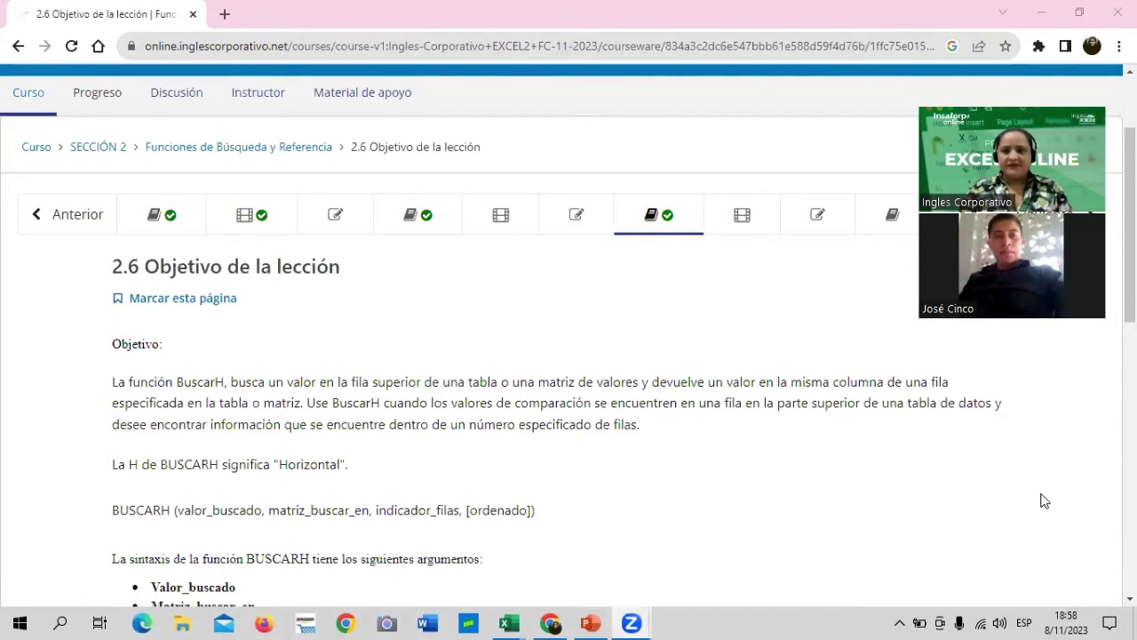
Step: Switch to the Factura digital dias vencidos workbook and scroll through the FACTURA sheet
left_click(138, 83)
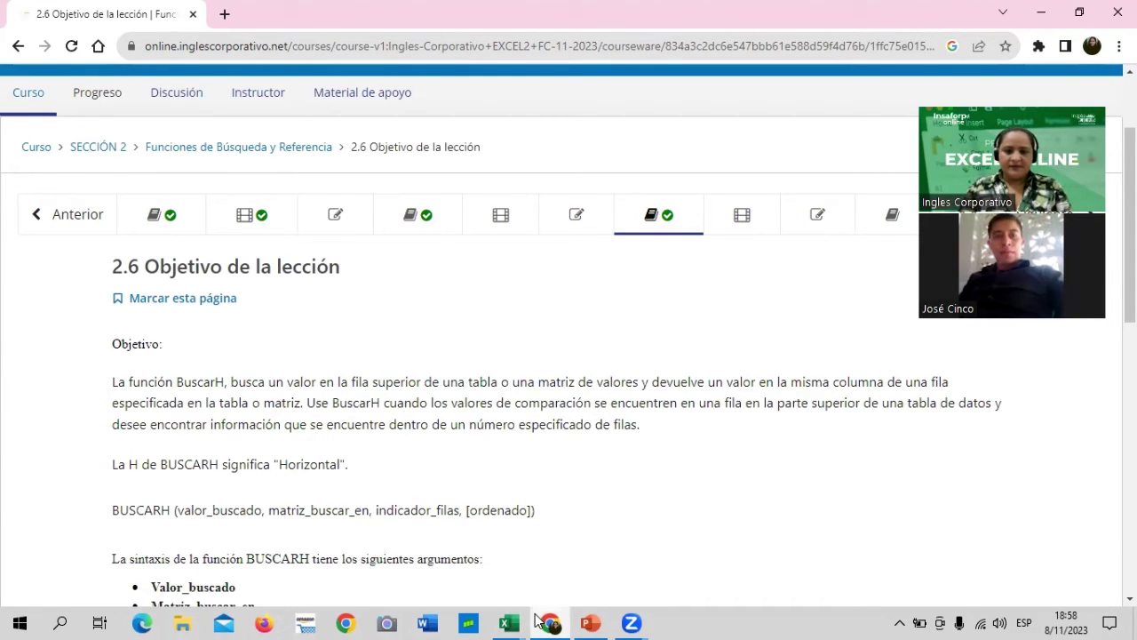
mouse_move(508, 623)
left_click(597, 556)
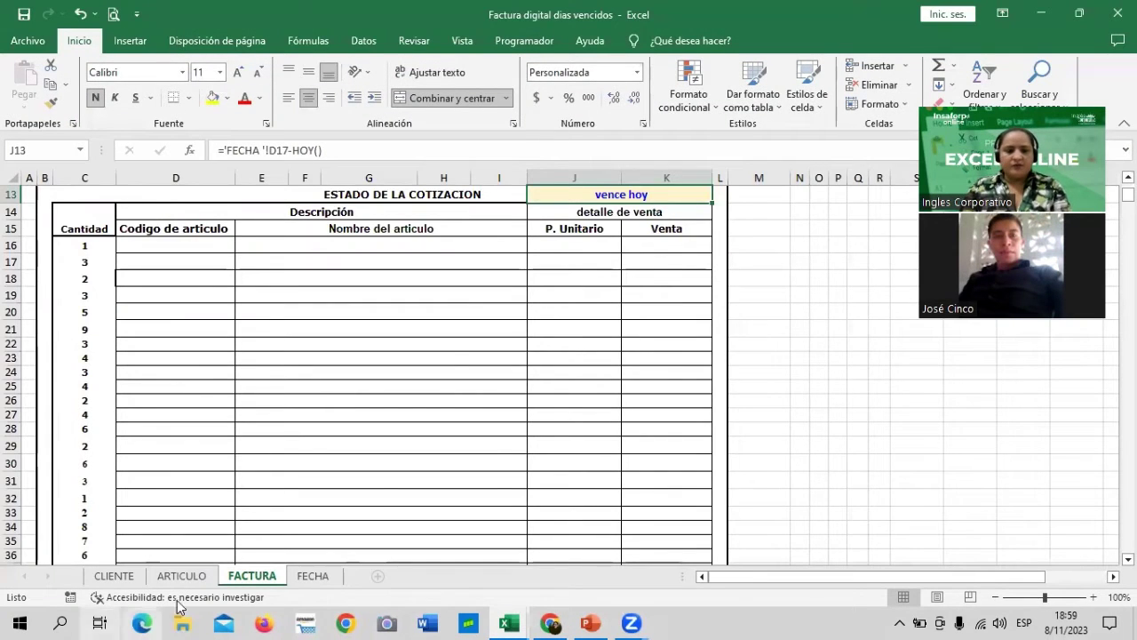
scroll(299, 444, "down", 2)
scroll(299, 448, "up", 1)
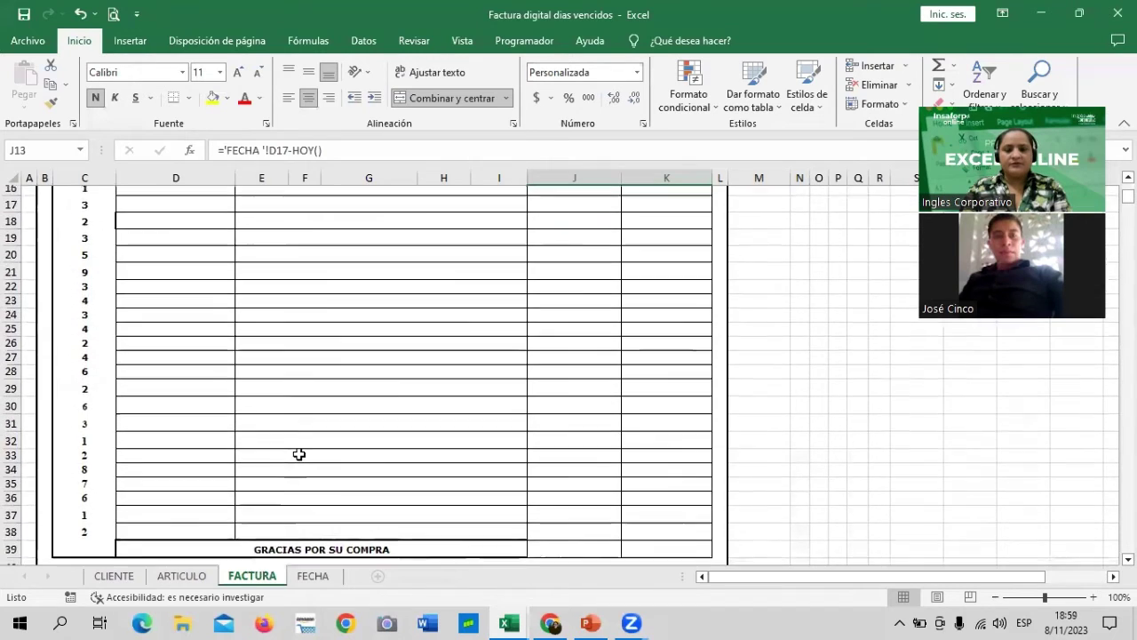
scroll(300, 454, "up", 3)
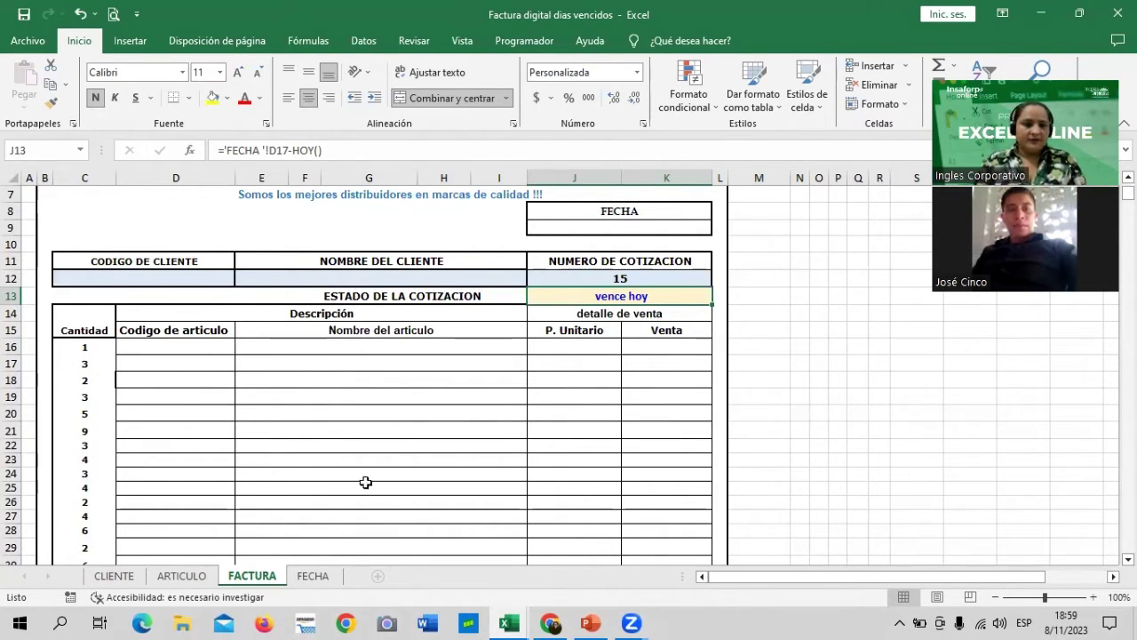
scroll(390, 471, "up", 2)
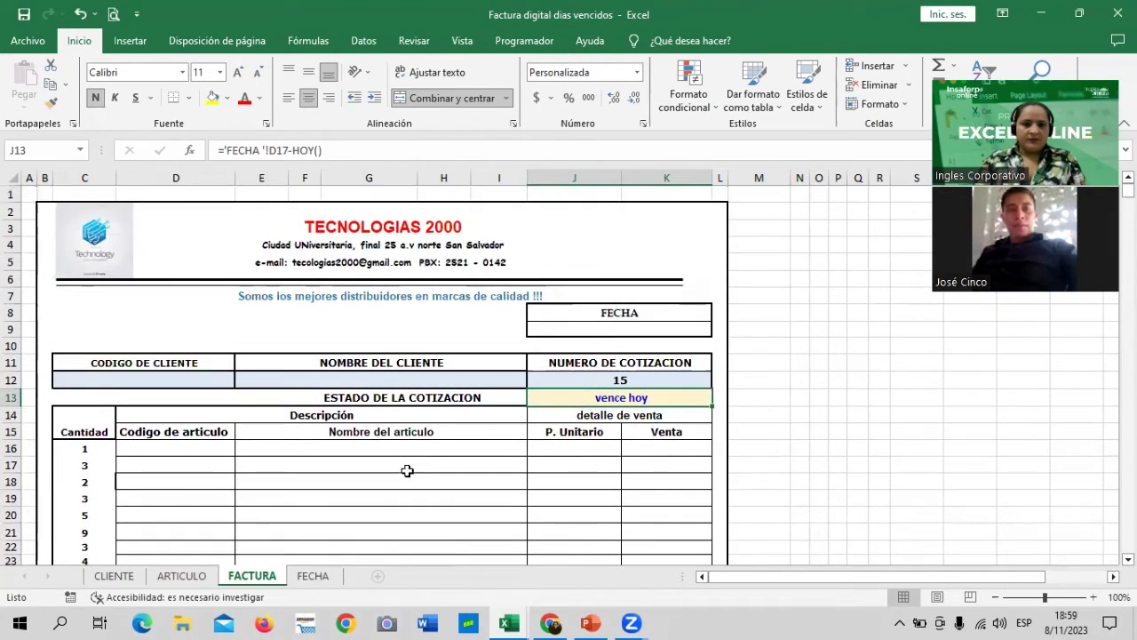
Step: Zoom the invoice out to 80% and scroll through the whole FACTURA template
left_click(996, 598)
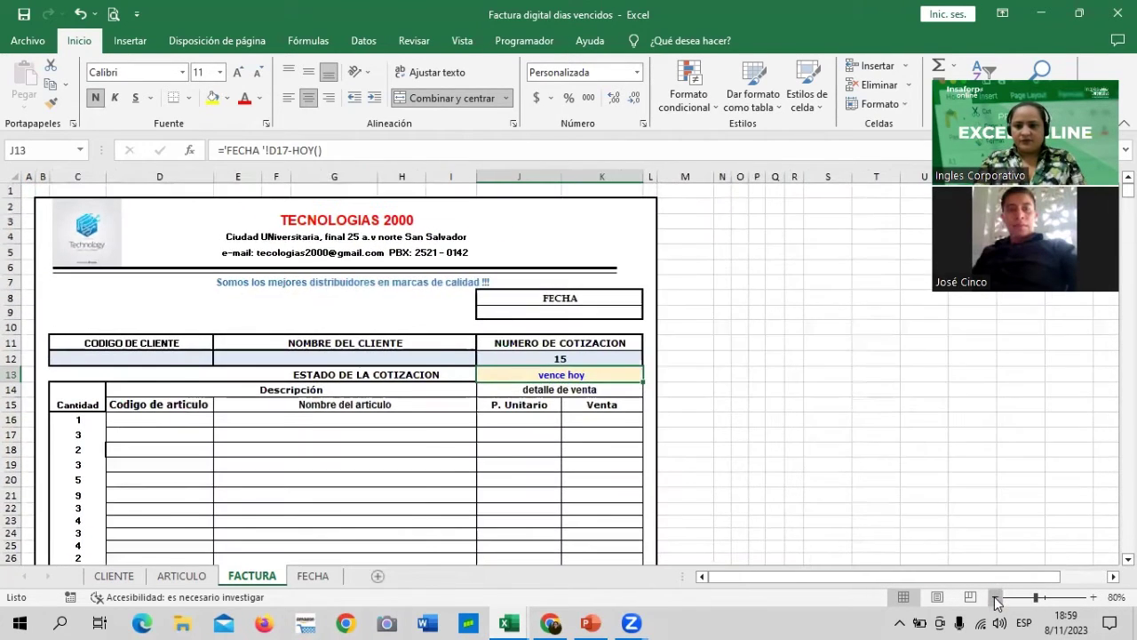
left_click(996, 598)
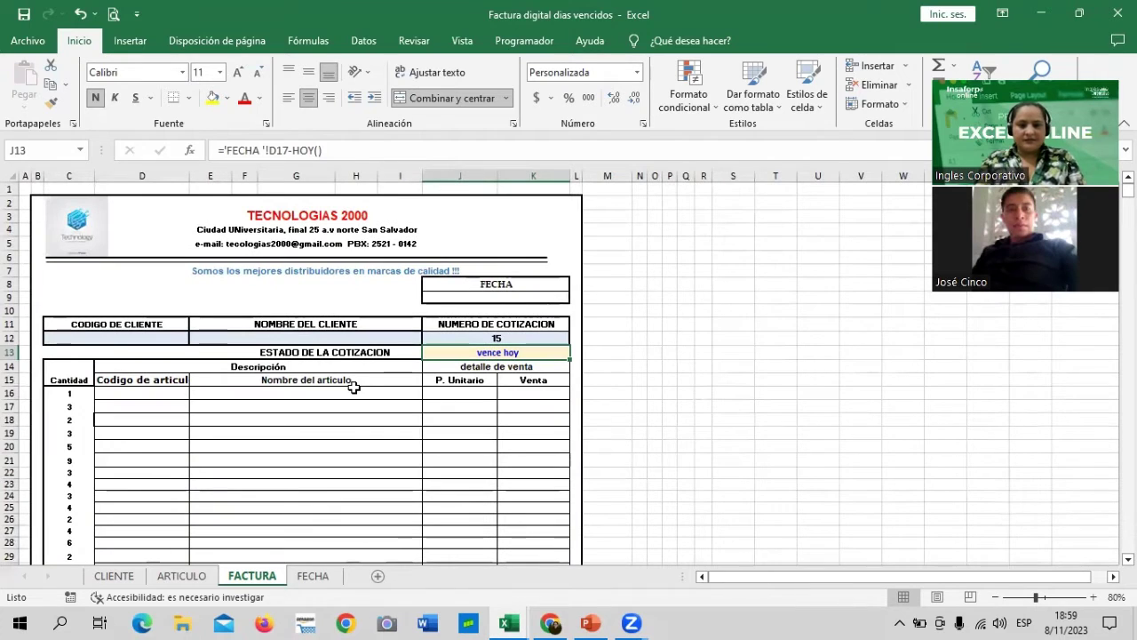
scroll(352, 387, "down", 2)
scroll(351, 388, "down", 1)
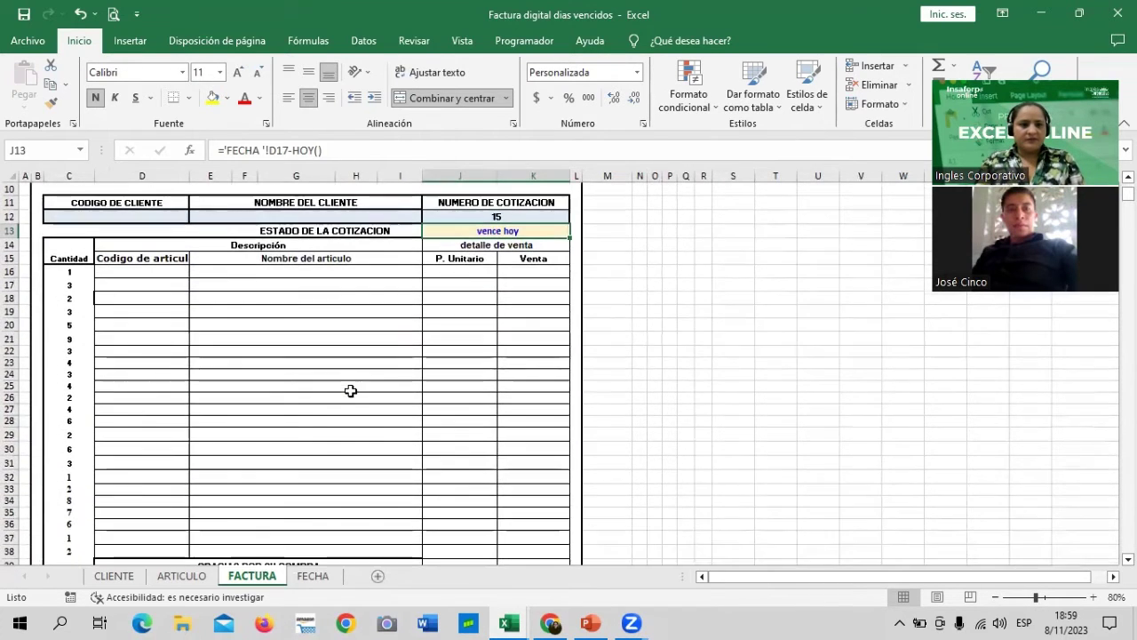
scroll(346, 391, "down", 1)
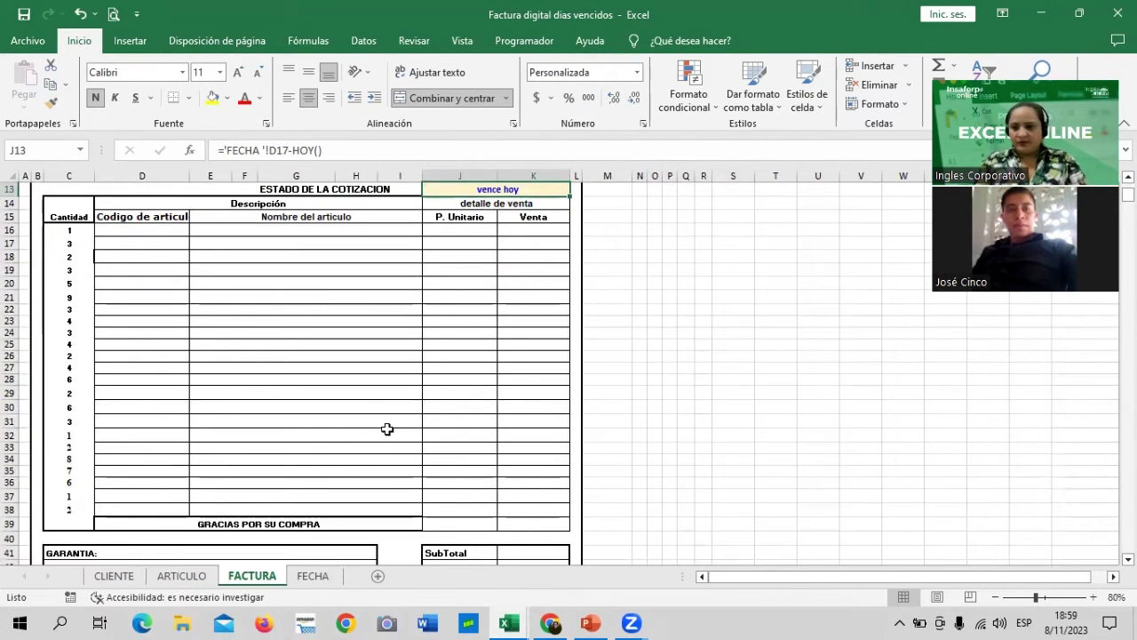
scroll(387, 429, "down", 2)
scroll(387, 429, "down", 2)
scroll(387, 430, "down", 1)
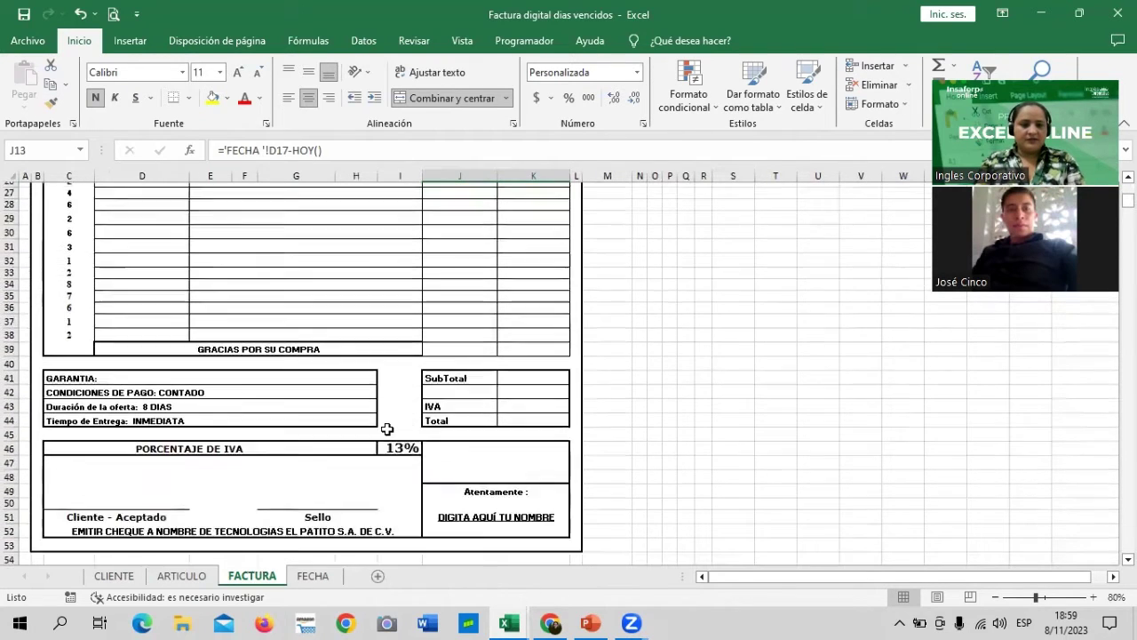
scroll(387, 429, "down", 1)
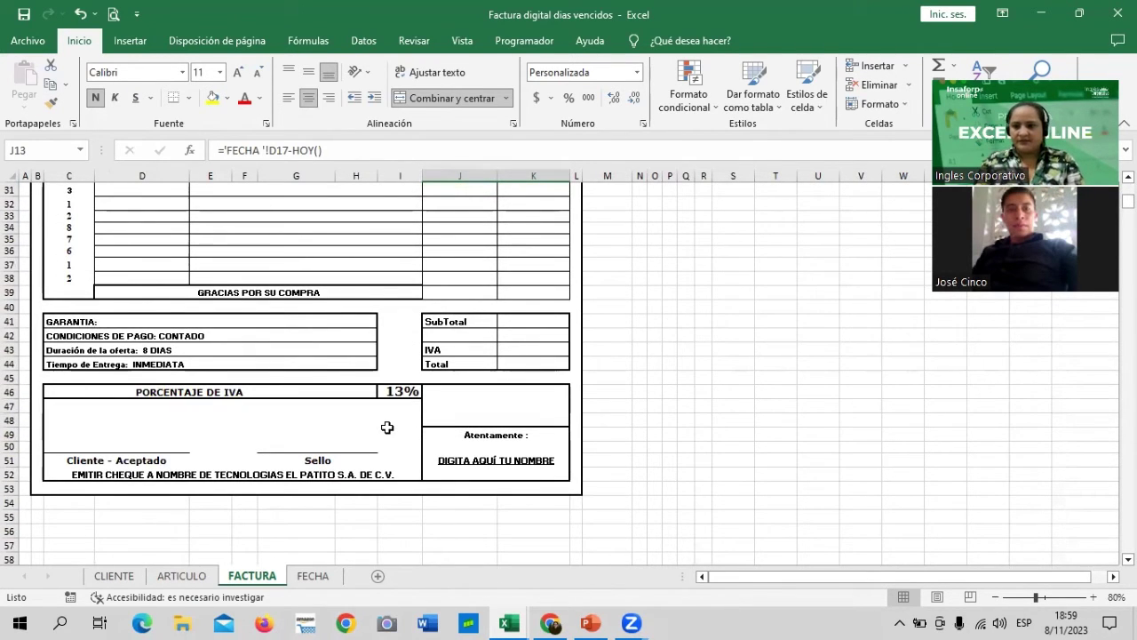
scroll(387, 427, "up", 3)
scroll(388, 427, "up", 5)
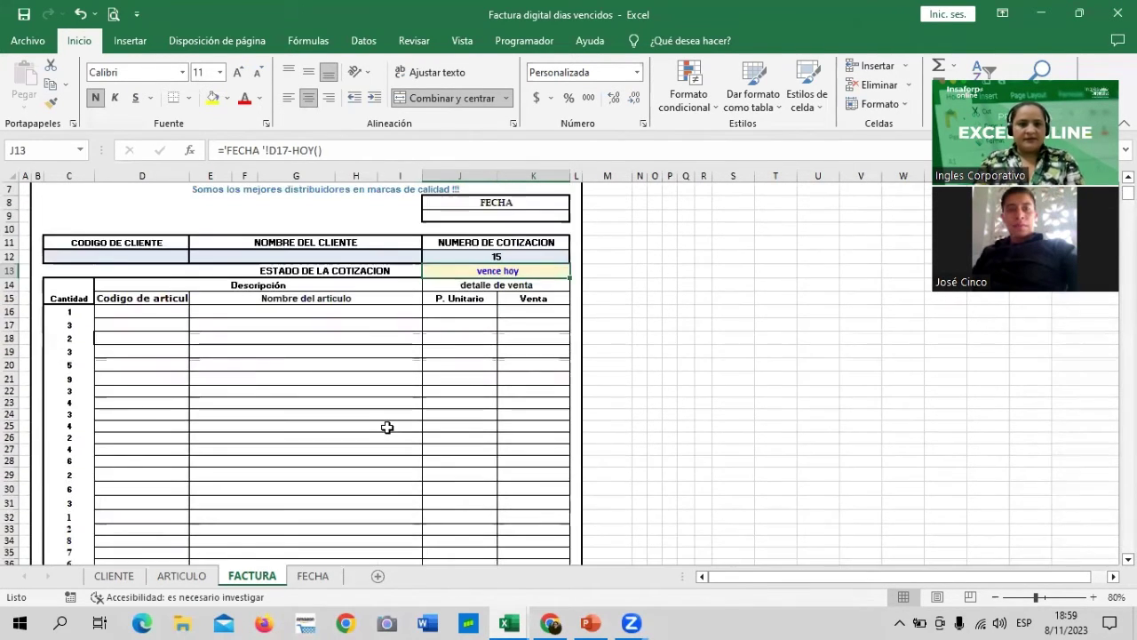
scroll(387, 427, "up", 2)
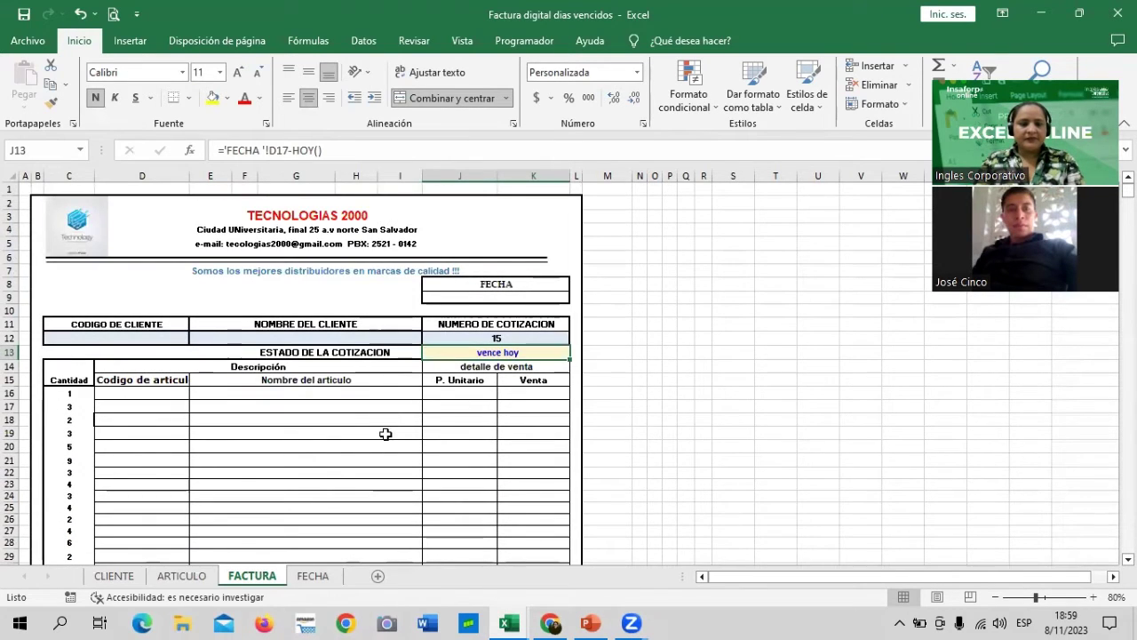
scroll(386, 436, "down", 3)
left_click(314, 577)
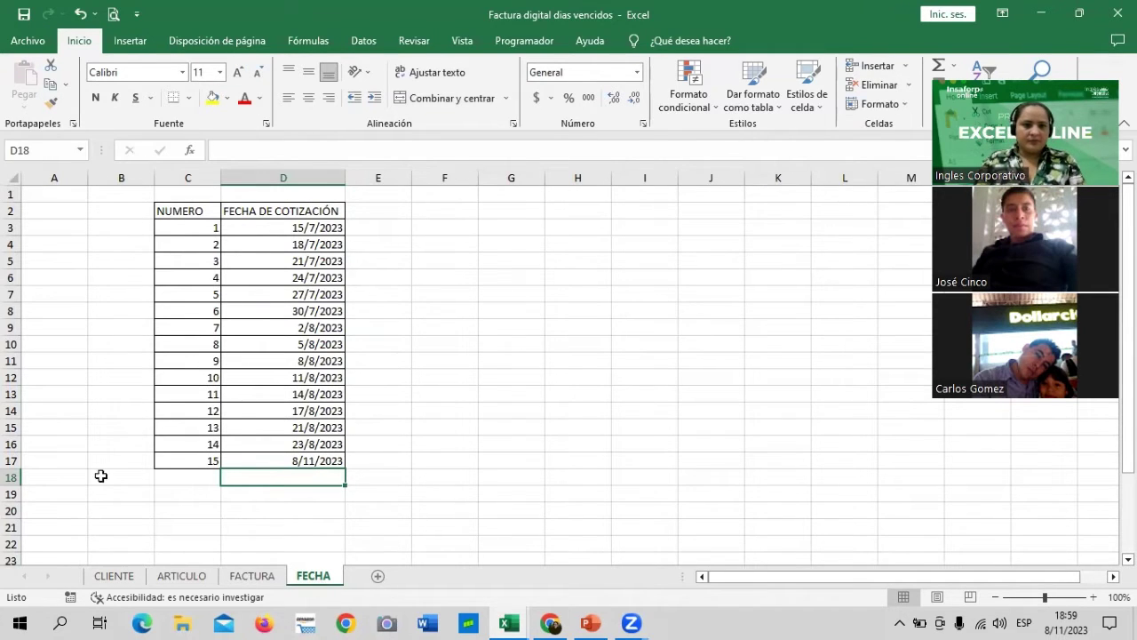
left_click(117, 578)
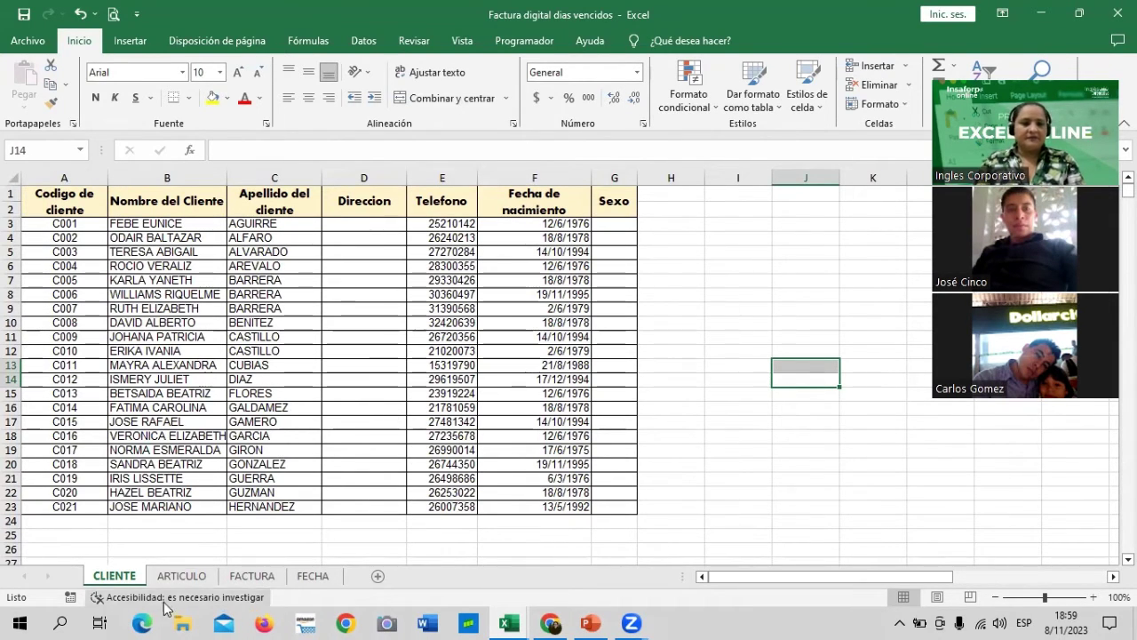
left_click(186, 578)
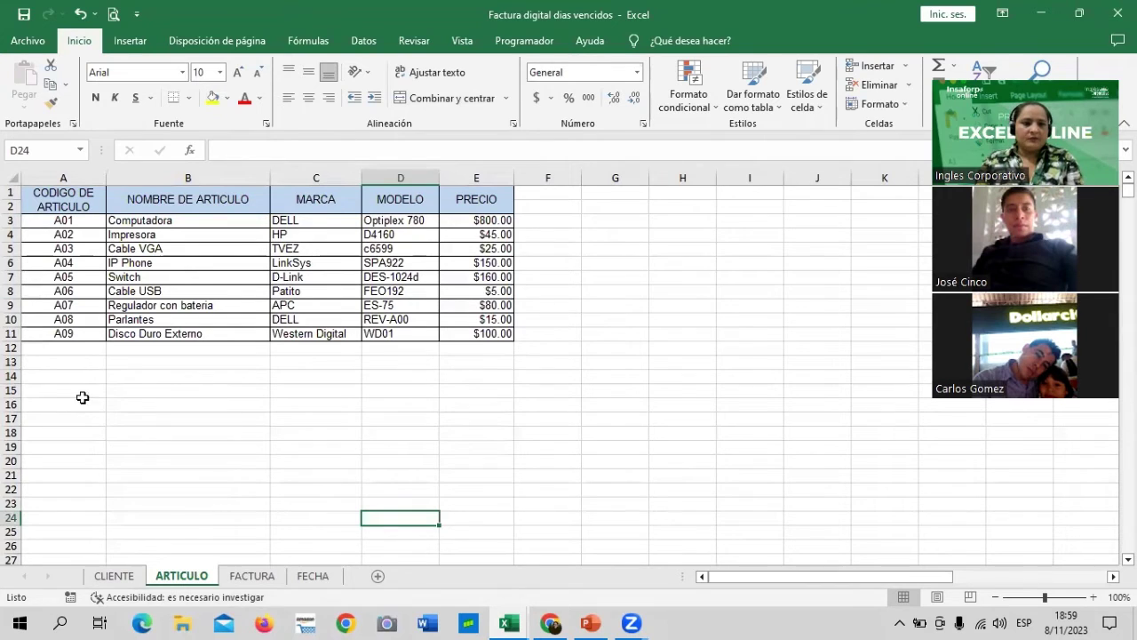
left_click(252, 576)
scroll(368, 474, "up", 3)
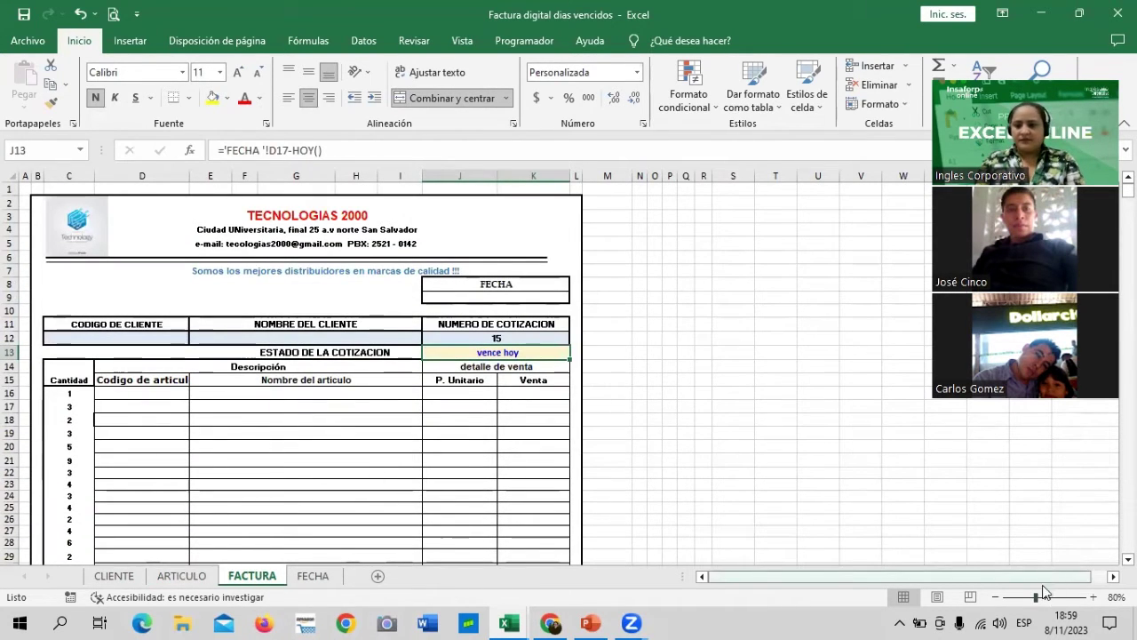
left_click(1093, 596)
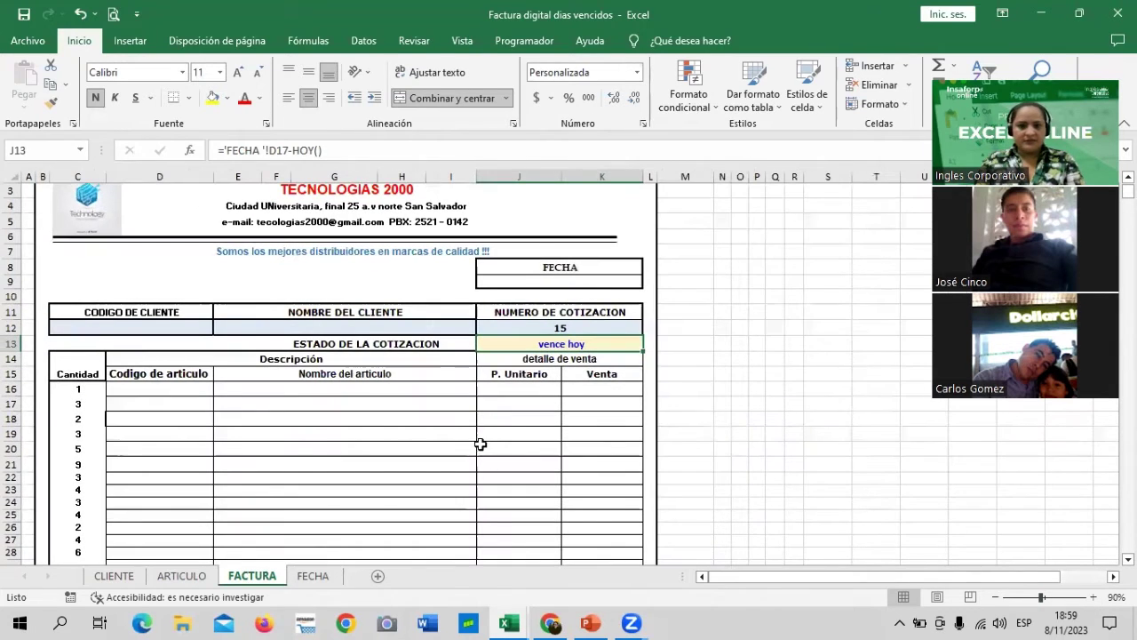
scroll(470, 449, "down", 3)
scroll(462, 451, "down", 2)
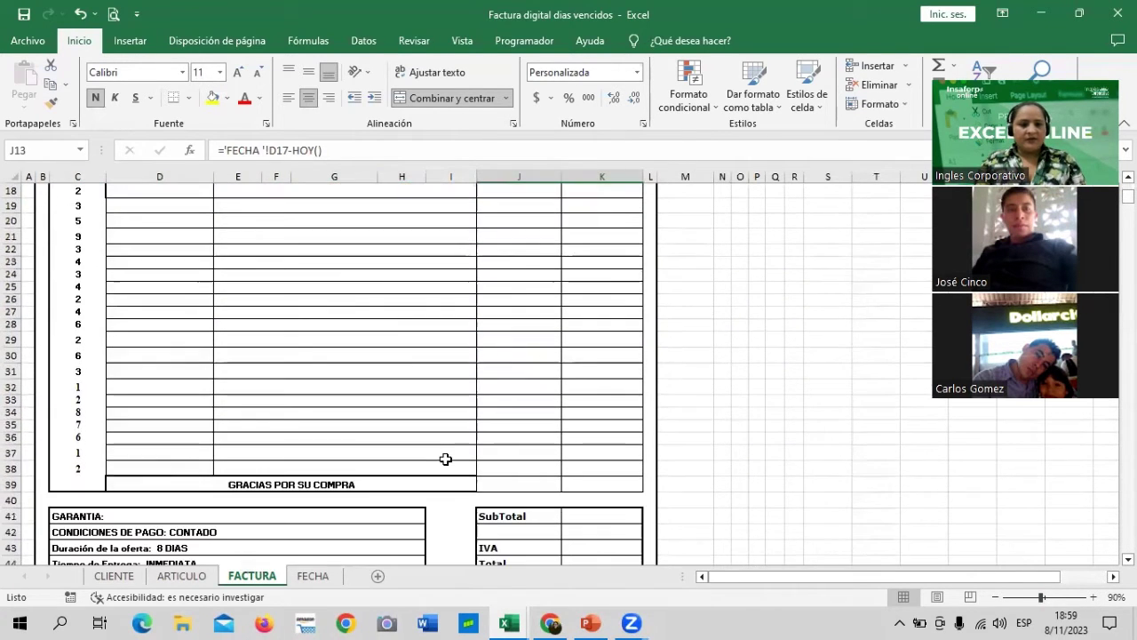
scroll(445, 458, "down", 1)
scroll(445, 458, "down", 1)
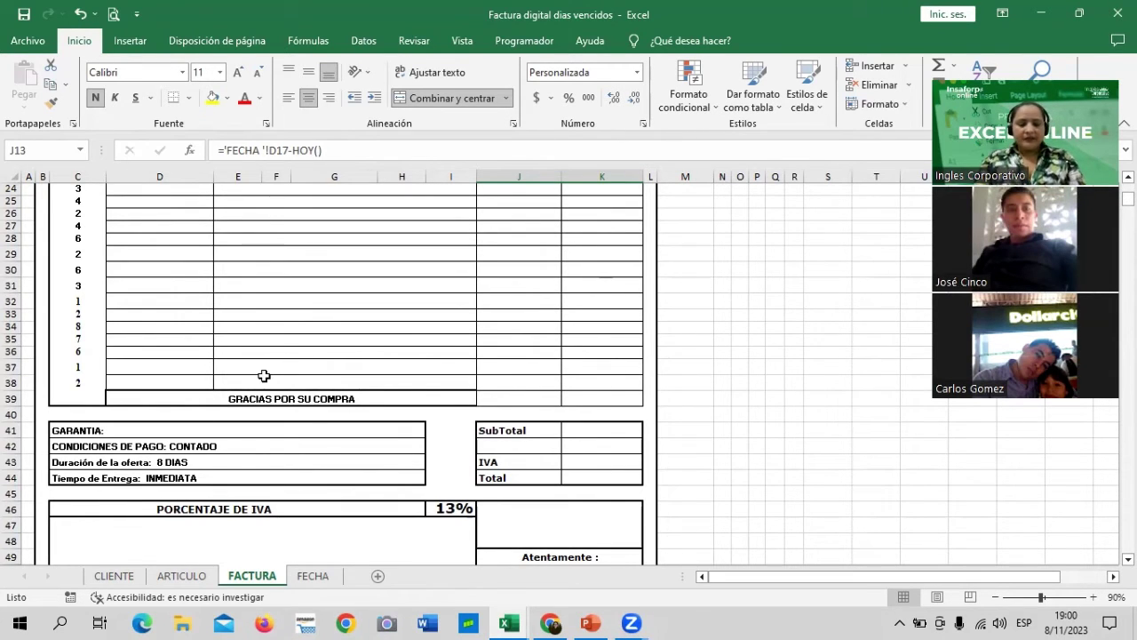
scroll(429, 429, "up", 1)
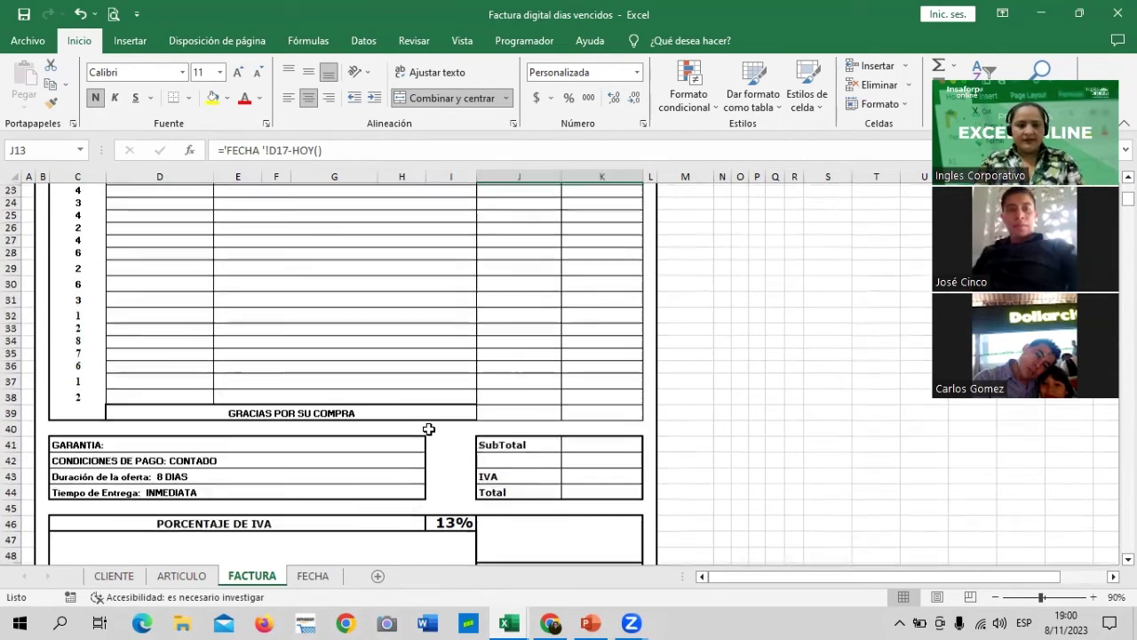
scroll(428, 429, "up", 5)
scroll(428, 429, "down", 2)
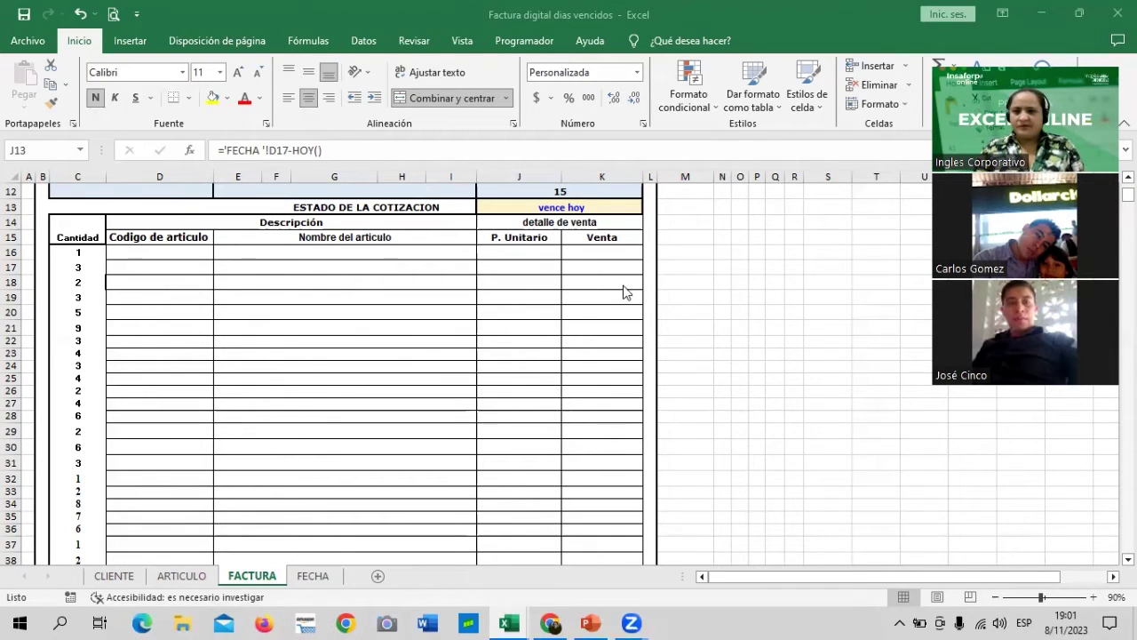
scroll(626, 291, "up", 4)
scroll(402, 353, "down", 2)
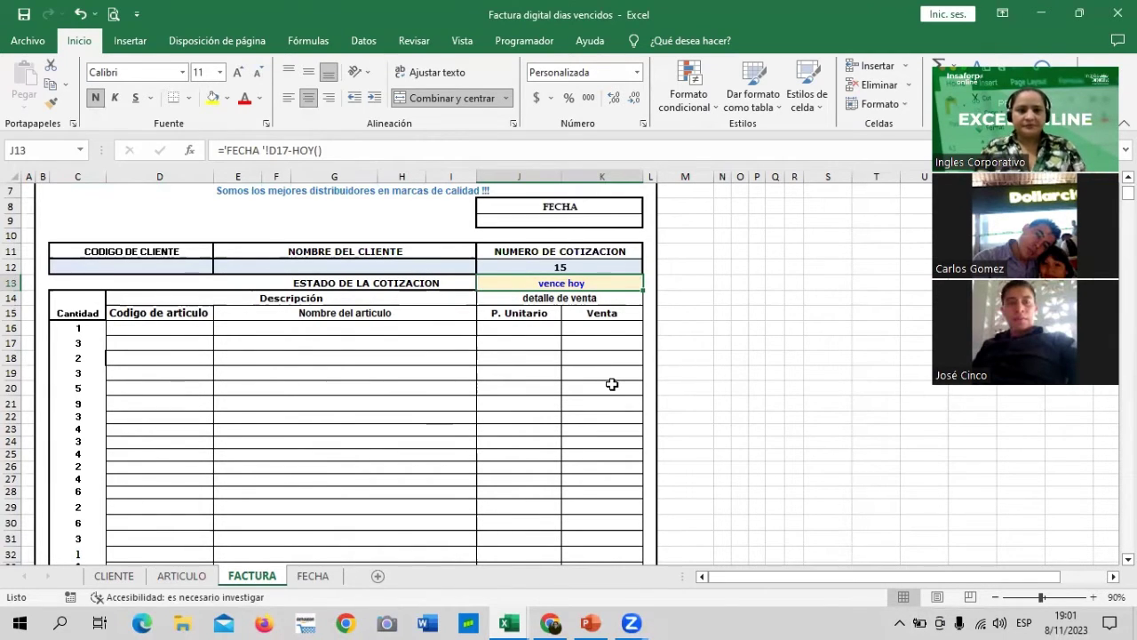
scroll(687, 346, "down", 2)
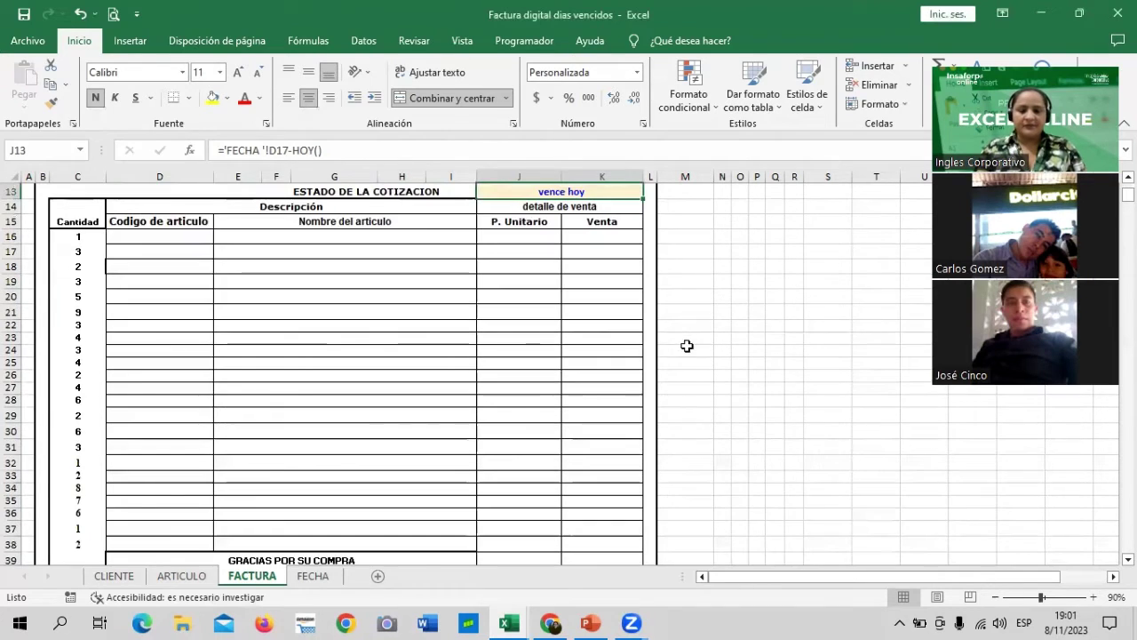
scroll(675, 383, "up", 4)
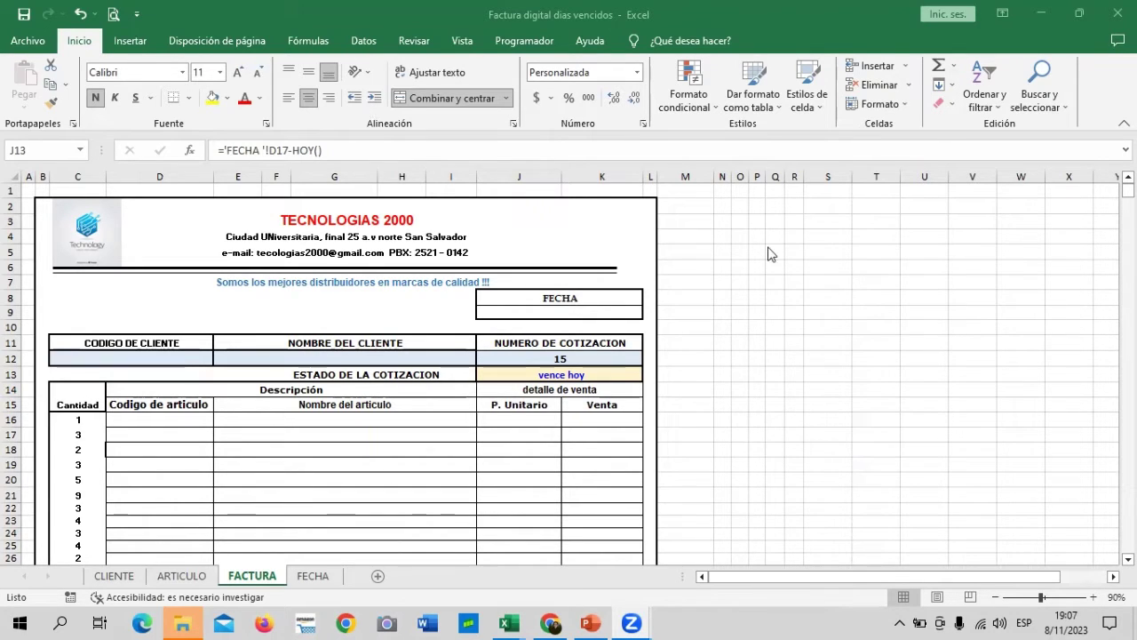
key("Escape")
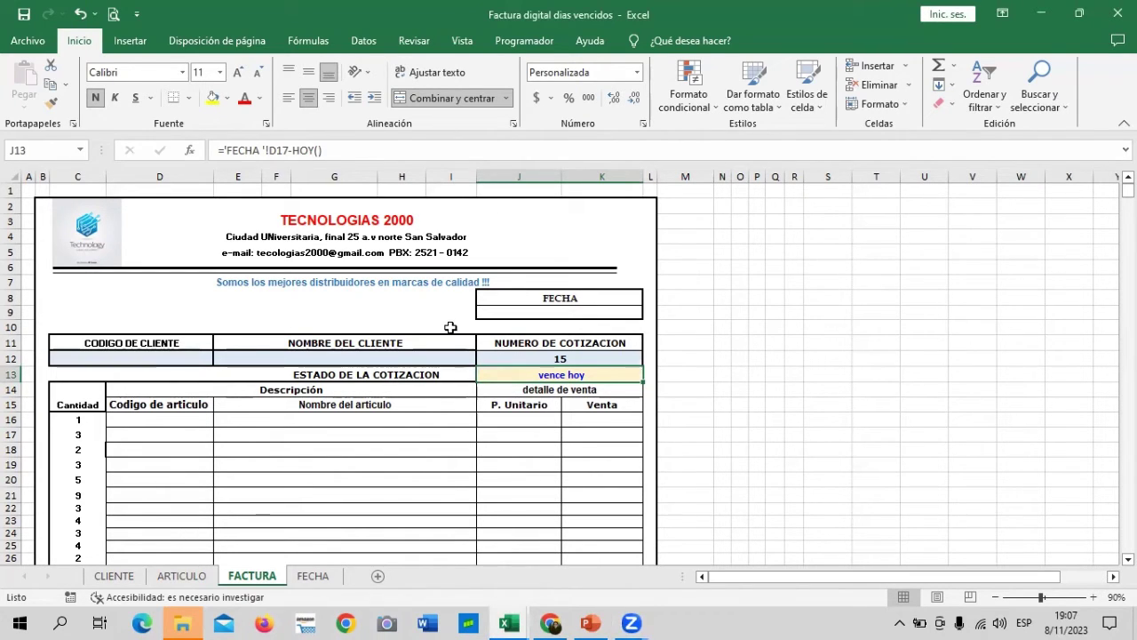
left_click(399, 471)
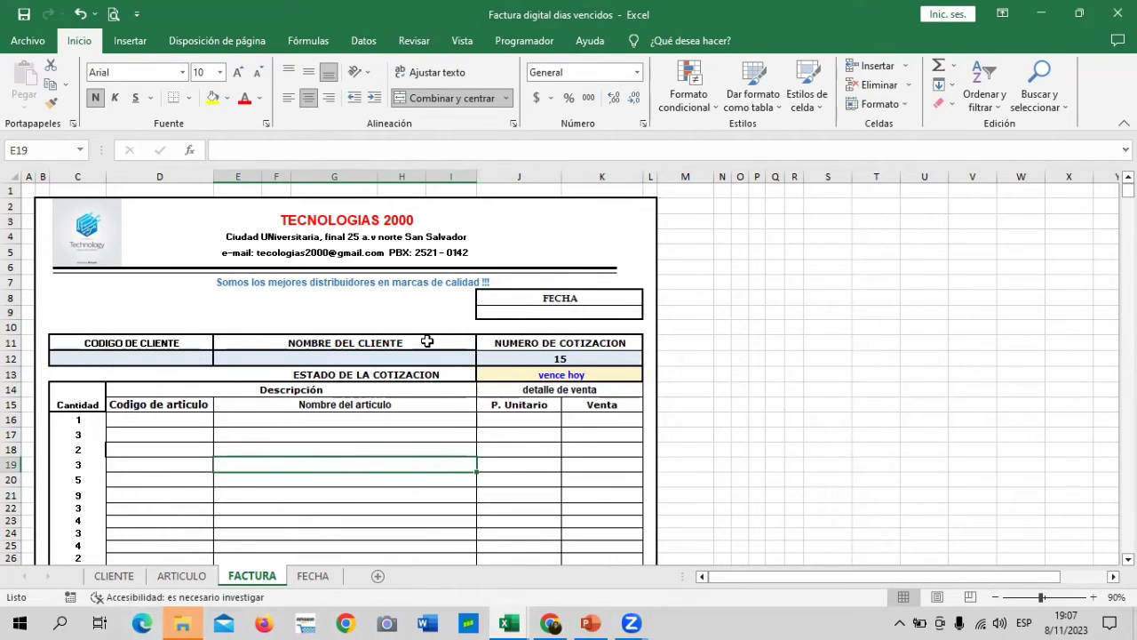
scroll(399, 417, "down", 4)
scroll(399, 432, "down", 7)
scroll(402, 433, "up", 7)
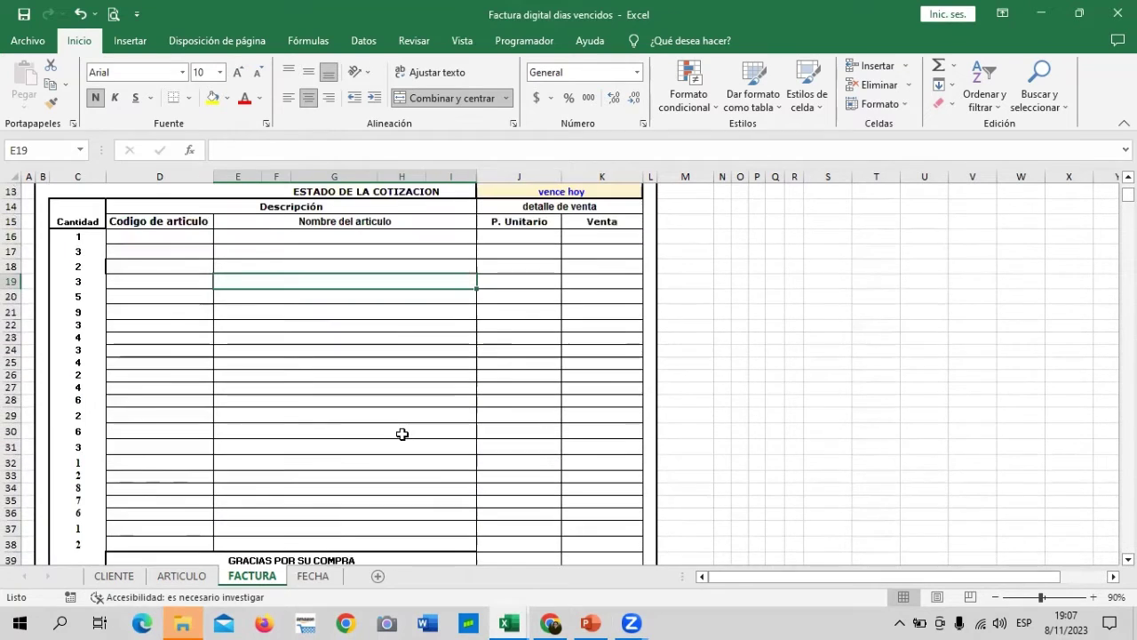
scroll(403, 434, "up", 4)
scroll(403, 433, "down", 6)
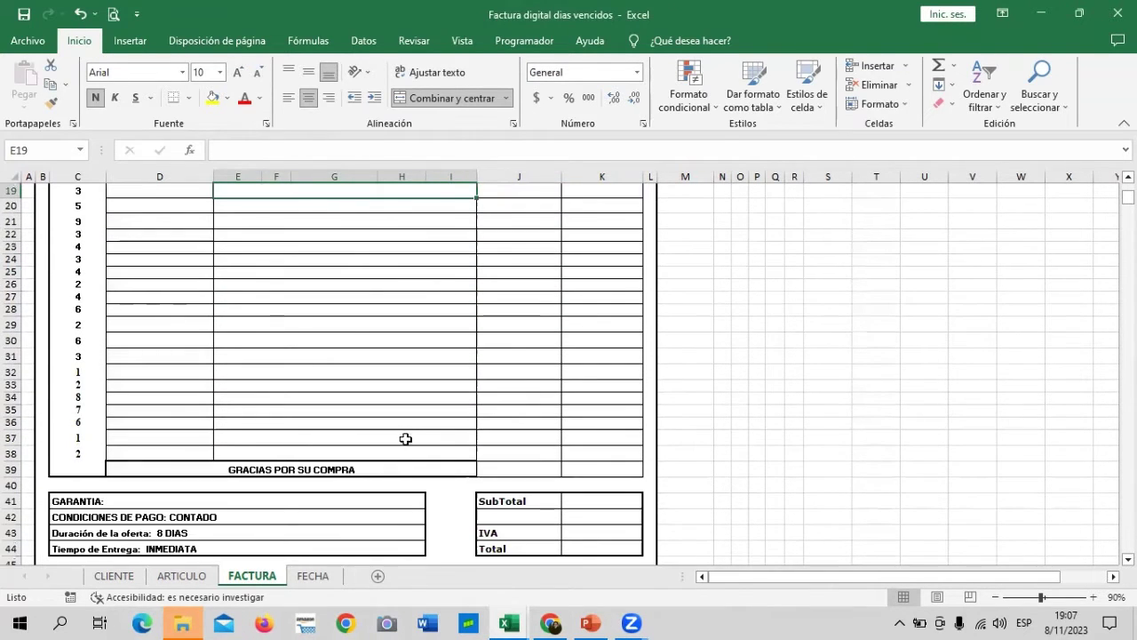
scroll(405, 439, "down", 3)
scroll(402, 443, "down", 3)
scroll(403, 440, "up", 4)
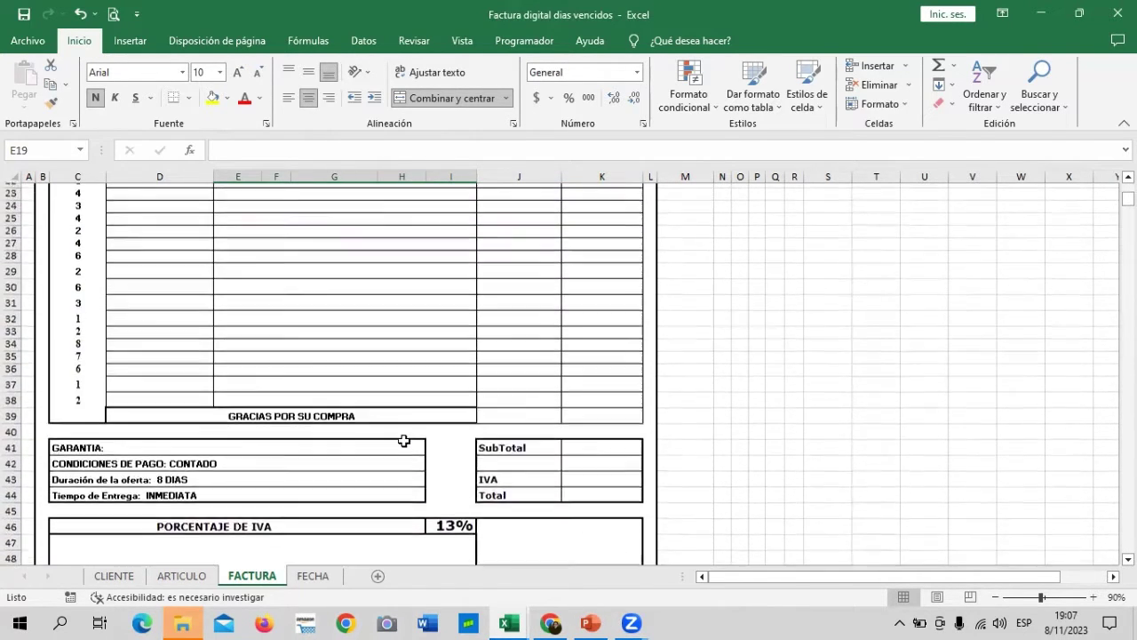
scroll(403, 440, "up", 7)
scroll(342, 449, "down", 1)
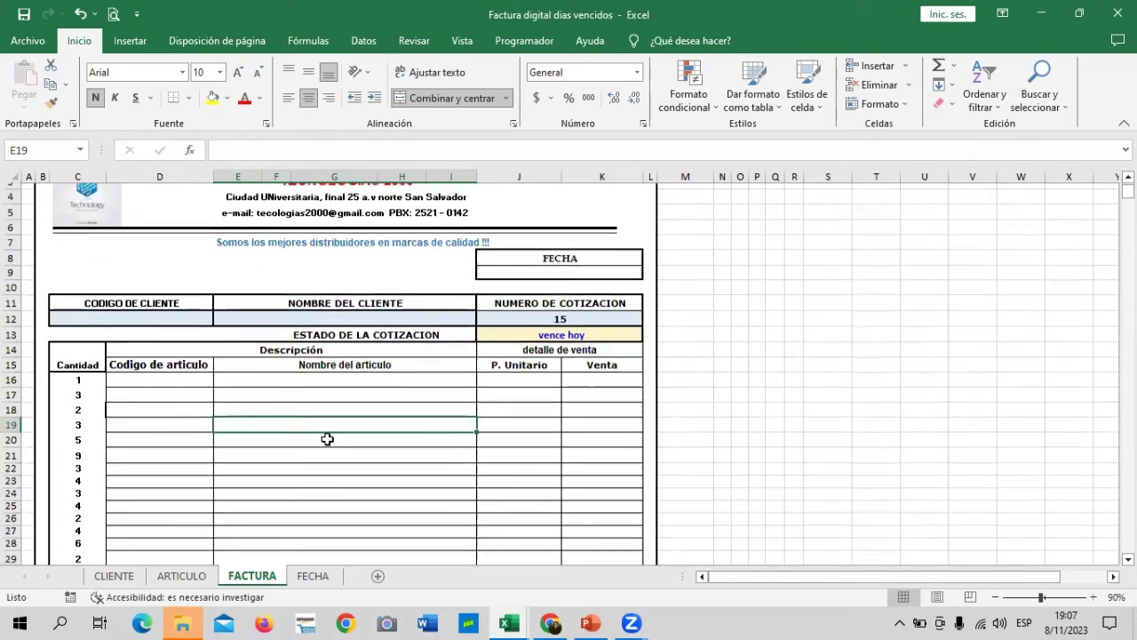
left_click(200, 313)
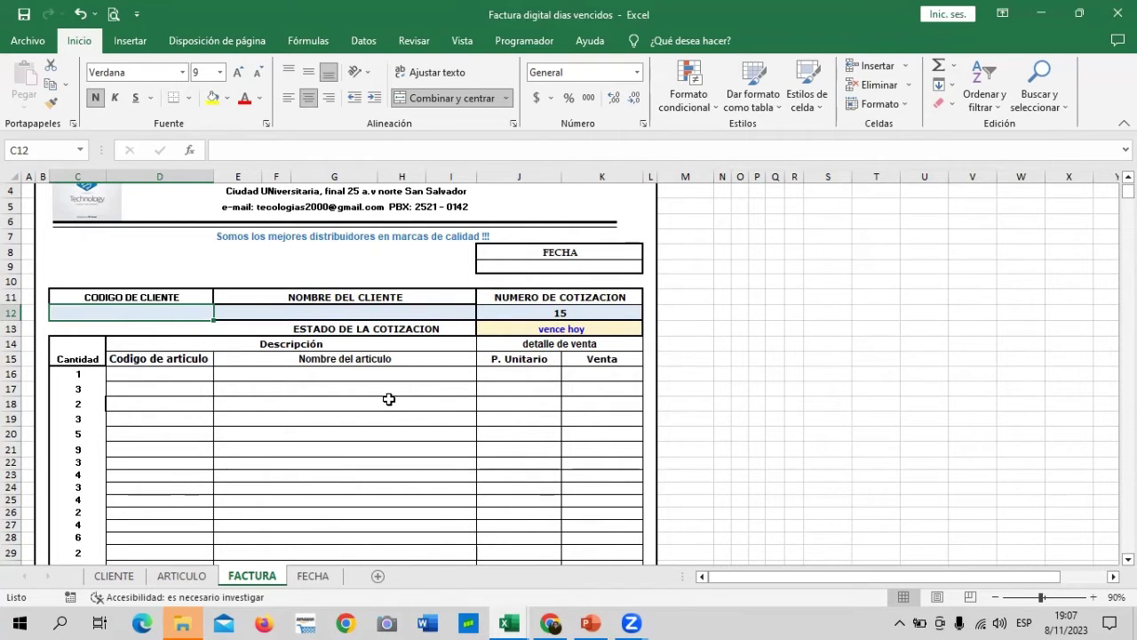
left_click(169, 579)
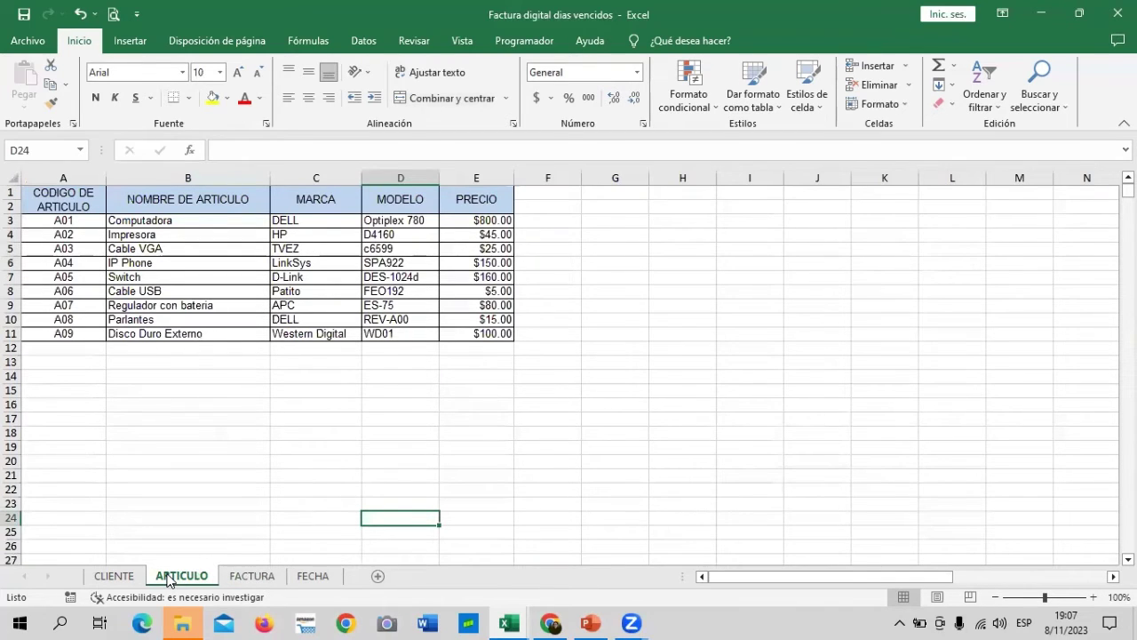
left_click(113, 579)
left_click(311, 578)
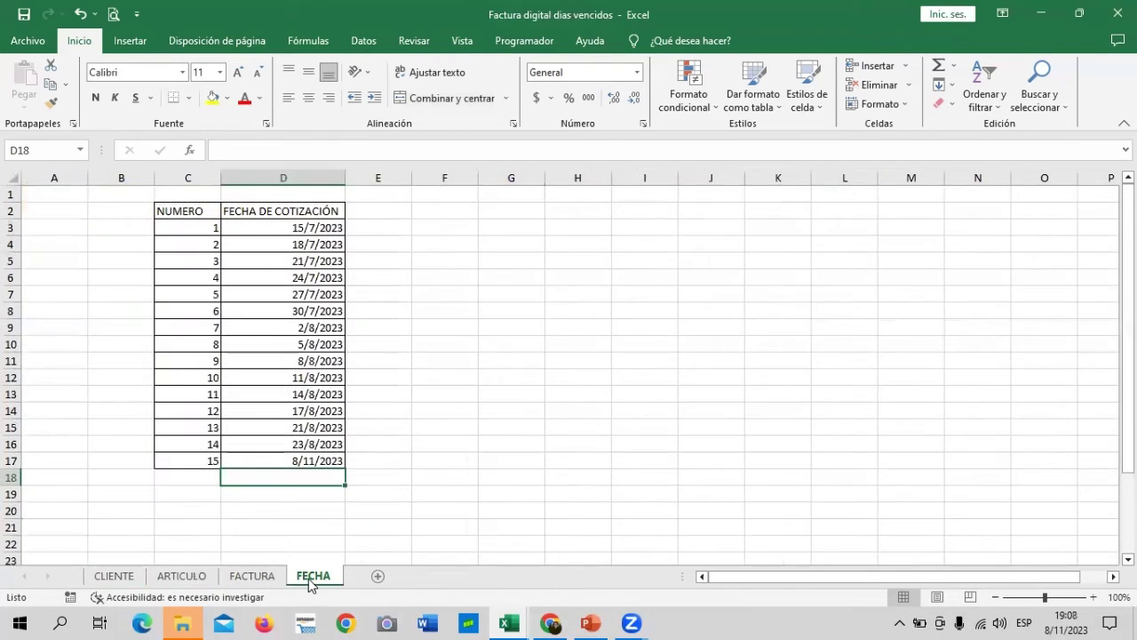
left_click(266, 577)
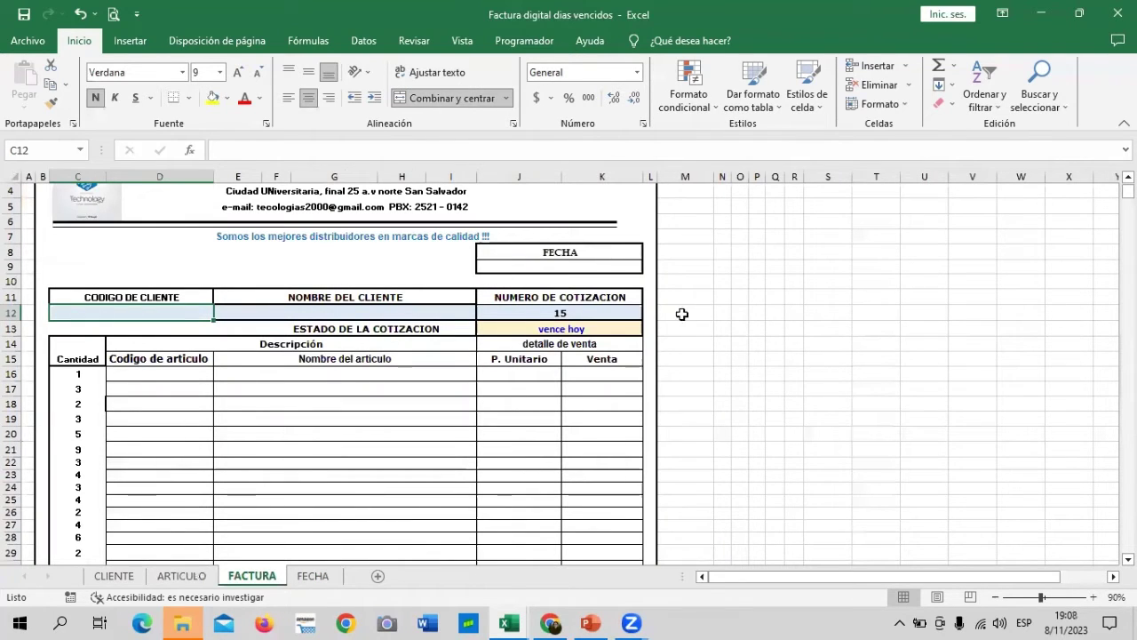
left_click(597, 329)
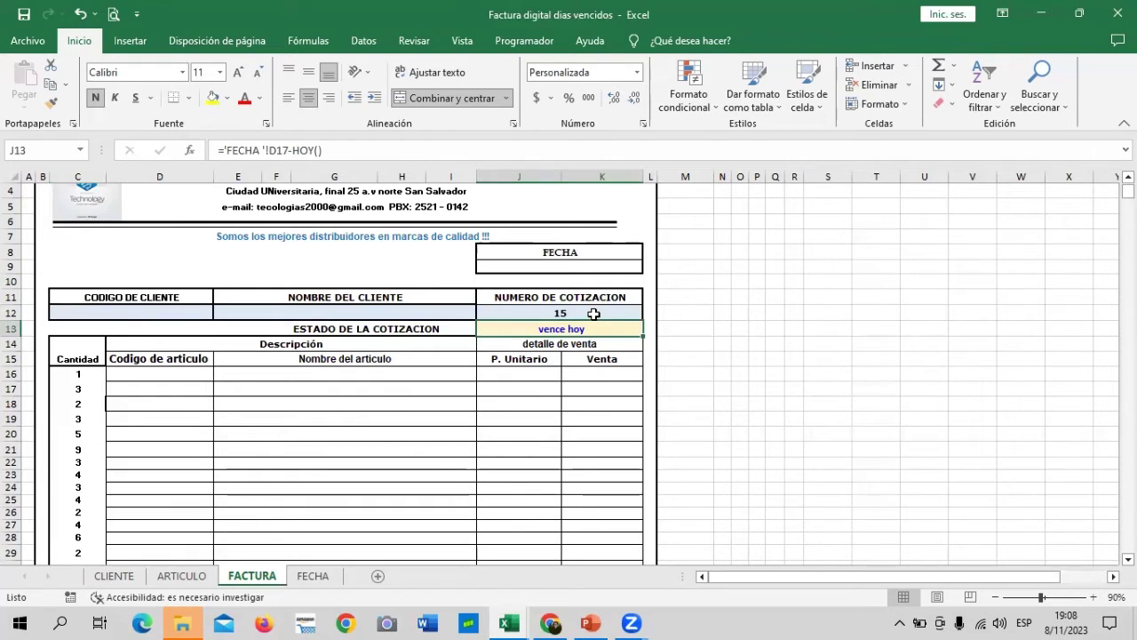
left_click(594, 314)
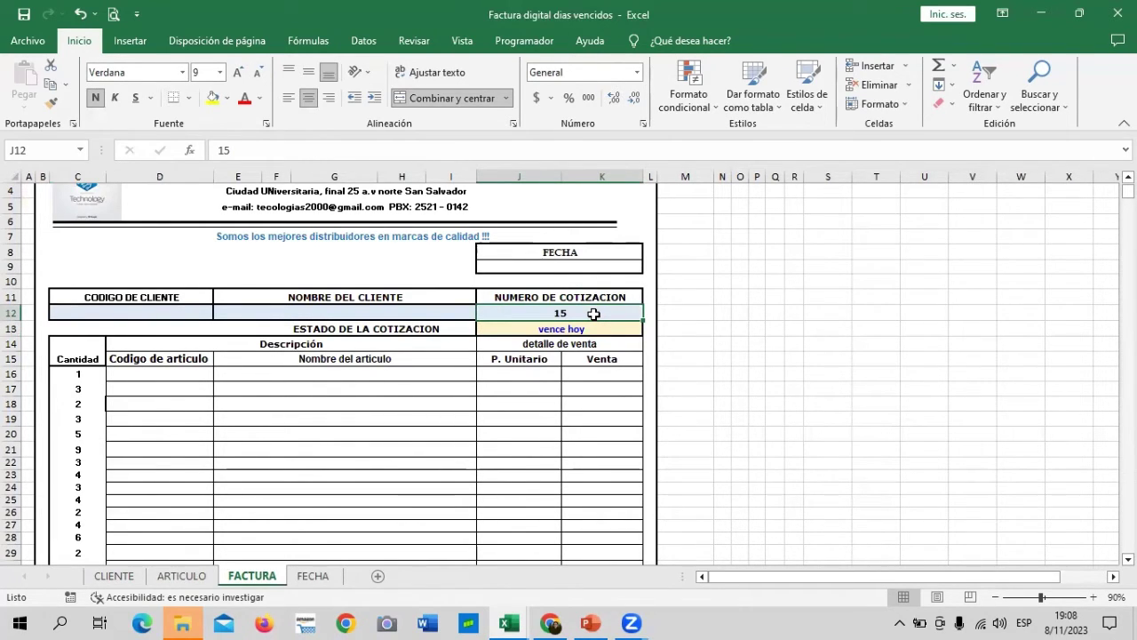
left_click(316, 576)
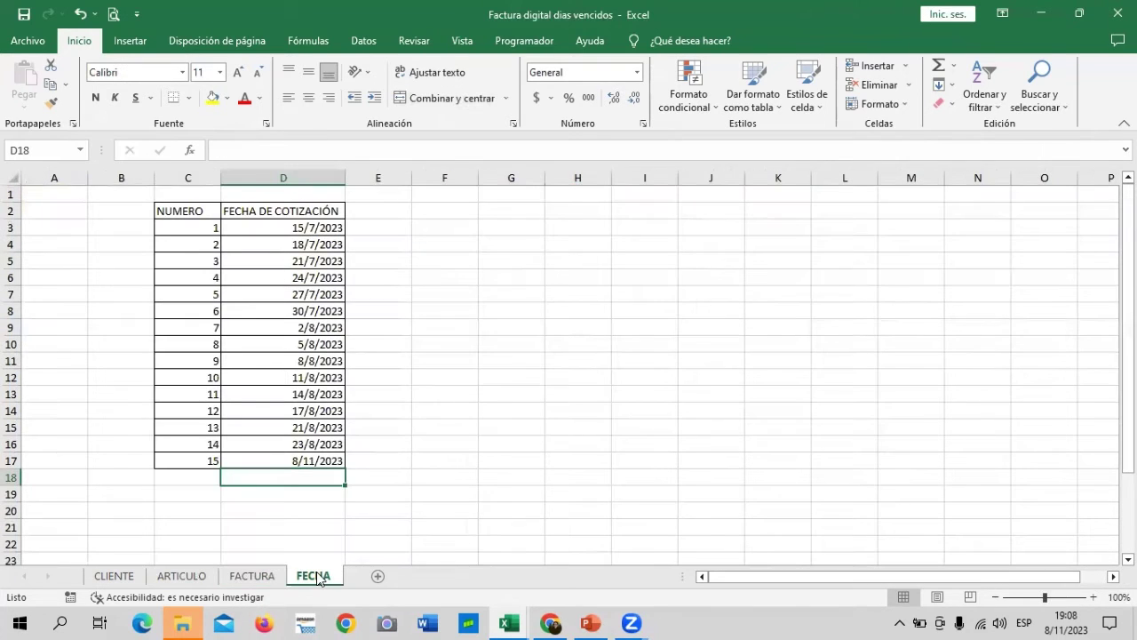
left_click(268, 575)
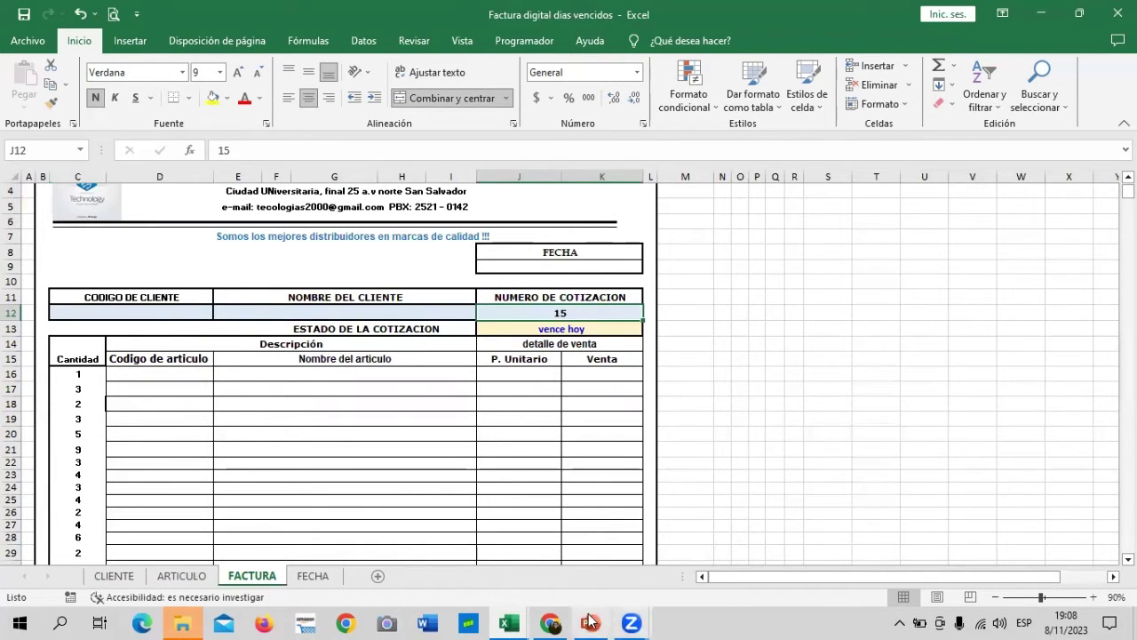
mouse_move(550, 622)
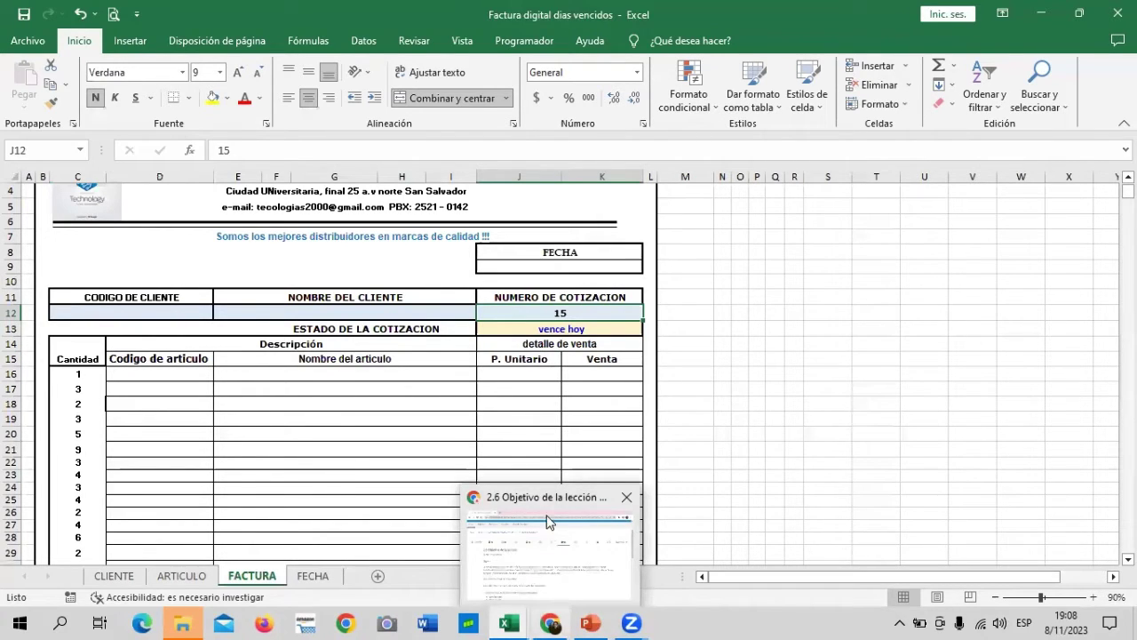
Step: Read the BUSCARH syntax on the 2.6 lesson page, then open the Función BuscarH - copia (1) workbook
left_click(556, 573)
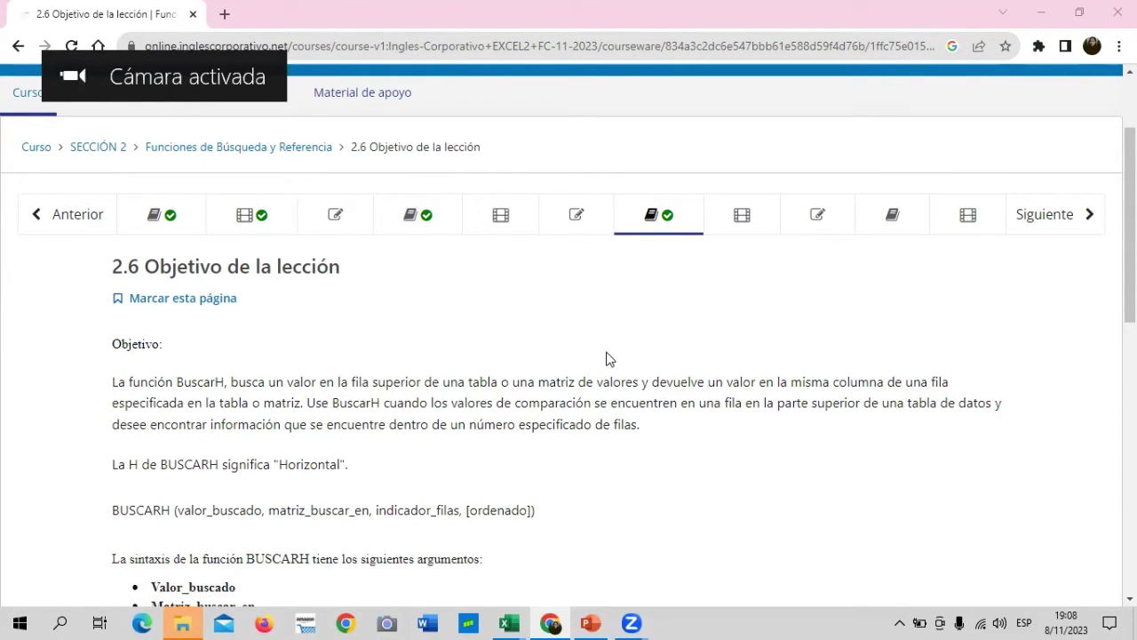
scroll(609, 359, "up", 2)
scroll(604, 359, "down", 2)
scroll(604, 360, "down", 2)
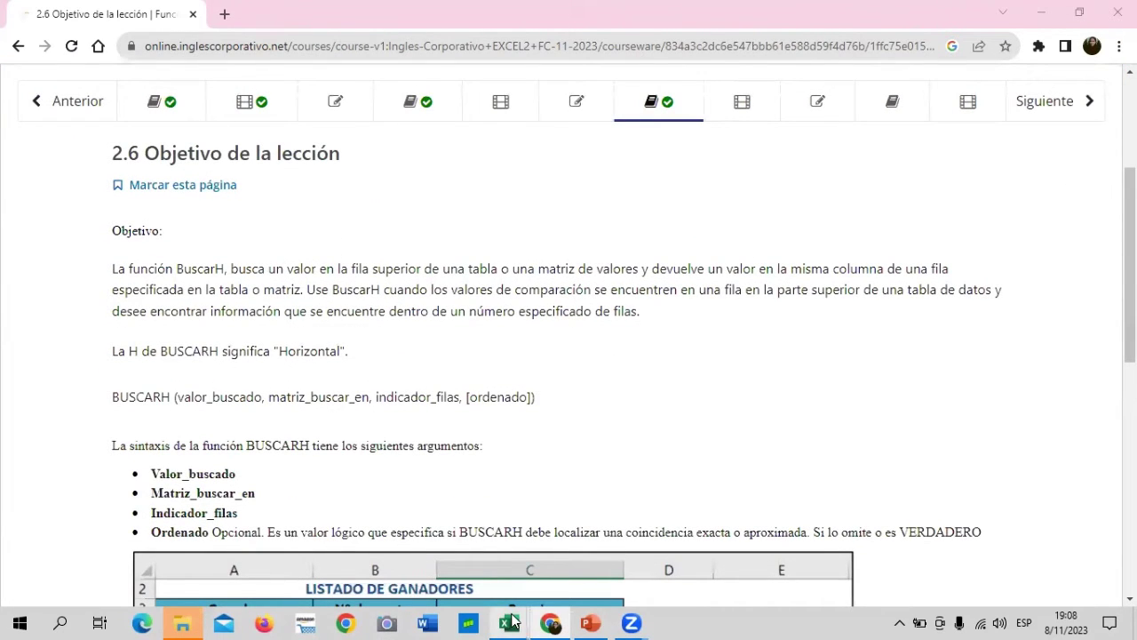
mouse_move(508, 623)
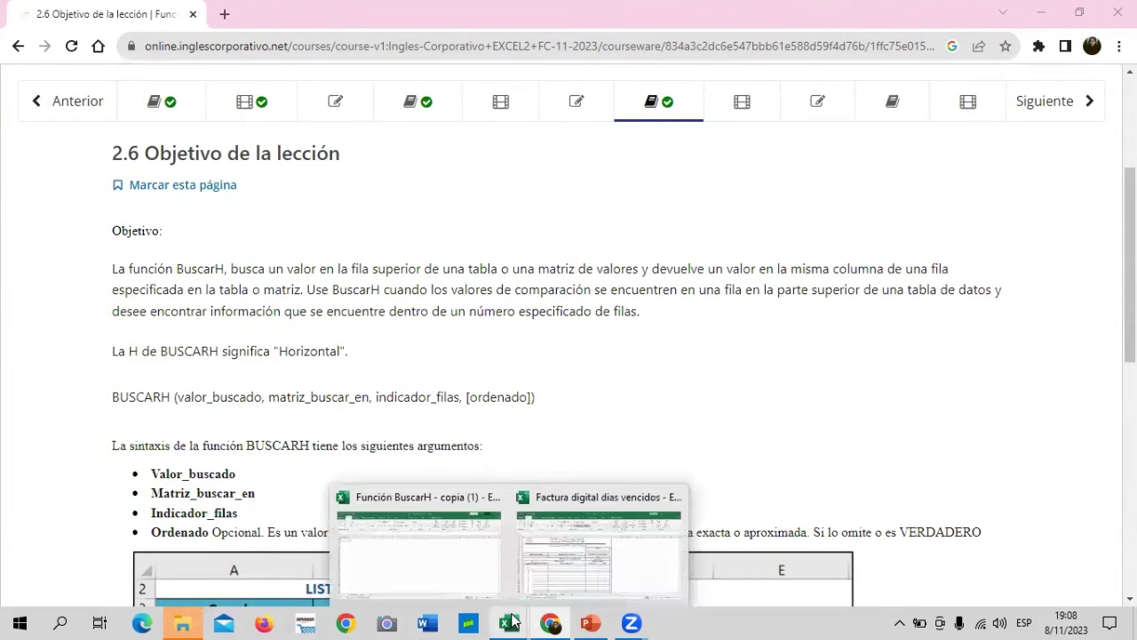
left_click(418, 560)
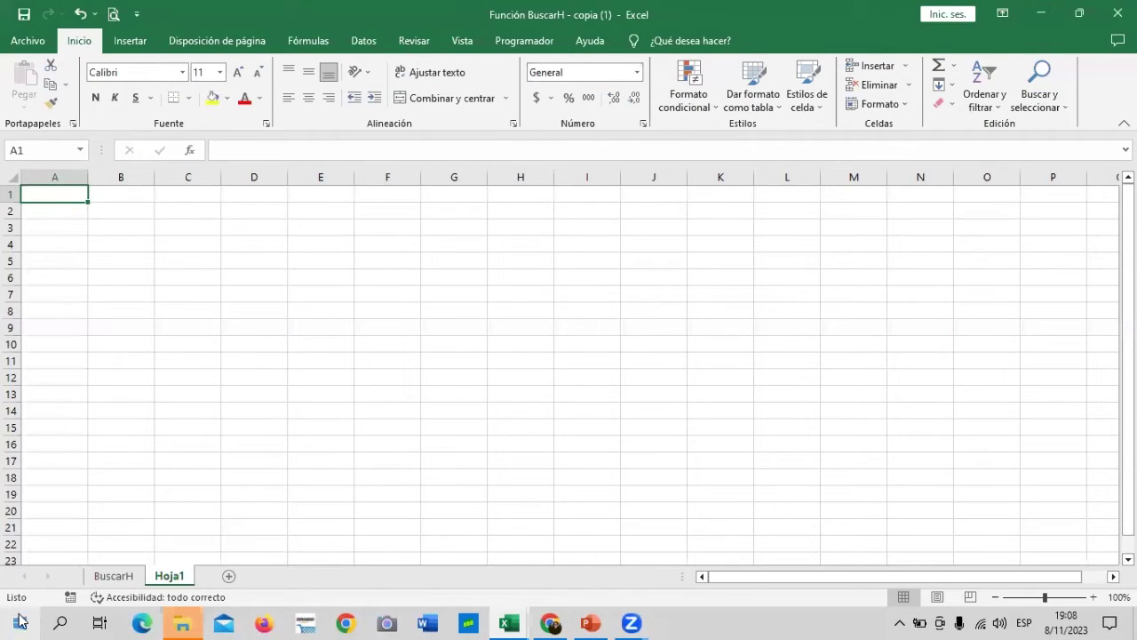
Step: Review the winners and prizes tables on the BuscarH sheet, then go back to the Chrome lesson
left_click(127, 575)
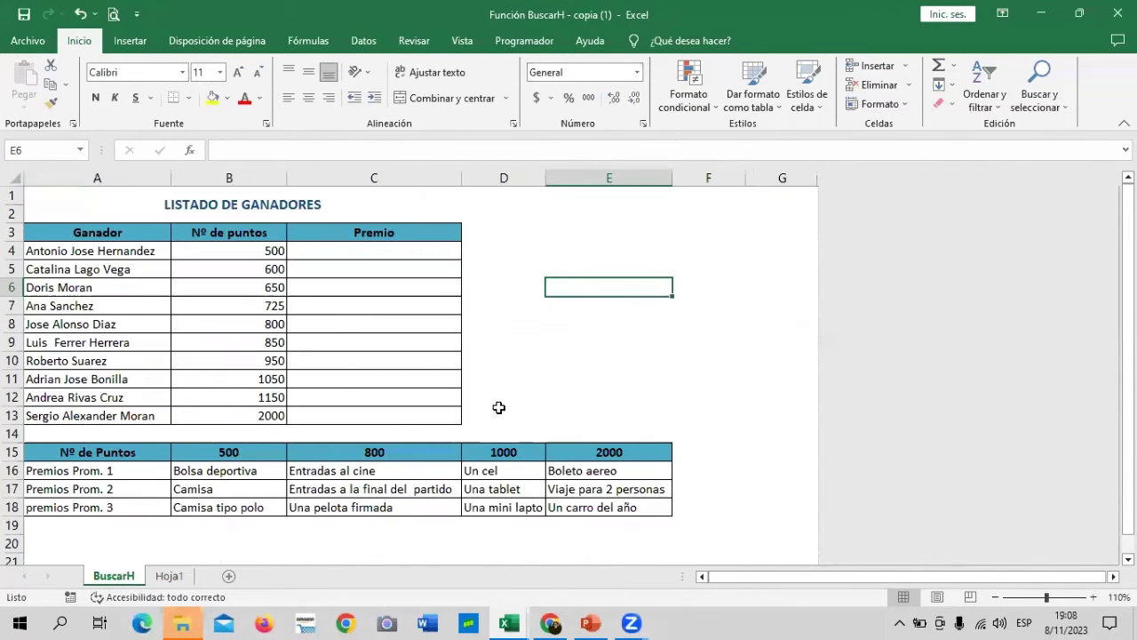
scroll(498, 413, "down", 4)
scroll(497, 426, "up", 4)
left_click(540, 249)
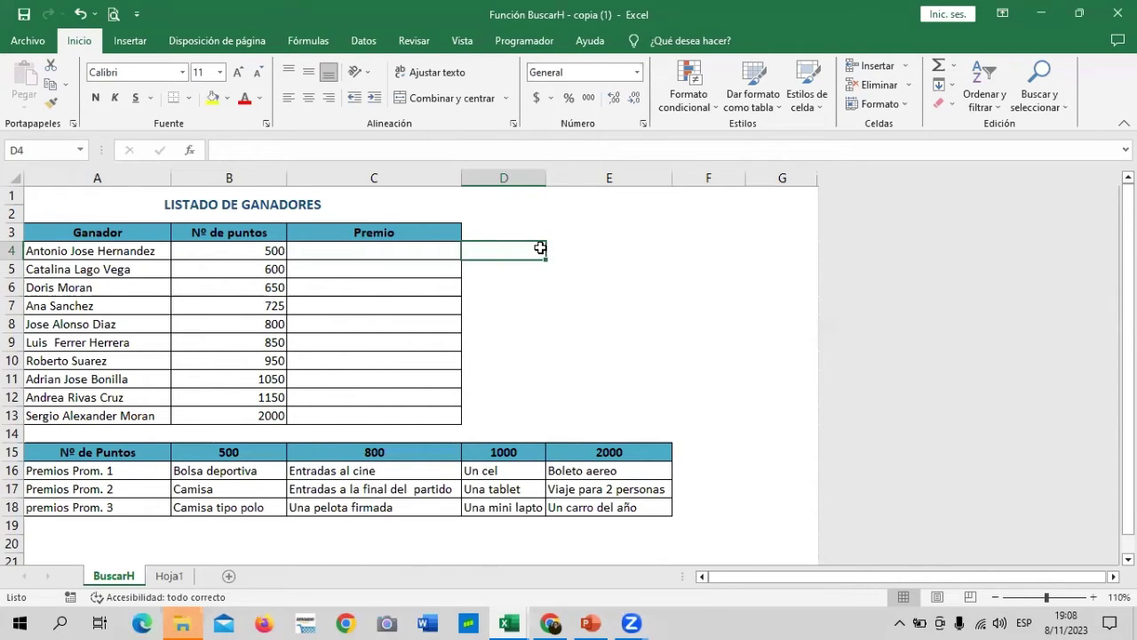
left_click(563, 325)
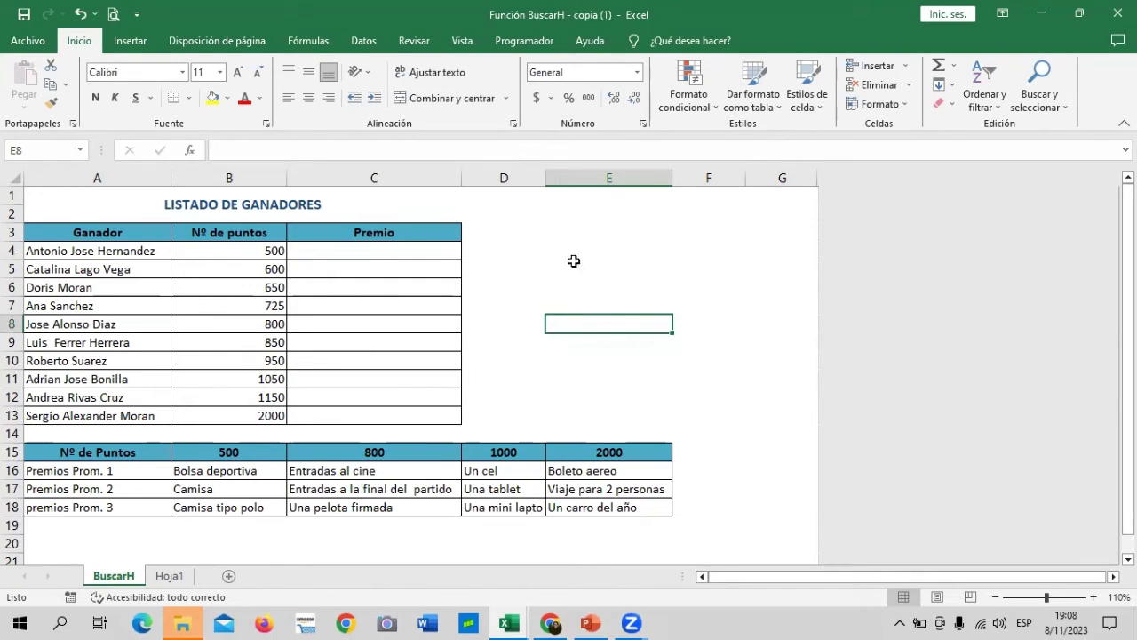
left_click(551, 622)
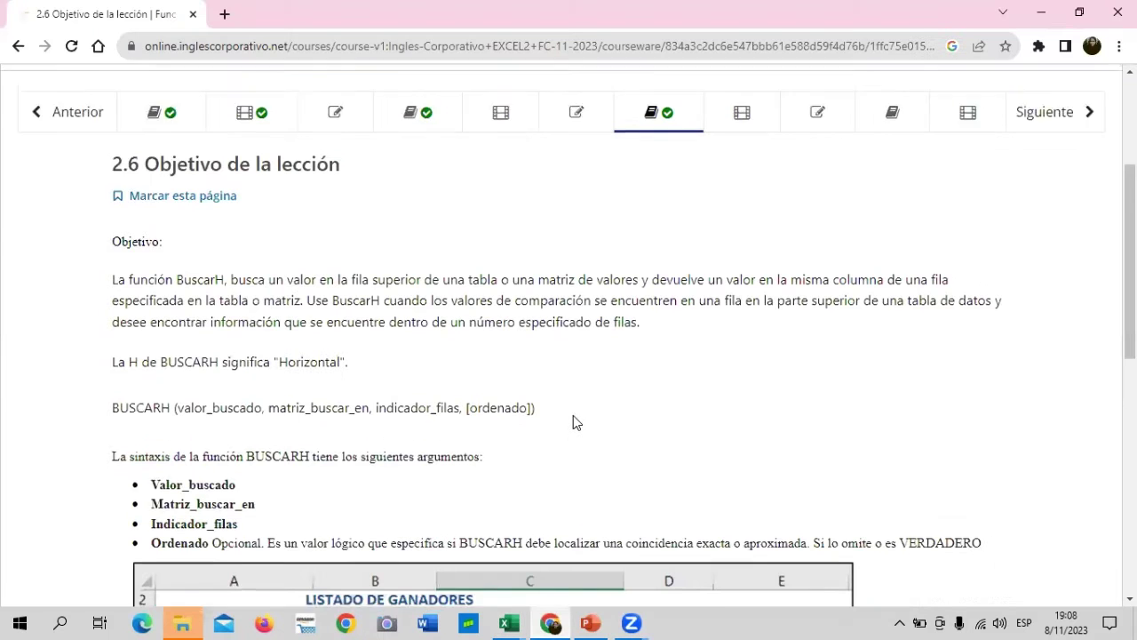
scroll(573, 415, "up", 3)
scroll(574, 415, "down", 2)
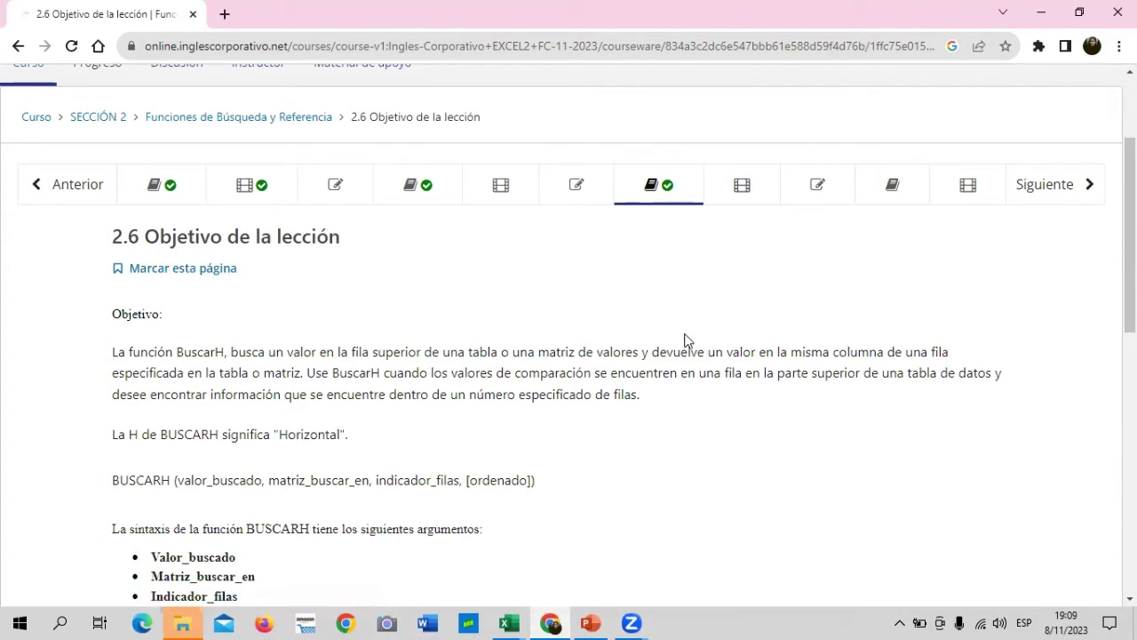
scroll(677, 371, "down", 1)
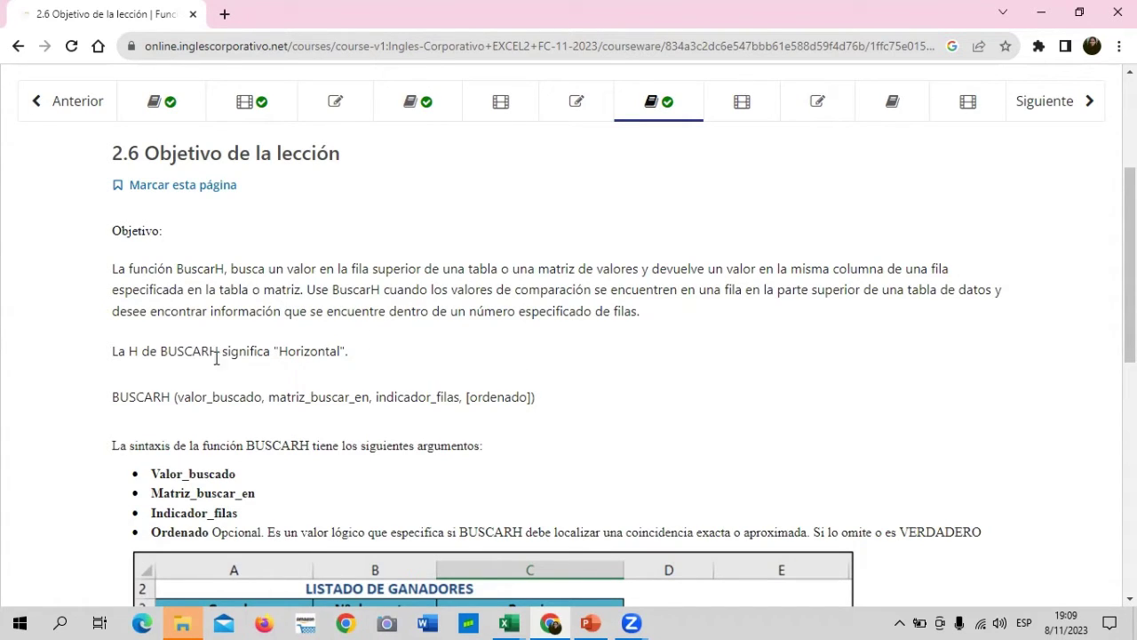
scroll(216, 355, "down", 2)
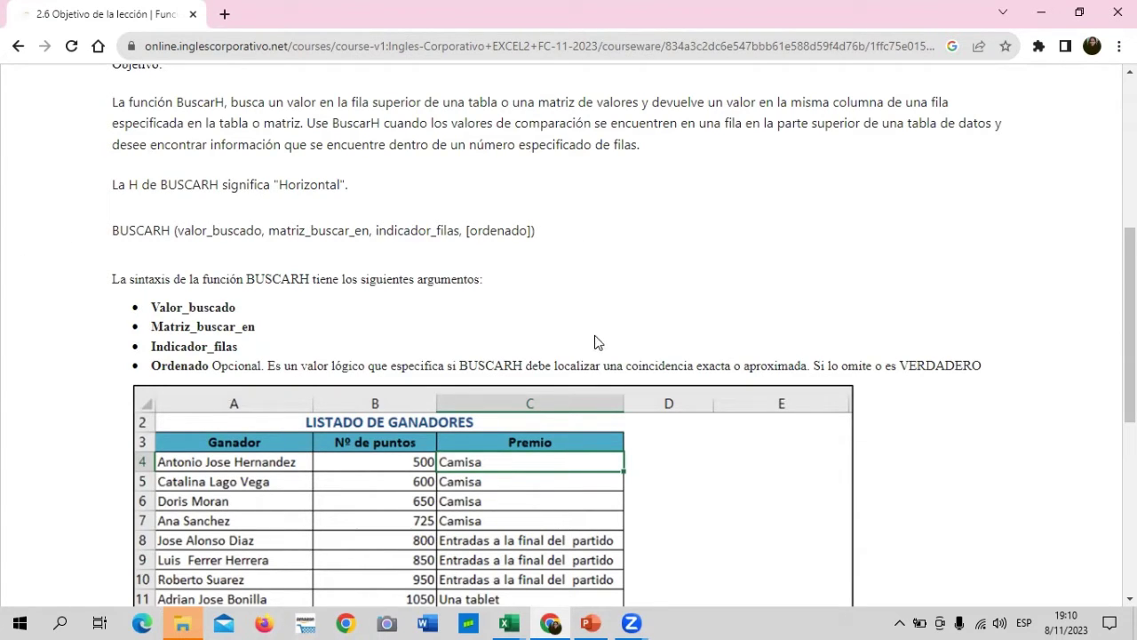
Step: Scroll to the bottom of the BUSCARH example table on the lesson page
scroll(379, 275, "down", 2)
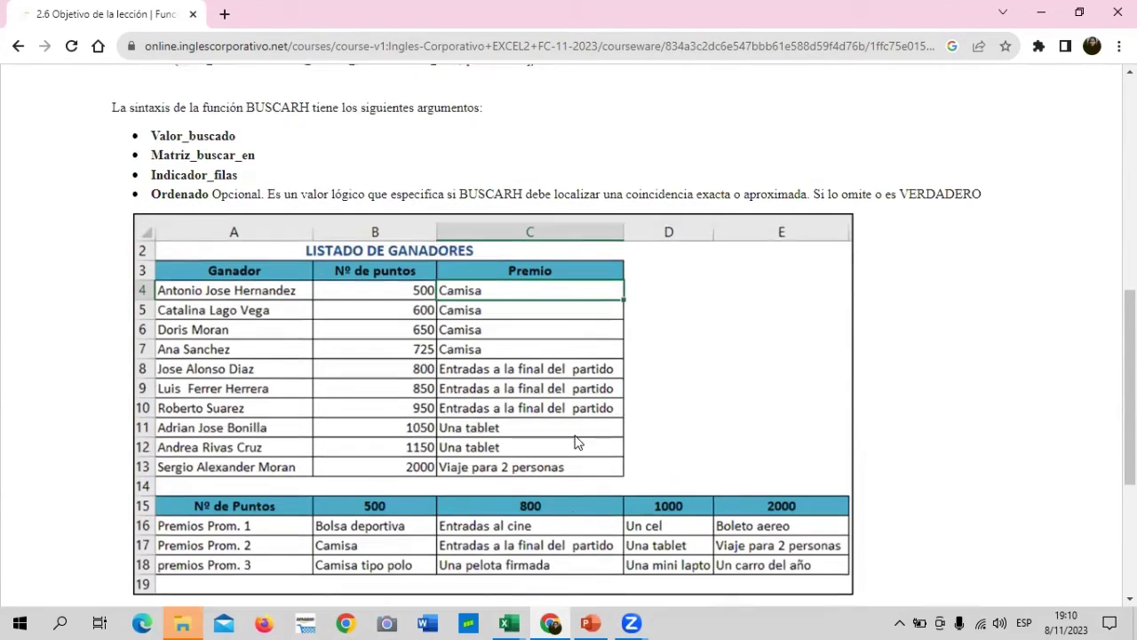
scroll(574, 441, "down", 1)
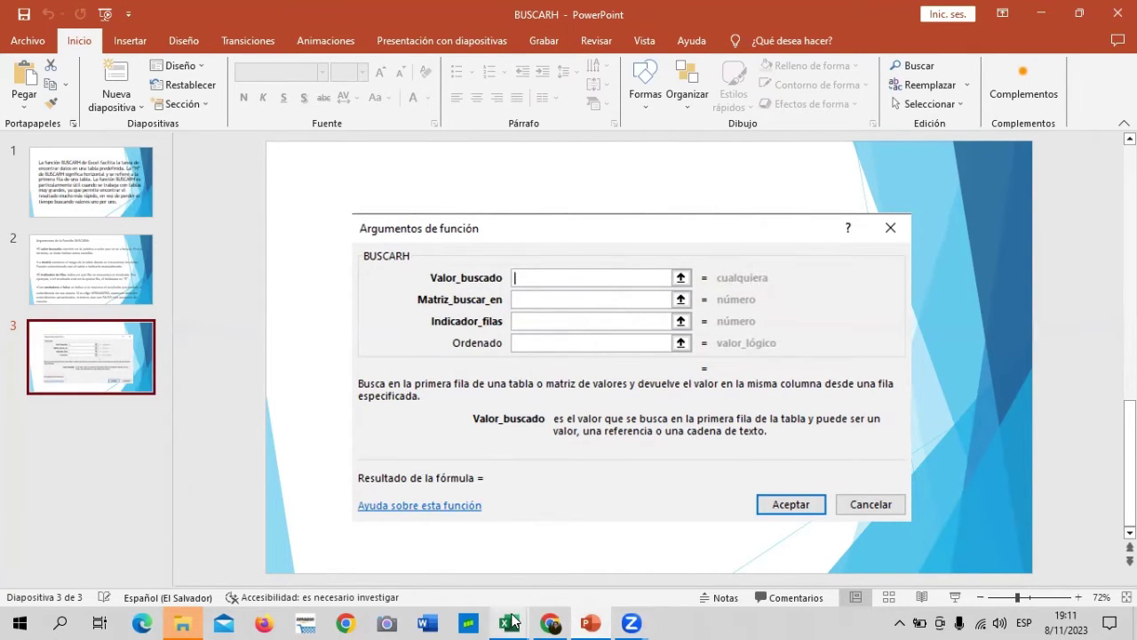
mouse_move(508, 623)
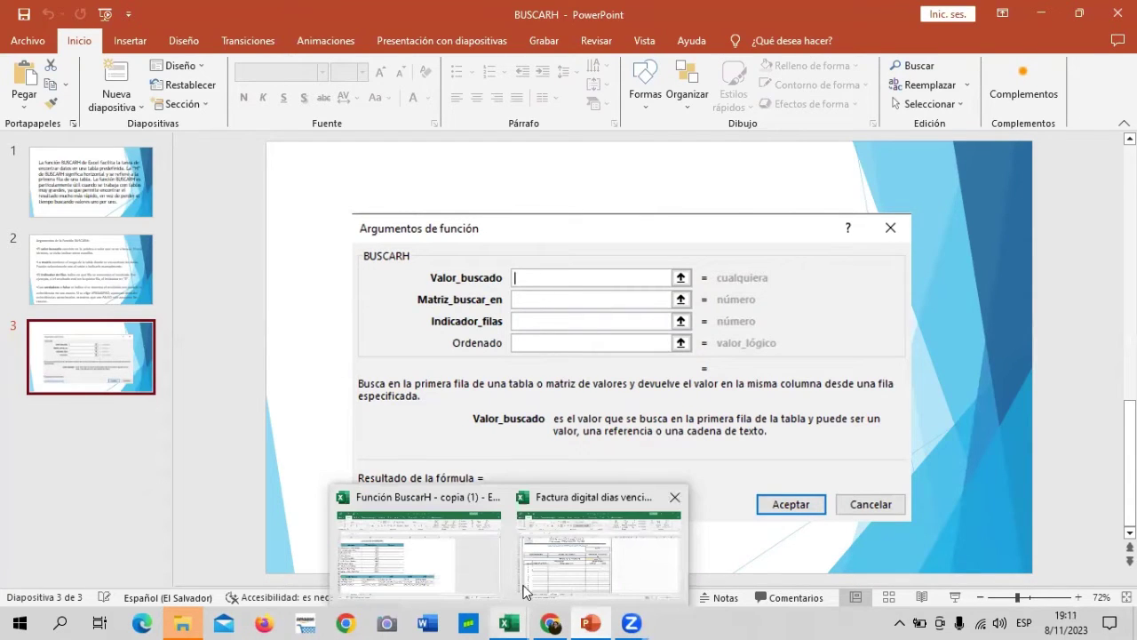
Step: Bring the Función BuscarH - copia (1) workbook back to the front in Excel
left_click(412, 551)
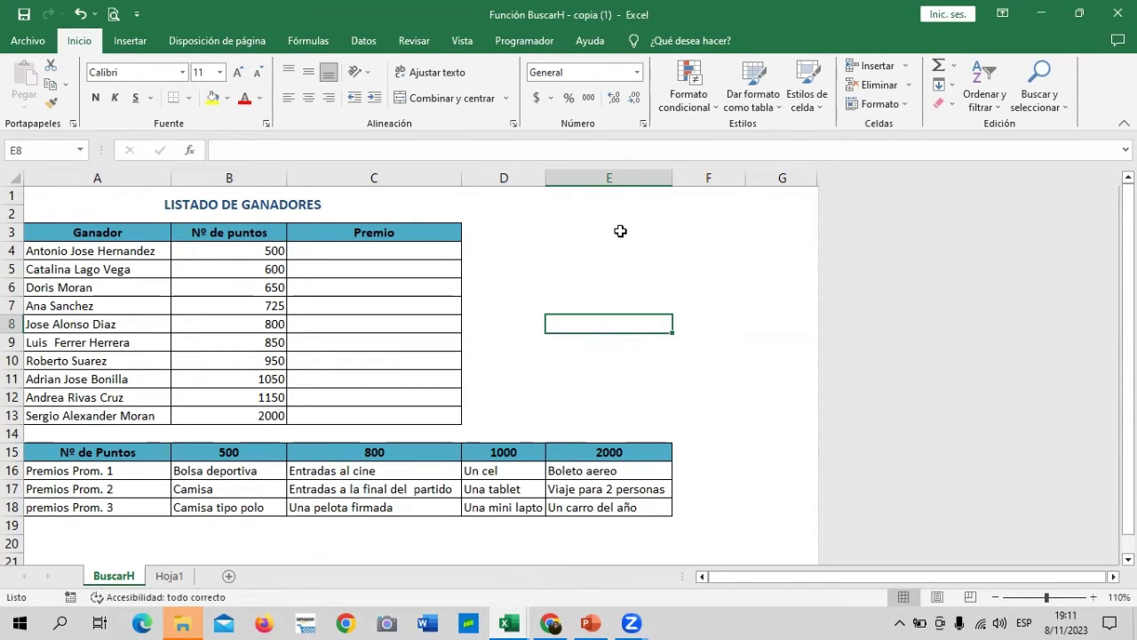
left_click(599, 217)
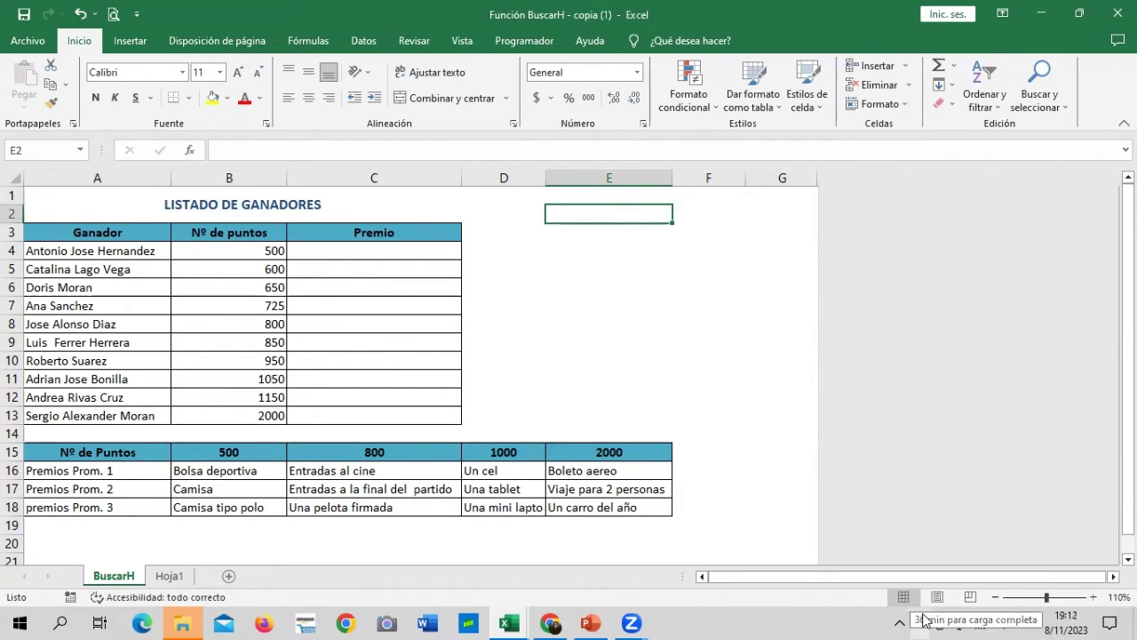
left_click(763, 330)
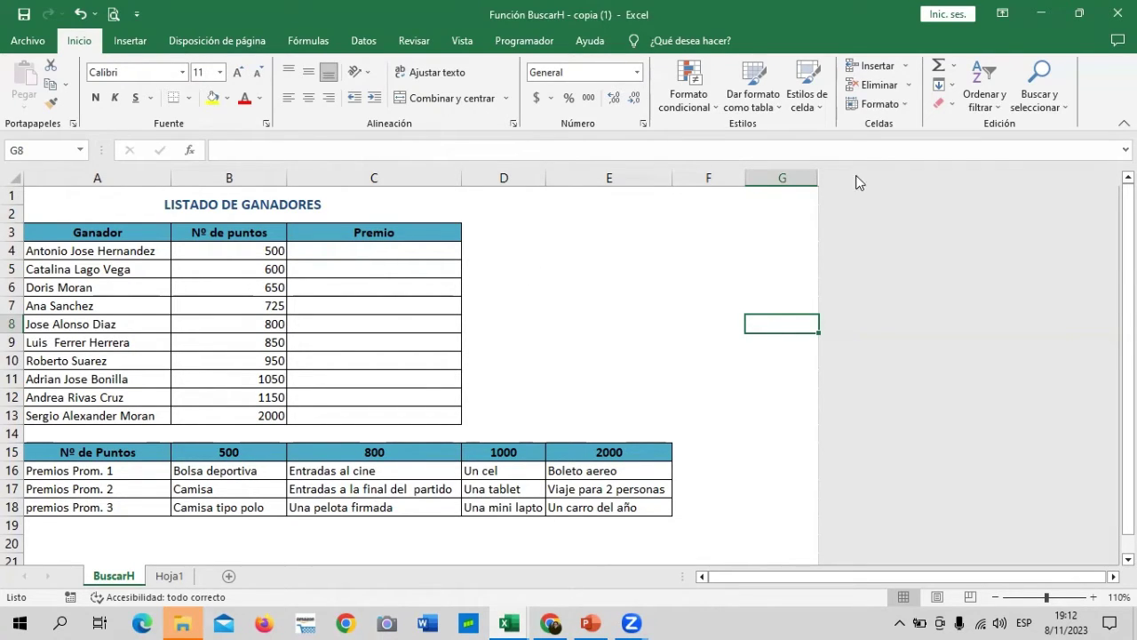
left_click(600, 294)
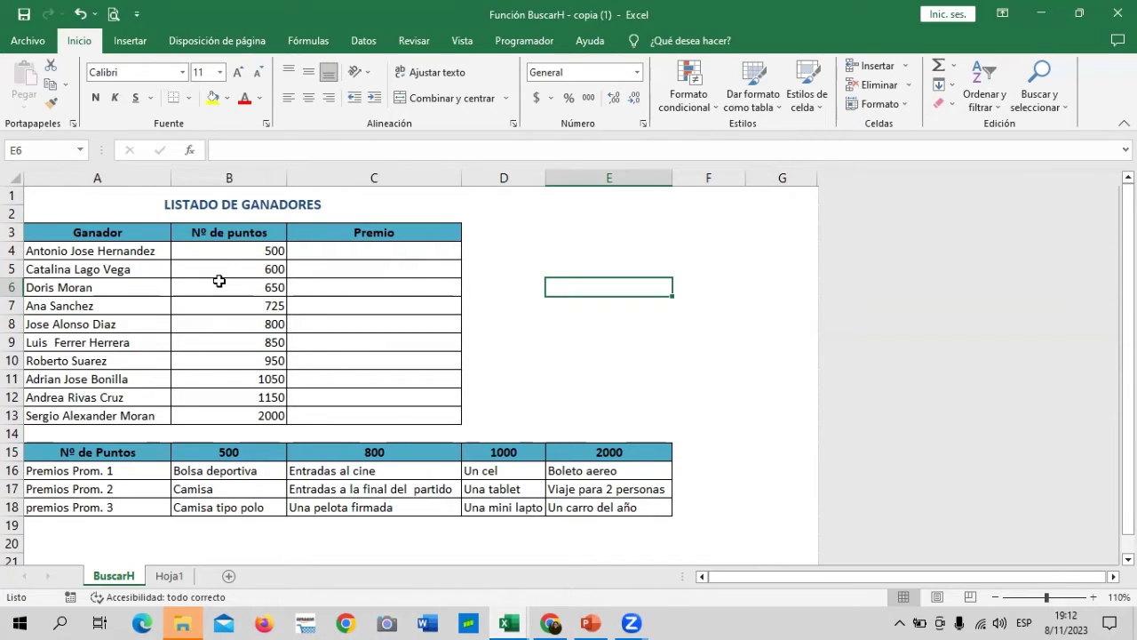
left_click(206, 212)
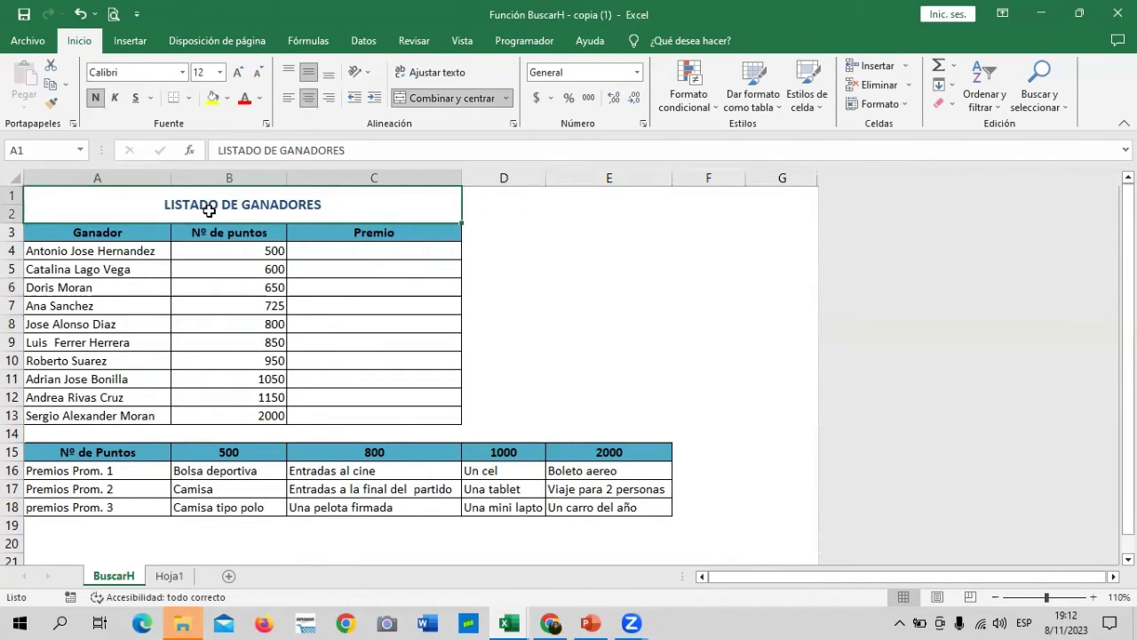
left_click(112, 258)
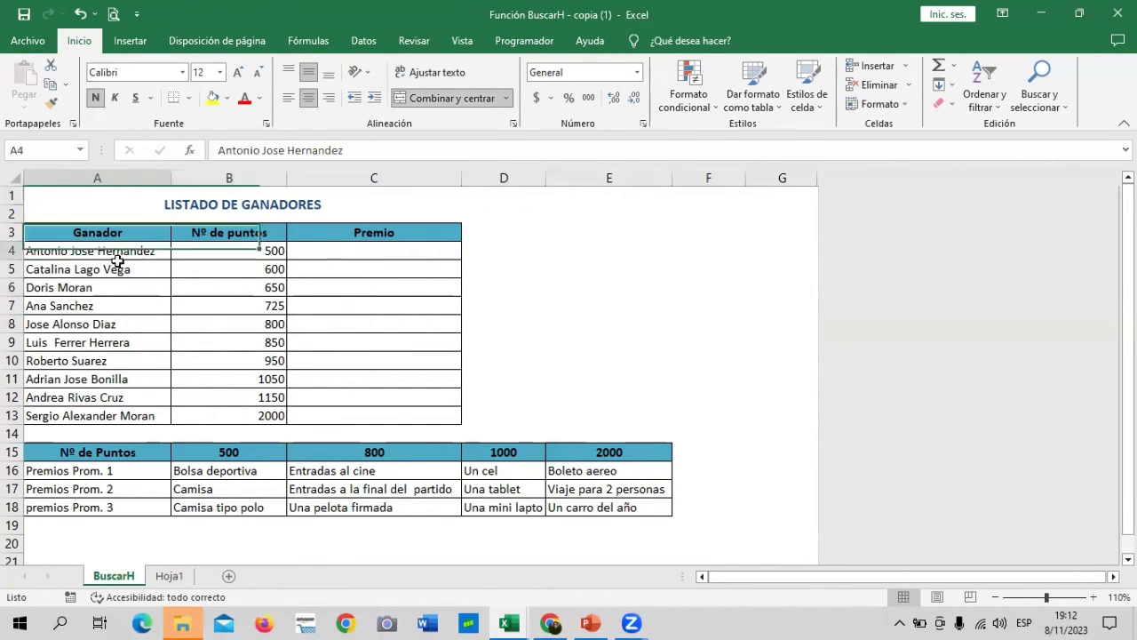
left_click(117, 407, "shift")
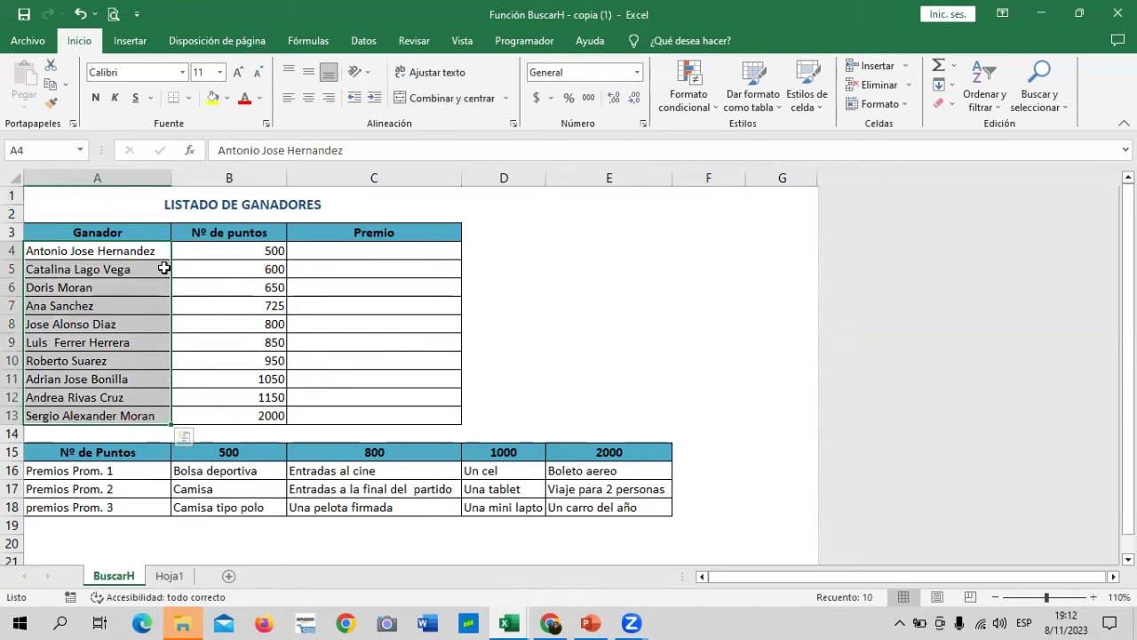
left_click_drag(247, 251, 251, 414)
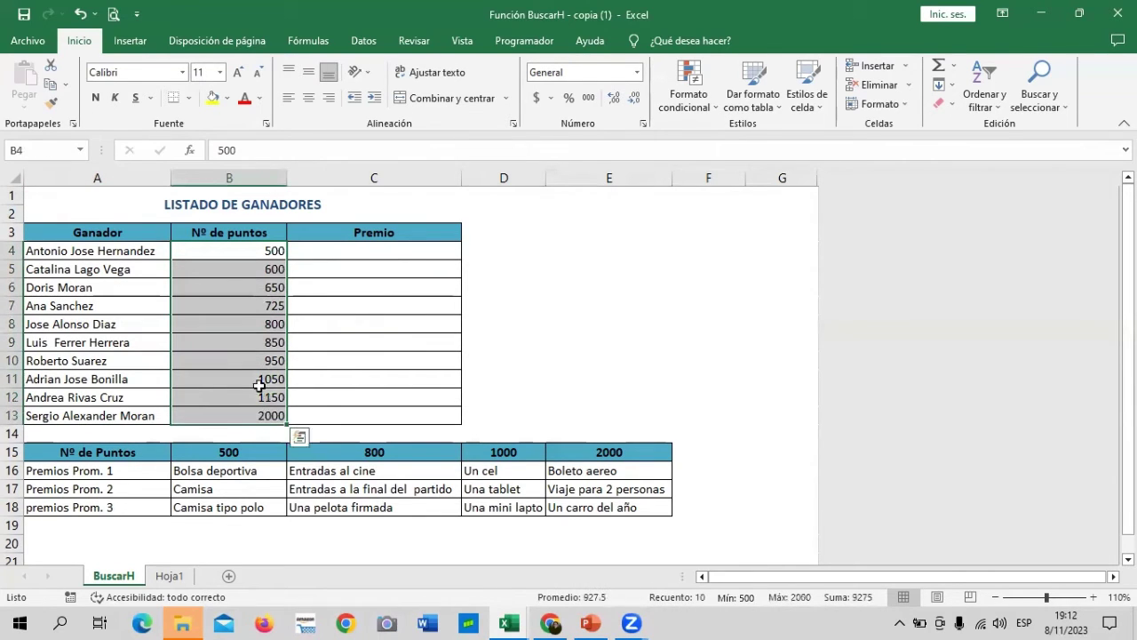
left_click(369, 258)
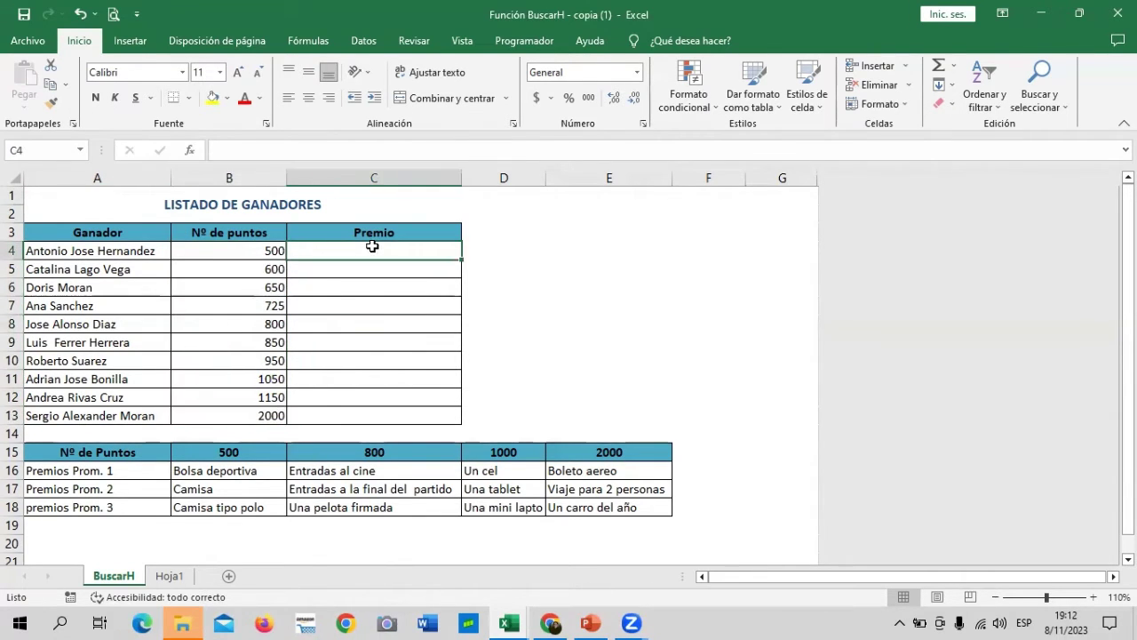
left_click_drag(137, 450, 629, 508)
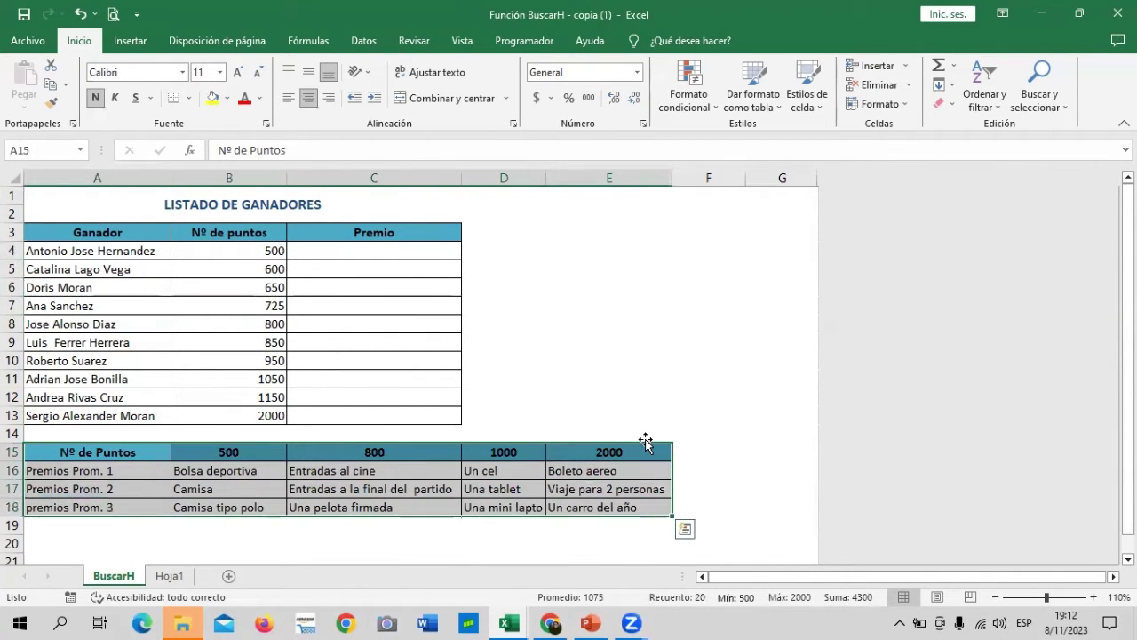
left_click(231, 453)
left_click(338, 450)
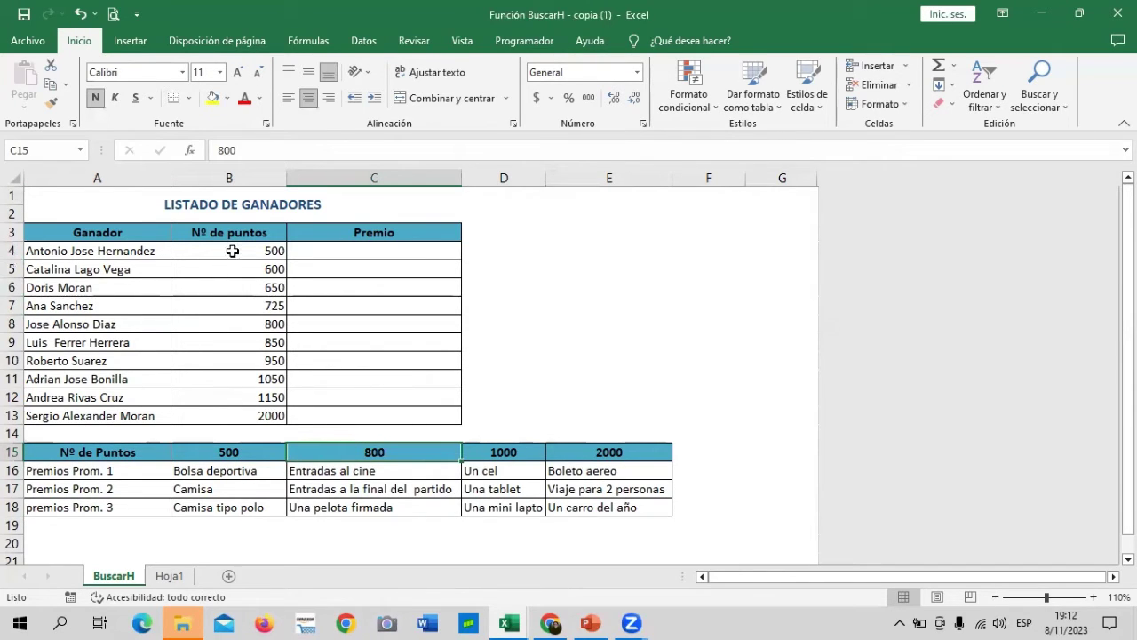
left_click(228, 250)
left_click(249, 359)
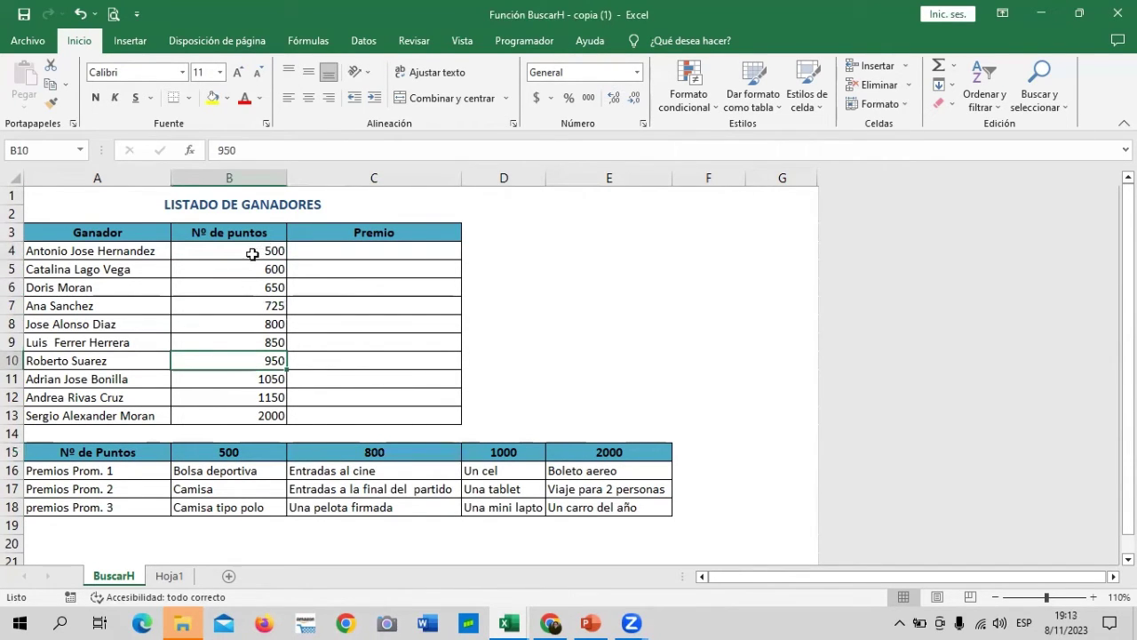
left_click(252, 254)
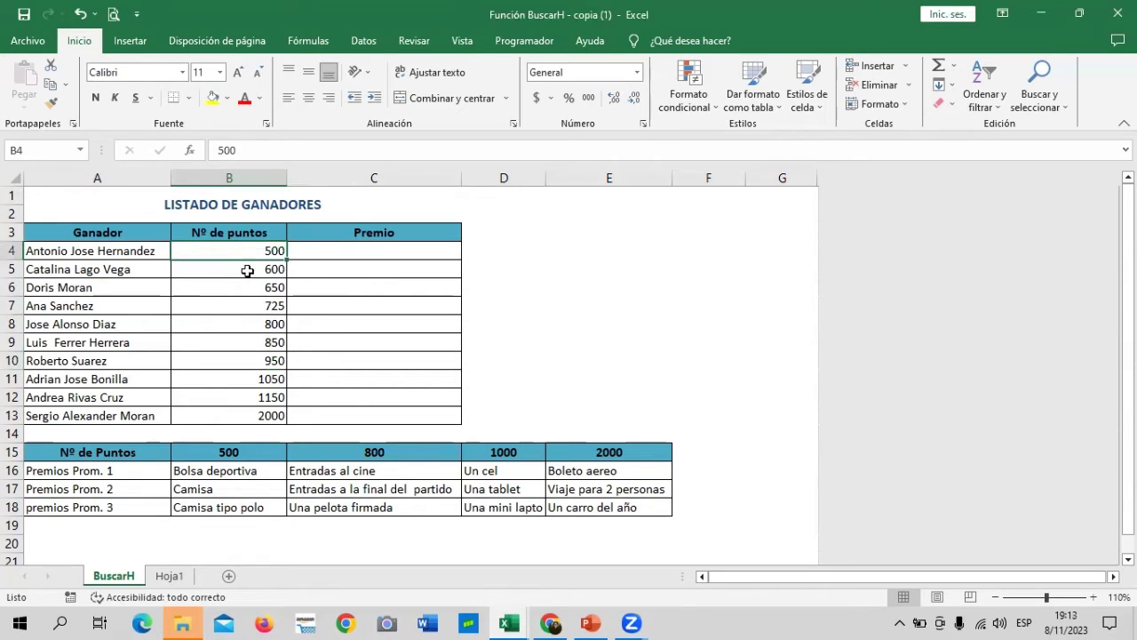
left_click(247, 272)
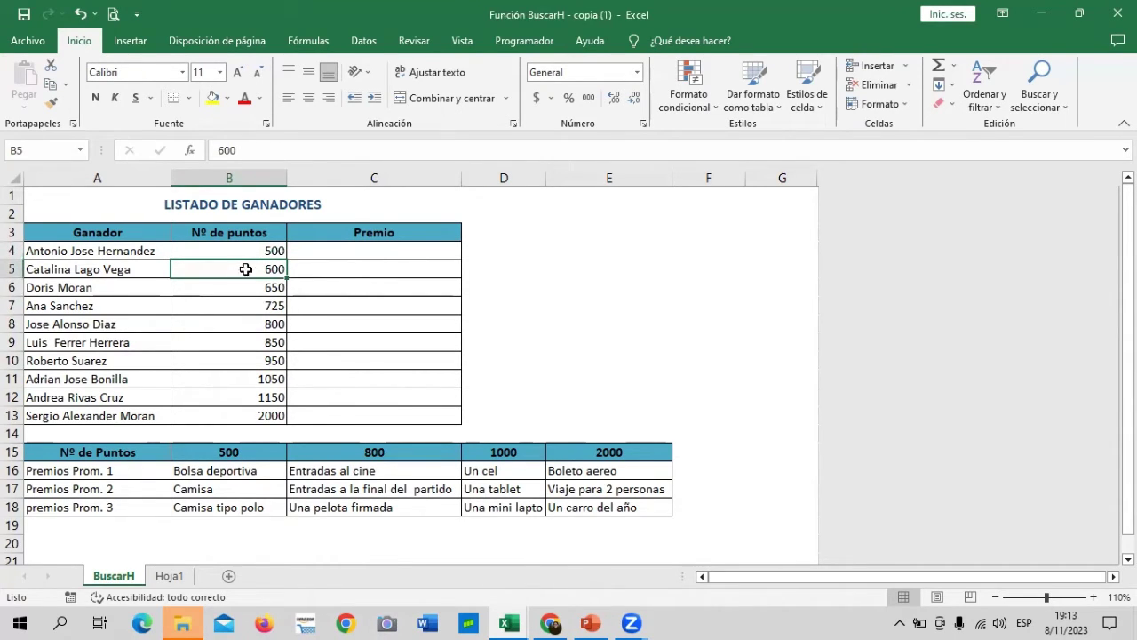
left_click(247, 251)
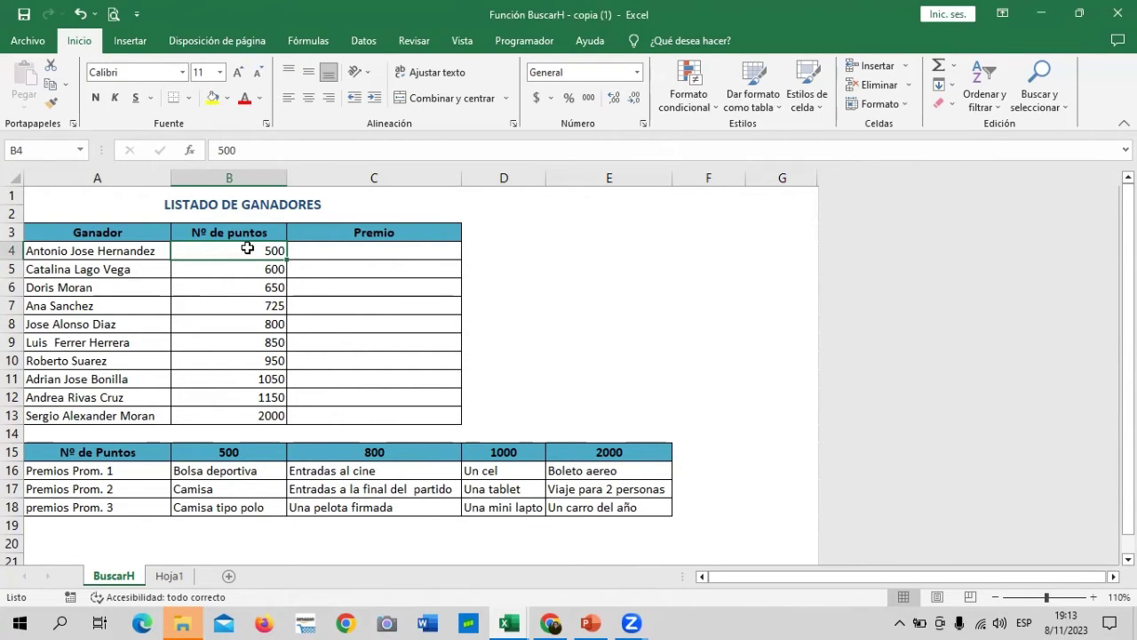
left_click(234, 269)
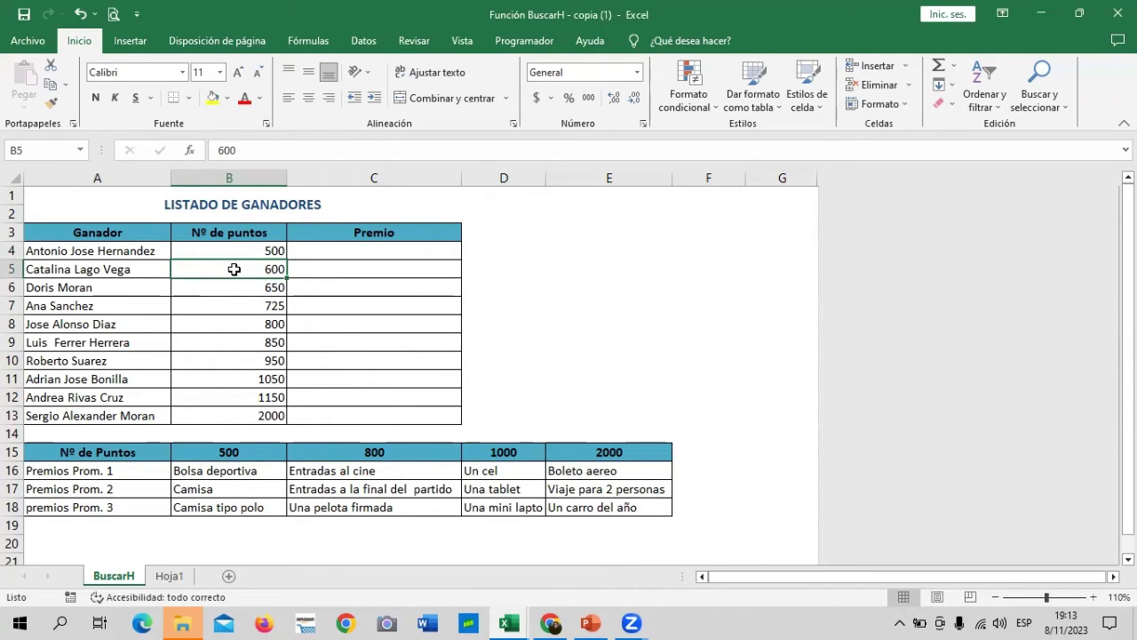
left_click(269, 470)
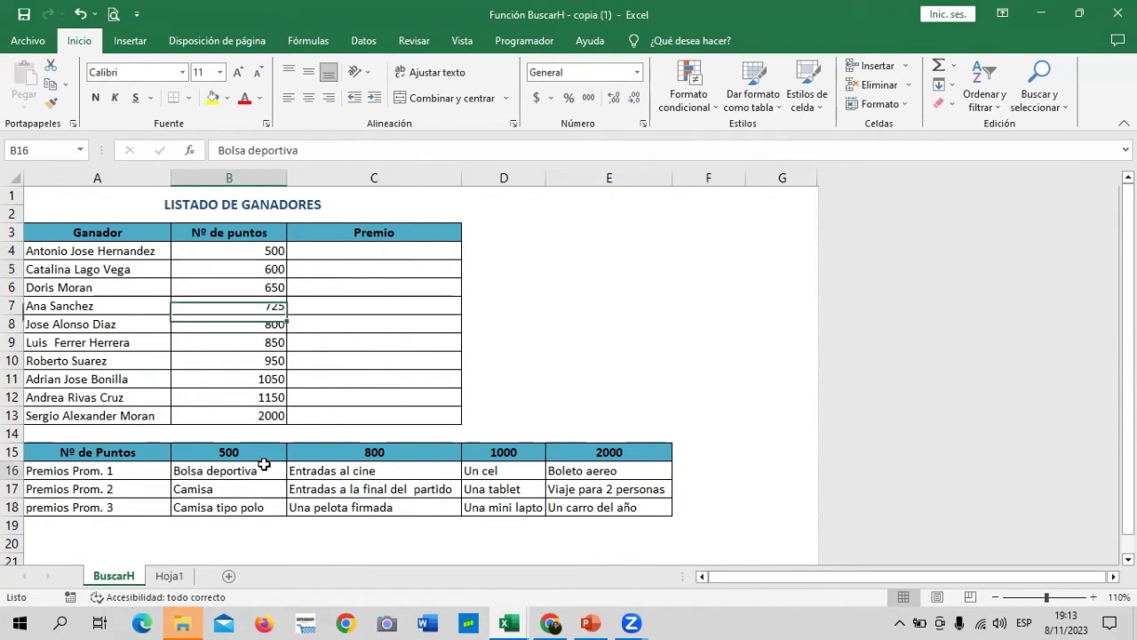
left_click(371, 453)
left_click(506, 453)
left_click_drag(637, 456, 638, 462)
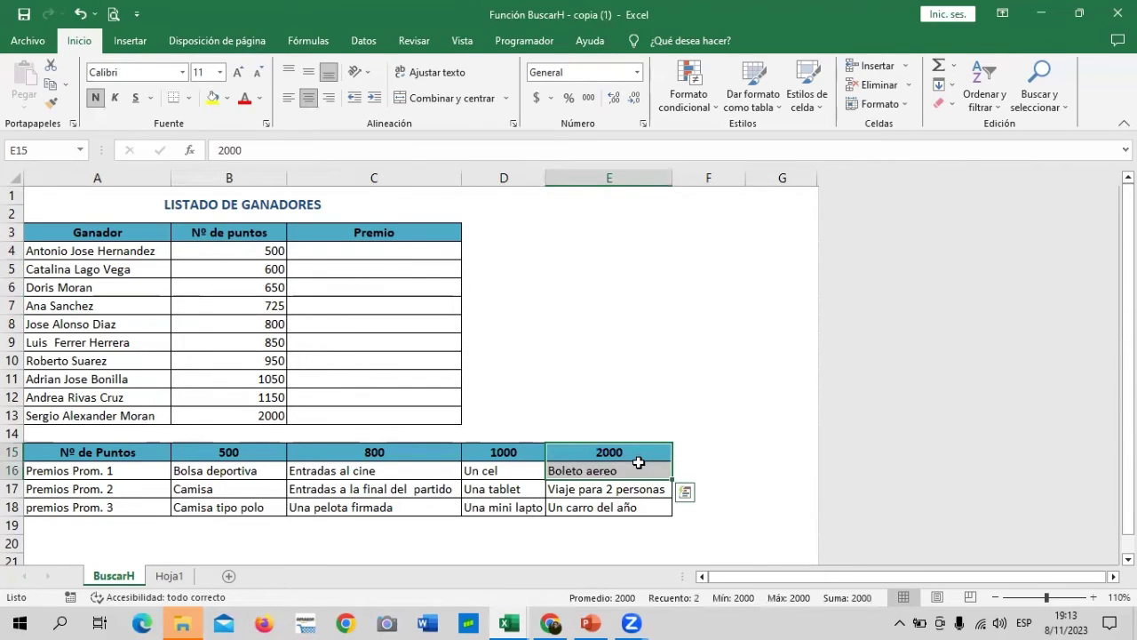
left_click(516, 454)
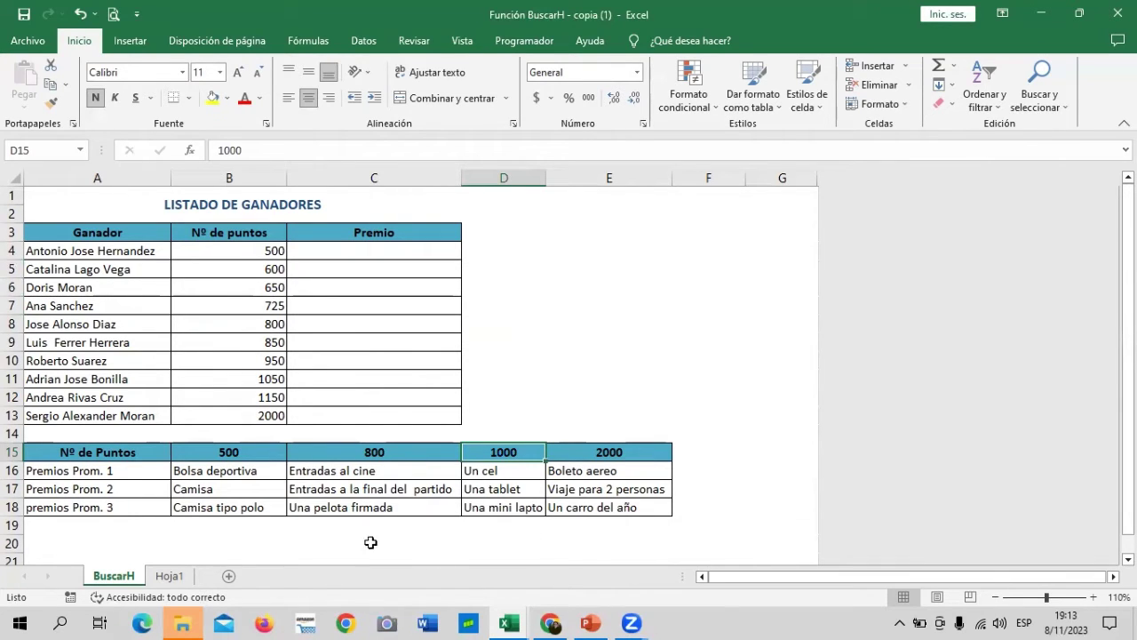
left_click(255, 267)
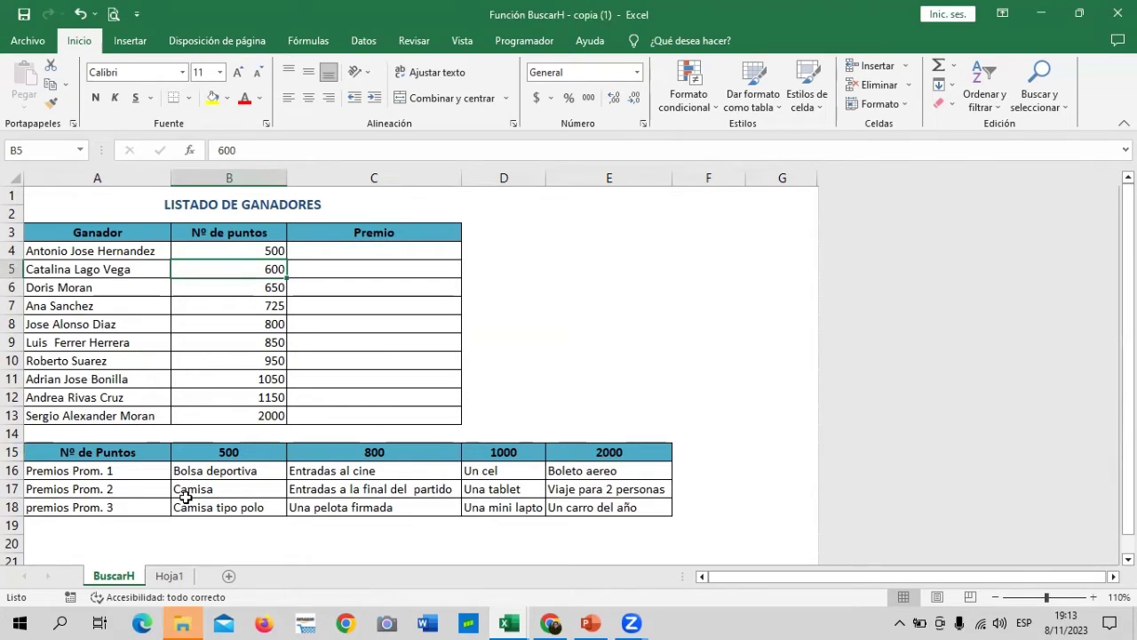
left_click(116, 471)
left_click(131, 493)
left_click(138, 510)
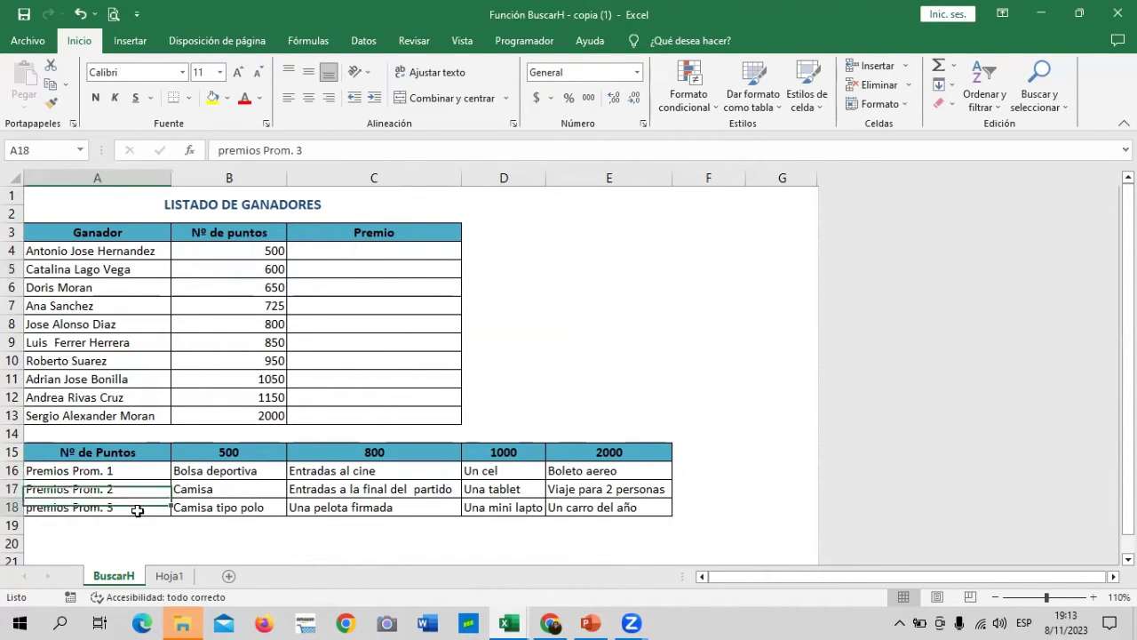
left_click(137, 471)
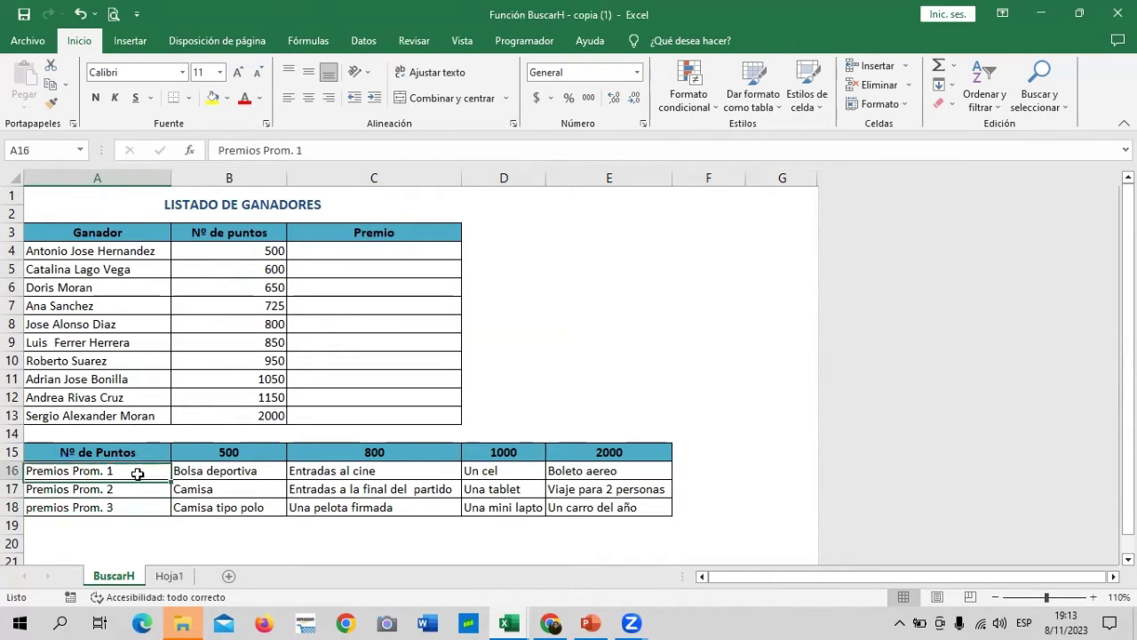
left_click(144, 490)
left_click(162, 456)
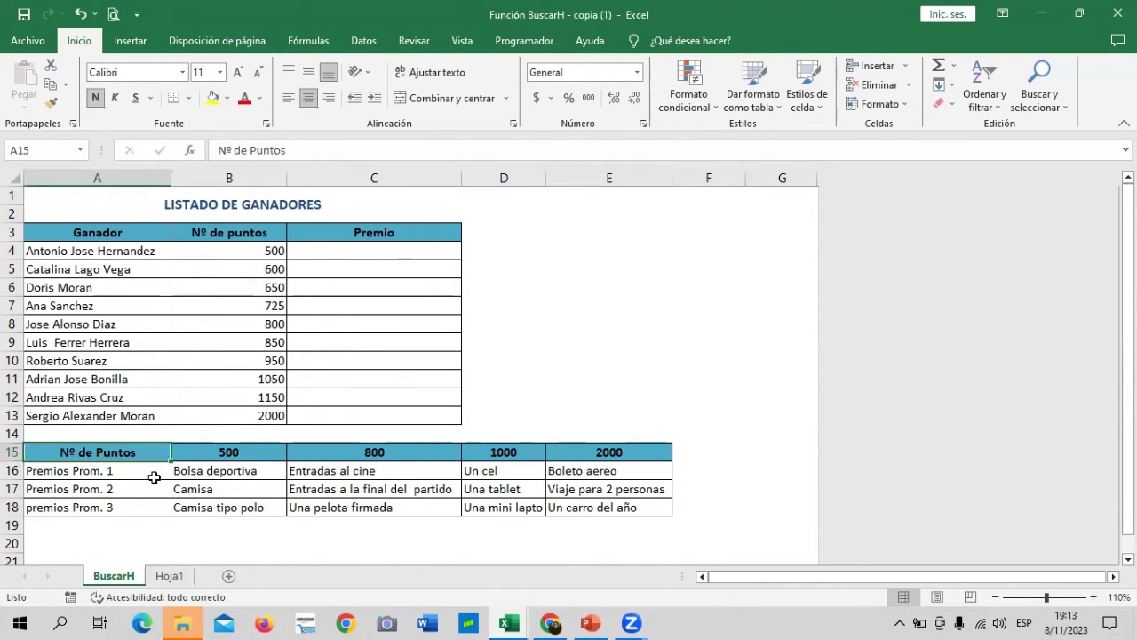
left_click(151, 489)
left_click(151, 506)
left_click(161, 472)
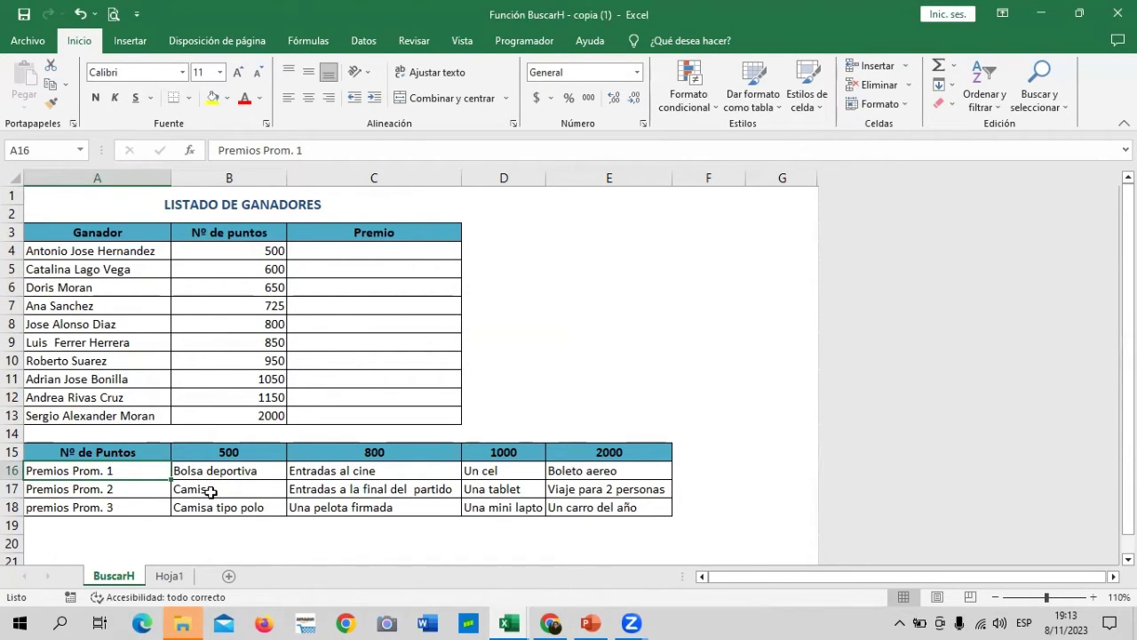
left_click(608, 307)
left_click(359, 254)
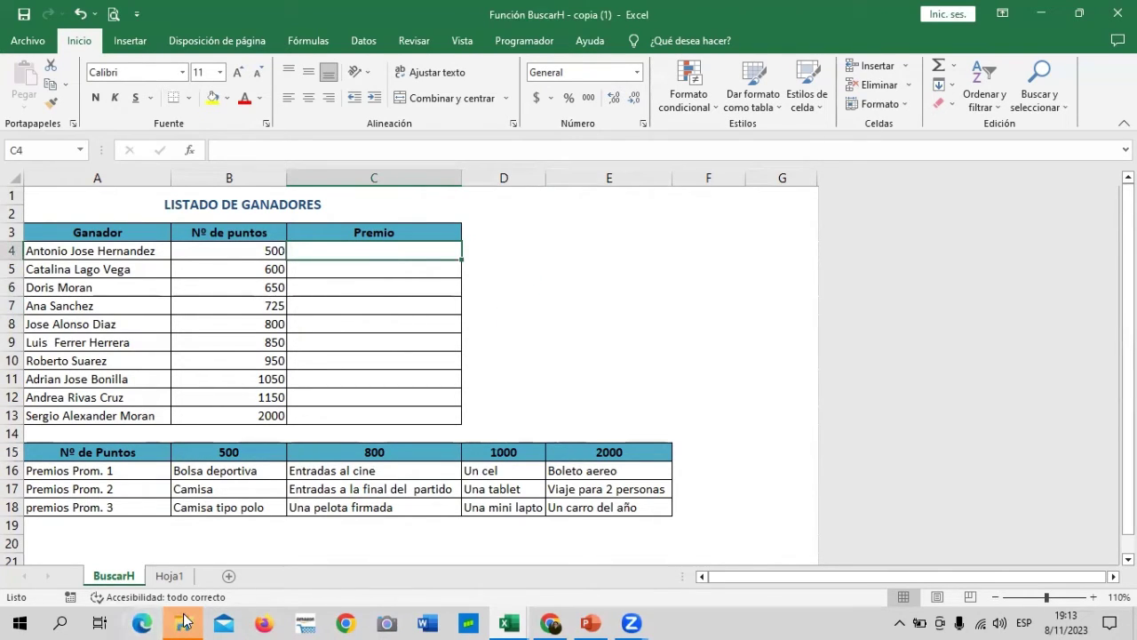
Step: Insert the BUSCARH function into cell C4 from the Formulas lookup and reference list
left_click(559, 302)
left_click(417, 246)
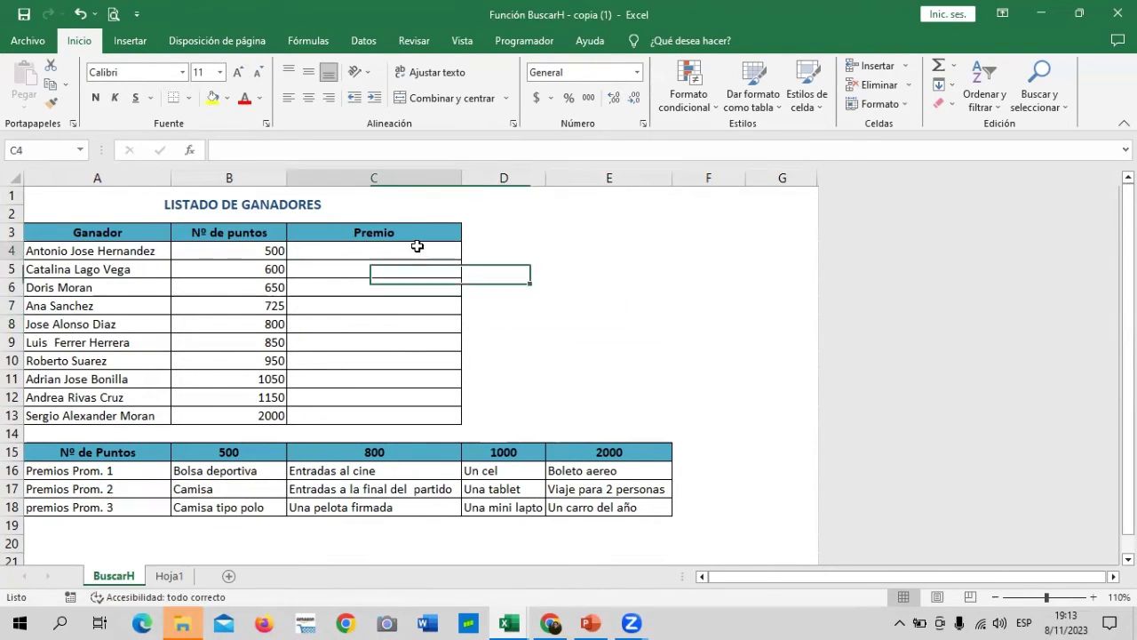
type("=")
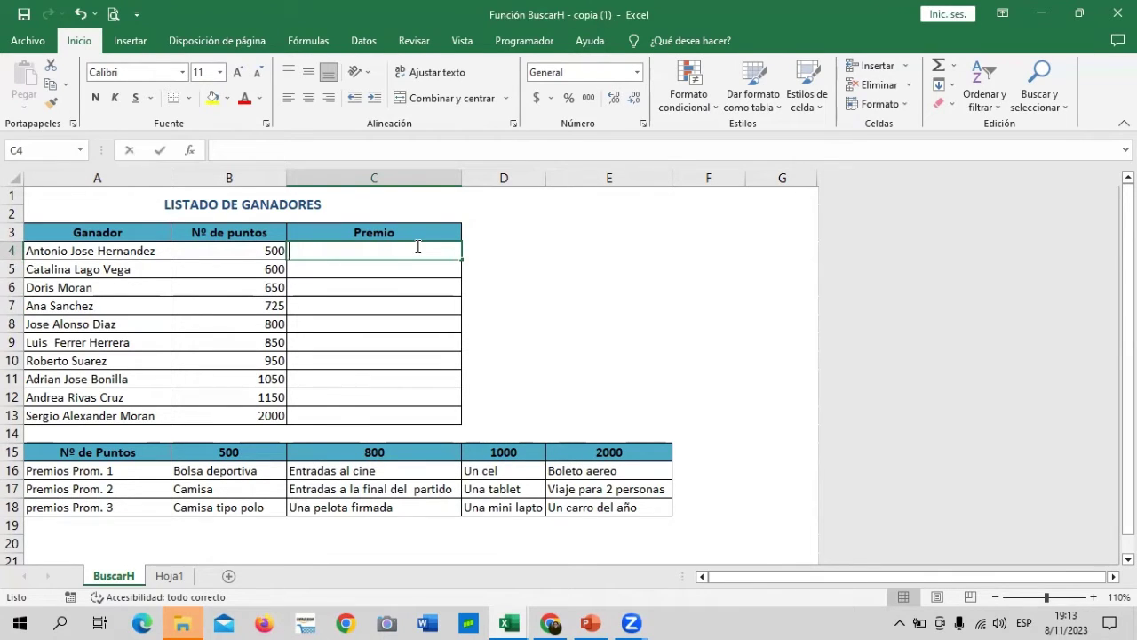
key("Escape")
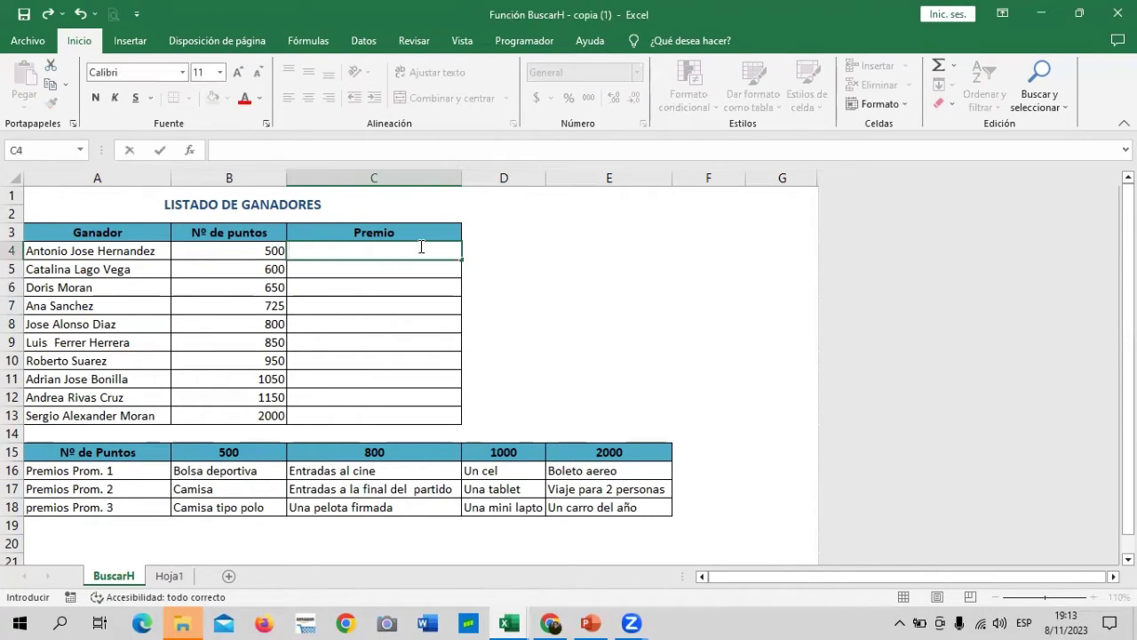
left_click(641, 232)
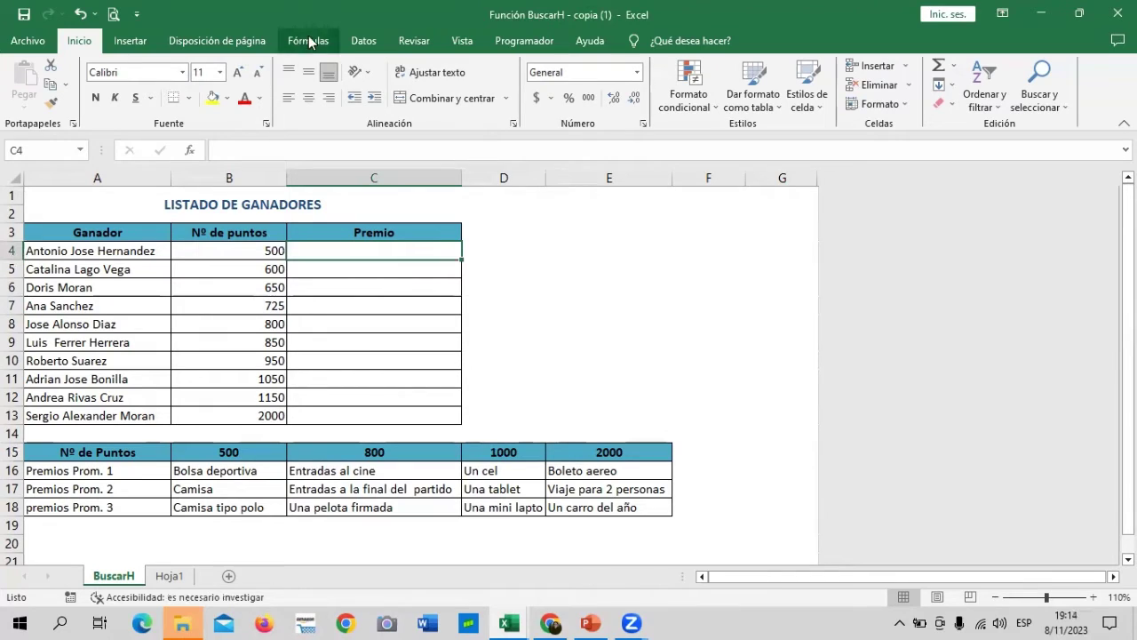
left_click(311, 41)
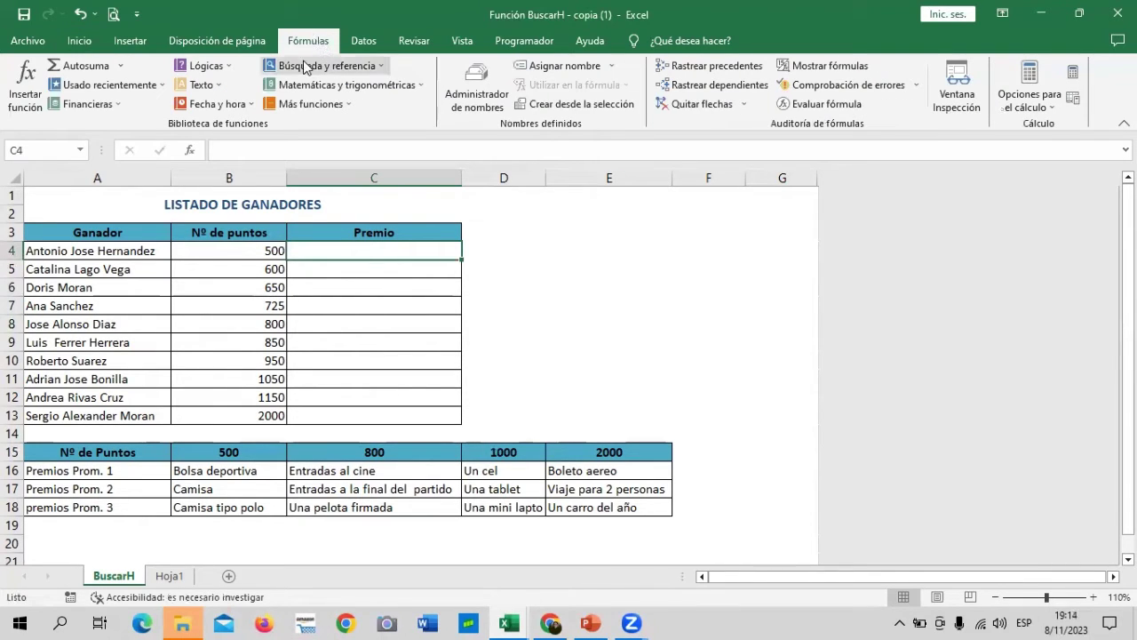
left_click(382, 67)
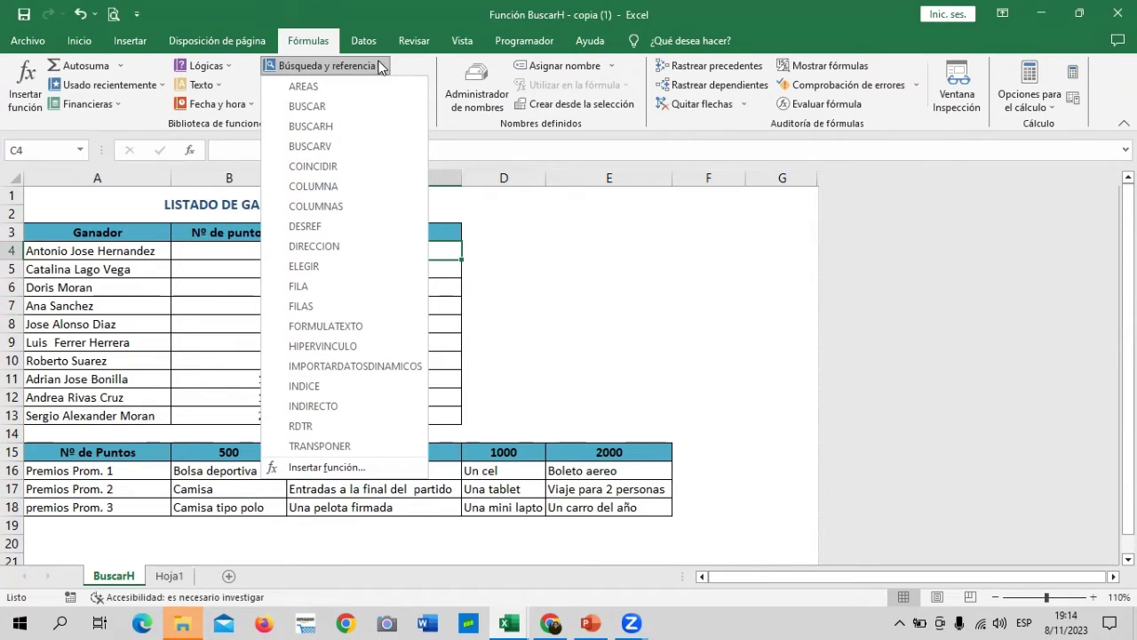
left_click(325, 126)
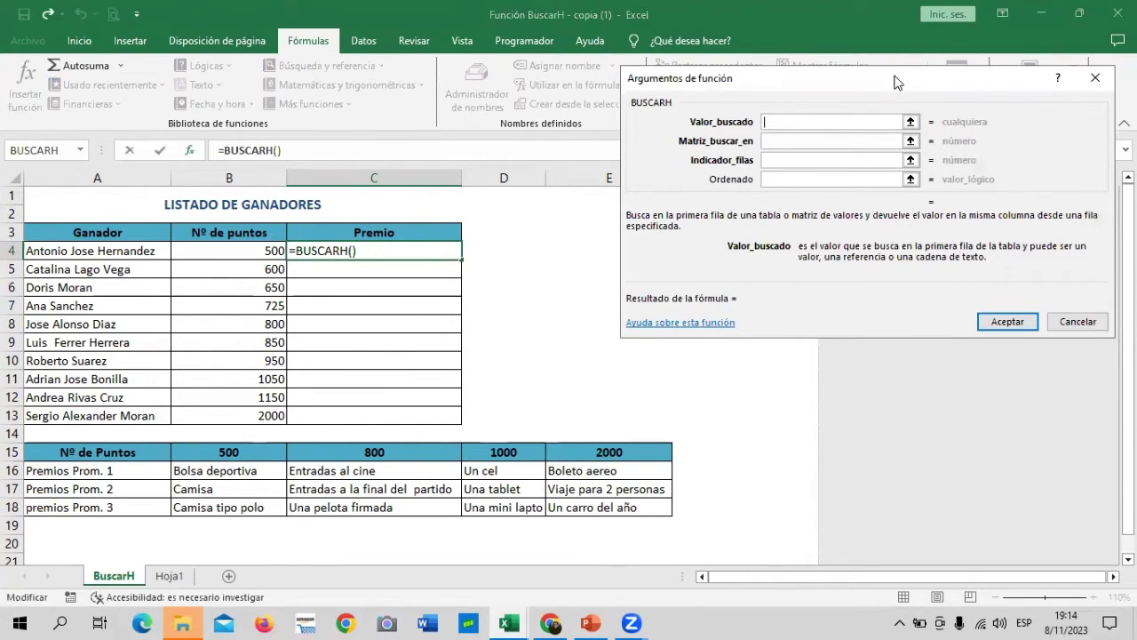
Step: Set BUSCARH's lookup value to B4 and its table range to A15:E18
left_click_drag(895, 80, 827, 65)
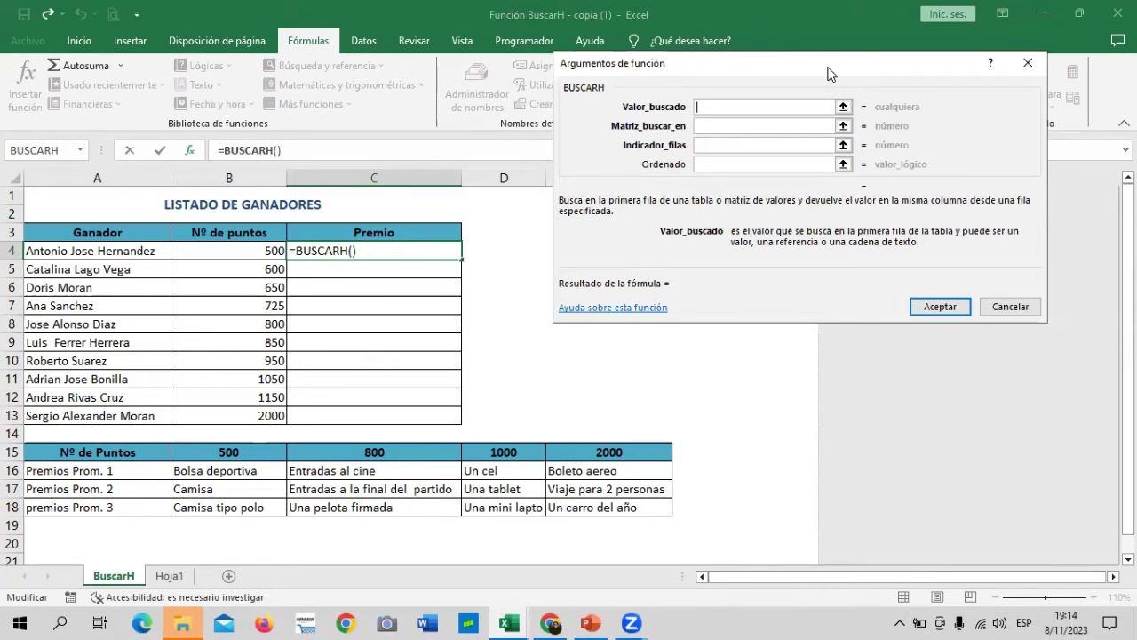
left_click_drag(827, 73, 851, 89)
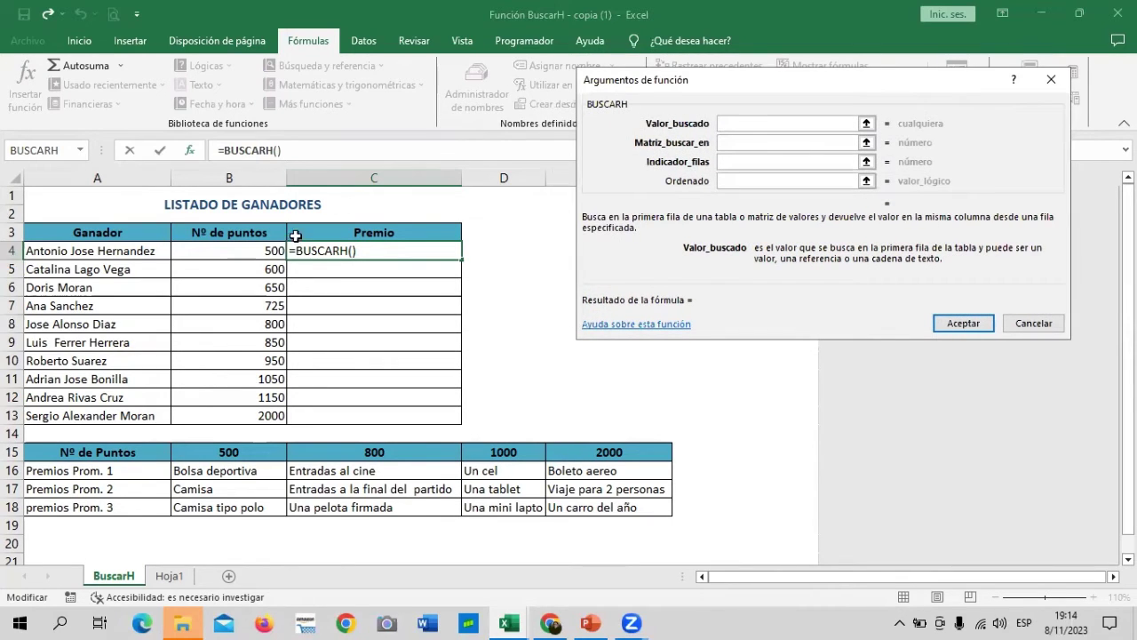
left_click(239, 252)
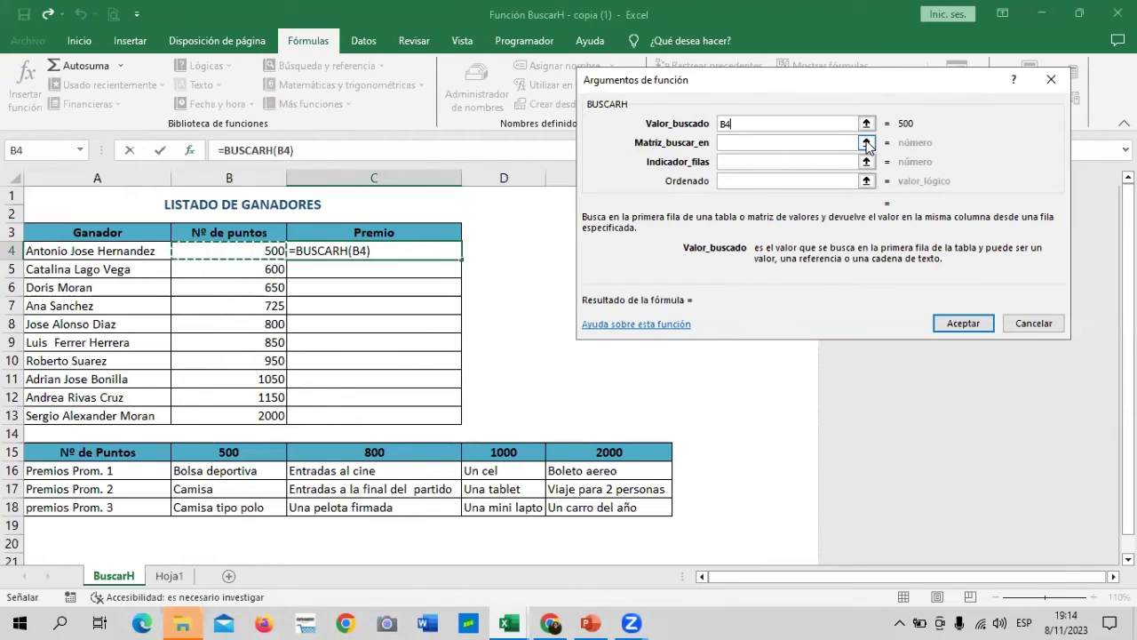
left_click(866, 143)
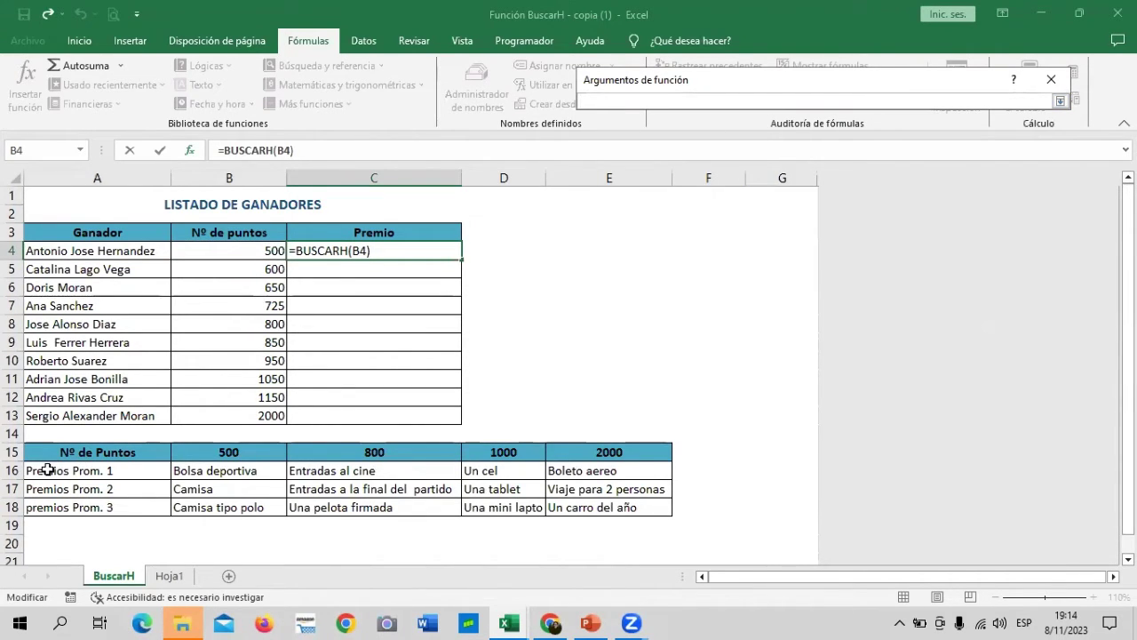
left_click_drag(47, 470, 643, 505)
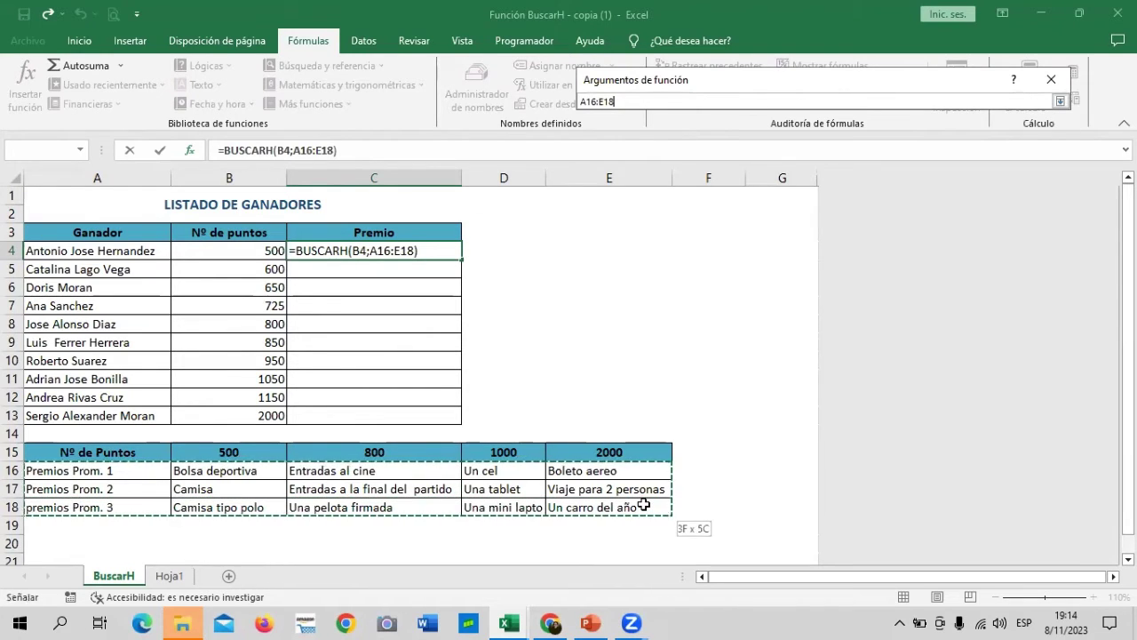
mouse_move(35, 452)
left_mouse_down()
mouse_move(154, 504)
mouse_move(640, 505)
left_mouse_up()
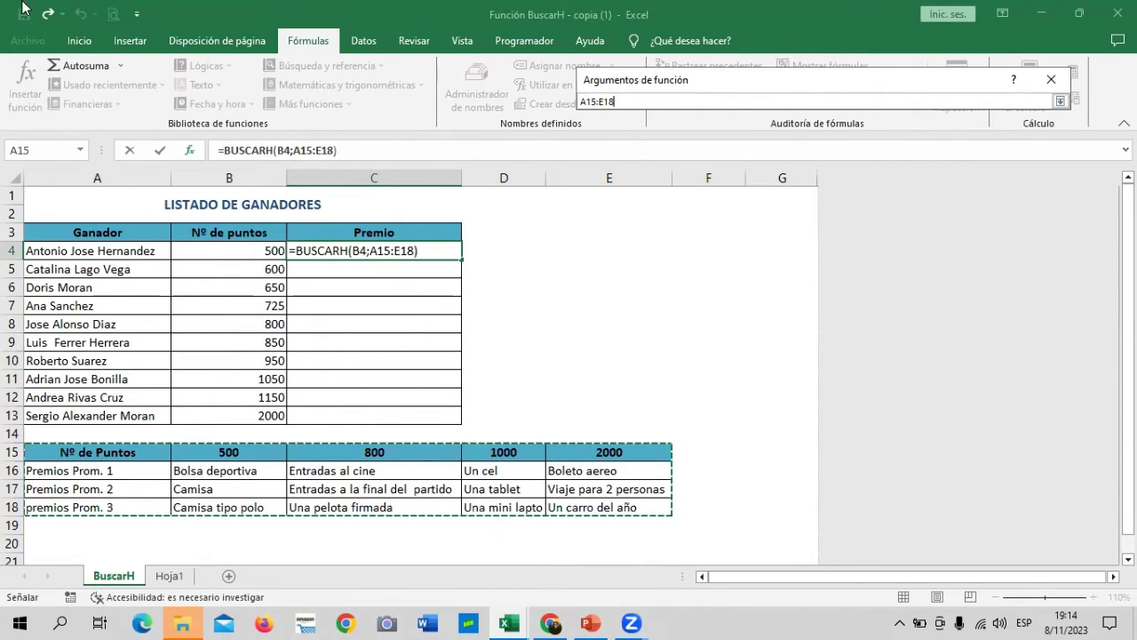
left_click(1059, 101)
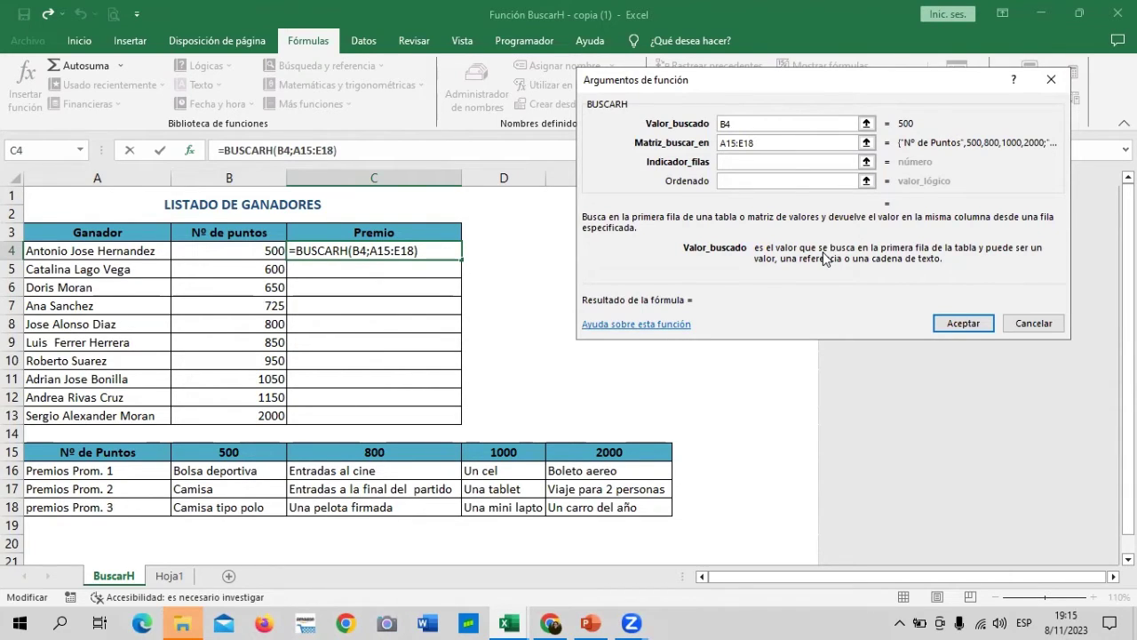
Step: Complete C4 as =BUSCARH(B4;A15:E18;3;FALSO), returning Camisa
left_click(786, 161)
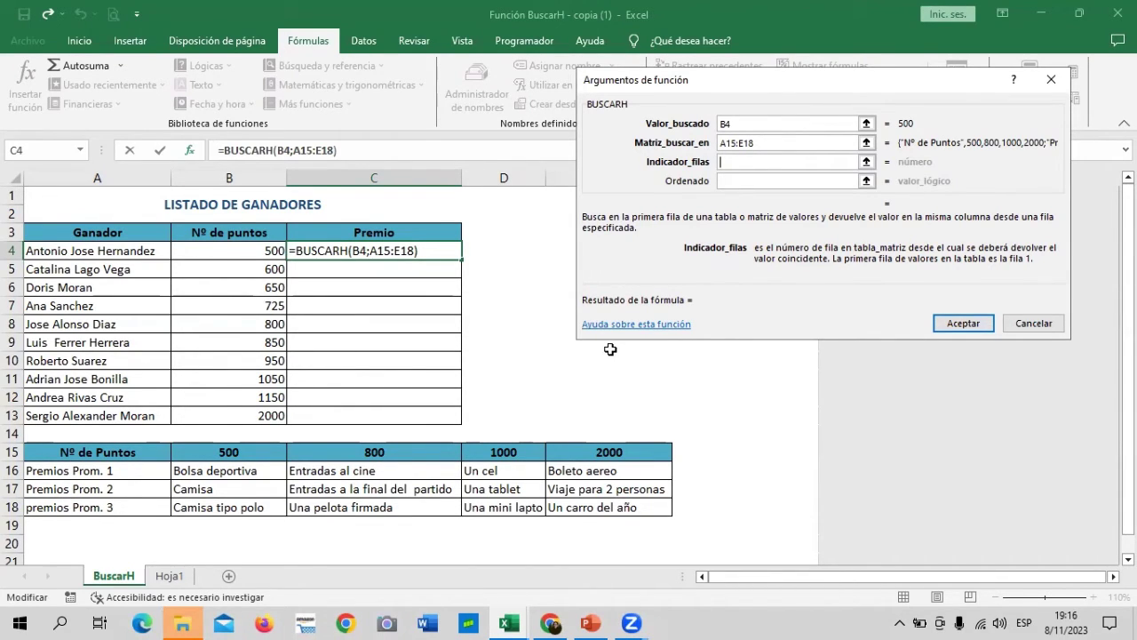
type("3")
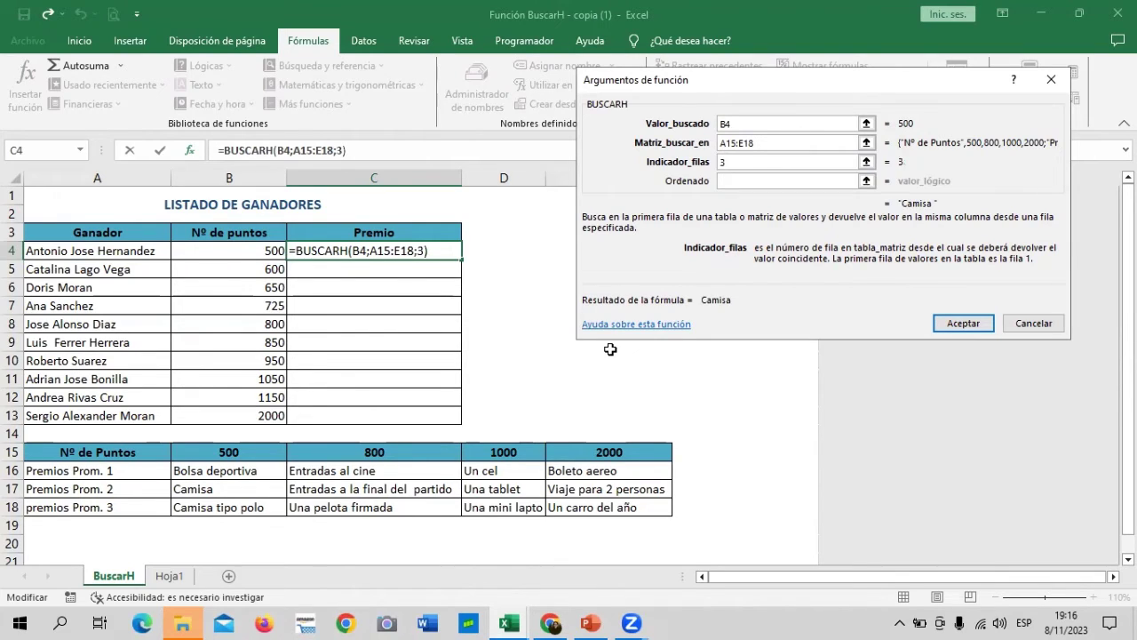
left_click(812, 181)
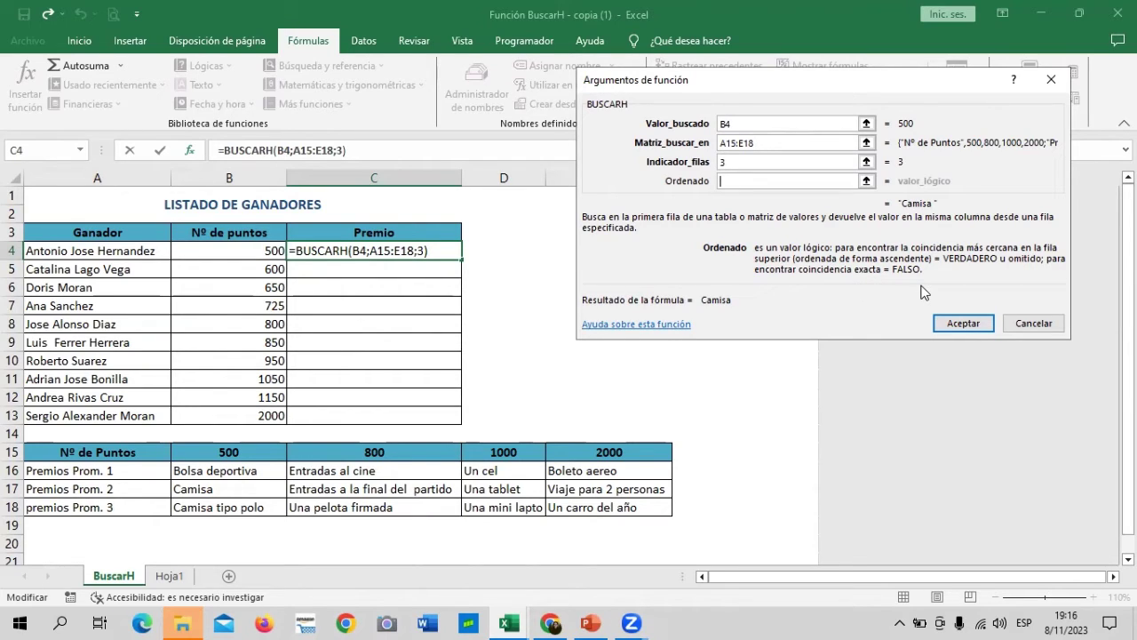
type("F")
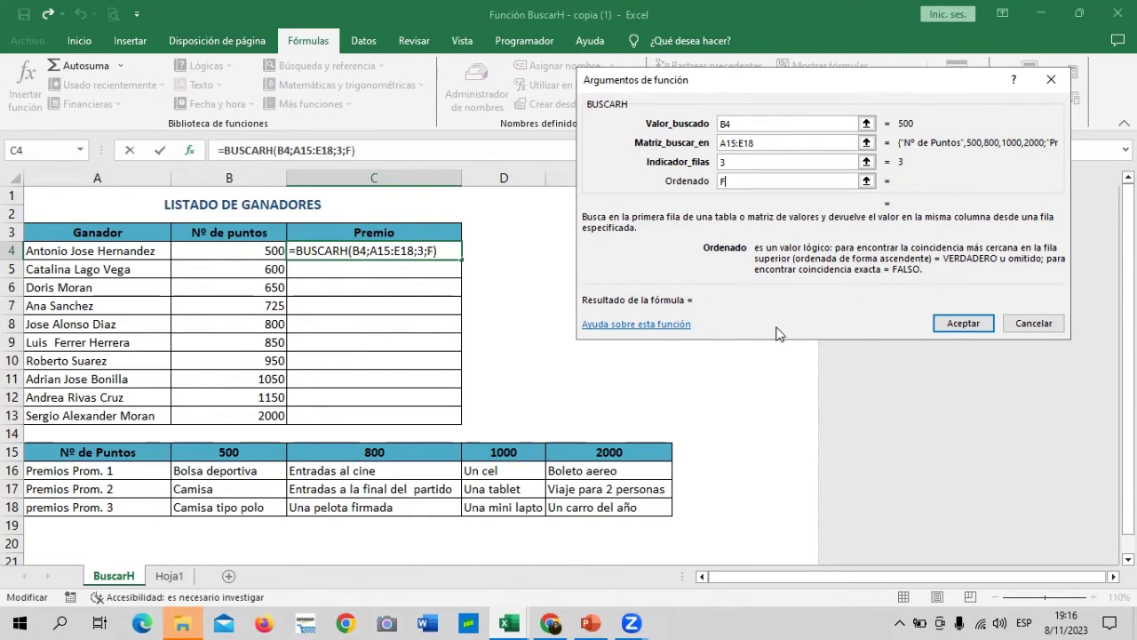
type("ALSO")
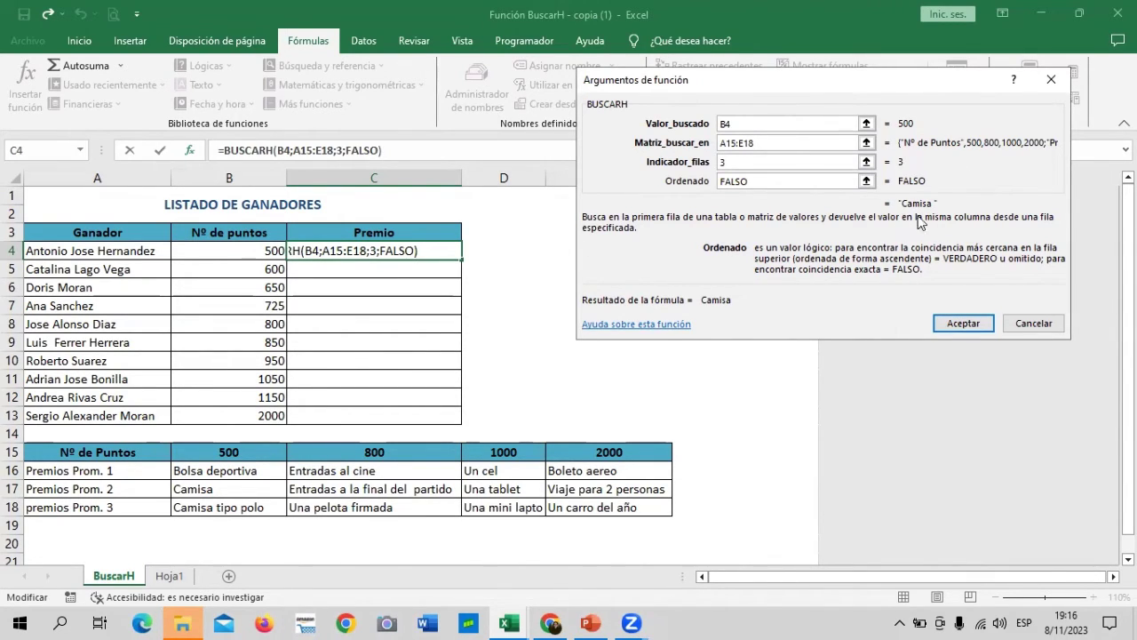
left_click(957, 322)
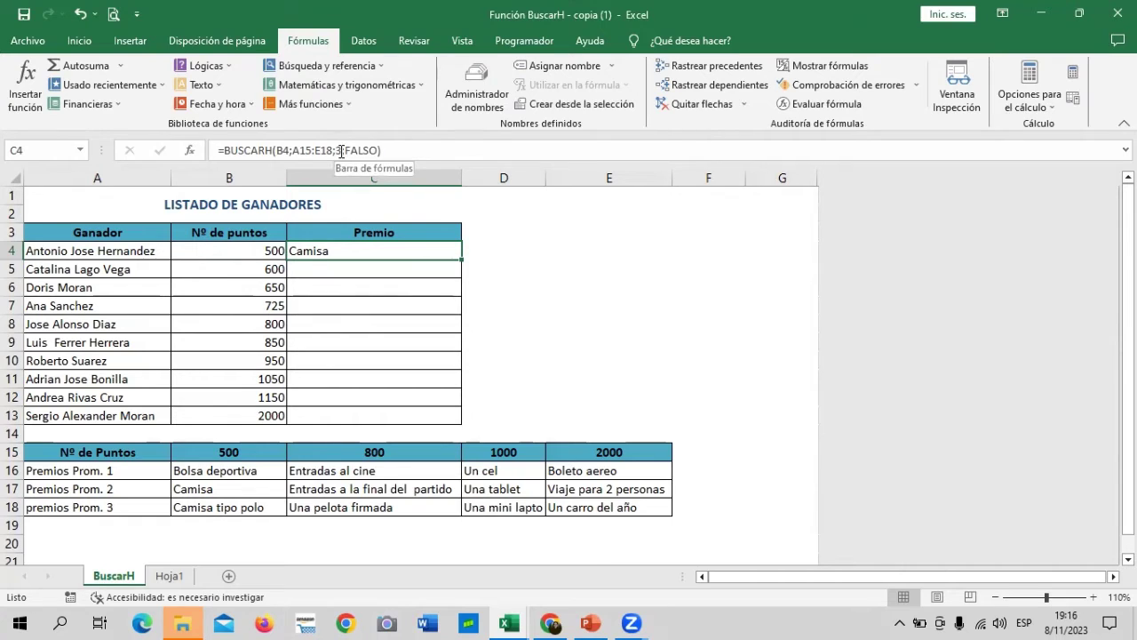
Step: Change C4's row index from 3 to 2 and inspect prize table rows 15 and 16
left_click(340, 150)
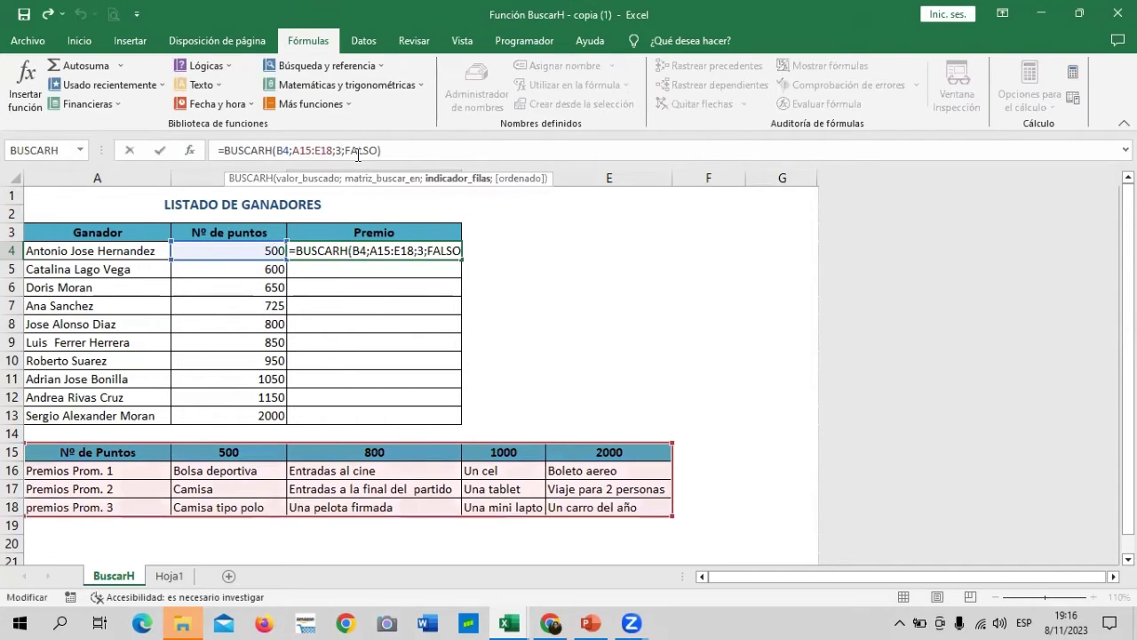
key("BackSpace")
type("2")
key("Return")
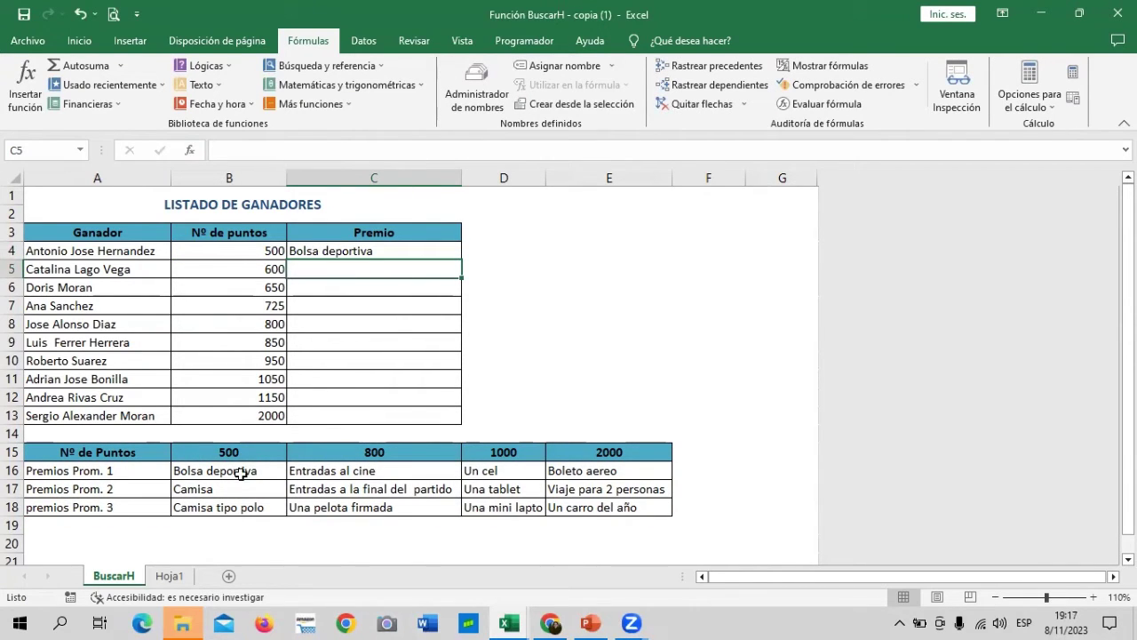
left_click(243, 450)
left_click(13, 453)
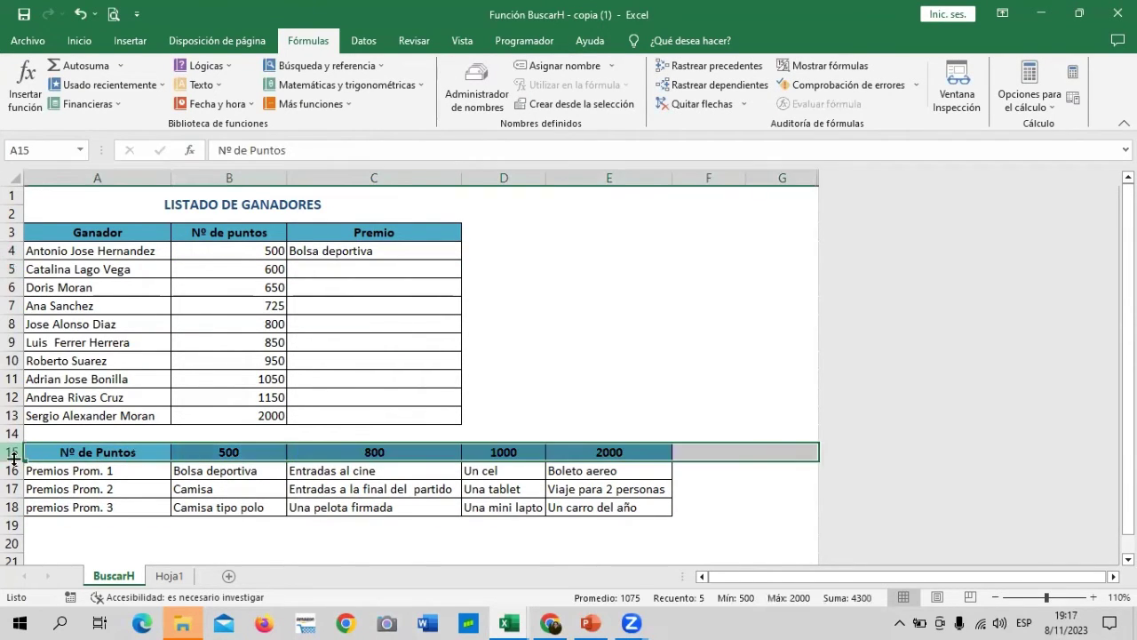
left_click(14, 472)
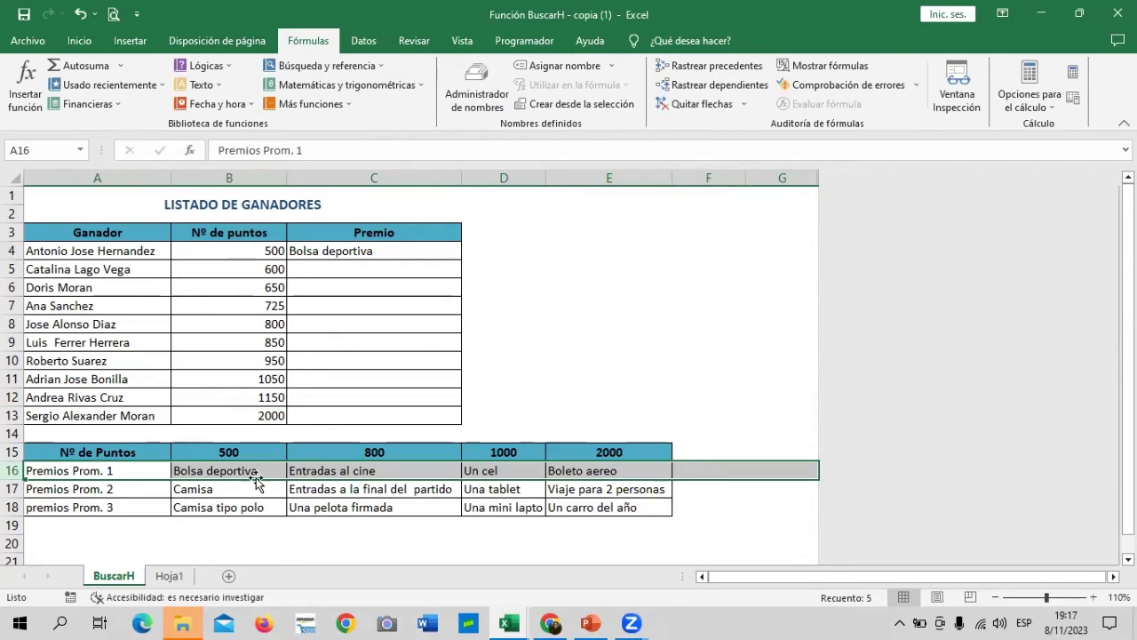
Step: Change C4's row index to 4 so the 500-point prize reads Camisa tipo polo
left_click(361, 251)
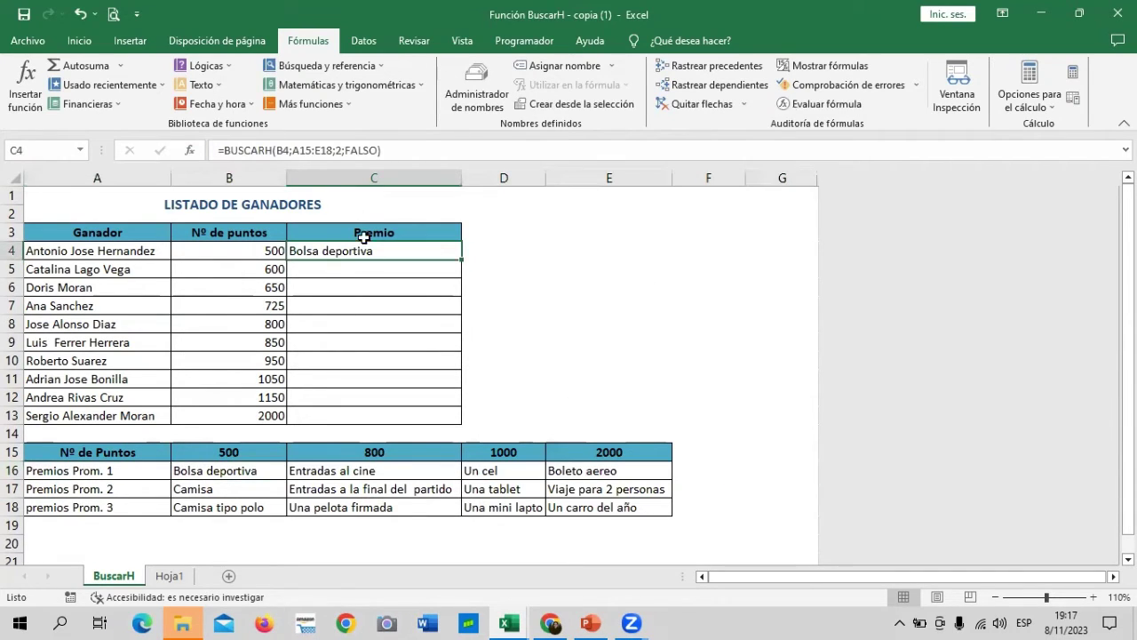
left_click(338, 150)
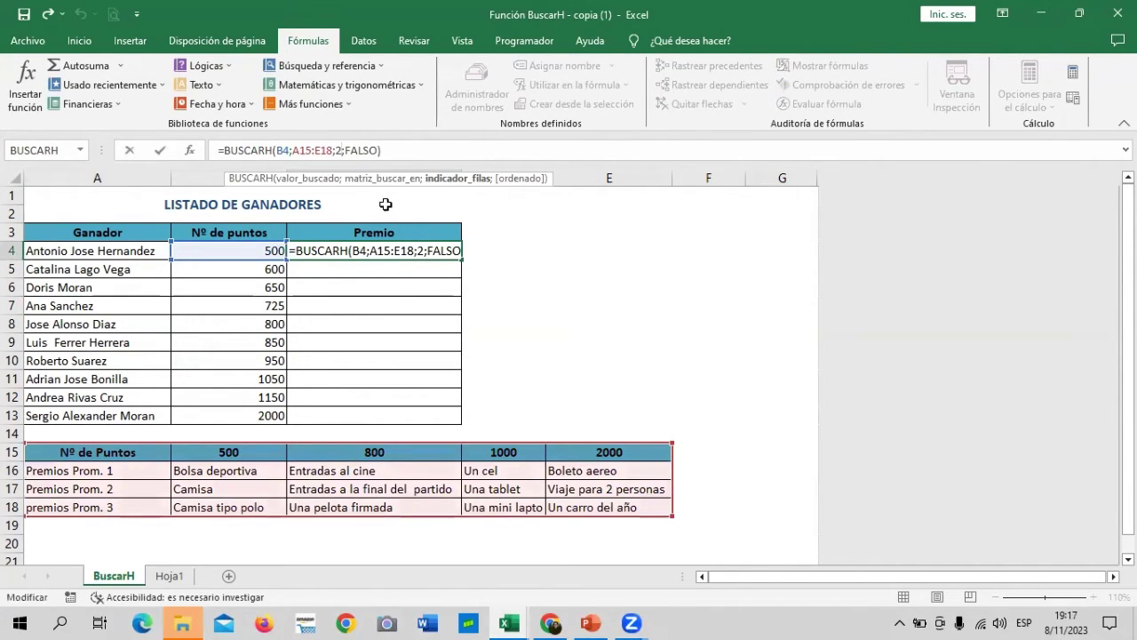
key("BackSpace")
type("4")
key("Return")
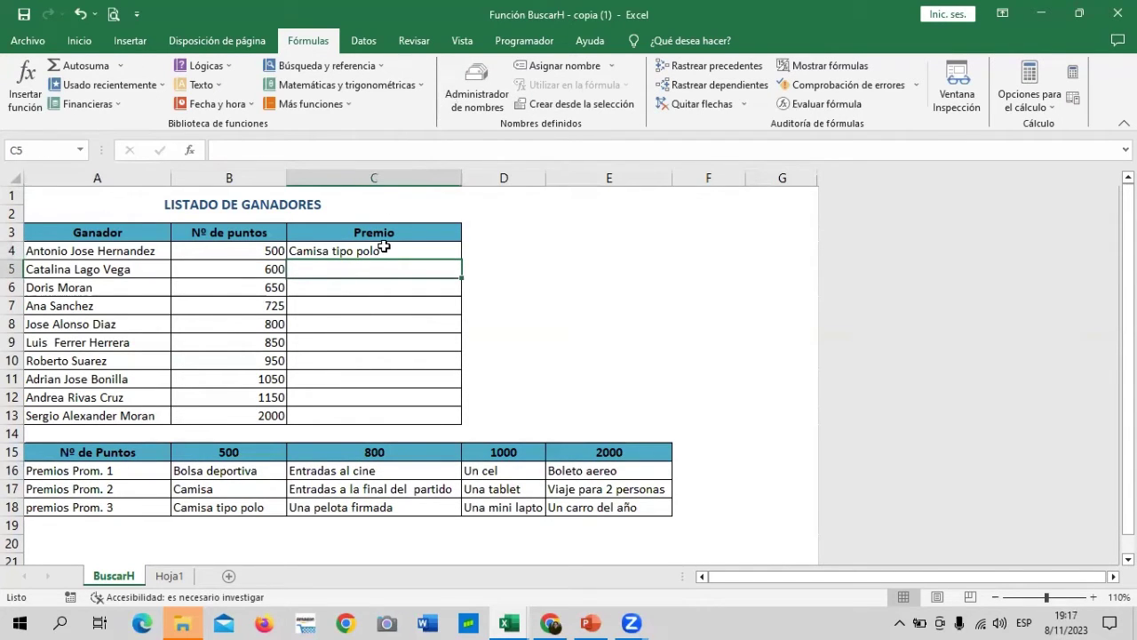
left_click(384, 246)
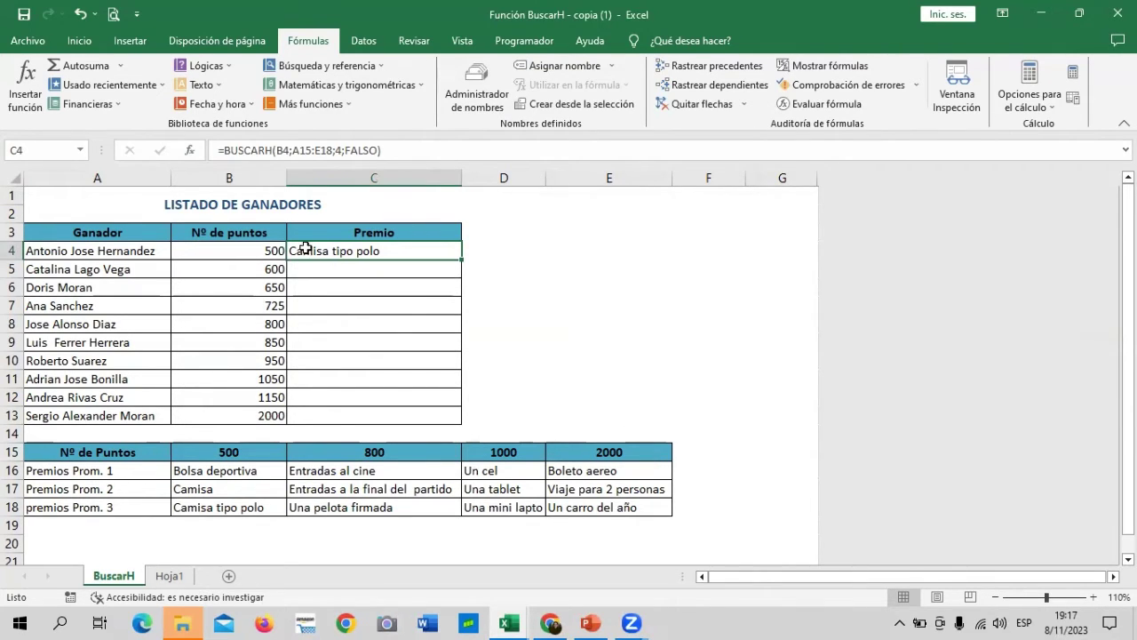
left_click(331, 269)
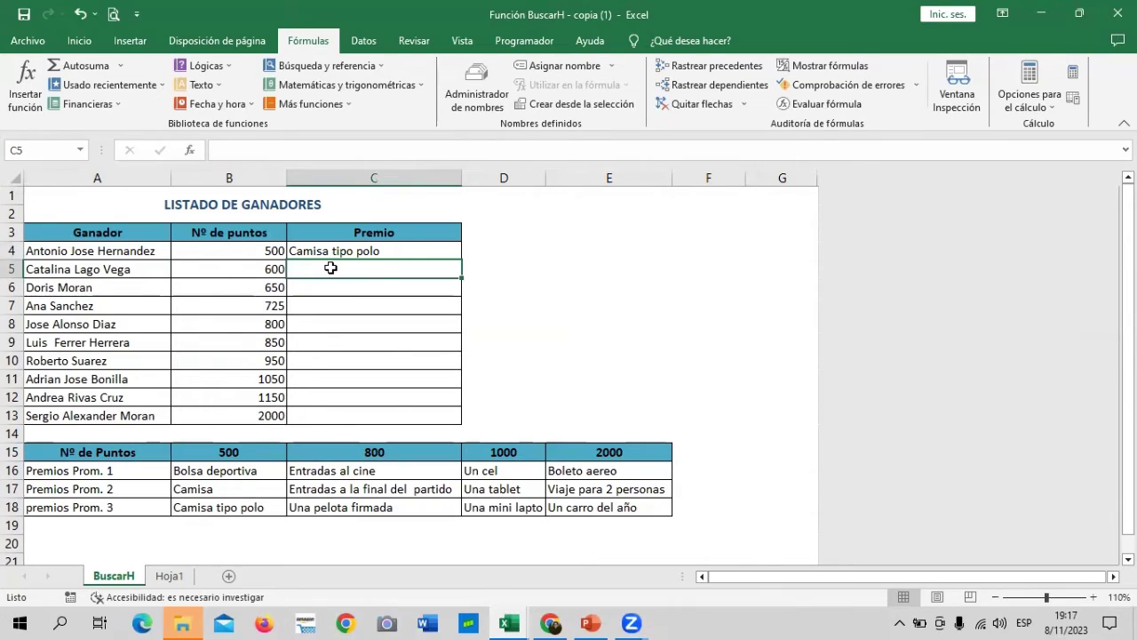
Step: Build =BUSCARH(B5;A15:E18;4;VERDADERO) in C5 for the second winner's 600 points
type("=")
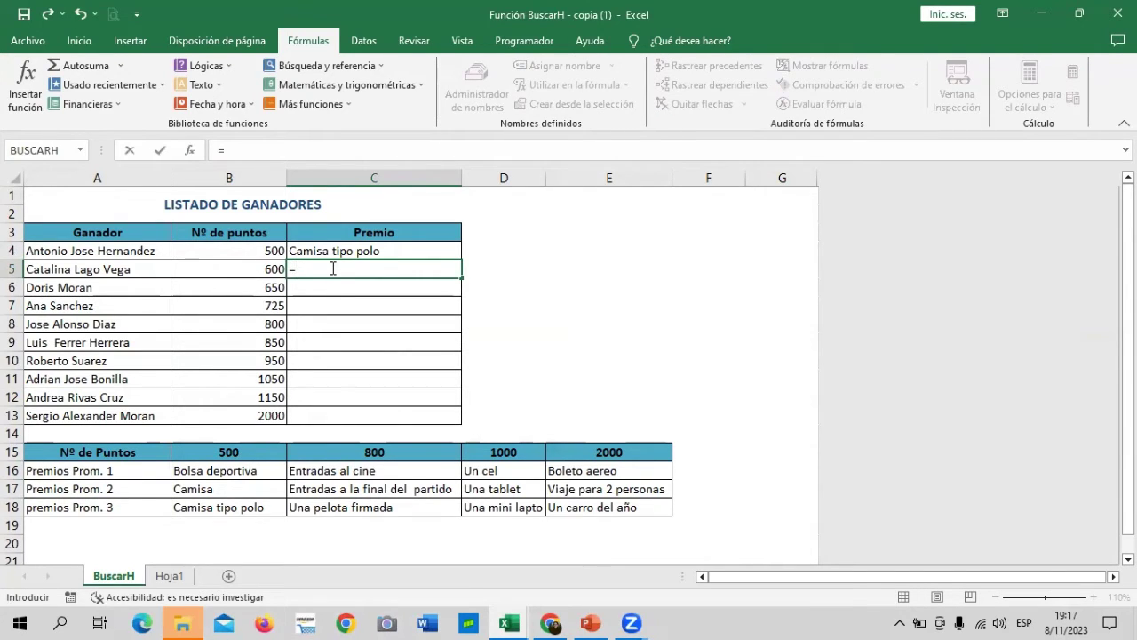
type("BUSCAR")
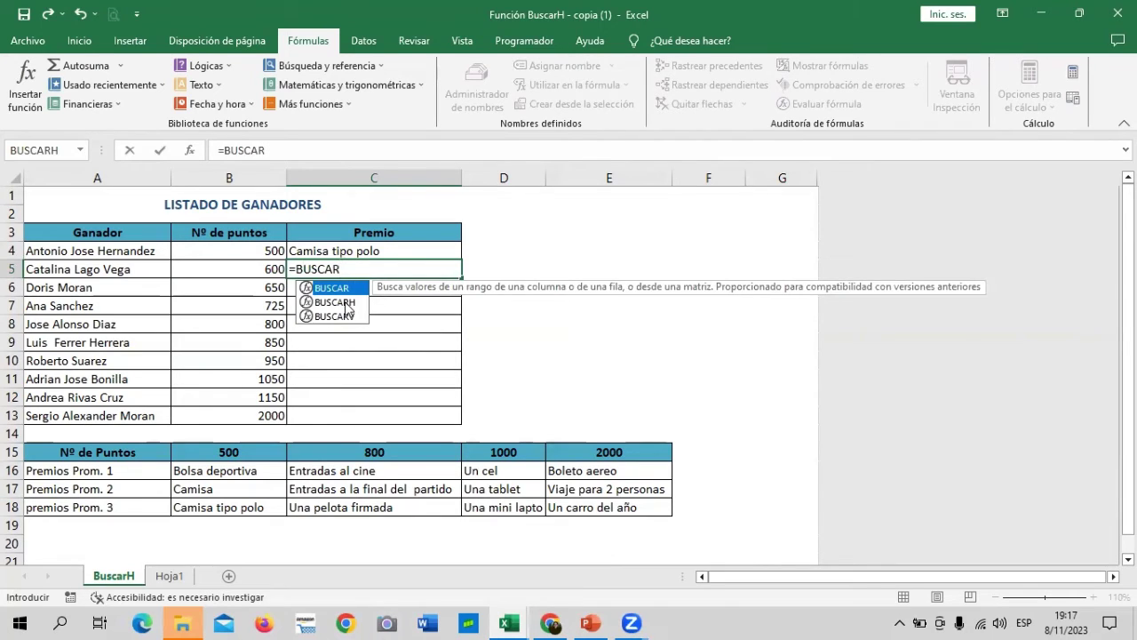
double_click(347, 303)
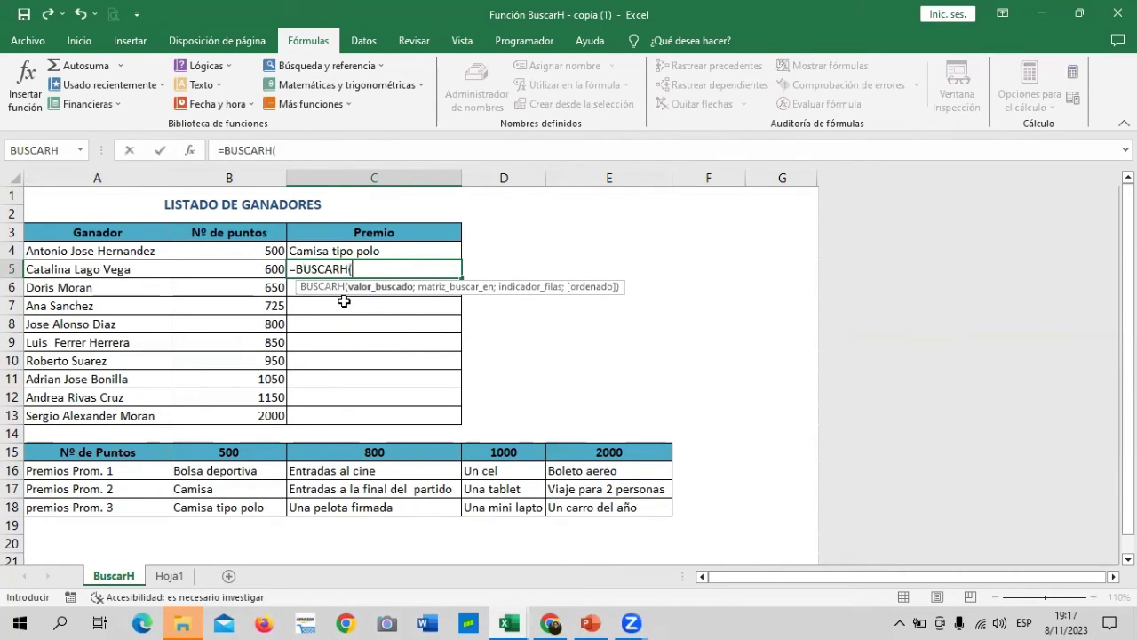
left_click(255, 270)
type(";")
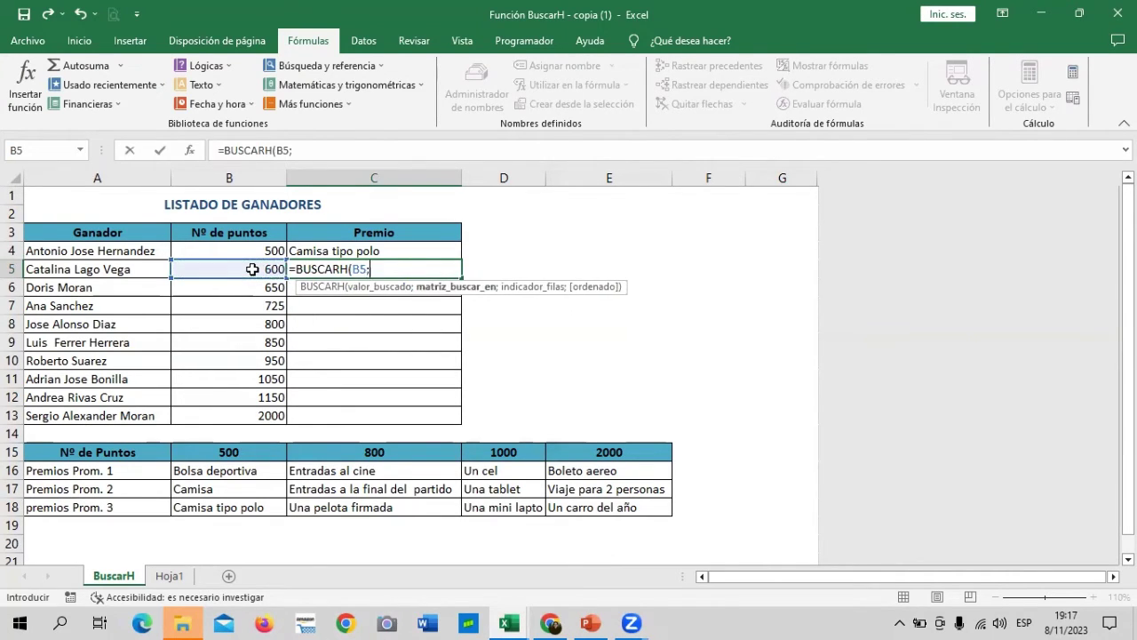
mouse_move(133, 454)
left_mouse_down()
mouse_move(579, 490)
mouse_move(622, 508)
left_mouse_up()
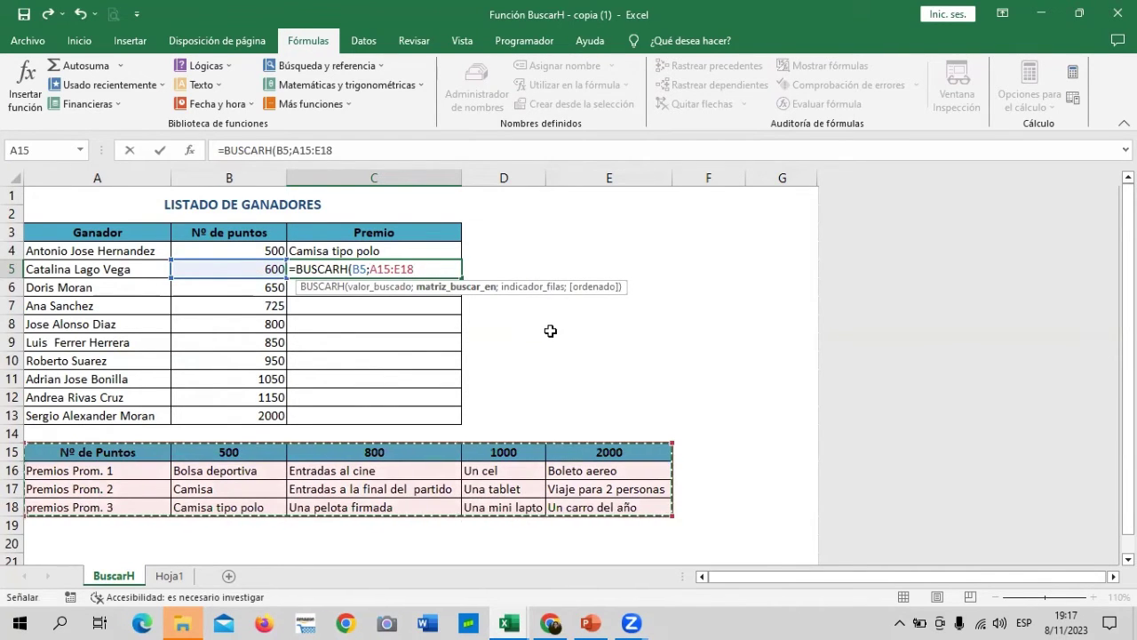
type(";")
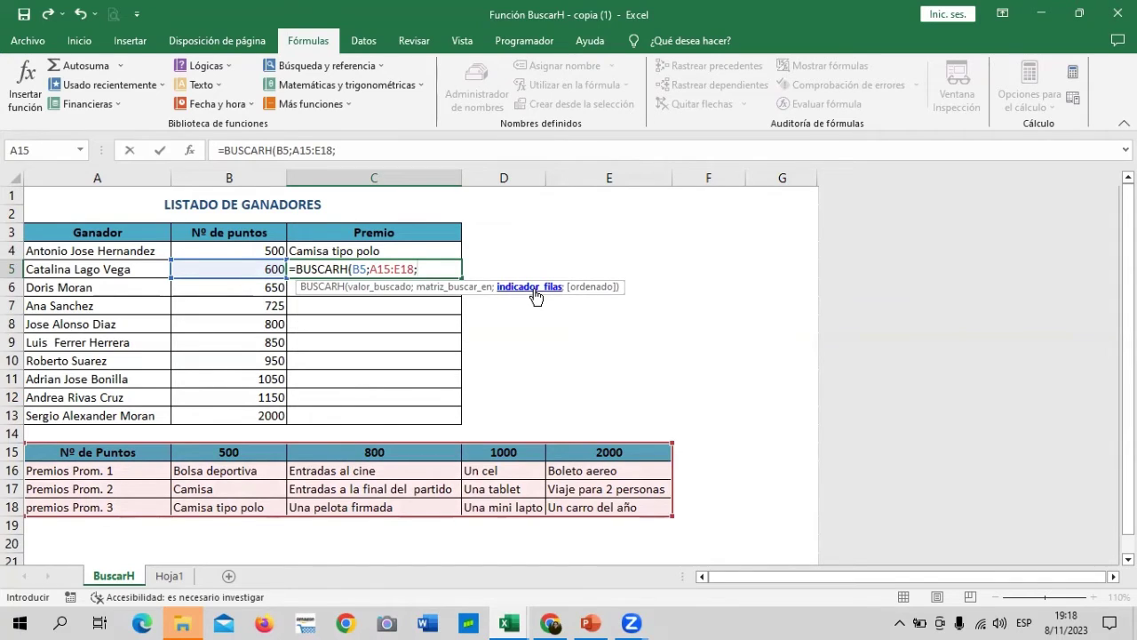
type("4")
type(";")
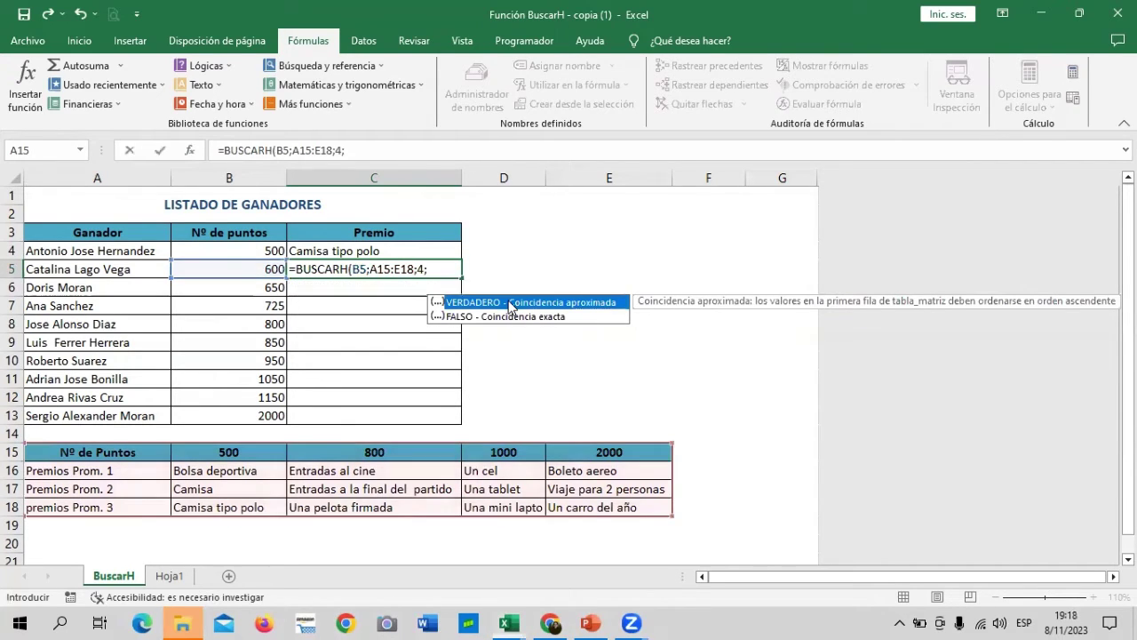
double_click(509, 303)
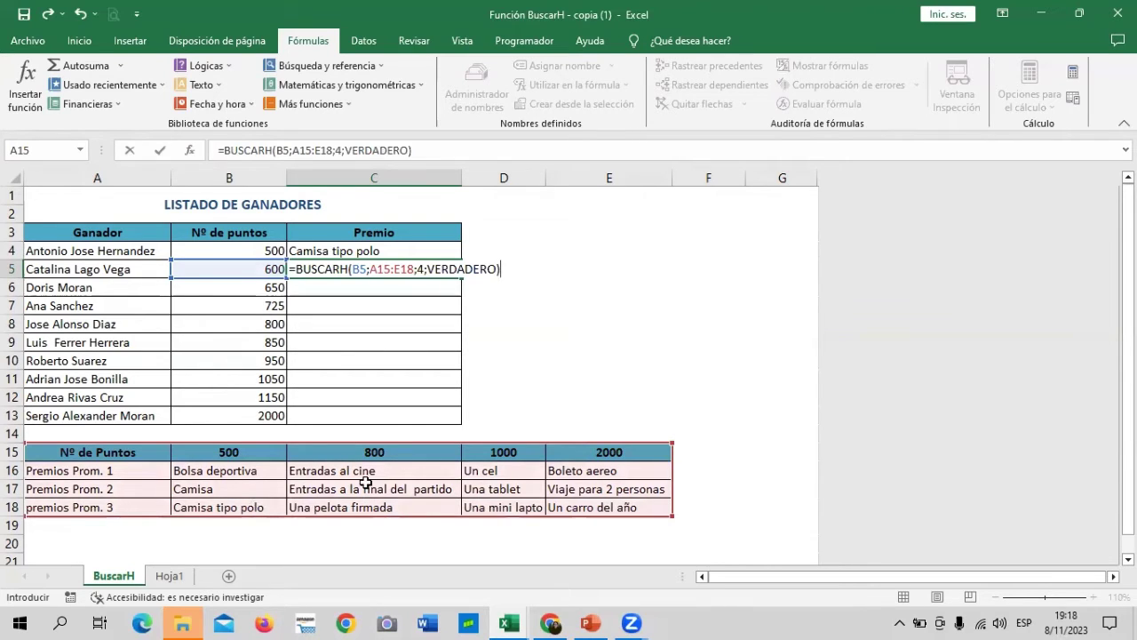
Step: Commit C5's lookup, then replace VERDADERO with FALSO, yielding #N/D for 600 points
key("Return")
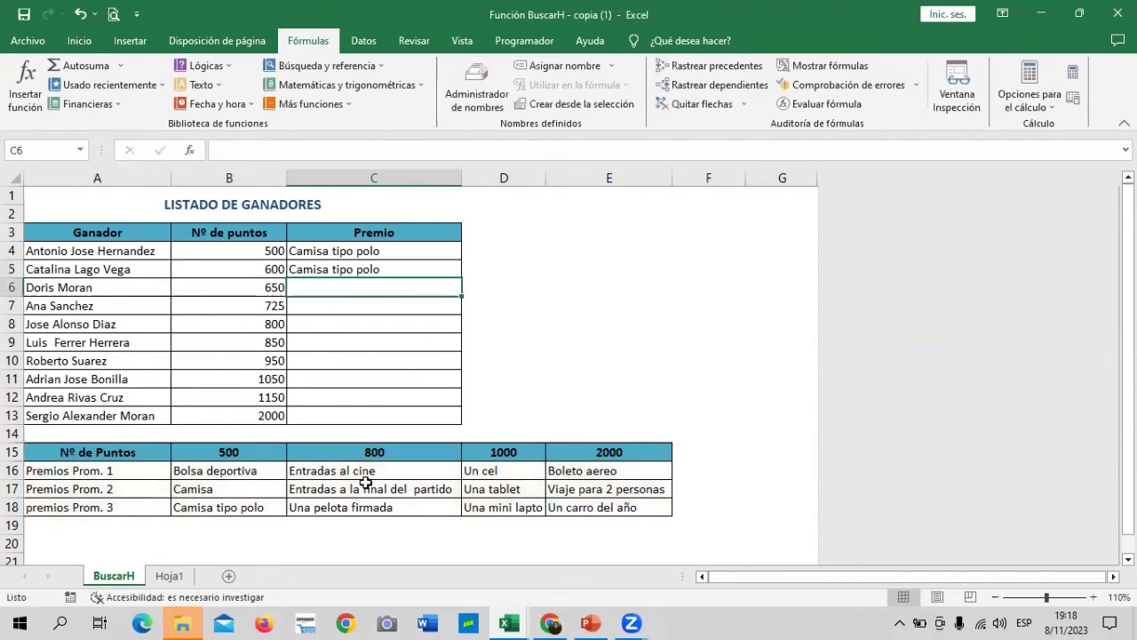
left_click(364, 266)
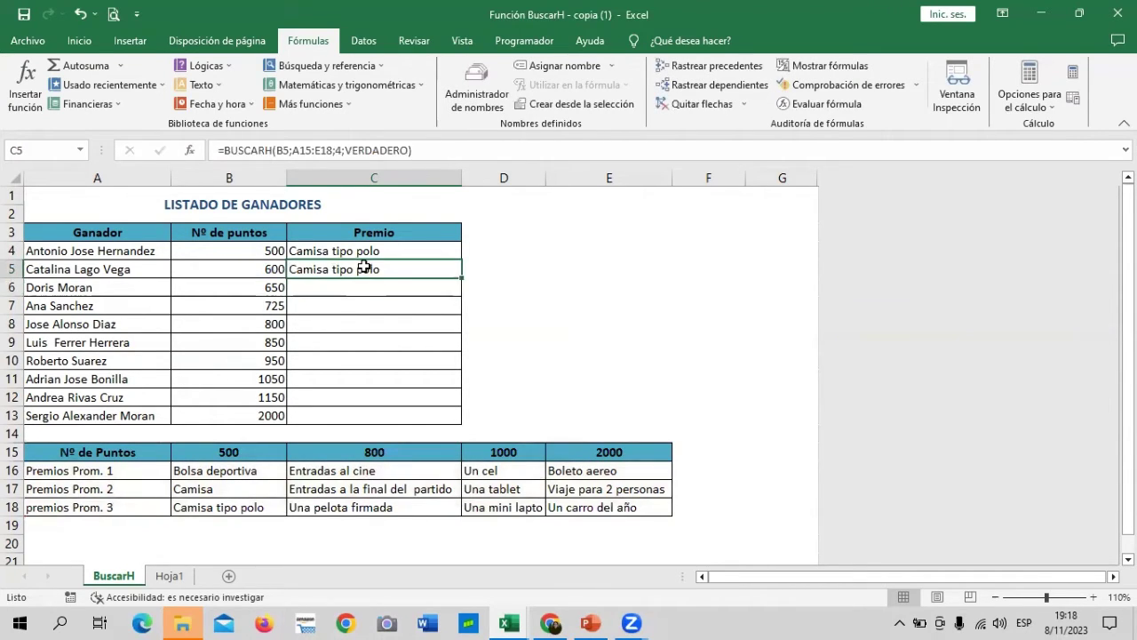
left_click(413, 152)
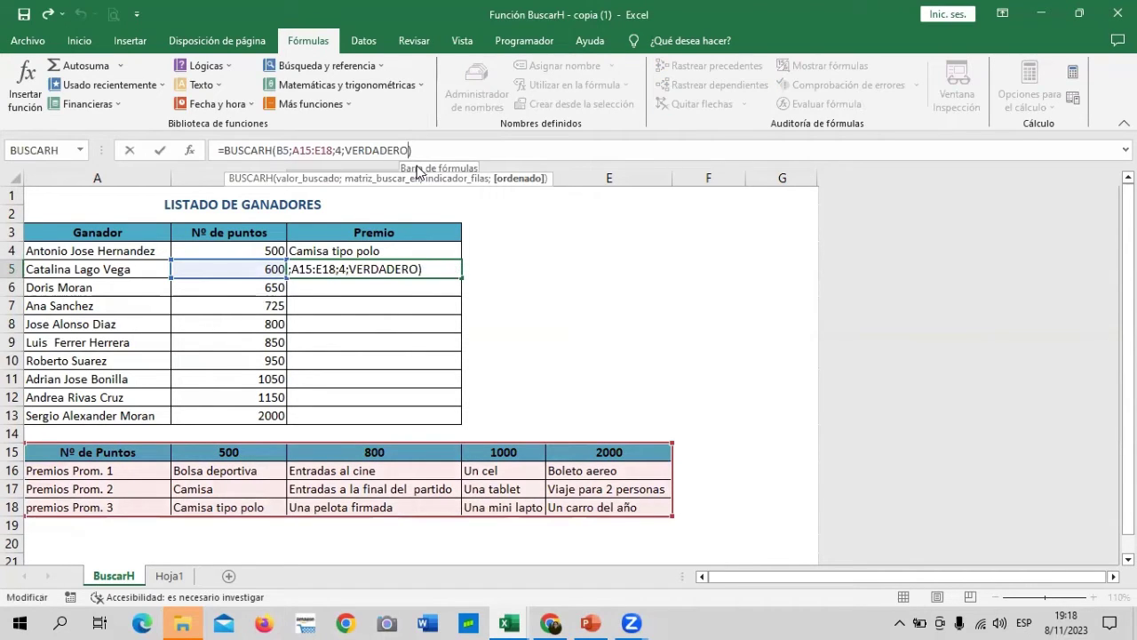
key("BackSpace")
key("BackSpace")
key("BackSpace")
key("BackSpace")
key("BackSpace")
key("BackSpace")
key("BackSpace")
key("BackSpace")
key("BackSpace")
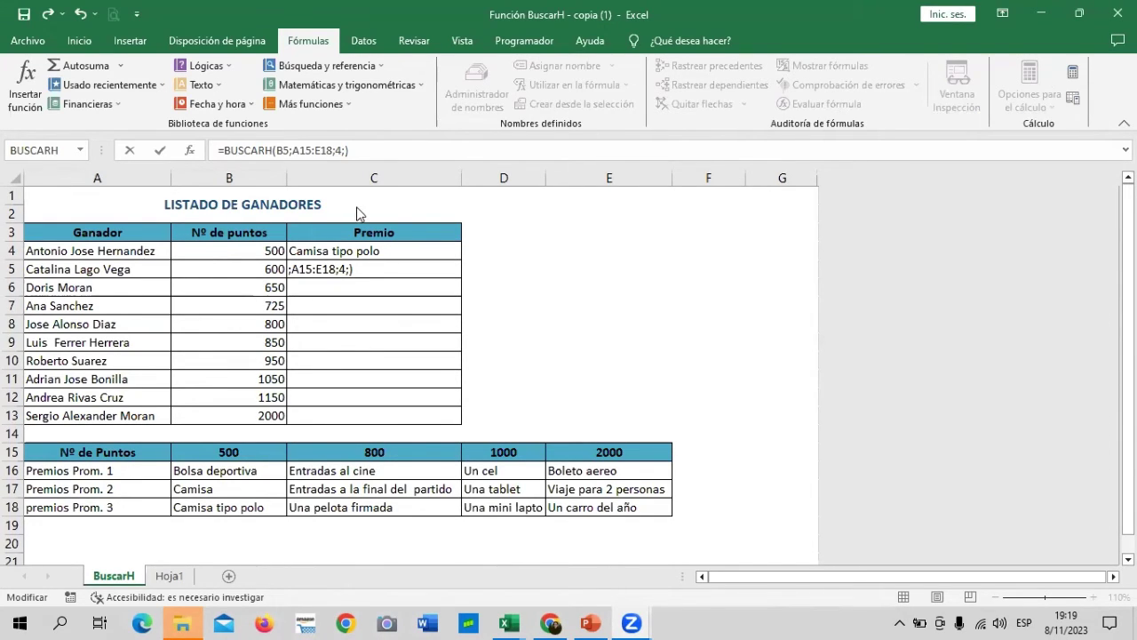
left_click(343, 150)
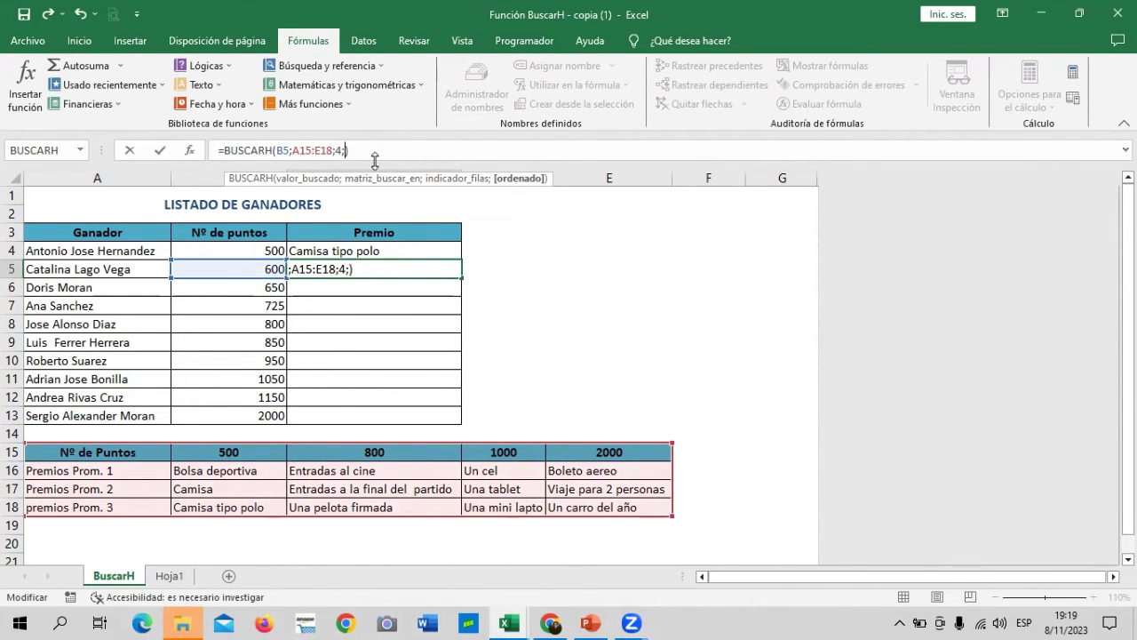
key("BackSpace")
key("BackSpace")
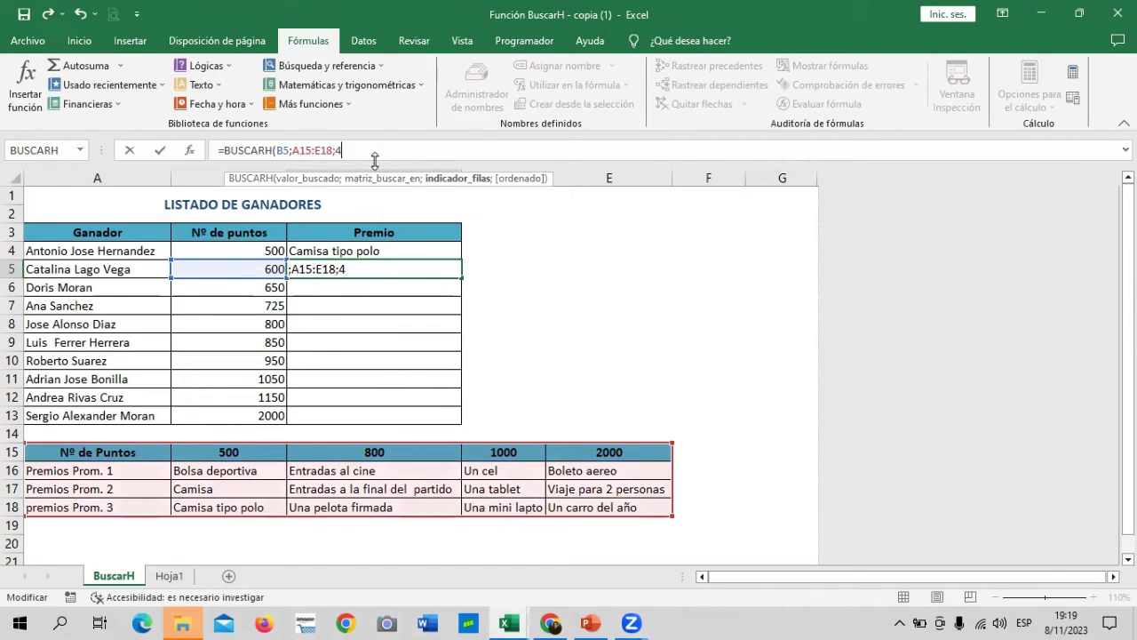
type(";")
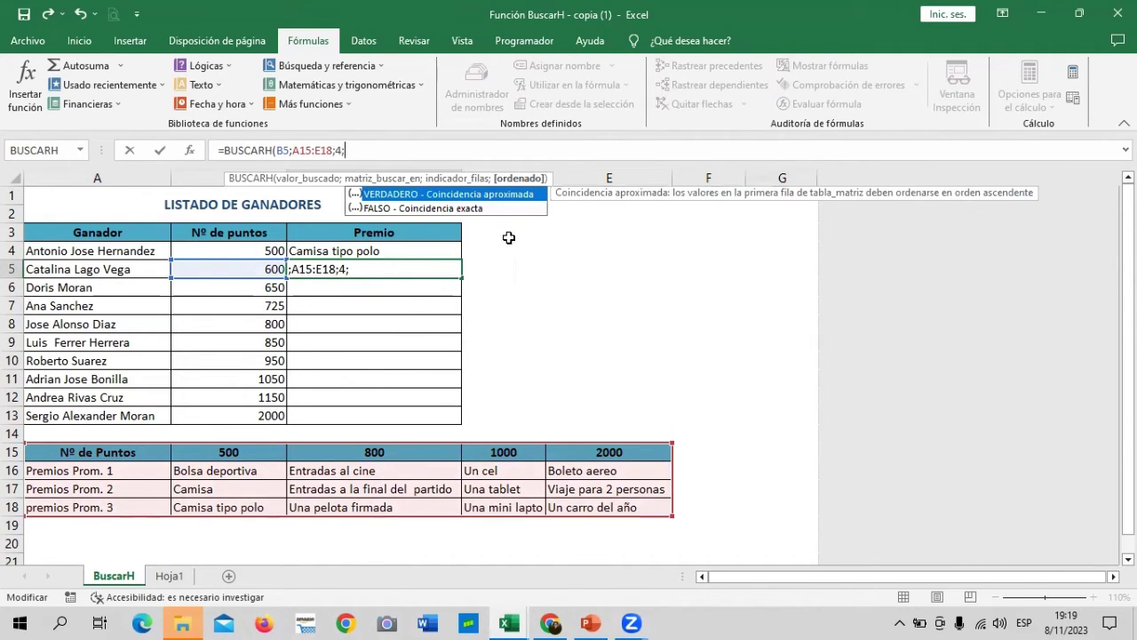
left_click(477, 217)
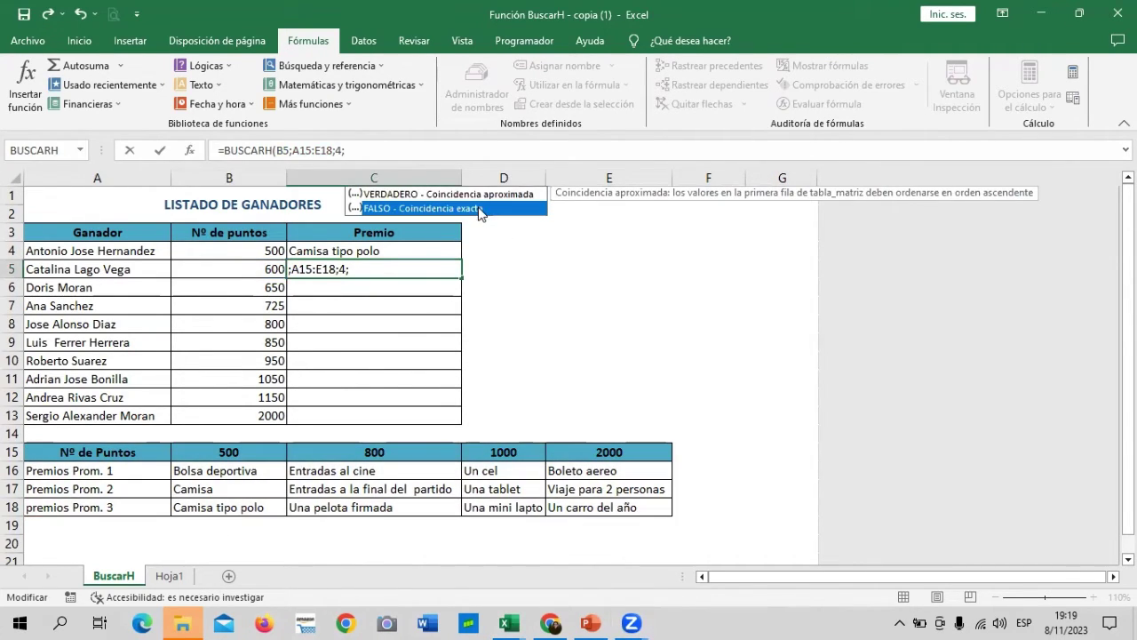
double_click(477, 207)
left_click(477, 206)
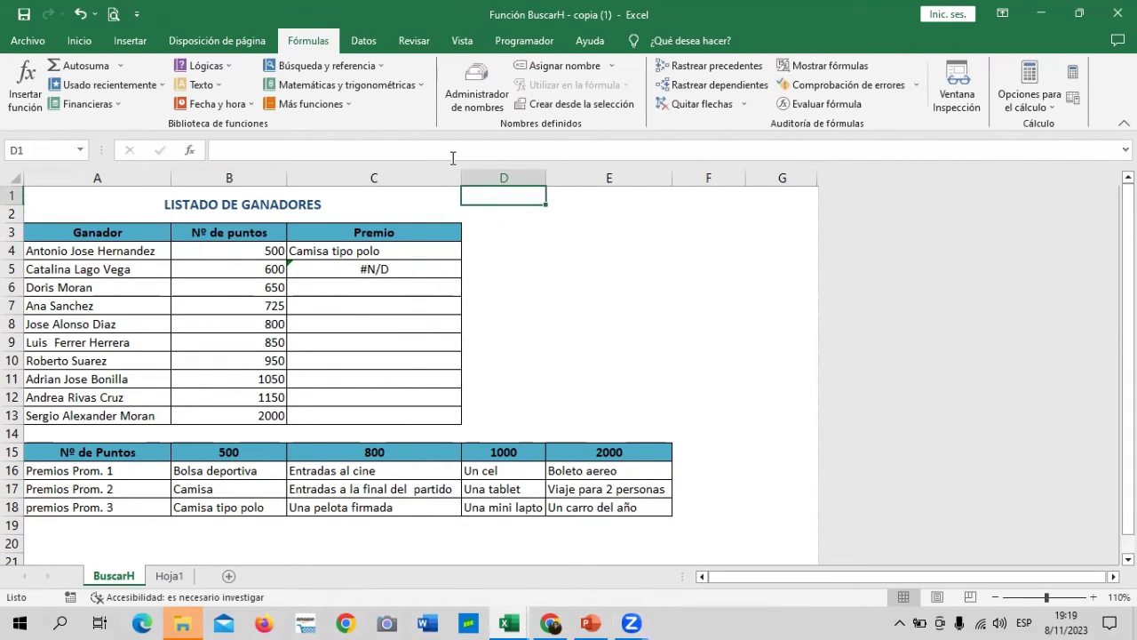
Step: Re-edit C5's BUSCARH formula, erasing and reinserting FALSO as the match argument
left_click(374, 270)
left_click(412, 151)
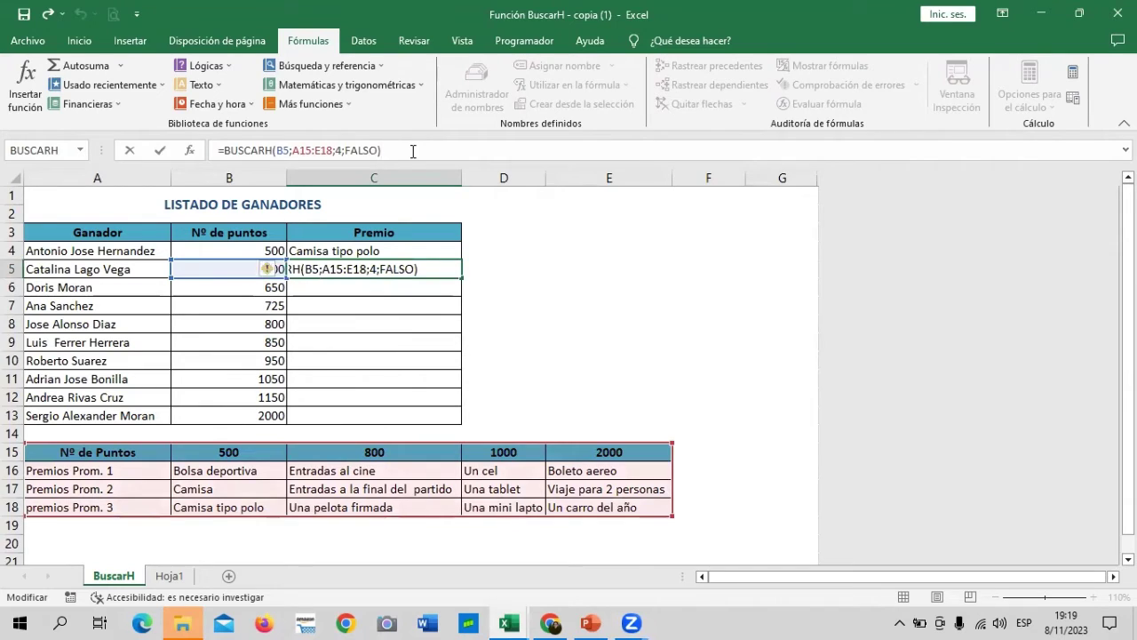
key("Return")
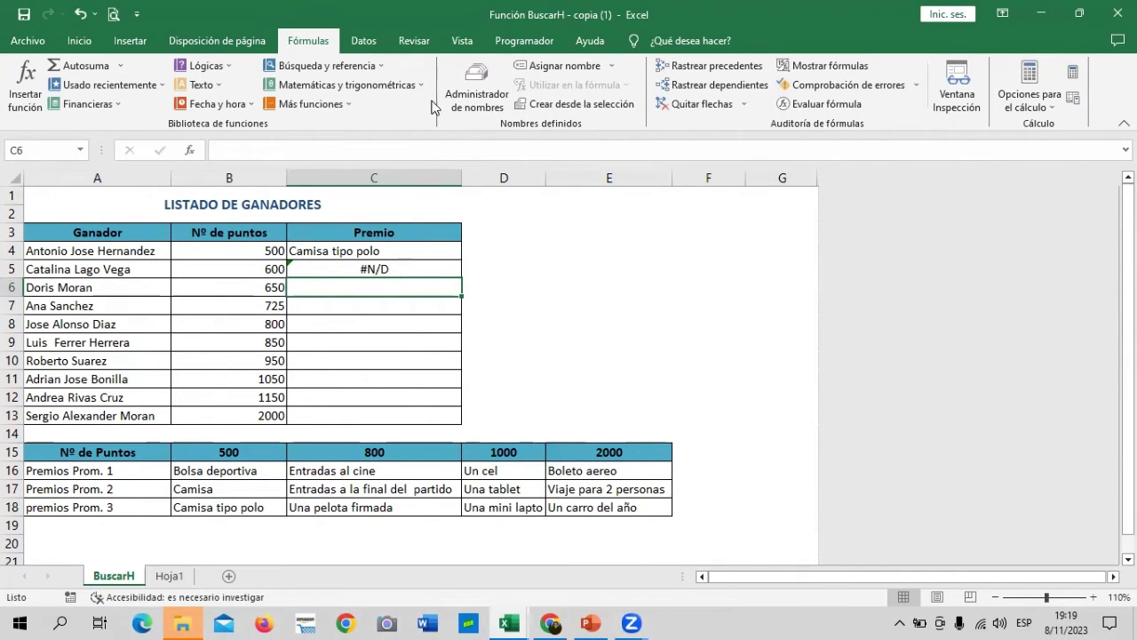
left_click(358, 274)
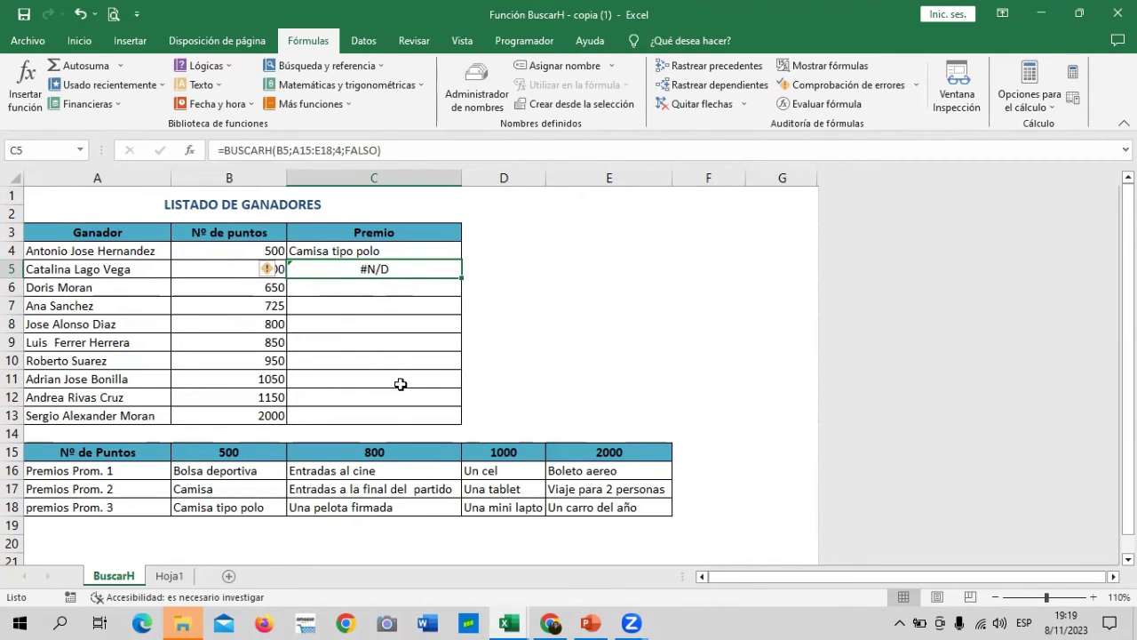
left_click(380, 150)
key("BackSpace")
key("BackSpace")
key("BackSpace")
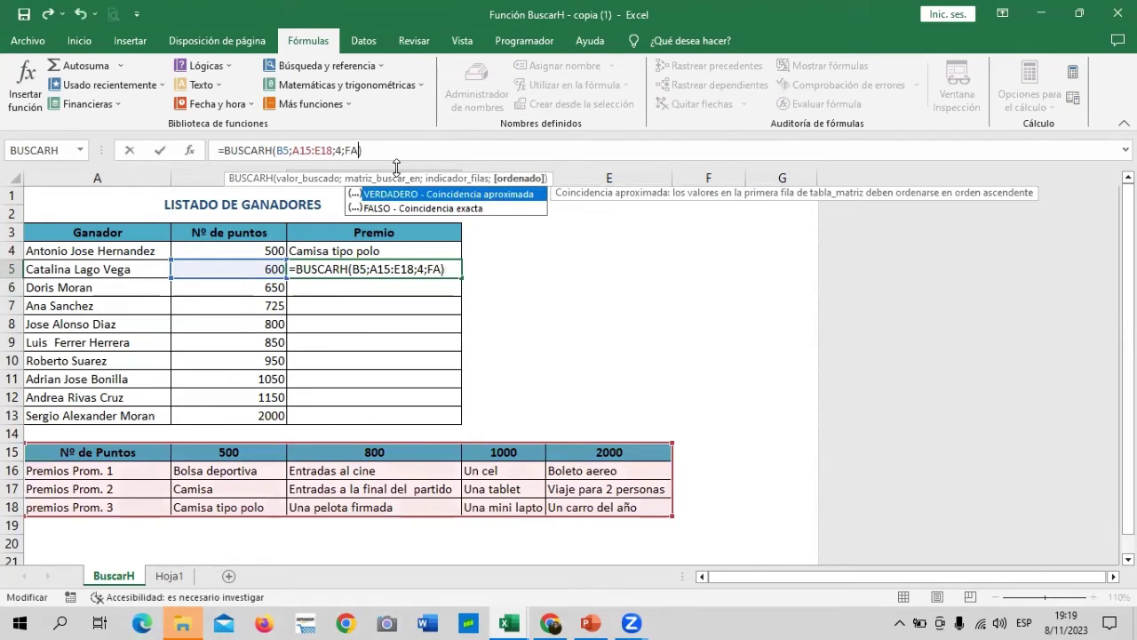
key("BackSpace")
key("BackSpace")
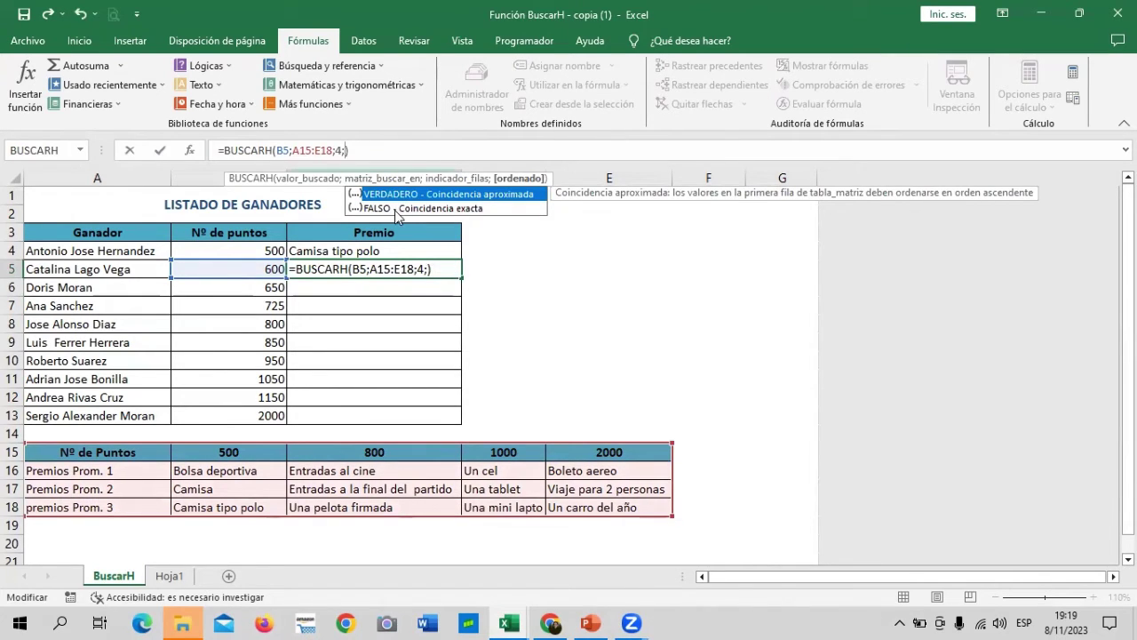
double_click(394, 210)
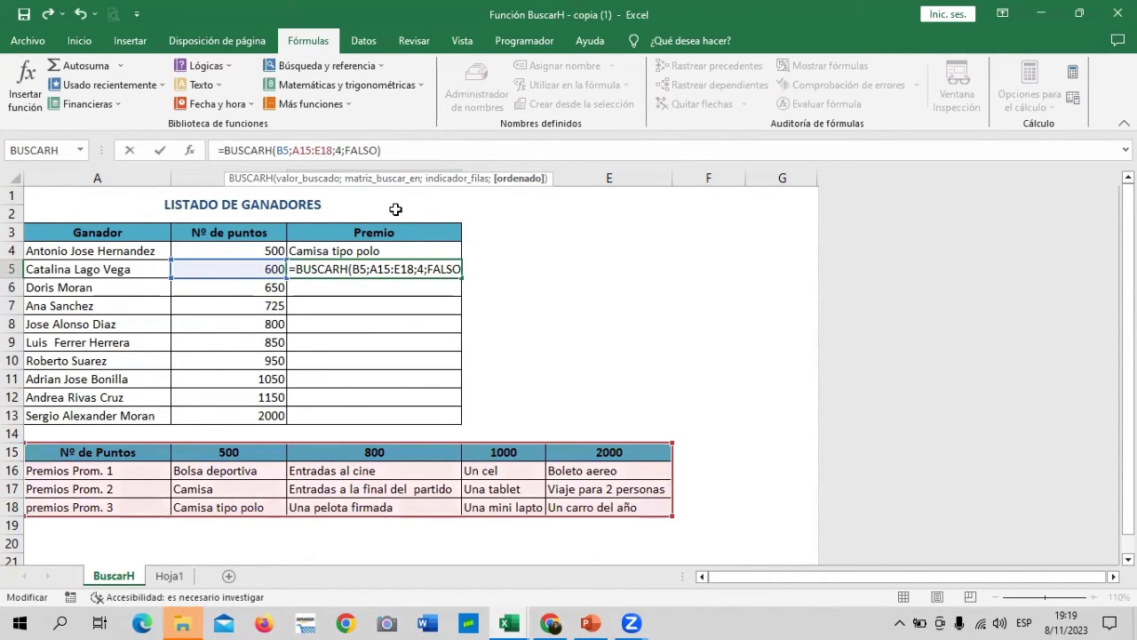
key("Return")
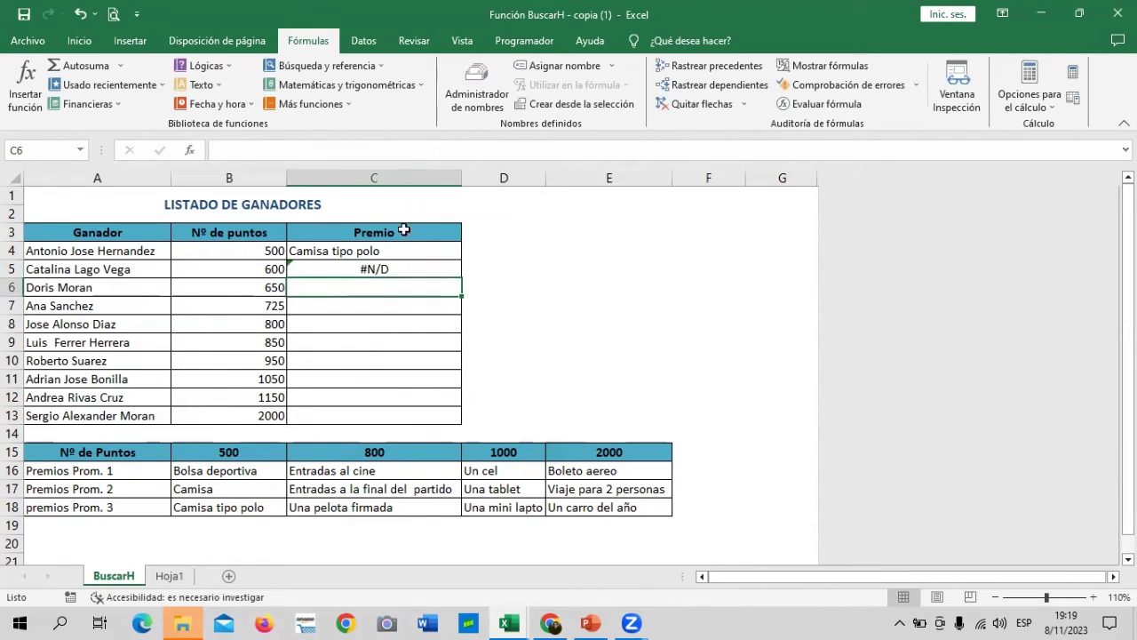
Step: Switch C5's match argument from FALSO to VERDADERO for approximate match
left_click(382, 270)
left_click(381, 150)
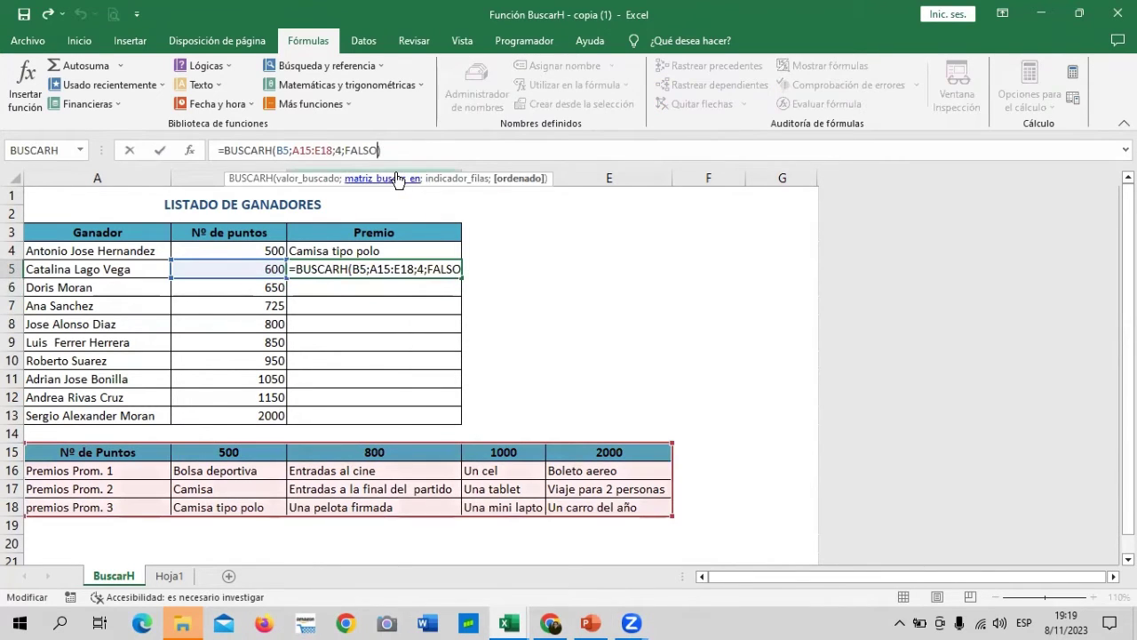
key("BackSpace")
key("BackSpace")
key("BackSpace")
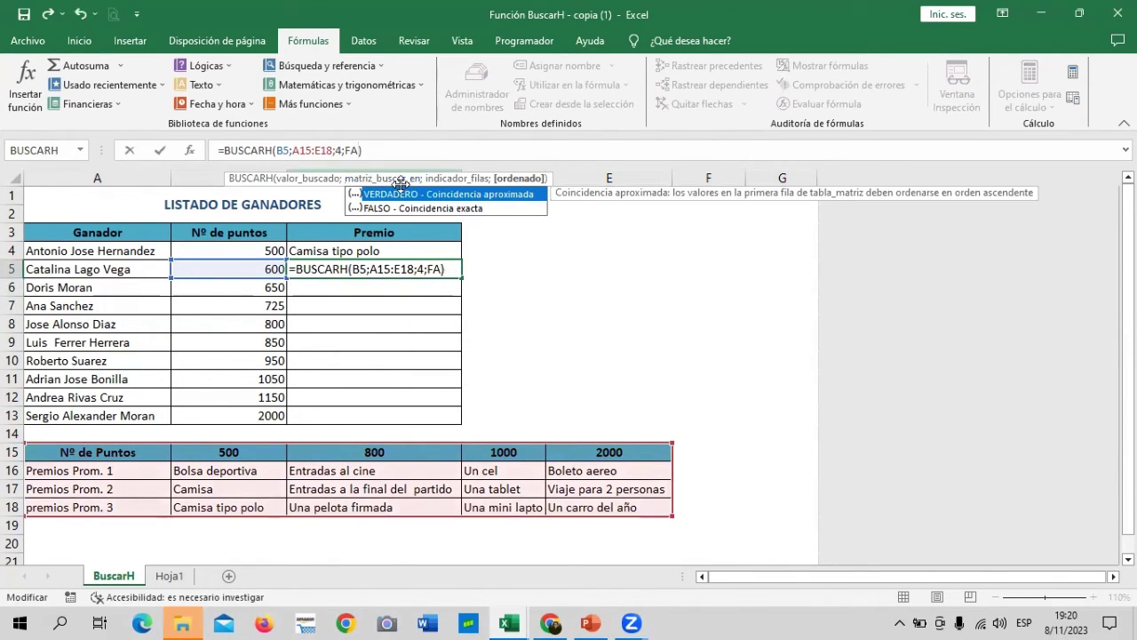
double_click(402, 195)
key("Return")
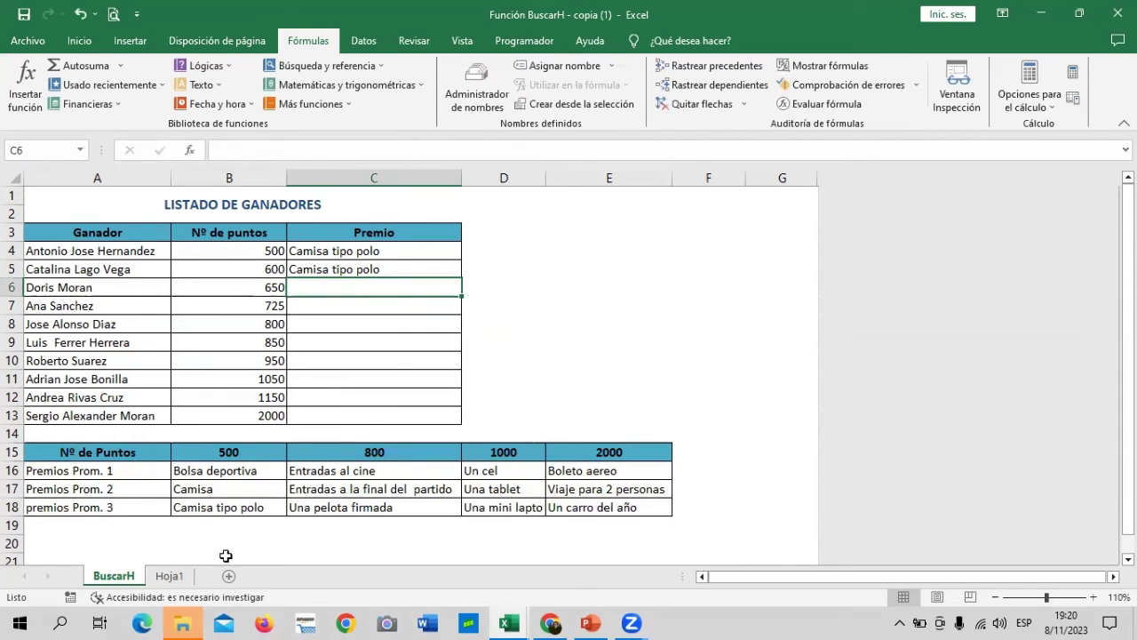
Step: Change C5's row index from 4 to 2 so it returns Bolsa deportiva
left_click(380, 270)
left_click(343, 151)
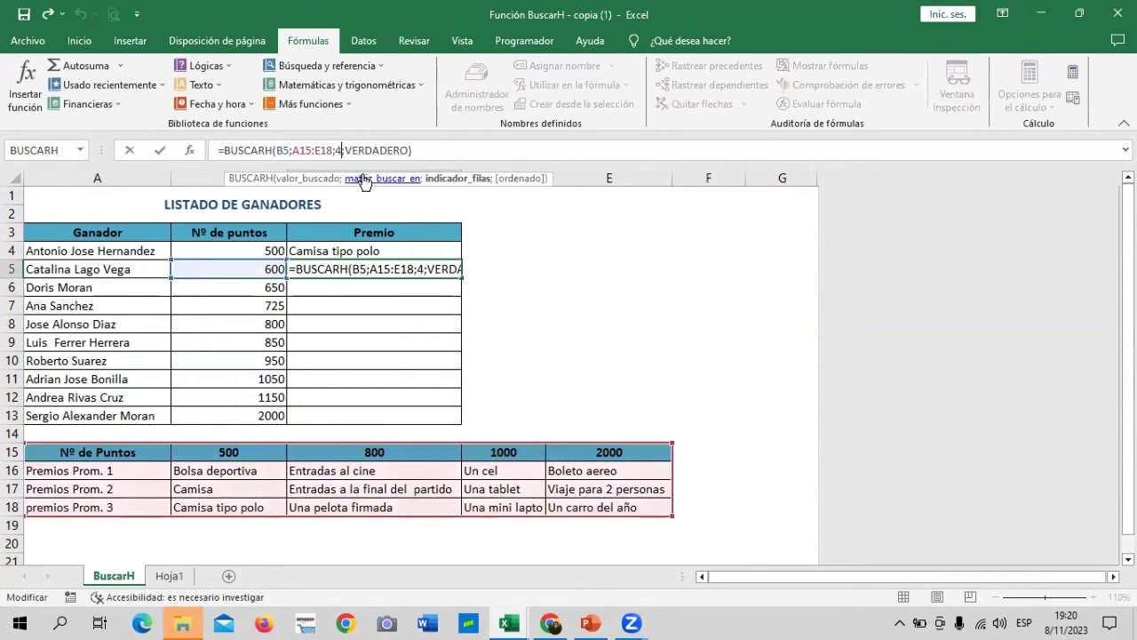
key("BackSpace")
type("2")
key("Return")
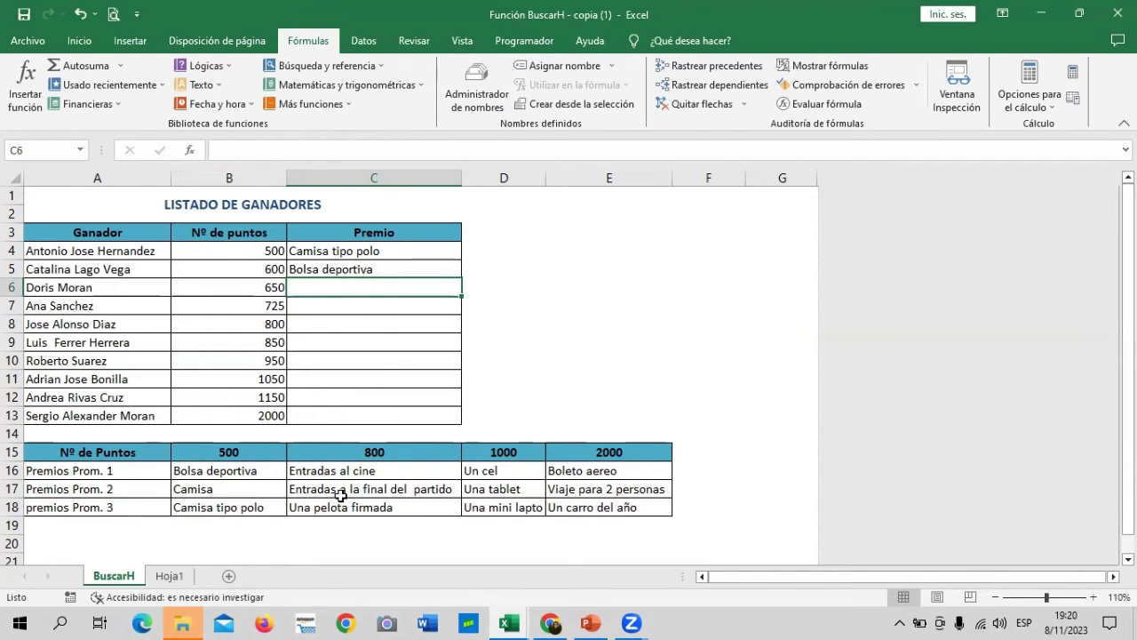
Step: Fill C5's formula down to C13, then delete the failed copies in C6:C13
left_click(410, 273)
left_click_drag(461, 278, 462, 419)
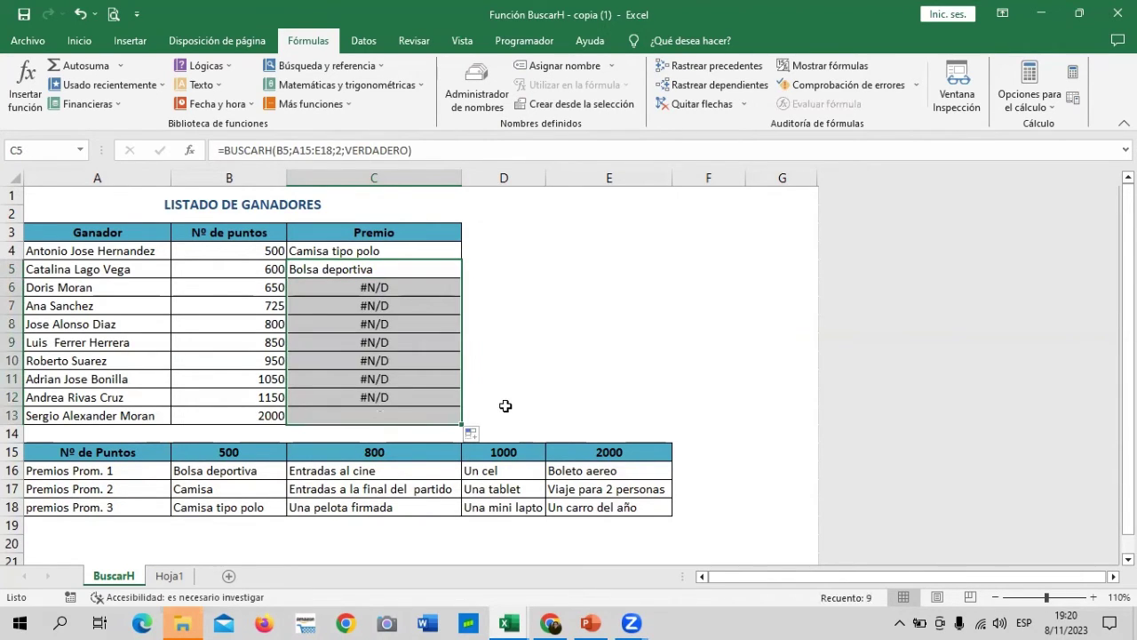
left_click(391, 397)
left_click(414, 292)
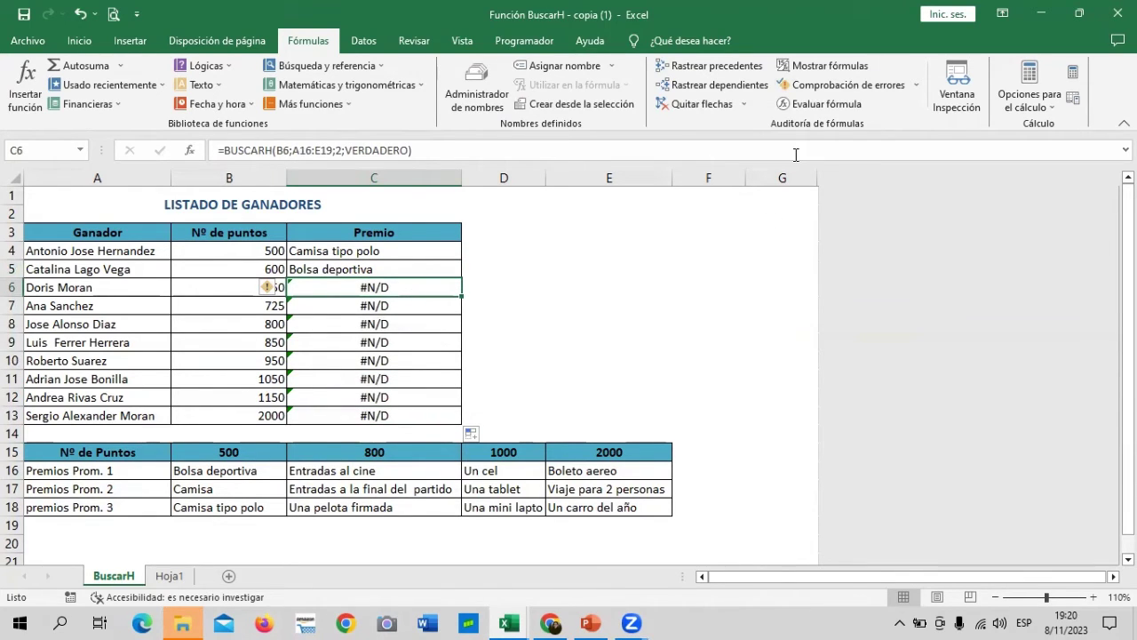
left_click_drag(414, 294, 415, 418)
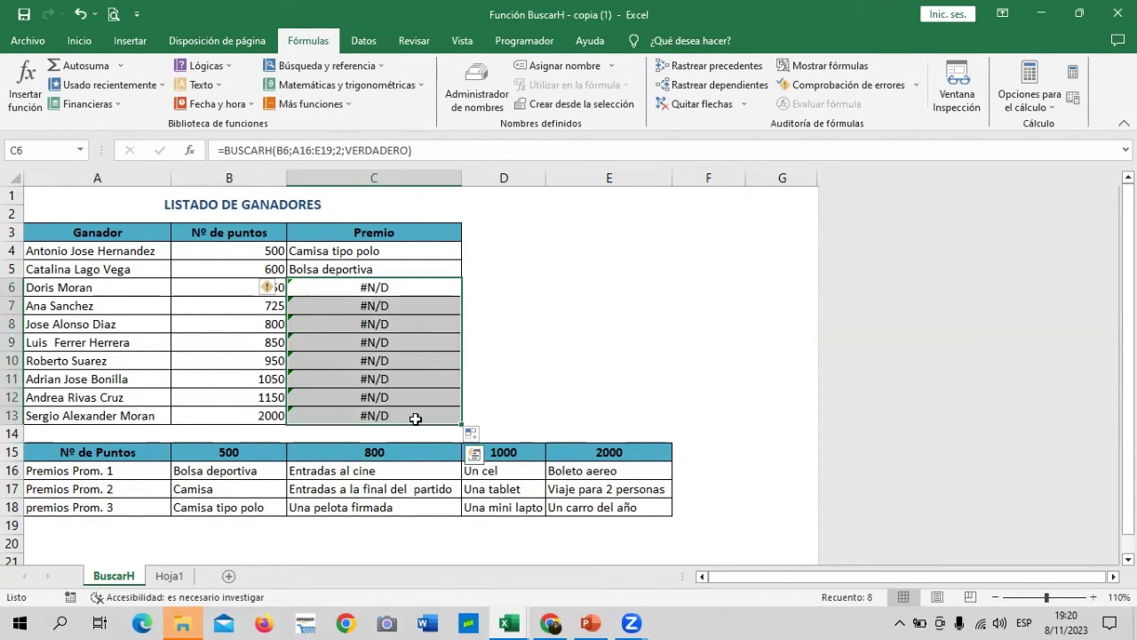
key("Delete")
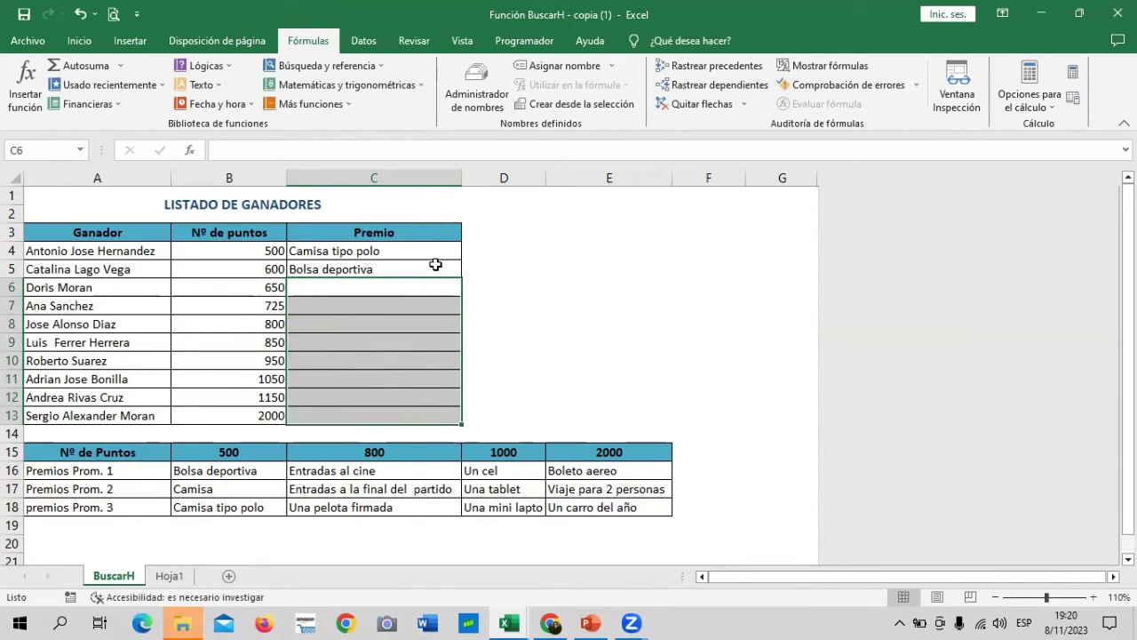
Step: Make C5's table range absolute as $A$15:$E$18
left_click(435, 266)
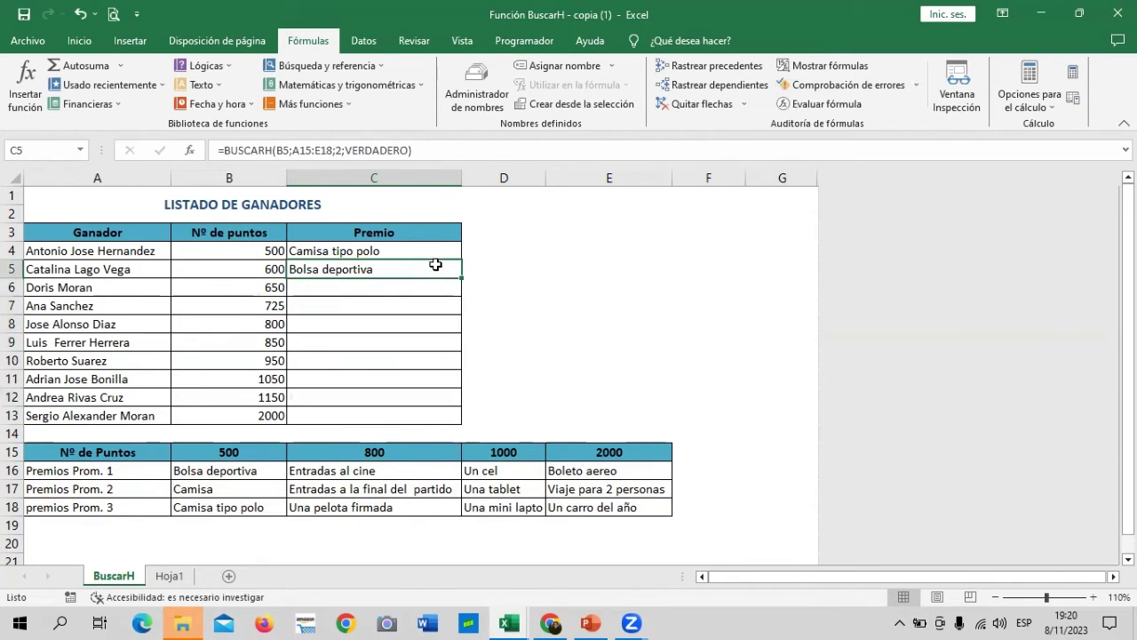
left_click(322, 154)
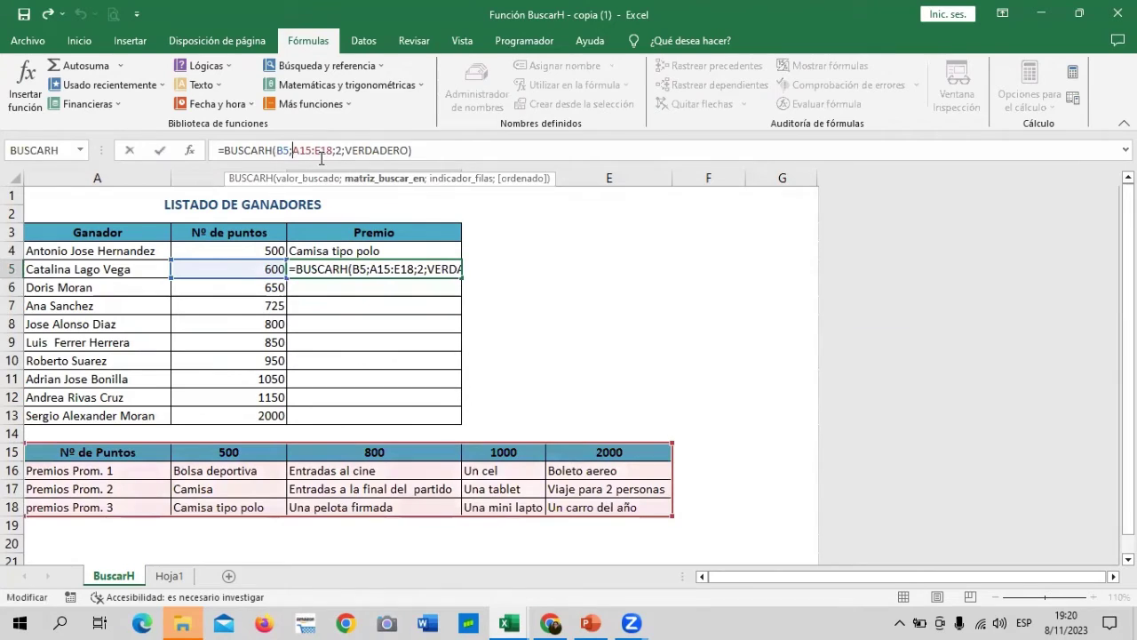
type("$")
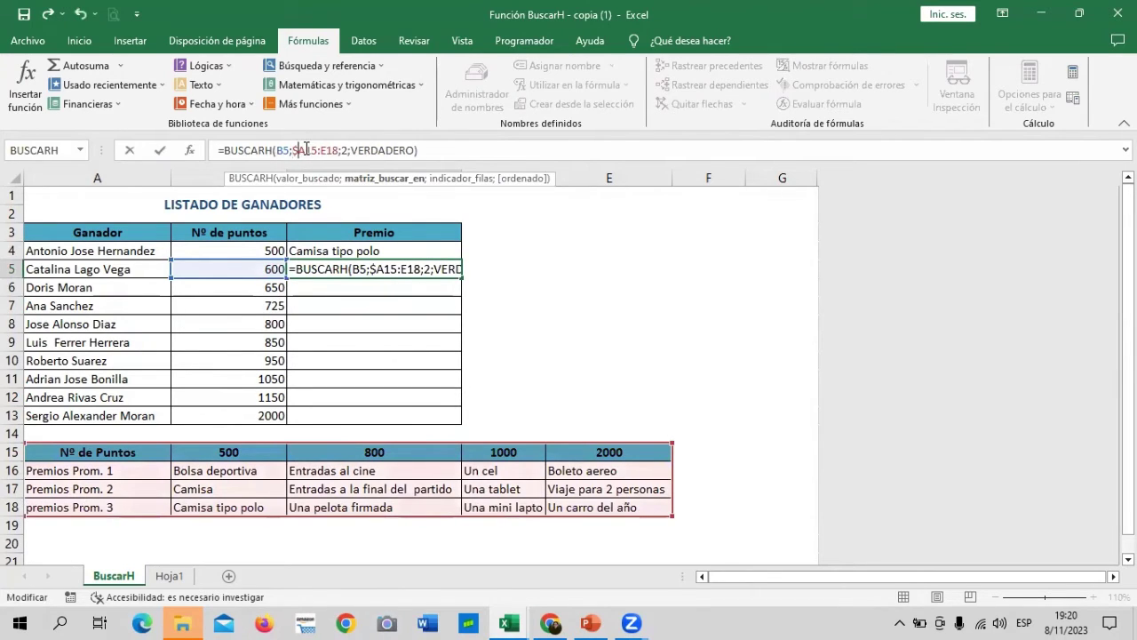
left_click(306, 150)
type("$")
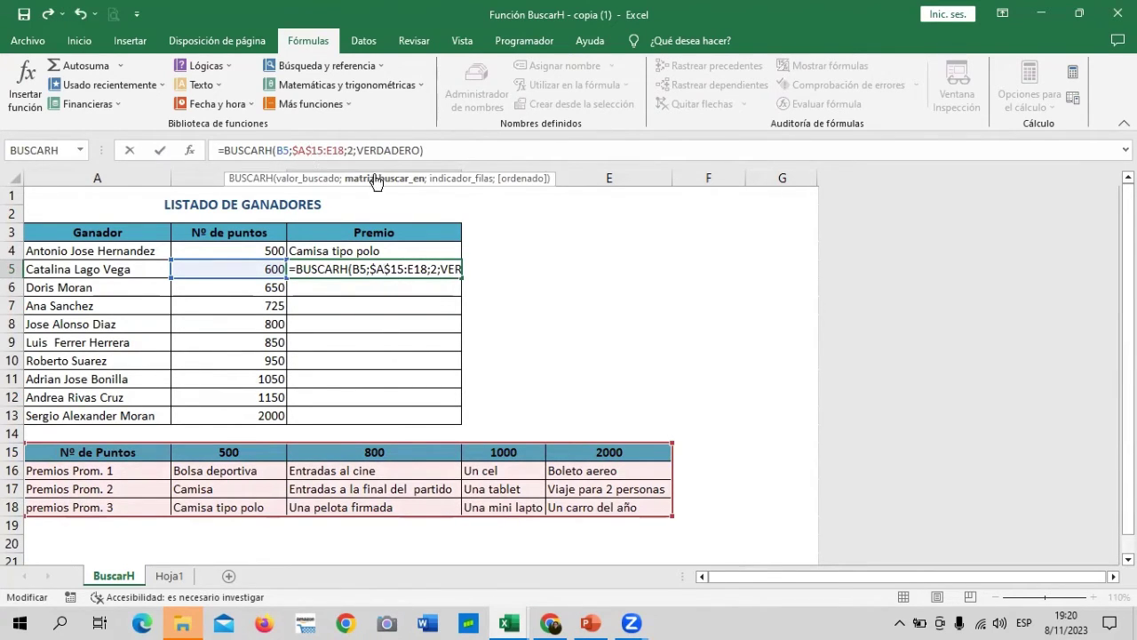
left_click(326, 150)
type("$")
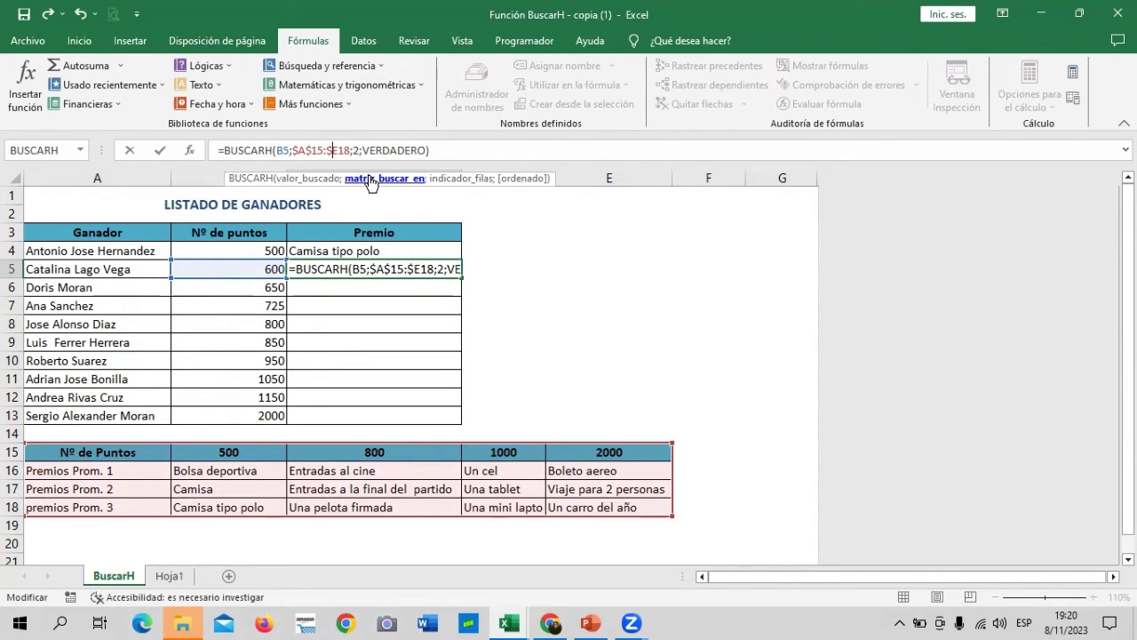
left_click(338, 150)
type("$")
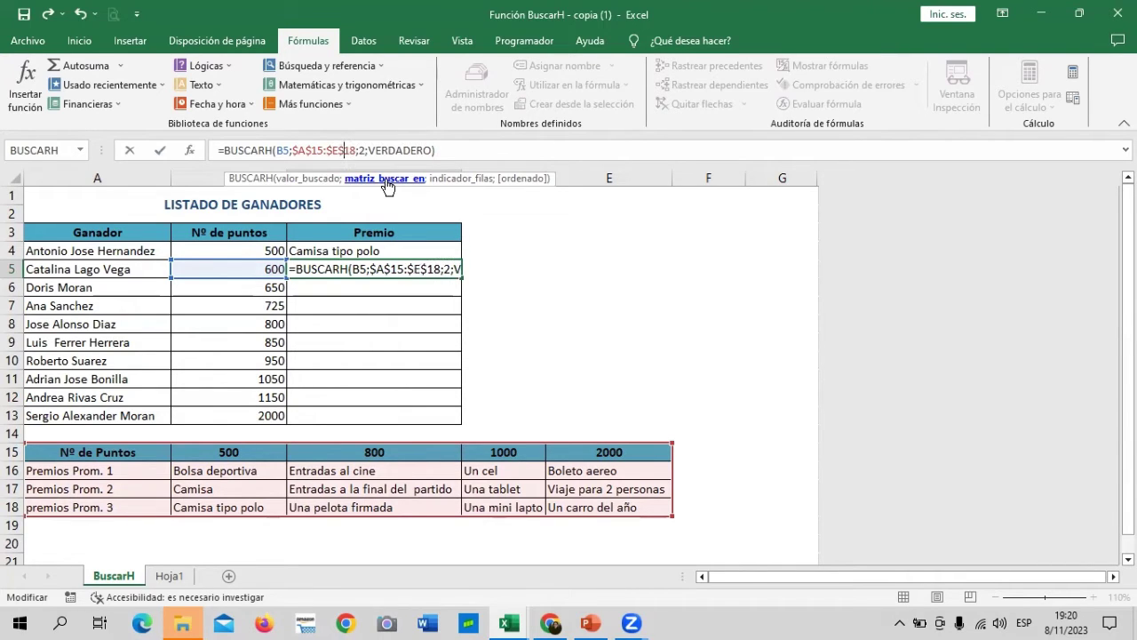
key("Return")
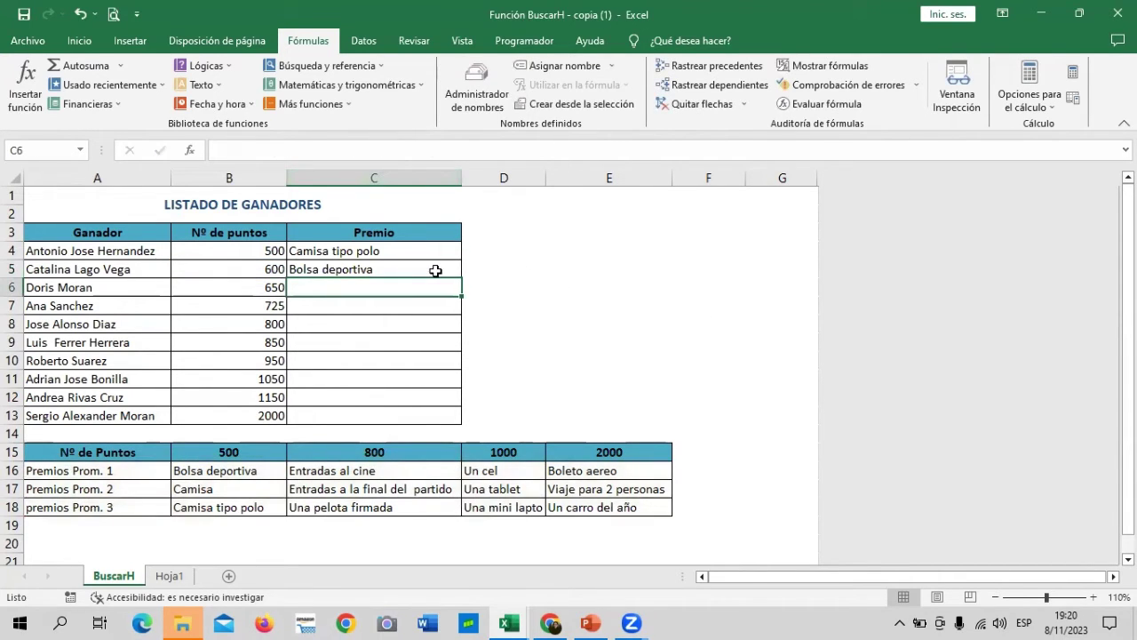
Step: Fill C5's locked BUSCARH down to C13 and check C13 against the 2000-point Boleto aereo prize
left_click(439, 270)
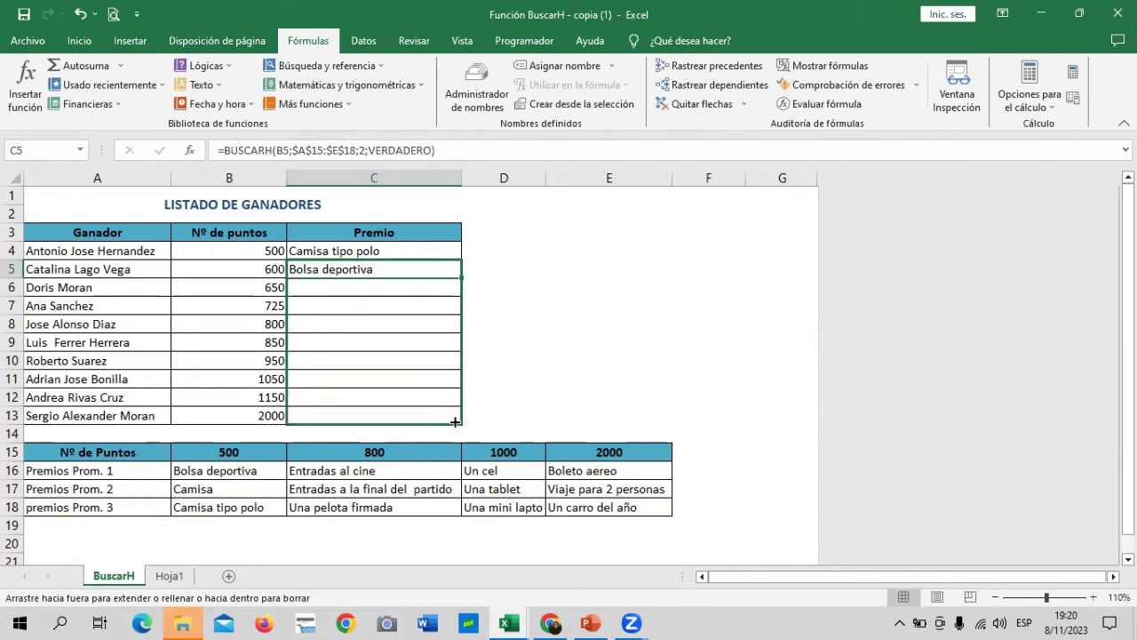
left_click_drag(455, 411, 457, 416)
left_click(548, 375)
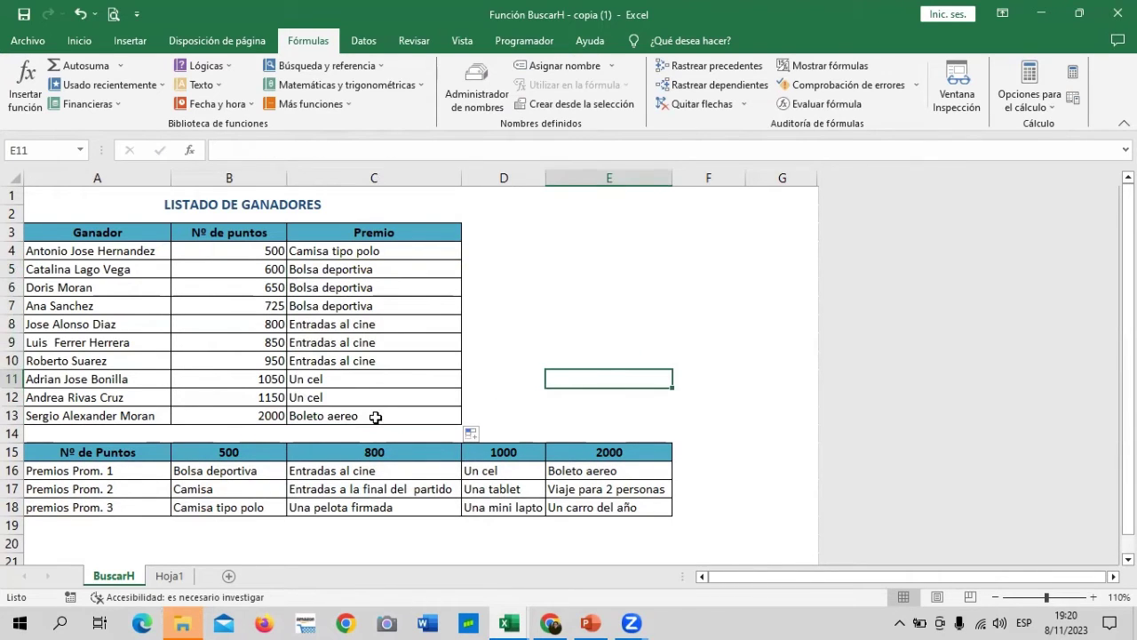
left_click(376, 417)
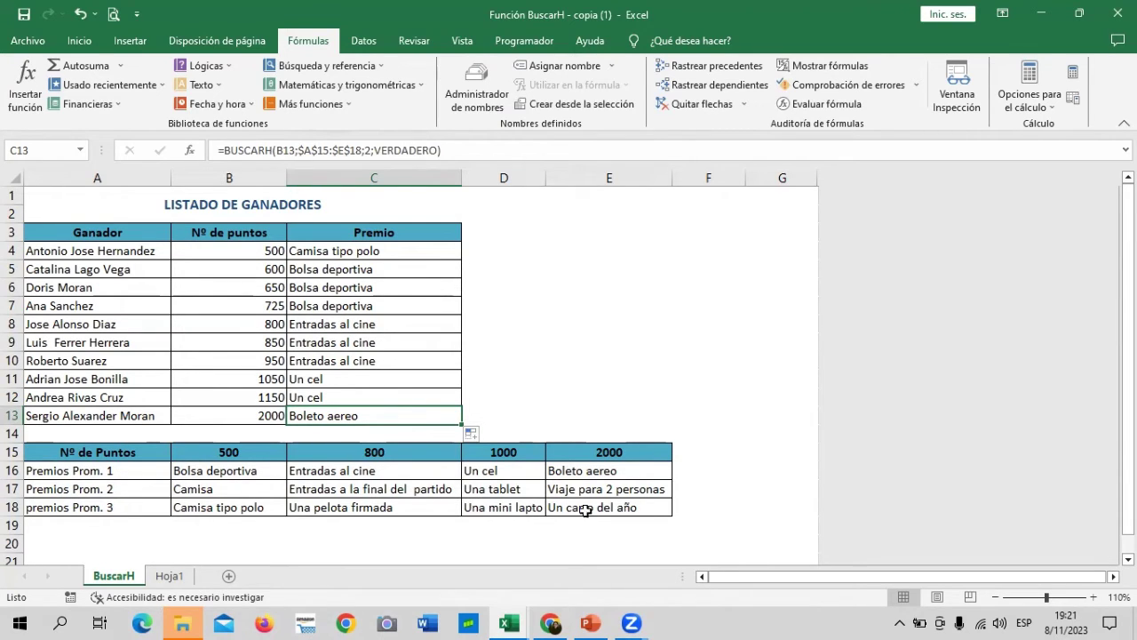
left_click(575, 471)
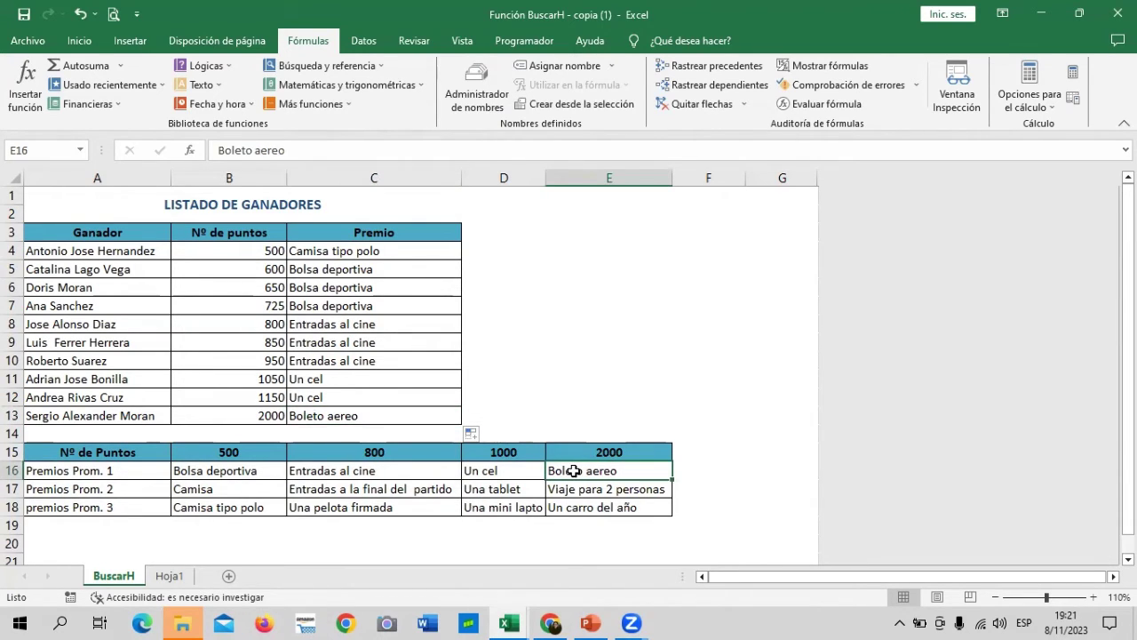
Step: Change C6's BUSCARH row index from 2 to 3
left_click(393, 270)
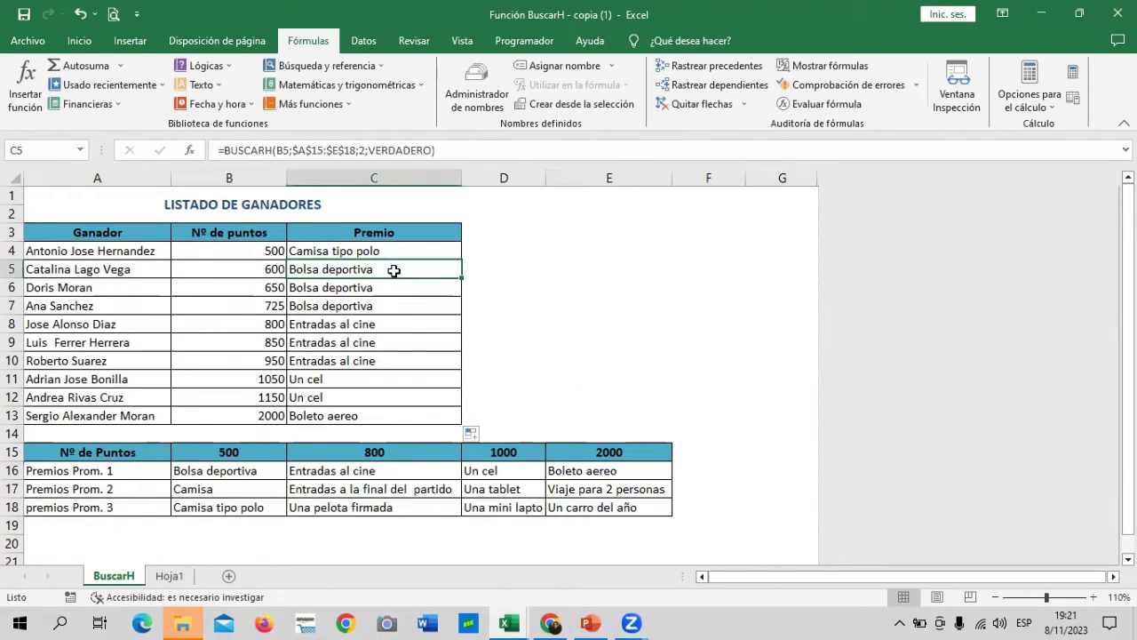
left_click(389, 286)
left_click(358, 149)
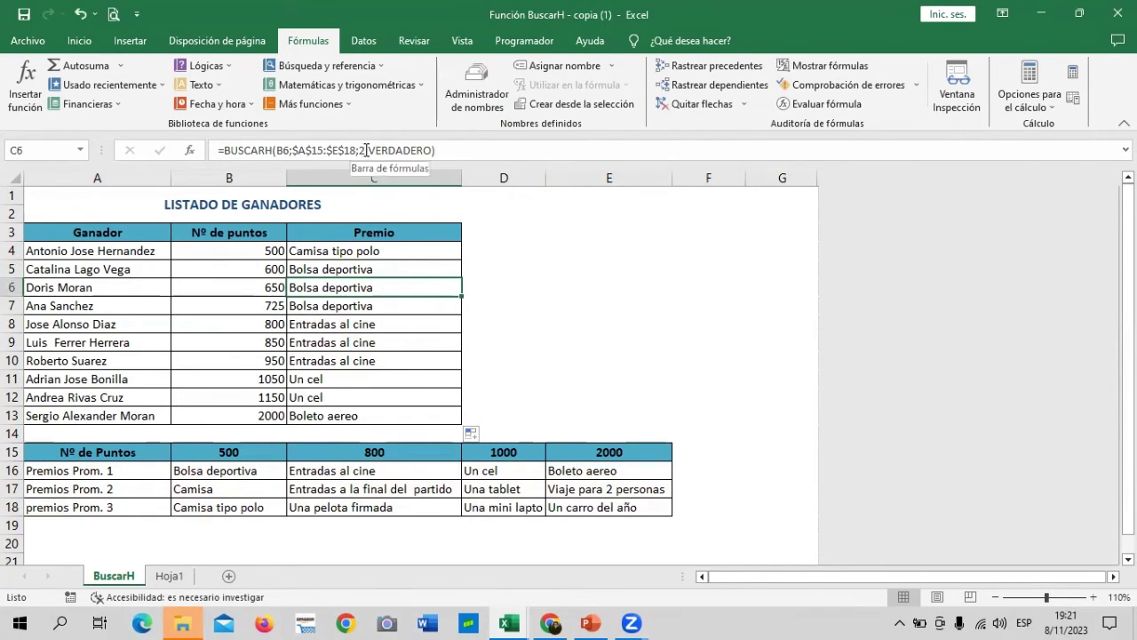
key("BackSpace")
type("3")
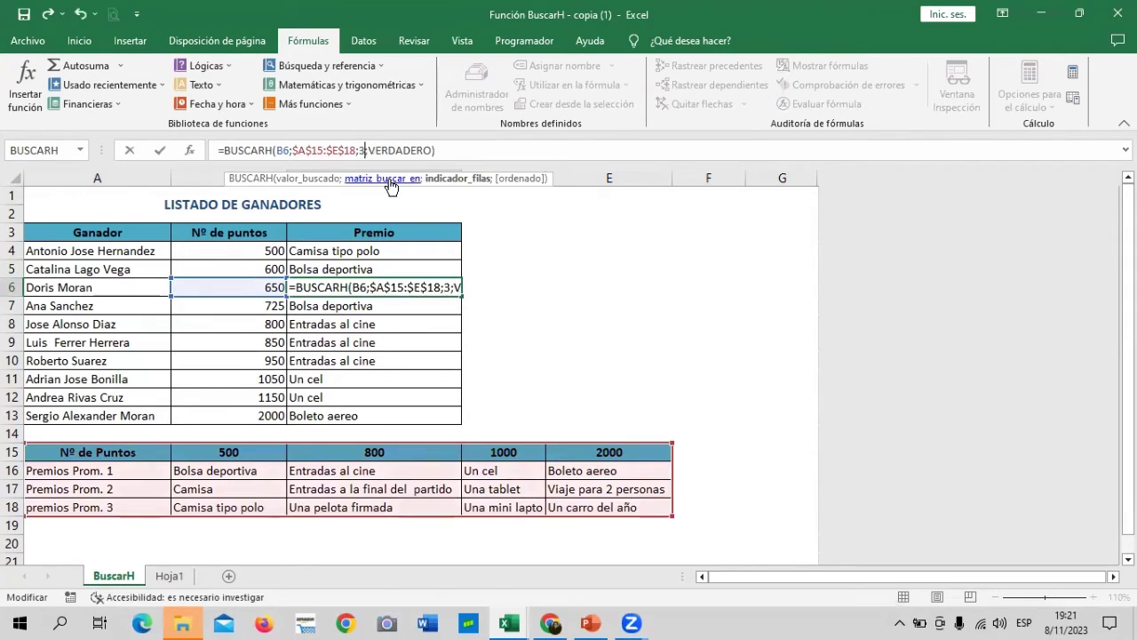
key("Return")
Step: Copy C6's row-3 lookup down through C13
left_click(432, 272)
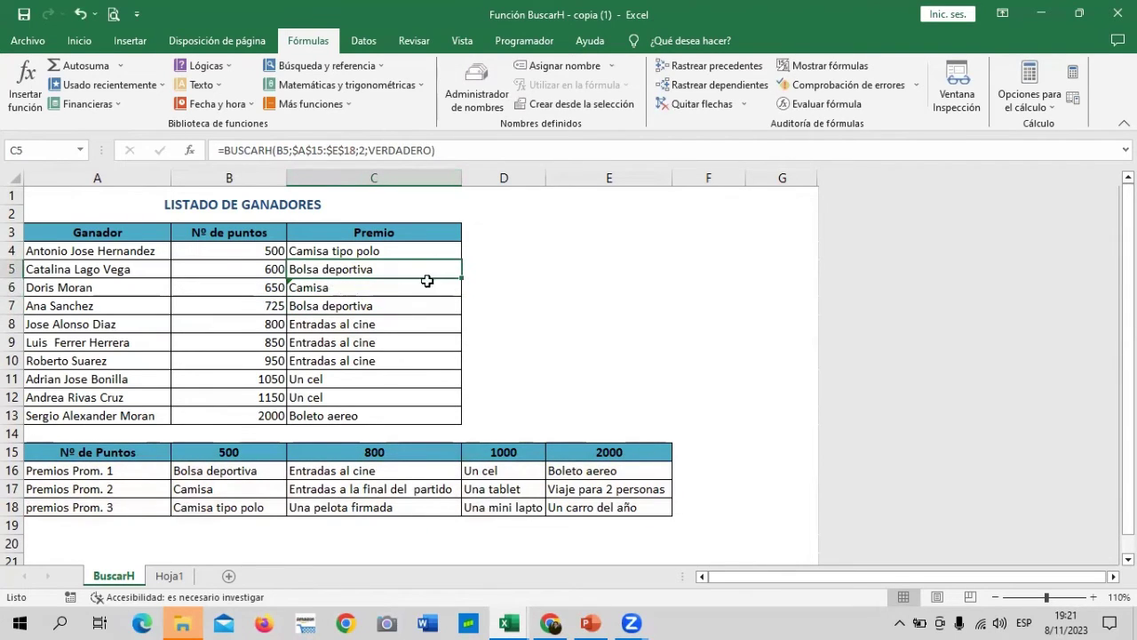
left_click(391, 291)
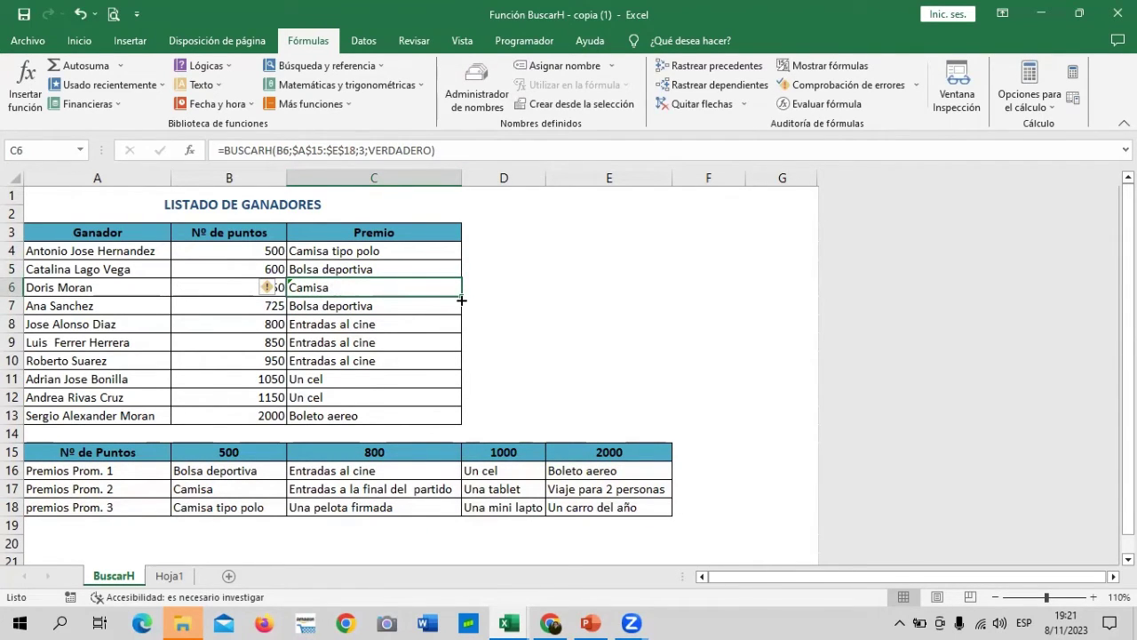
left_click_drag(462, 297, 476, 416)
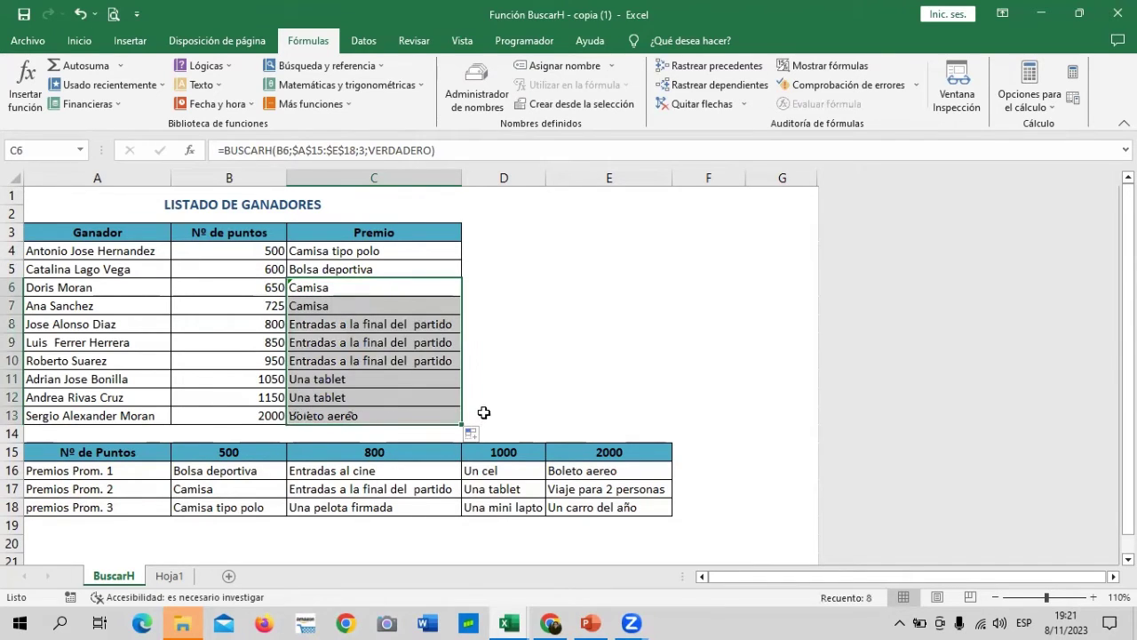
left_click(527, 373)
left_click(423, 414)
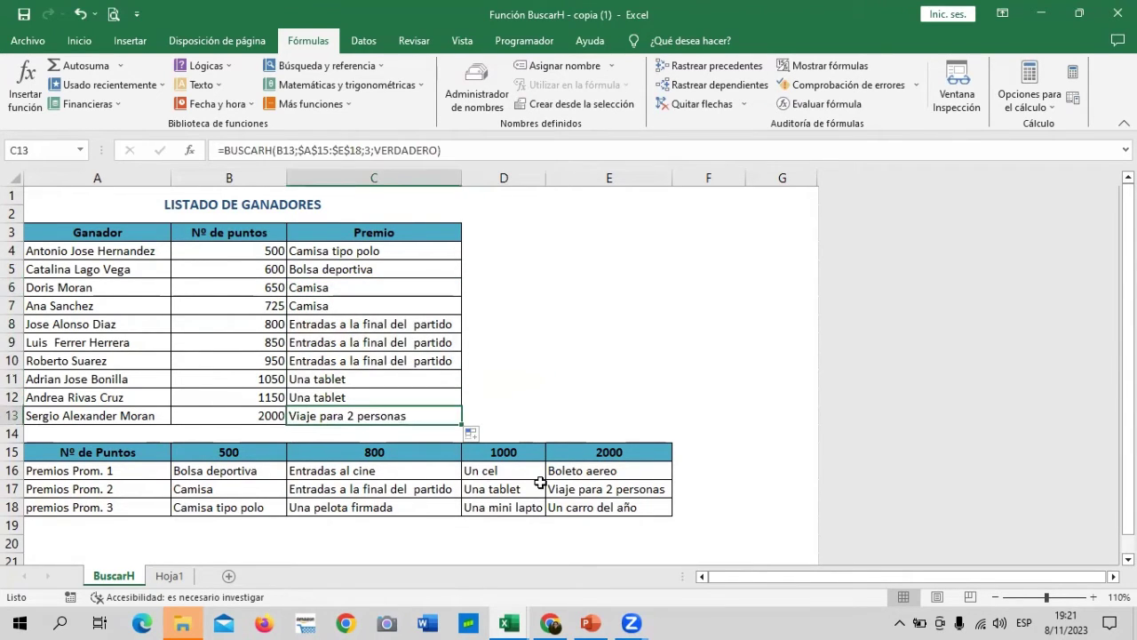
Step: Compare C13 with the 2000-point prizes in the table and review the C6 and C7 formulas
left_click(562, 489)
left_click(567, 451)
left_click(574, 470)
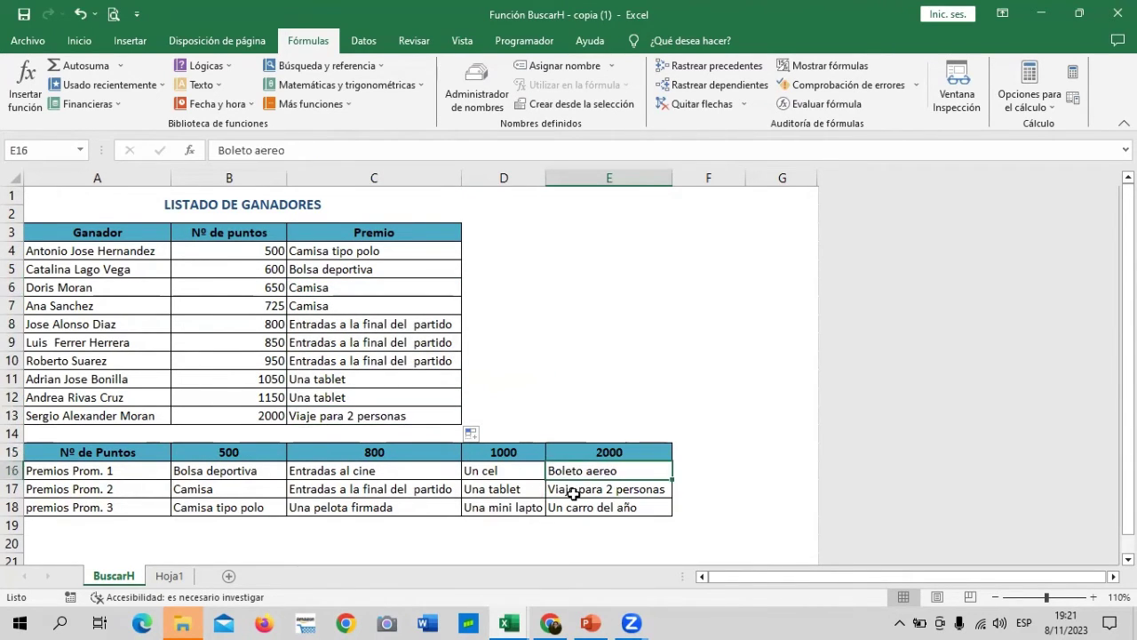
left_click(573, 490)
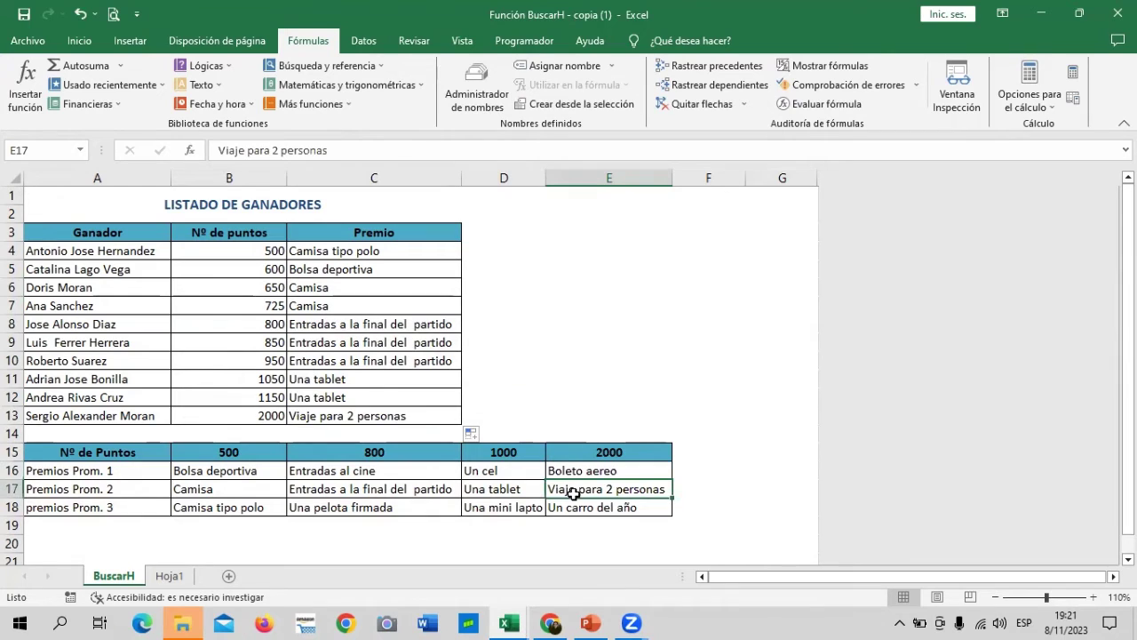
left_click(357, 290)
left_click(354, 307)
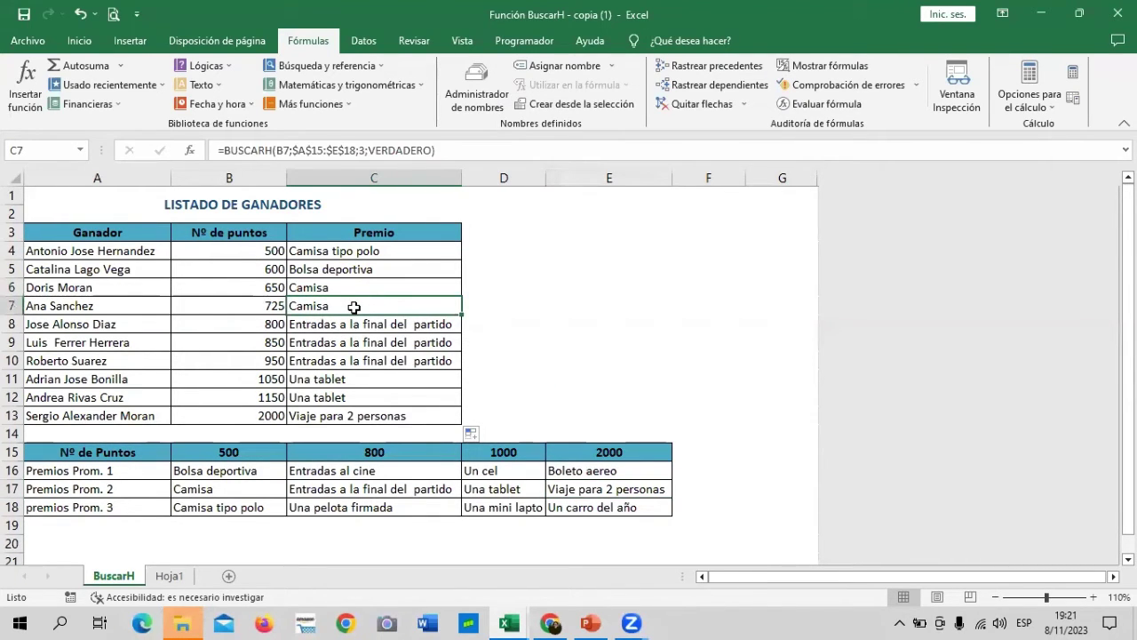
left_click(351, 287)
left_click(346, 307)
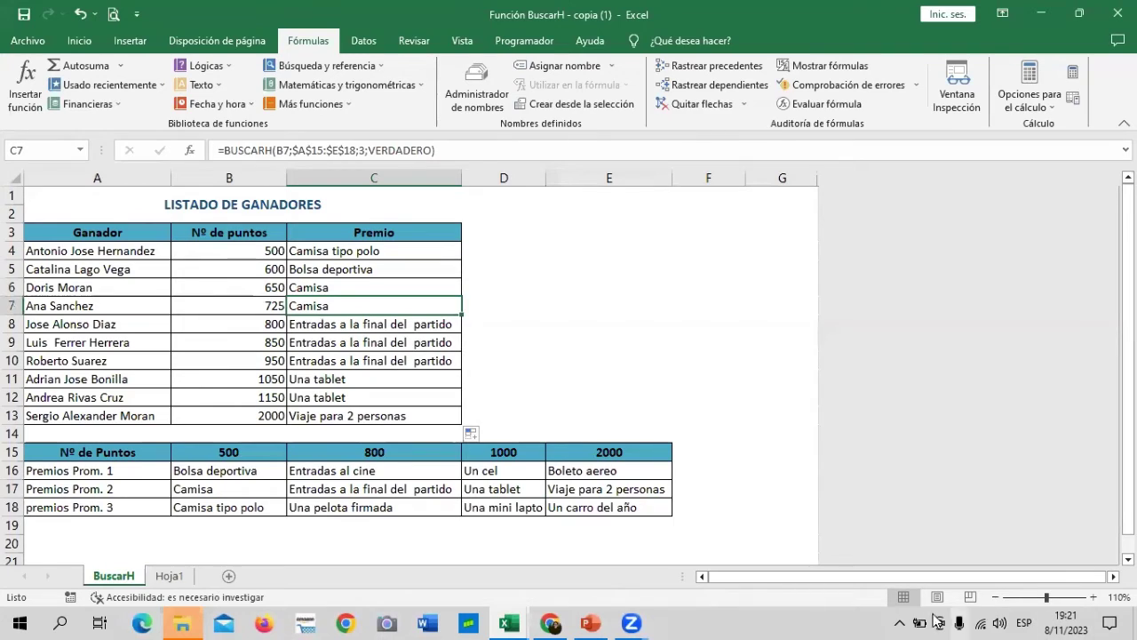
left_click(608, 289)
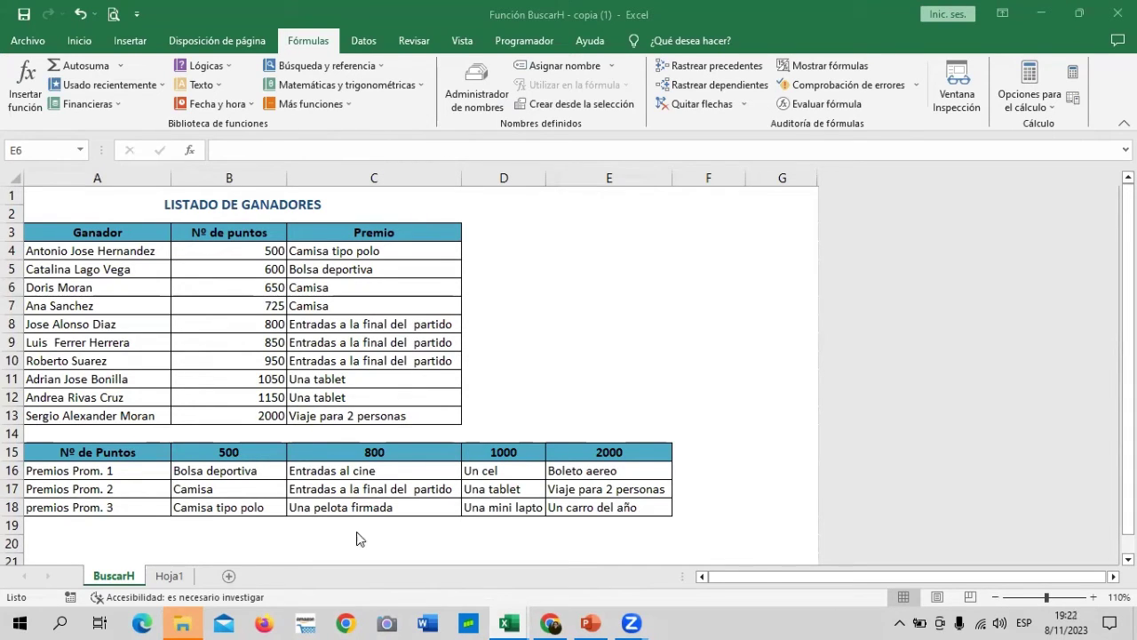
Step: On Hoja1, merge and centre C1:J2 and give it the Énfasis5 cell style
left_click(172, 576)
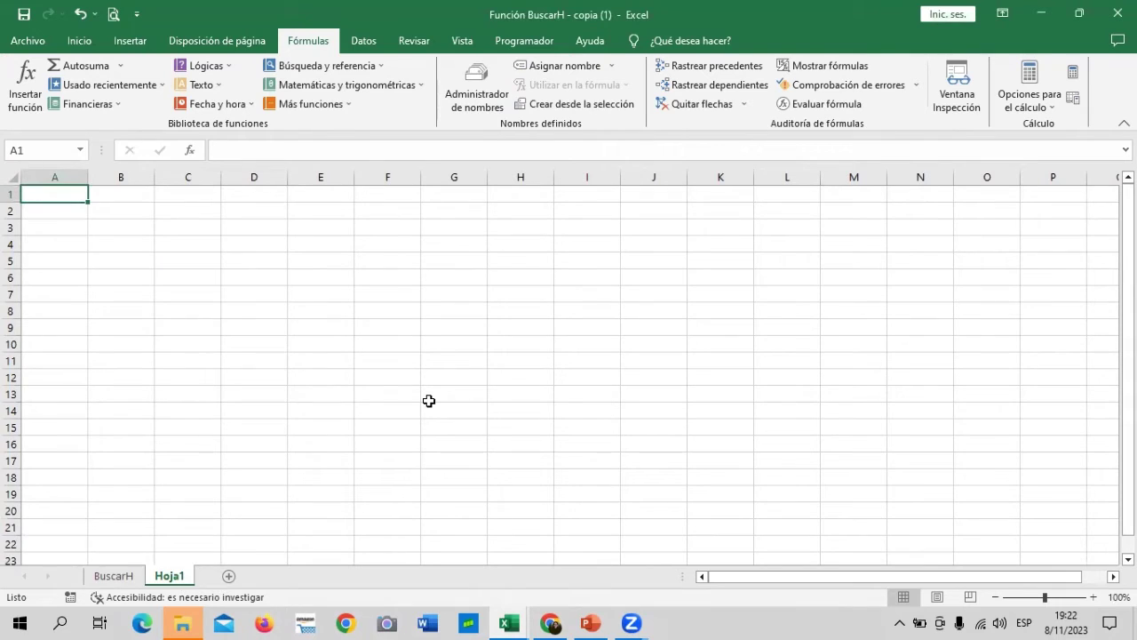
left_click(457, 354)
left_click_drag(197, 197, 680, 219)
left_click_drag(457, 357, 462, 340)
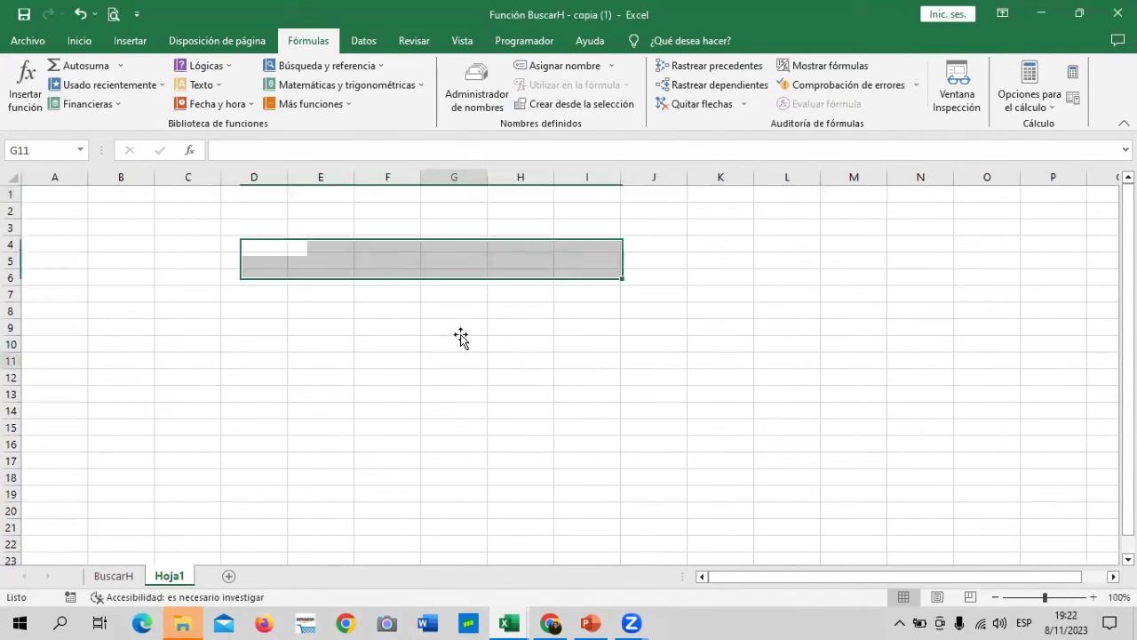
left_click_drag(211, 198, 652, 213)
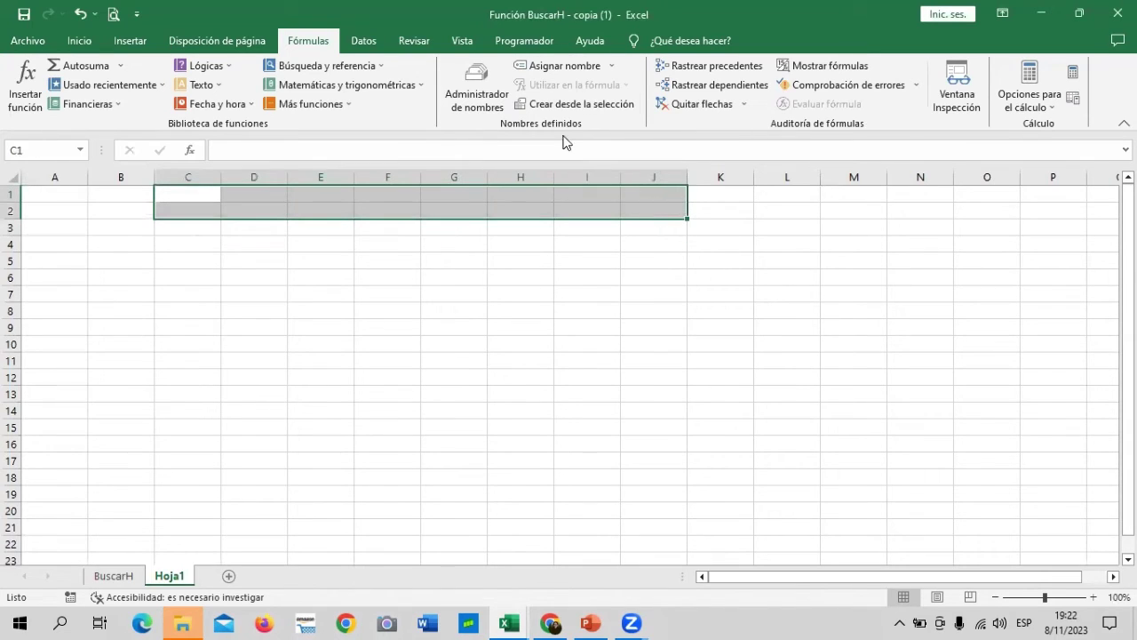
left_click(79, 40)
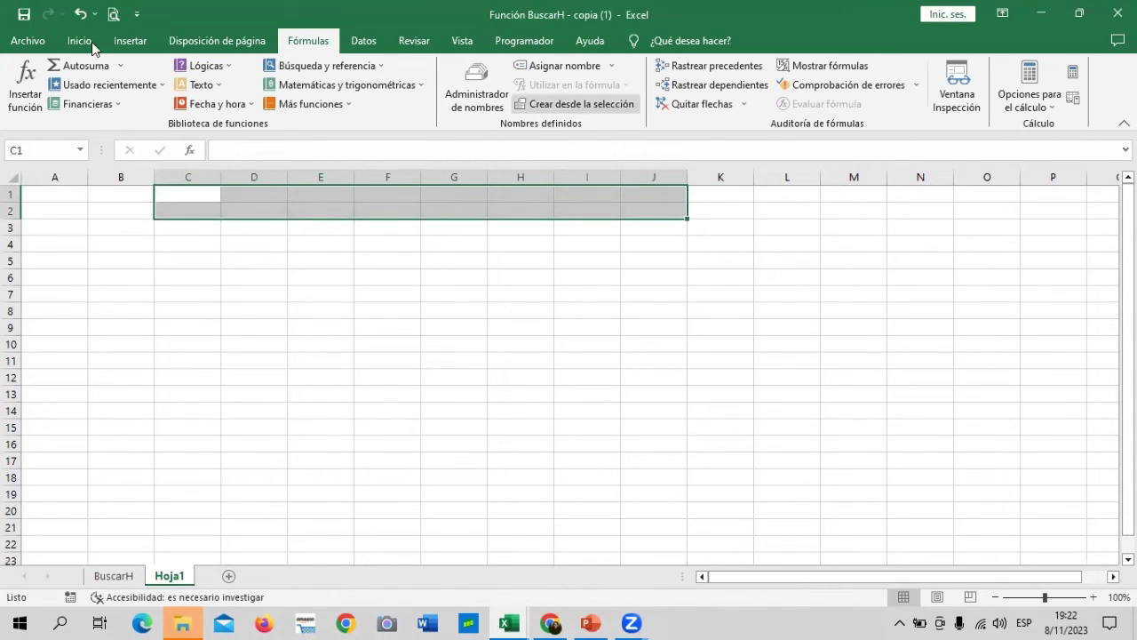
left_click(404, 98)
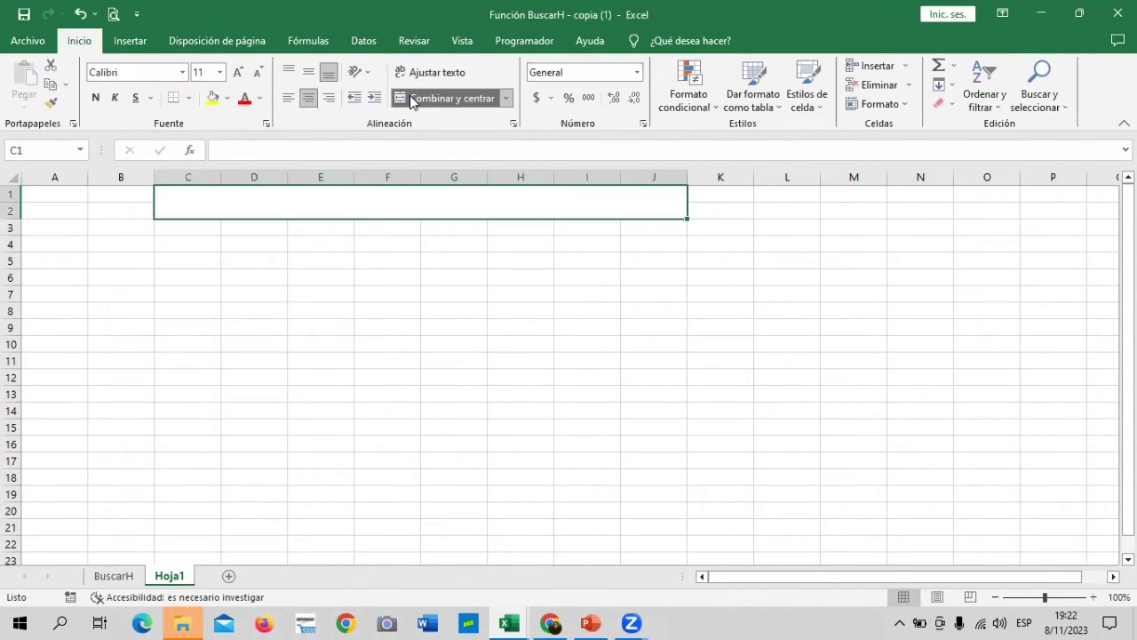
left_click(817, 106)
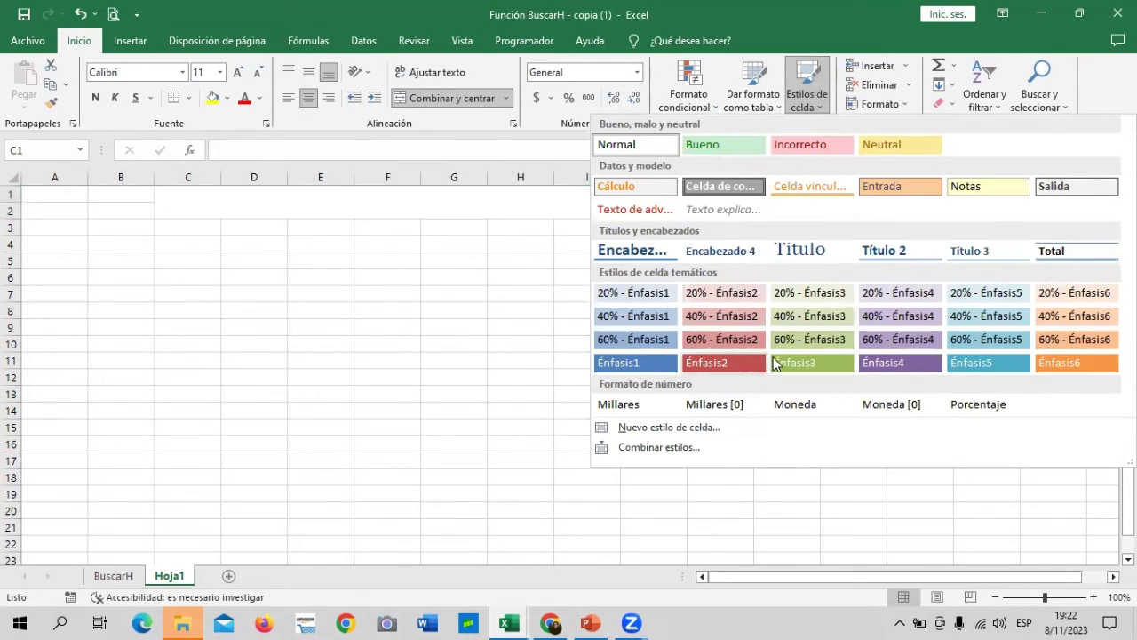
left_click(1002, 366)
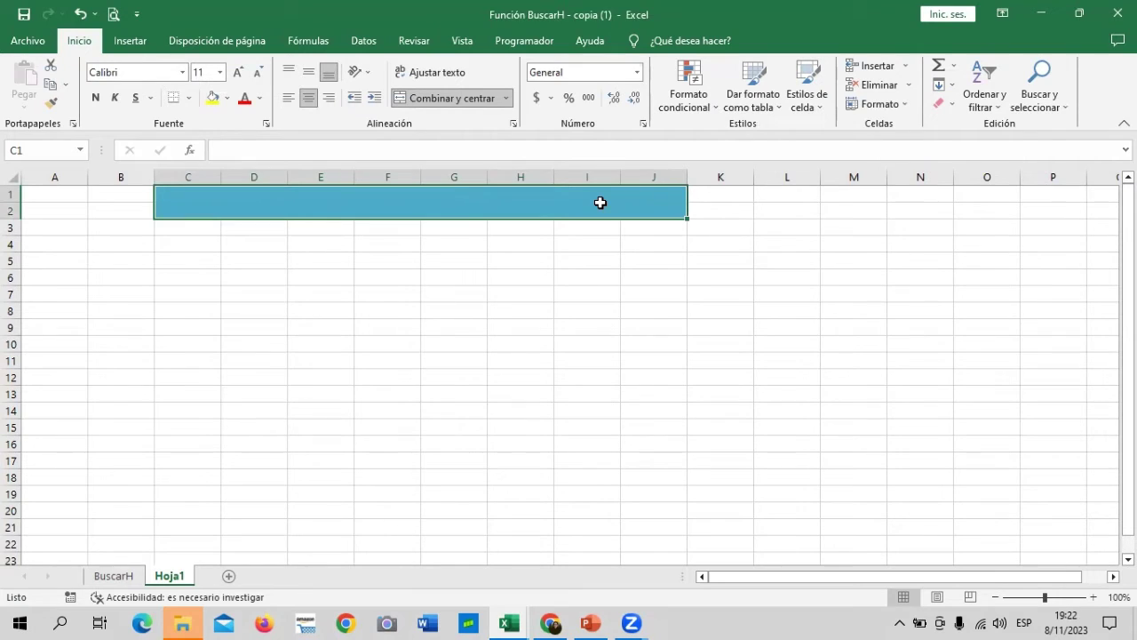
Step: Type the title 'LISTADO DE PRODUCTOS Y PRECIOS' in capitals in the banner
key("Caps_Lock")
type("LISTA")
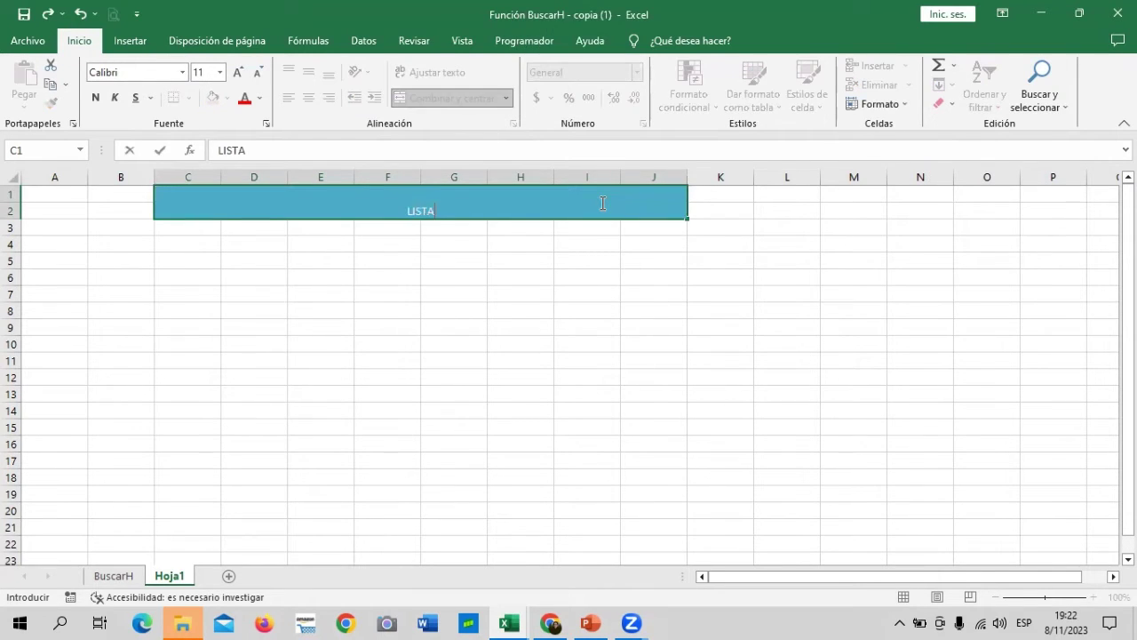
type("DO DE PRO")
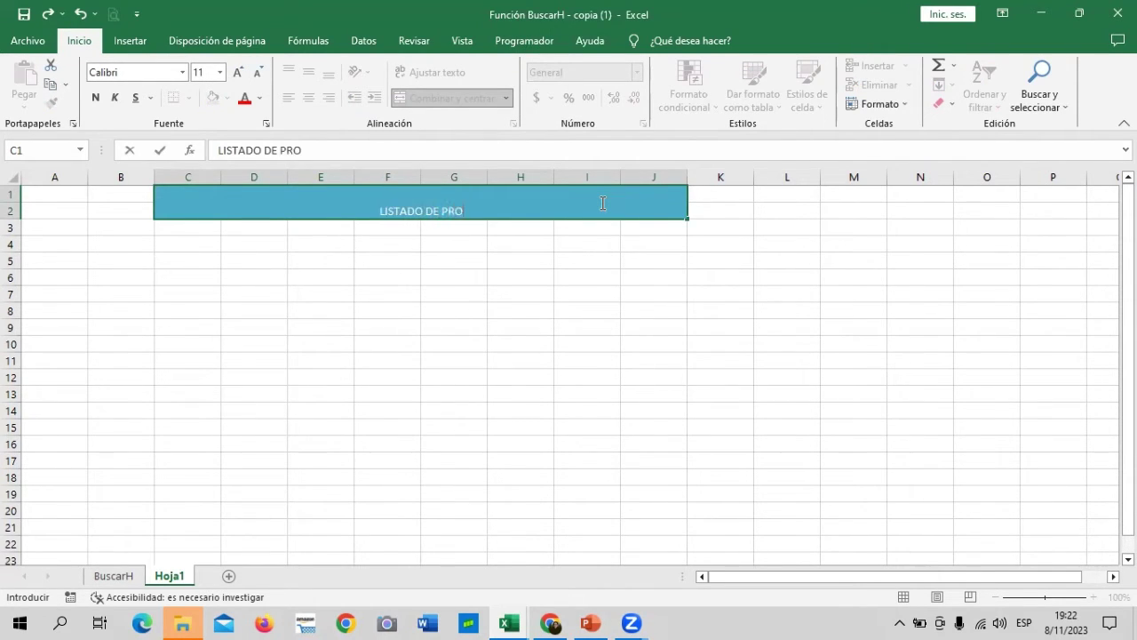
type("DUCTOS DE")
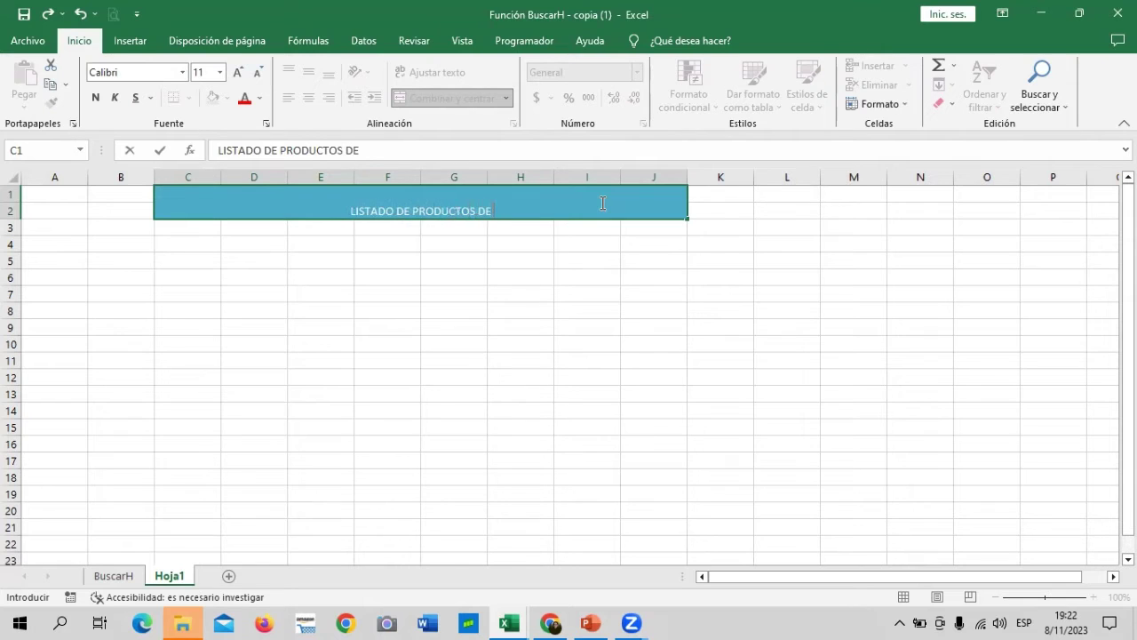
key("BackSpace")
key("BackSpace")
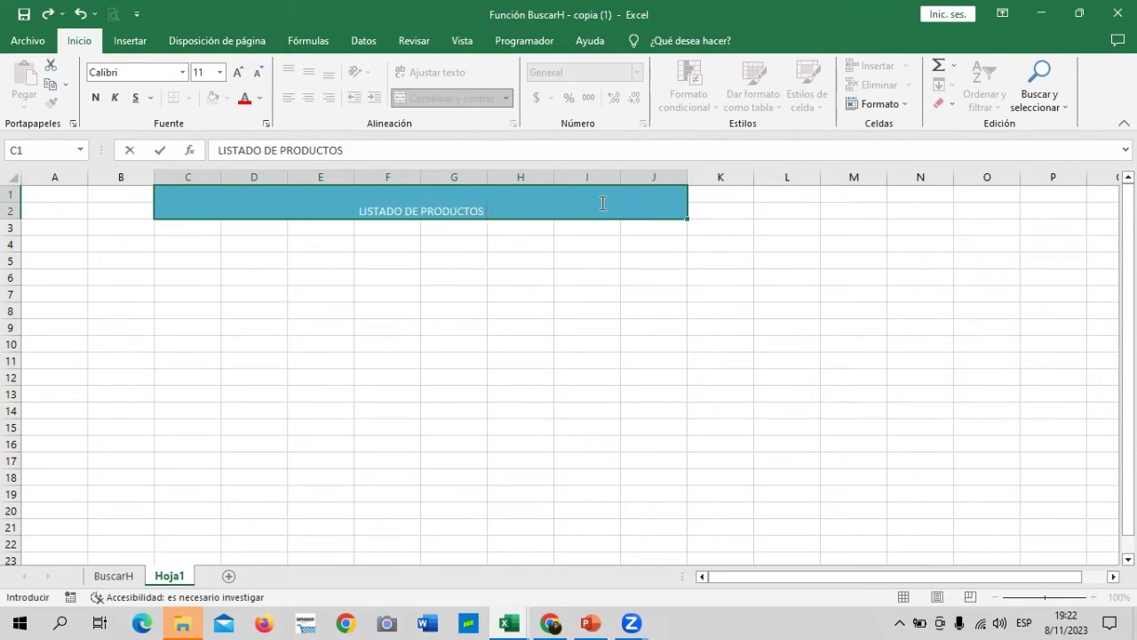
type("Y PRECIO")
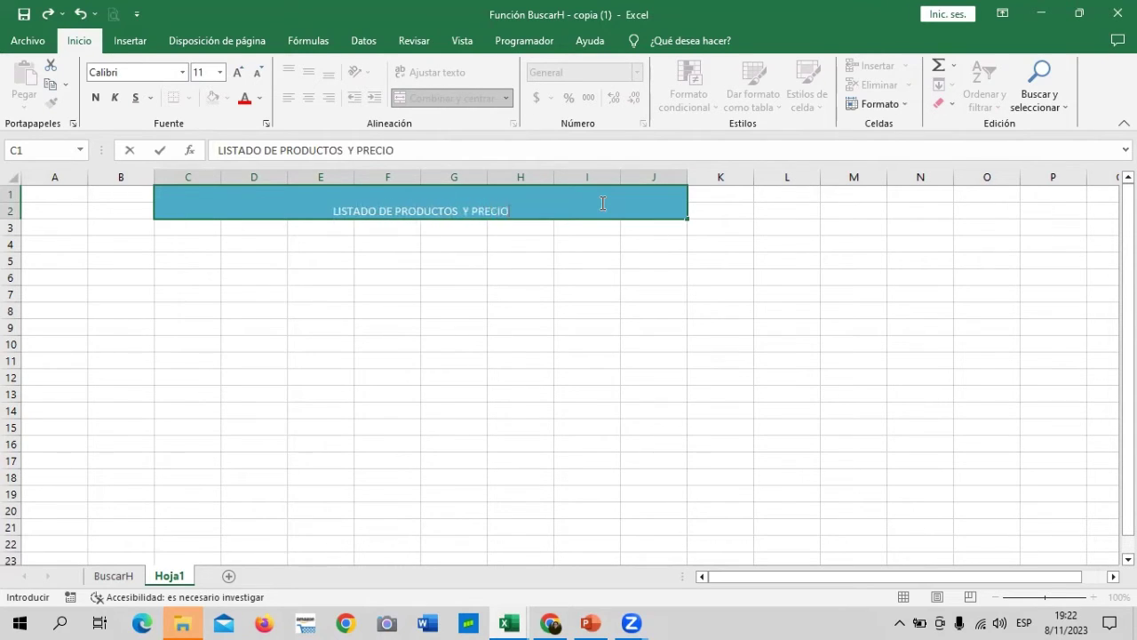
type("S")
key("Return")
Step: Enlarge the banner title's font to 16 pt
left_click(589, 212)
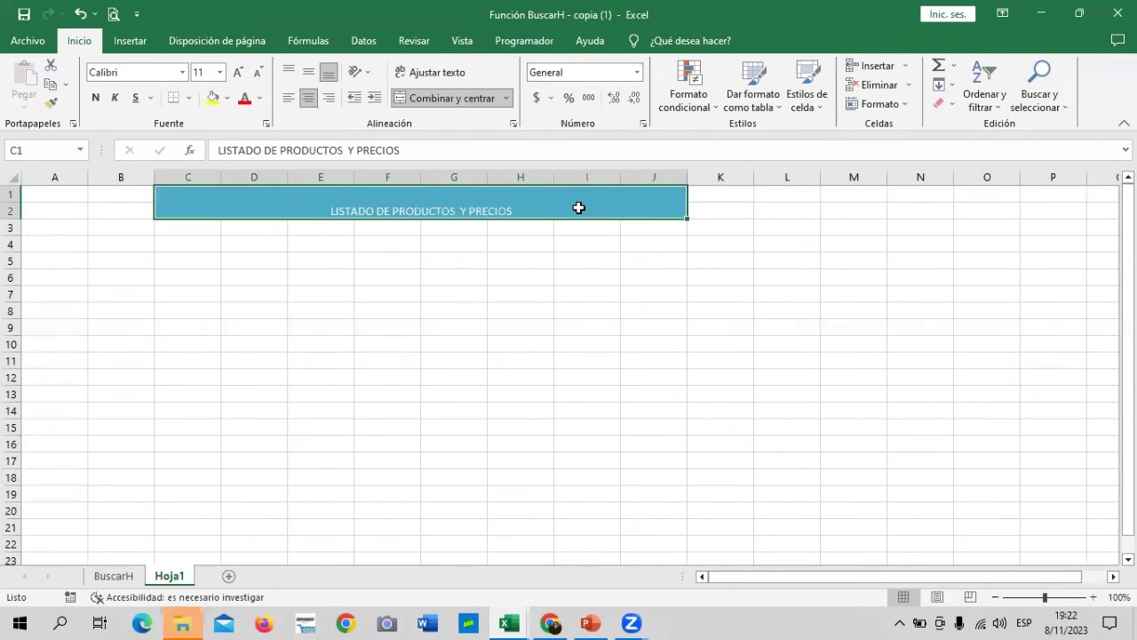
left_click(235, 75)
left_click(236, 75)
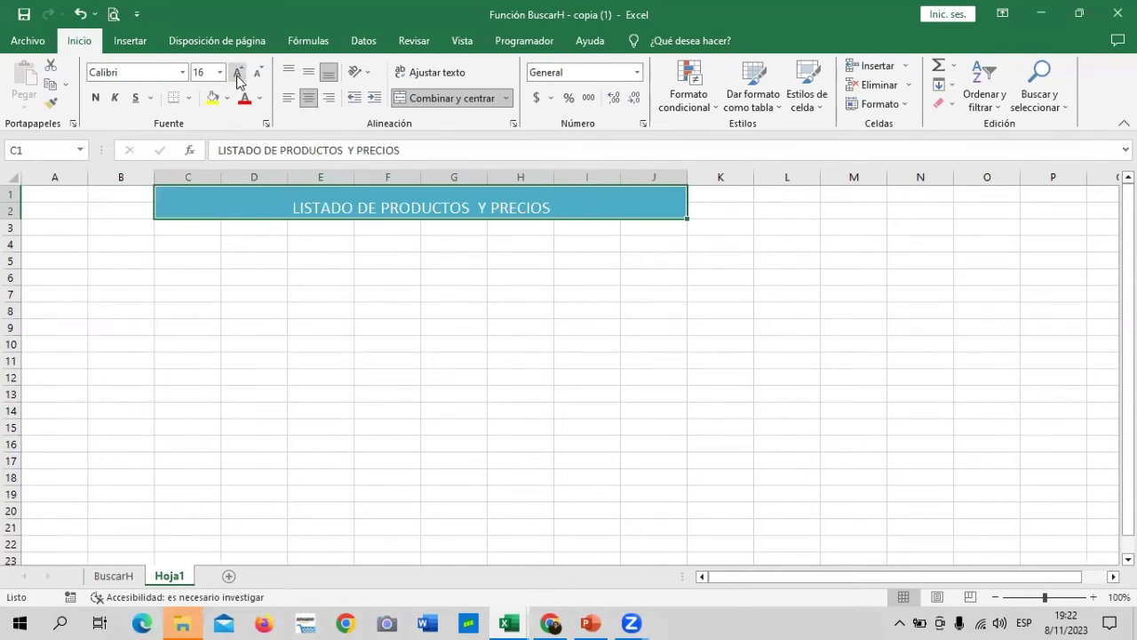
left_click(294, 377)
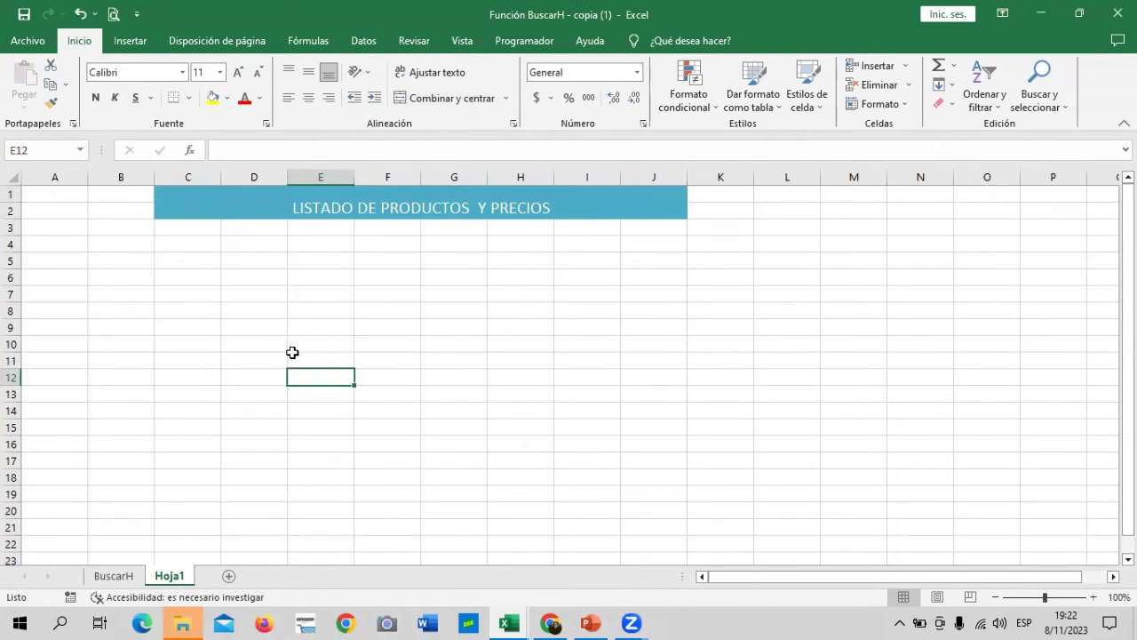
Step: Enter the labels CODIGO, PRECIO and CANTIDAD in B5:B7
left_click_drag(459, 411, 458, 393)
left_click(95, 262)
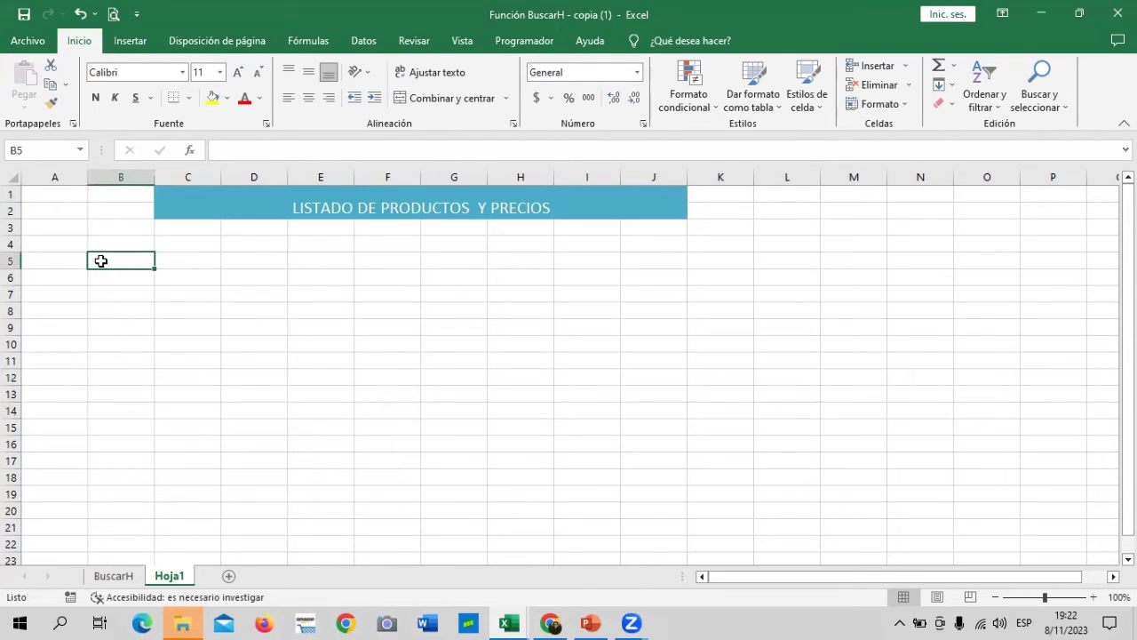
type("CODIGO")
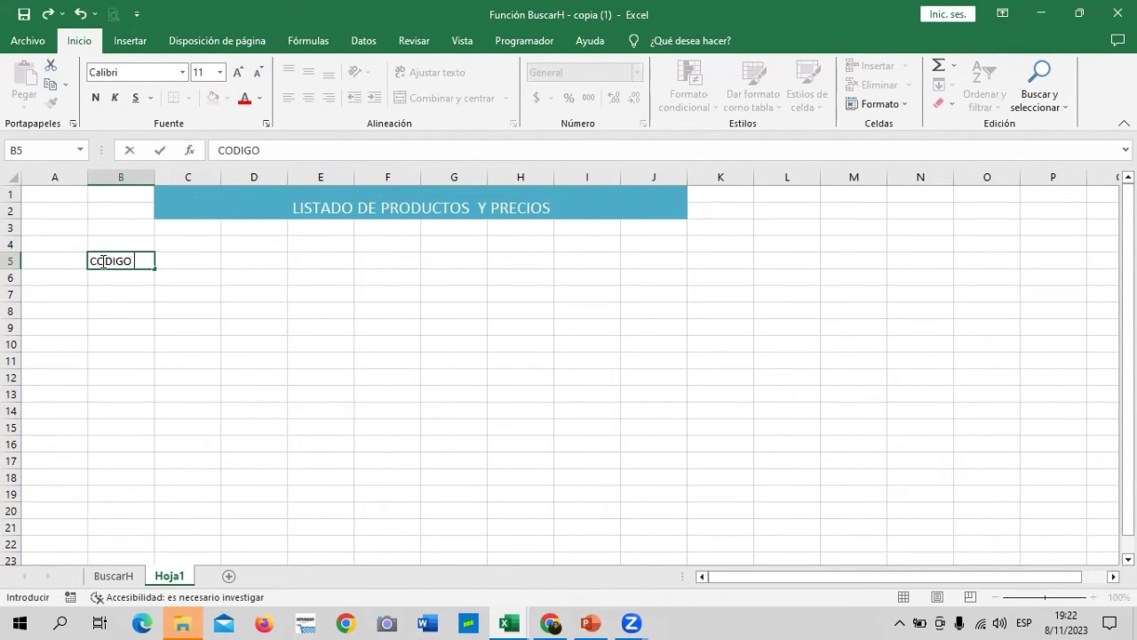
key("Return")
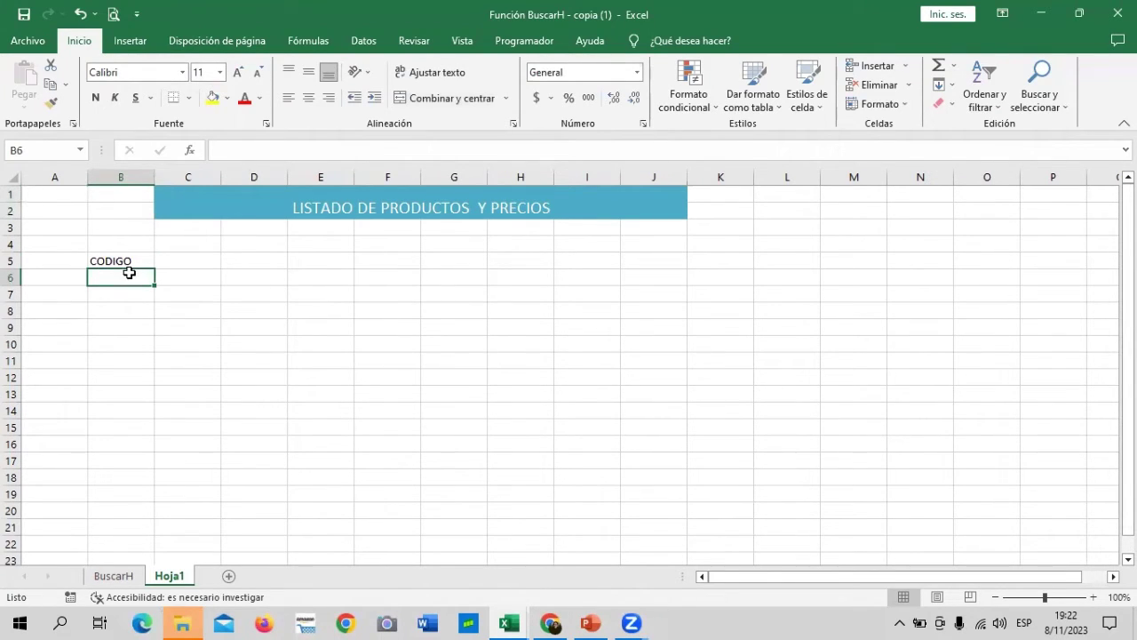
type("PRECIO")
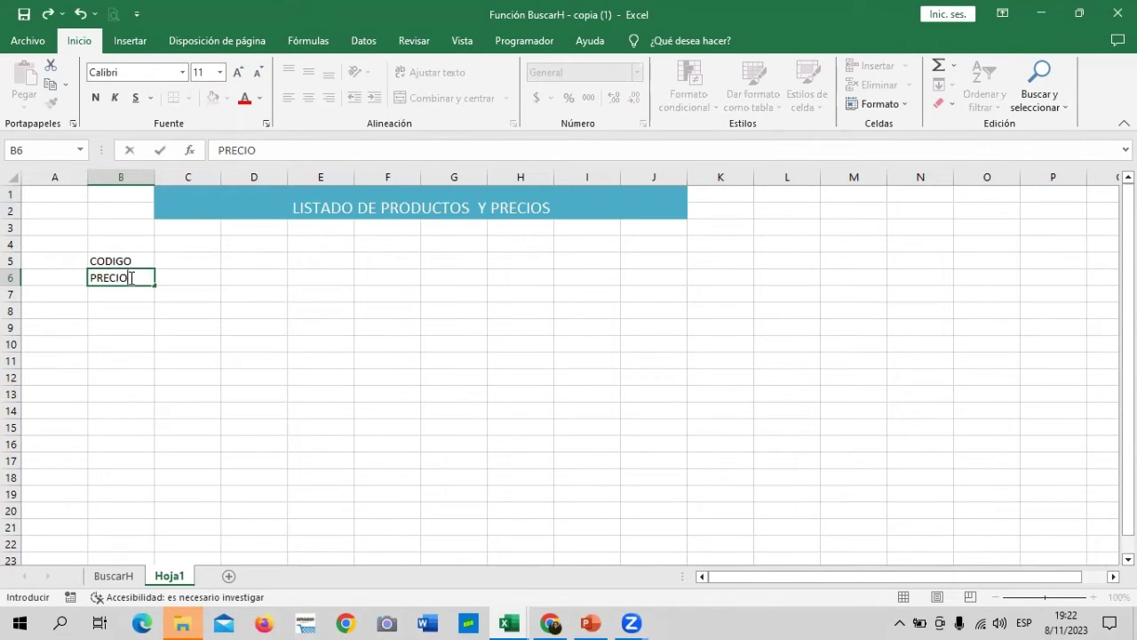
key("Return")
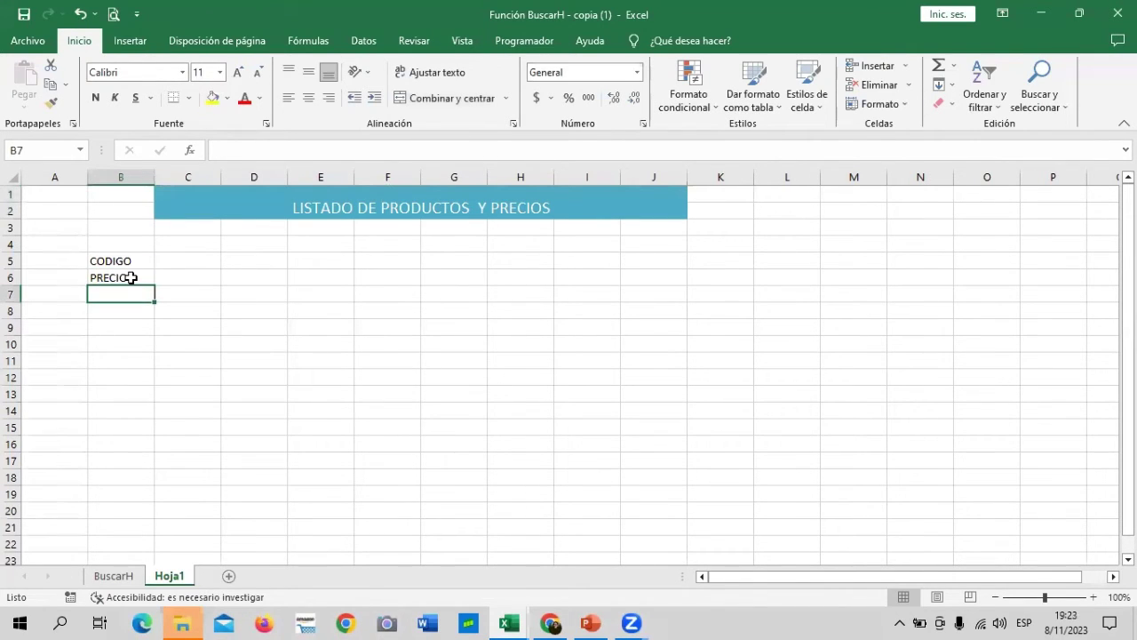
type("CANTIDAD")
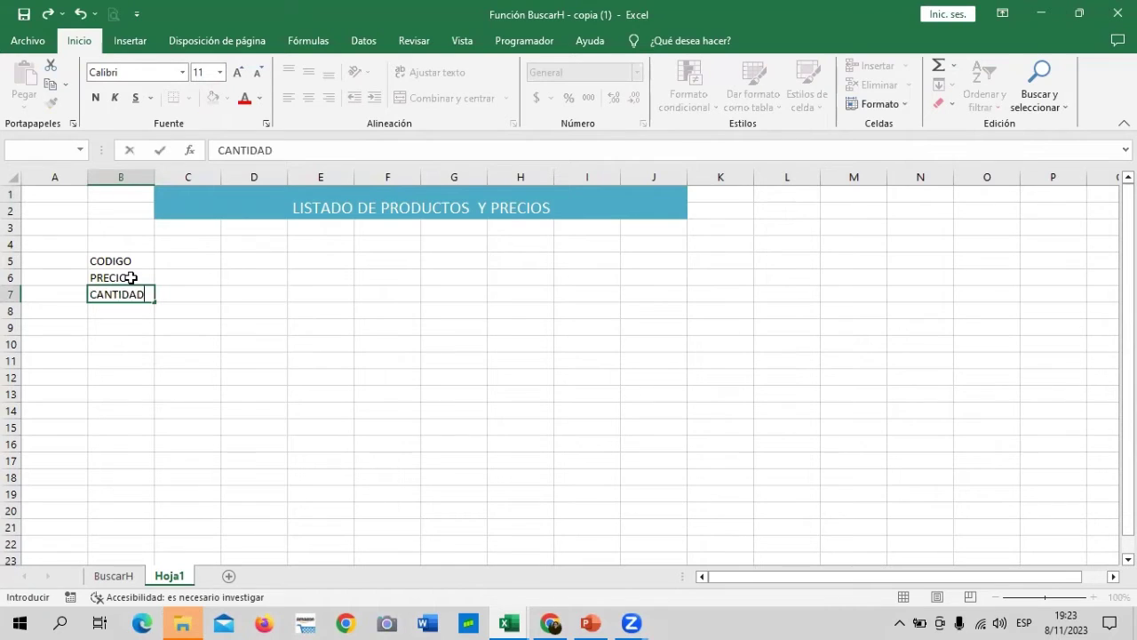
key("Return")
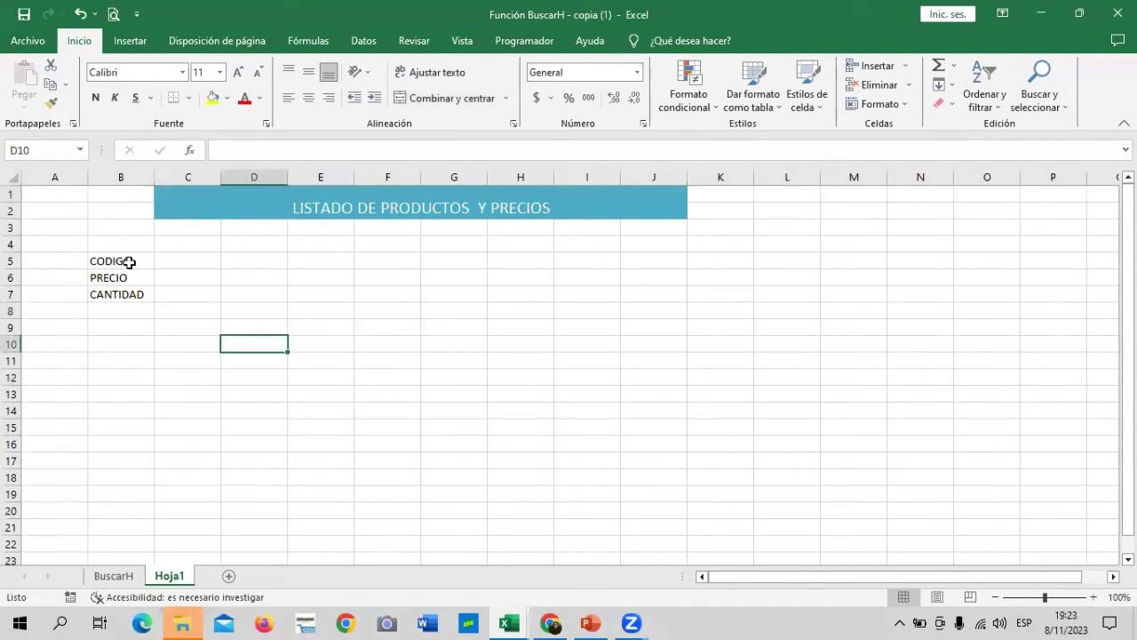
Step: Apply all borders to B5:J7 and zoom the sheet in to 120%
mouse_move(127, 262)
left_mouse_down()
mouse_move(205, 315)
mouse_move(670, 295)
left_mouse_up()
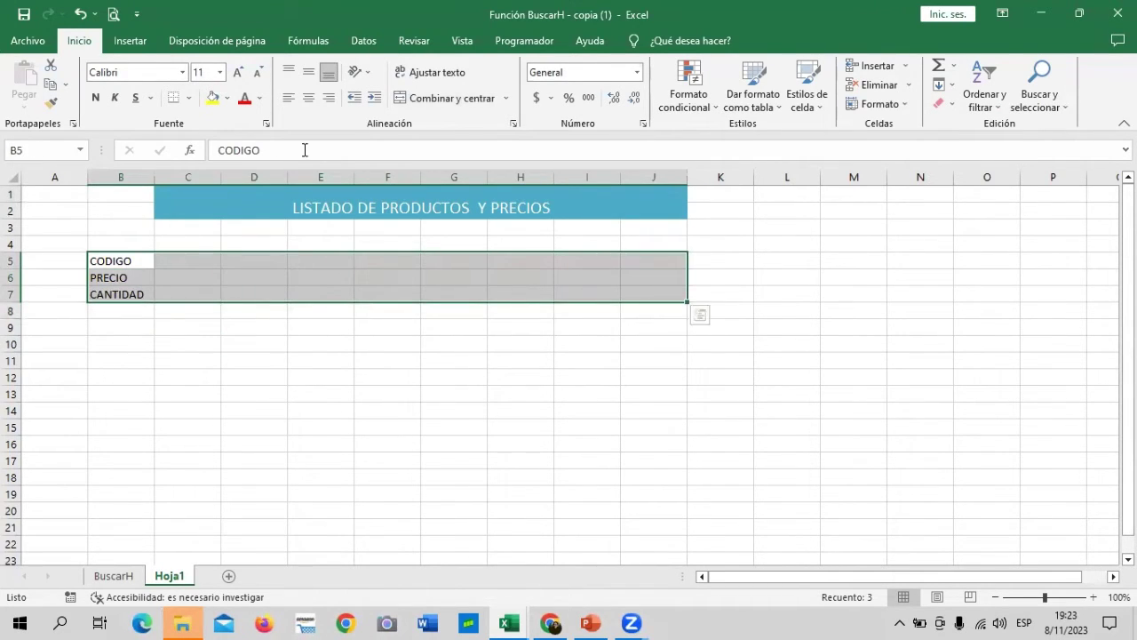
left_click(189, 104)
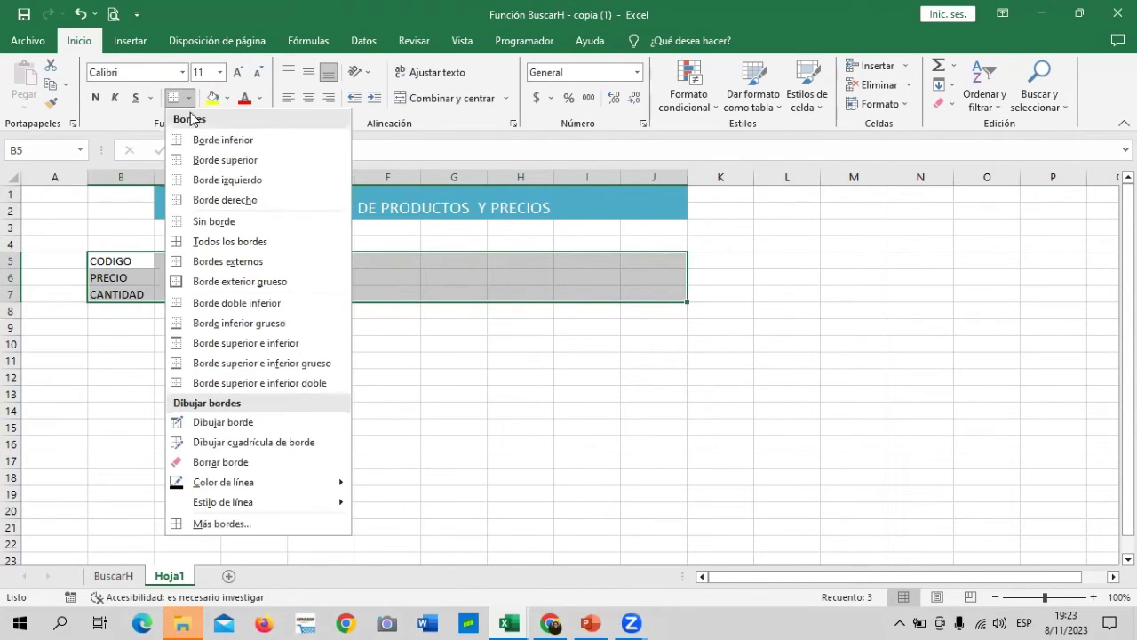
left_click(240, 243)
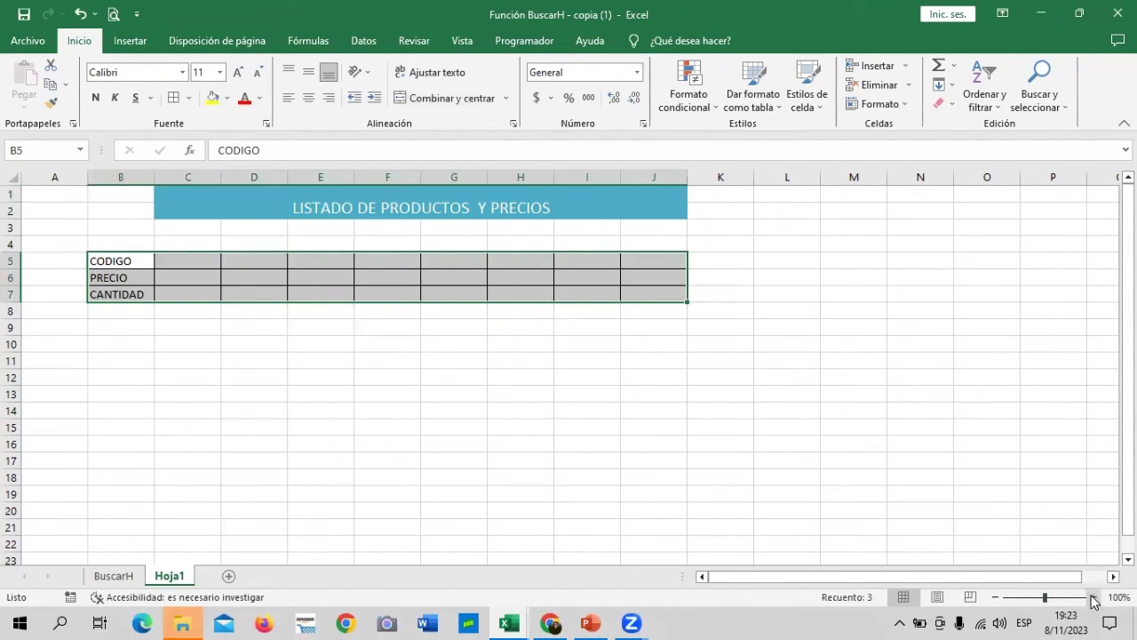
left_click(1092, 597)
left_click(1093, 601)
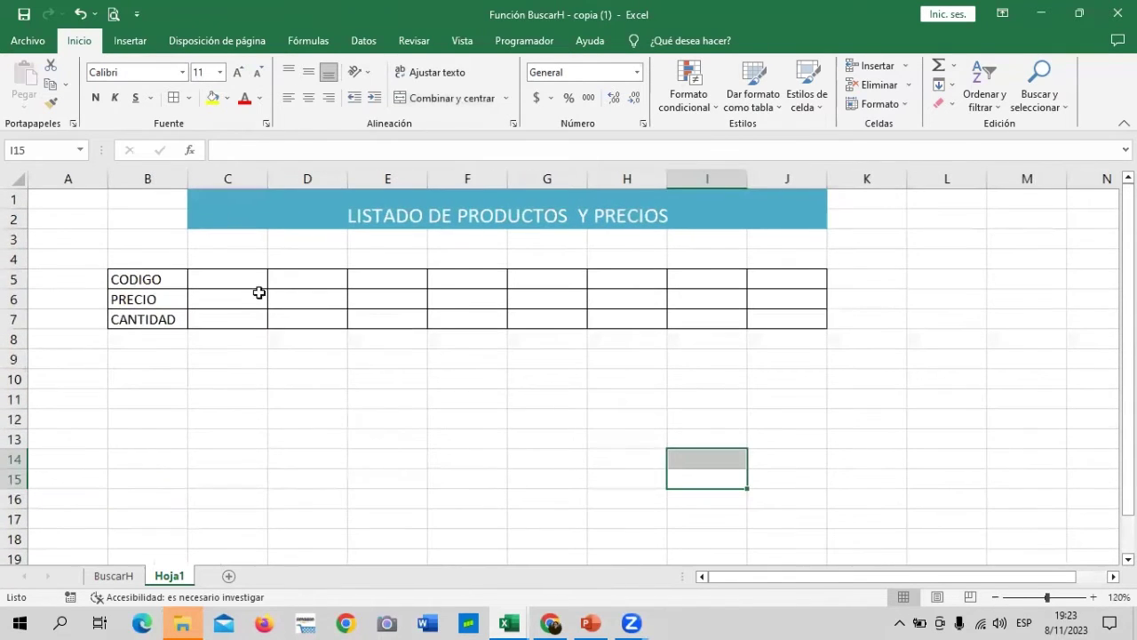
left_click(254, 283)
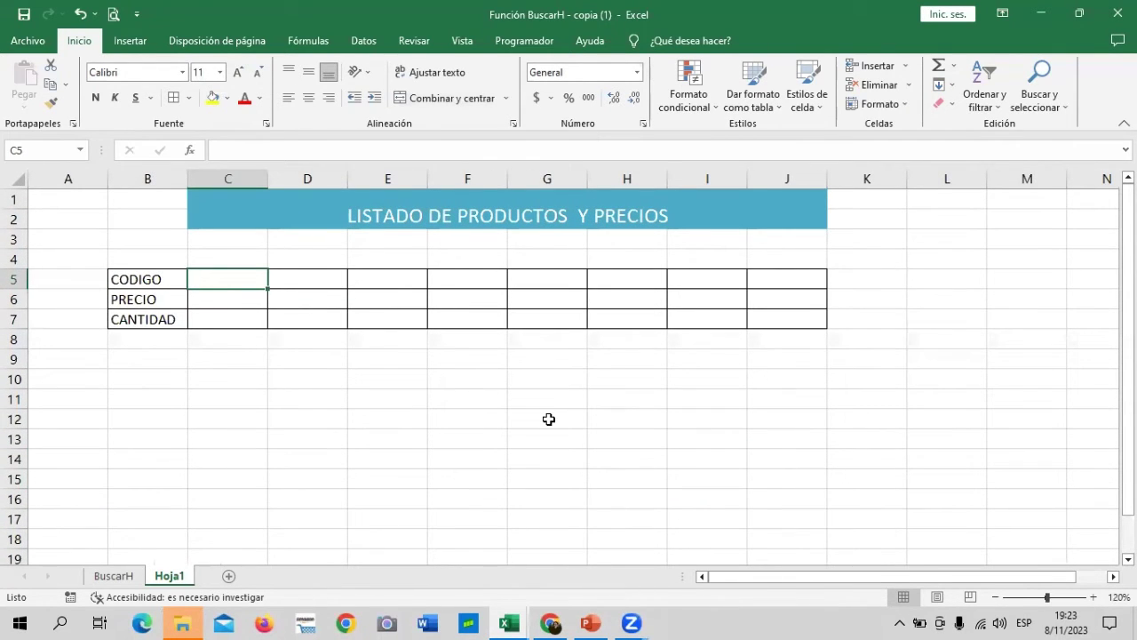
Step: Enter A01 and A02 in C5:D5 and extend the code series to A08 in J5
type("A0")
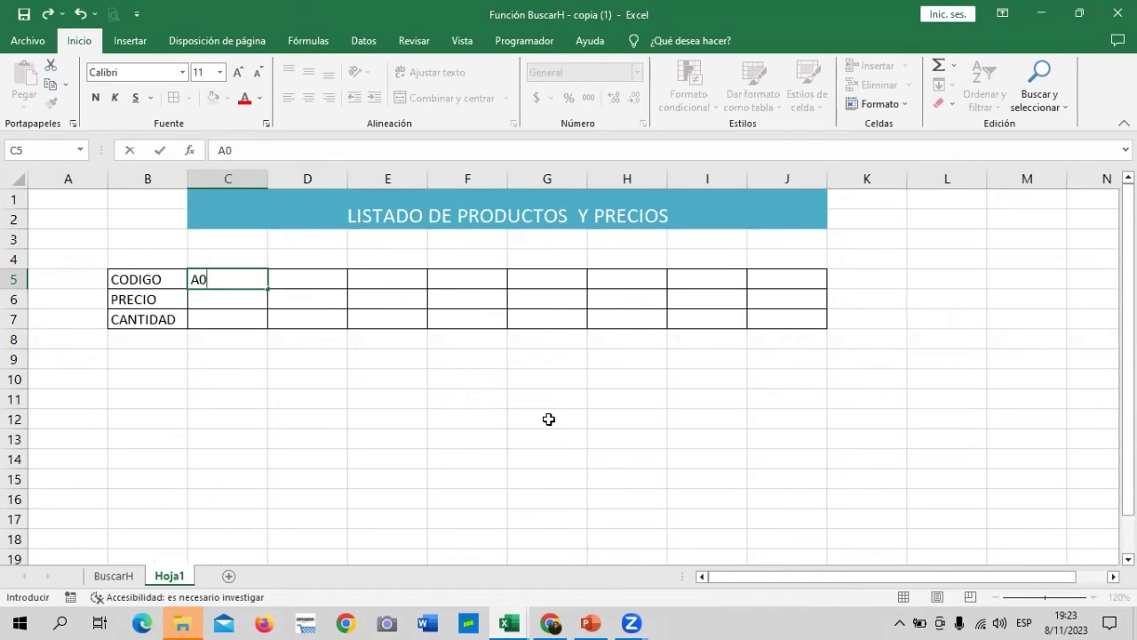
type("1")
left_click(574, 398)
left_click(425, 317)
left_click(334, 280)
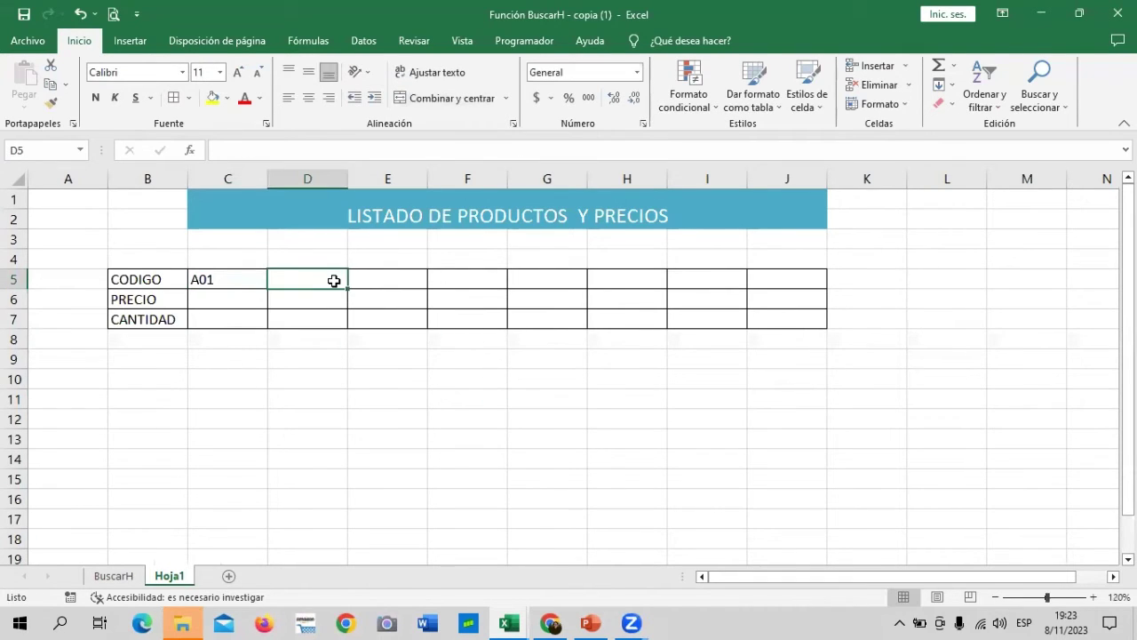
type("A02")
left_click(468, 419)
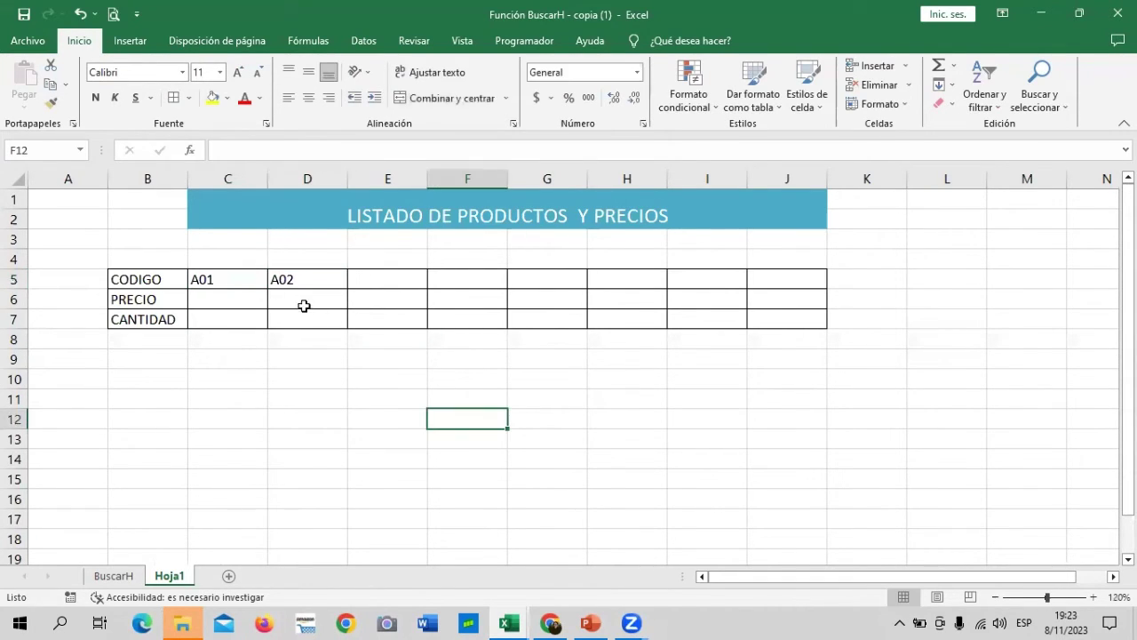
left_click_drag(257, 281, 802, 297)
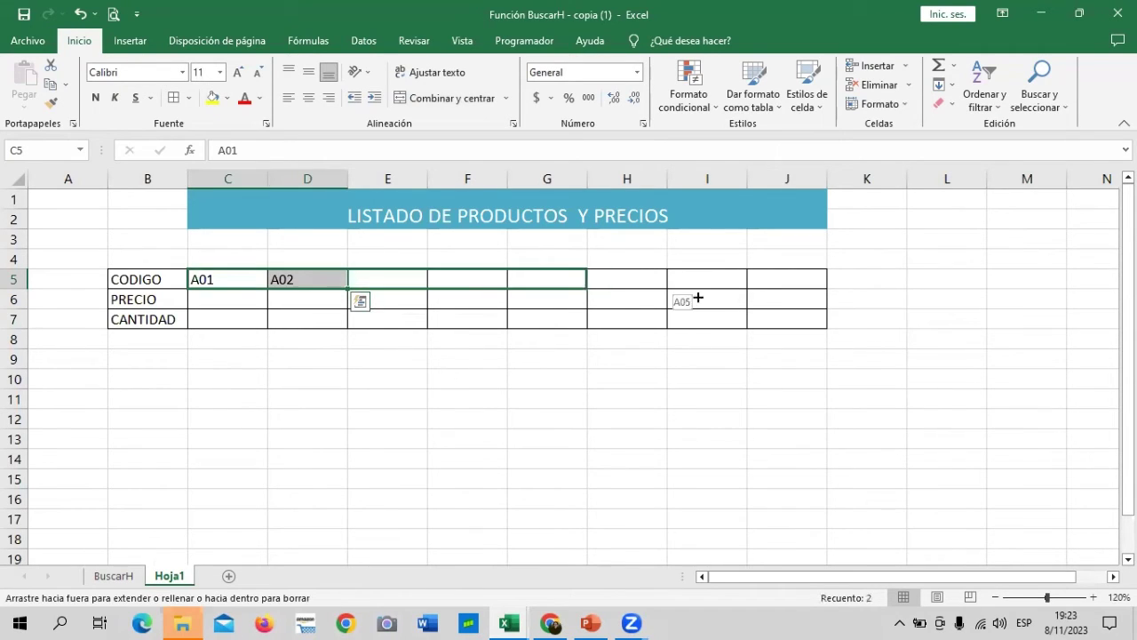
left_click(803, 406)
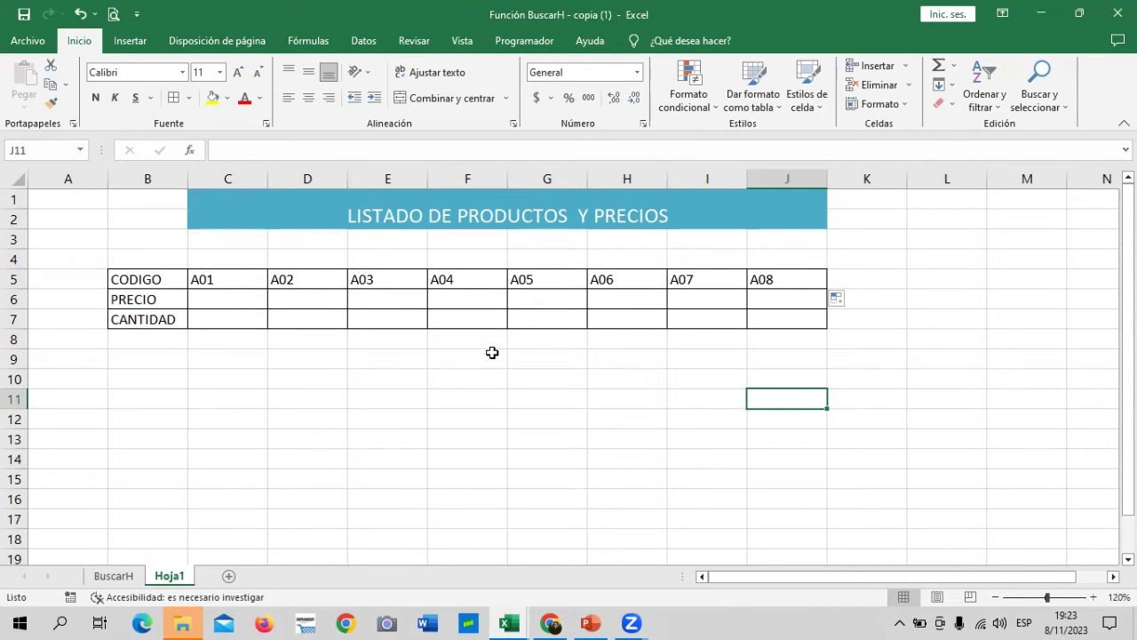
Step: Apply accounting currency format to the price row C6:J6
left_click(233, 298)
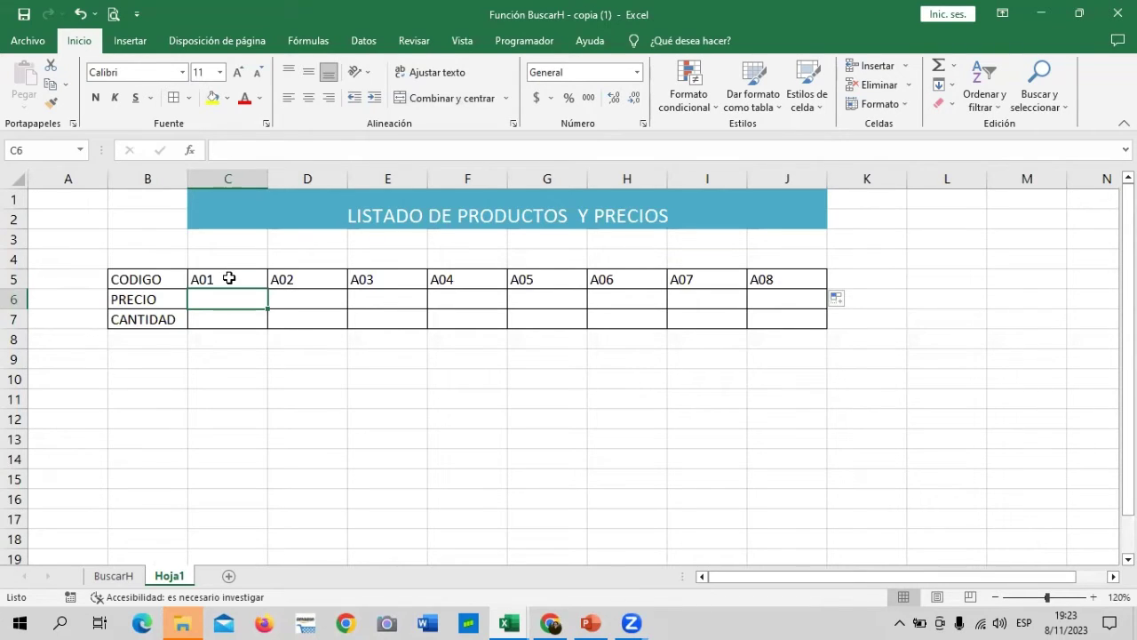
left_click_drag(229, 299, 787, 304)
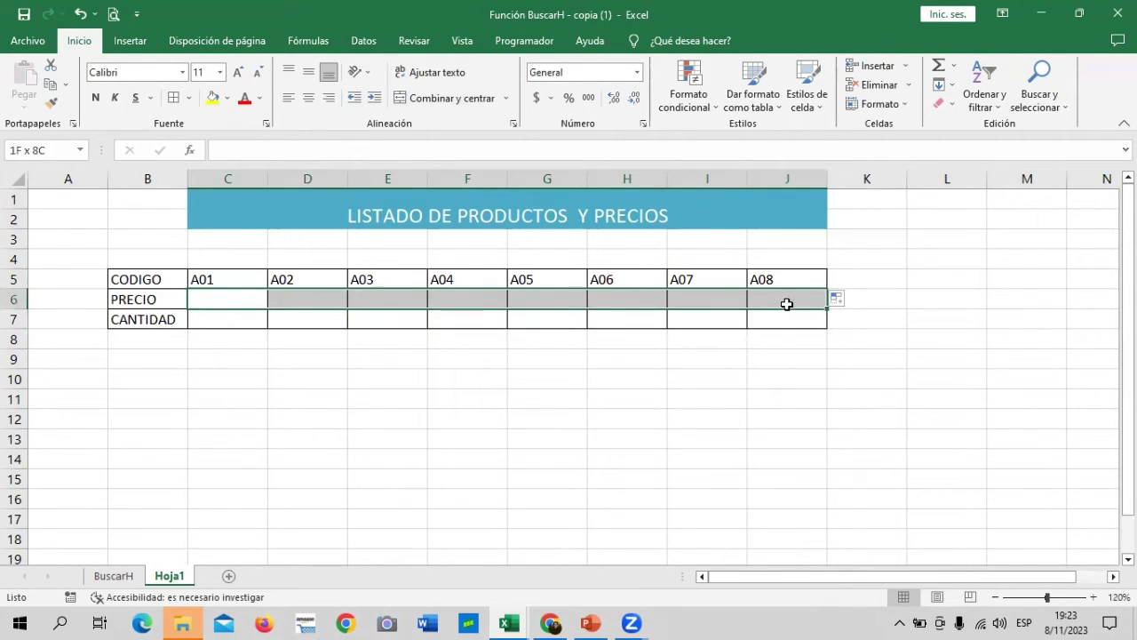
left_click(535, 98)
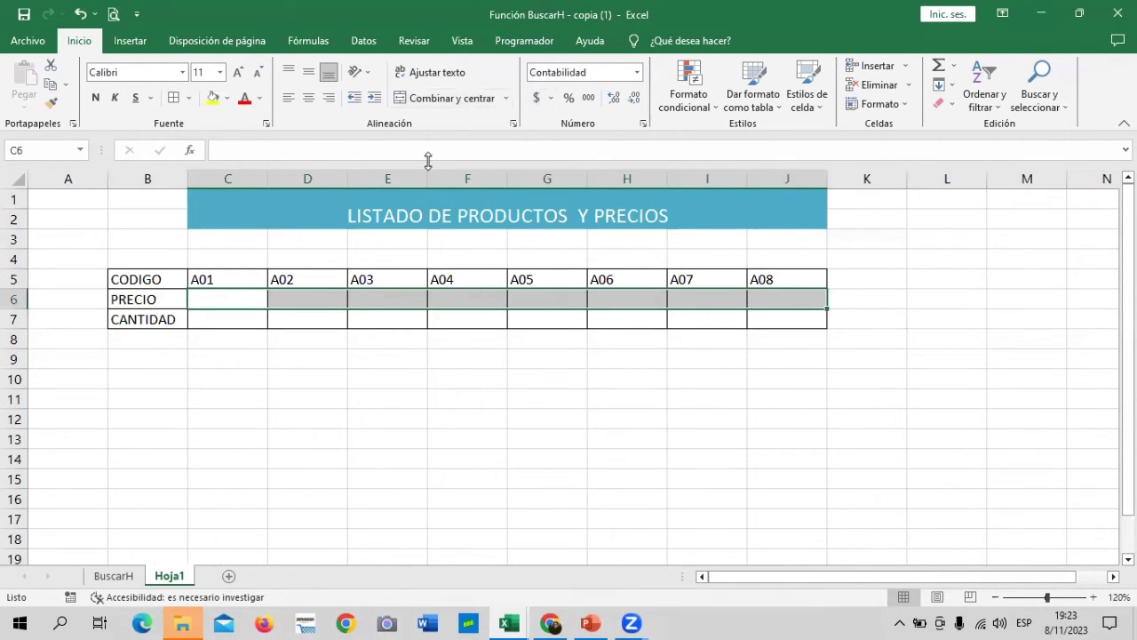
Step: Enter prices 5 and 10 and extend the series to $40.00 in J6
left_click(328, 406)
left_click(246, 301)
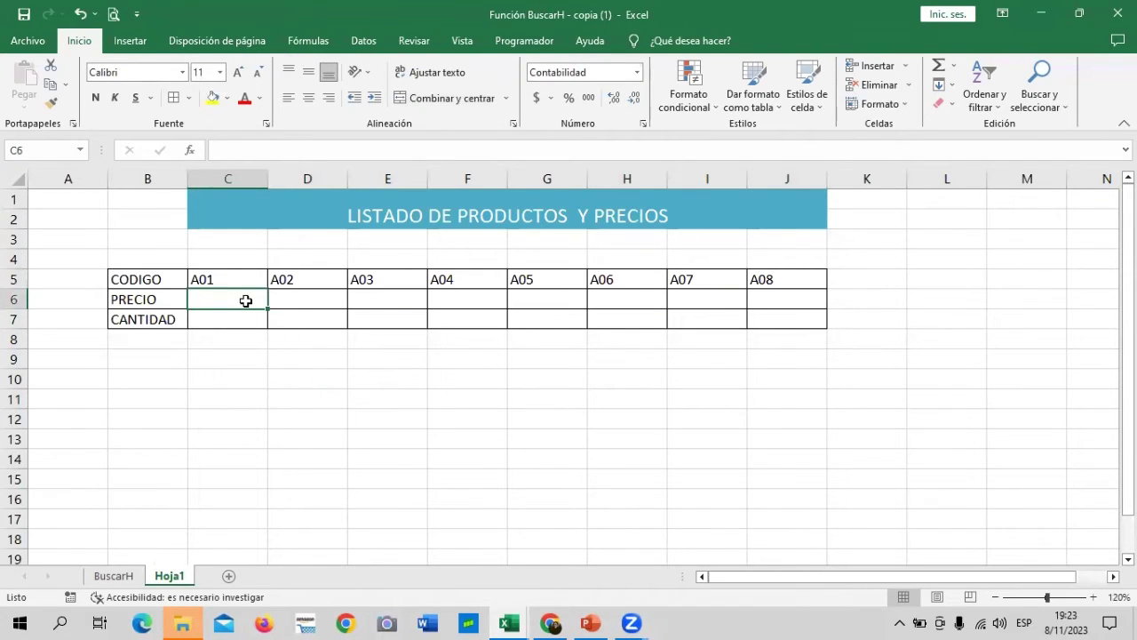
type("5")
key("Tab")
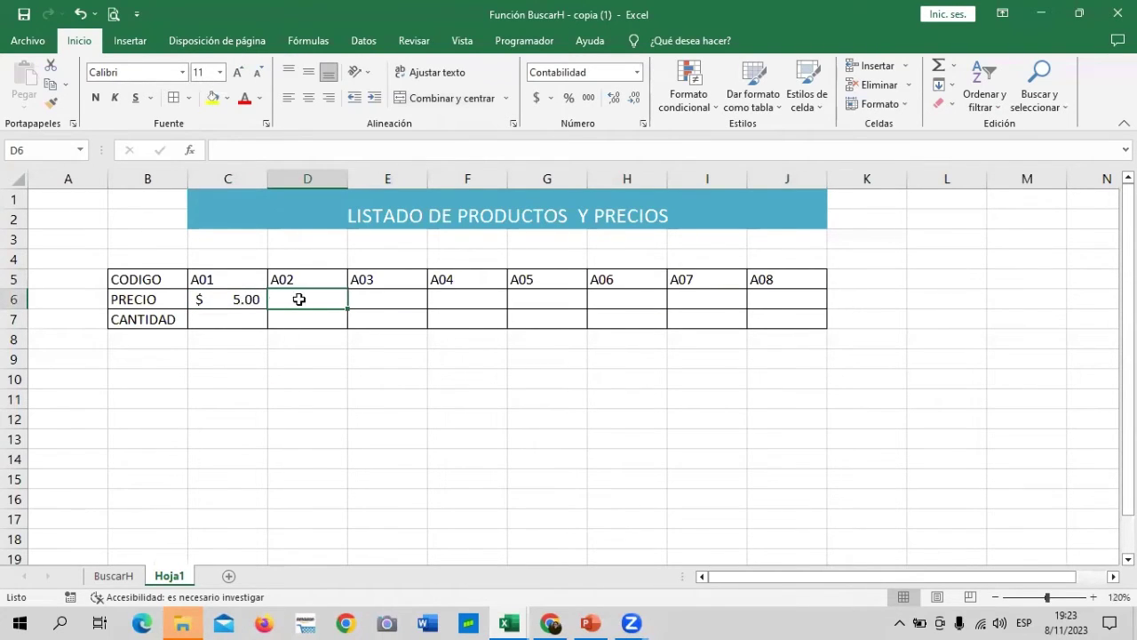
type("10")
left_click(417, 363)
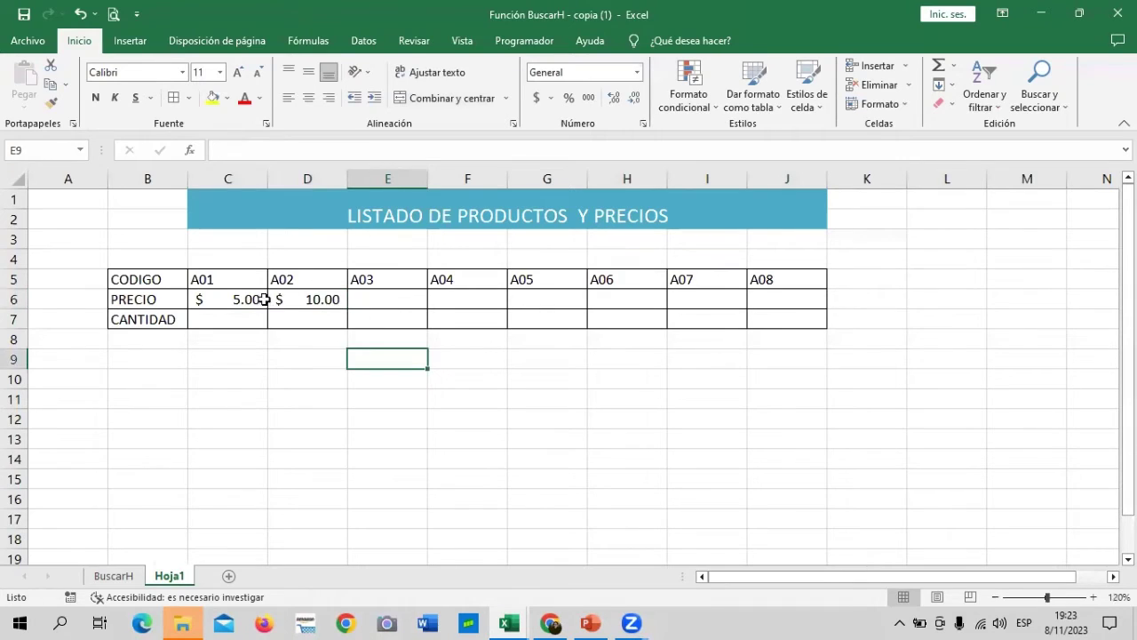
left_click_drag(265, 300, 802, 308)
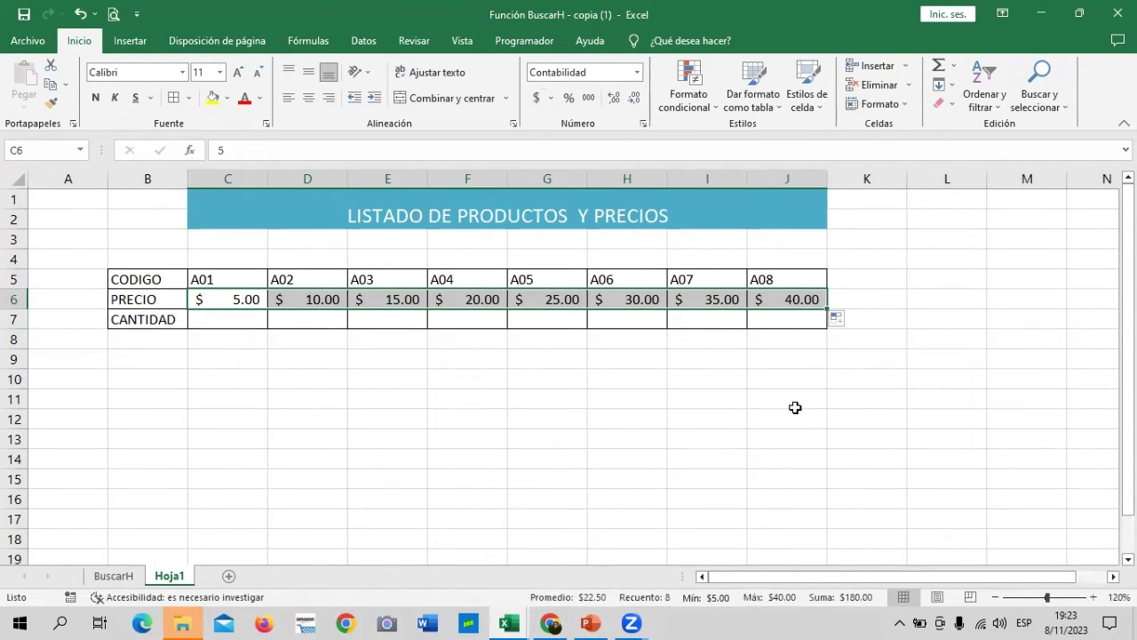
Step: Enter quantities 3 and 6 in C7:D7 and extend the series to 24 in J7
left_click(395, 458)
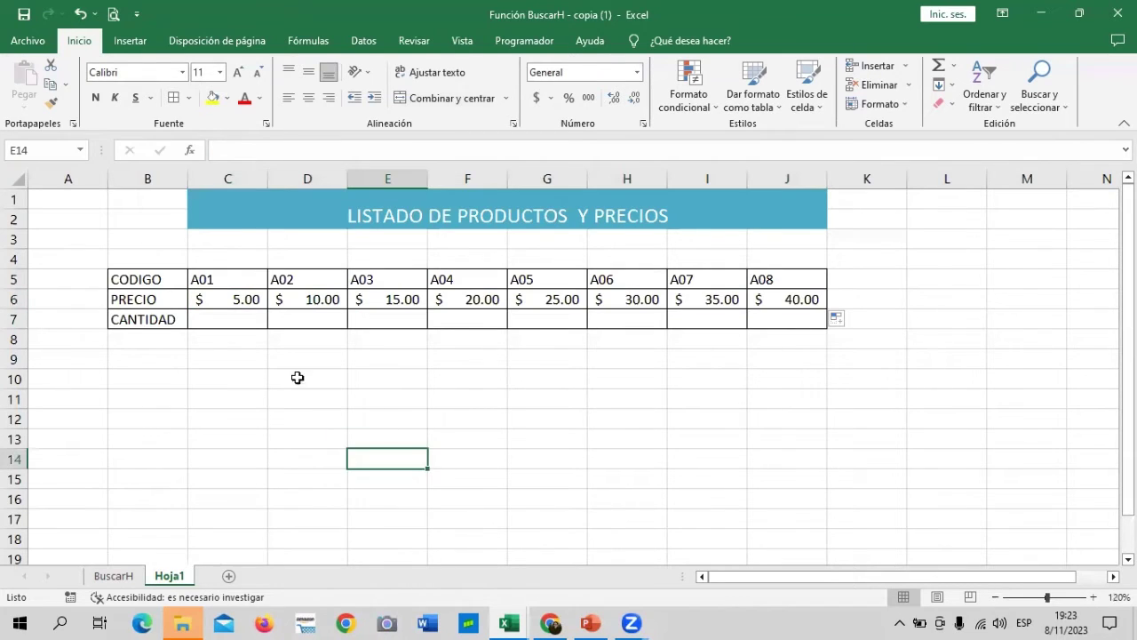
left_click(220, 313)
type("3")
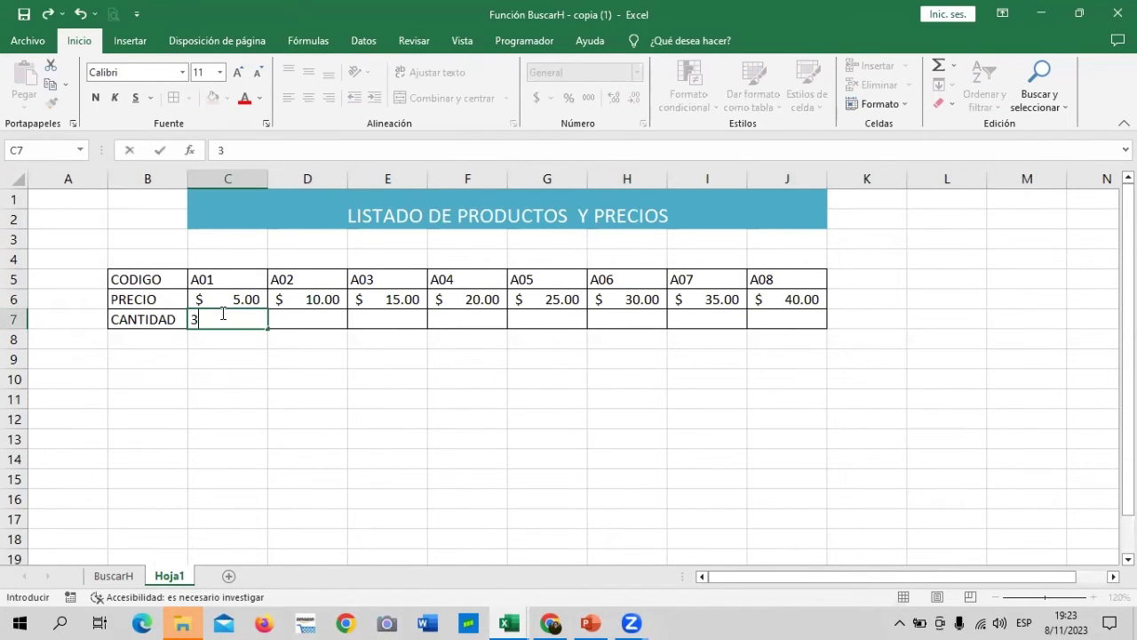
key("Tab")
type("6")
key("Tab")
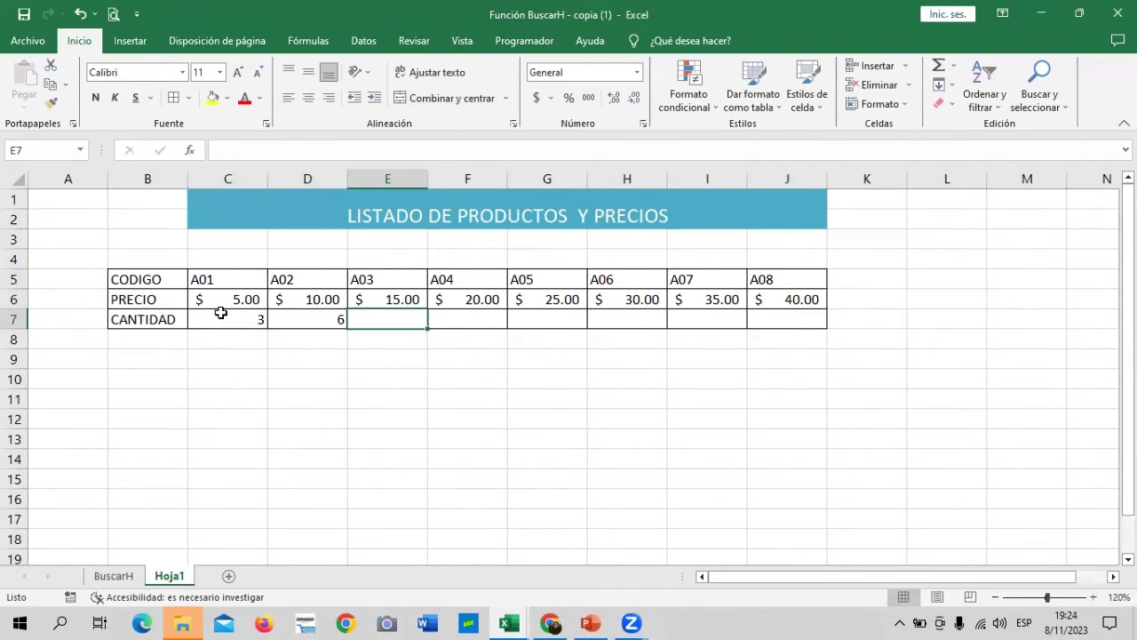
left_click_drag(233, 318, 331, 320)
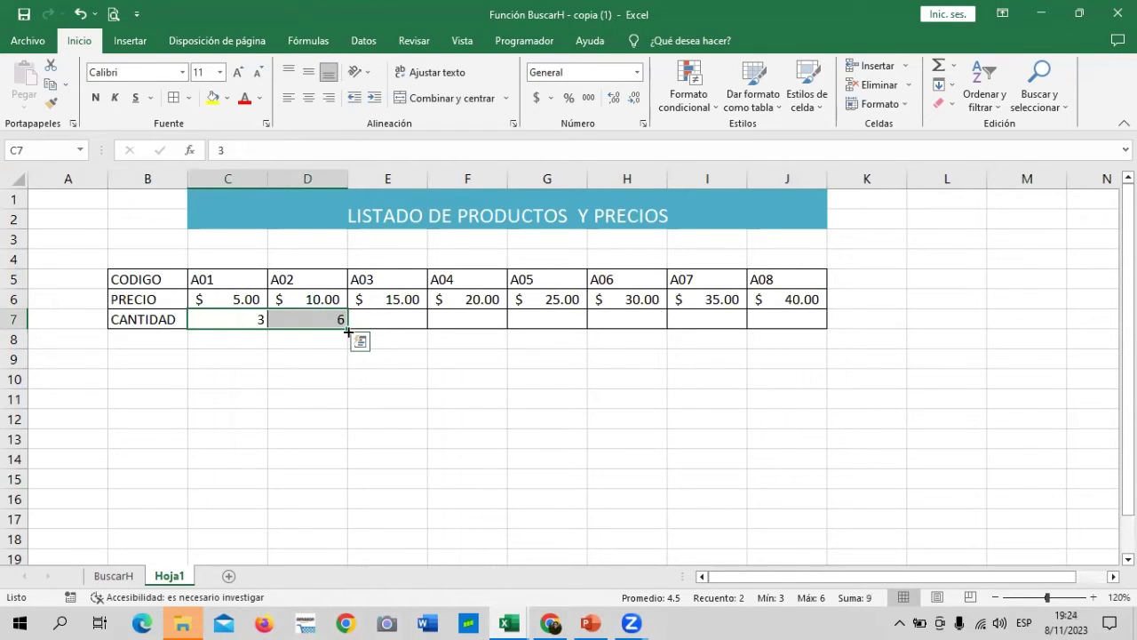
left_click_drag(347, 330, 817, 330)
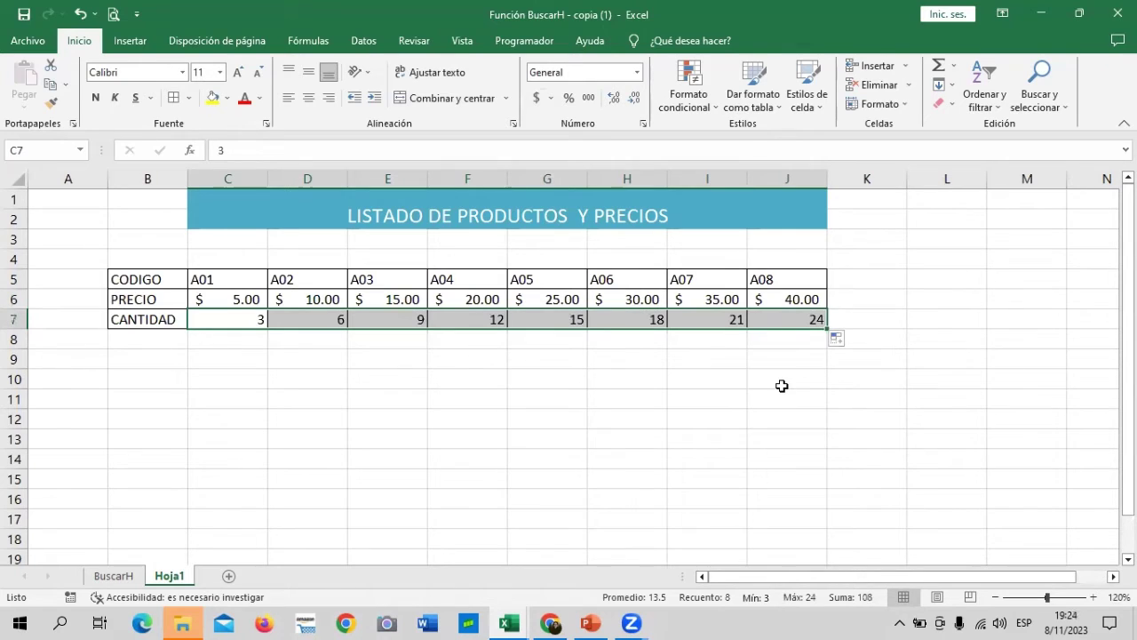
left_click(318, 435)
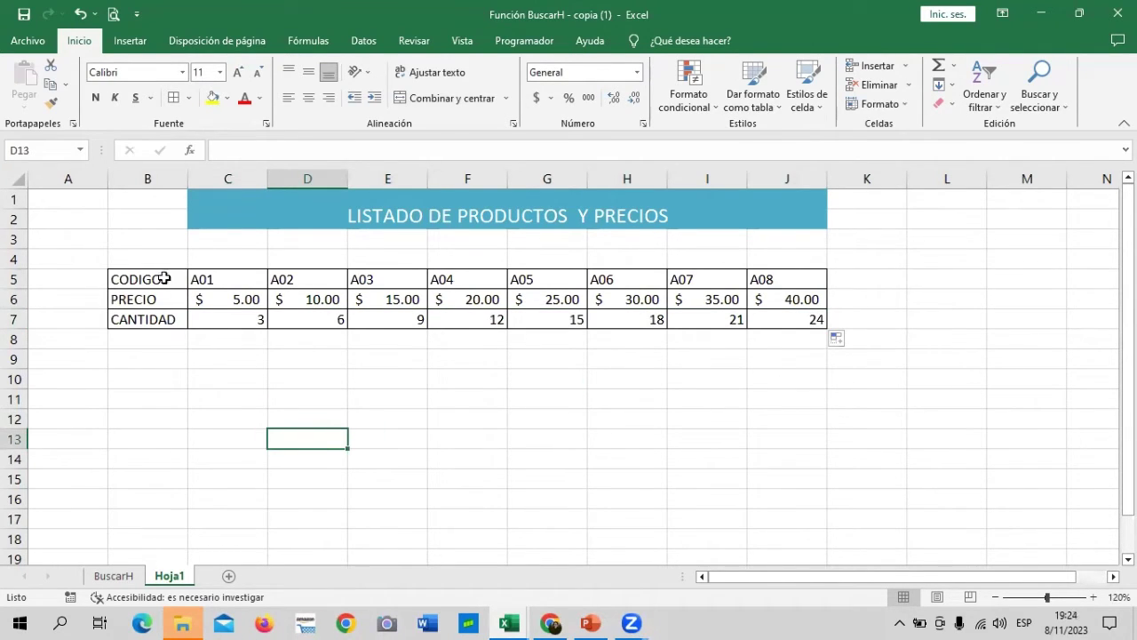
Step: Apply the Énfasis6 orange accent style to the CODIGO, PRECIO and CANTIDAD labels in B5:B7
left_click_drag(165, 277, 164, 317)
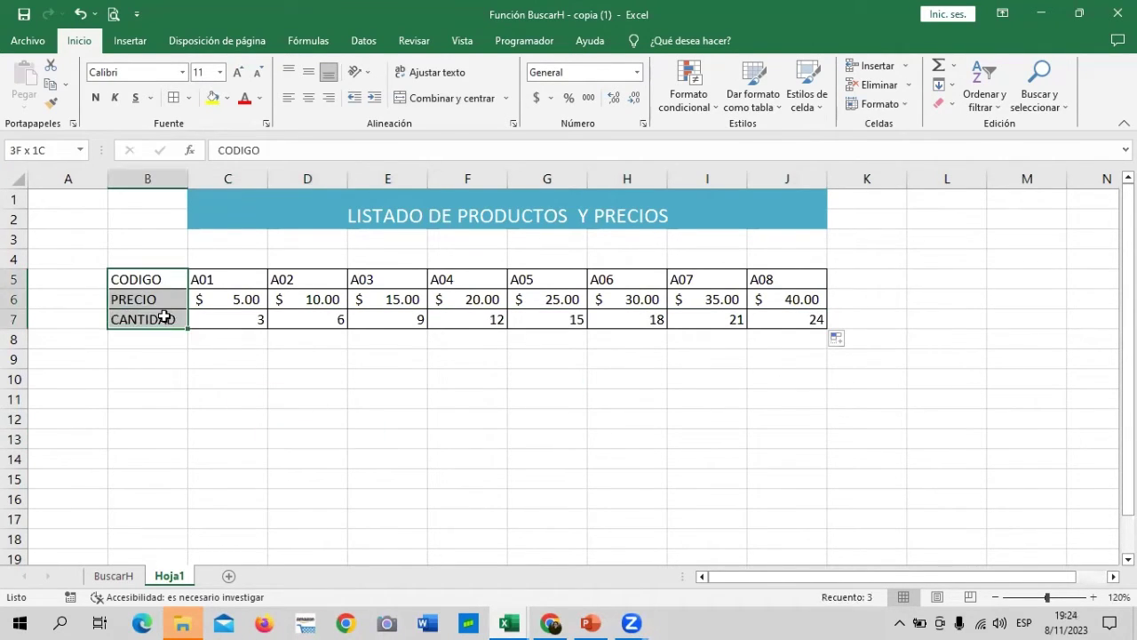
left_click(807, 89)
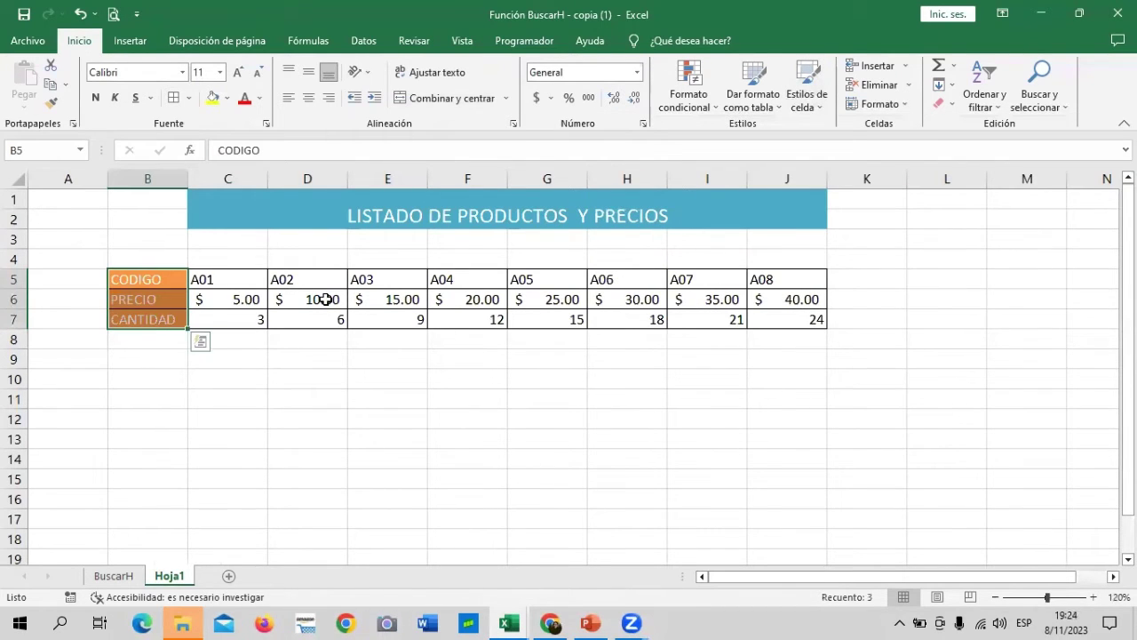
left_click(360, 415)
Step: Centre the product codes A01–A08 in C5:J5 and the CODIGO–CANTIDAD labels
left_click_drag(232, 283, 771, 281)
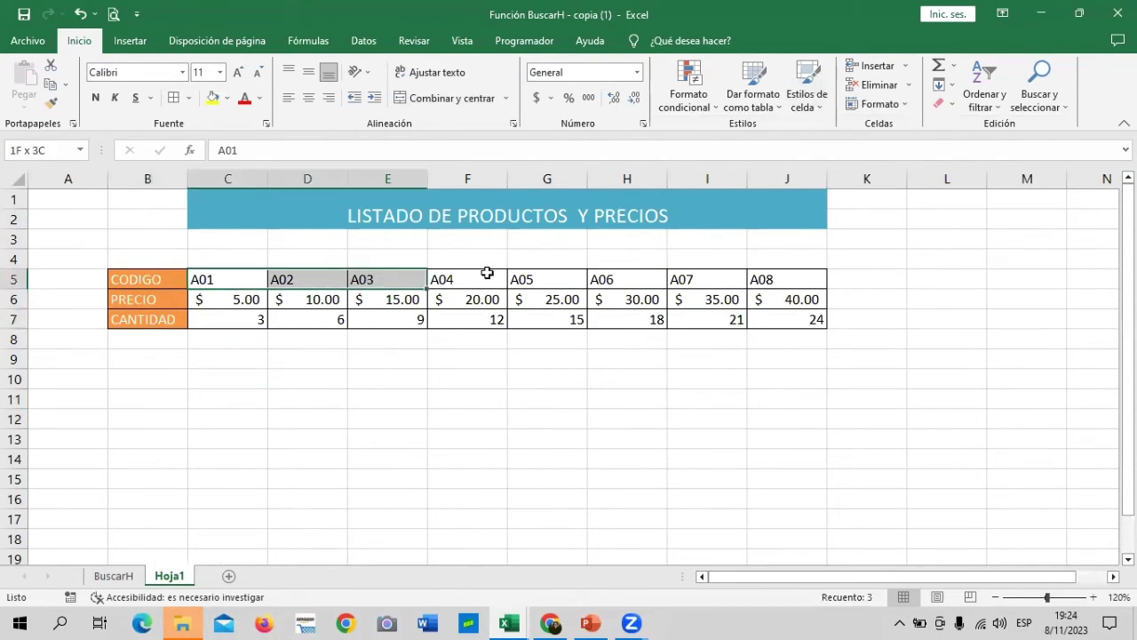
left_click(308, 98)
left_click(388, 418)
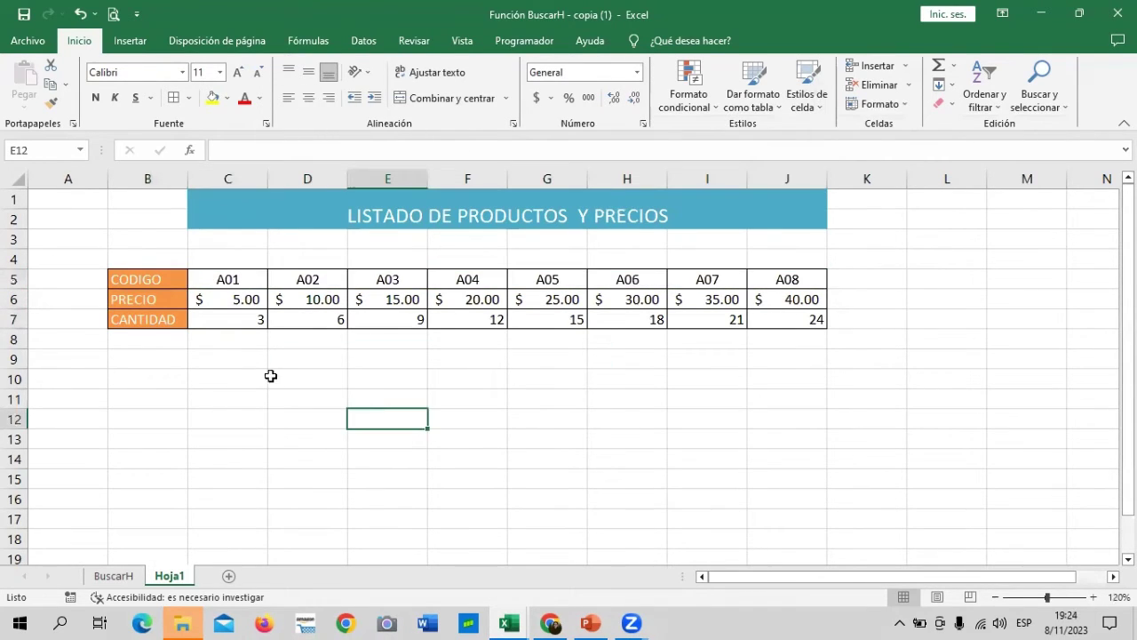
left_click(223, 303)
left_click_drag(161, 281, 167, 320)
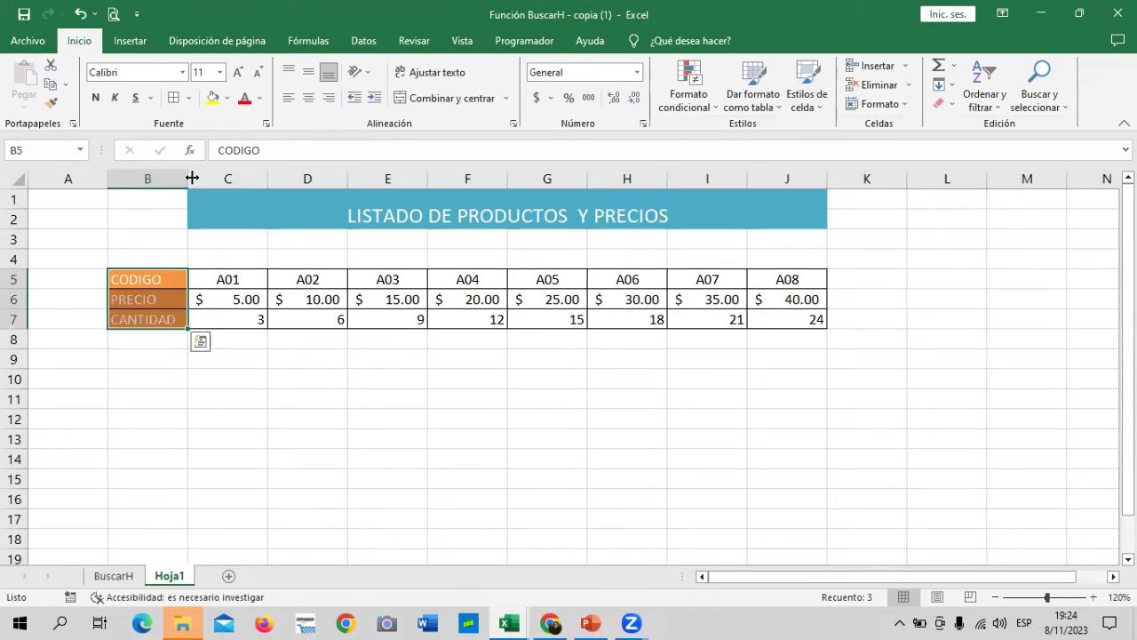
left_click(308, 98)
left_click(338, 433)
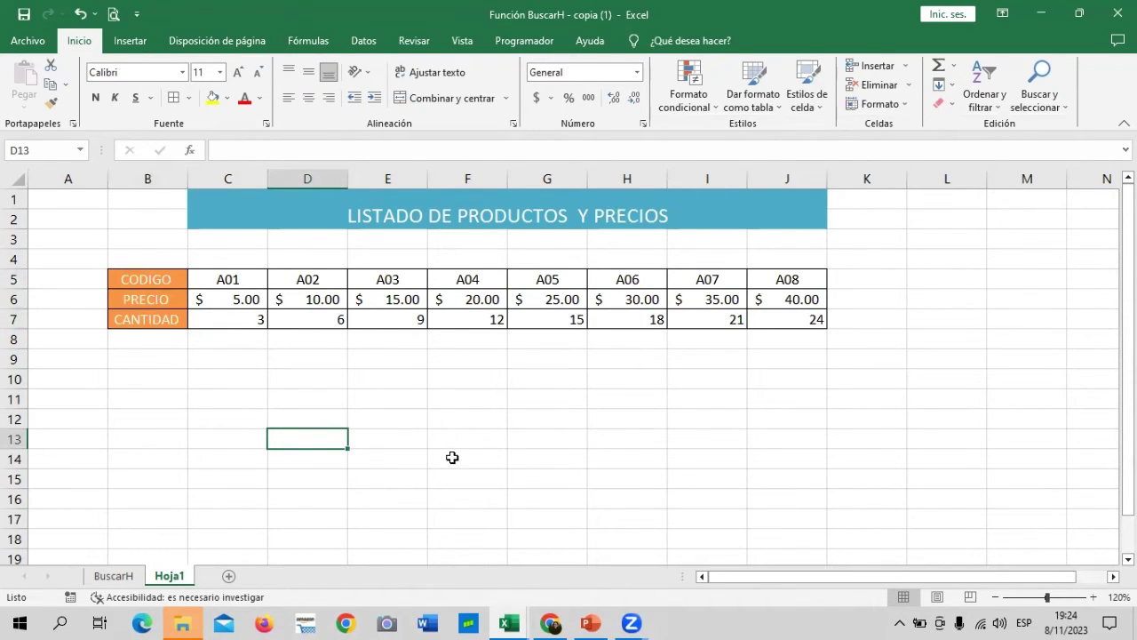
left_click(547, 459)
left_click(227, 377)
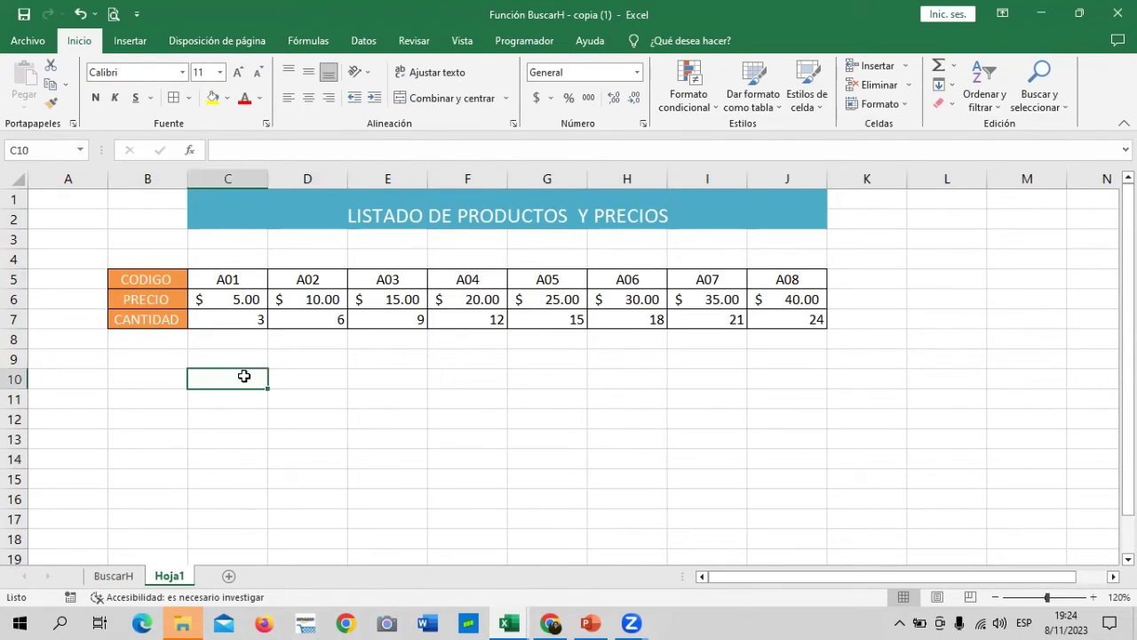
Step: Type the headings CODIGO, PRECIO, TOTALES, IVA and TOTAL into C10 through G10
type("CODIGO")
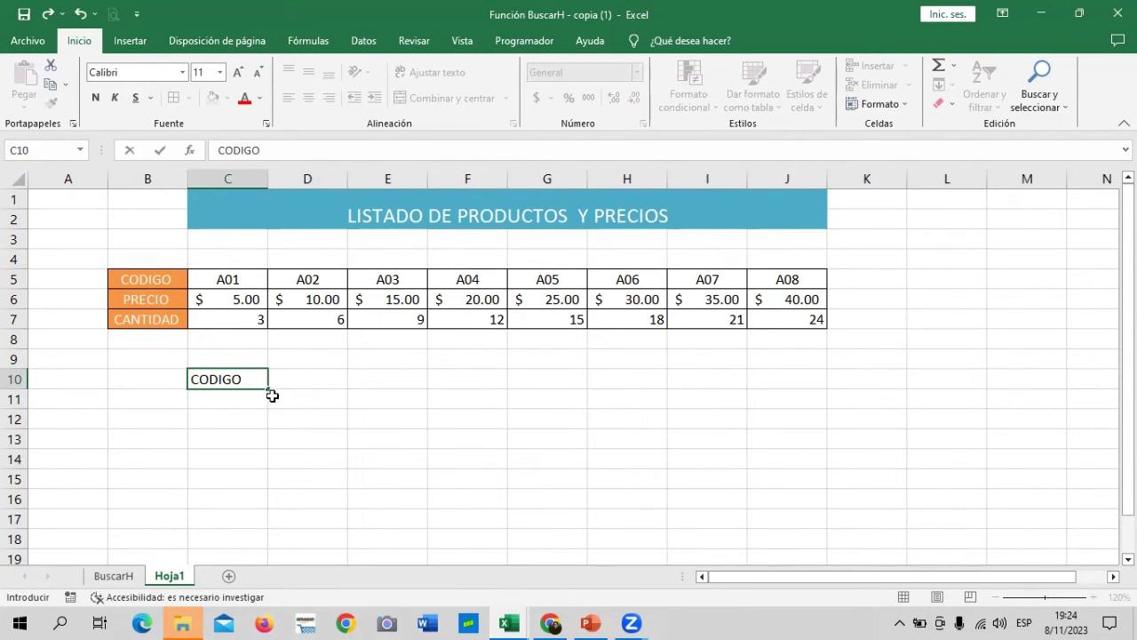
left_click(306, 373)
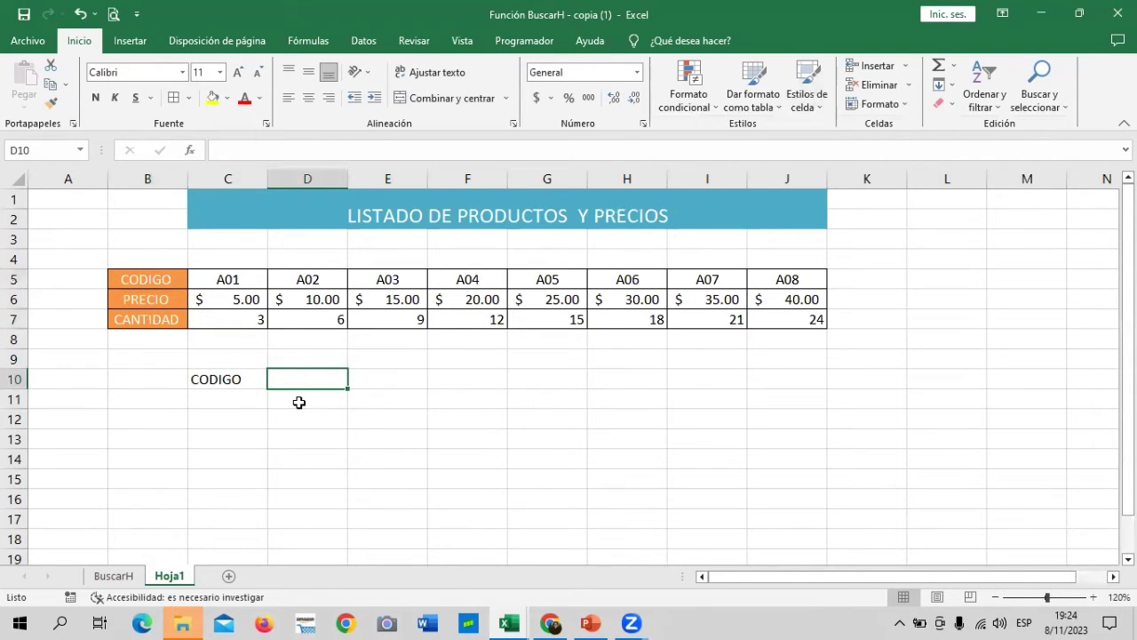
type("PRECI")
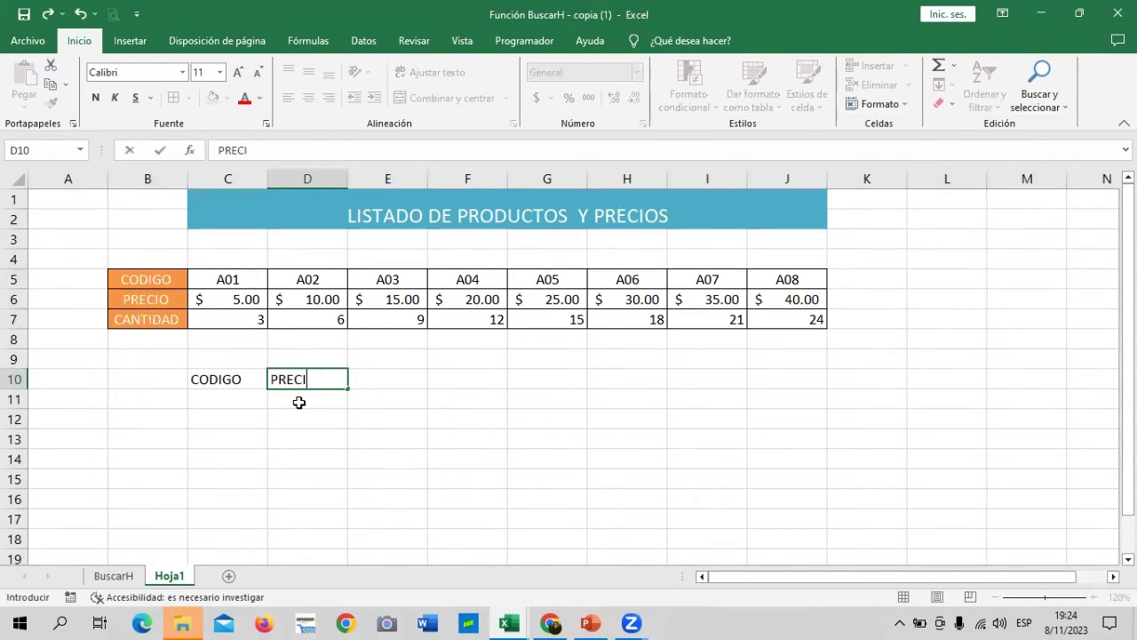
type("O")
key("Tab")
key("Down")
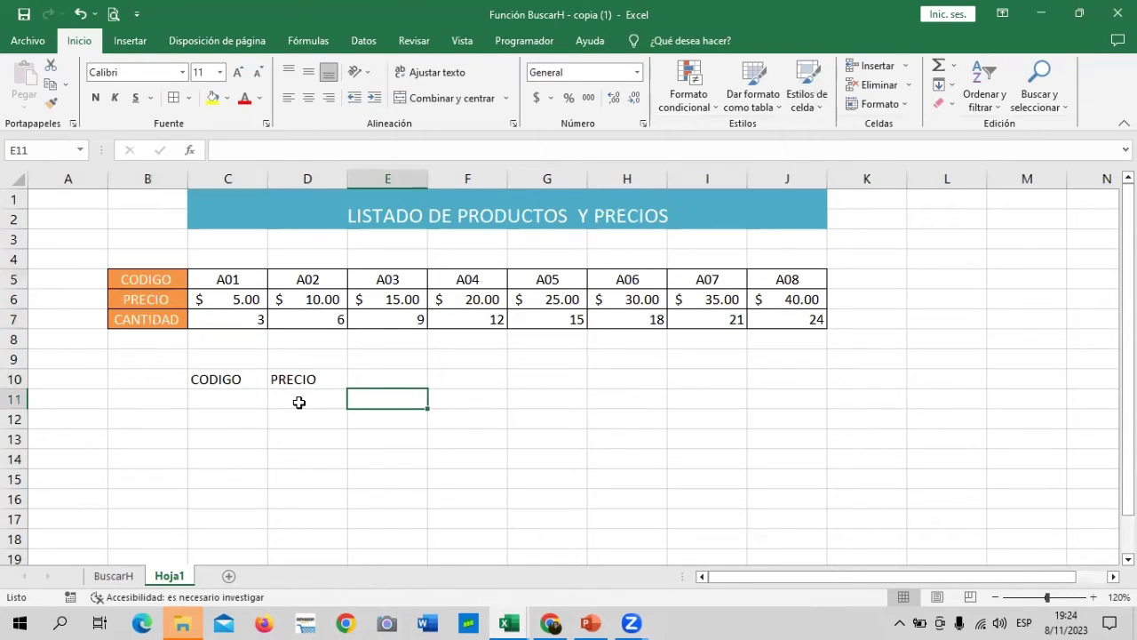
left_click(373, 380)
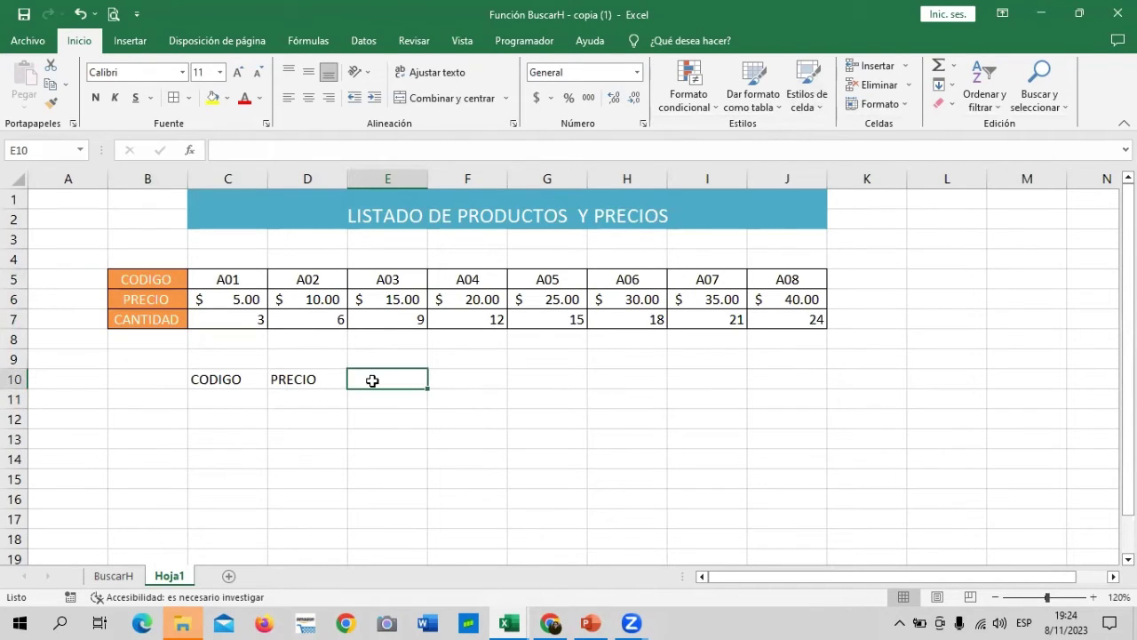
type("TOT")
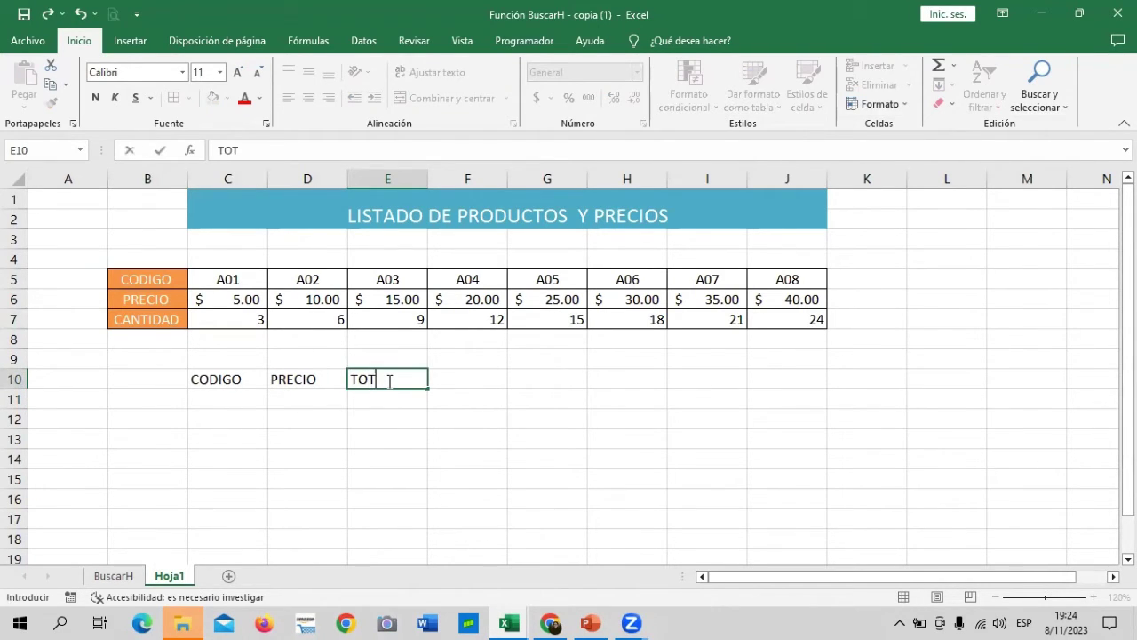
type("ALES")
key("Tab")
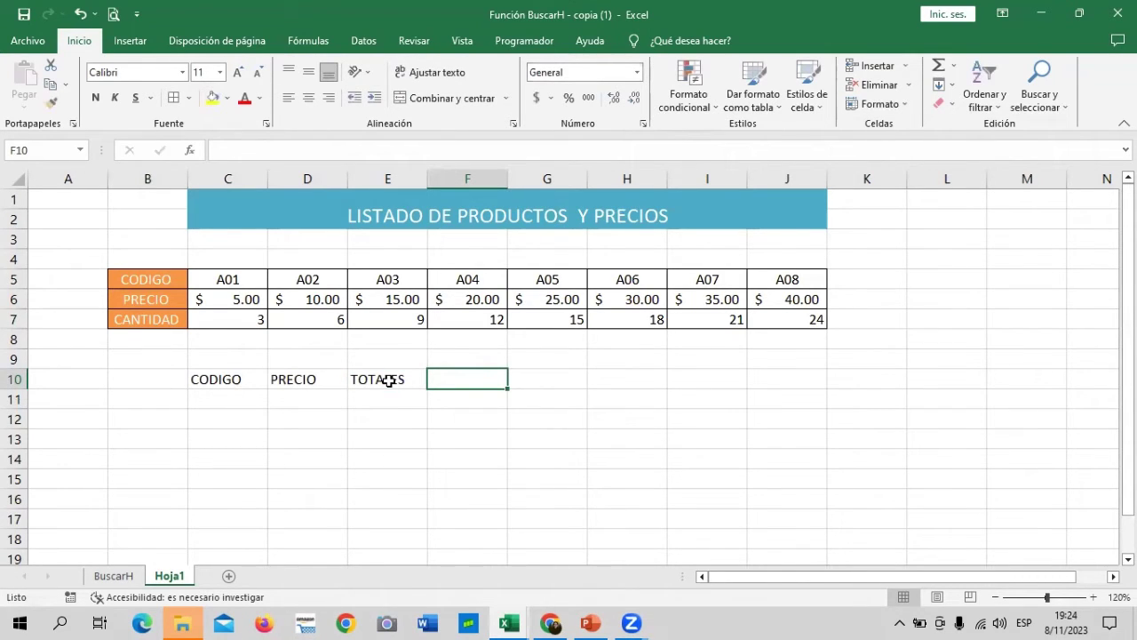
type("IV")
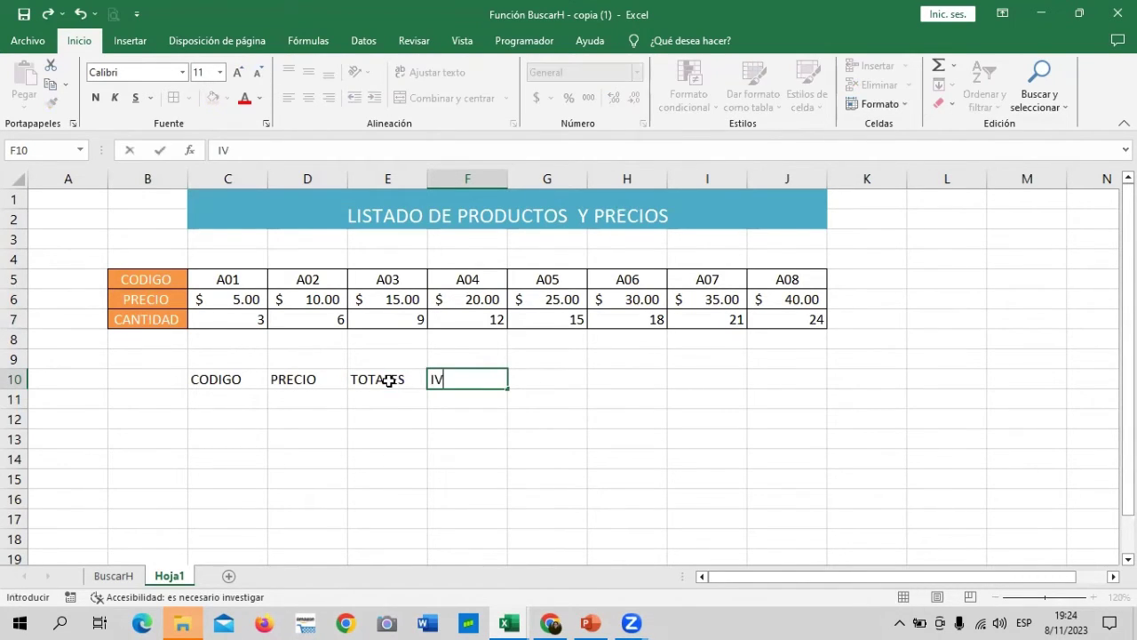
type("A")
key("Tab")
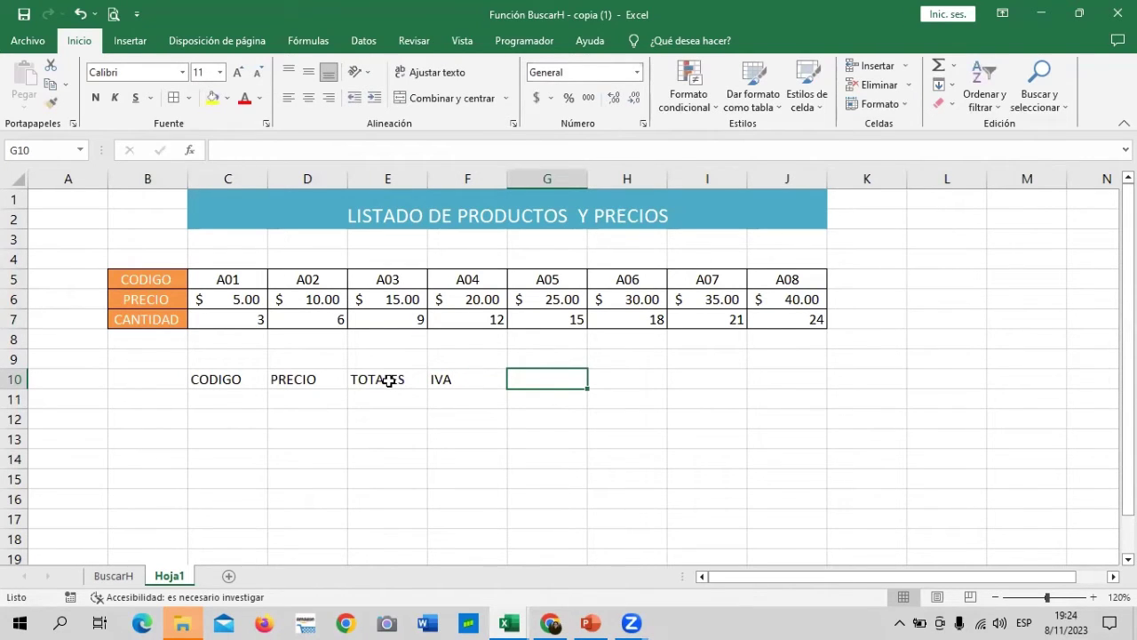
type("TOTAL")
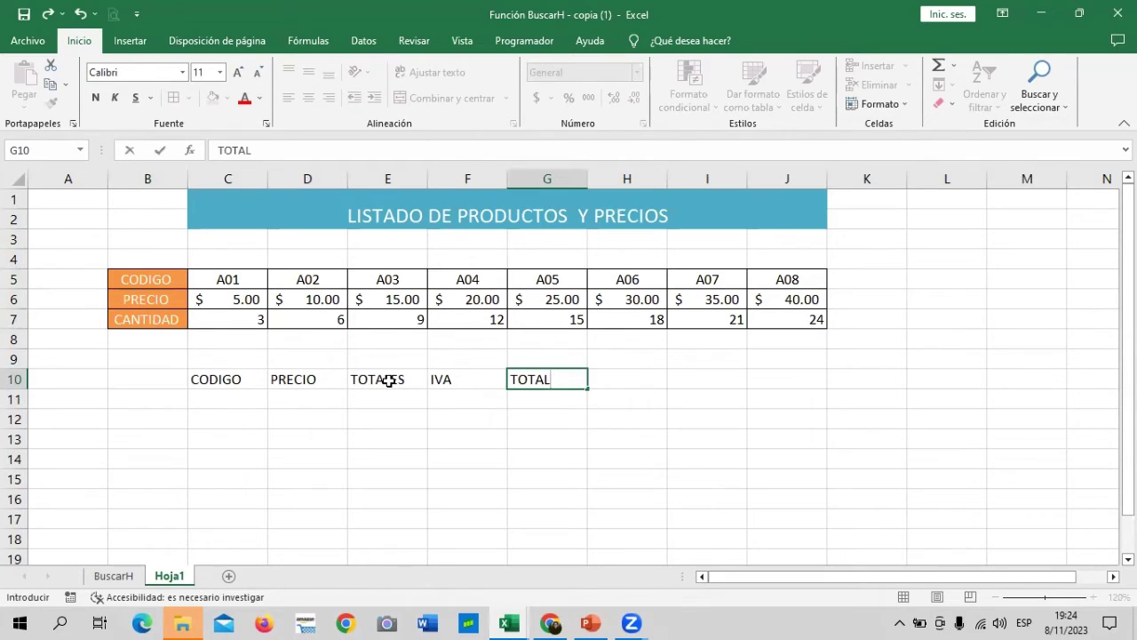
key("Return")
Step: Give C10:G11 all borders to outline the new table and its empty row
left_click(327, 447)
left_click_drag(241, 381, 549, 404)
left_click(174, 97)
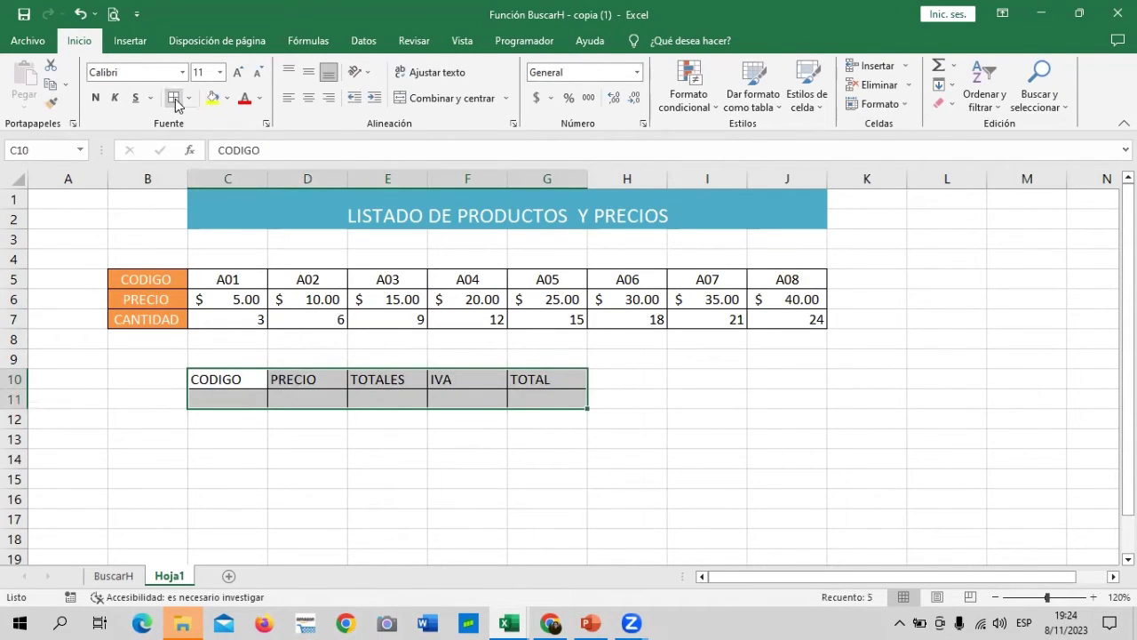
left_click(490, 496)
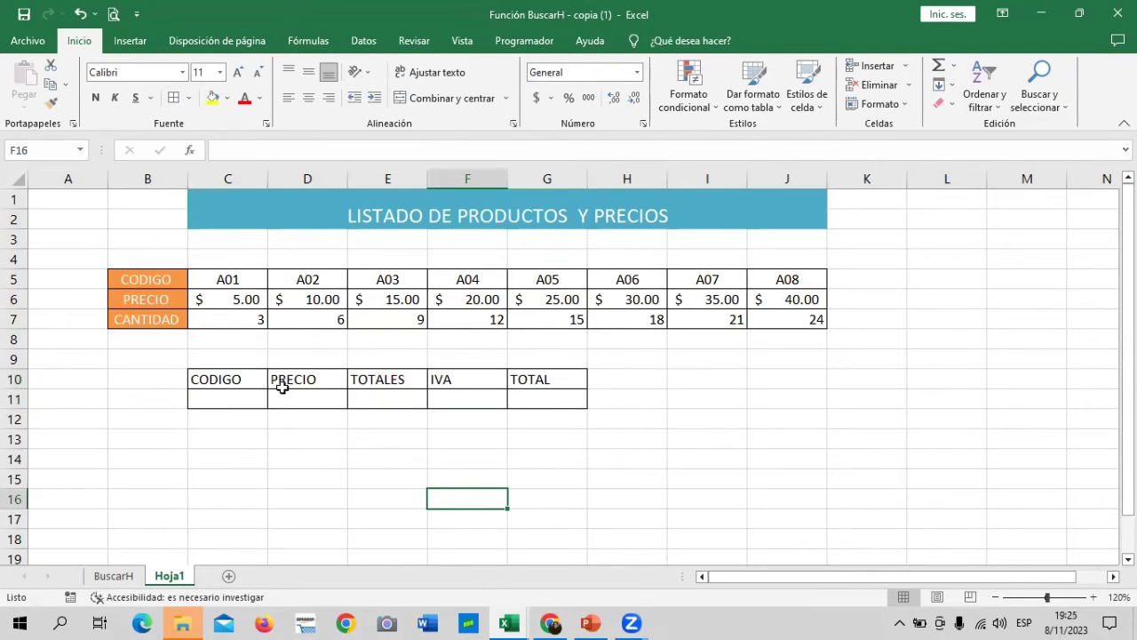
Step: Apply the Énfasis6 orange accent style to headings C10:G10 and centre them
left_click_drag(236, 379, 534, 381)
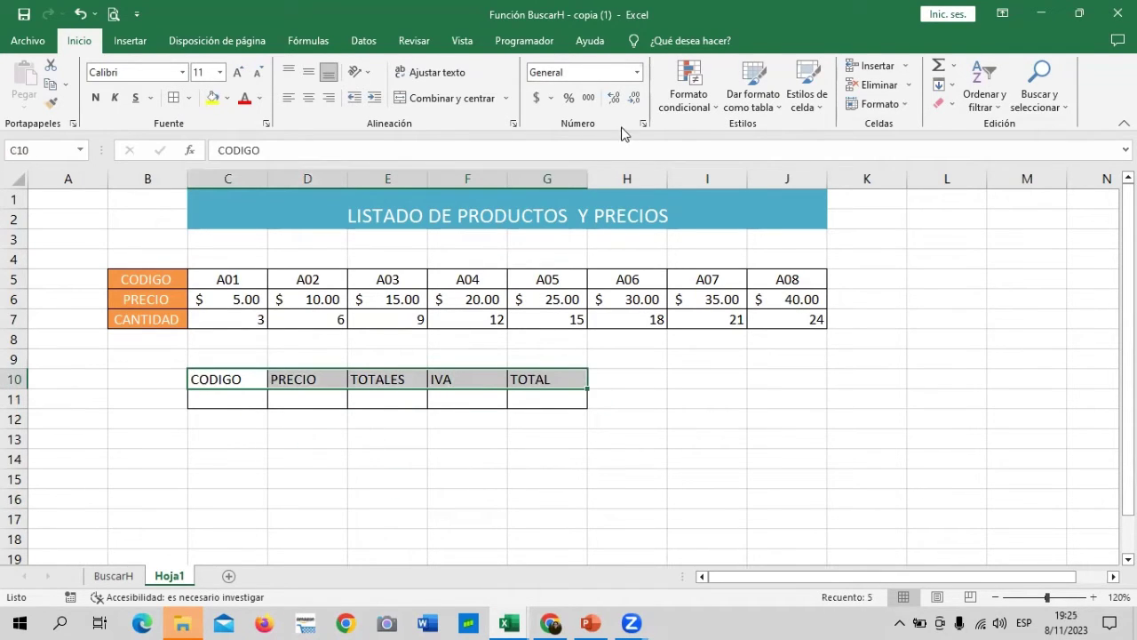
left_click(807, 96)
left_click(1082, 362)
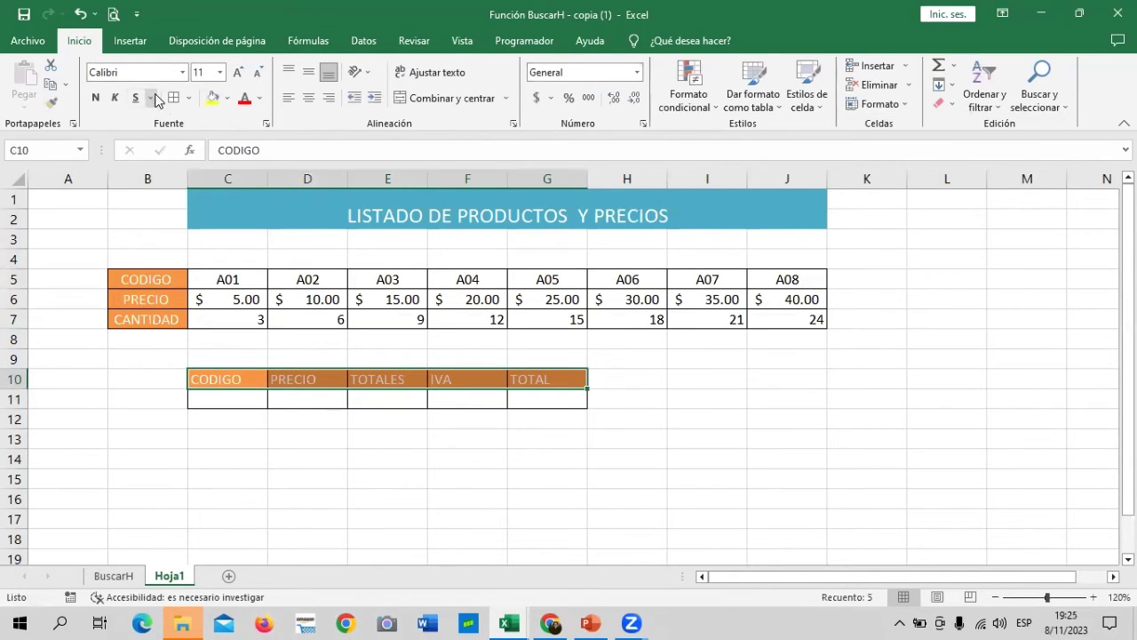
left_click(307, 98)
left_click(247, 402)
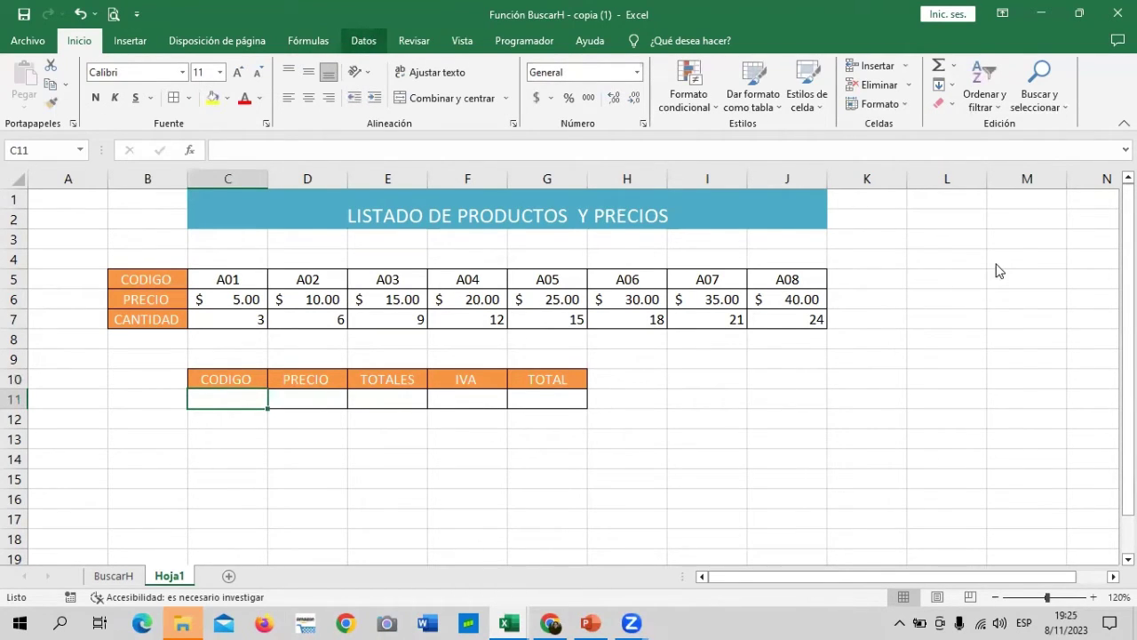
Step: Add a list data validation to C11 with source =$C$5:$J$5
left_click(363, 40)
left_click(666, 104)
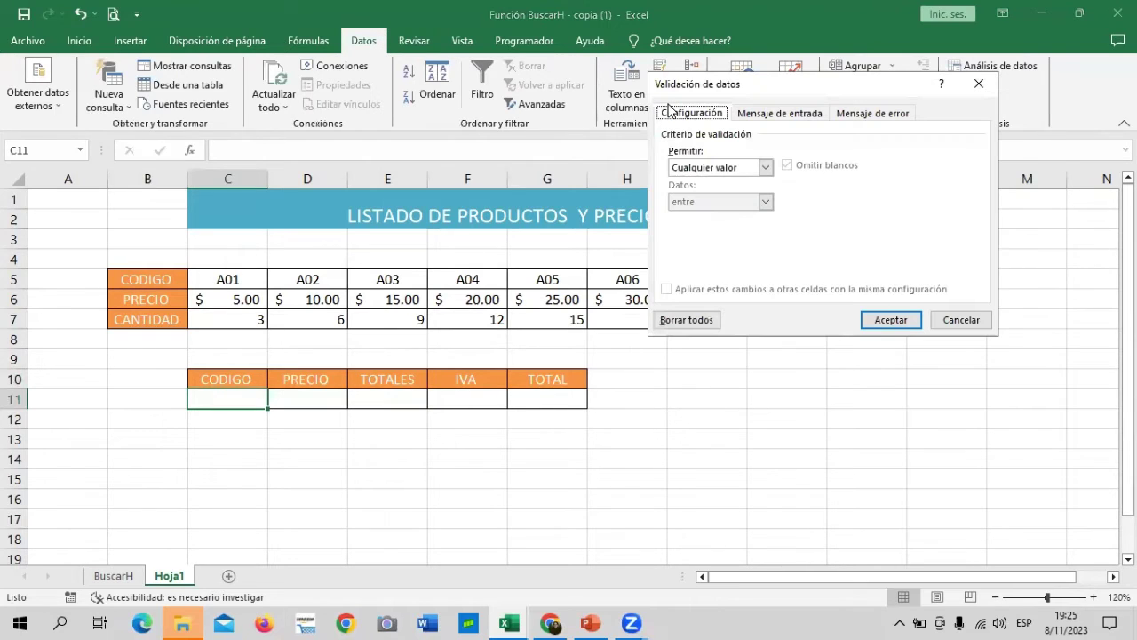
left_click(765, 167)
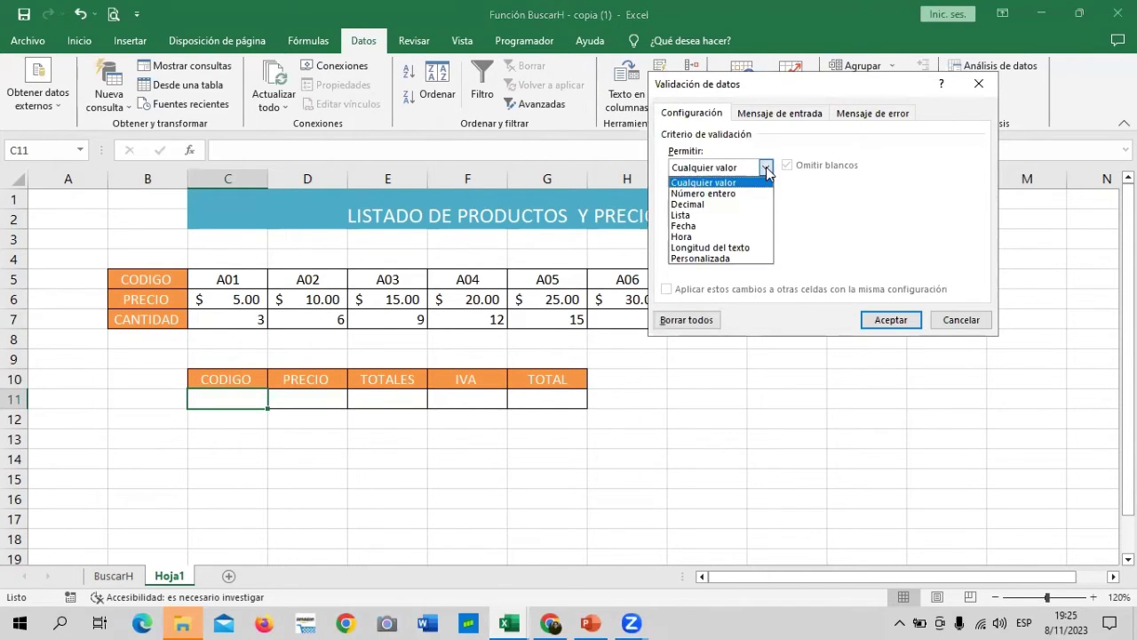
left_click(703, 215)
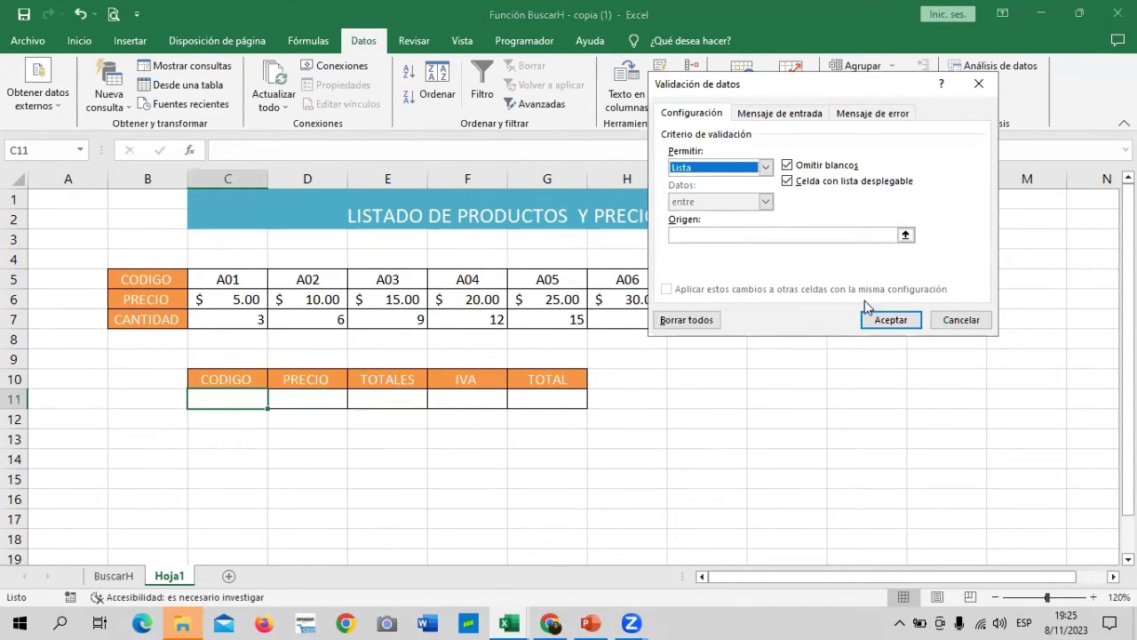
left_click(906, 235)
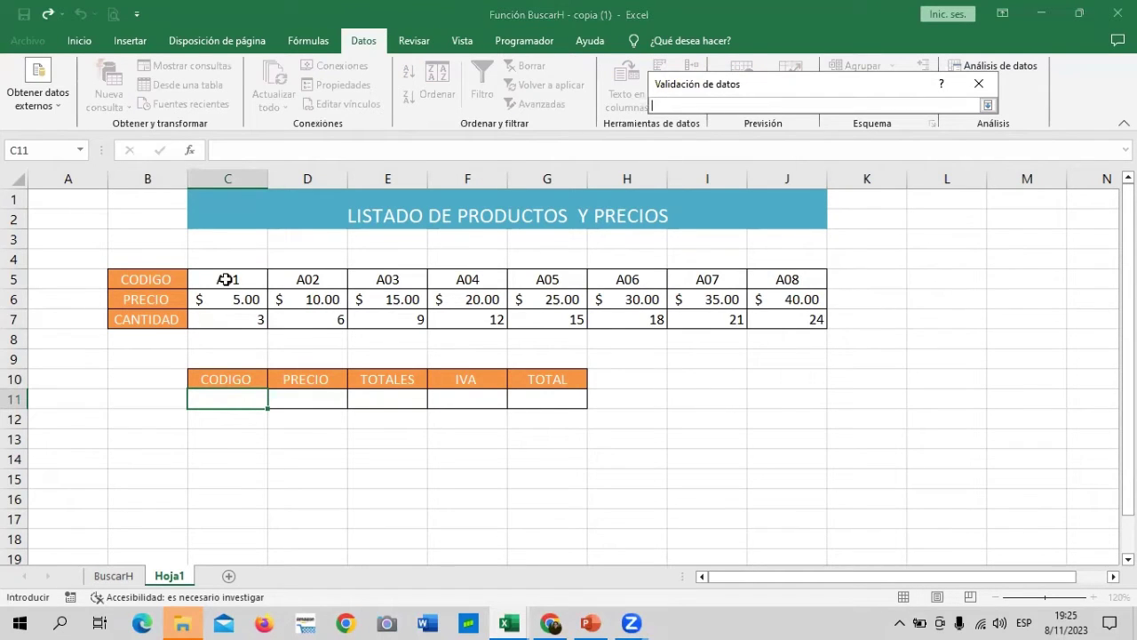
left_click_drag(227, 279, 787, 279)
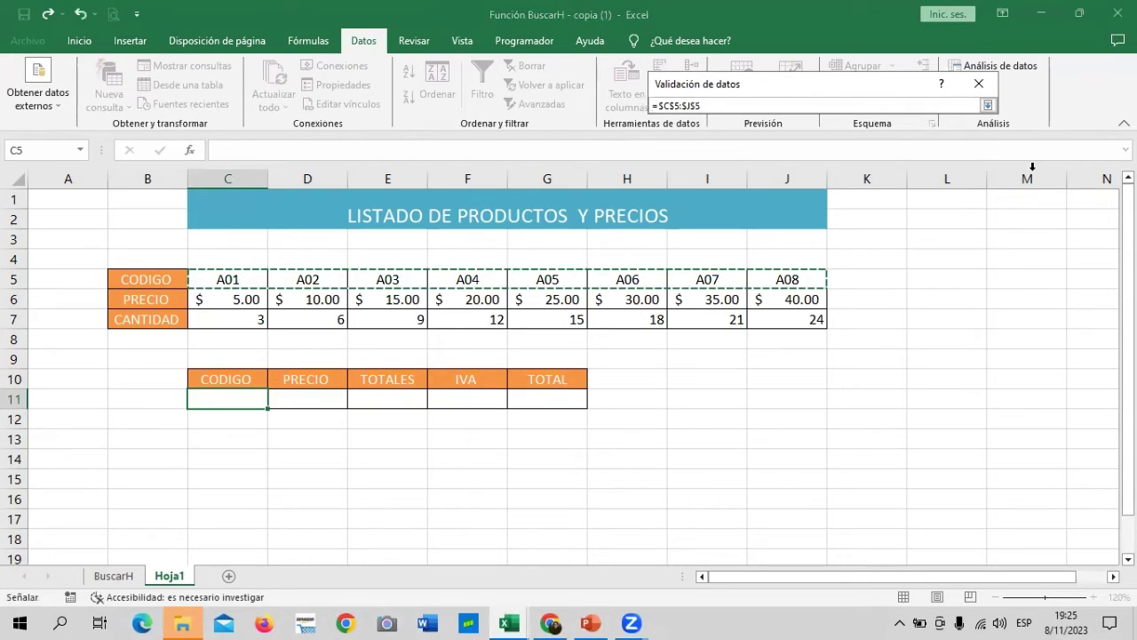
left_click(989, 107)
left_click(887, 322)
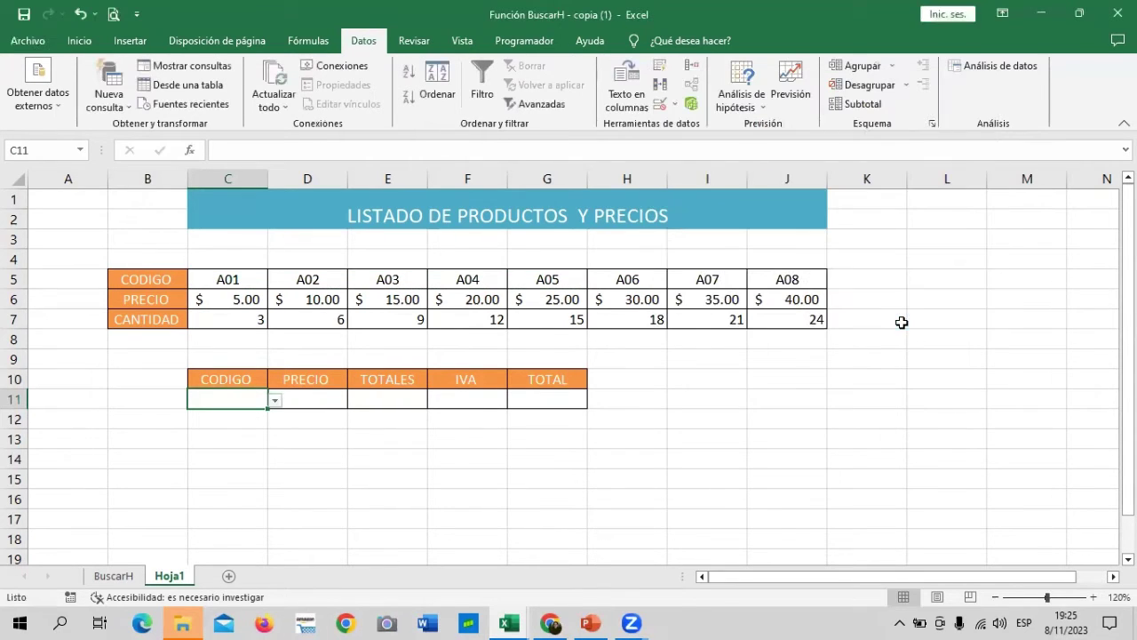
left_click(928, 340)
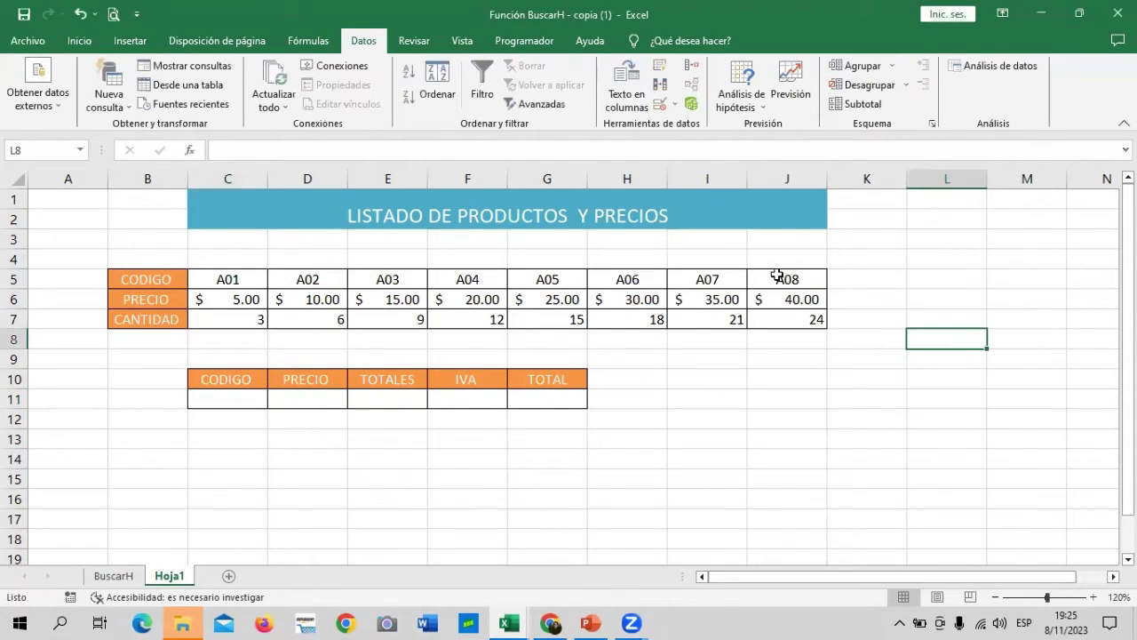
Step: Choose product code A05 from C11's dropdown list
left_click(235, 400)
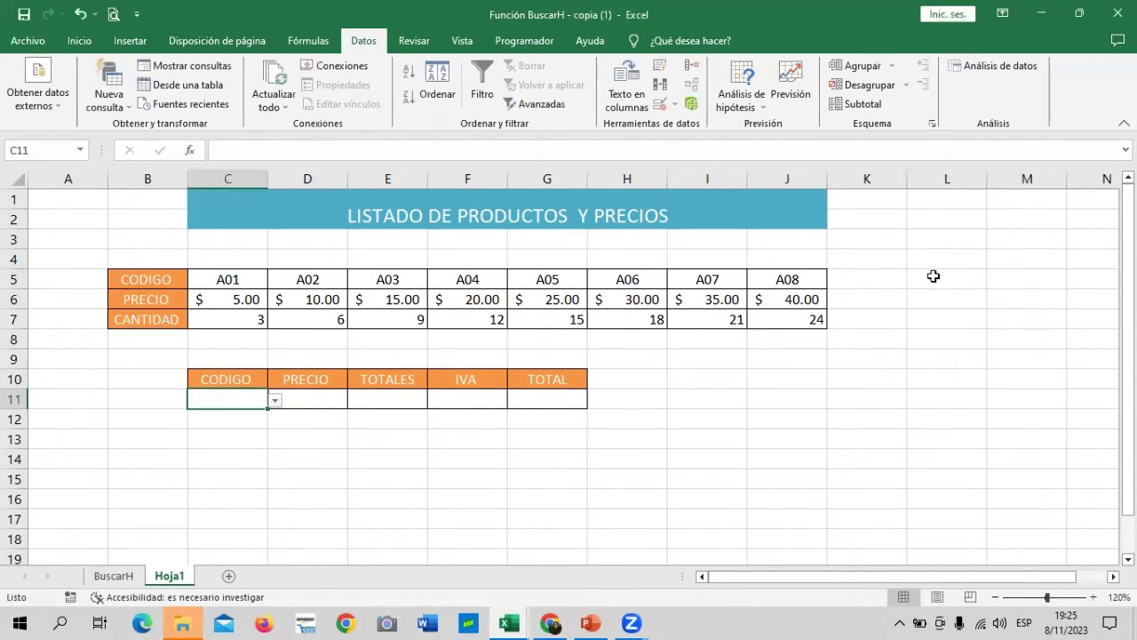
left_click(275, 400)
left_click(243, 443)
left_click(274, 400)
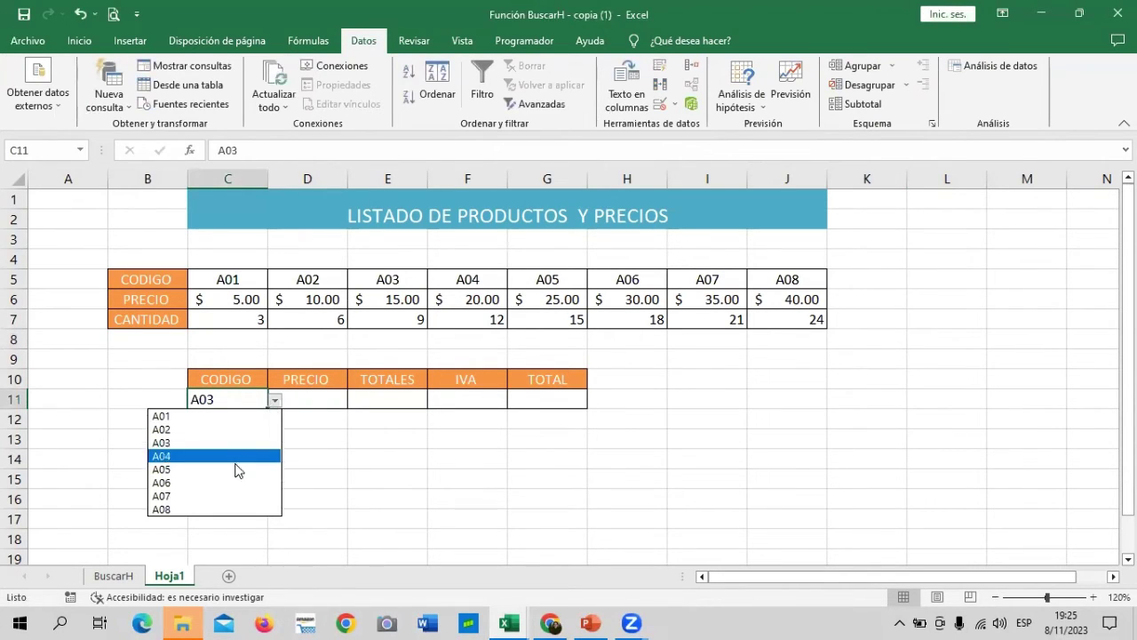
left_click(236, 469)
left_click(303, 400)
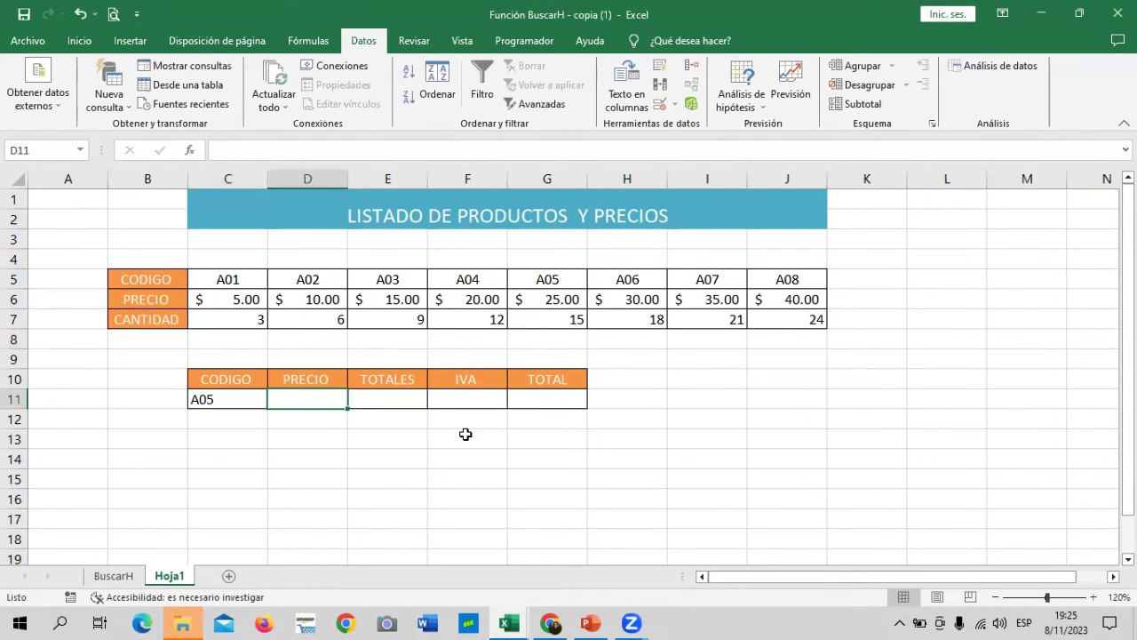
Step: Enter =BUSCARH(C11;C5:J7;2;FALSO) in D11 to look up the price
type("=BU")
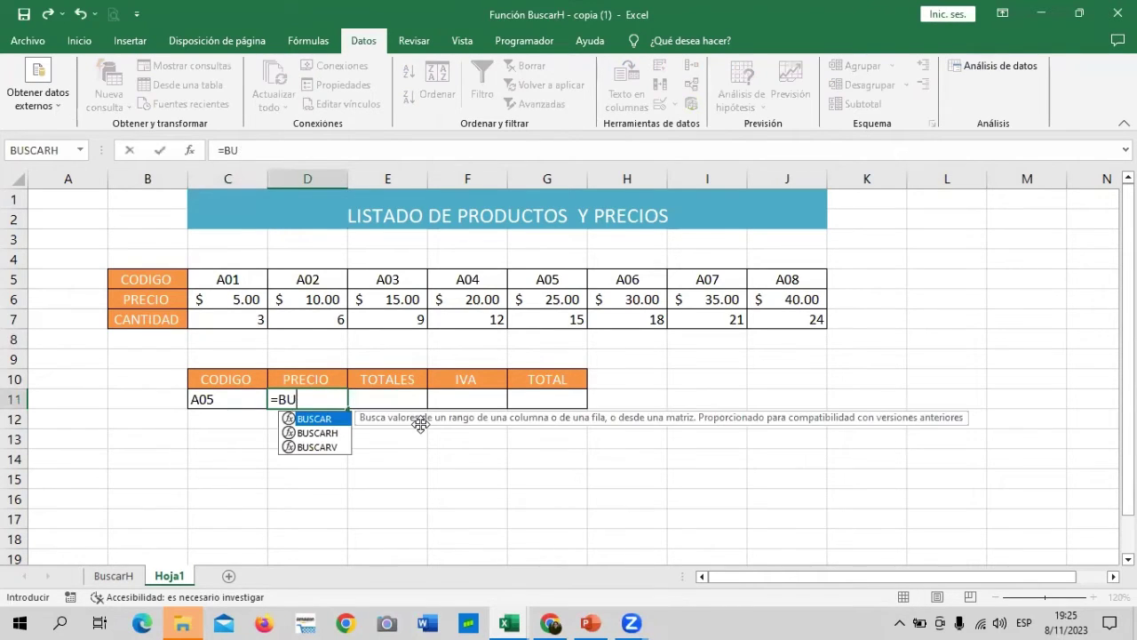
type("SCAR")
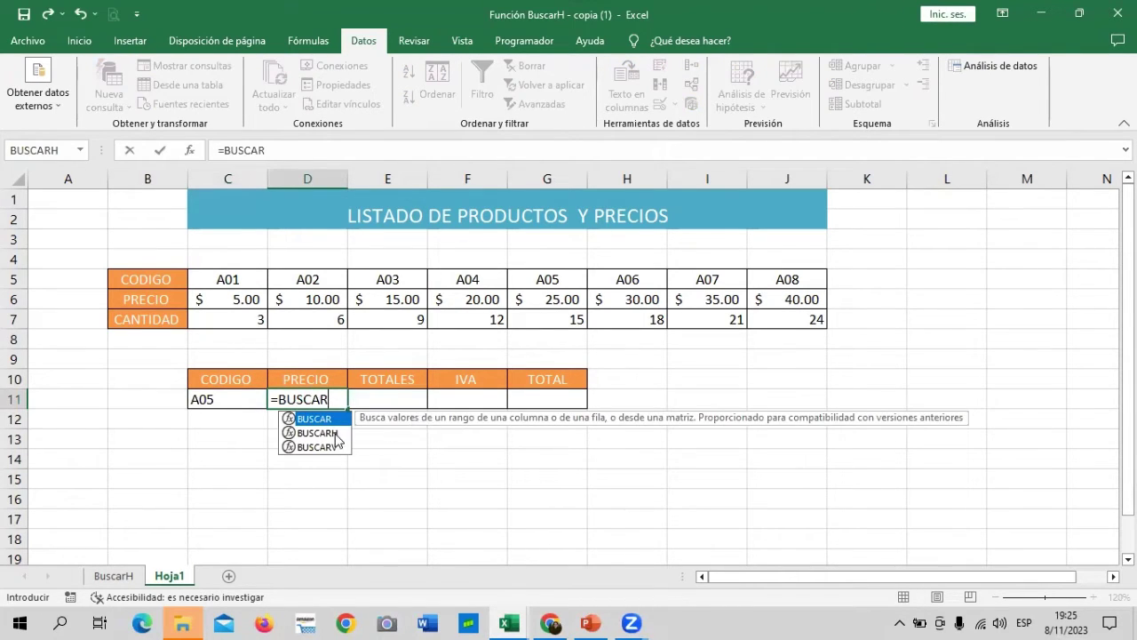
double_click(334, 434)
left_click(235, 402)
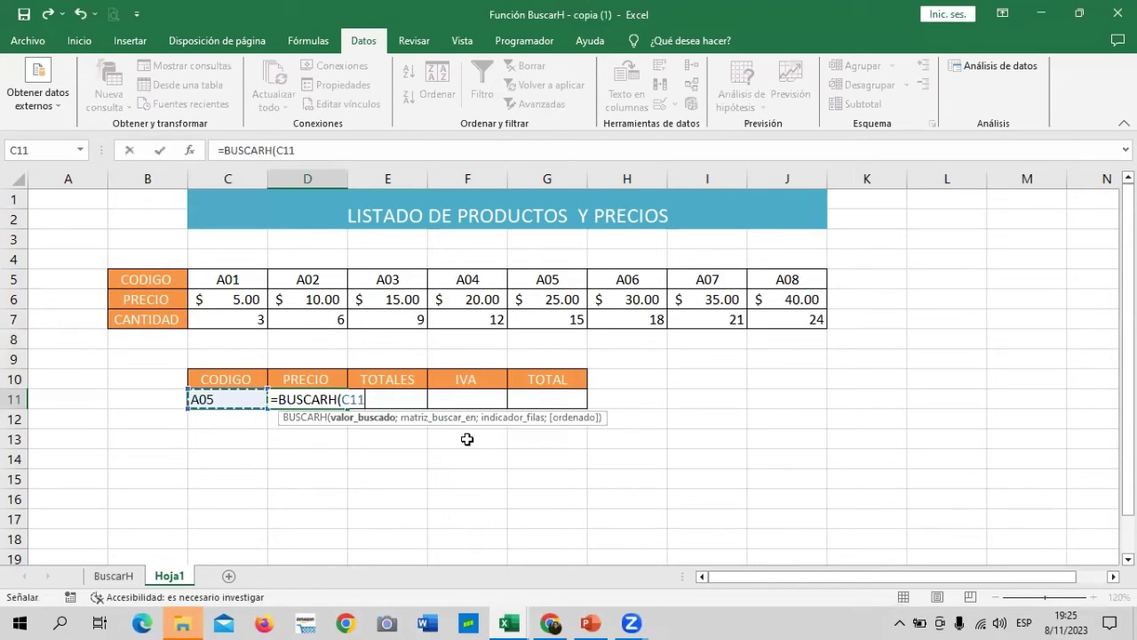
type(";")
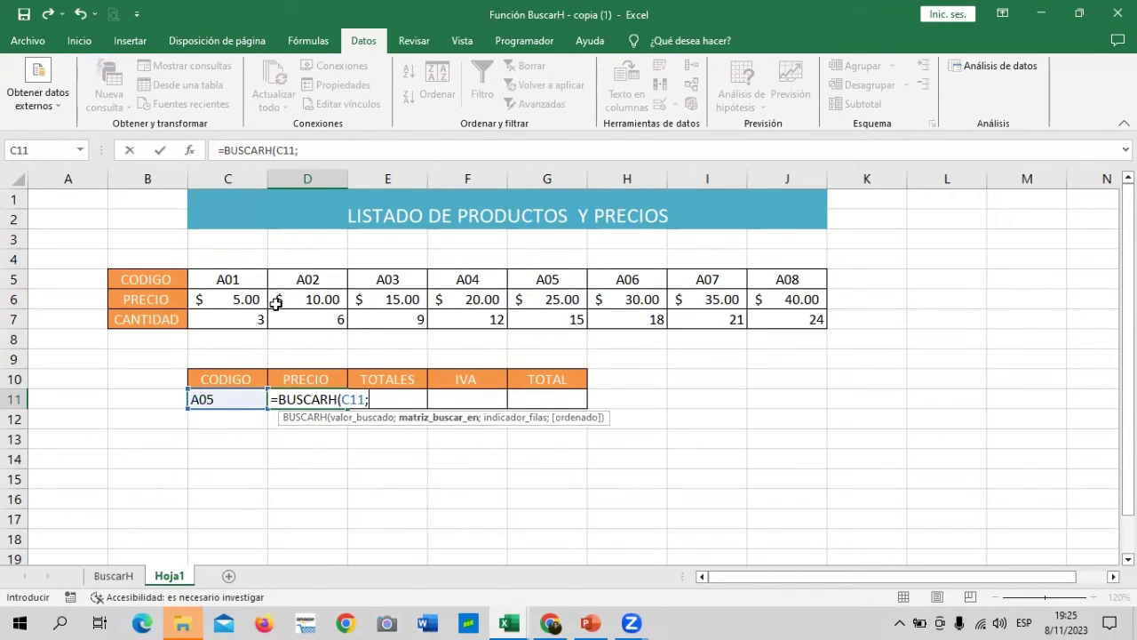
left_click_drag(208, 274, 784, 319)
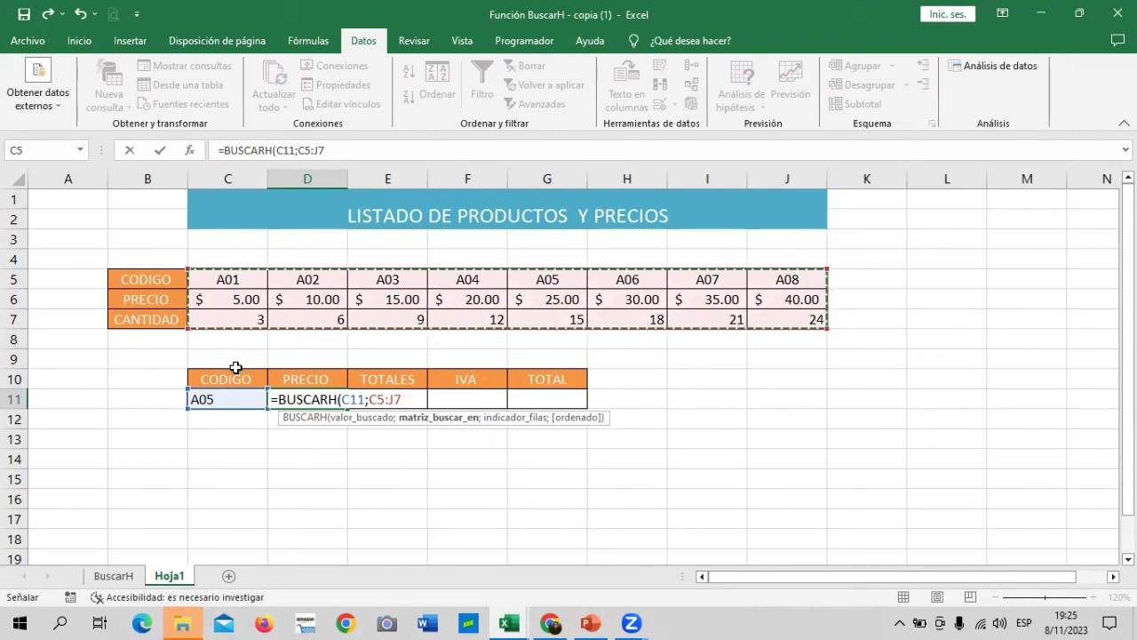
type(";2")
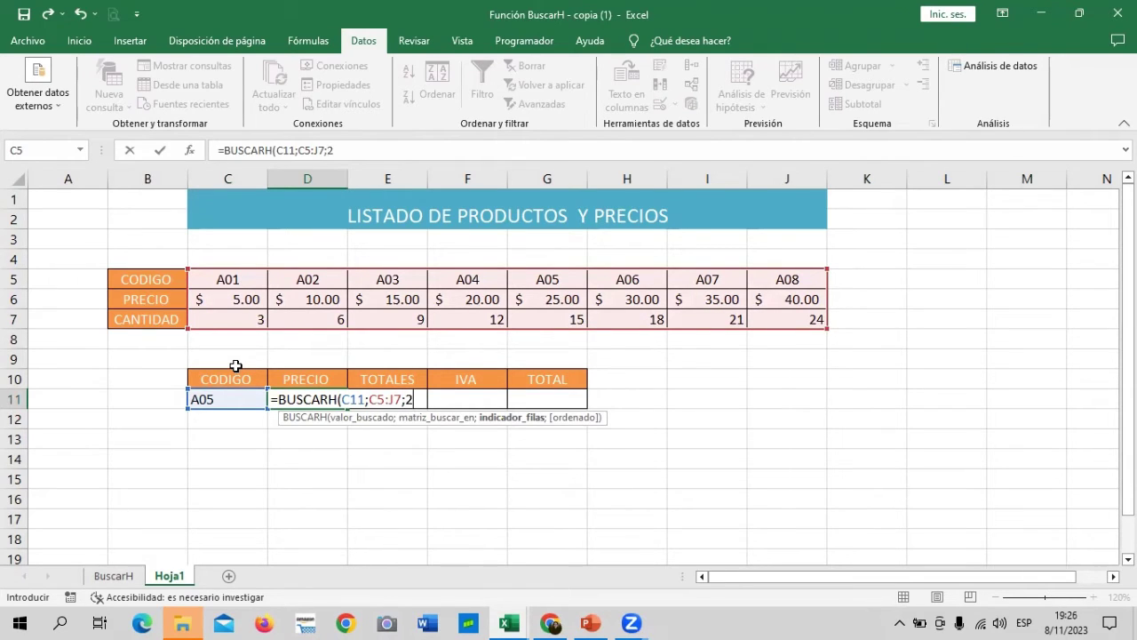
type(";")
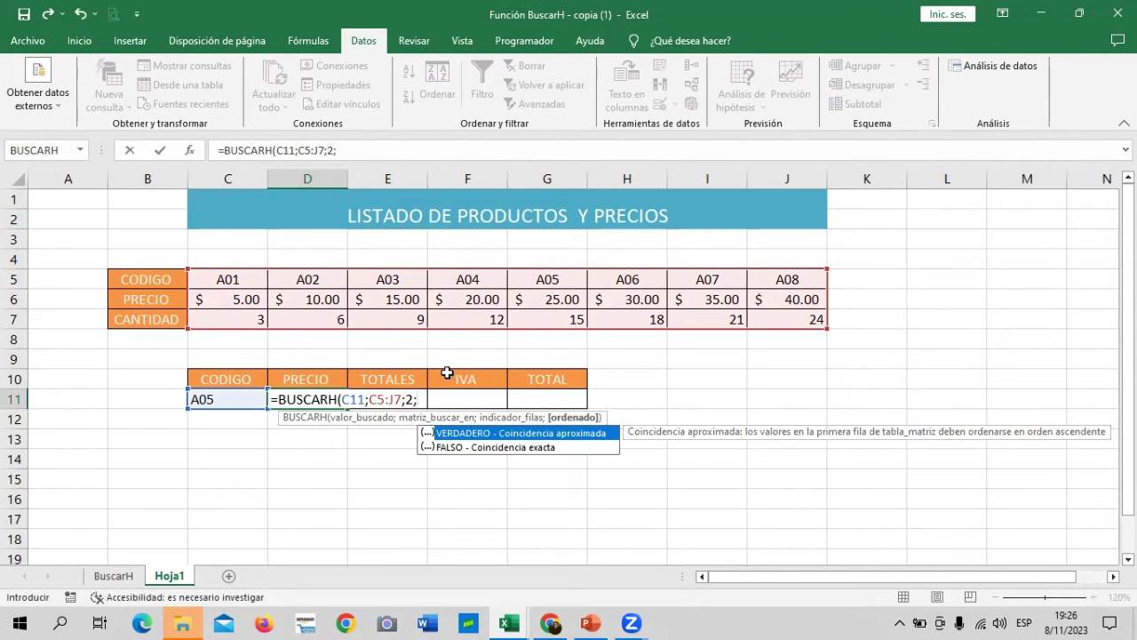
double_click(452, 448)
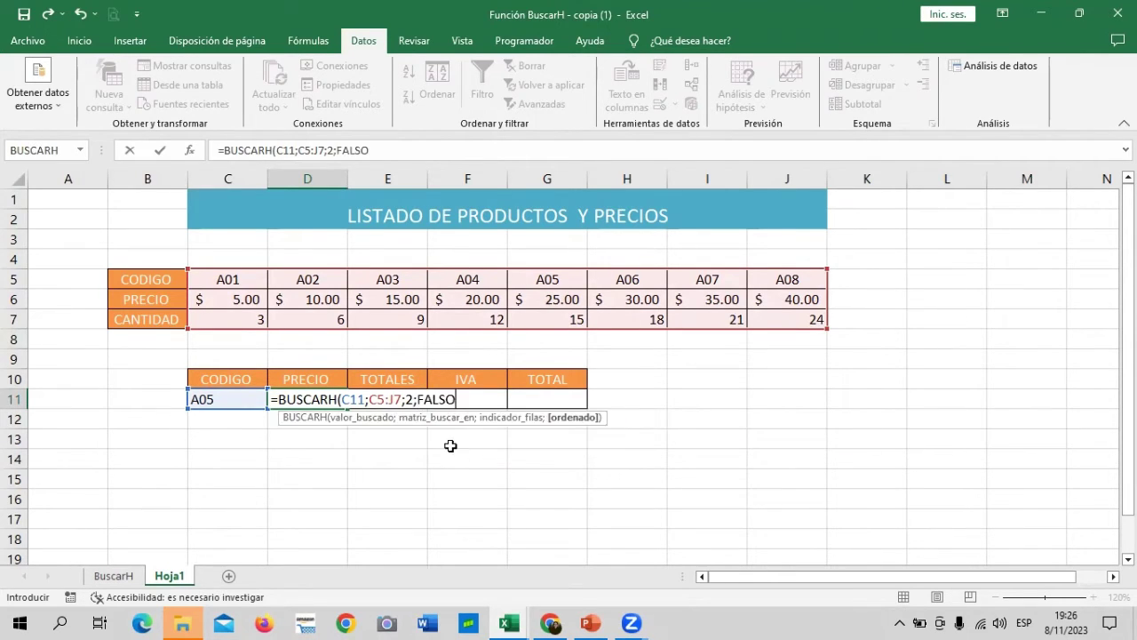
type(")")
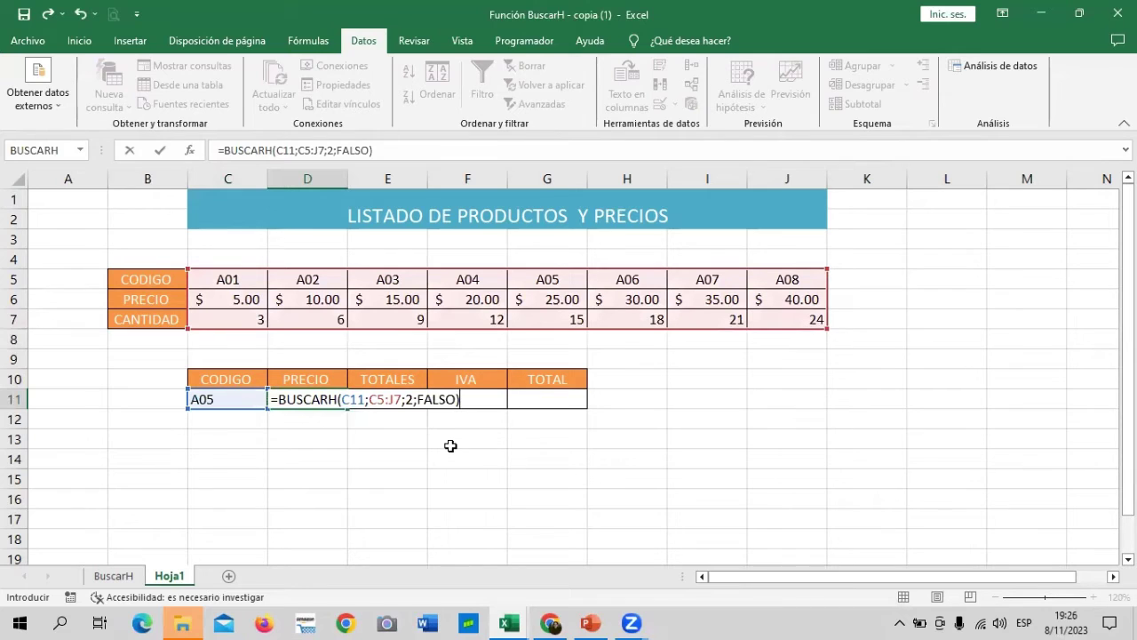
key("Return")
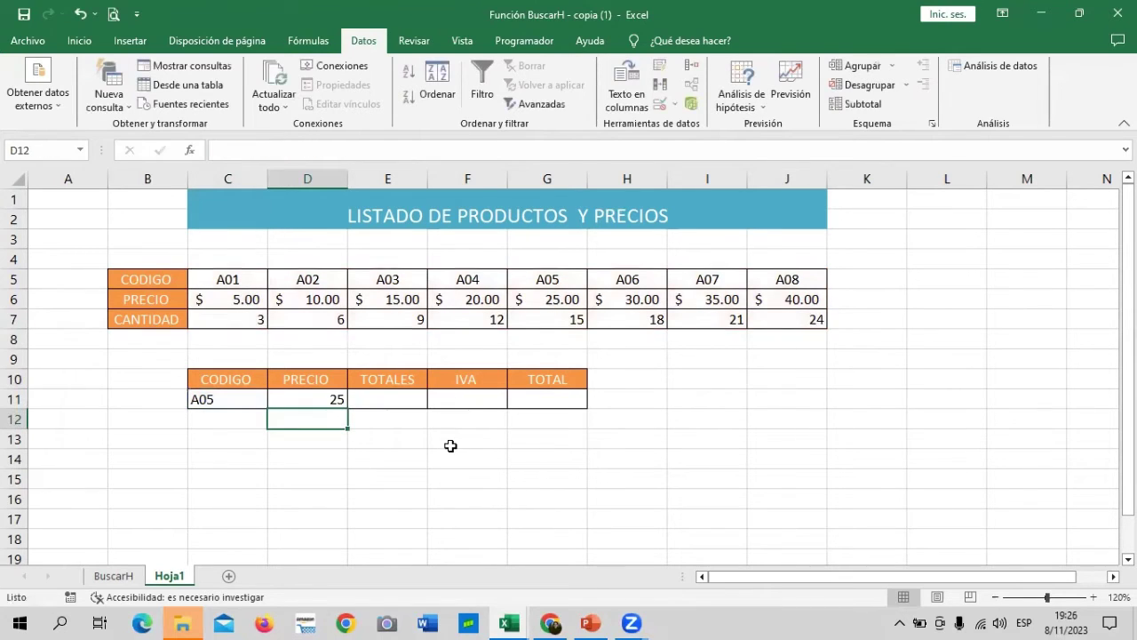
Step: Format D11 as Contabilidad currency and switch C11's code to A01
left_click(327, 398)
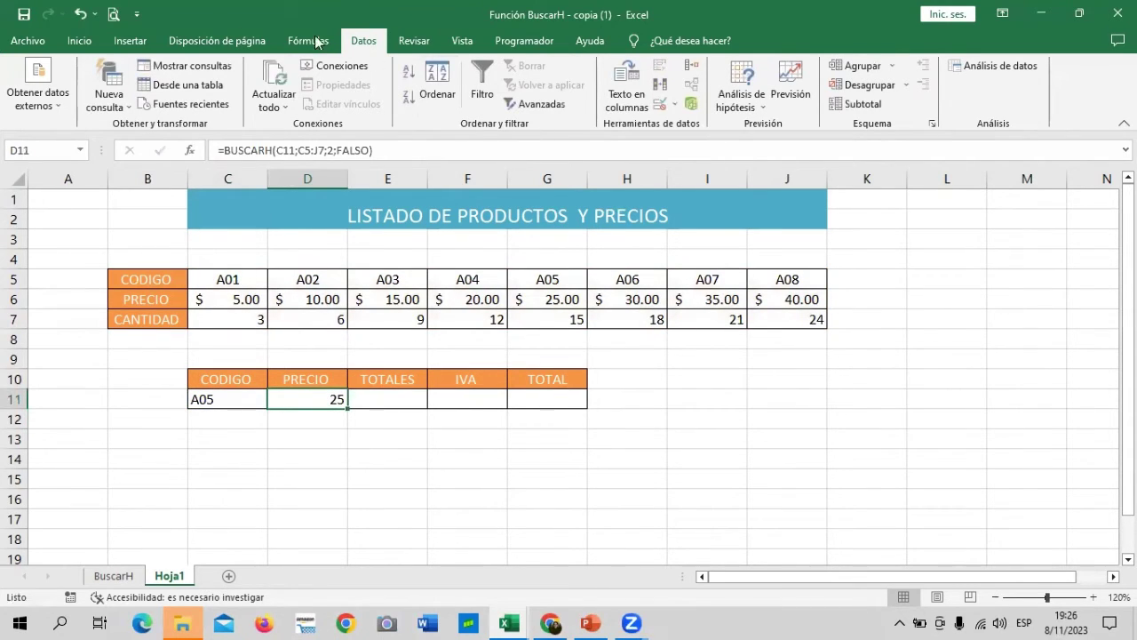
left_click(78, 41)
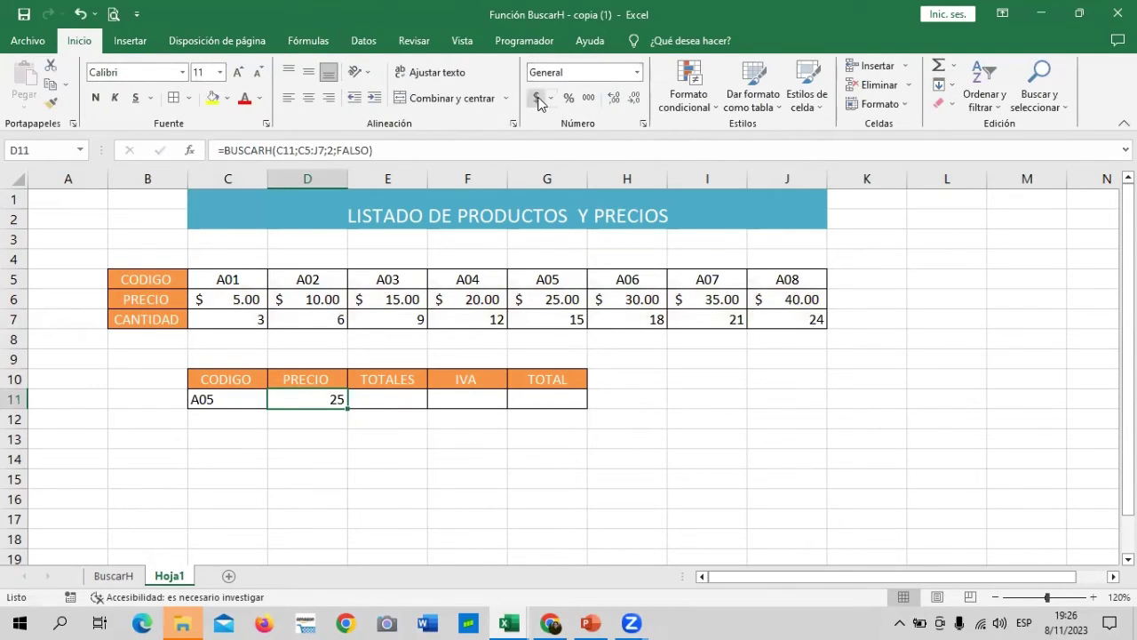
left_click(536, 97)
left_click(239, 399)
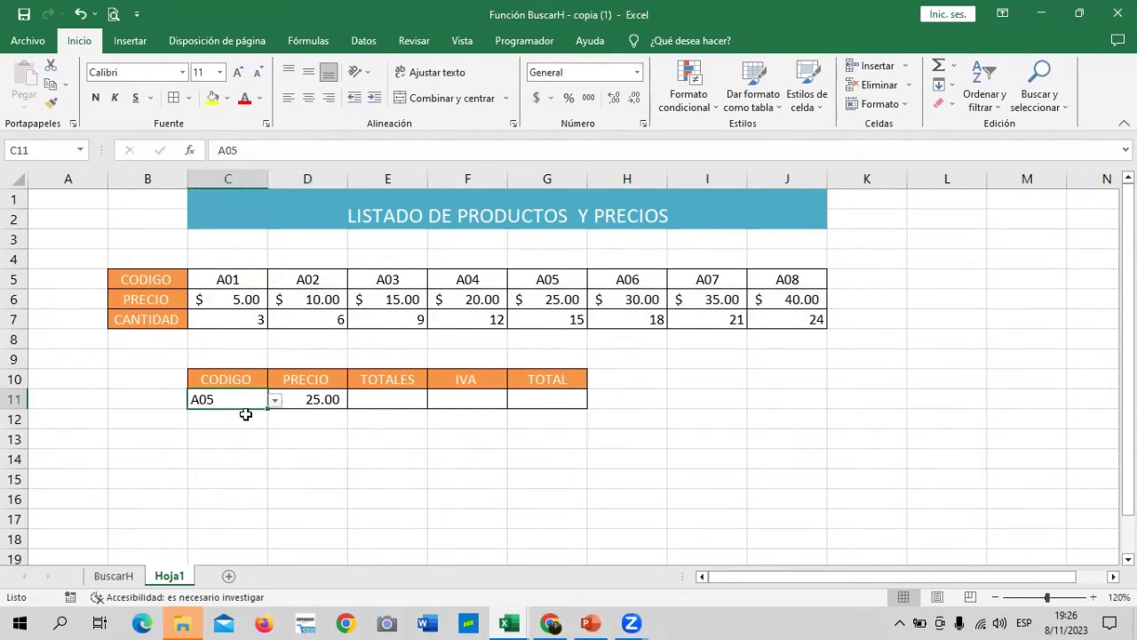
left_click(274, 401)
left_click(242, 418)
Step: Enter =D11*BUSCARH(C11;C5:J7;3;FALSO) in E11, giving $ 15.00 for A01
left_click(361, 399)
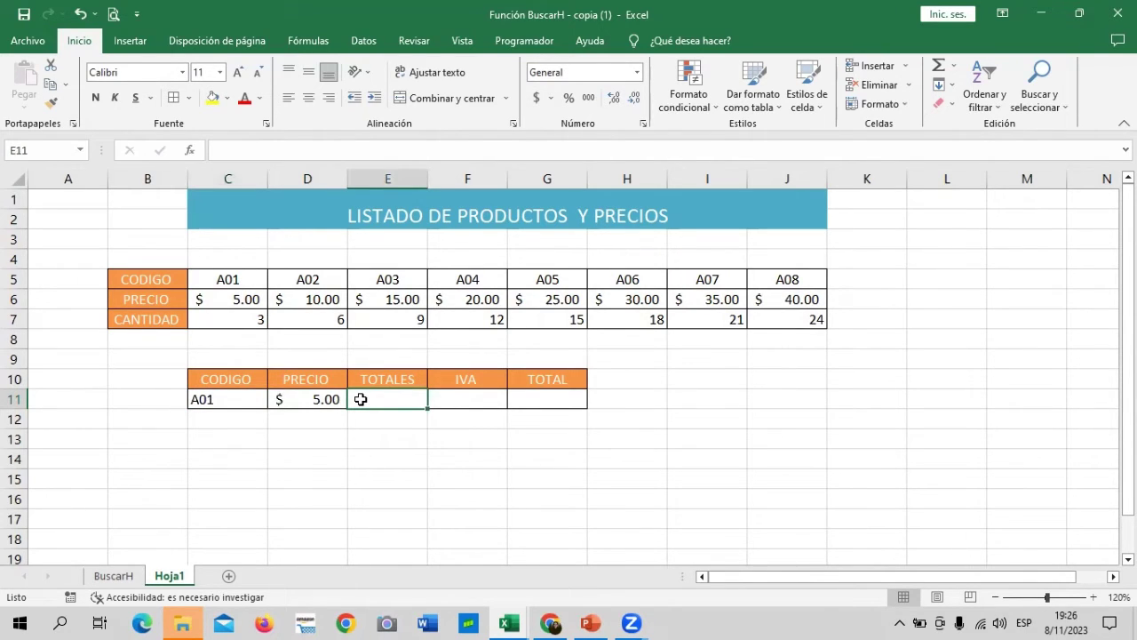
type("=")
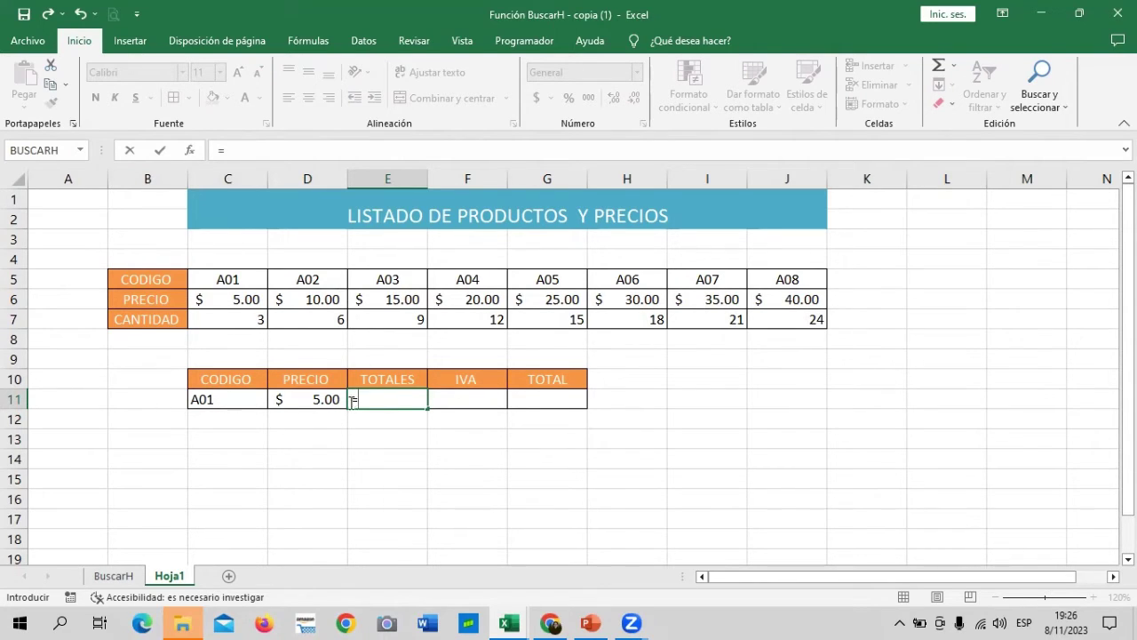
left_click(300, 399)
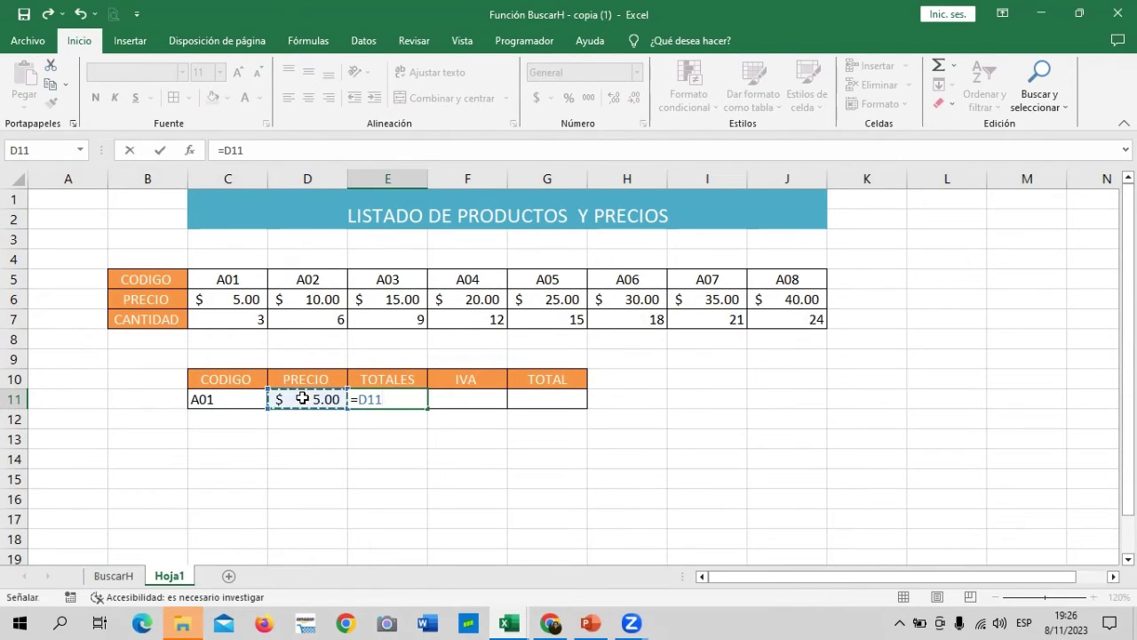
type("*")
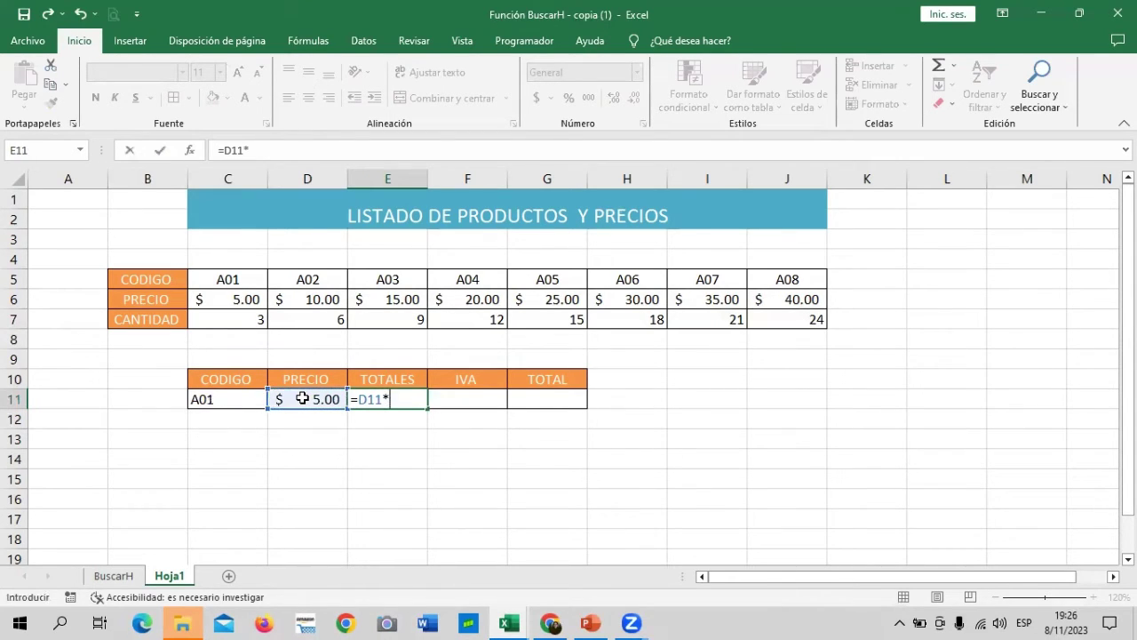
type("BUSCAR")
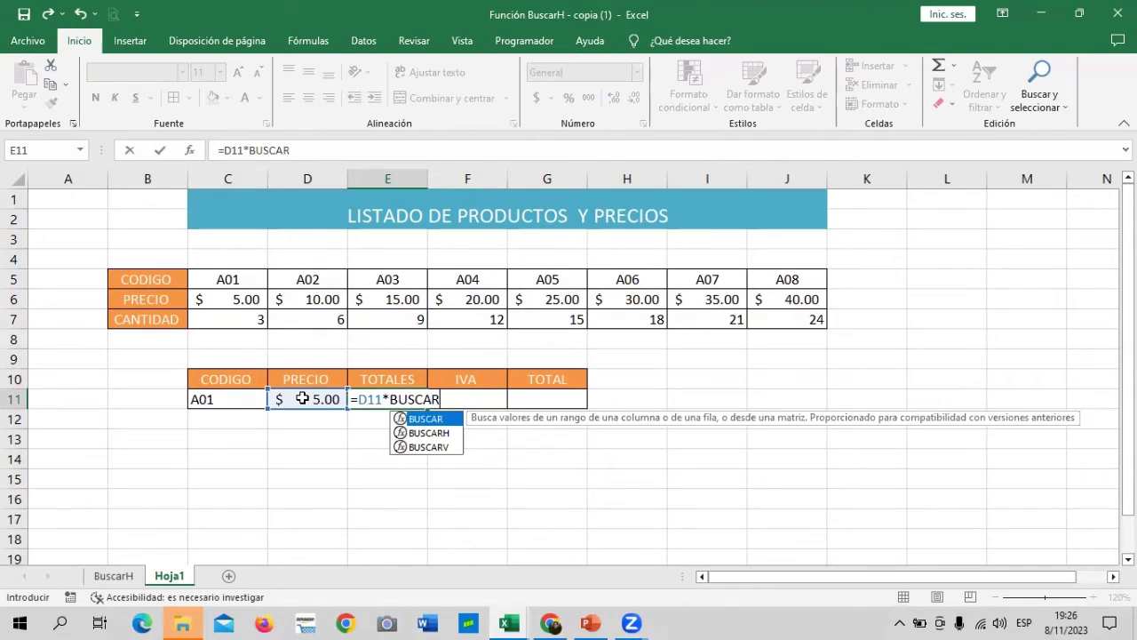
double_click(440, 433)
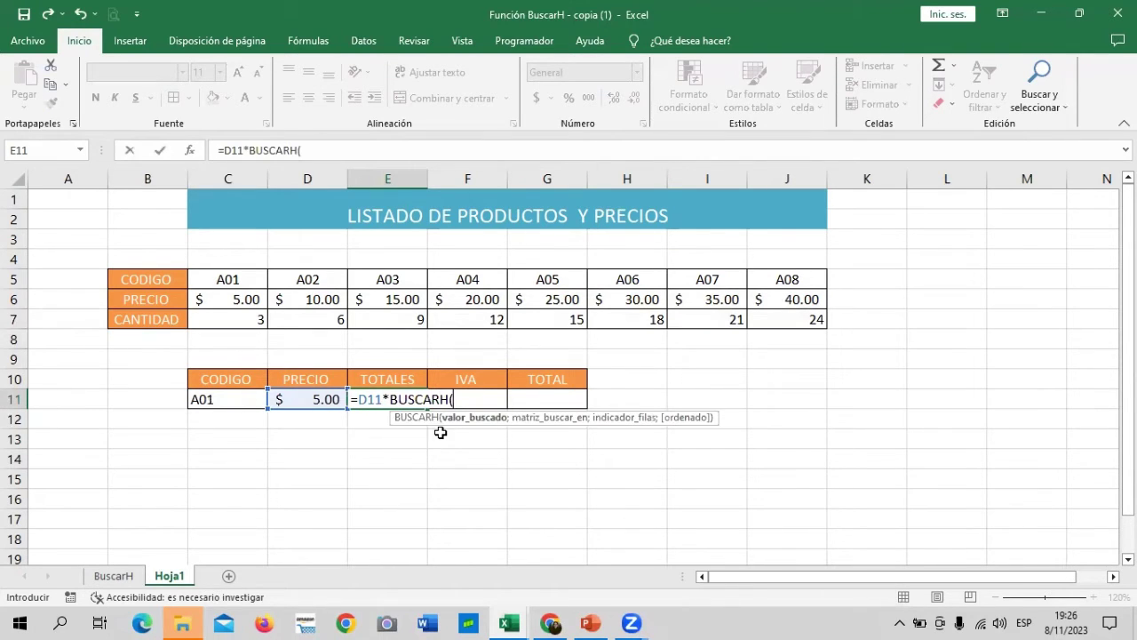
left_click(226, 400)
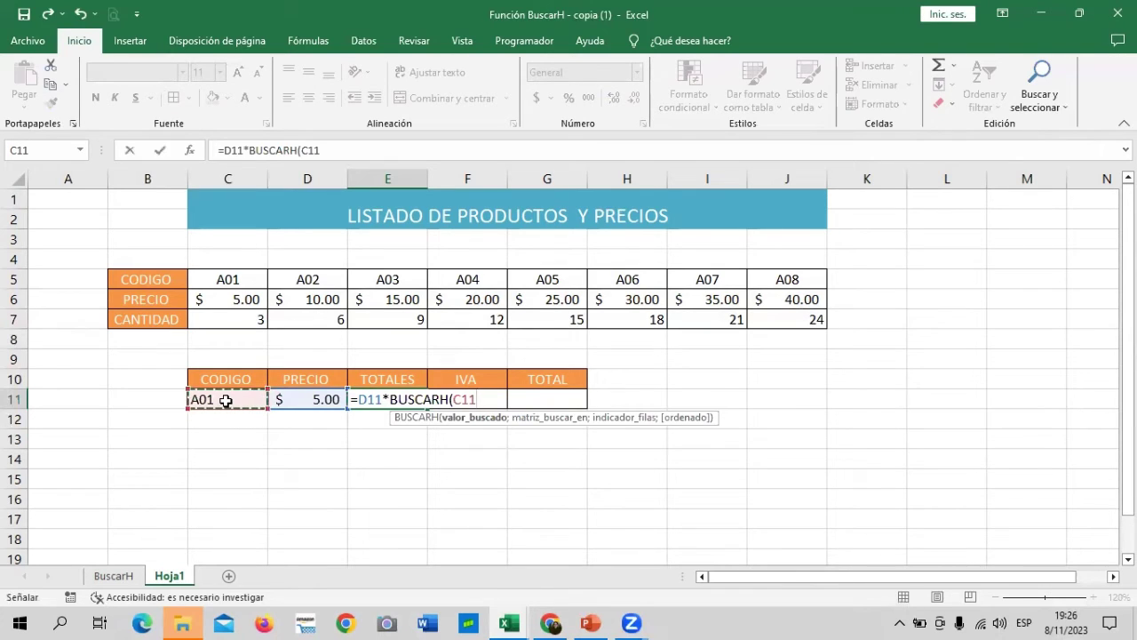
type(";")
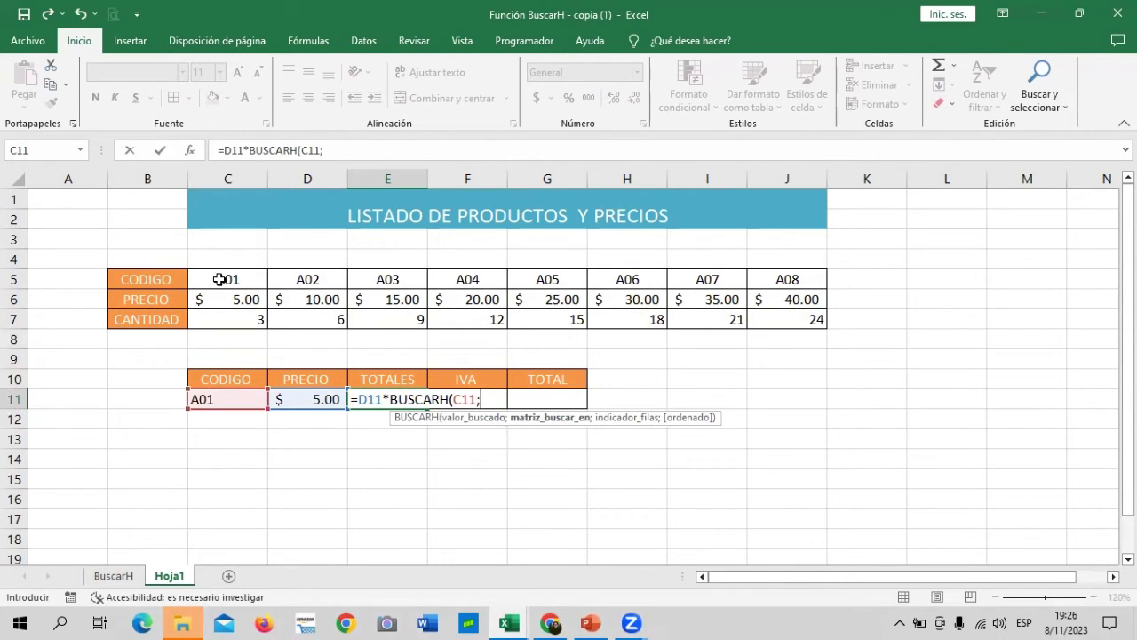
left_click_drag(223, 279, 792, 317)
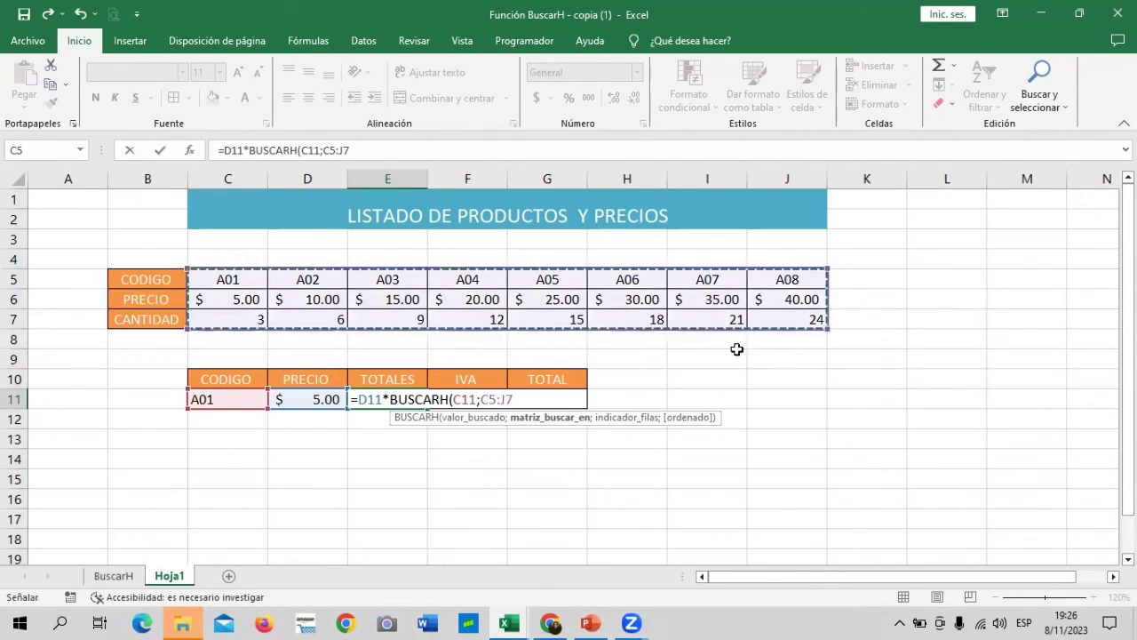
type(";3")
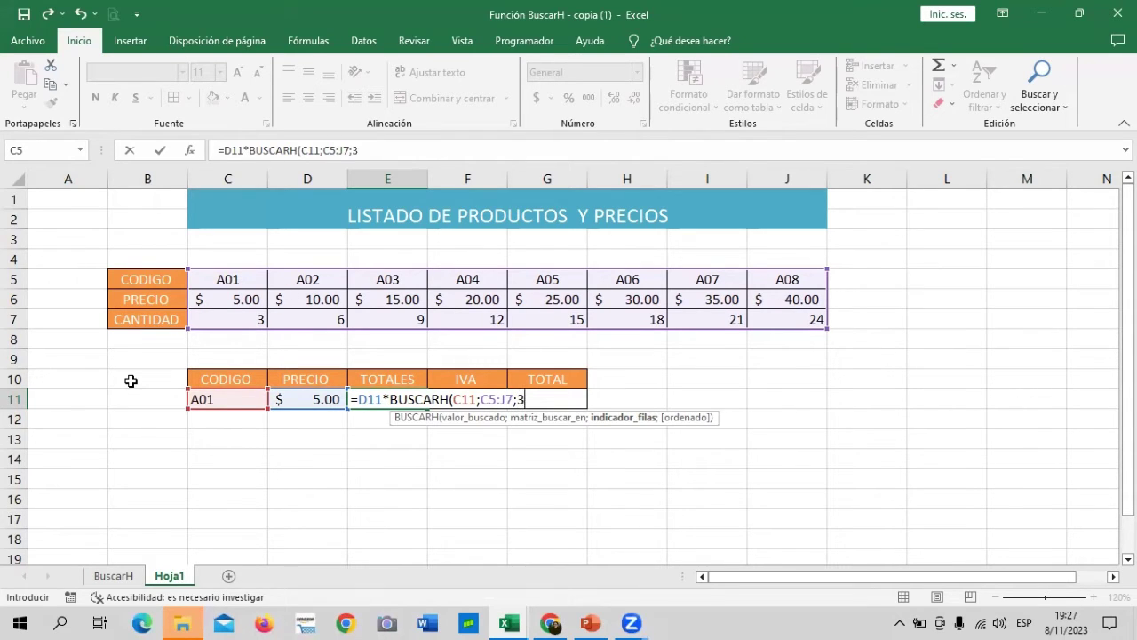
type(";")
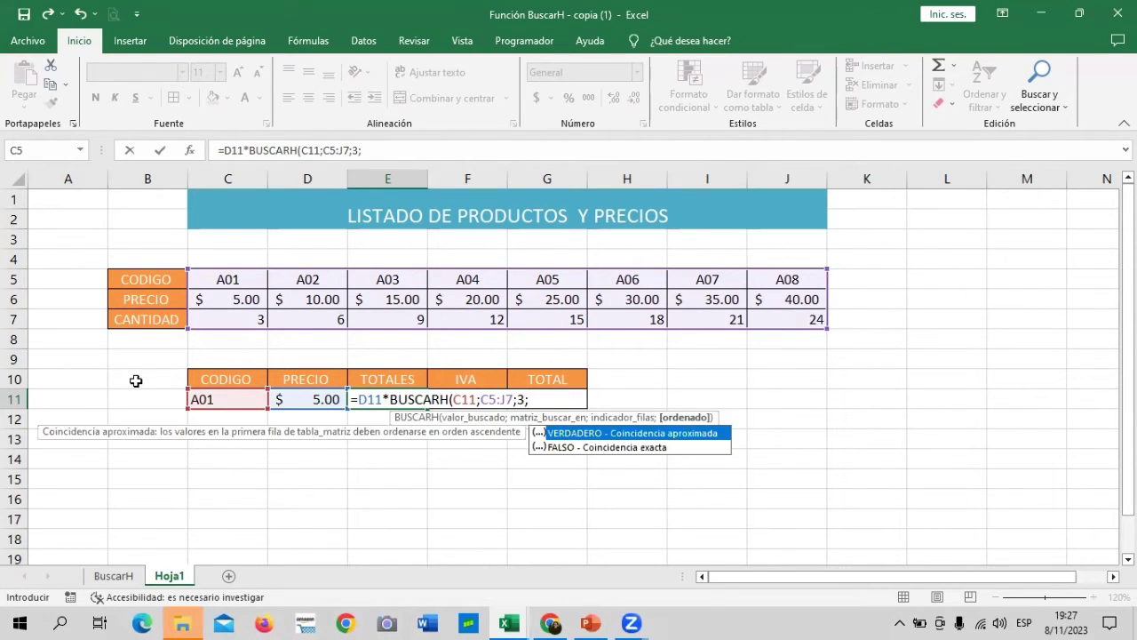
double_click(605, 448)
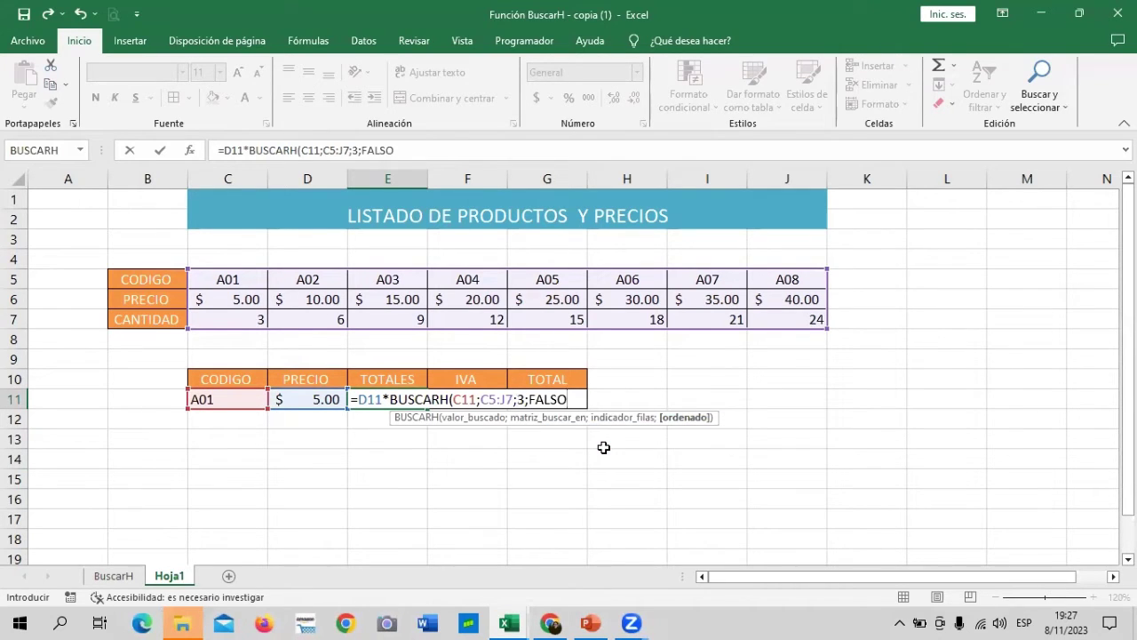
type(")")
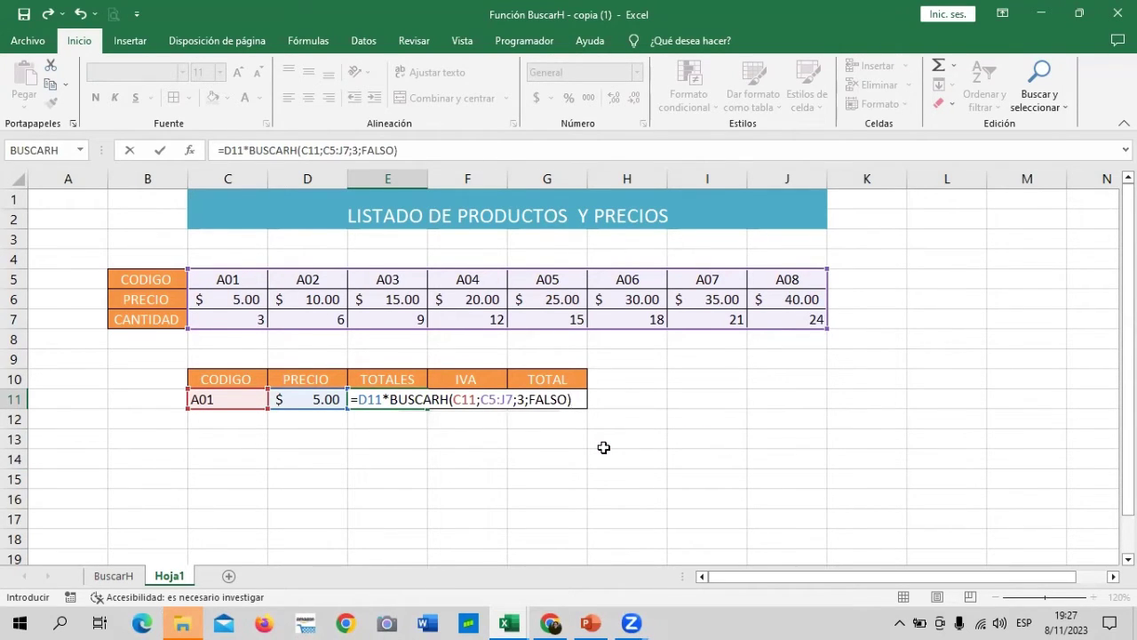
key("Return")
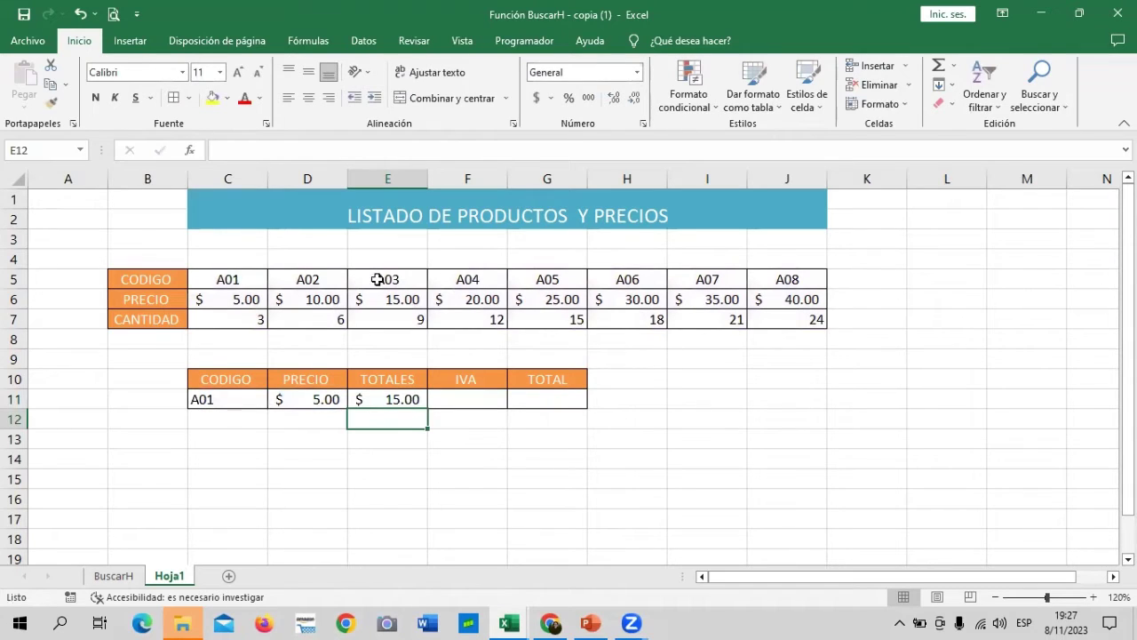
Step: Switch C11's product code to A02 and inspect E11's TOTALES formula in the formula bar
left_click(251, 300)
left_click(252, 323)
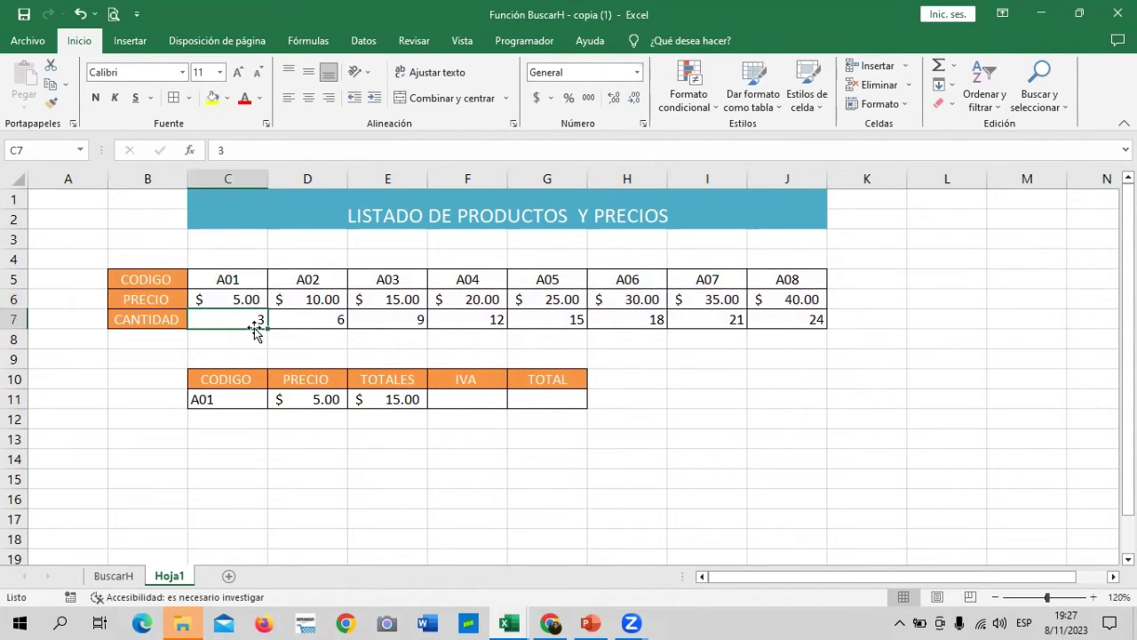
left_click(400, 401)
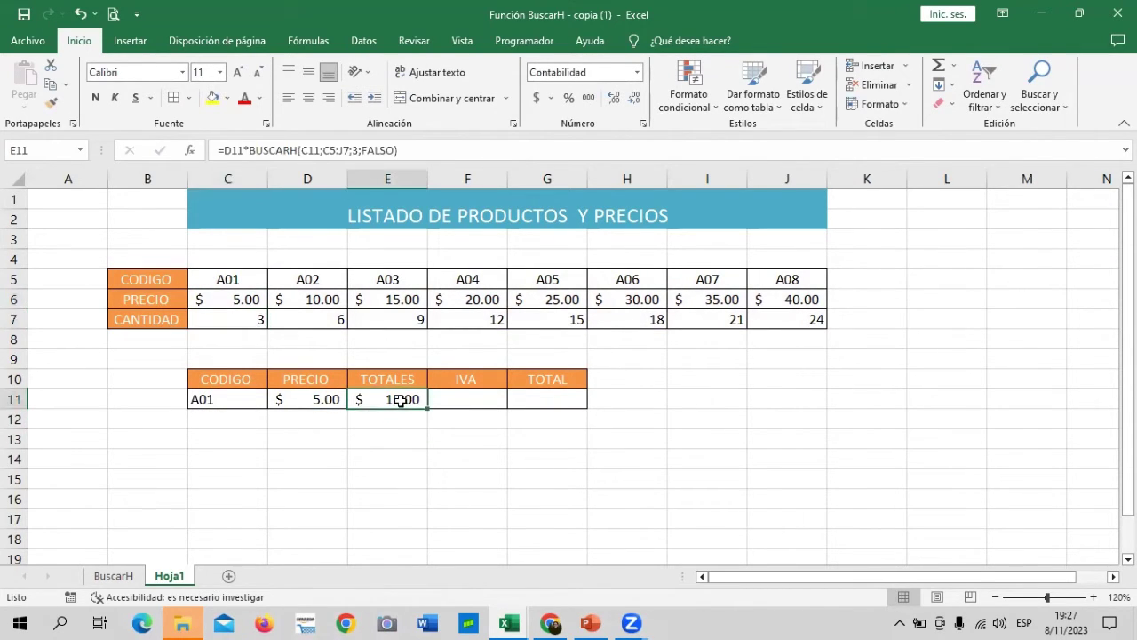
left_click(237, 391)
left_click(275, 401)
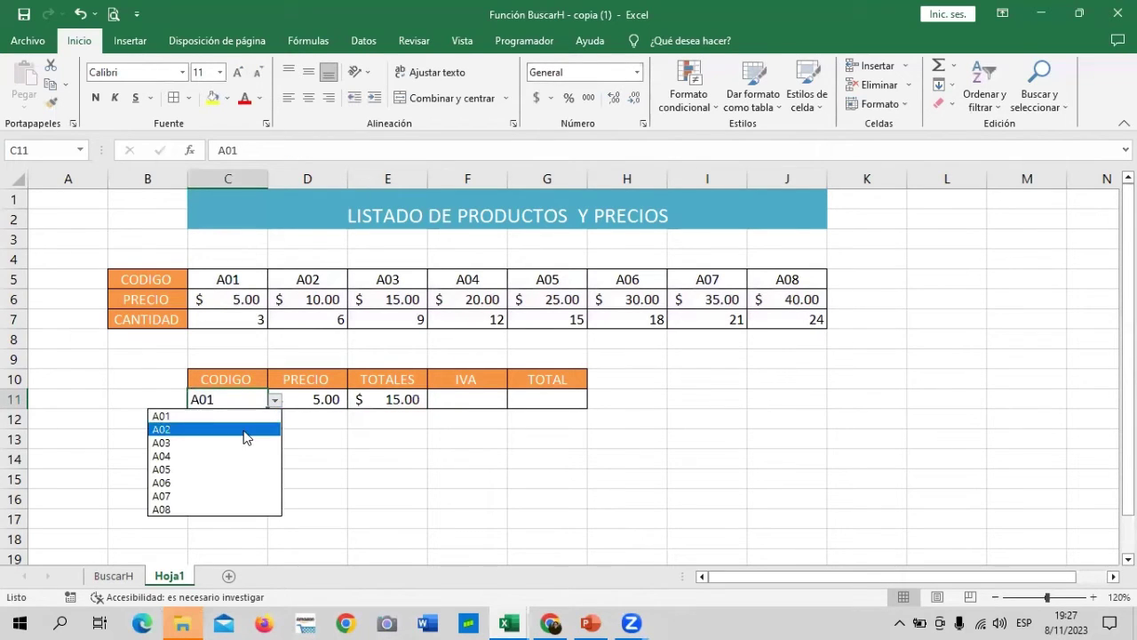
left_click(246, 431)
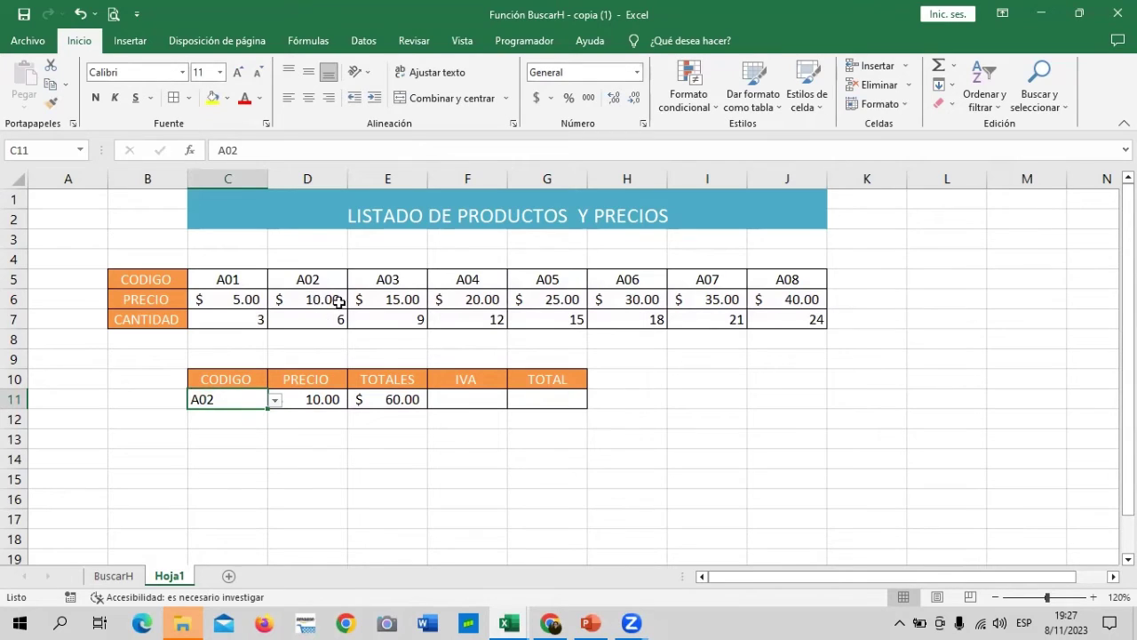
left_click(396, 401)
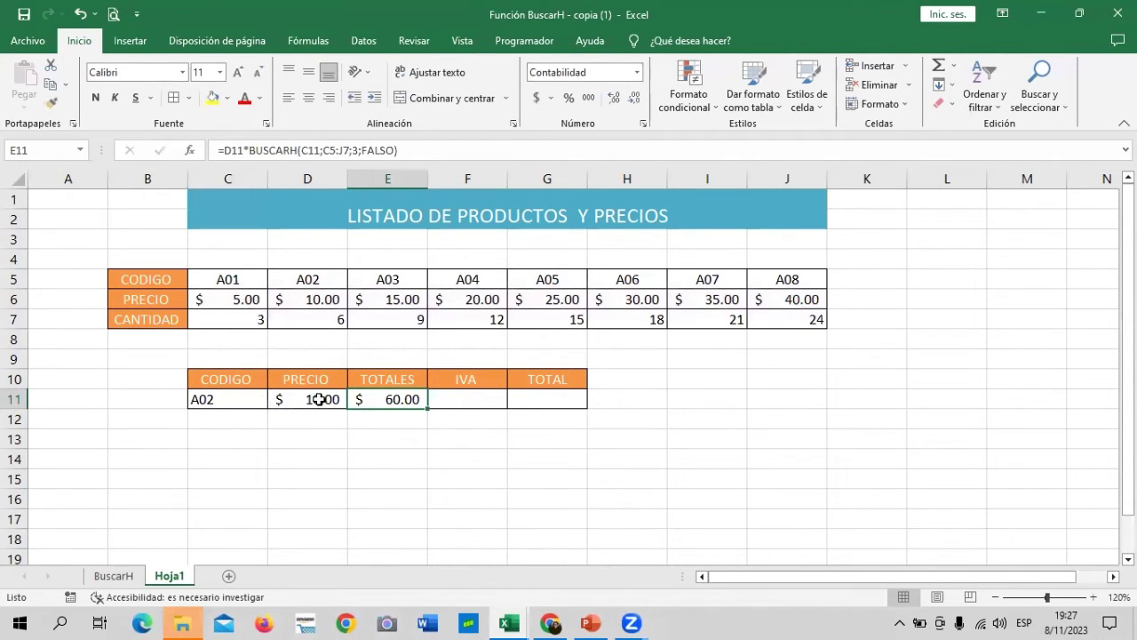
left_click(460, 148)
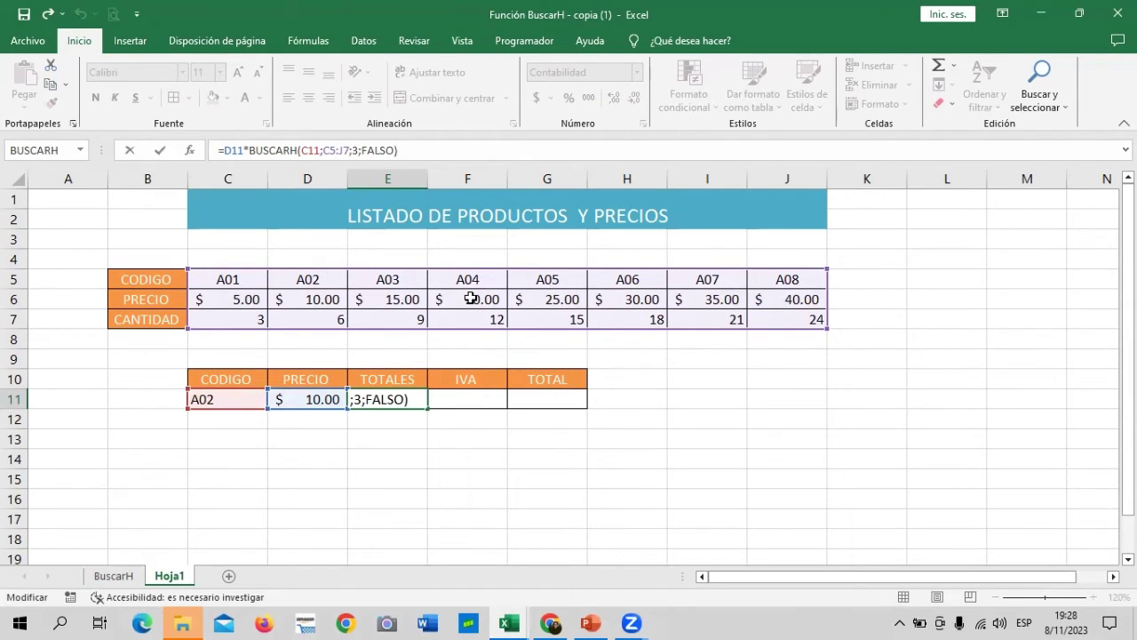
key("Return")
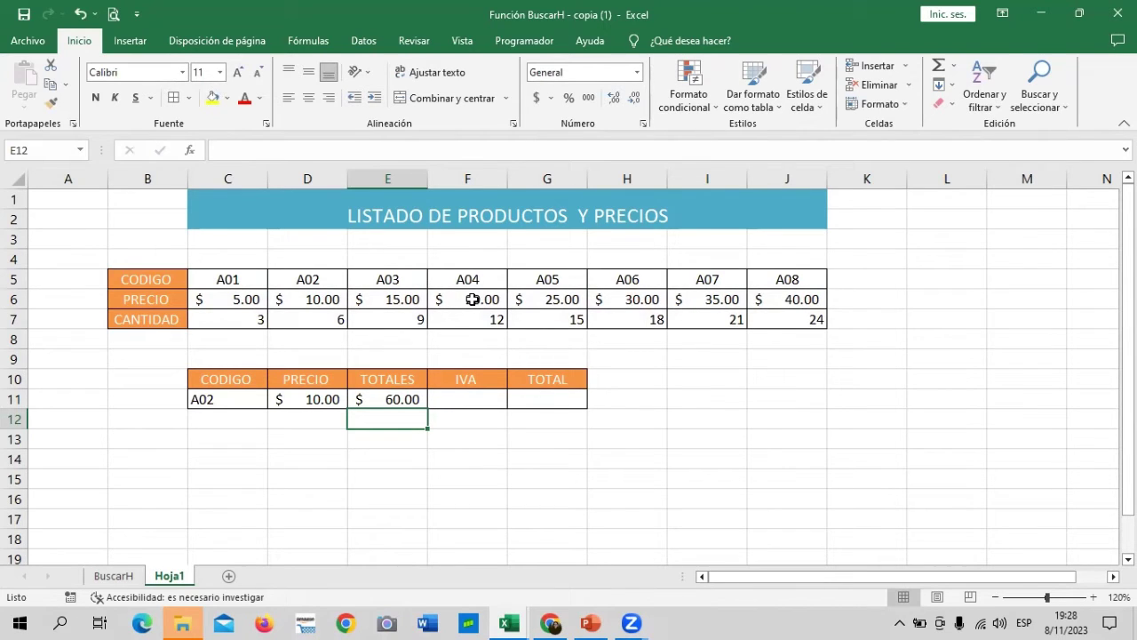
mouse_move(182, 623)
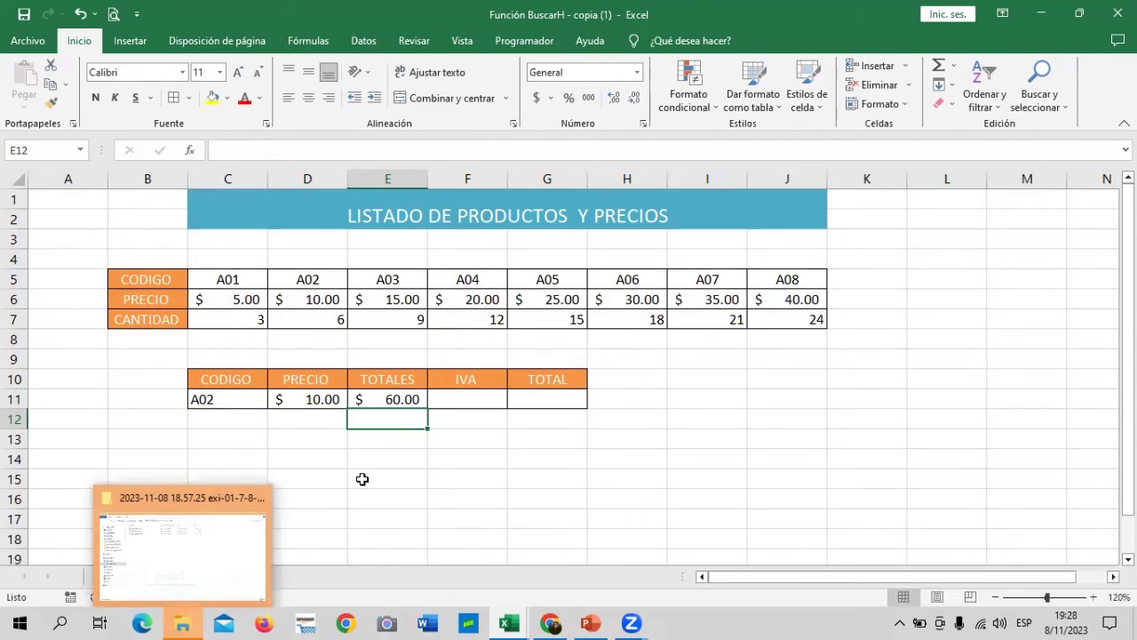
left_click(402, 399)
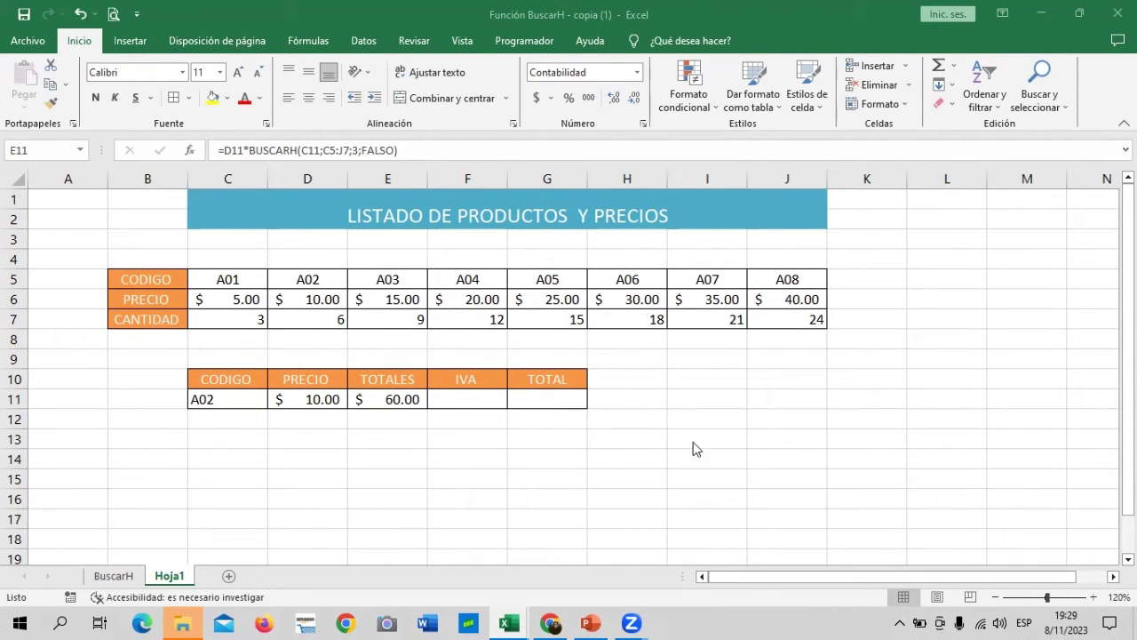
Step: Enter =E11*13% in F11 so IVA shows $ 7.80
left_click(487, 399)
left_click_drag(487, 399, 543, 399)
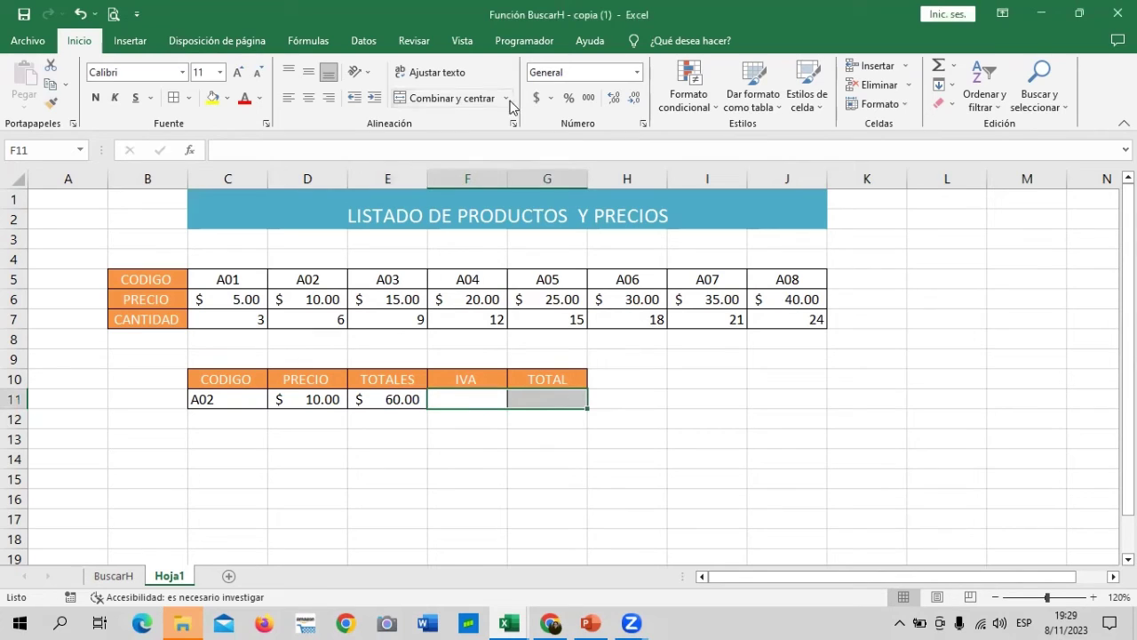
left_click(746, 455)
left_click(485, 400)
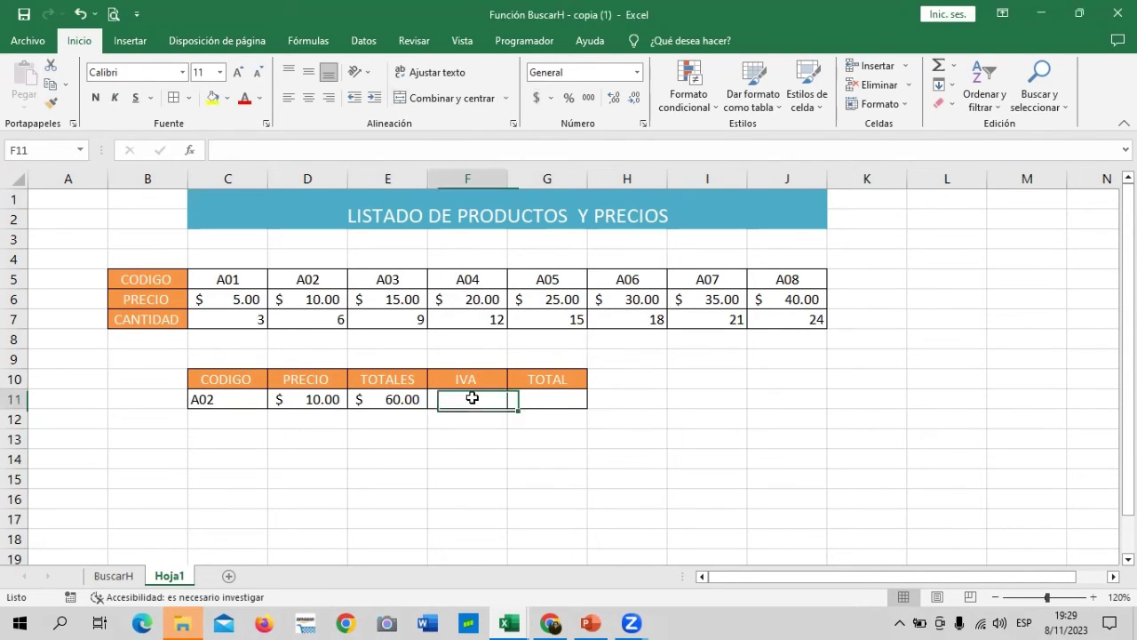
type("=")
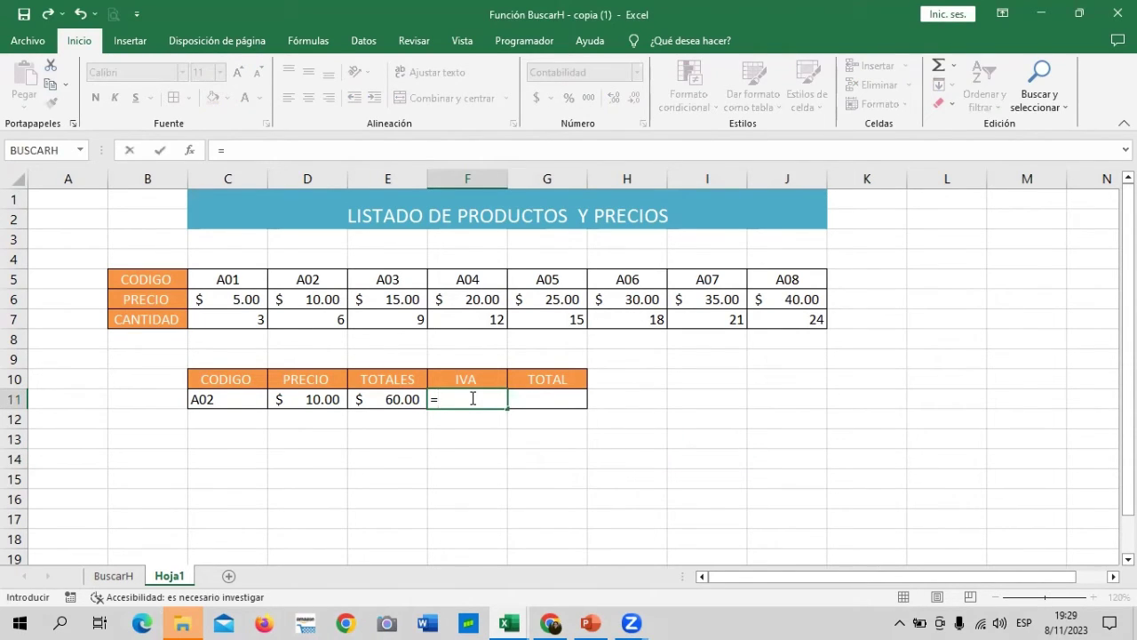
left_click(405, 400)
type("*")
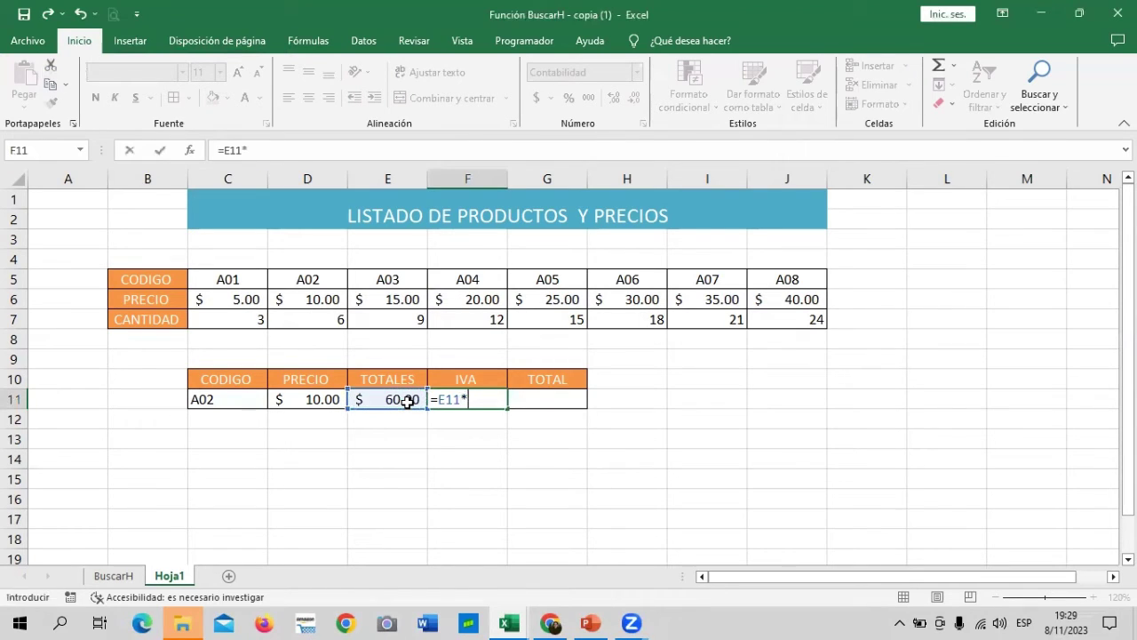
type("13")
type("%")
key("Return")
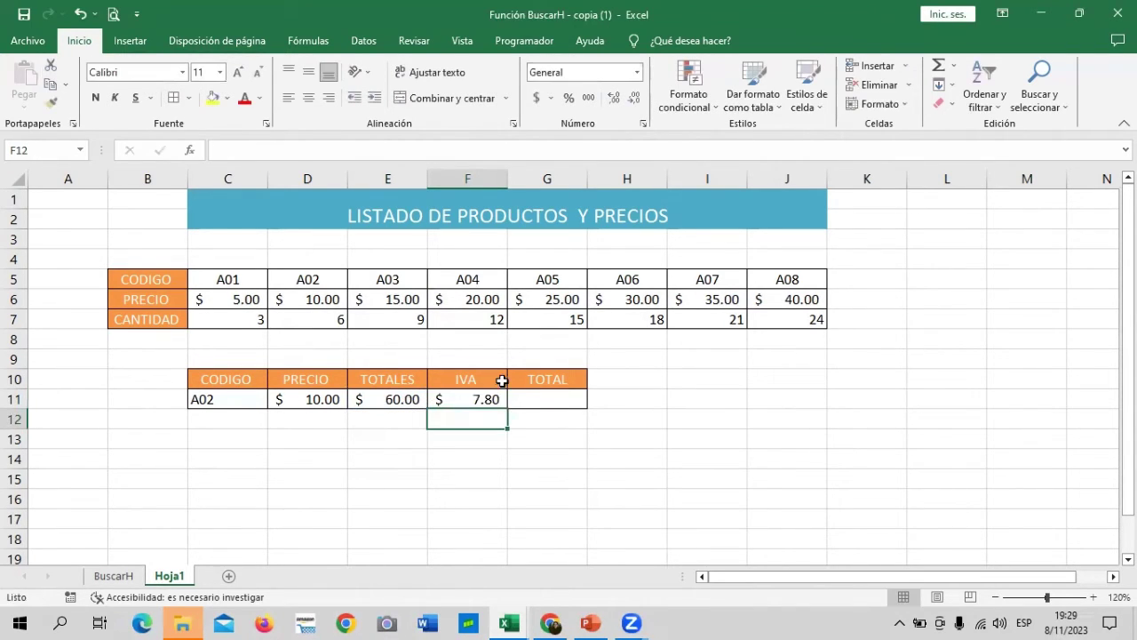
Step: Enter =E11+F11 in G11 so TOTAL shows $ 67.80
left_click(527, 391)
type("=")
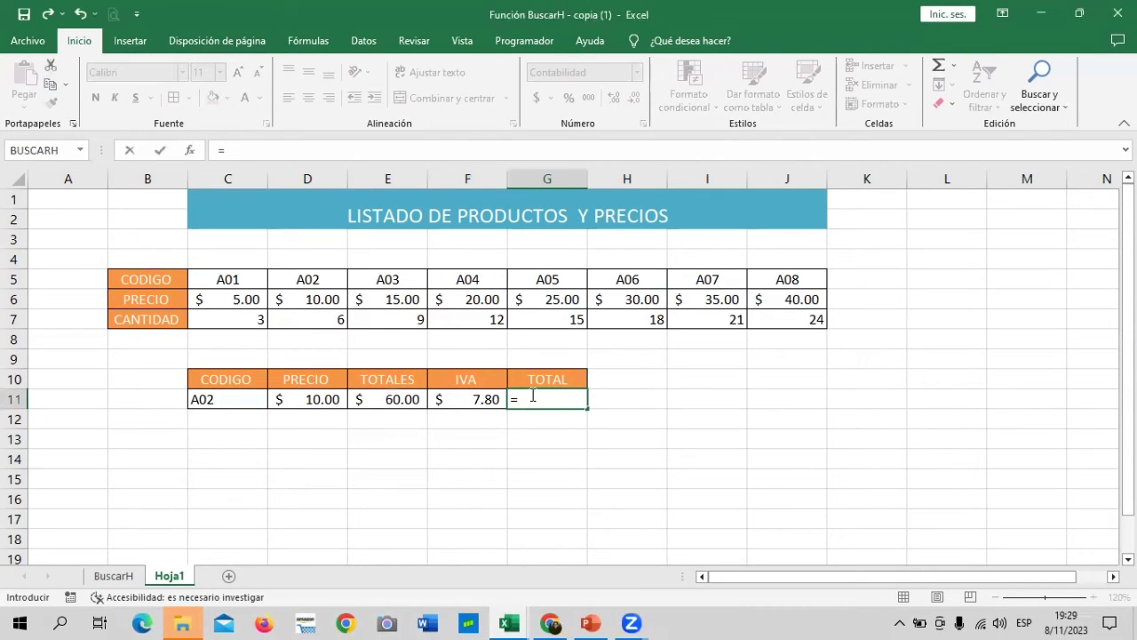
left_click(399, 399)
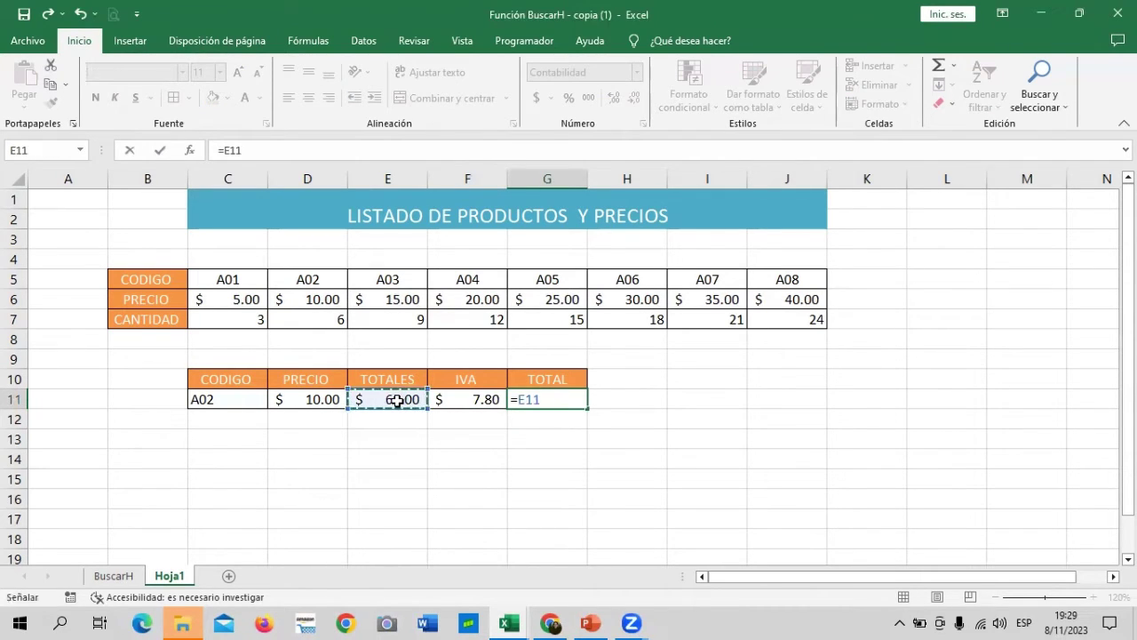
type("+")
left_click(458, 398)
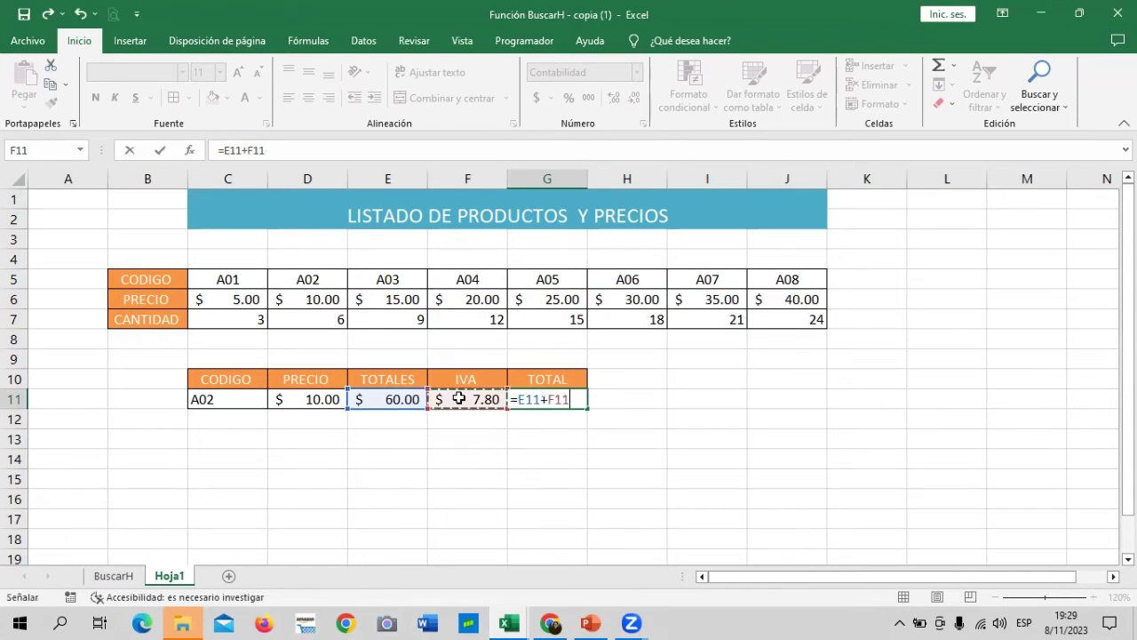
key("Return")
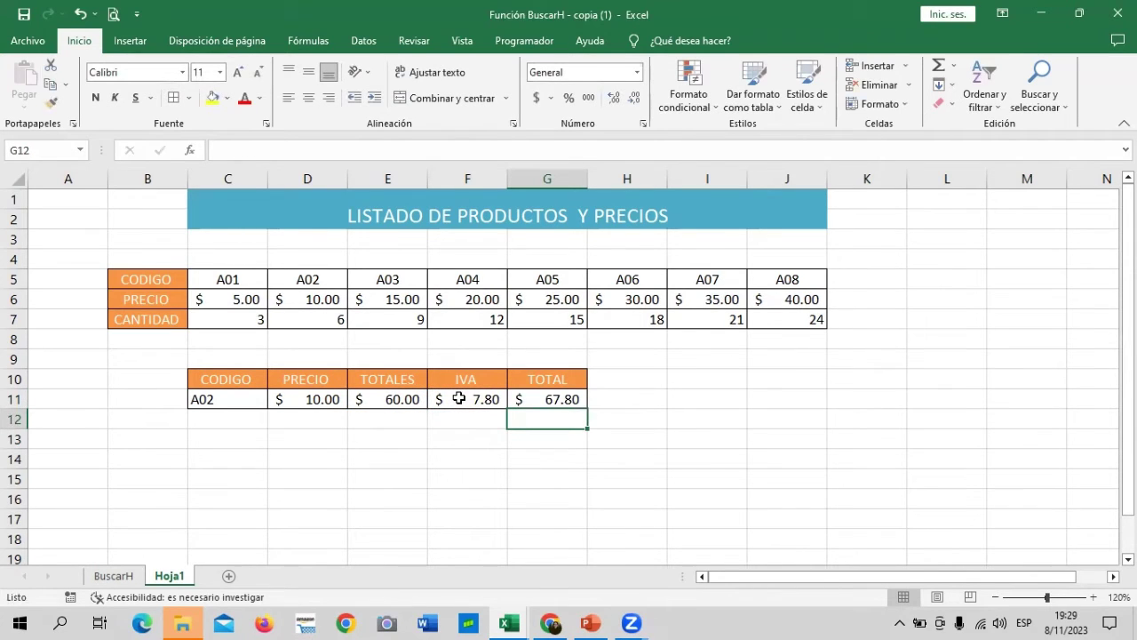
left_click(128, 578)
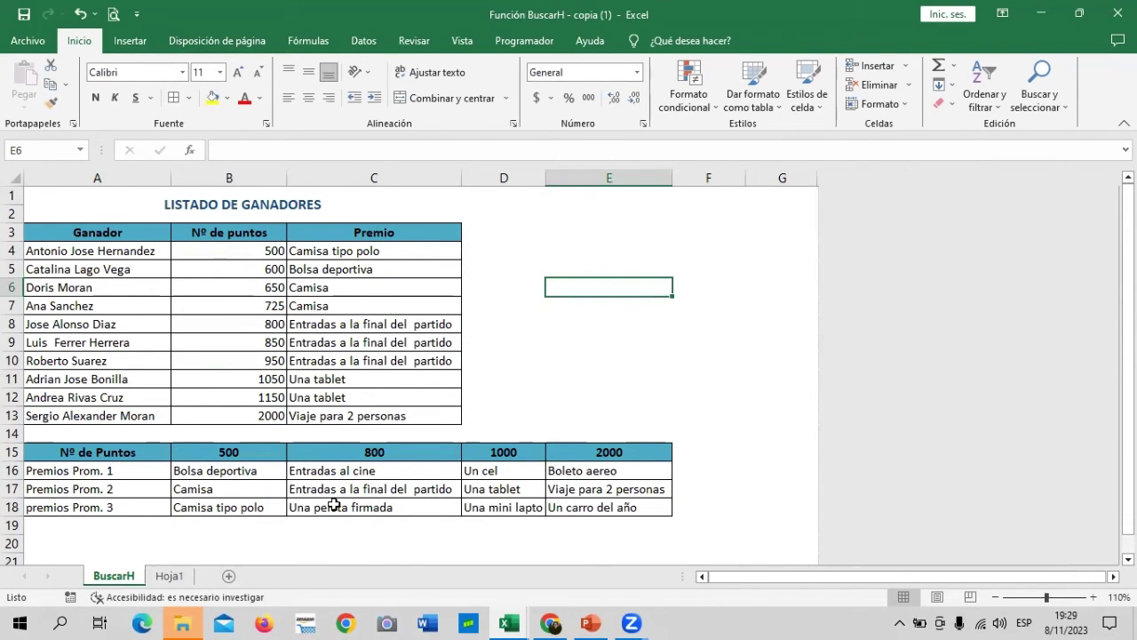
left_click(173, 576)
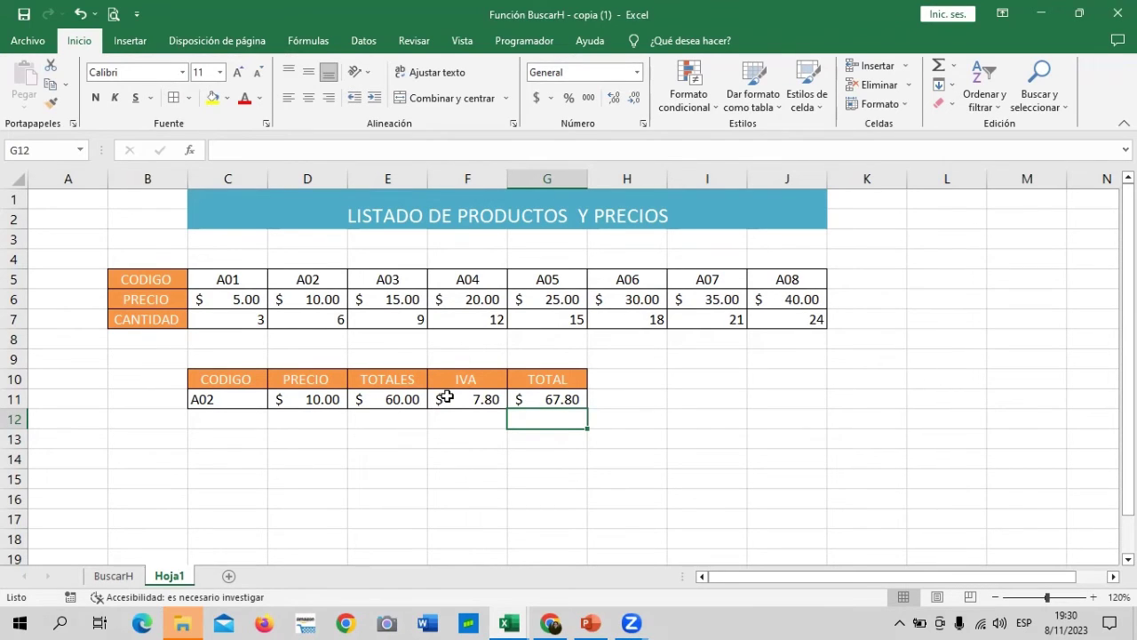
left_click(388, 400)
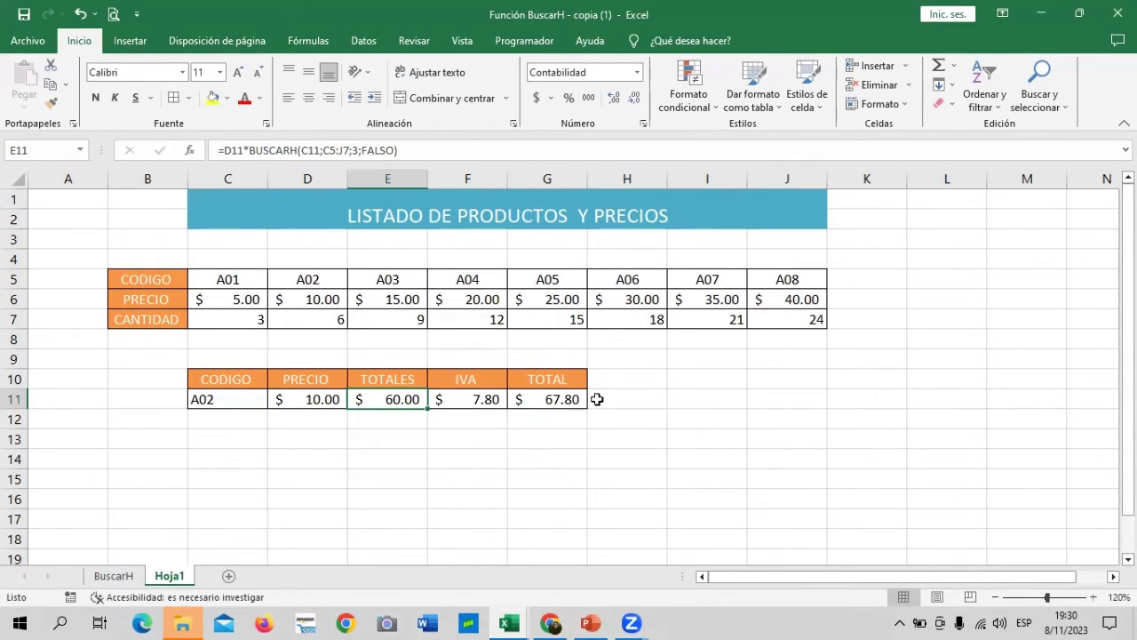
left_click(462, 402)
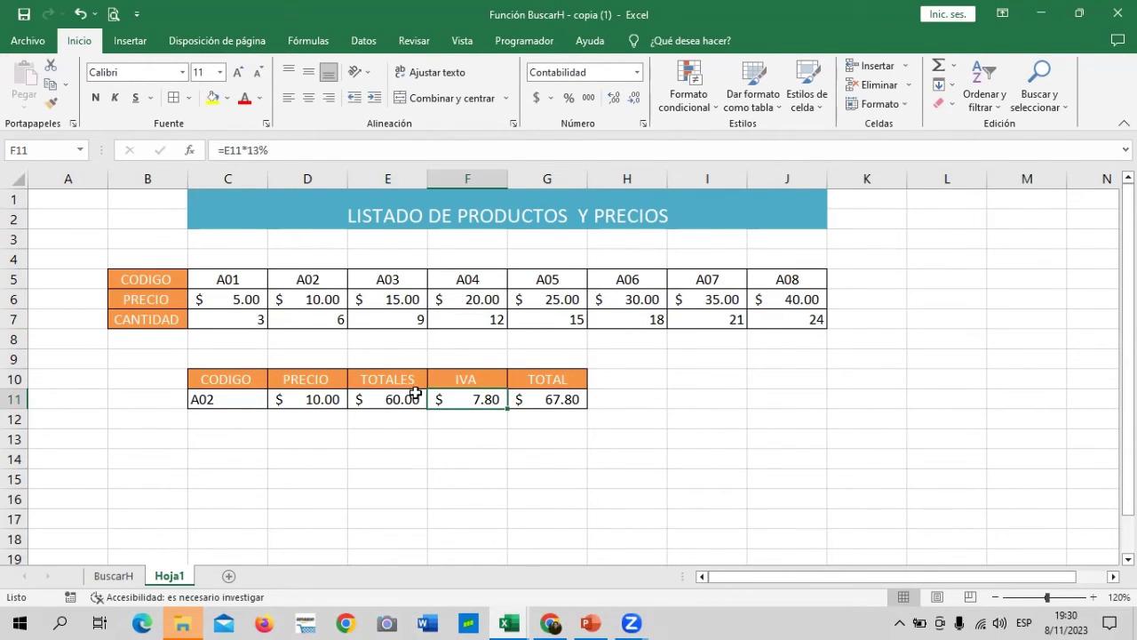
left_click(548, 401)
left_click(391, 404)
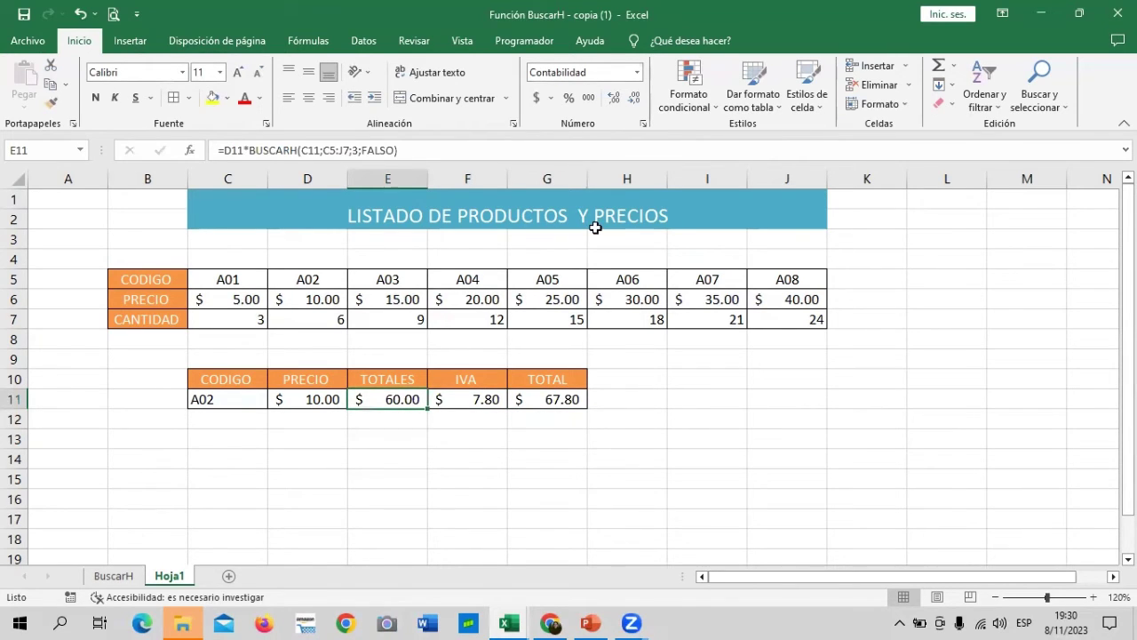
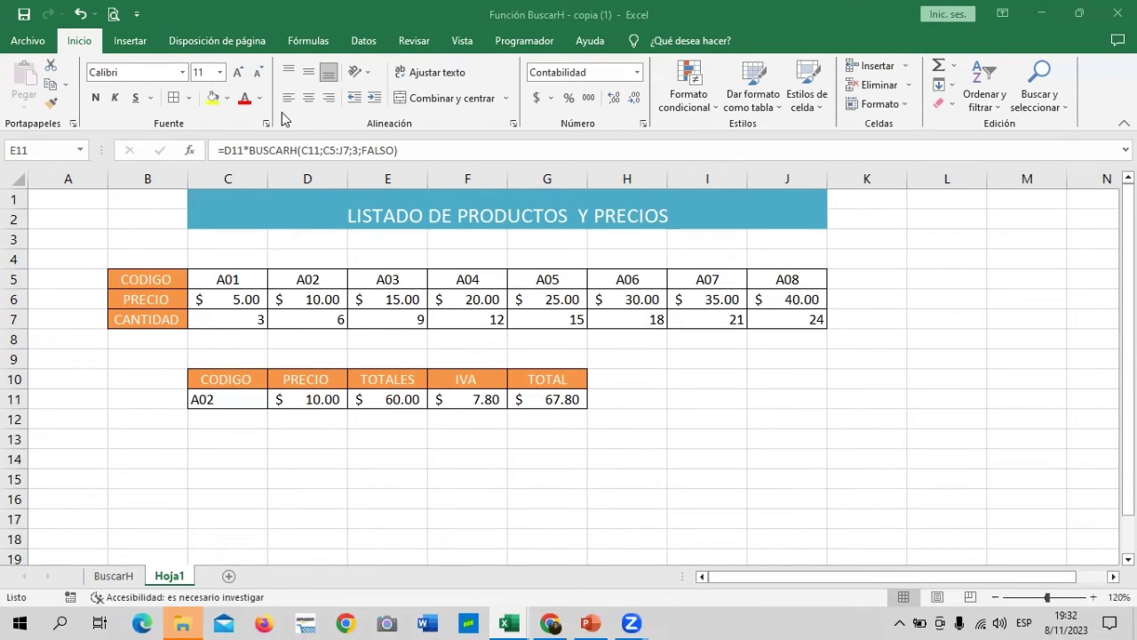
Step: Inspect the BUSCARH price formula in D11 unchanged, then view the BuscarH winners sheet
left_click(313, 399)
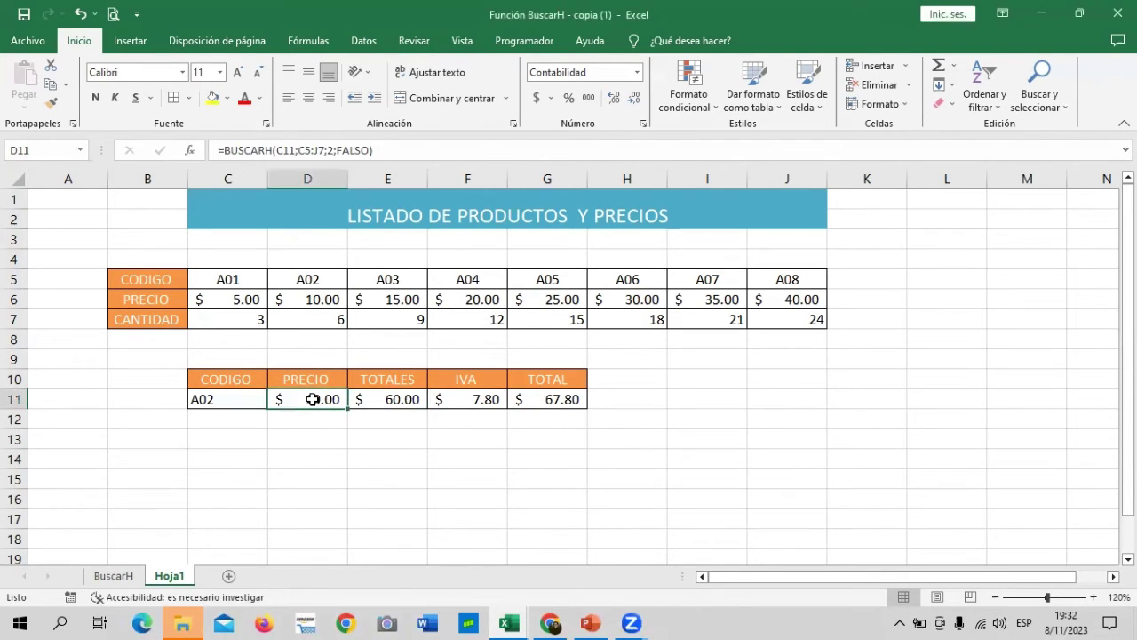
left_click(439, 152)
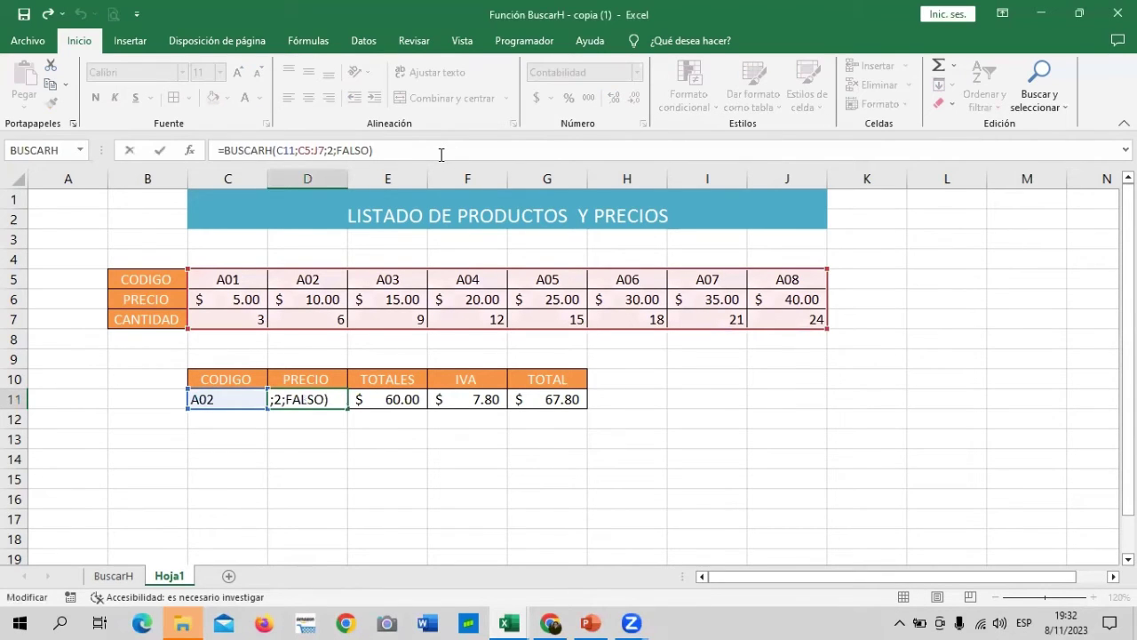
key("Escape")
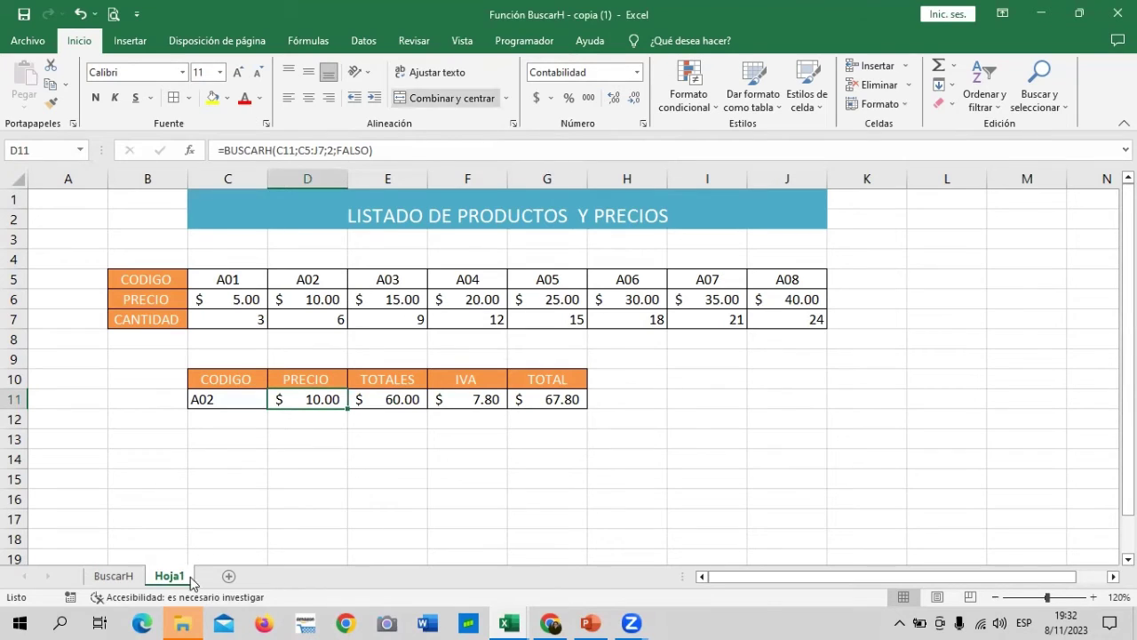
left_click(120, 576)
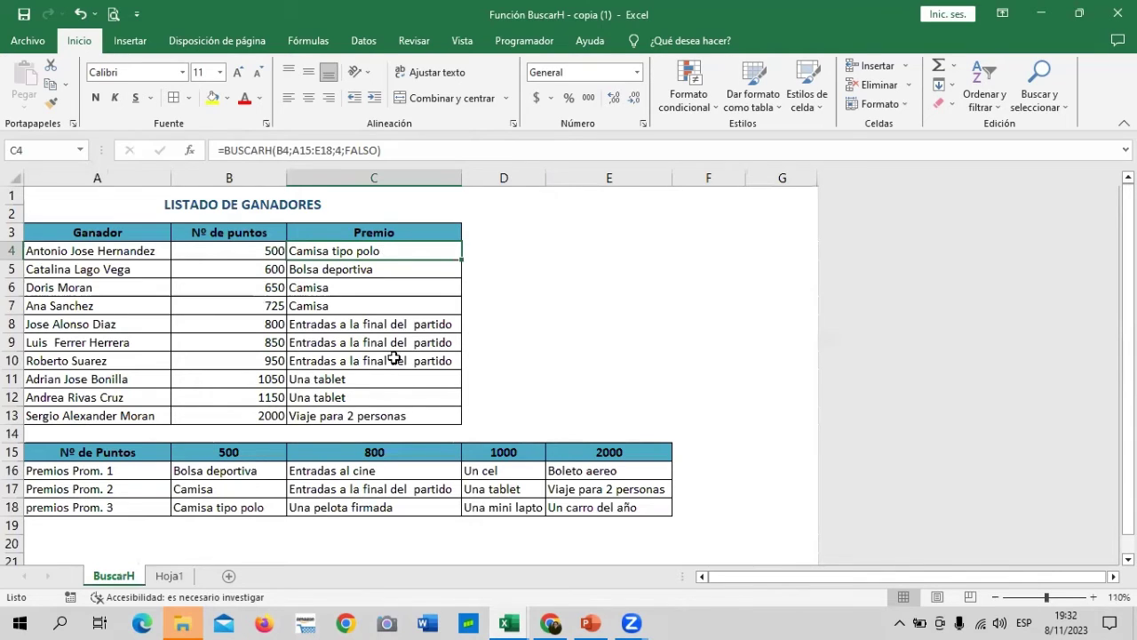
Step: Go back to Hoja1, where code A02 gives PRECIO $10.00 and TOTAL $67.80
left_click(170, 577)
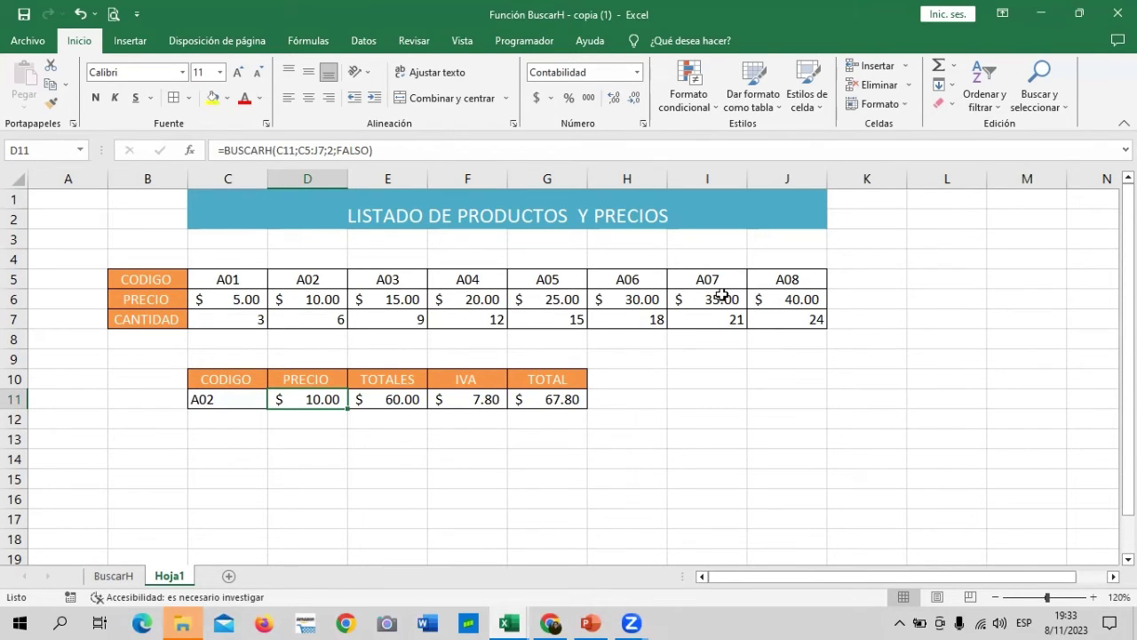
left_click(435, 148)
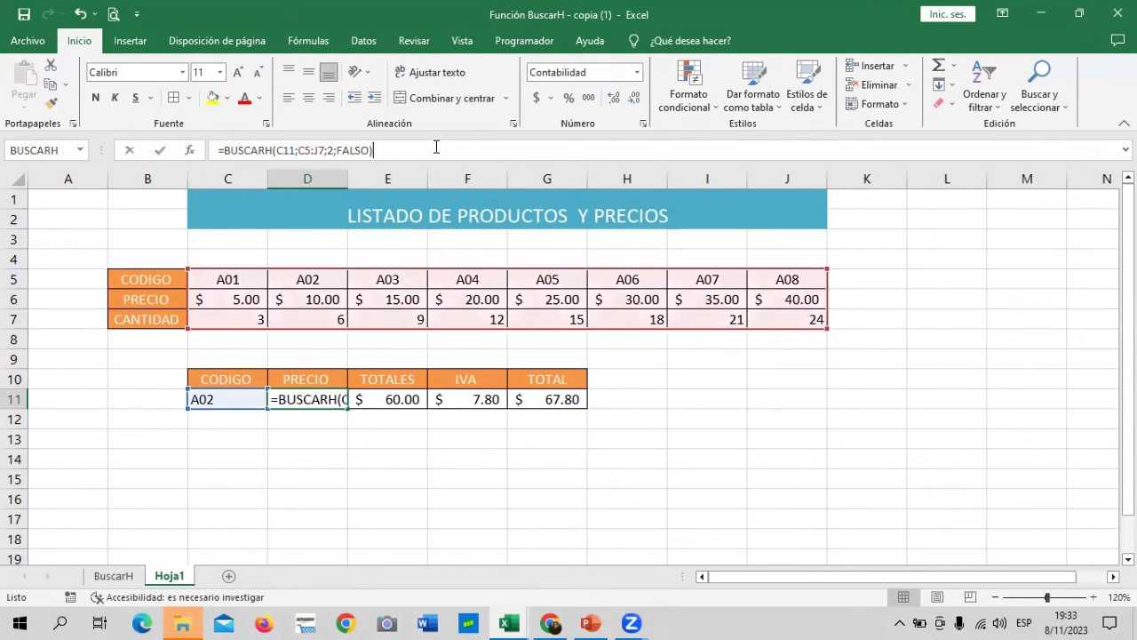
key("Return")
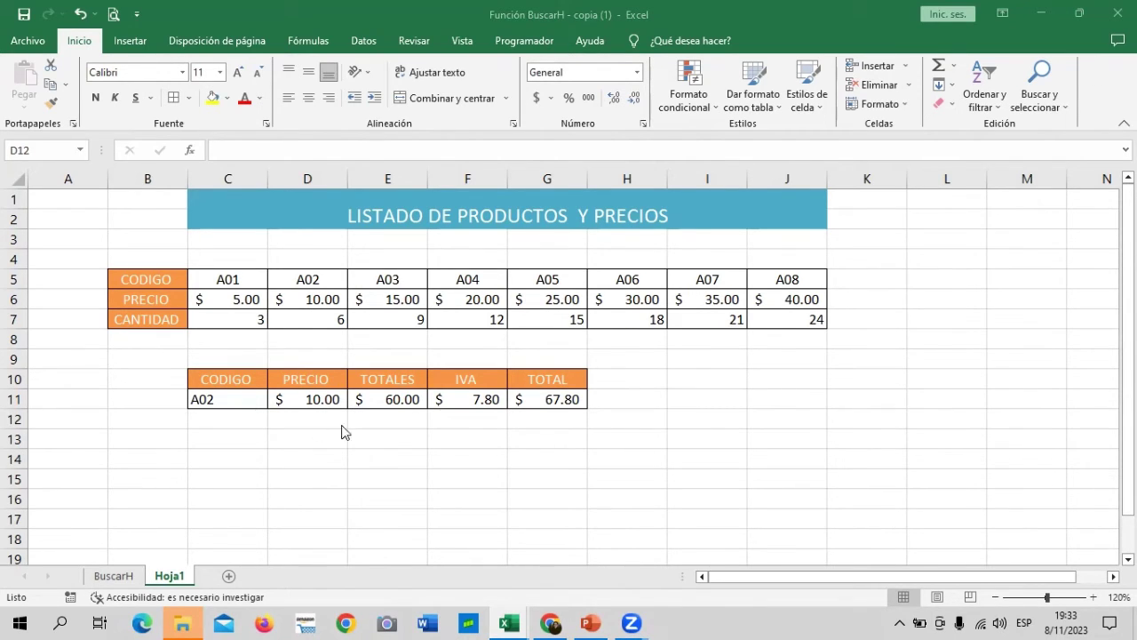
left_click(322, 399)
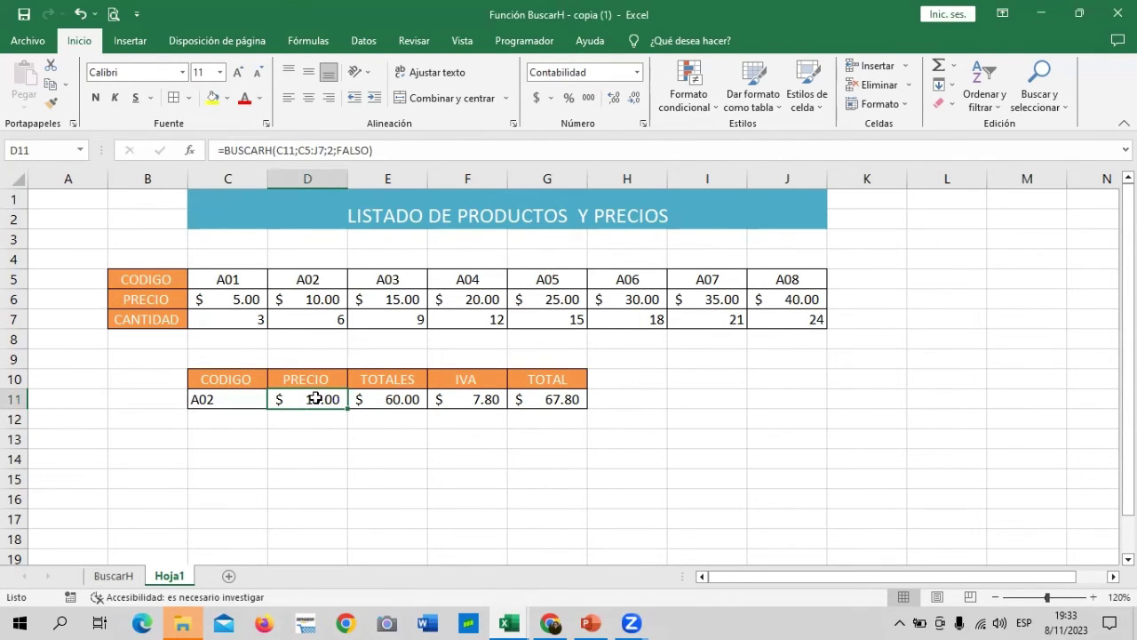
left_click(384, 397)
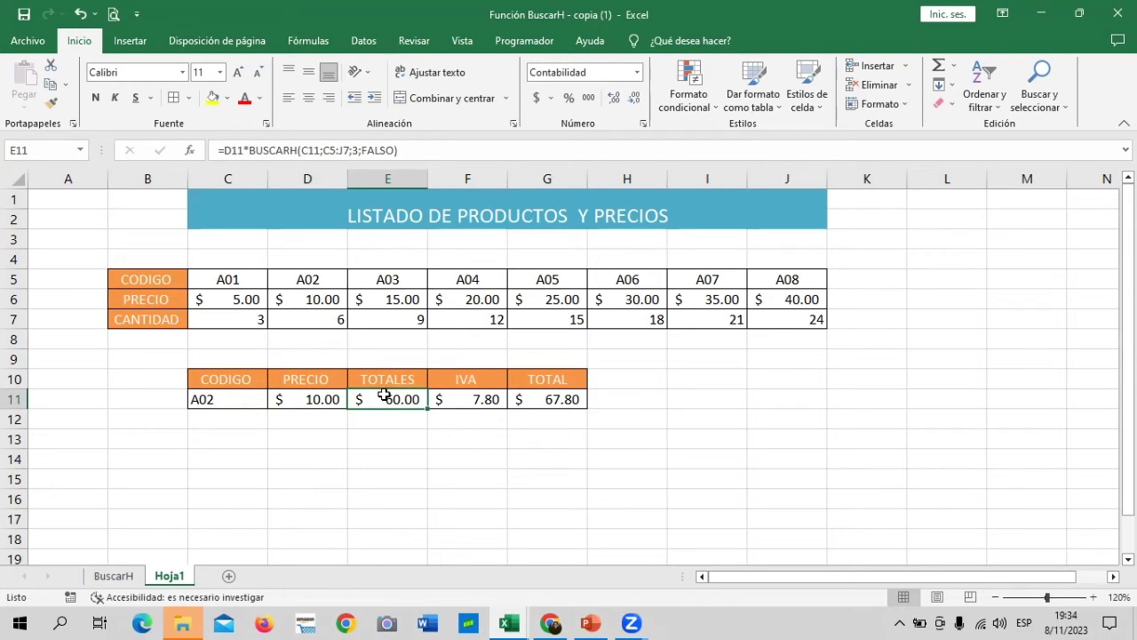
left_click(455, 398)
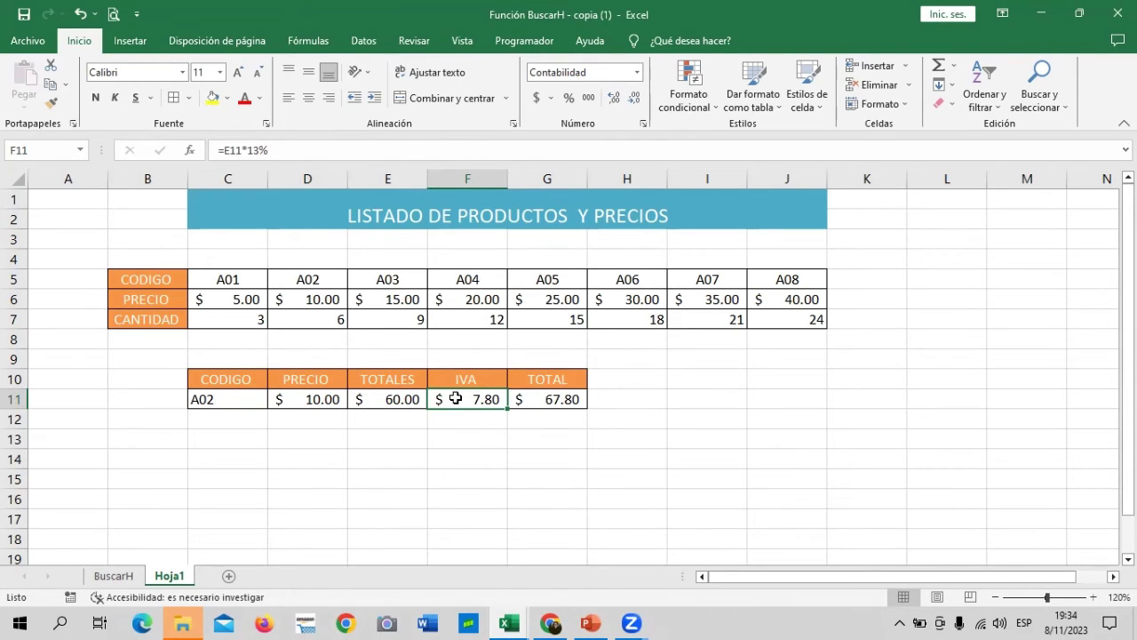
left_click(556, 401)
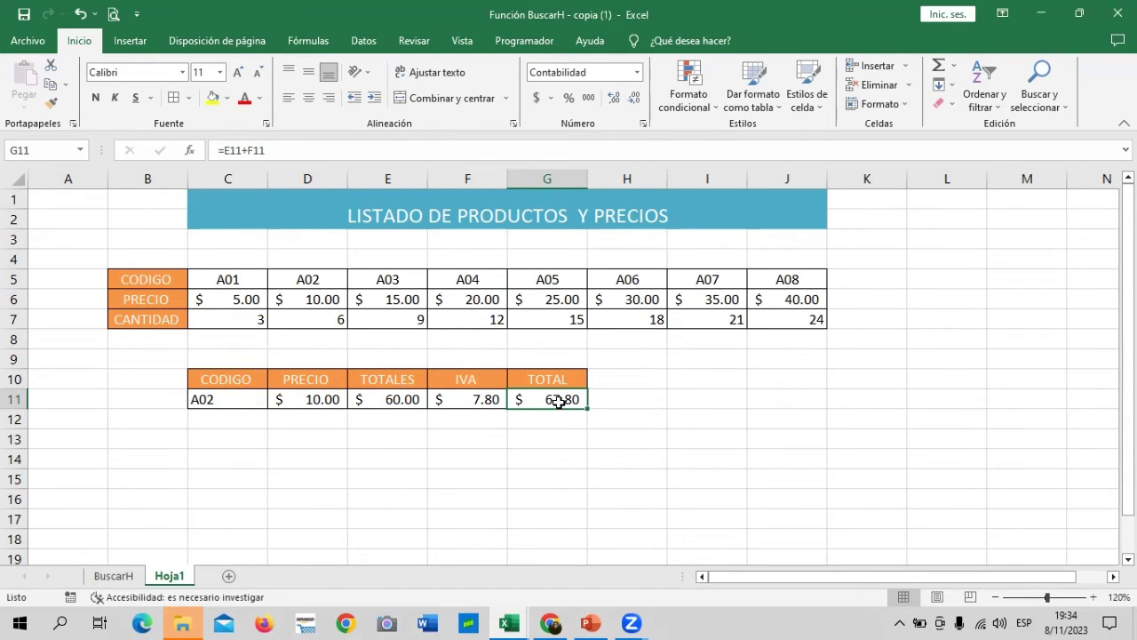
mouse_move(550, 623)
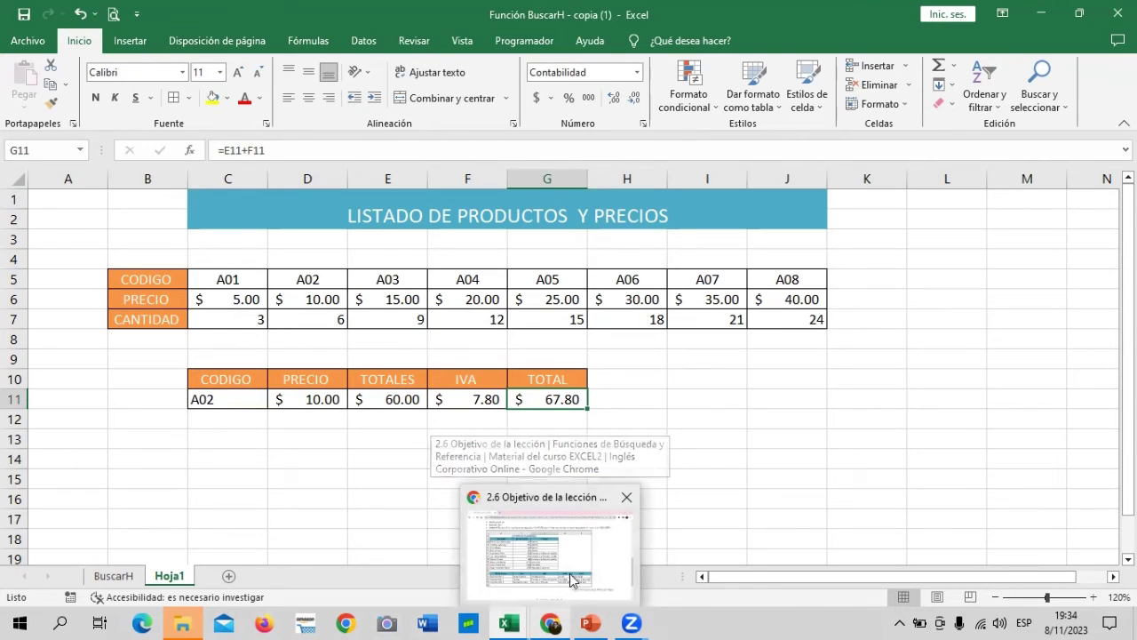
Step: Bring up the course page and scroll through the 2.8 Laboratorio 3 questions
left_click(594, 559)
scroll(578, 426, "up", 4)
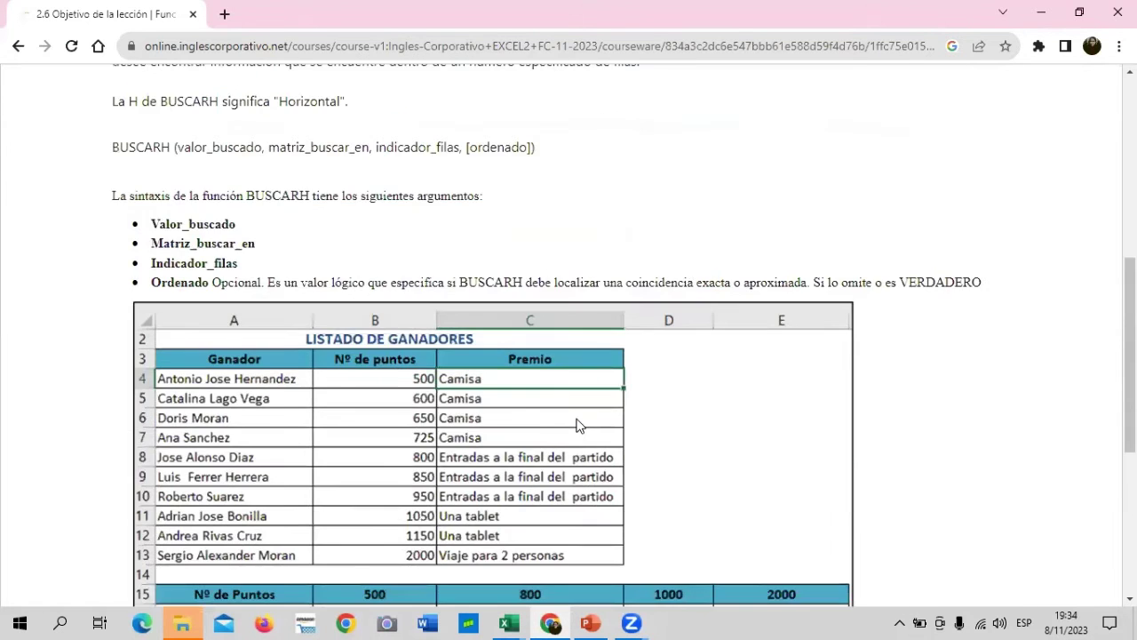
scroll(576, 429, "up", 2)
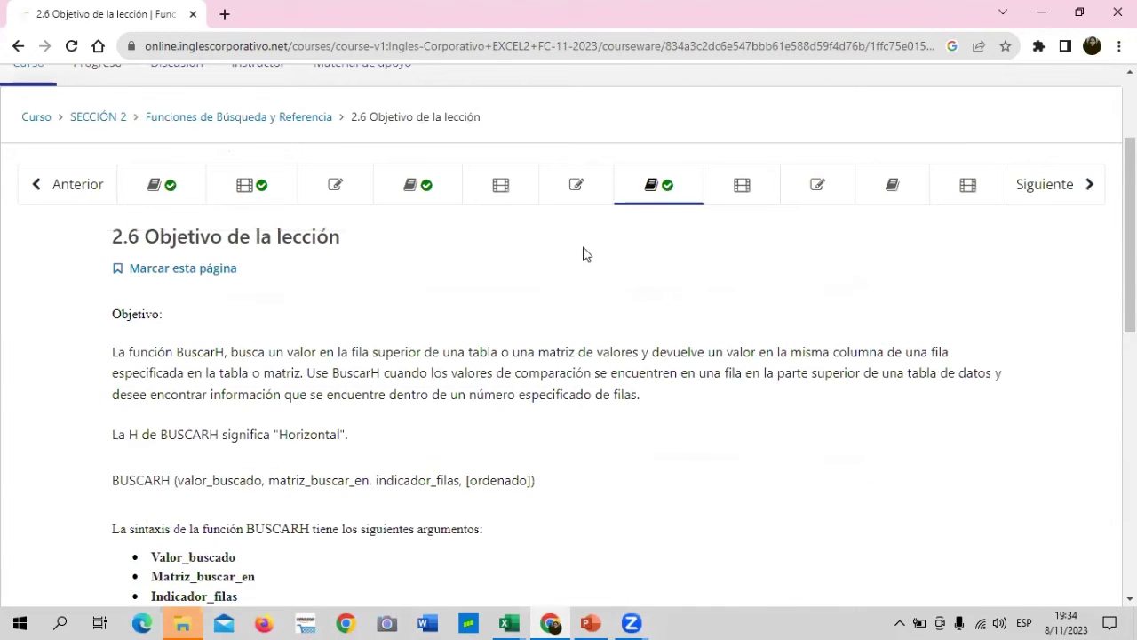
left_click(787, 192)
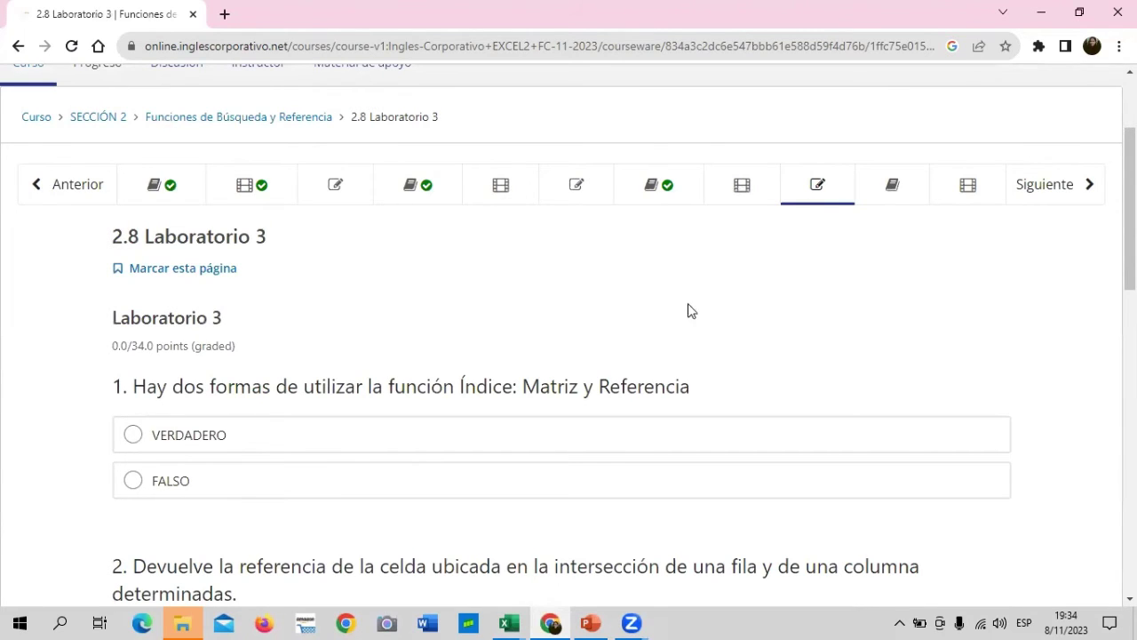
scroll(538, 406, "down", 3)
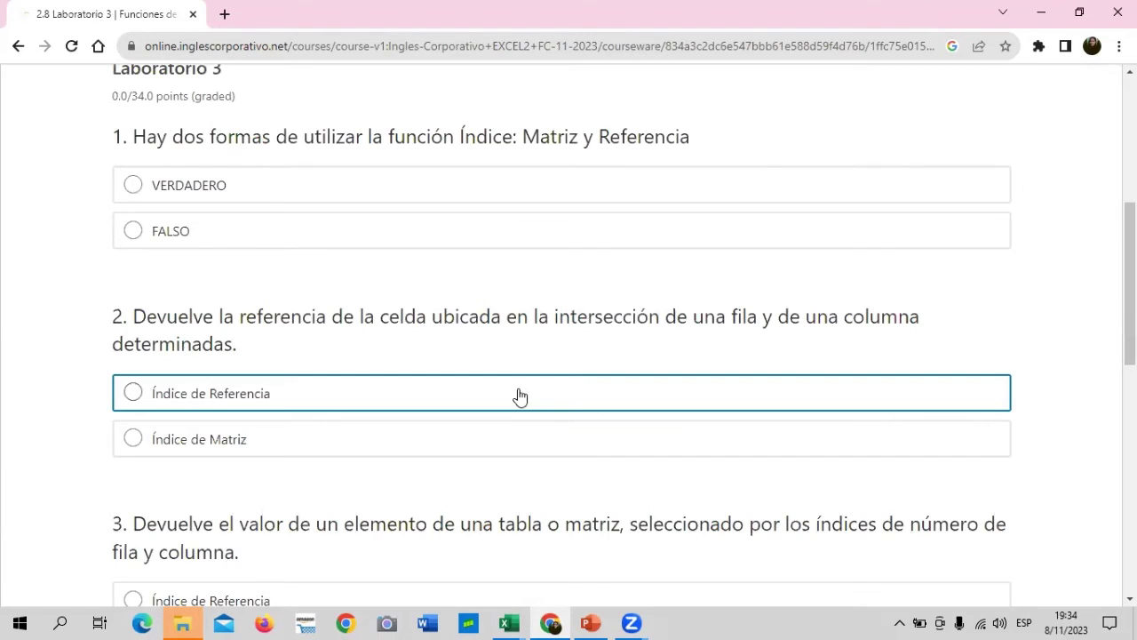
scroll(520, 396, "down", 2)
scroll(520, 396, "down", 2)
scroll(520, 395, "down", 3)
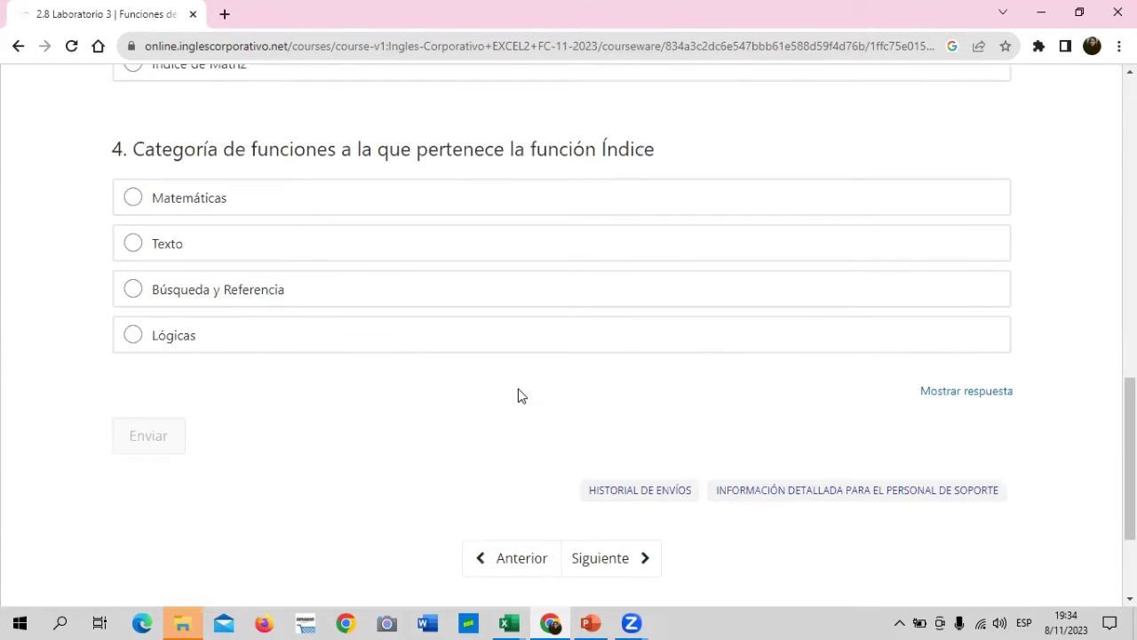
scroll(521, 397, "up", 5)
scroll(522, 397, "up", 6)
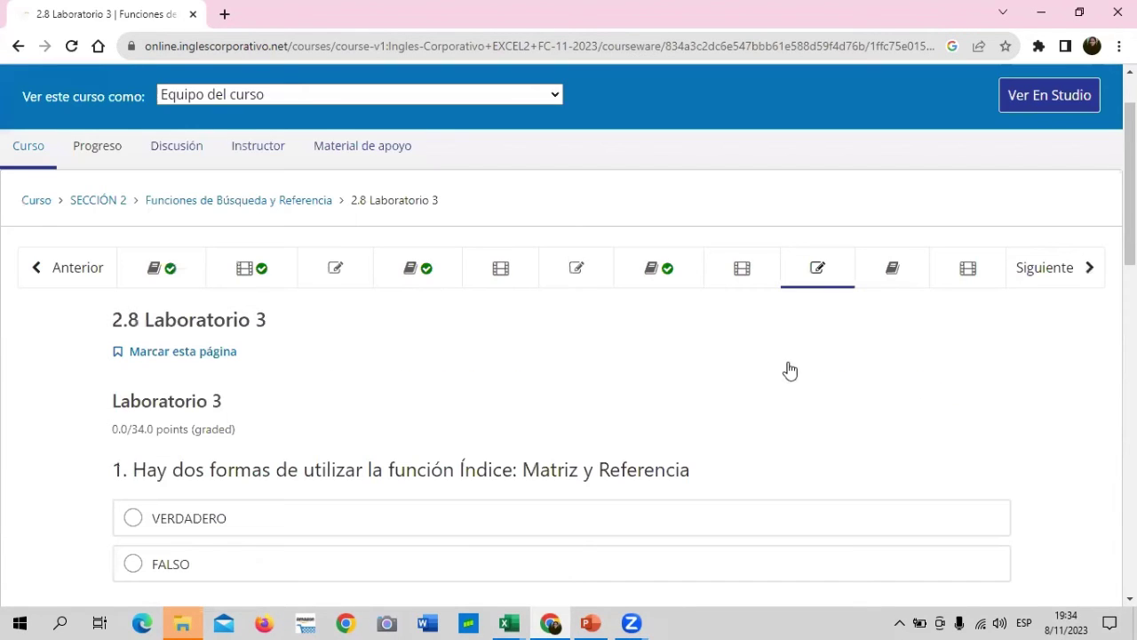
scroll(754, 358, "up", 1)
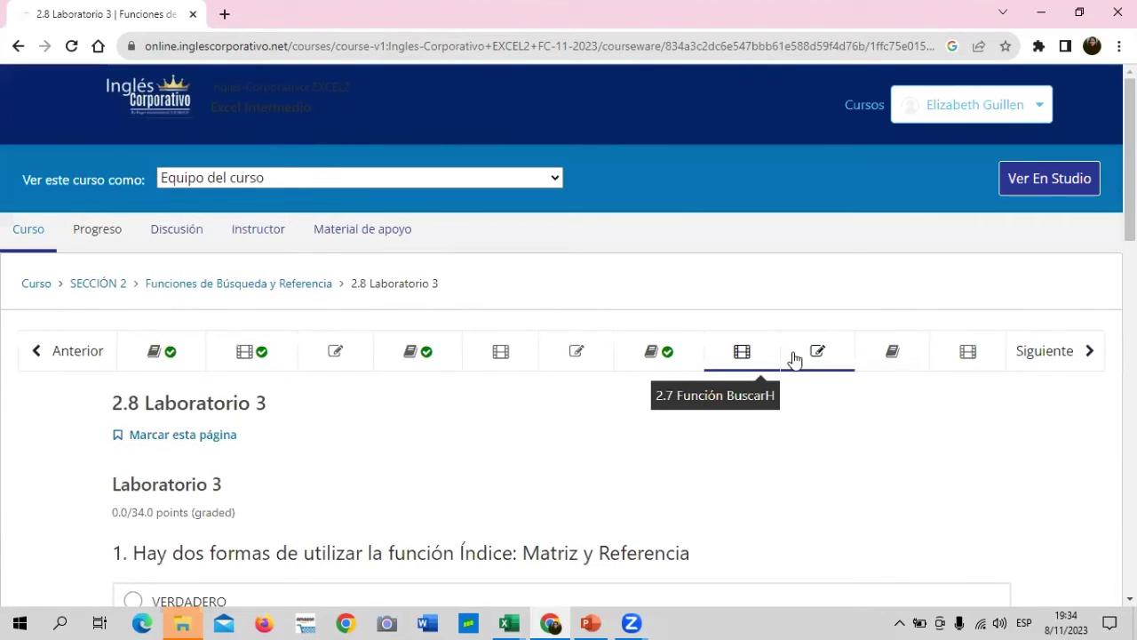
Step: Read the 2.6 Objetivo de la lección page on BUSCARH, then return to the Excel workbook
left_click(687, 358)
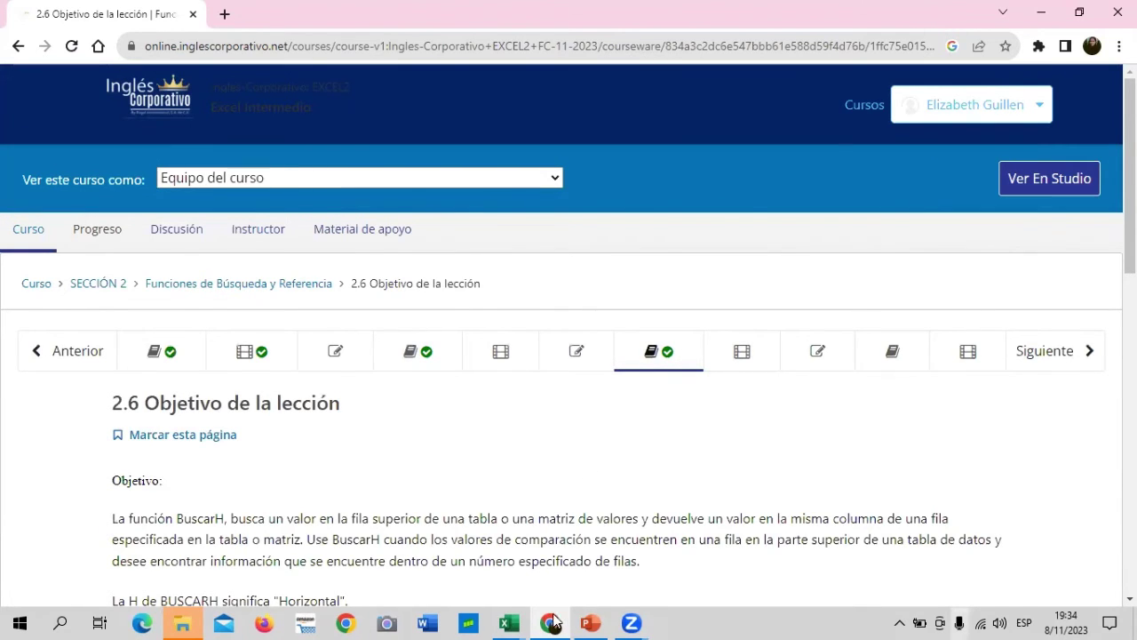
scroll(560, 613, "down", 4)
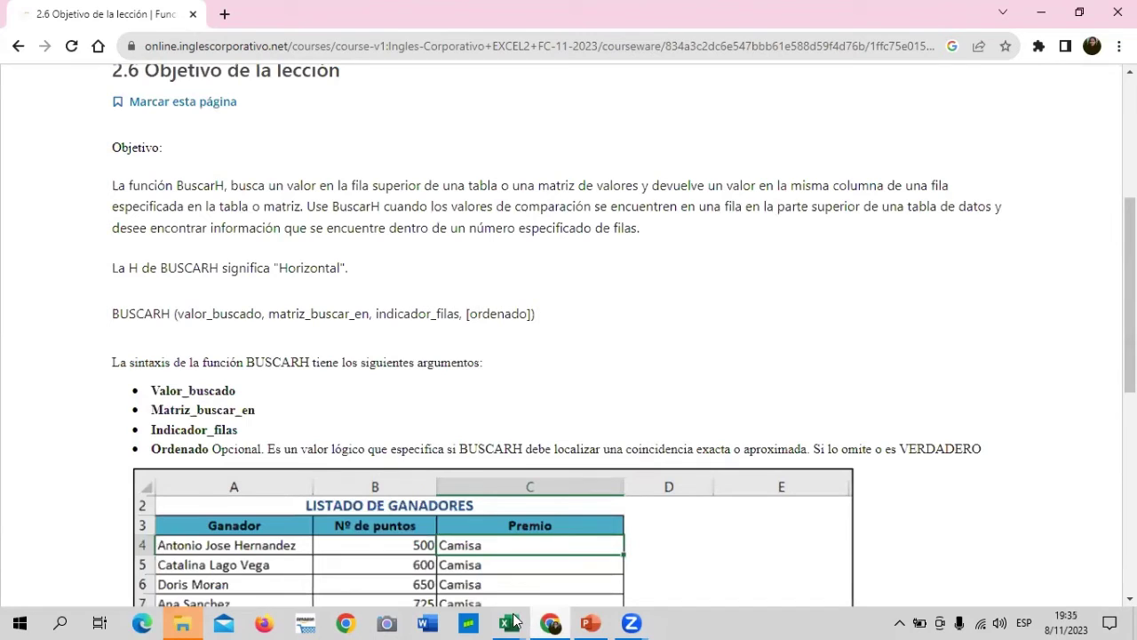
left_click(513, 622)
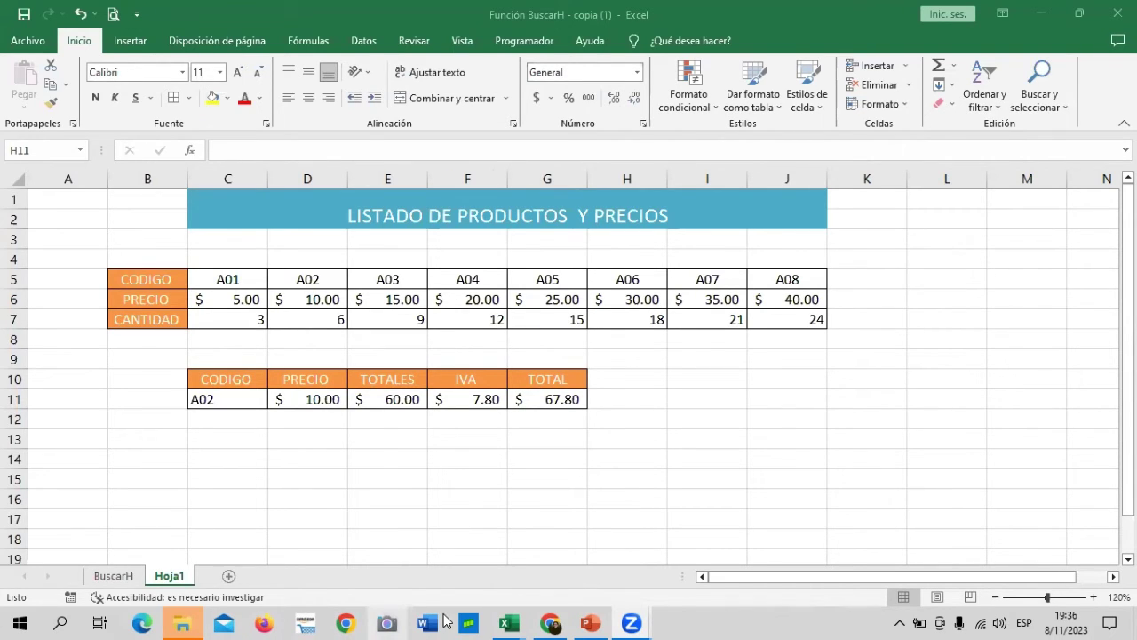
Step: Bring the Factura digital dias vencidos workbook's FACTURA sheet to the front
mouse_move(509, 623)
left_click(570, 573)
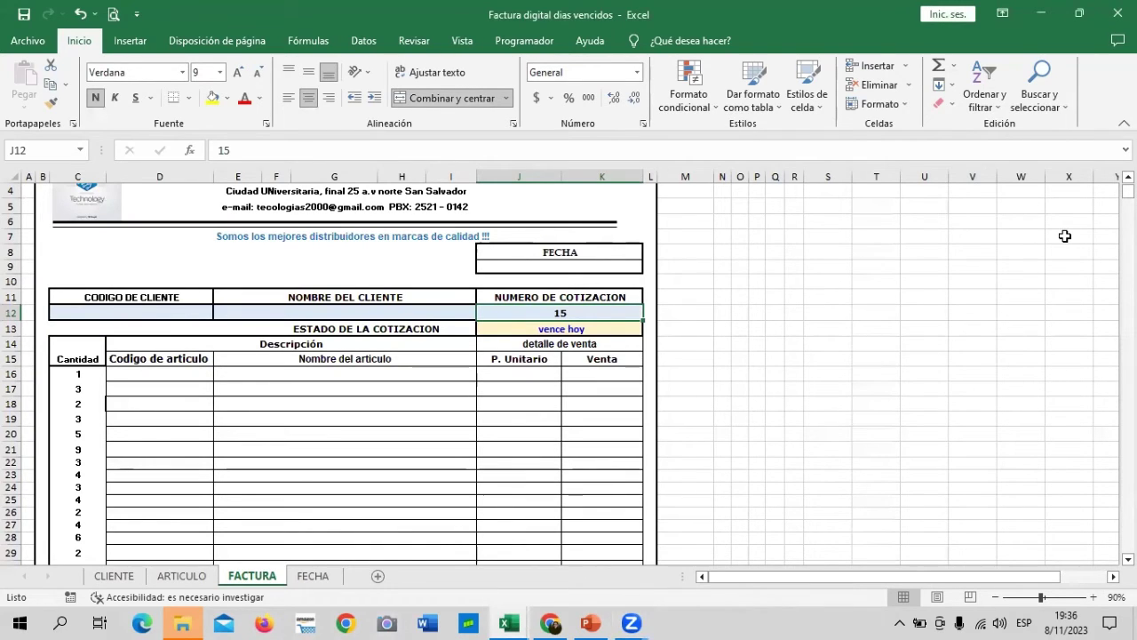
Step: Browse the CLIENTE, ARTICULO, FACTURA and FECHA sheets, ending on the CLIENTE client table
scroll(805, 302, "up", 1)
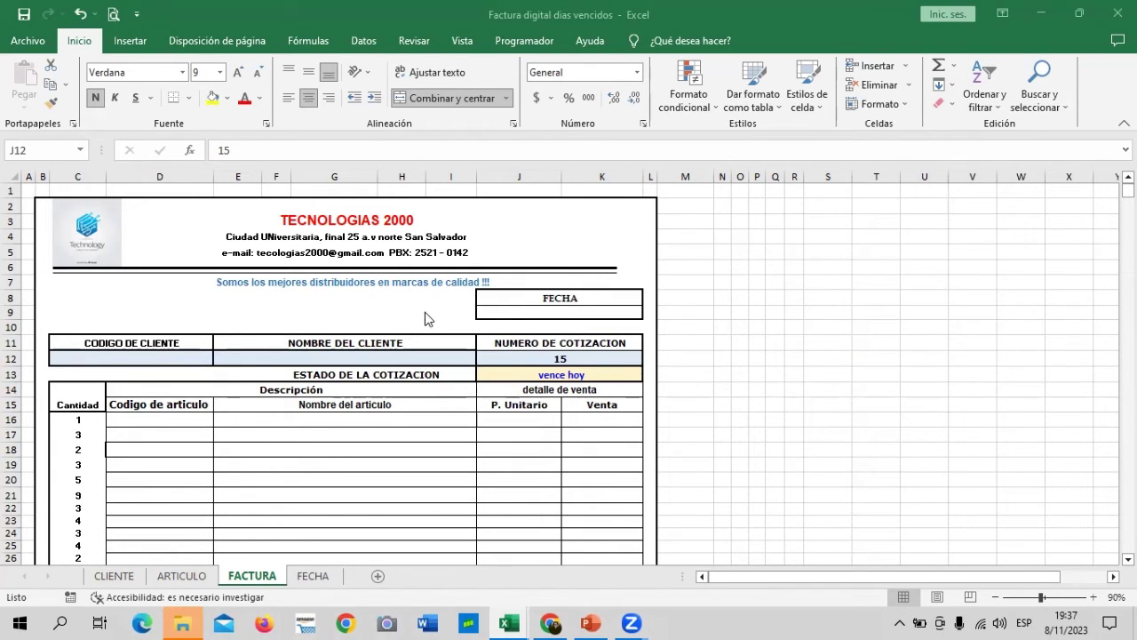
scroll(386, 408, "down", 2)
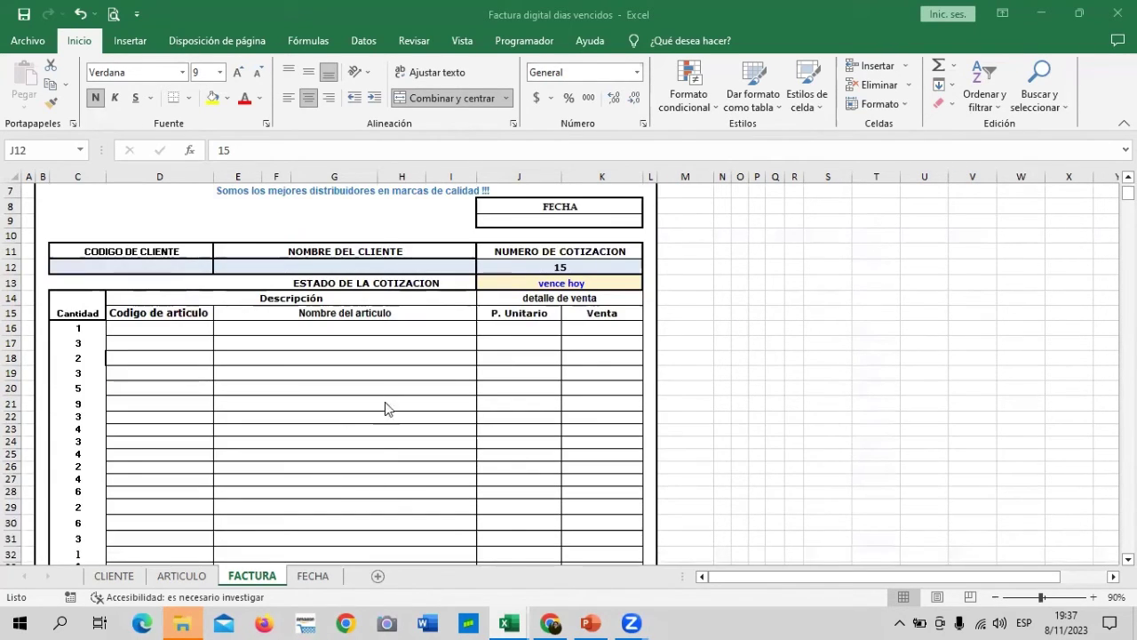
scroll(376, 457, "up", 2)
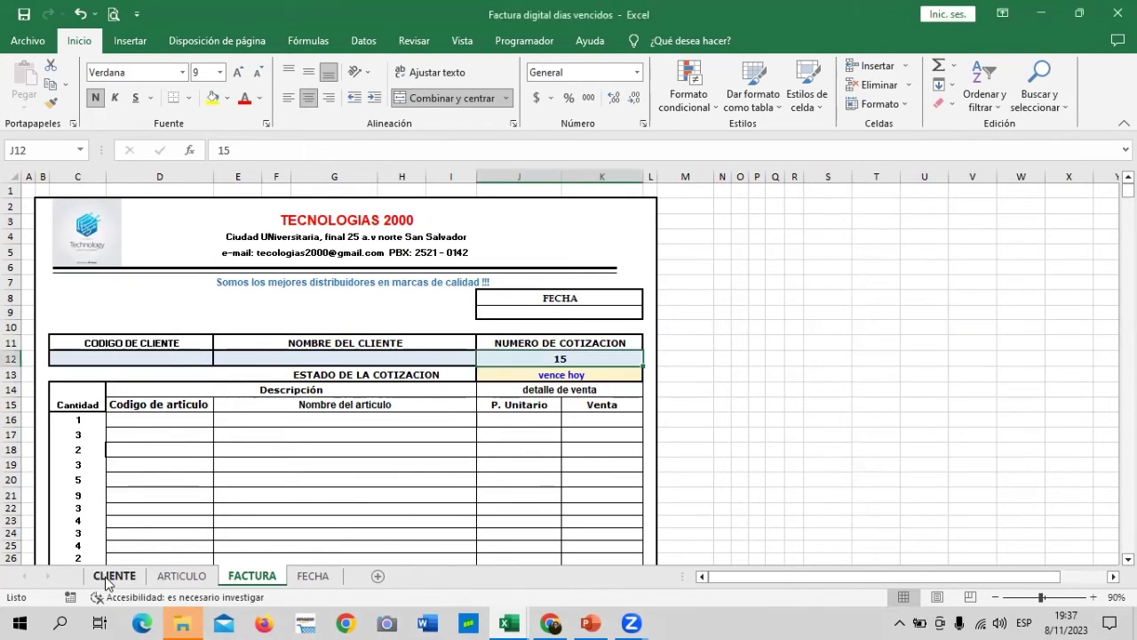
left_click(133, 576)
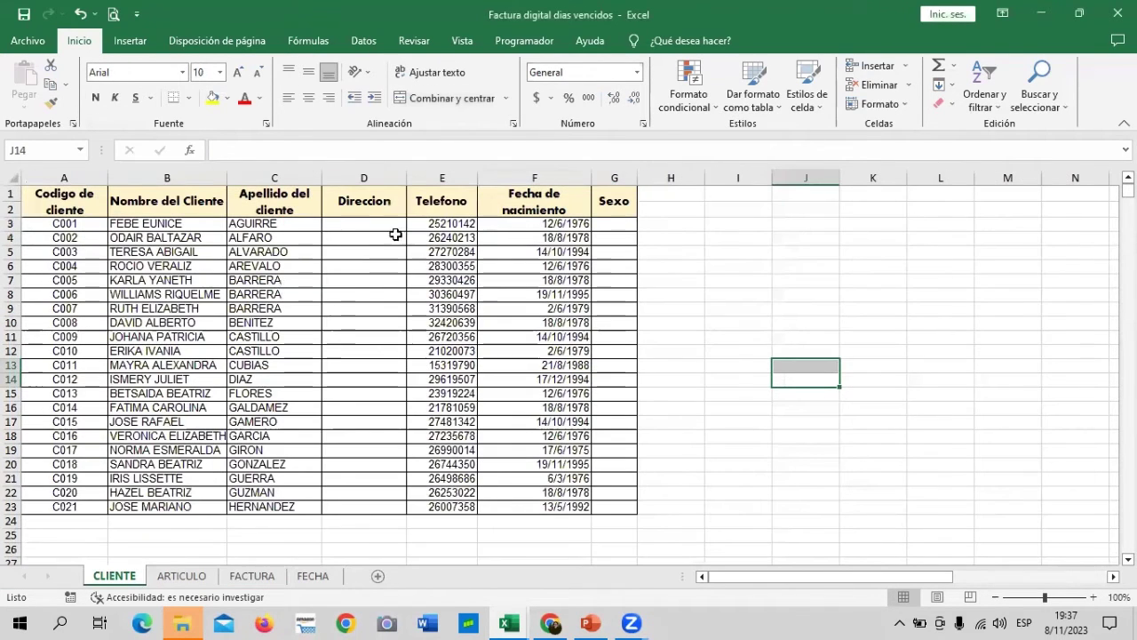
left_click(190, 580)
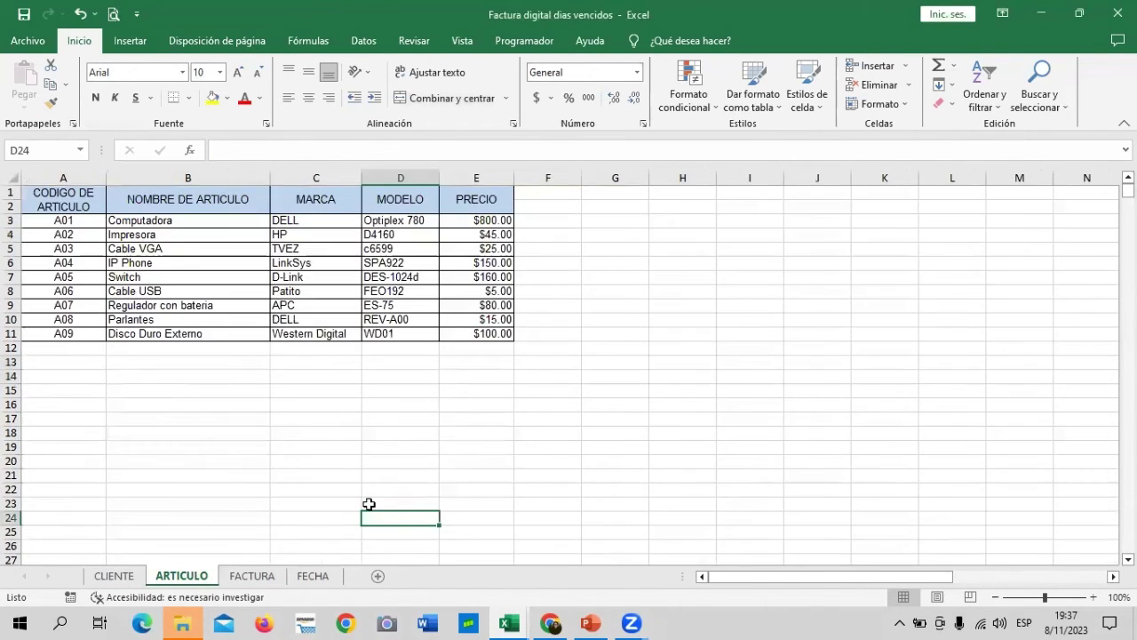
left_click(720, 347)
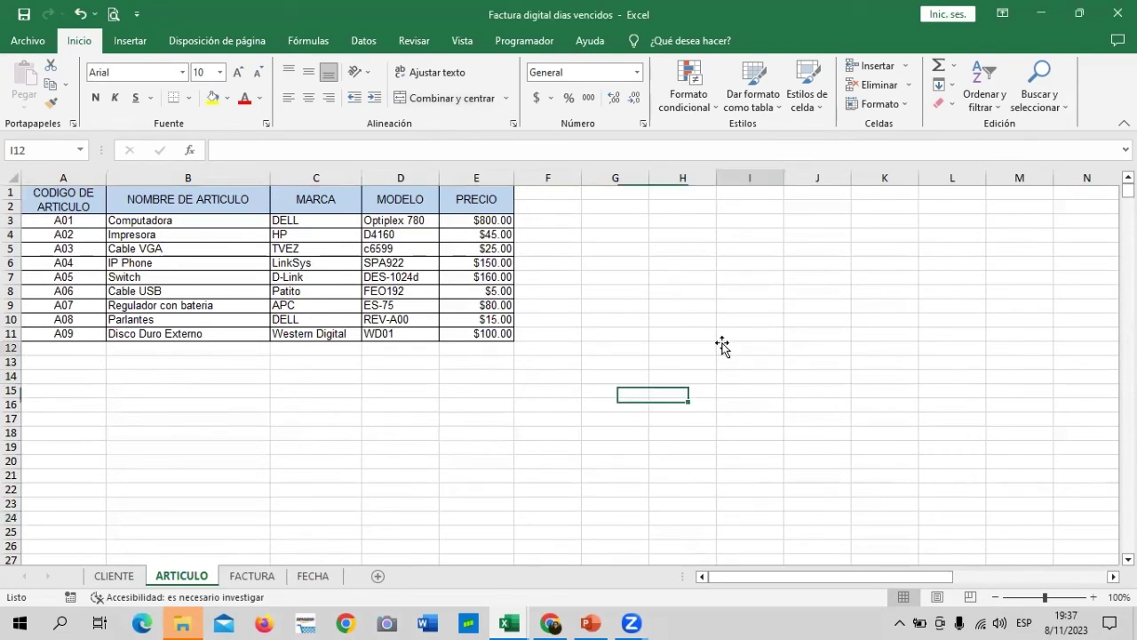
left_click(264, 577)
left_click(313, 578)
left_click(497, 363)
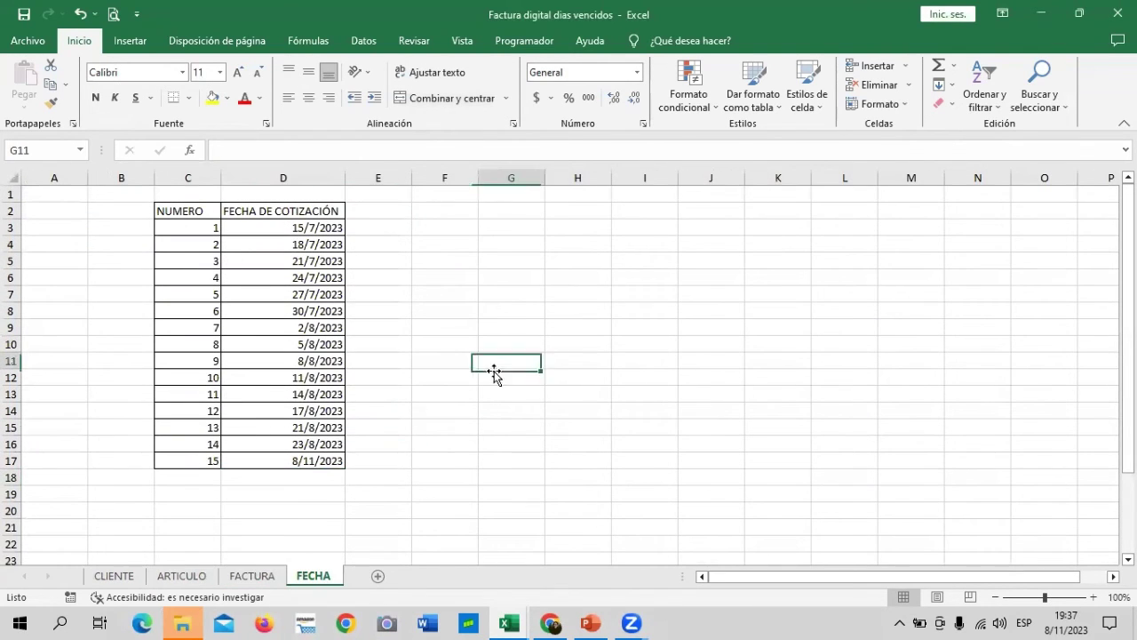
left_click(124, 579)
left_click(711, 356)
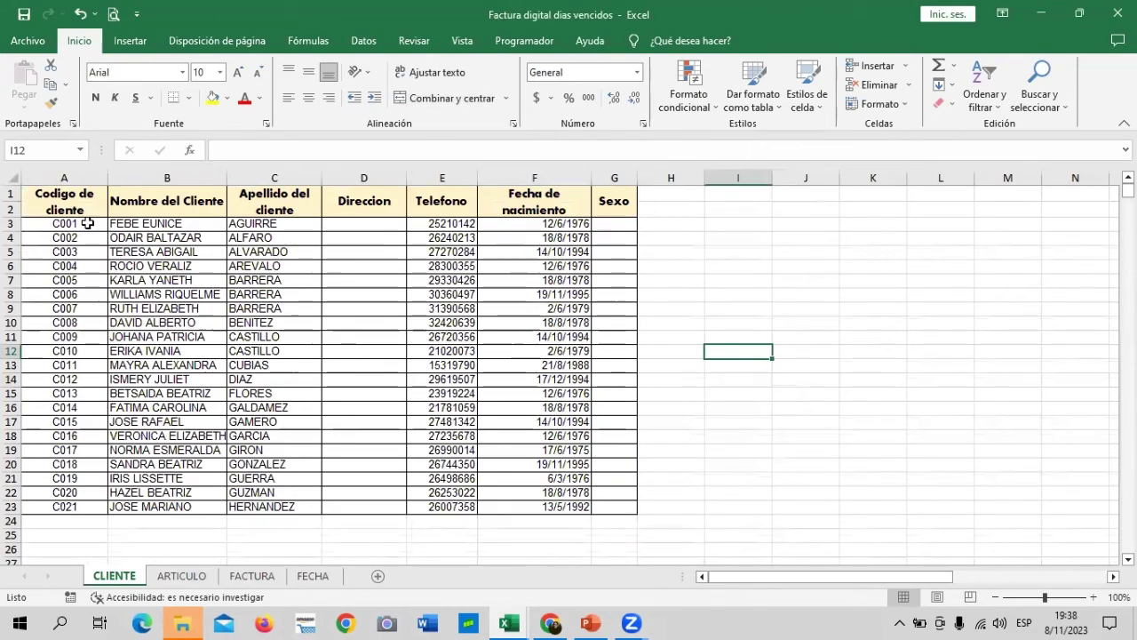
left_click_drag(87, 224, 88, 506)
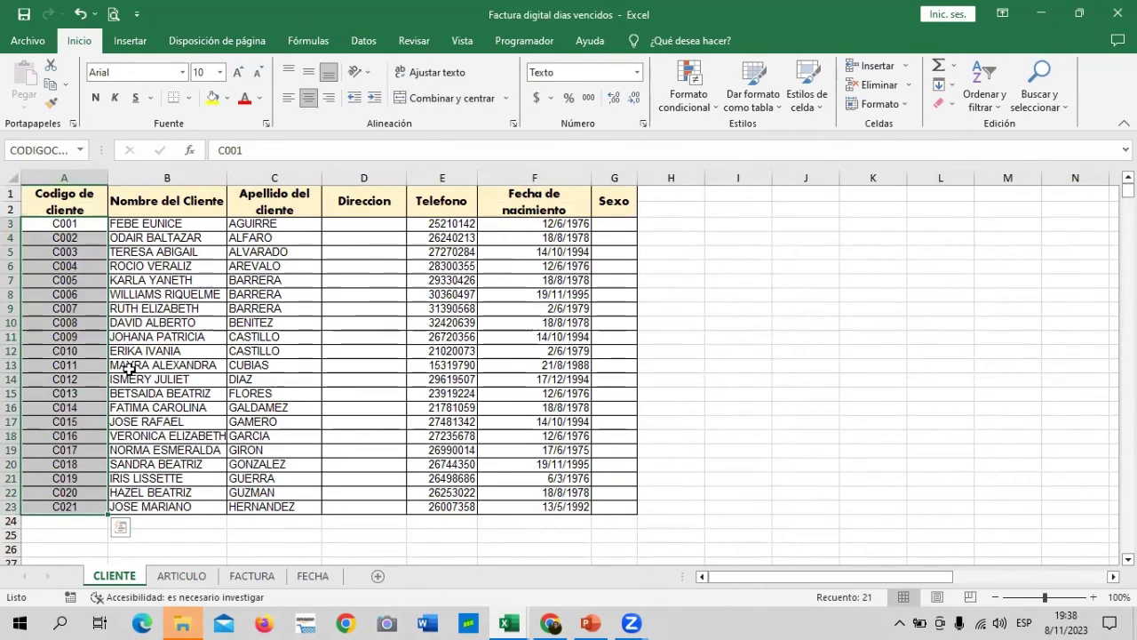
left_click(774, 338)
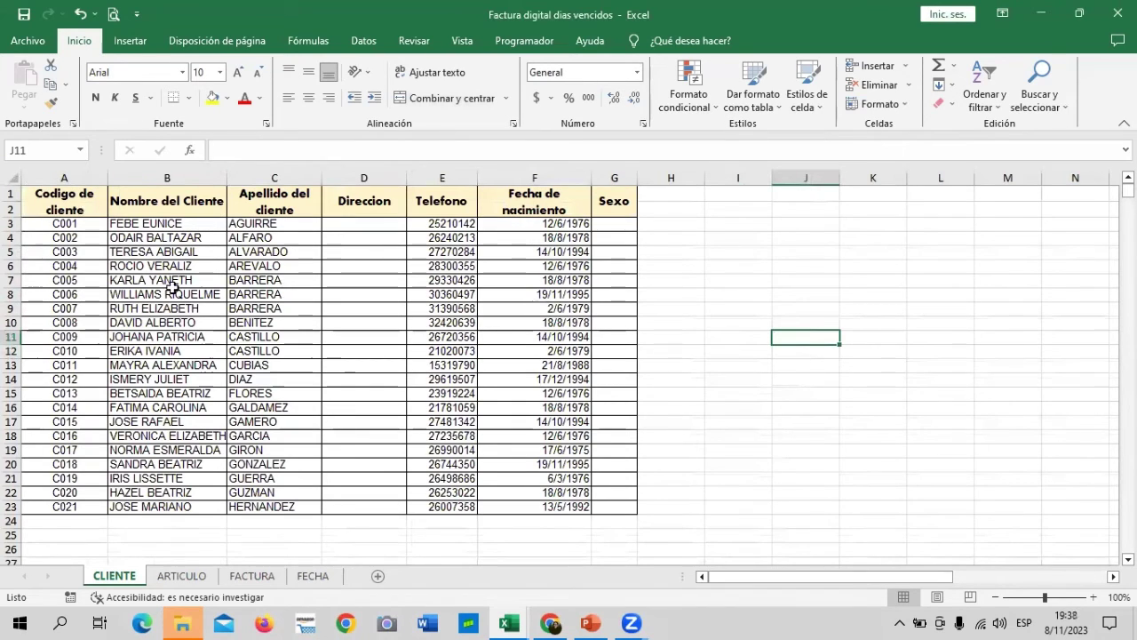
left_click(742, 265)
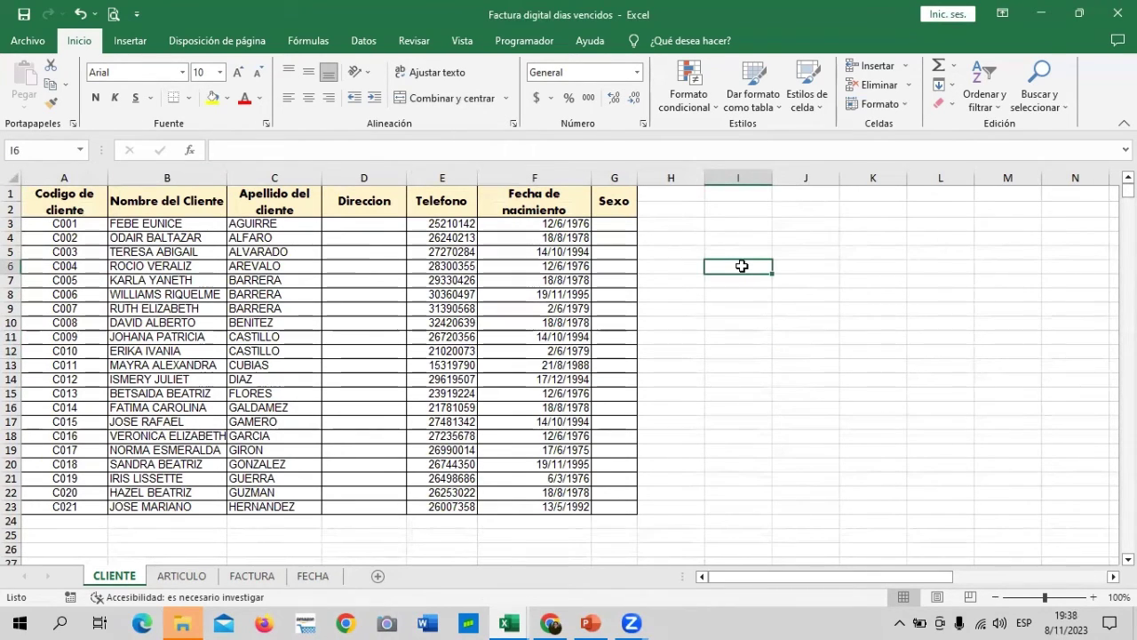
left_click(709, 352)
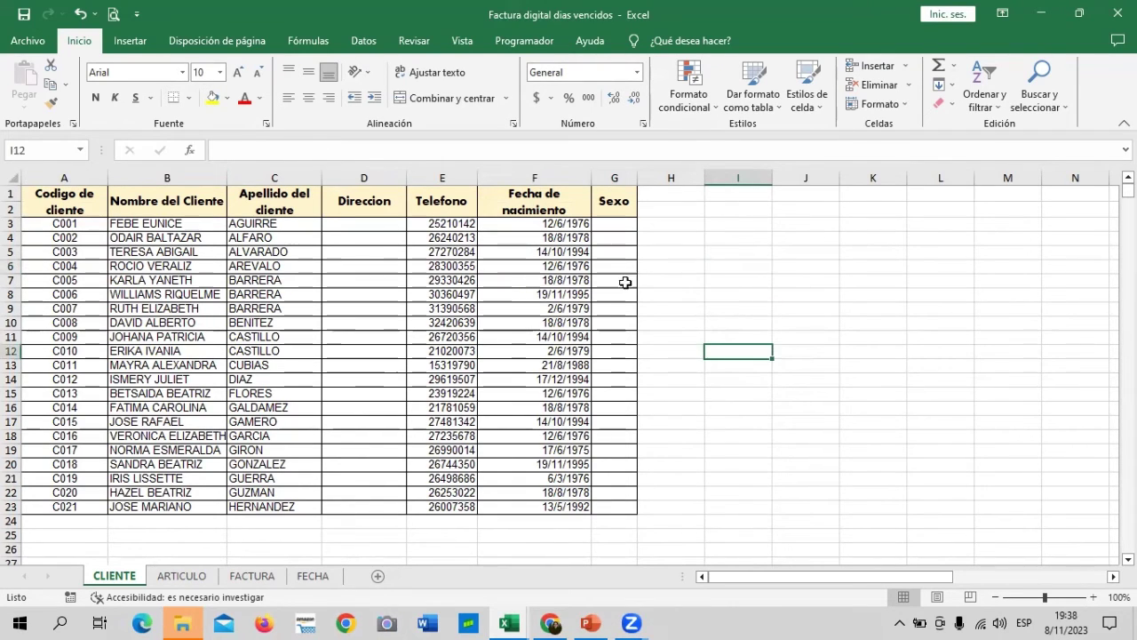
left_click_drag(55, 226, 86, 508)
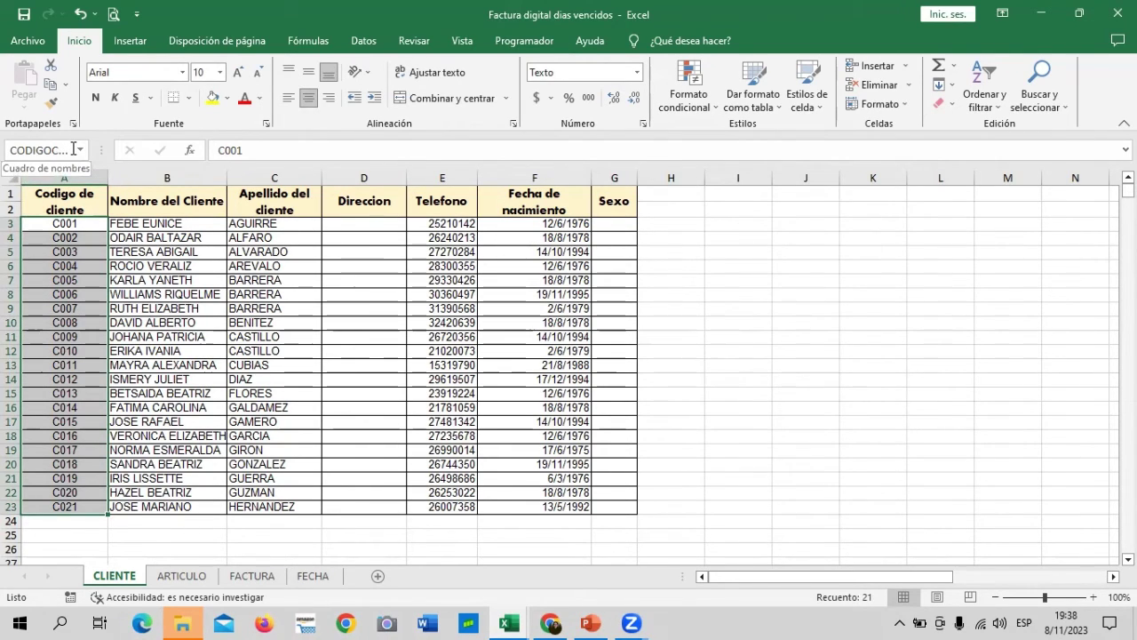
left_click_drag(672, 355, 672, 307)
left_click(808, 322)
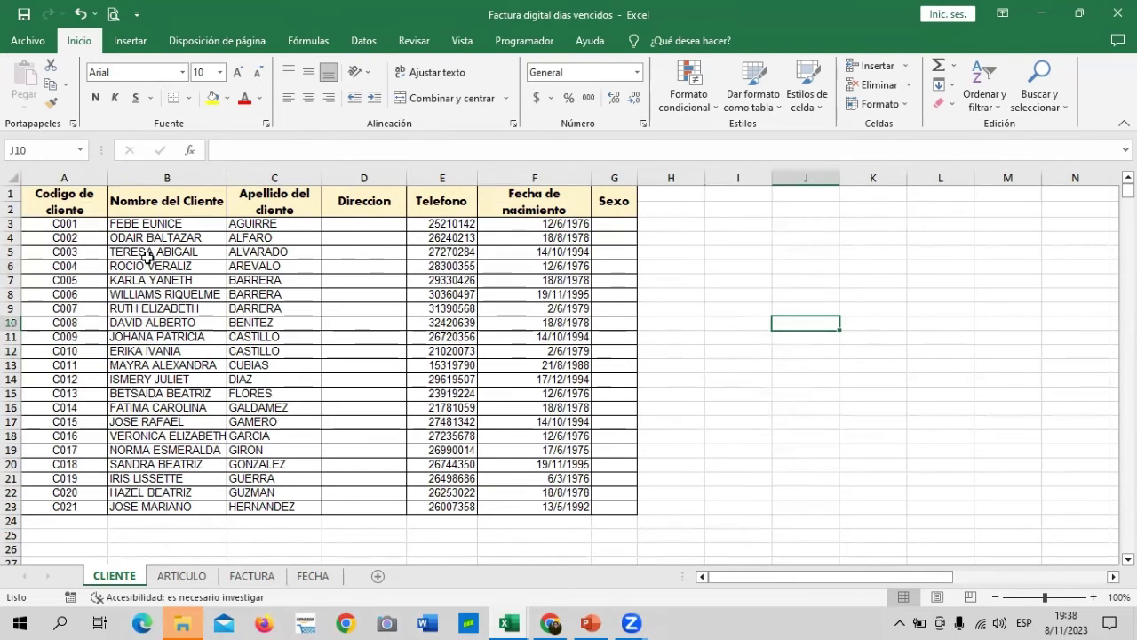
left_click(89, 226)
left_click_drag(83, 258, 89, 492)
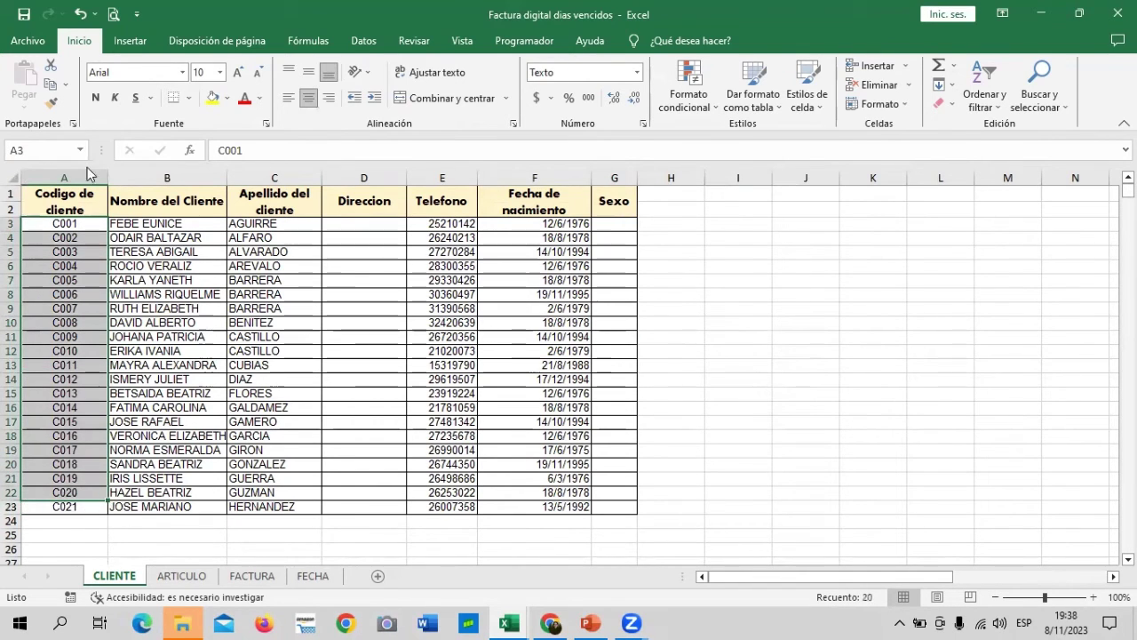
left_click(738, 405)
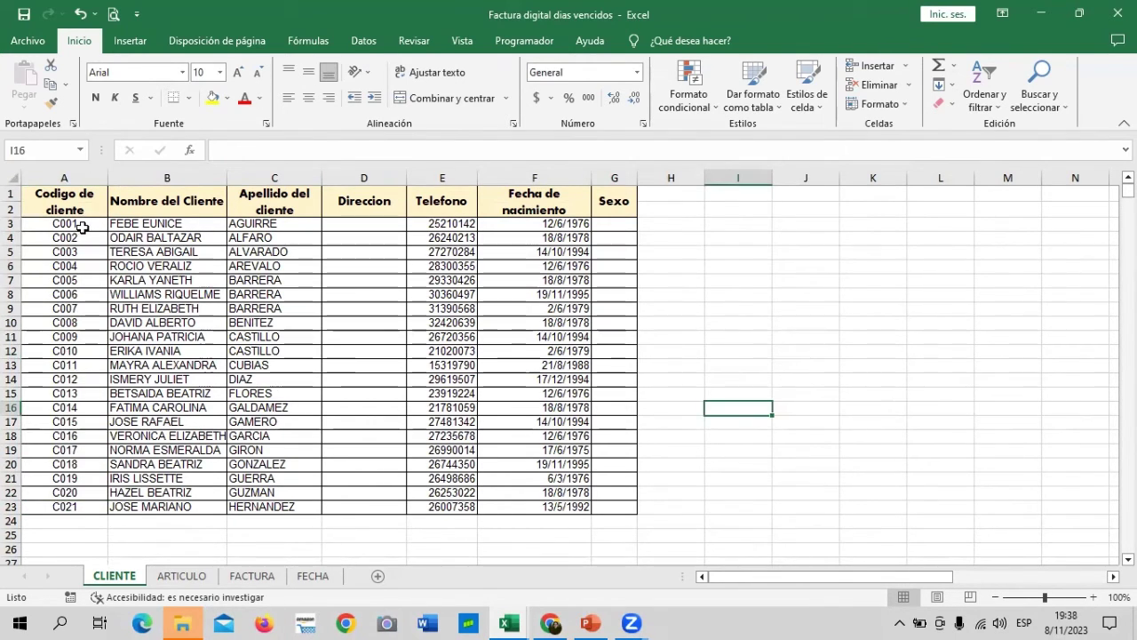
left_click_drag(84, 226, 99, 511)
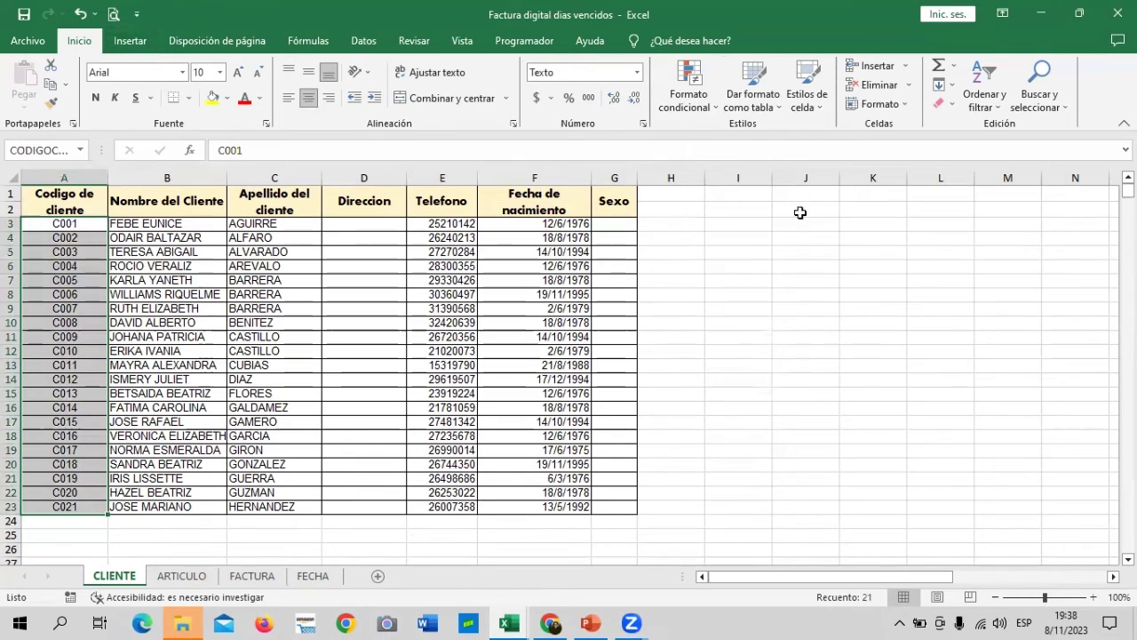
left_click(811, 313)
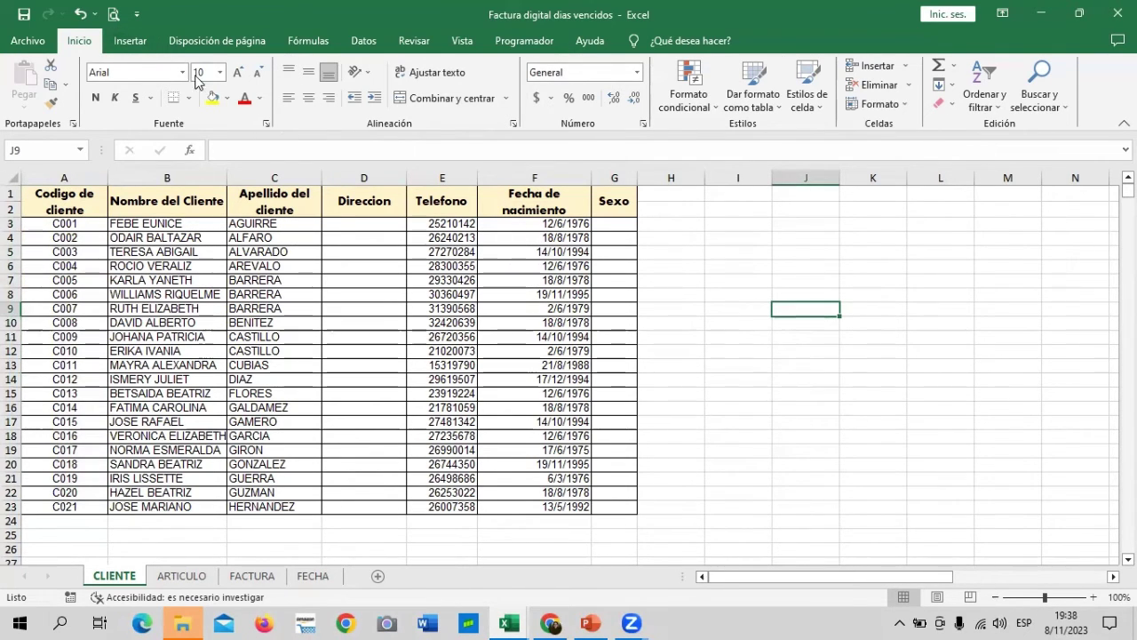
Step: Check in the Name Manager that CODIGOCLIENTE covers client codes A3:A23
left_click(147, 42)
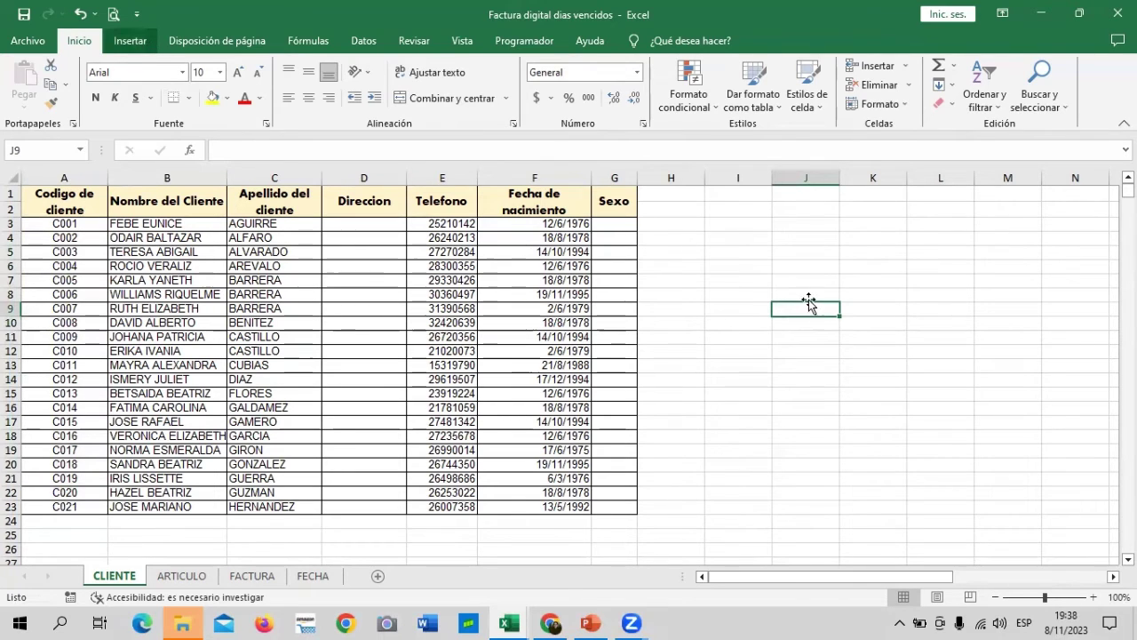
left_click(791, 278)
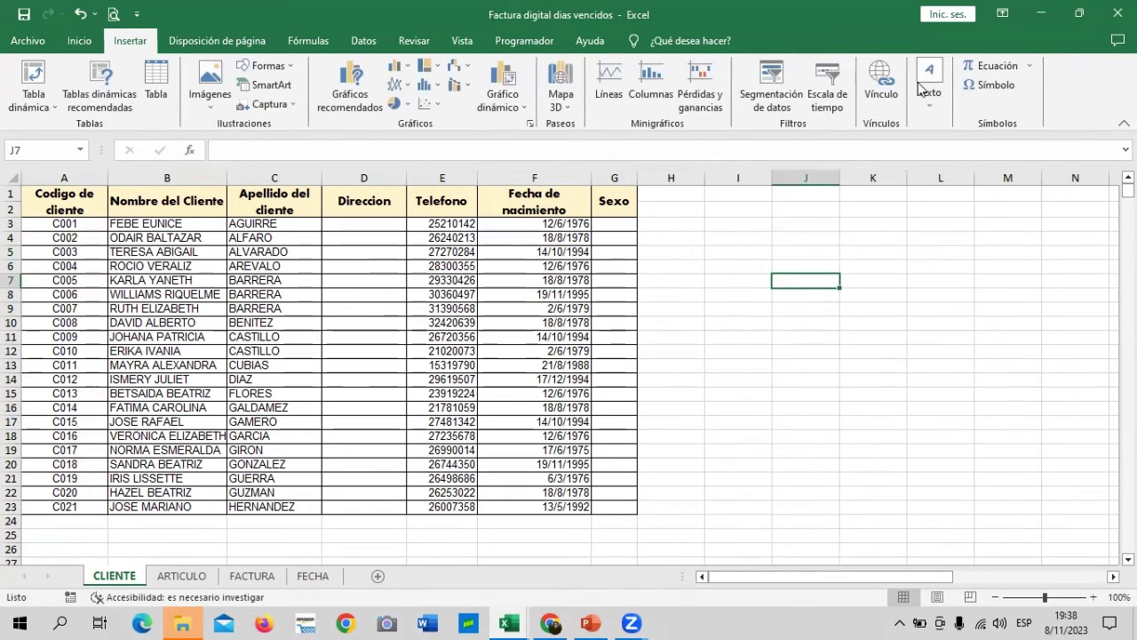
left_click(307, 42)
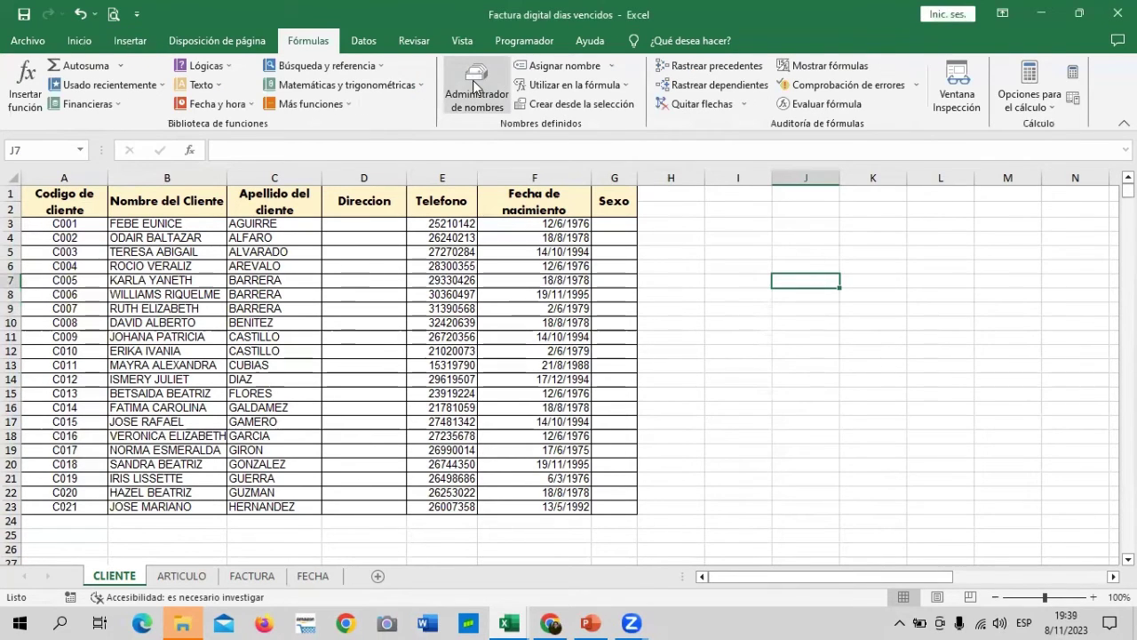
left_click(458, 71)
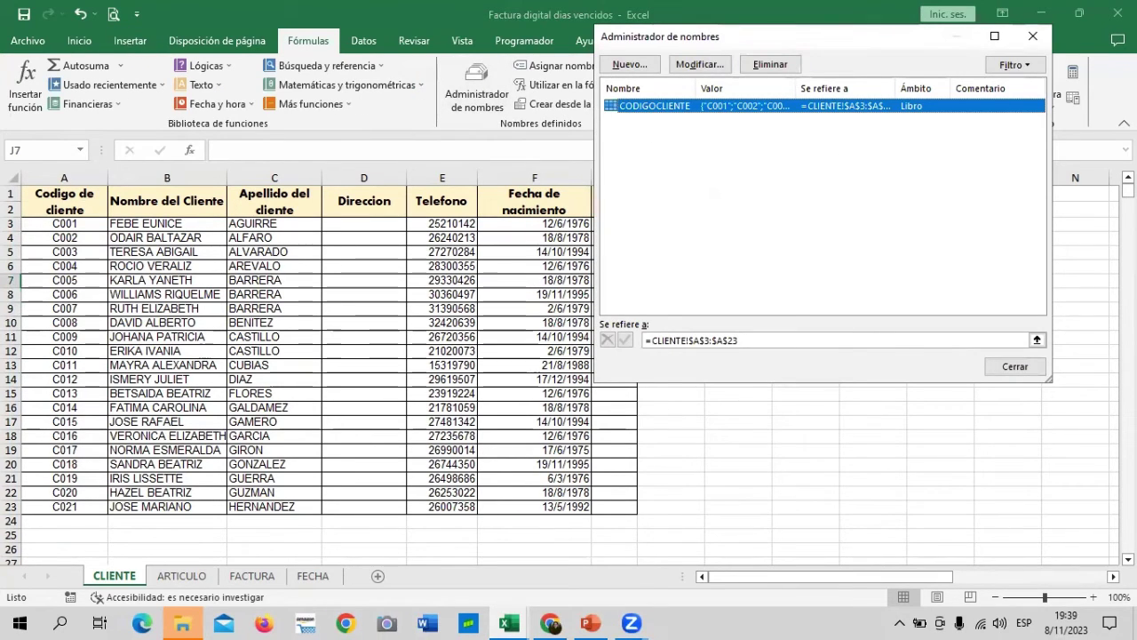
left_click(1028, 365)
left_click(872, 422)
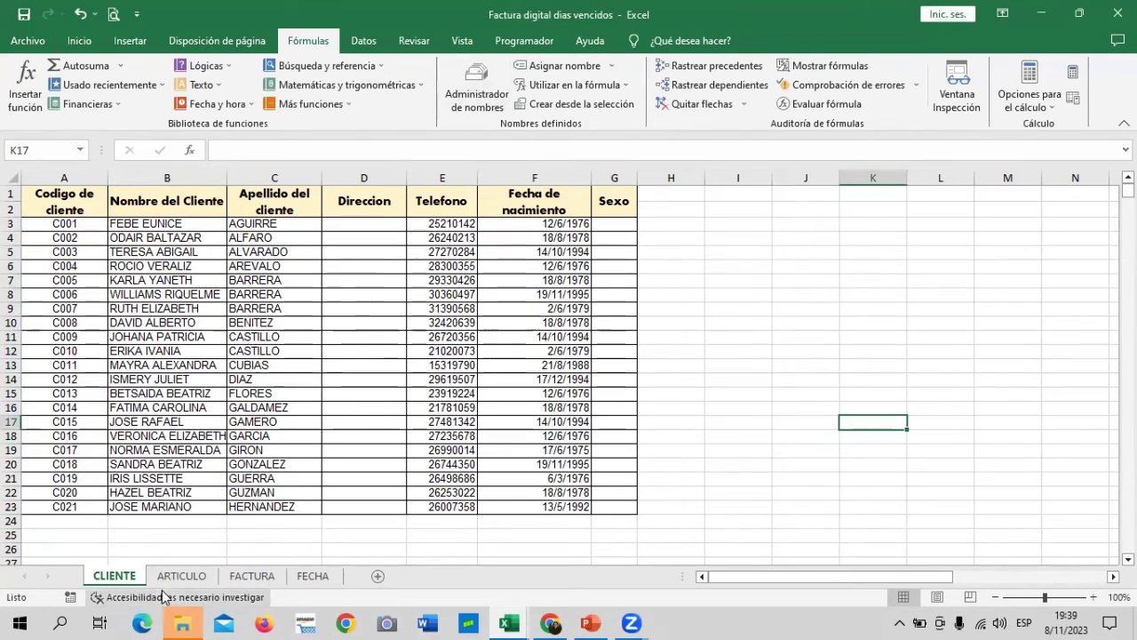
left_click_drag(98, 223, 98, 506)
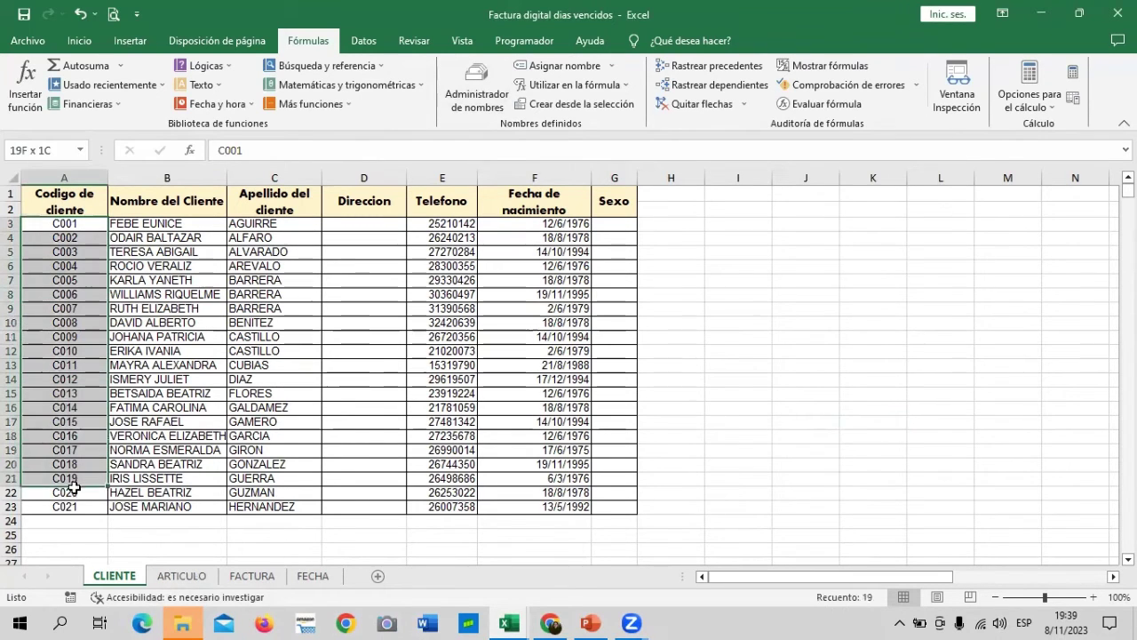
left_click(700, 373)
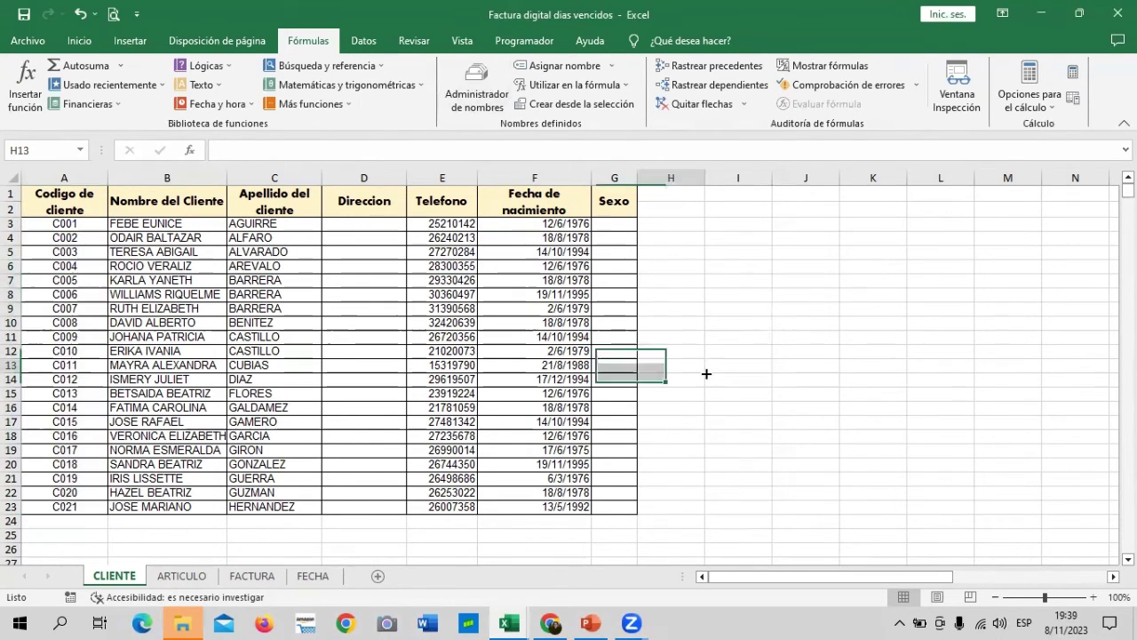
Step: Select the ARTICULO sheet's codes A3:A11 to show their CODIGOARTICULO name
left_click(182, 576)
left_click_drag(90, 220, 89, 333)
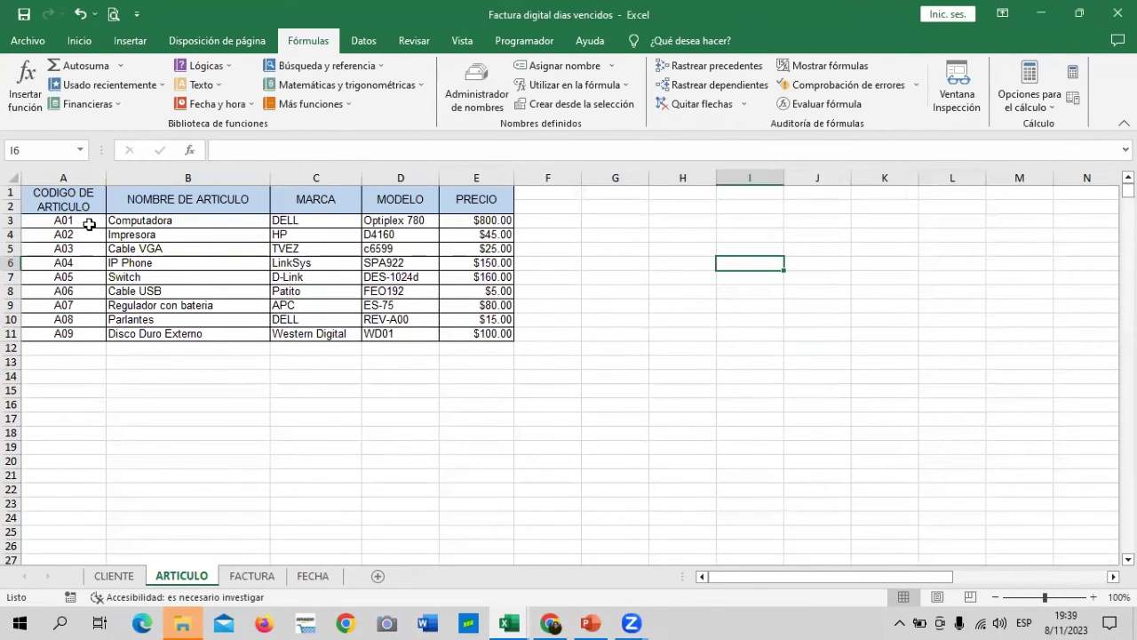
left_click_drag(89, 224, 89, 333)
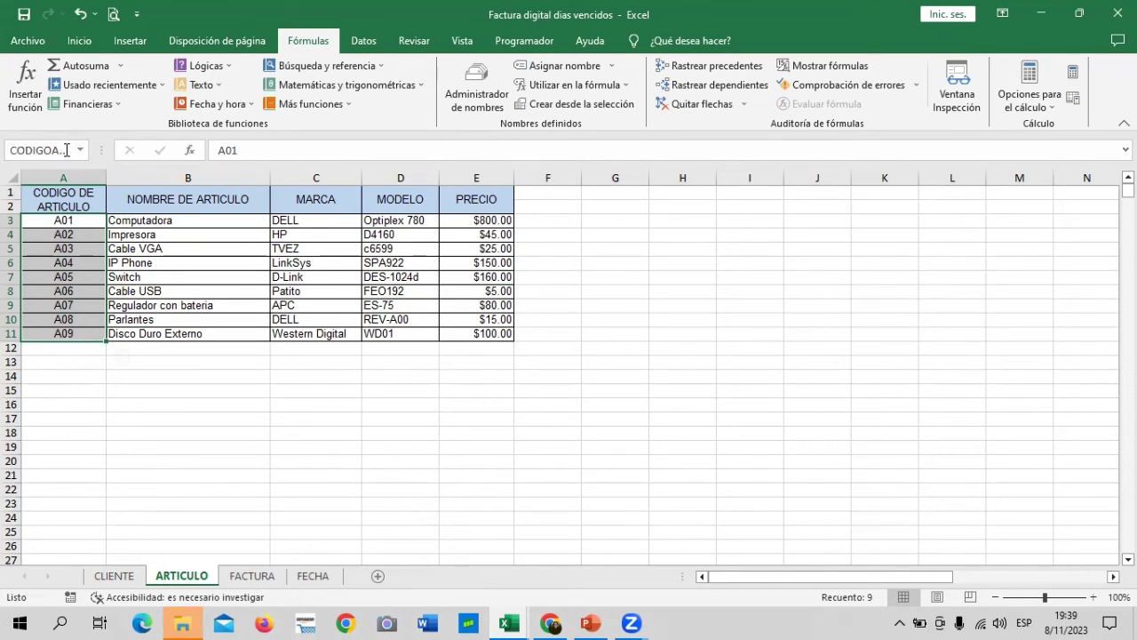
left_click(683, 339)
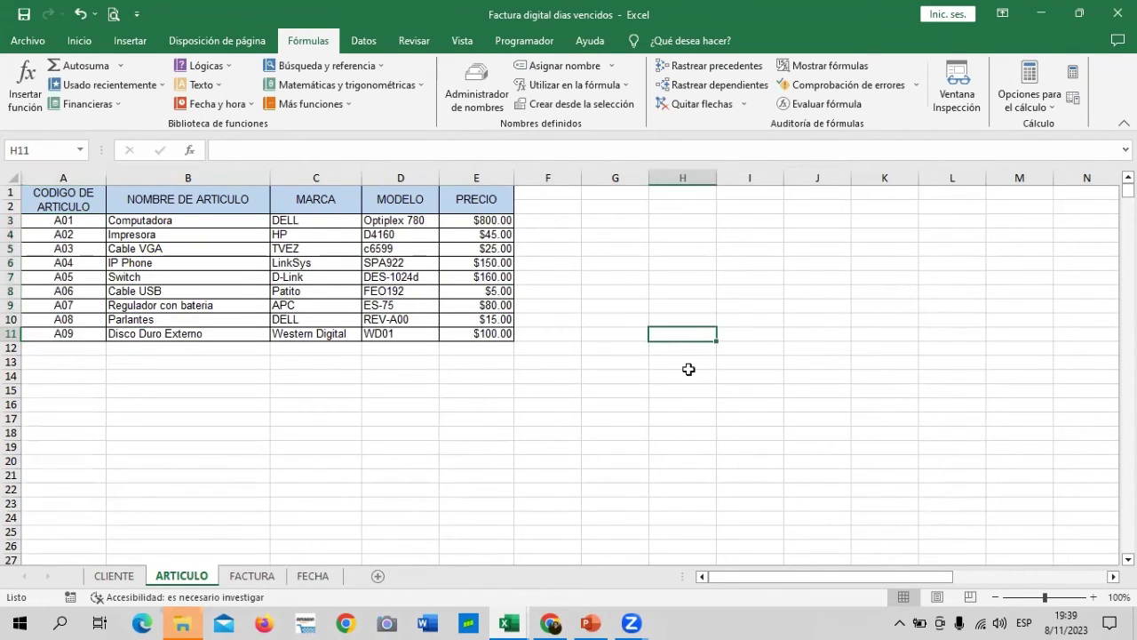
Step: Select the client code cell C12 on the FACTURA sheet
left_click(263, 576)
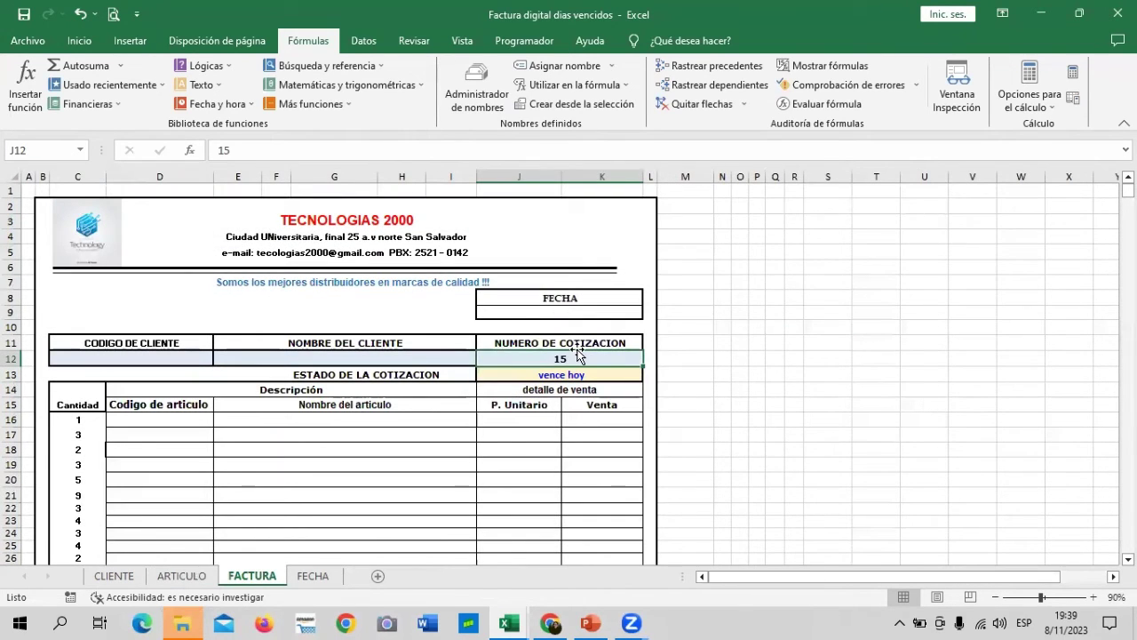
scroll(325, 431, "down", 1)
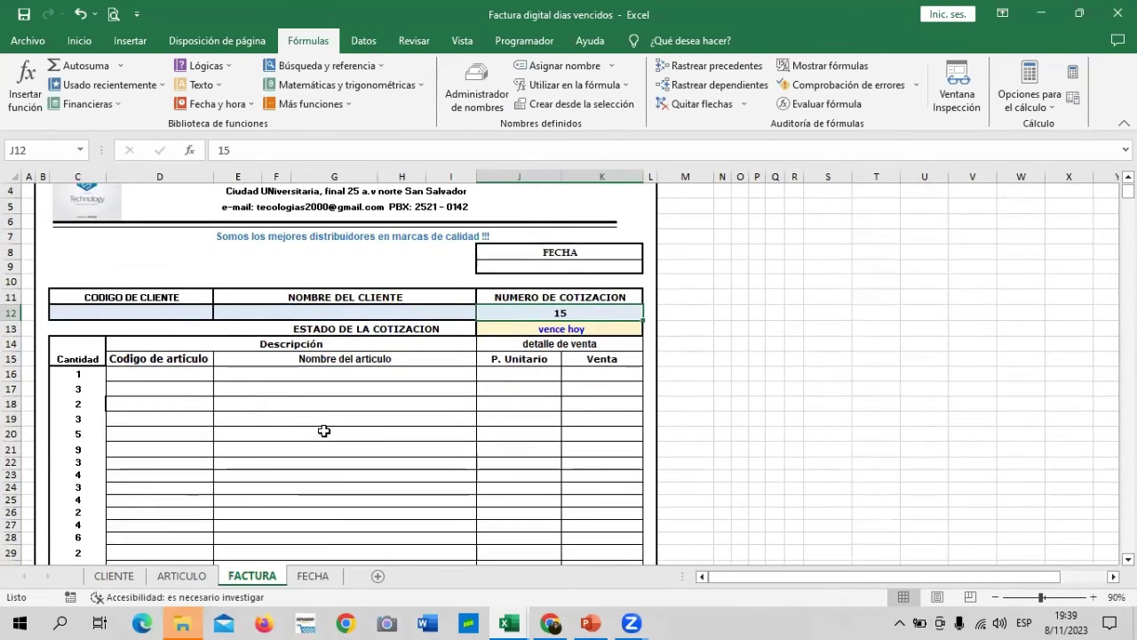
left_click(882, 317)
left_click(179, 311)
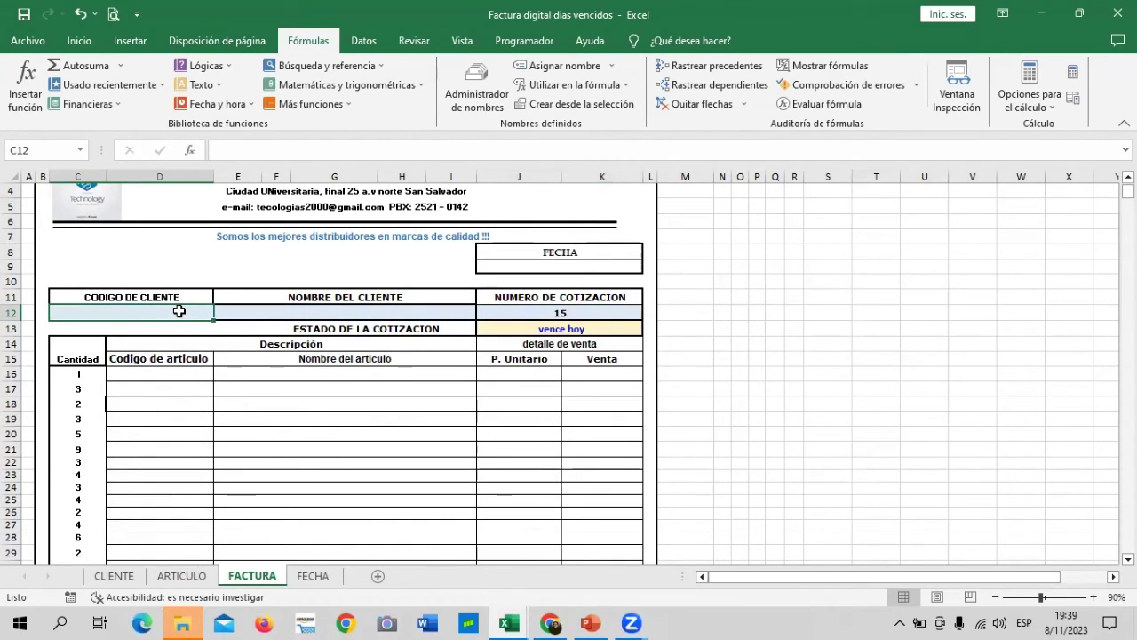
left_click(827, 313)
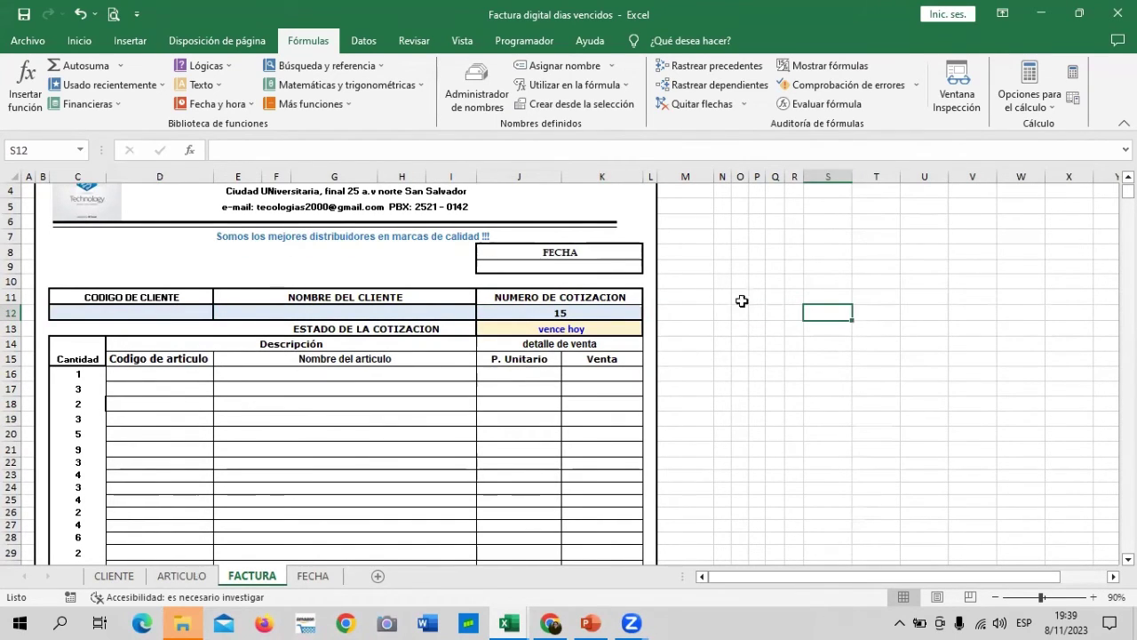
left_click(162, 311)
left_click(924, 359)
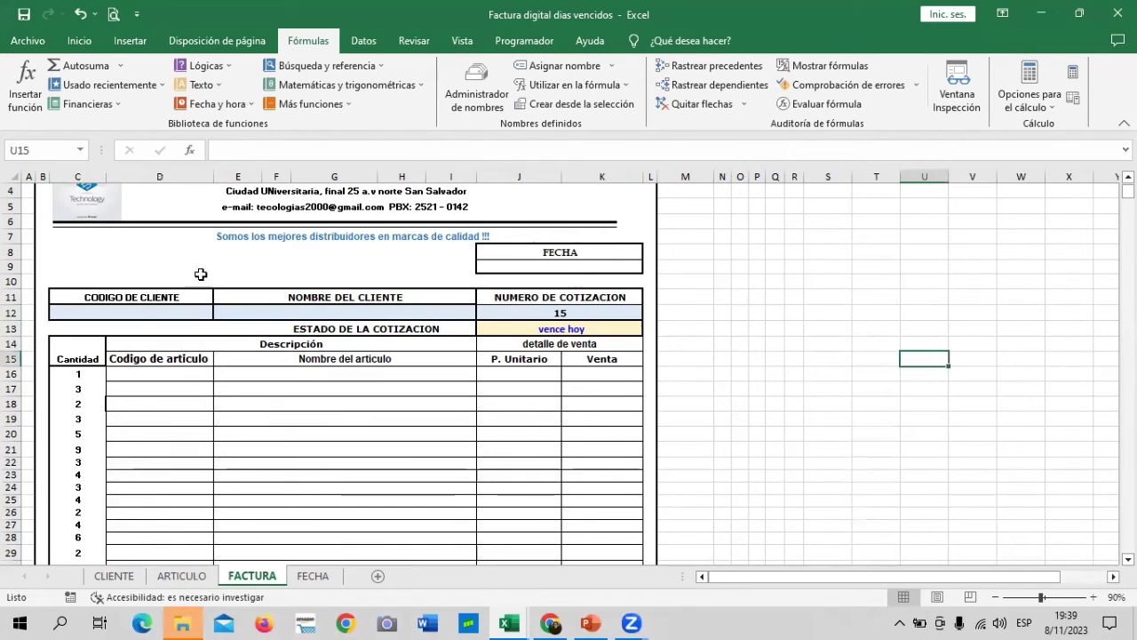
left_click(144, 312)
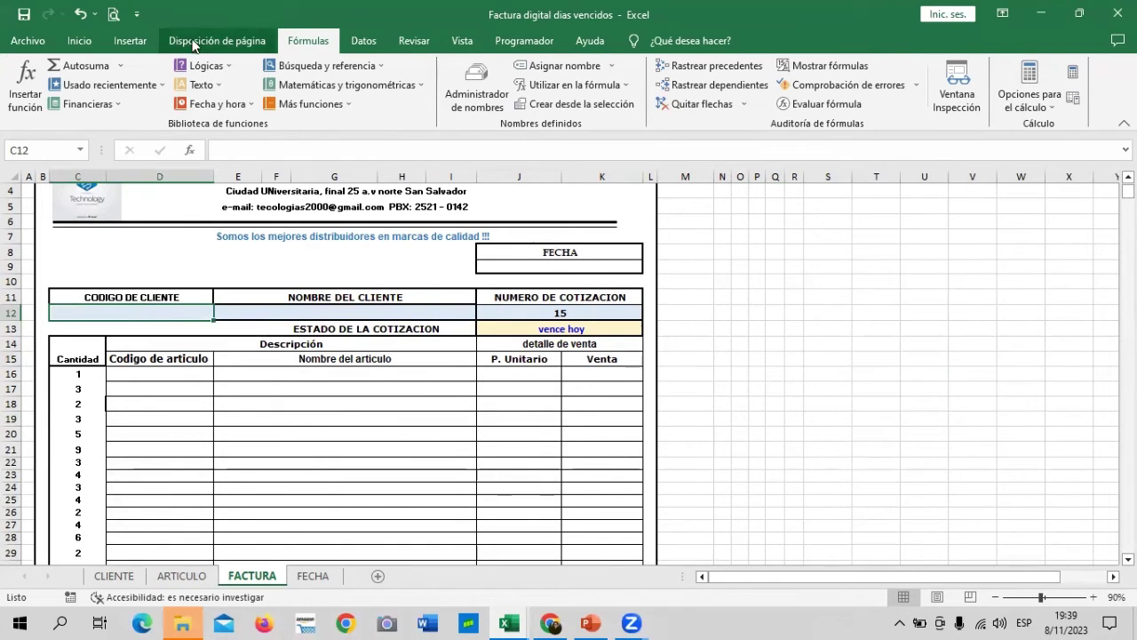
Step: Give C12 a List data validation with source =CODIGOCLIENTE
left_click(365, 41)
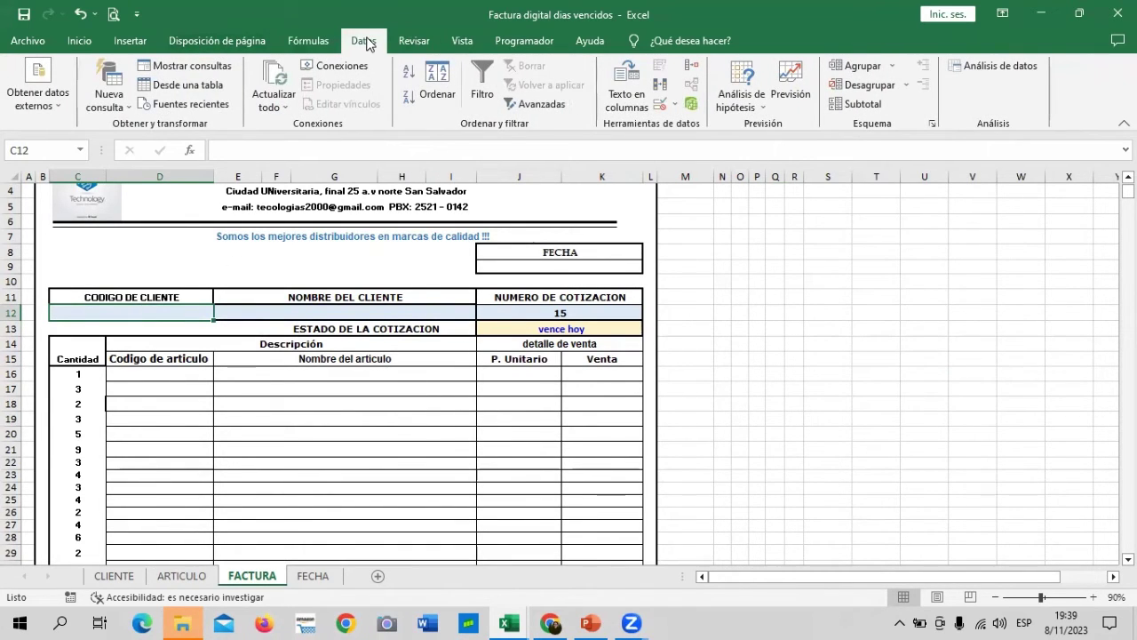
left_click(663, 106)
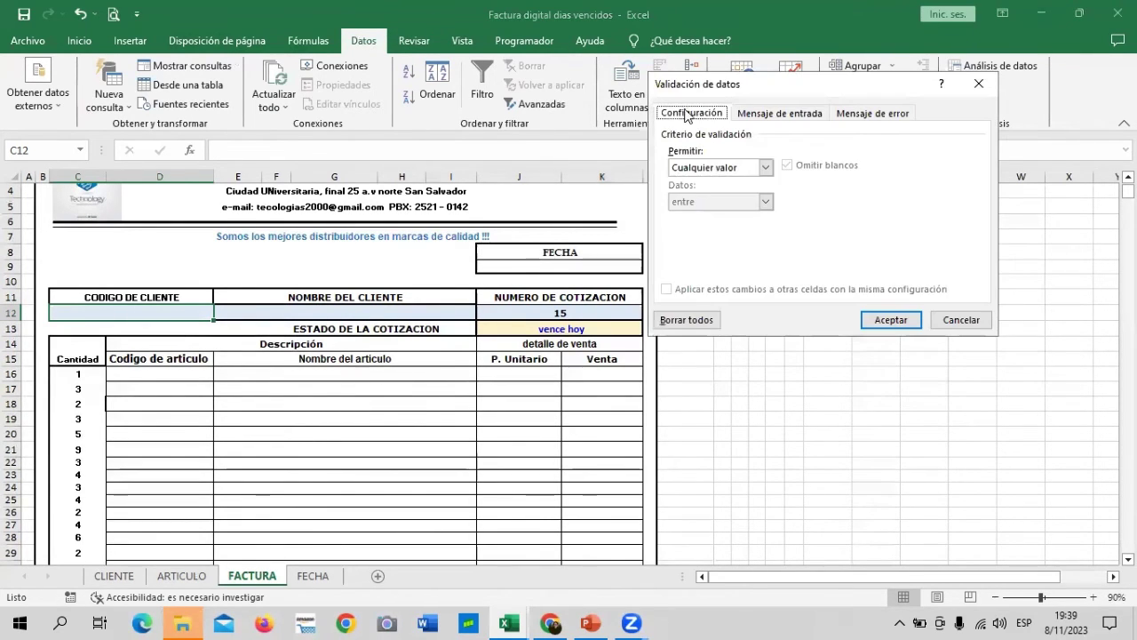
left_click(765, 169)
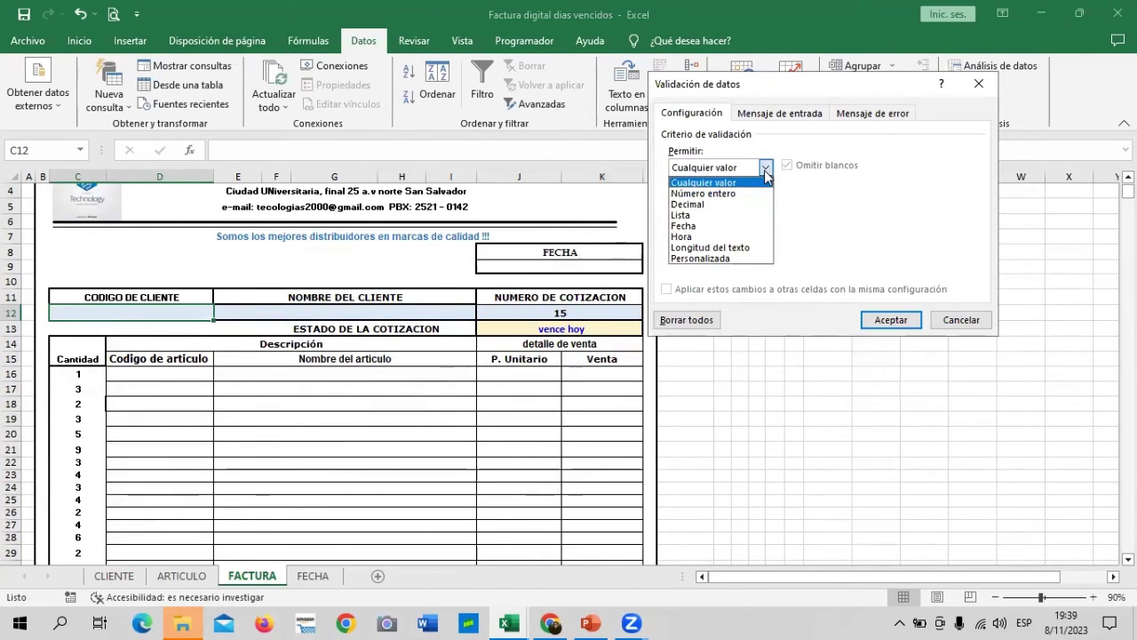
left_click(718, 216)
left_click(726, 236)
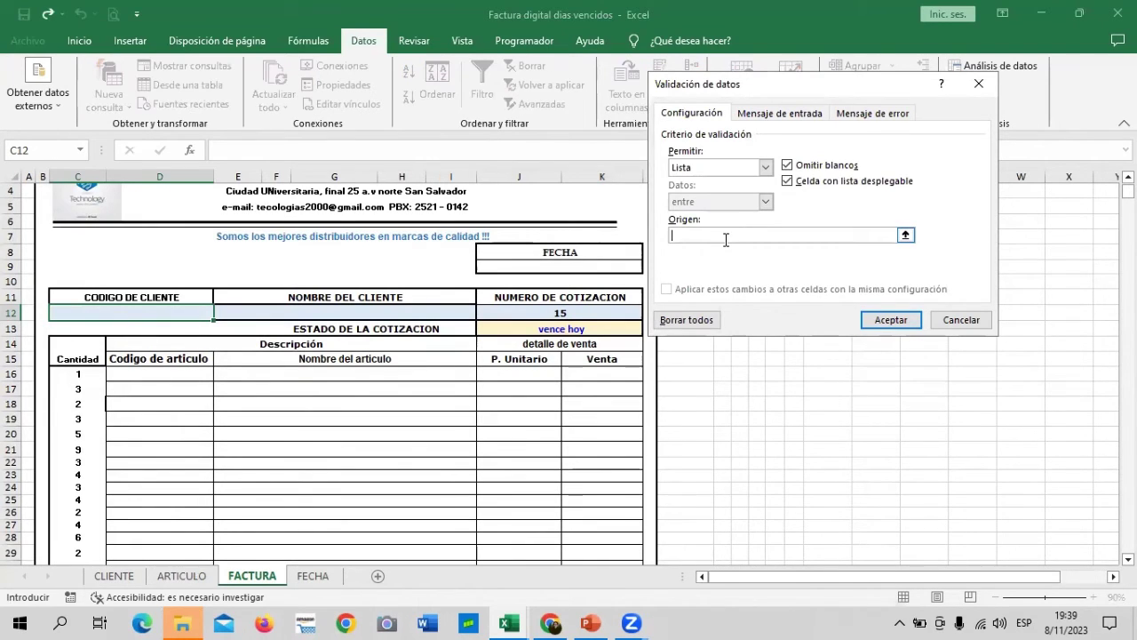
type("=CODIGO")
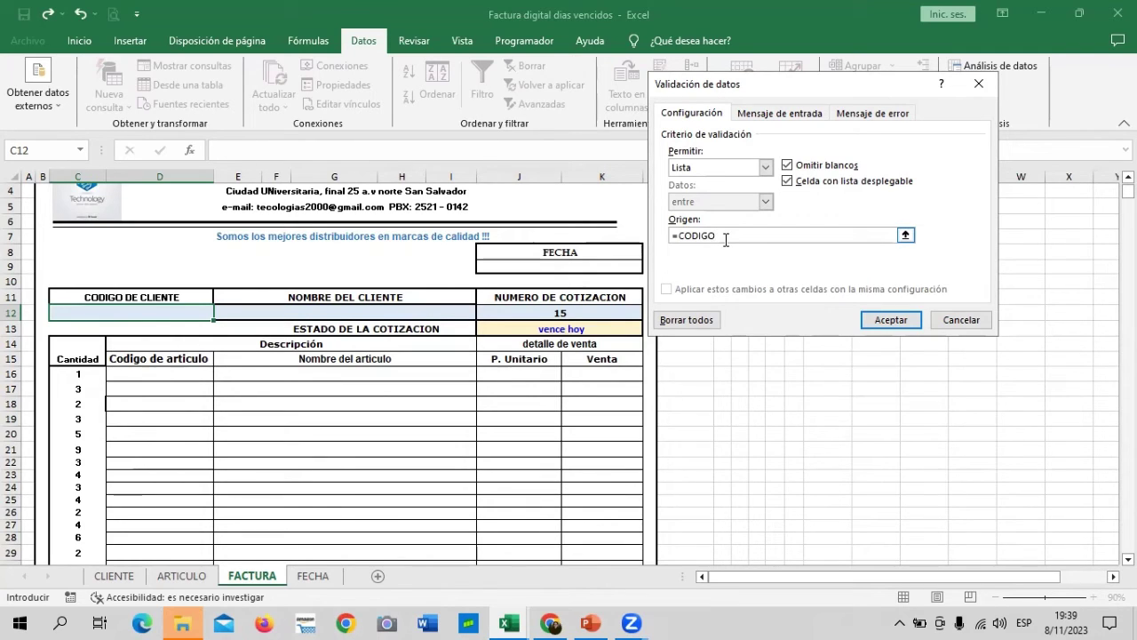
type("IENTE")
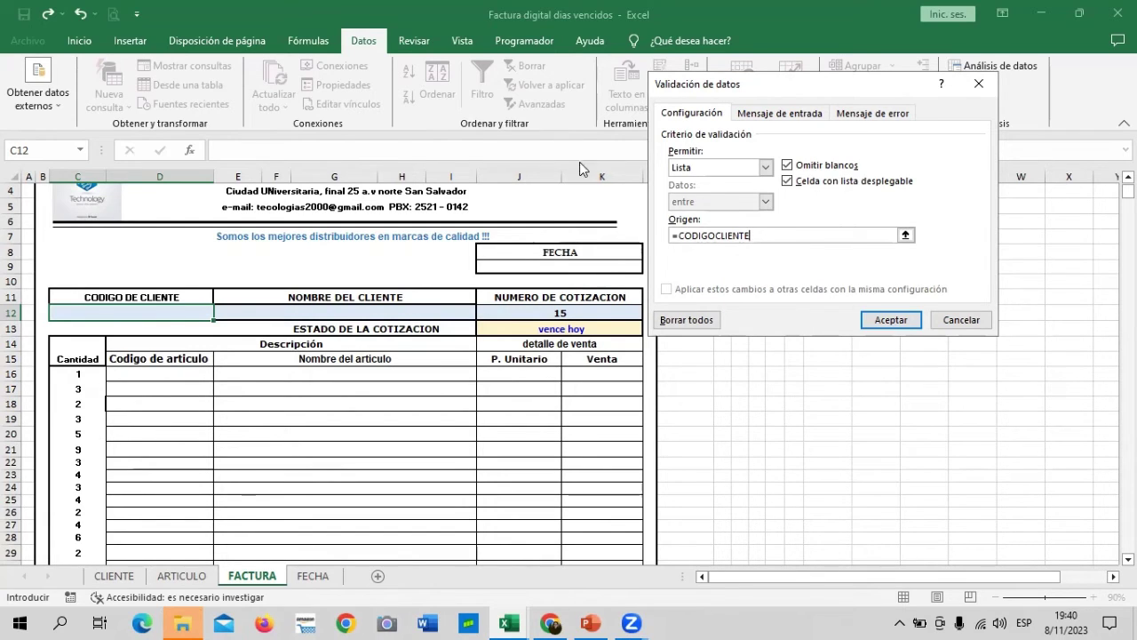
left_click(891, 320)
Step: Try client codes C004, C002 and C021 from C12's drop-down list
left_click(327, 495)
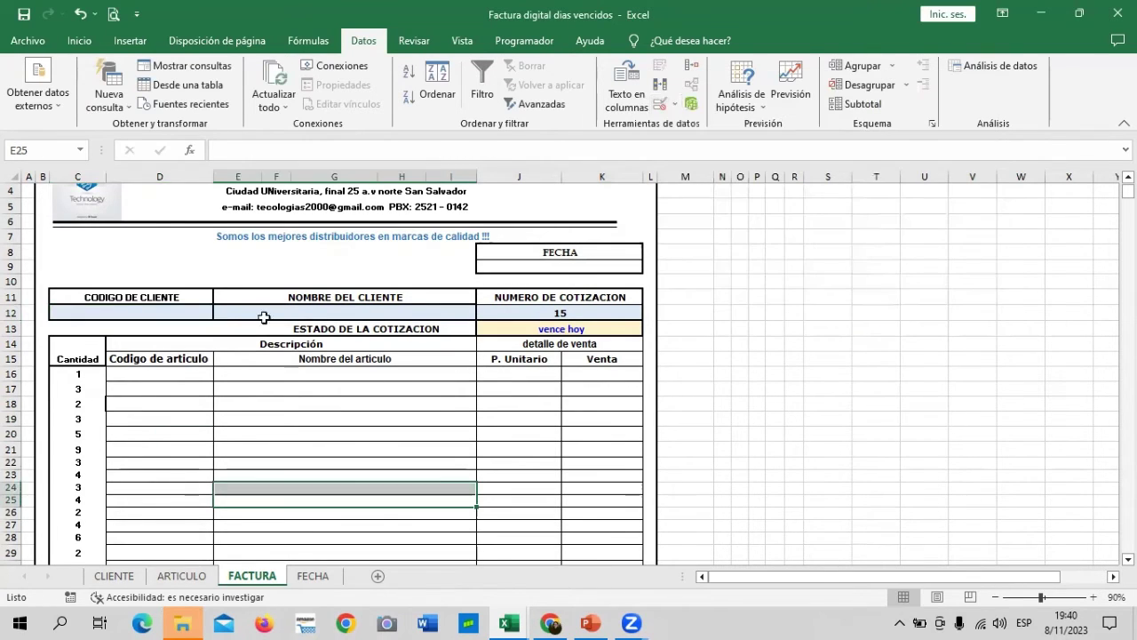
left_click(169, 311)
left_click(220, 313)
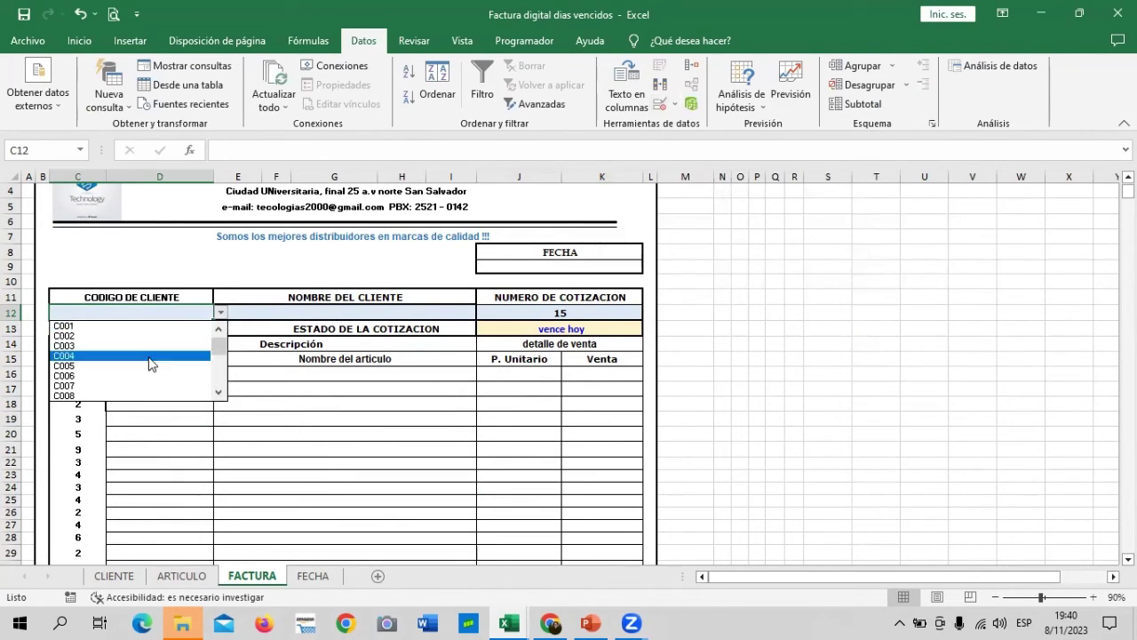
left_click(149, 356)
left_click(220, 313)
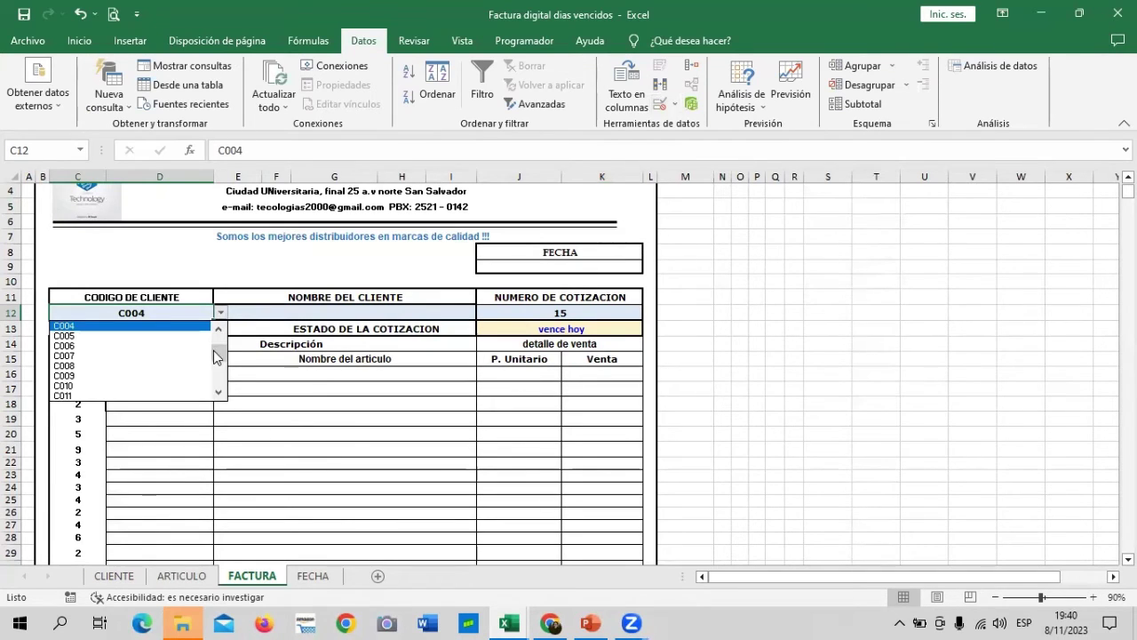
mouse_move(216, 356)
left_mouse_down()
mouse_move(219, 397)
mouse_move(225, 345)
left_mouse_up()
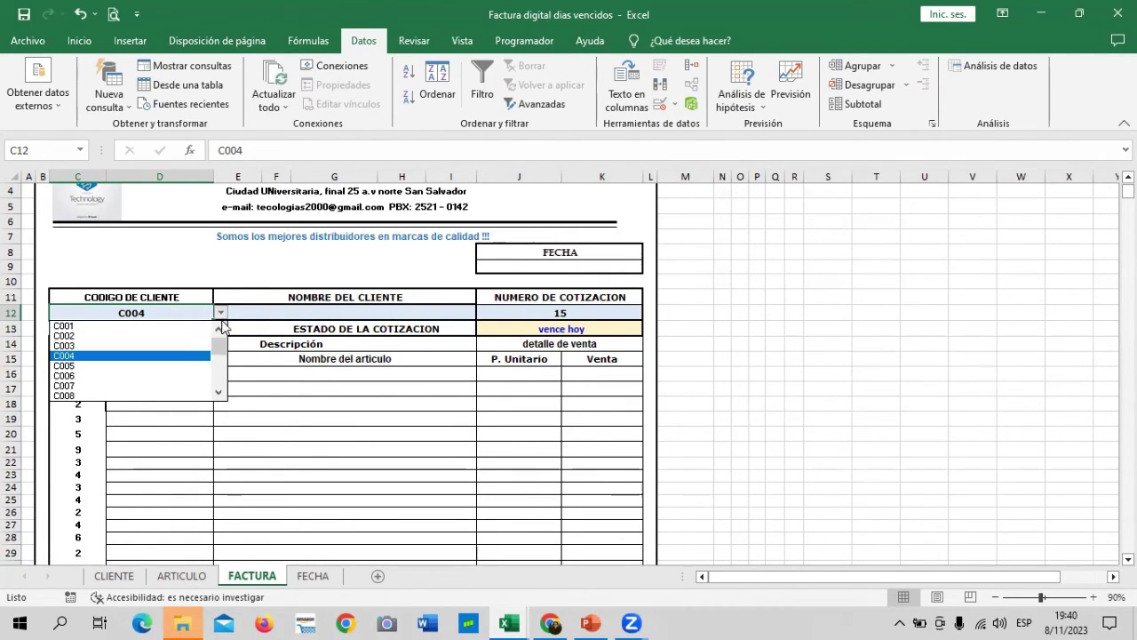
left_click(132, 356)
left_click(219, 313)
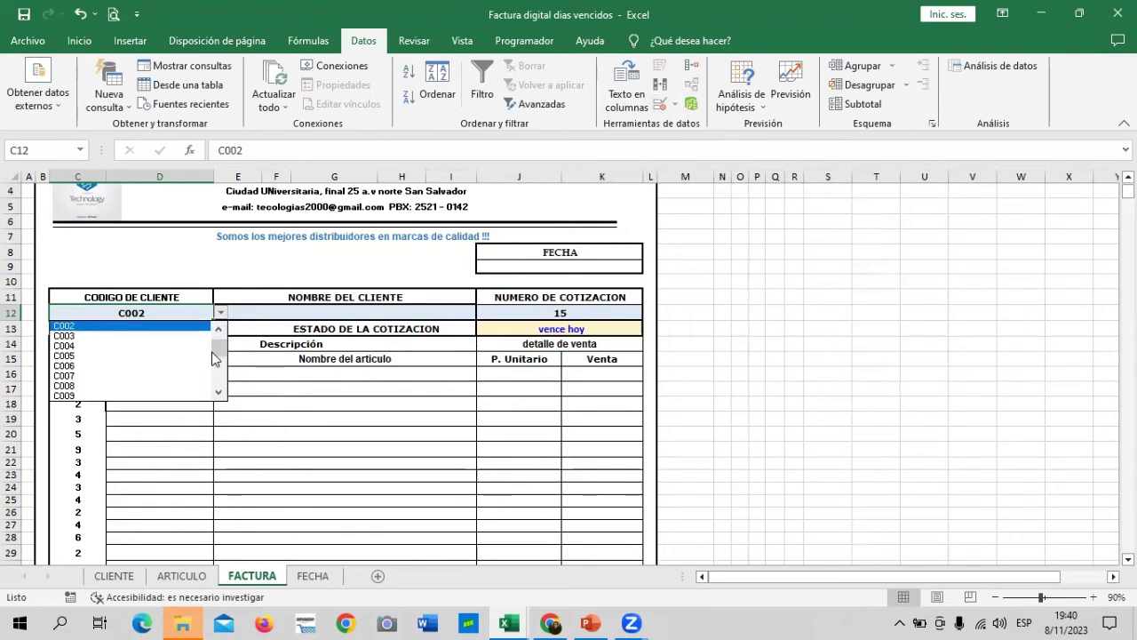
left_click_drag(220, 355, 219, 394)
left_click(147, 395)
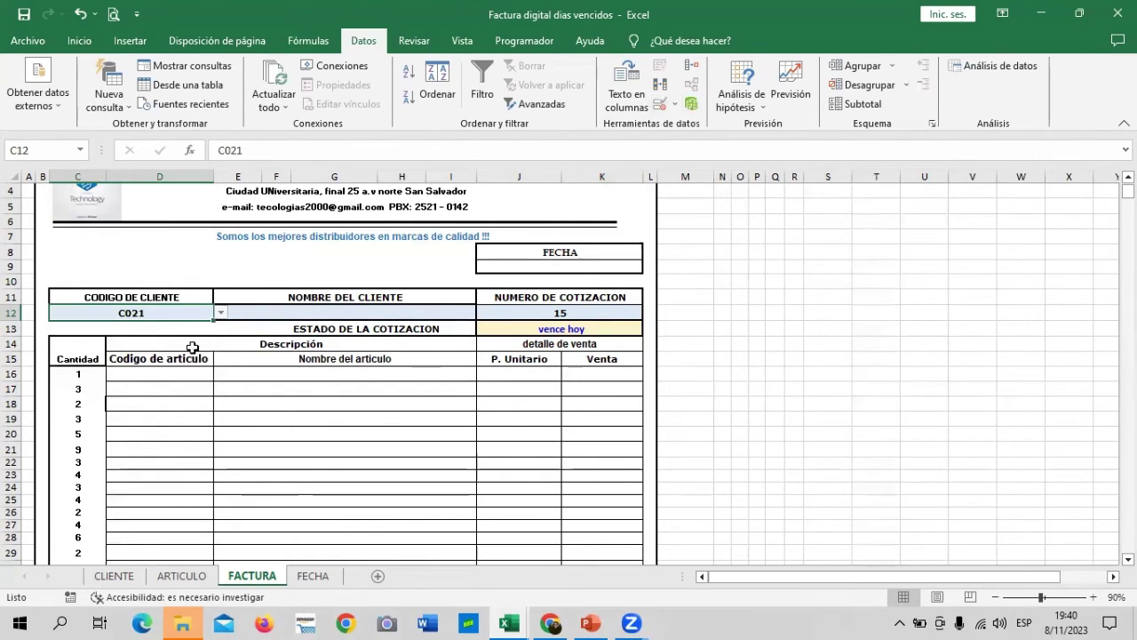
Step: Pick C020, then settle on C016 as the client code in C12
left_click(220, 314)
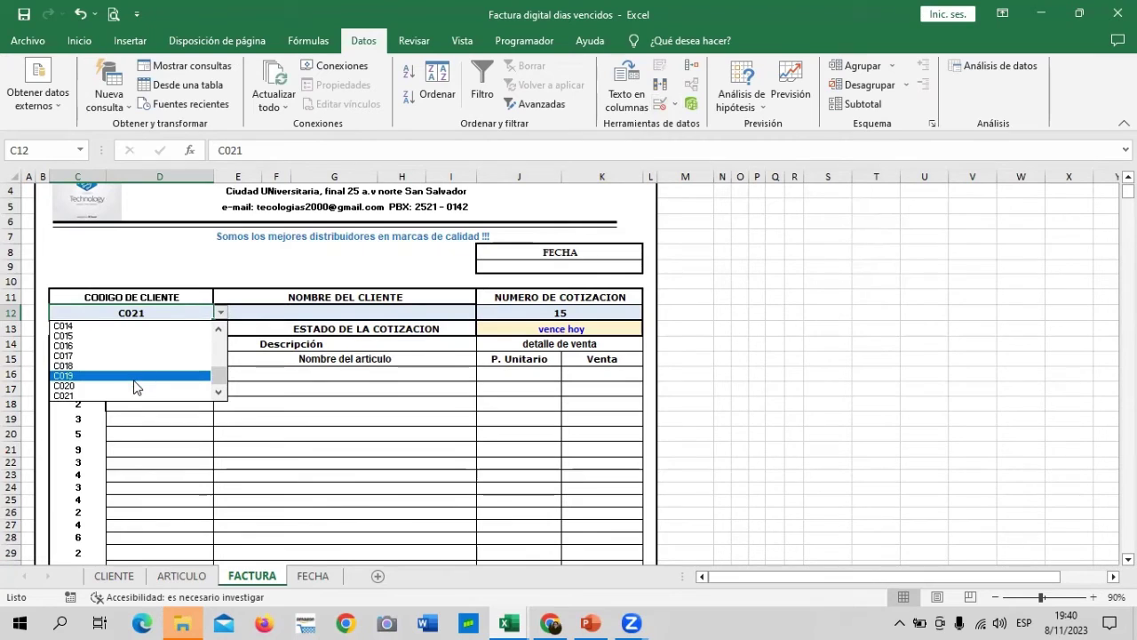
left_click(132, 387)
left_click(220, 312)
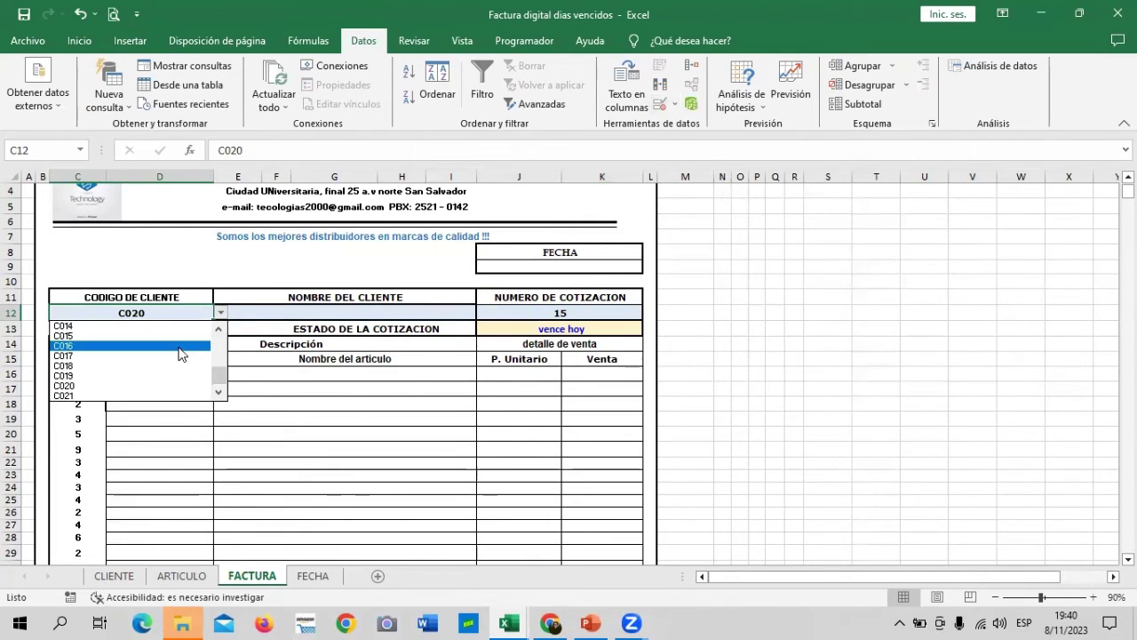
left_click(173, 347)
left_click(828, 359)
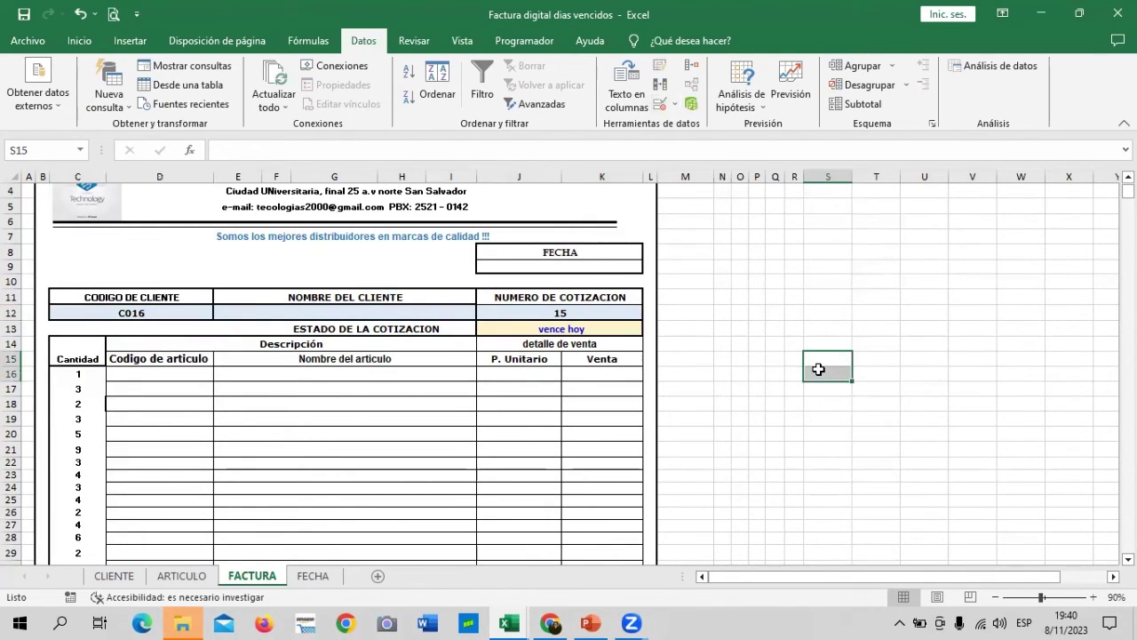
left_click(184, 314)
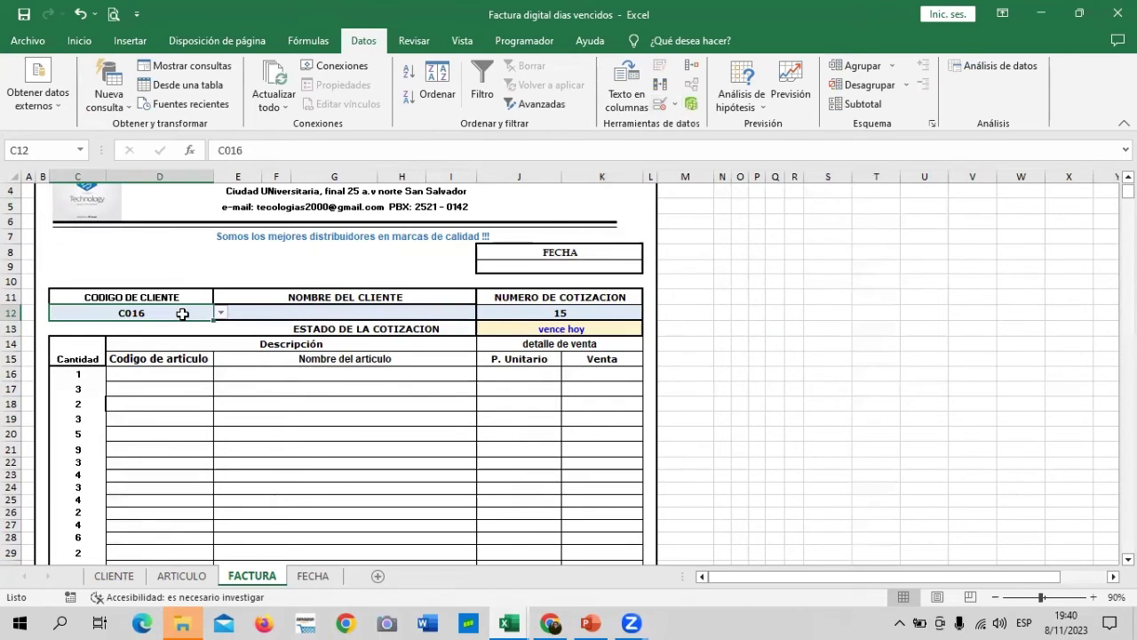
Step: Select the article code cells D16 to D22
scroll(224, 402, "down", 1)
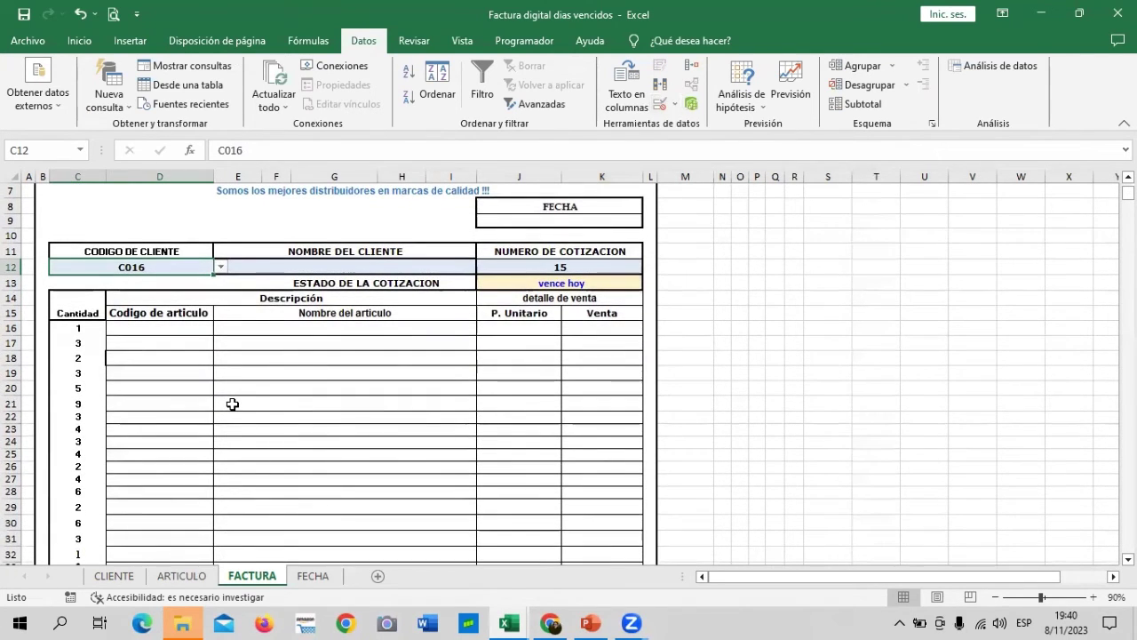
scroll(232, 405, "down", 1)
left_click(302, 404)
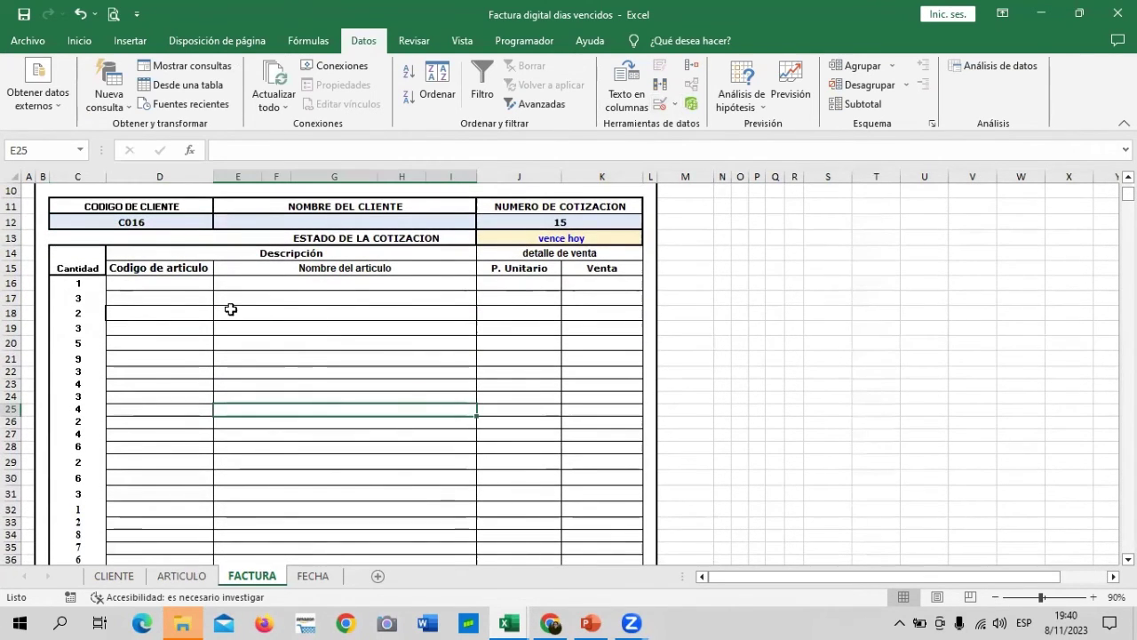
left_click(192, 281)
left_click(274, 314)
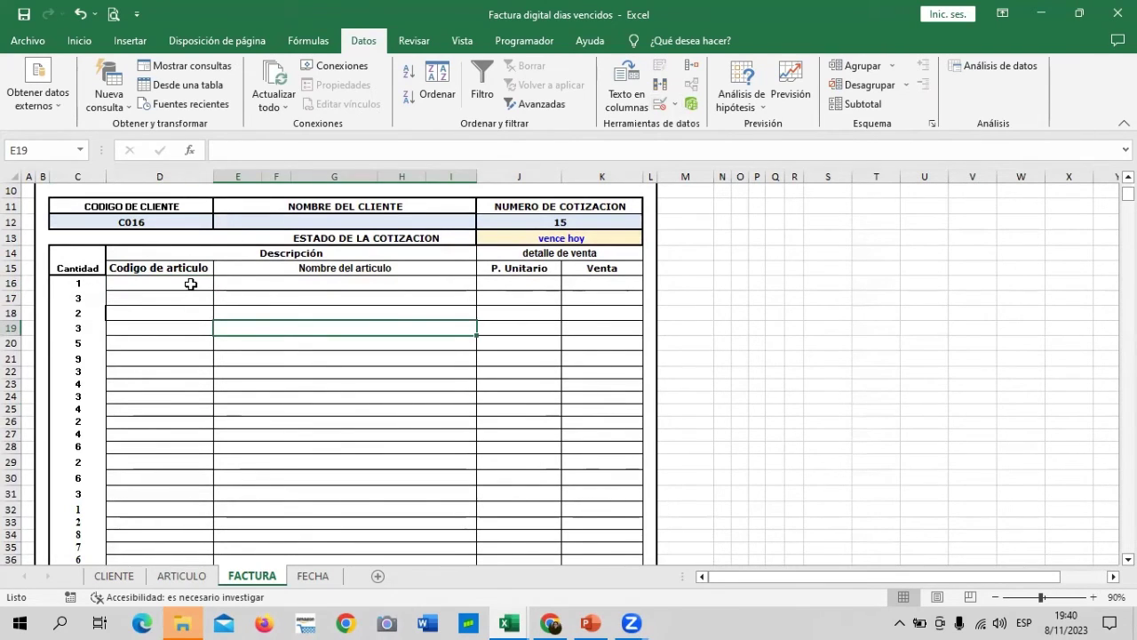
left_click_drag(190, 285, 192, 447)
Step: Select D16:D38 and give it a List data validation sourced from =CODIGOARTICULO
left_click(307, 427)
mouse_move(162, 282)
left_mouse_down()
mouse_move(203, 605)
mouse_move(174, 512)
left_mouse_up()
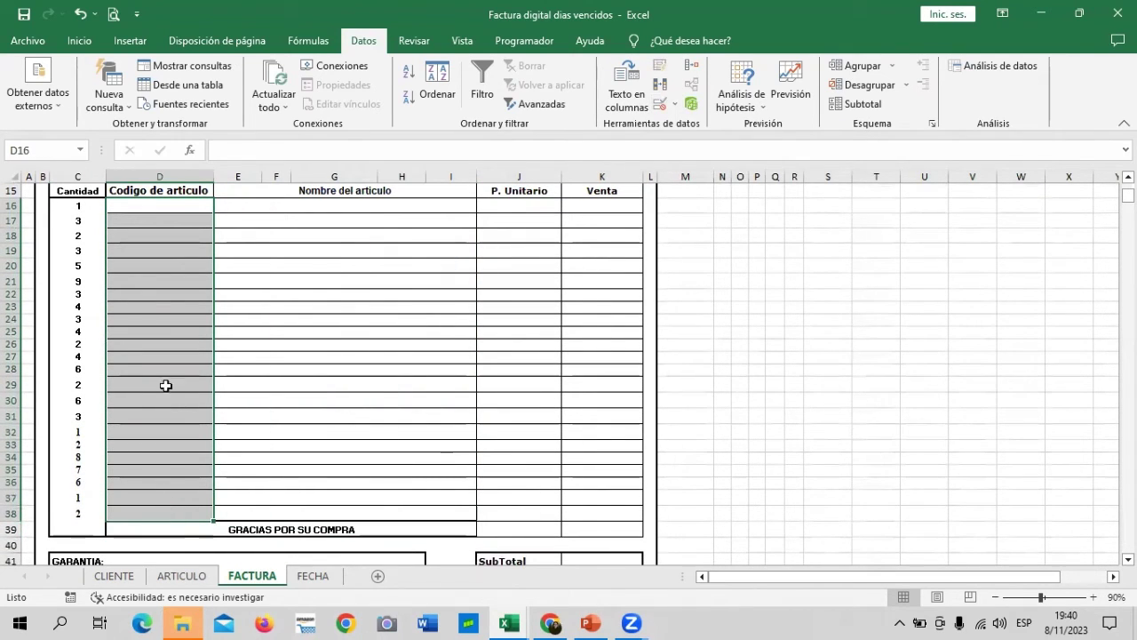
left_click(660, 104)
left_click(765, 167)
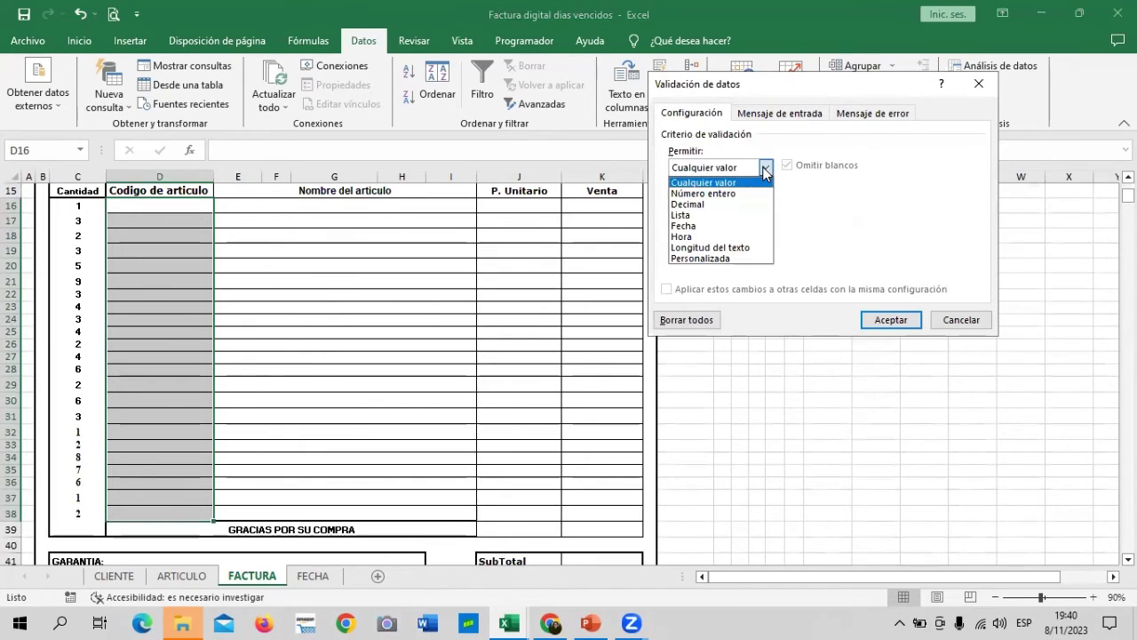
left_click(711, 215)
left_click(769, 233)
type("=CO")
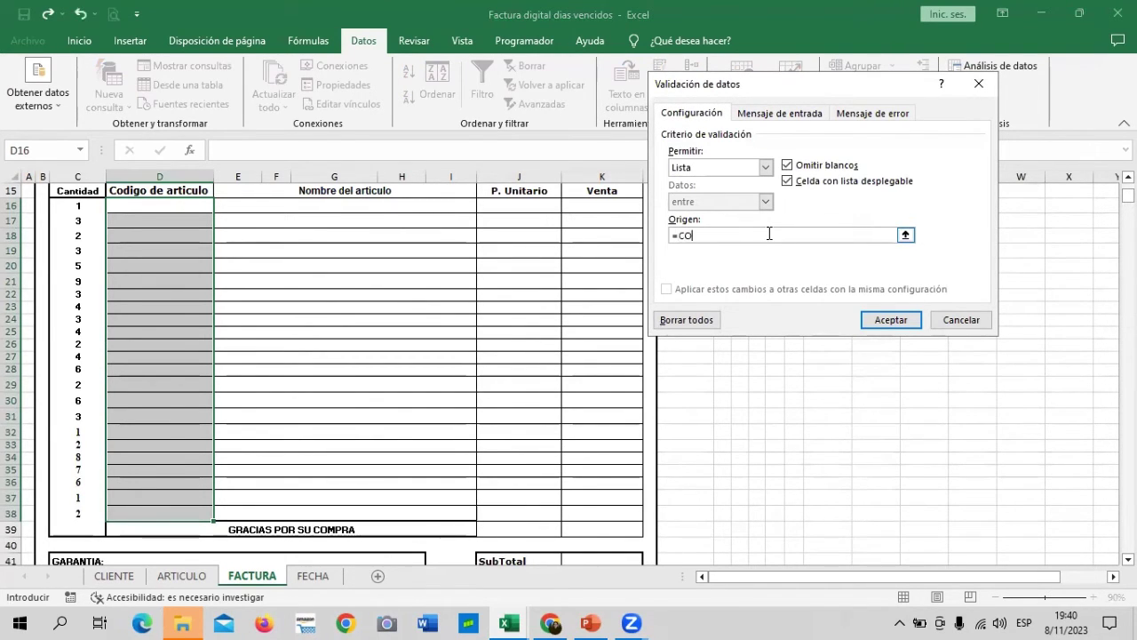
type("DIGOARTICULO")
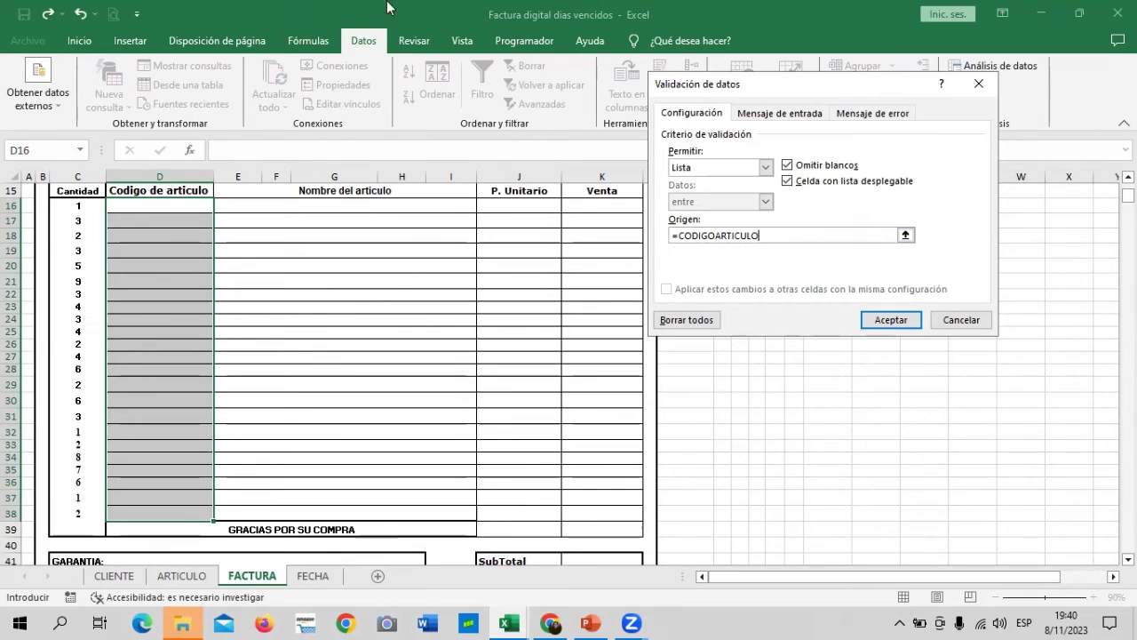
left_click(895, 319)
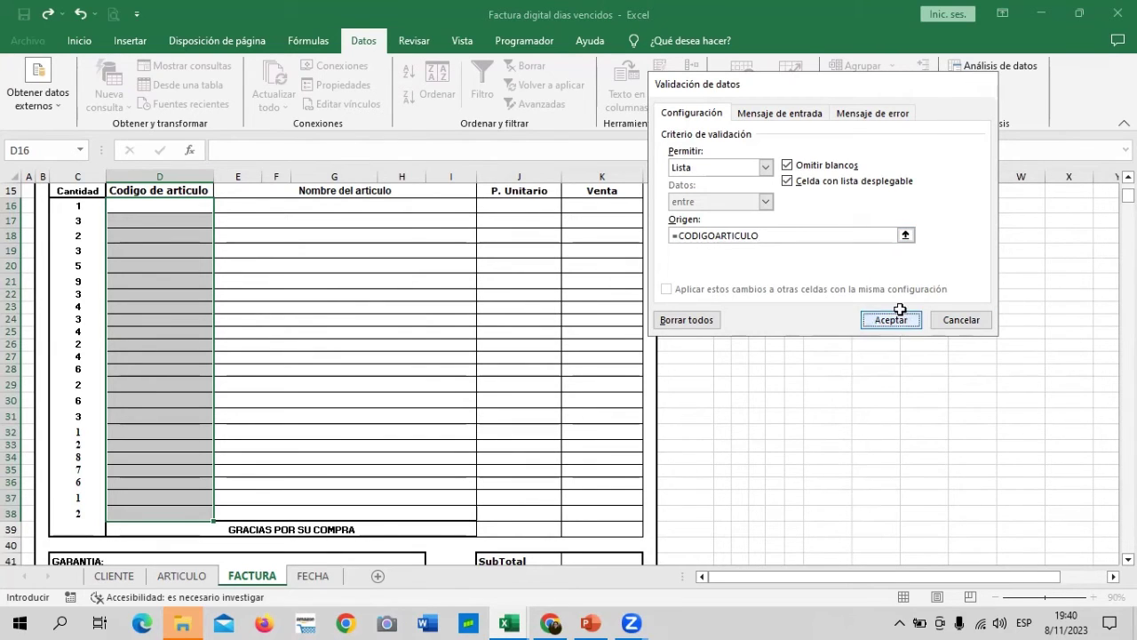
left_click(340, 295)
Step: Pick article codes A01, A02, A03 and A04 in D16, D18, D20 and D22
left_click(160, 205)
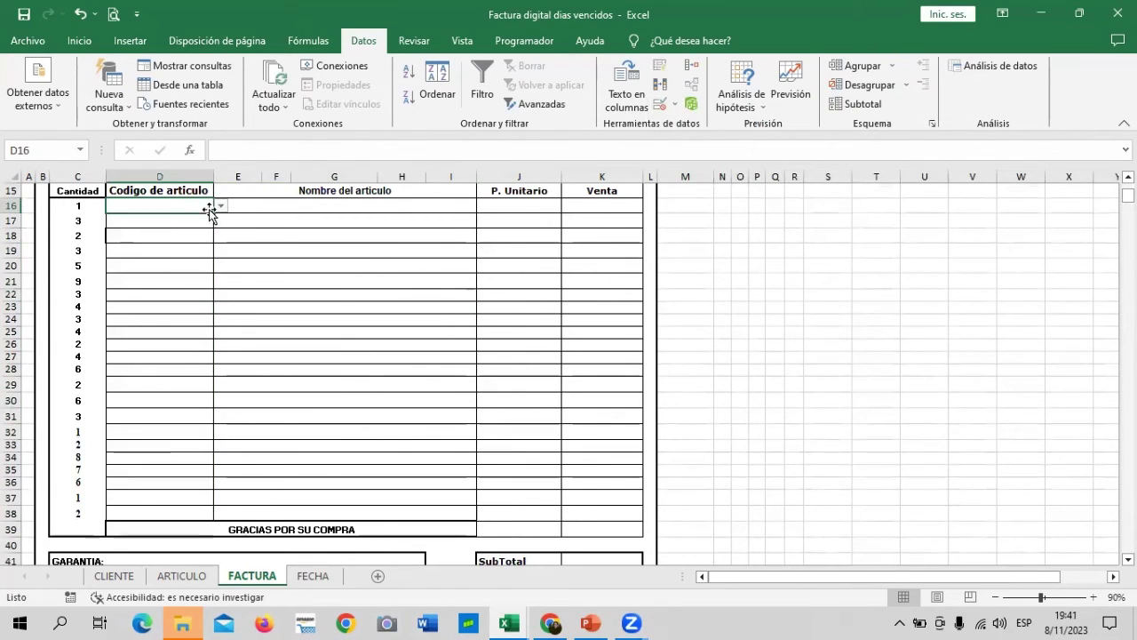
left_click(220, 206)
left_click(199, 219)
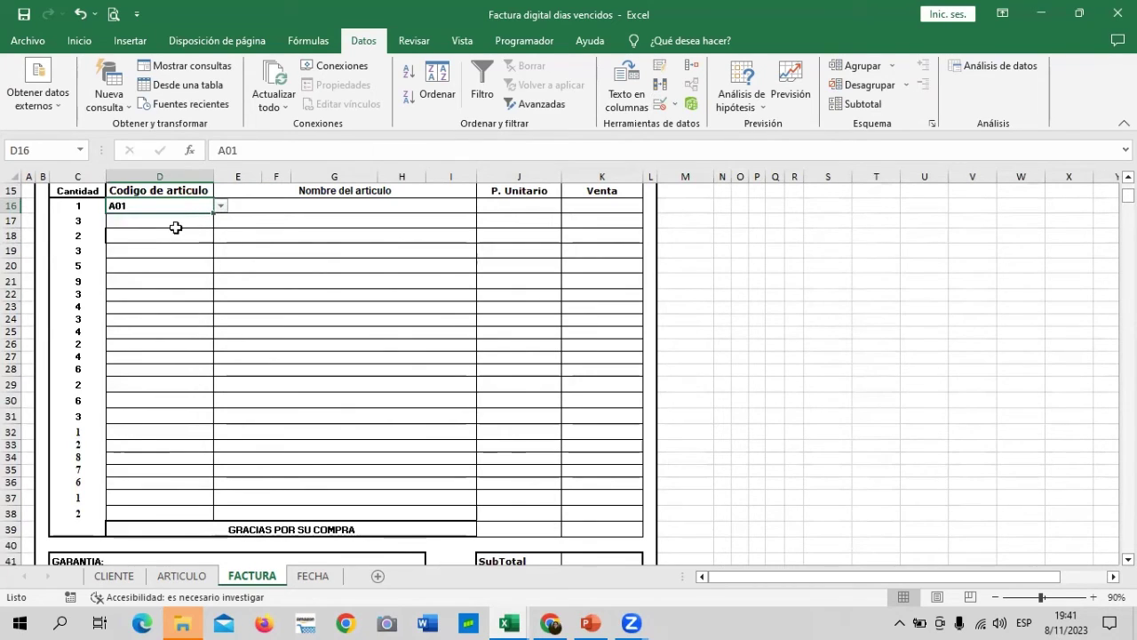
left_click(182, 237)
left_click(221, 237)
left_click(194, 261)
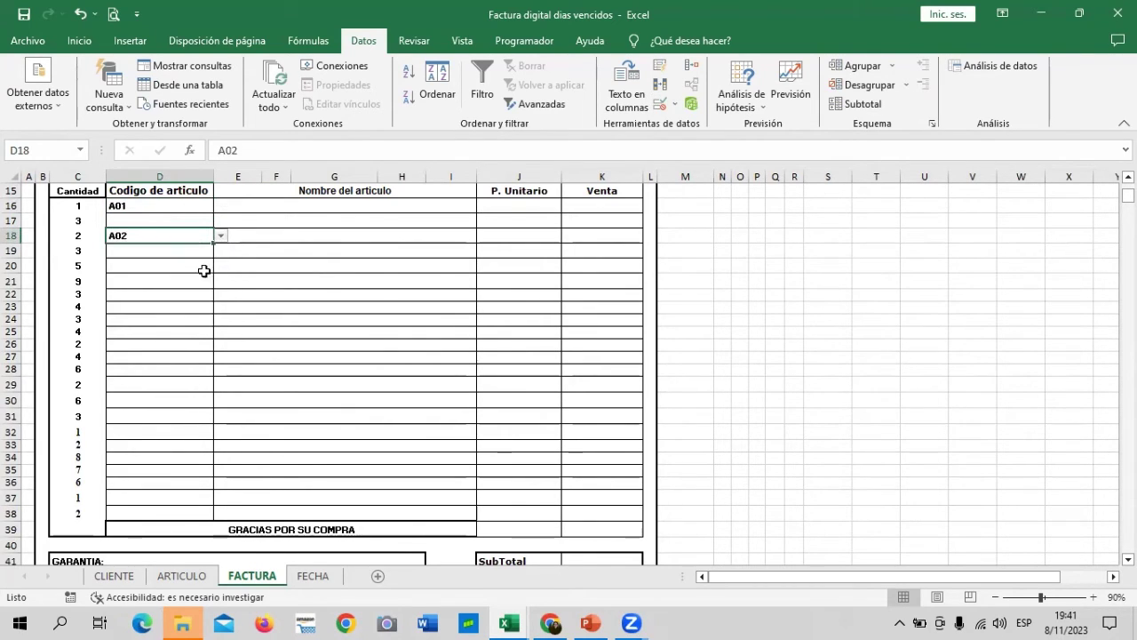
left_click(182, 265)
left_click(220, 266)
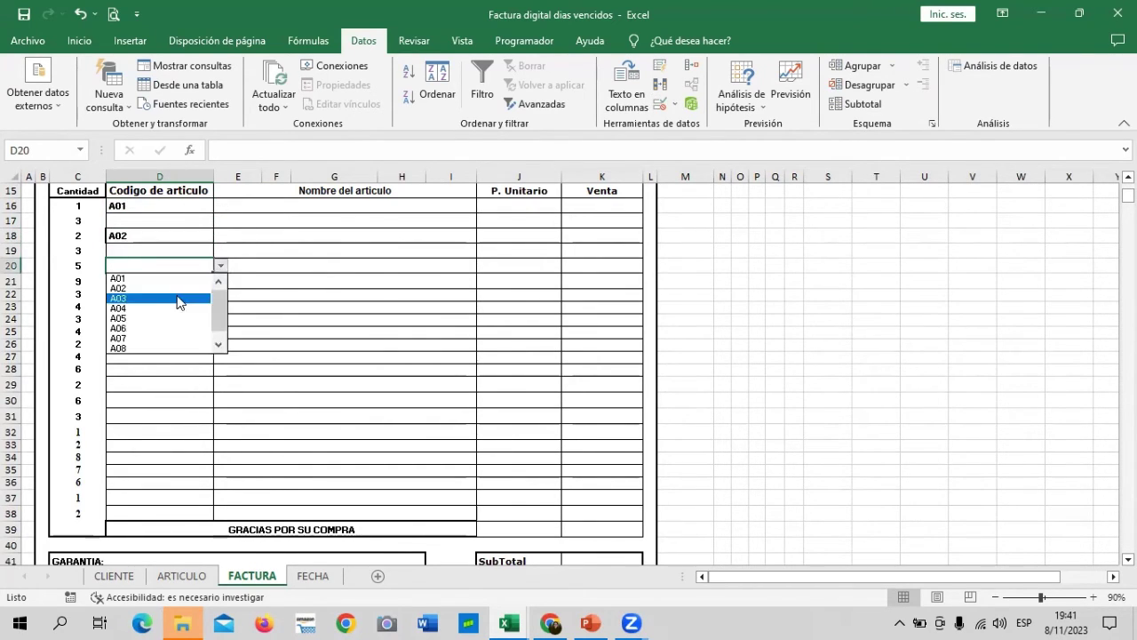
left_click(177, 299)
left_click(189, 295)
left_click(219, 294)
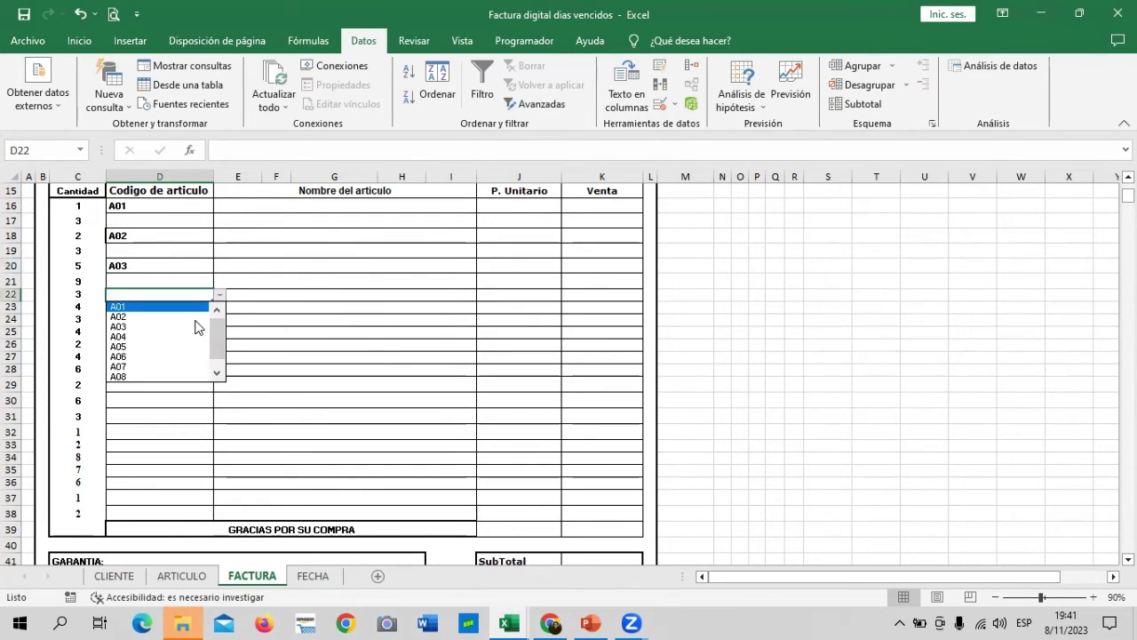
left_click(189, 338)
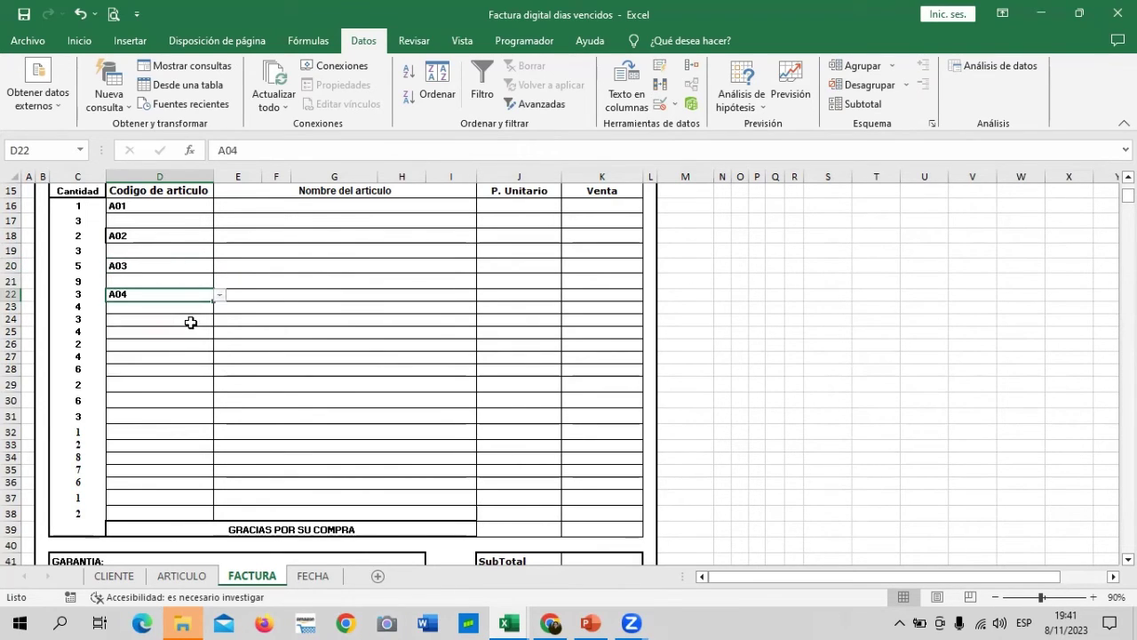
Step: Pick article codes A05, A06, A07 and A08 in D24, D26, D28 and D30
left_click(190, 322)
left_click(219, 321)
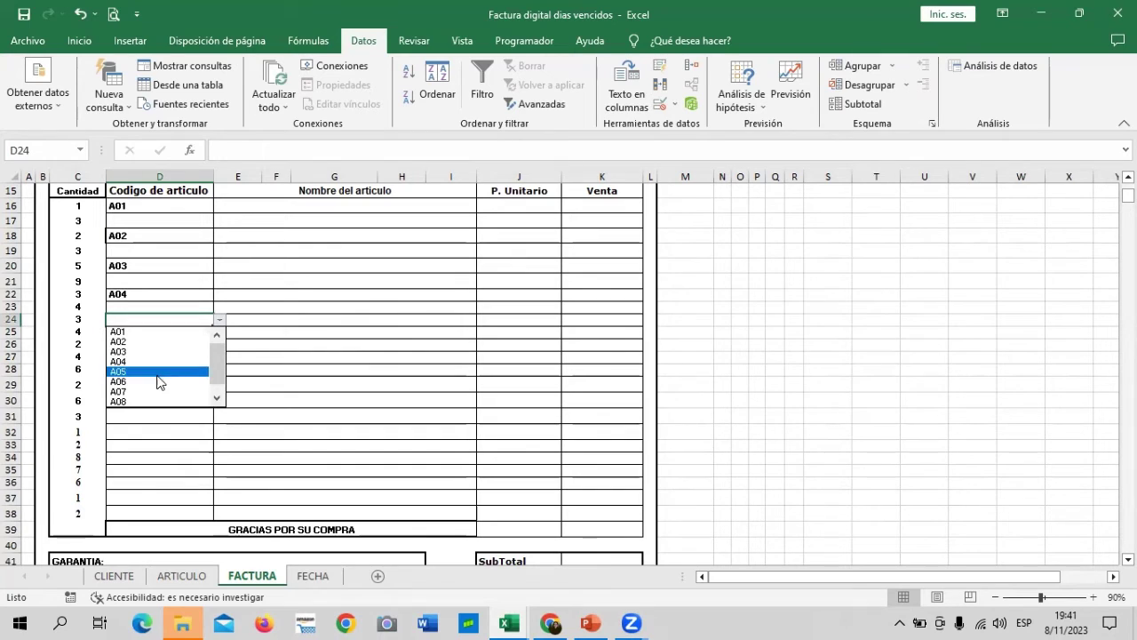
left_click(160, 375)
left_click(204, 346)
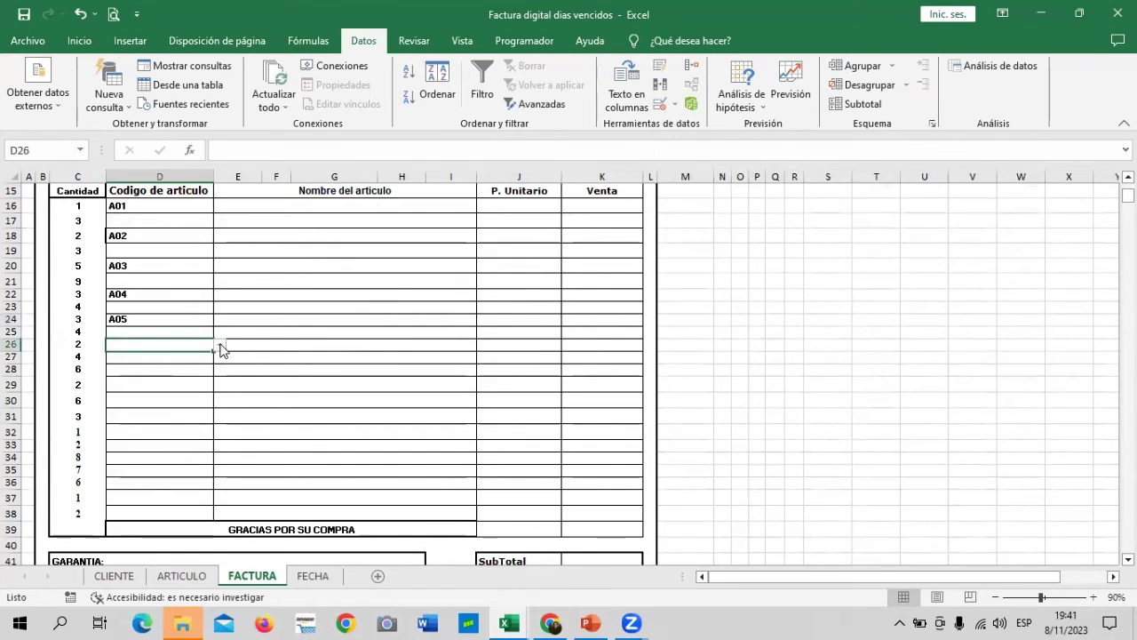
left_click(218, 345)
left_click(160, 406)
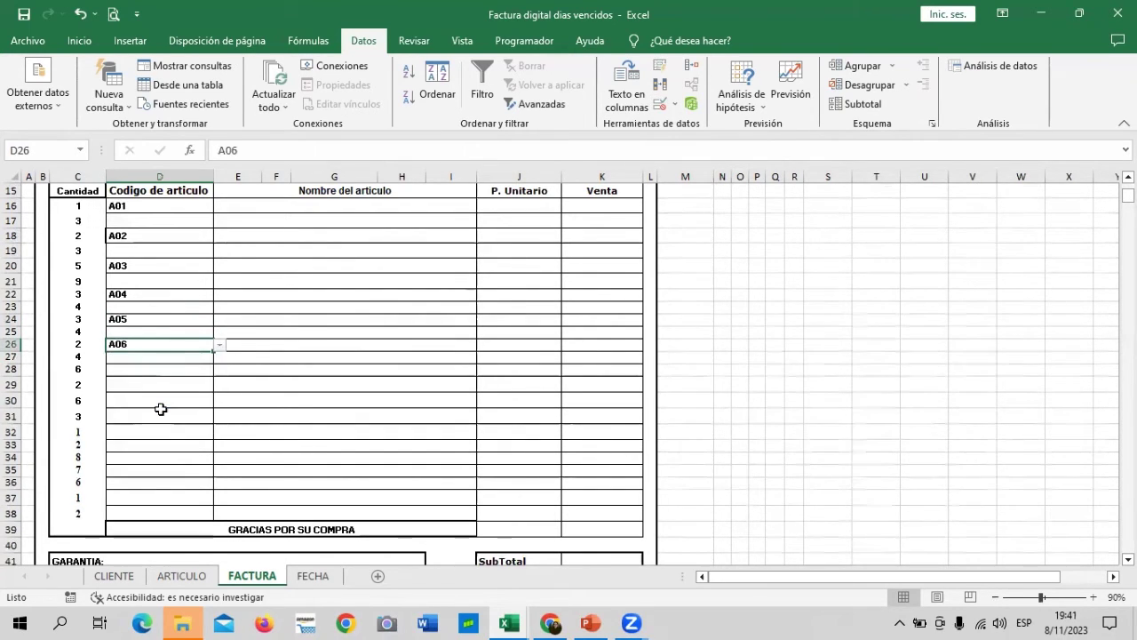
left_click(189, 369)
left_click(219, 371)
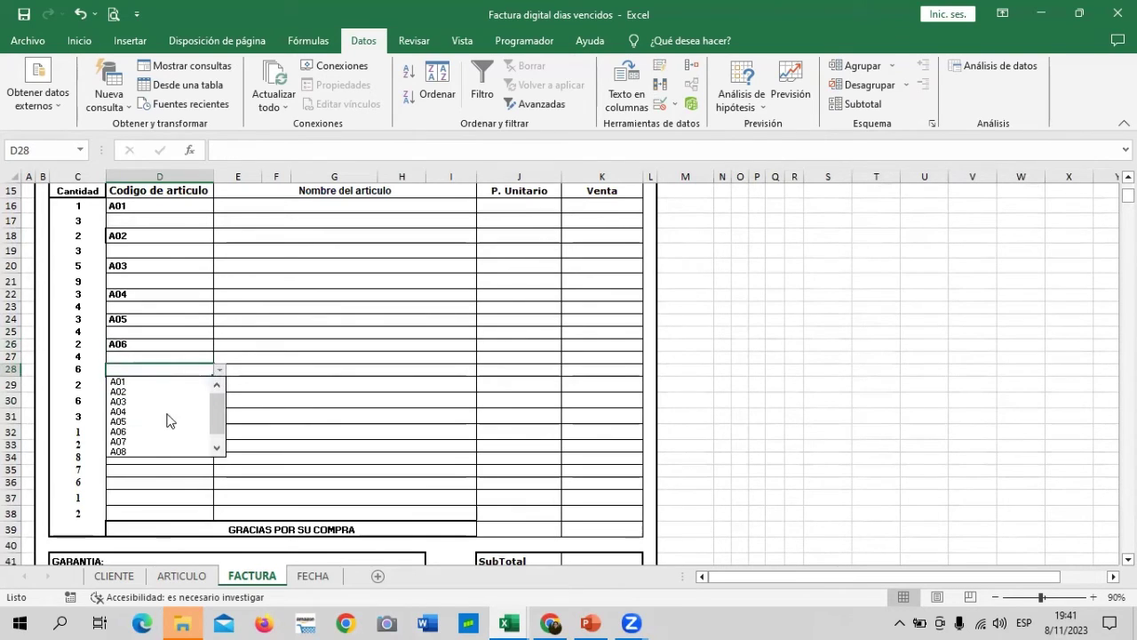
left_click(160, 439)
left_click(173, 399)
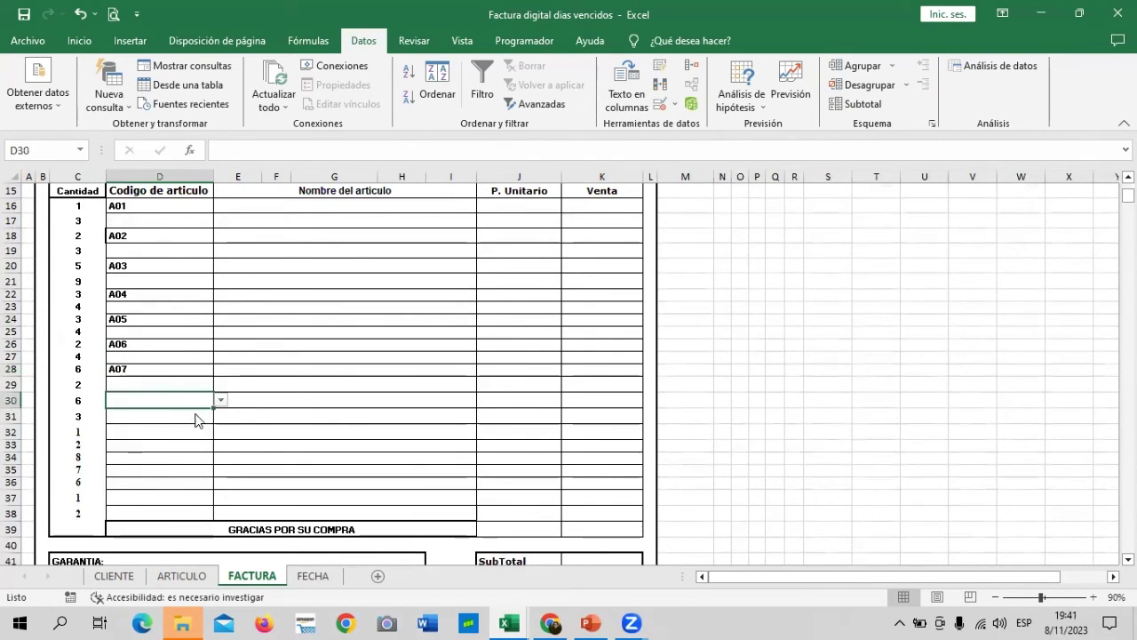
left_click(219, 400)
left_click(151, 480)
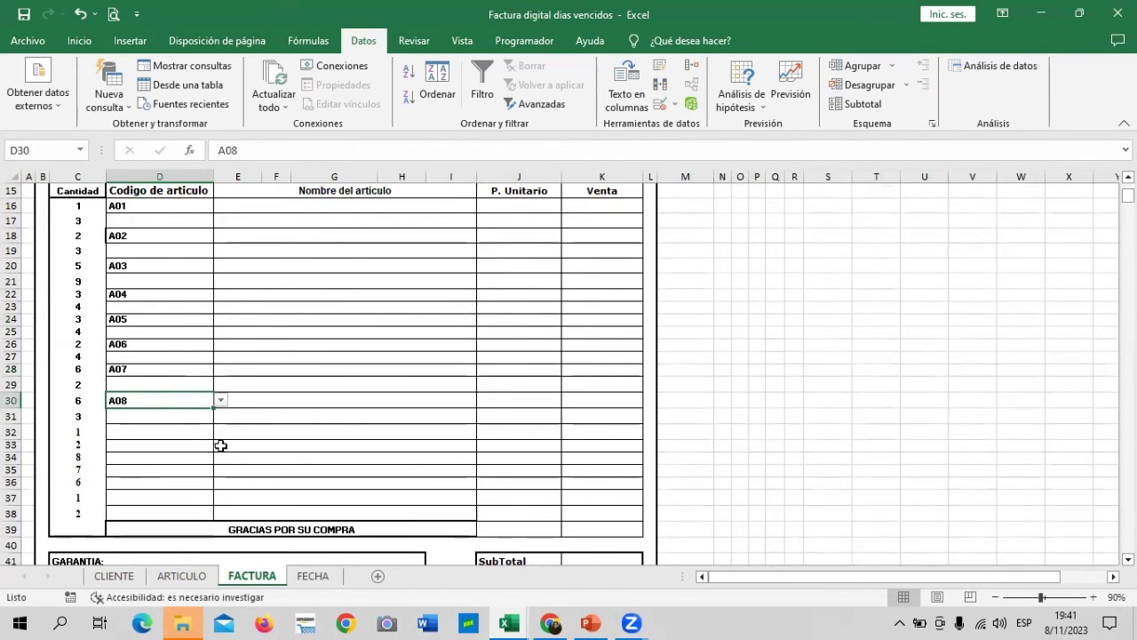
Step: Pick A08 in D32 and A09 in D34, leaving D36 empty
left_click(178, 435)
left_click(220, 432)
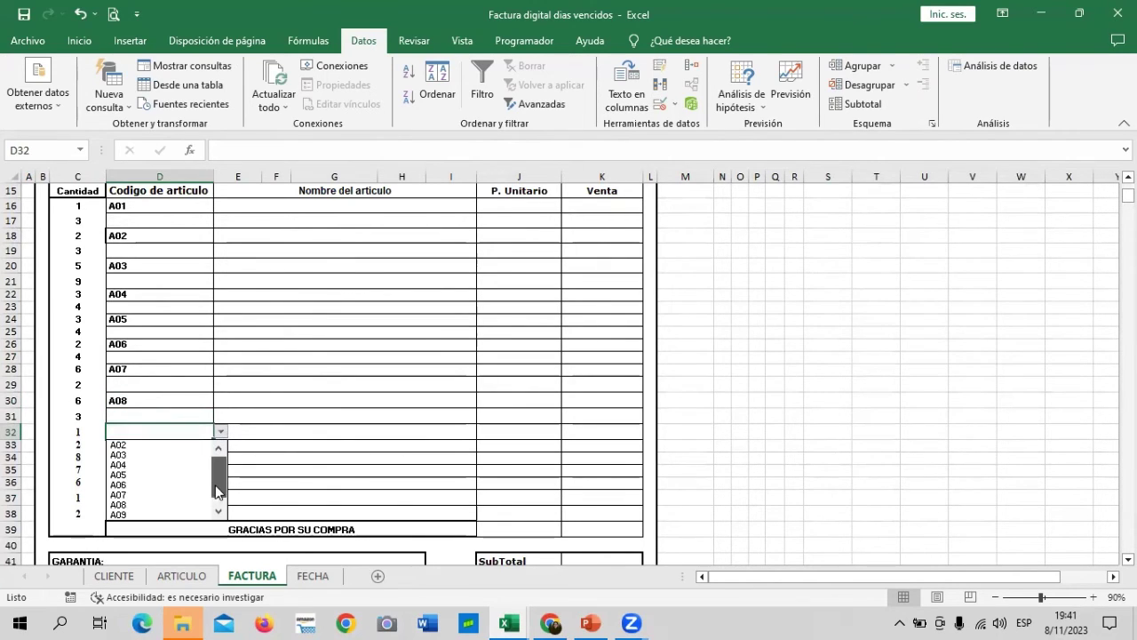
left_click(163, 503)
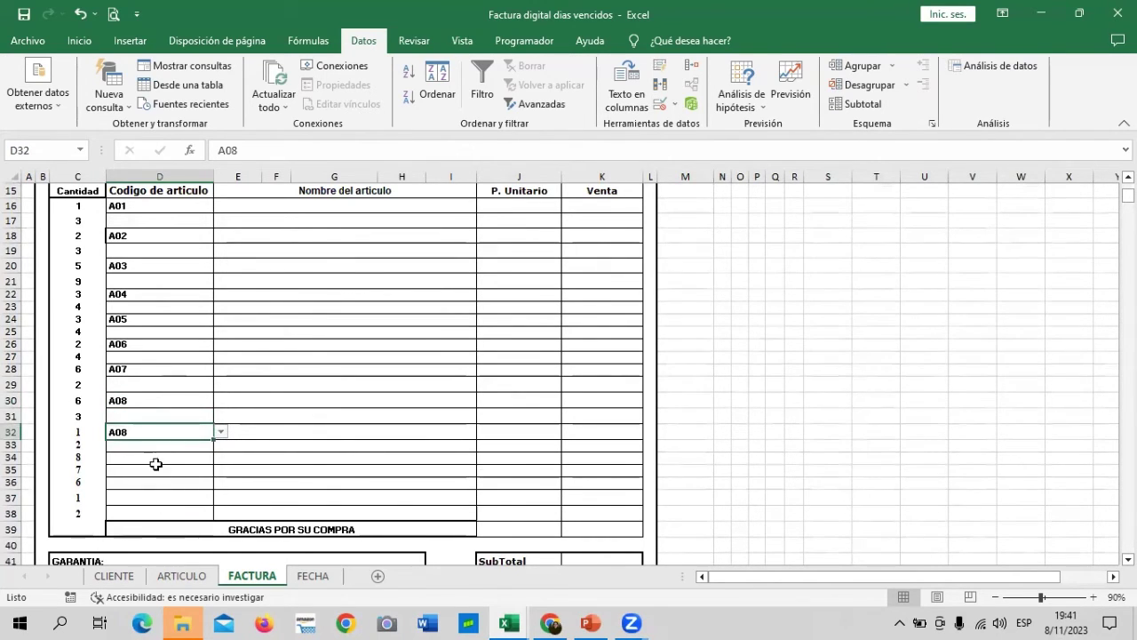
left_click(156, 459)
left_click(221, 459)
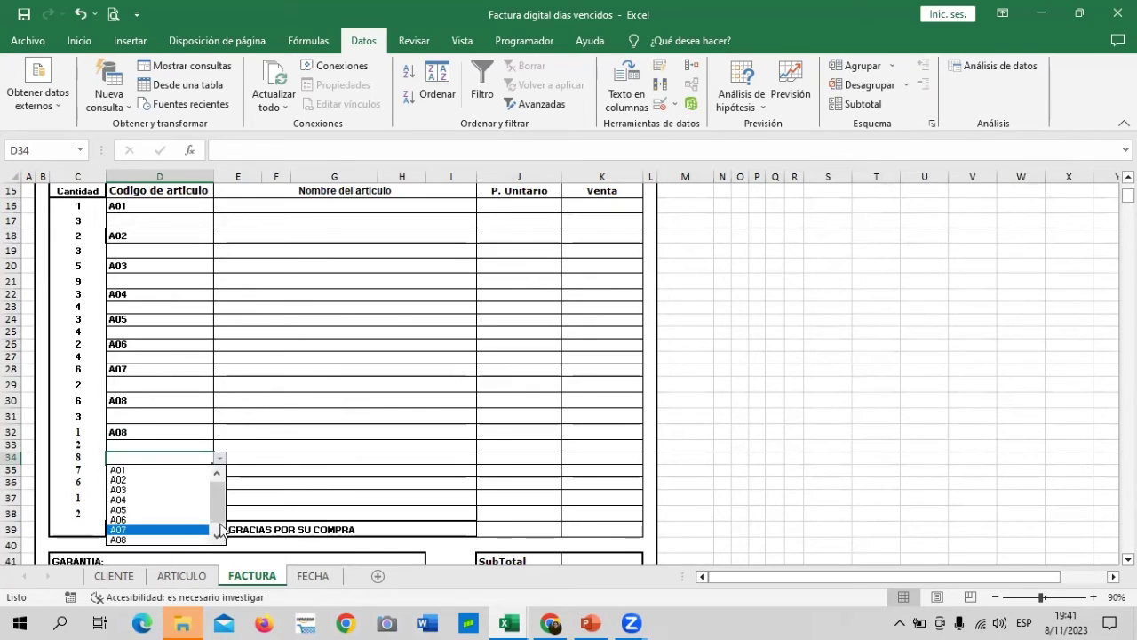
left_click(218, 534)
left_click(160, 539)
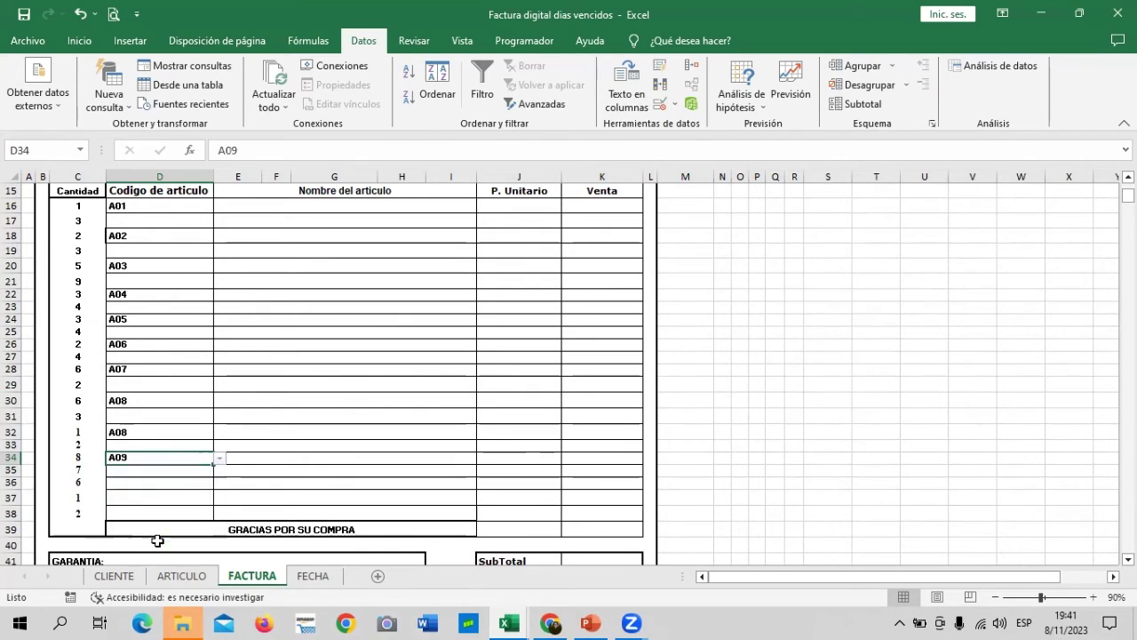
left_click(195, 481)
left_click(218, 482)
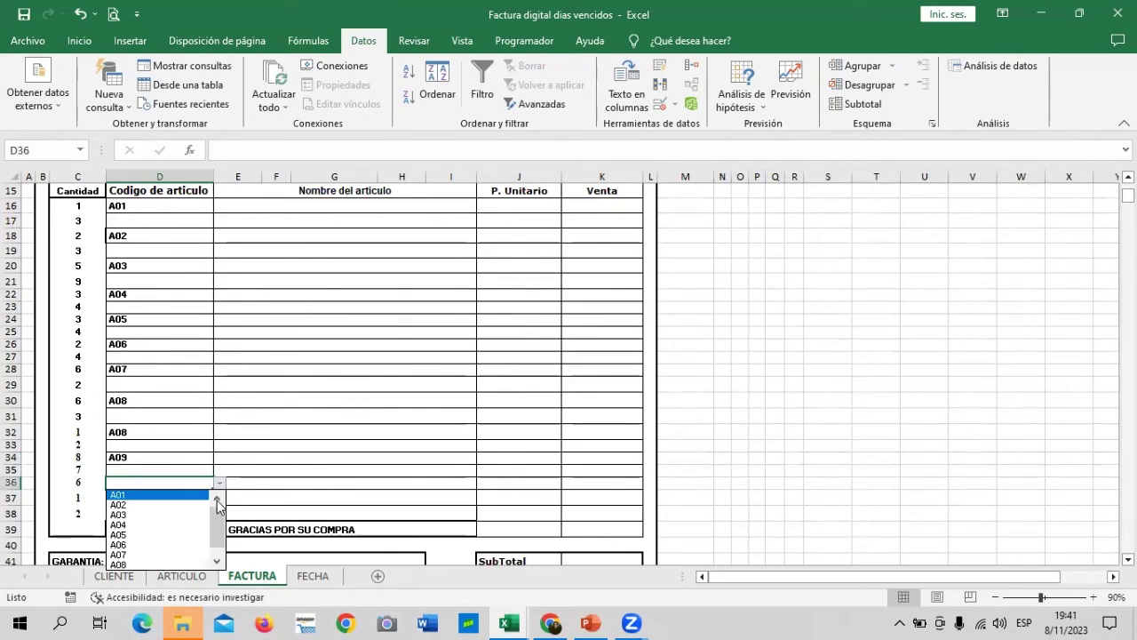
left_click(217, 565)
key("Escape")
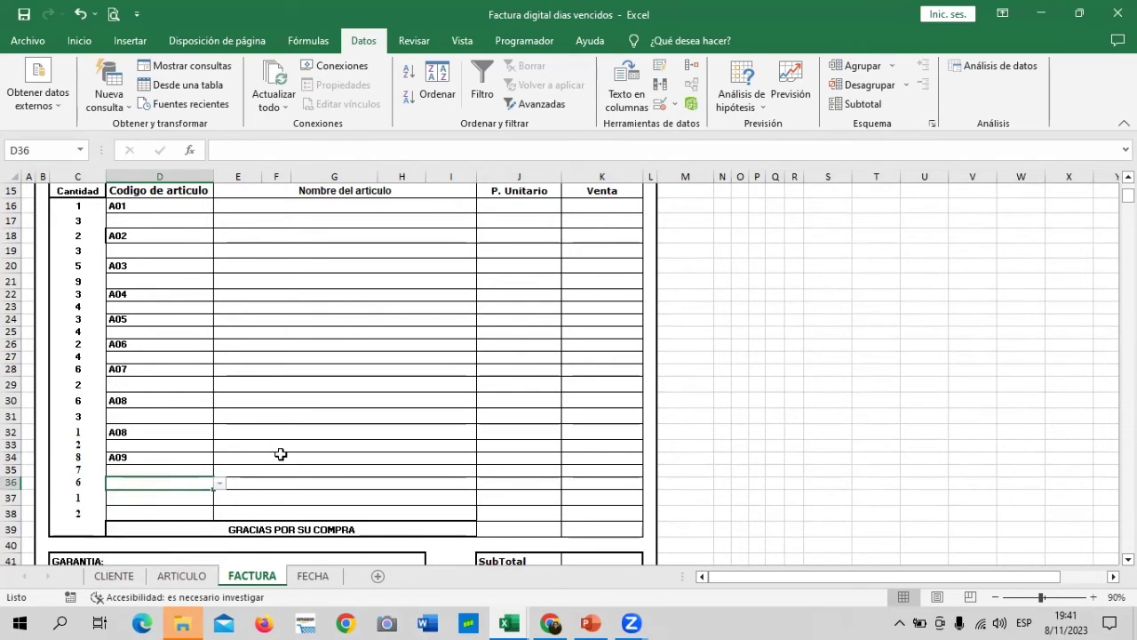
Step: Return to the top of the invoice and select the client name cell E12
scroll(413, 454, "up", 3)
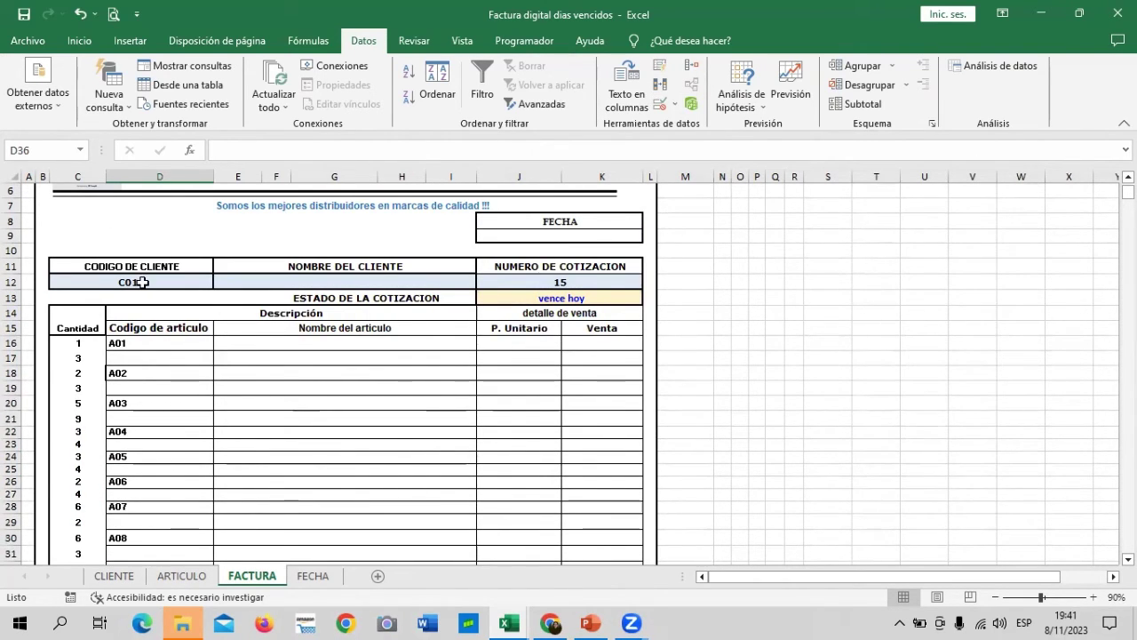
left_click(274, 284)
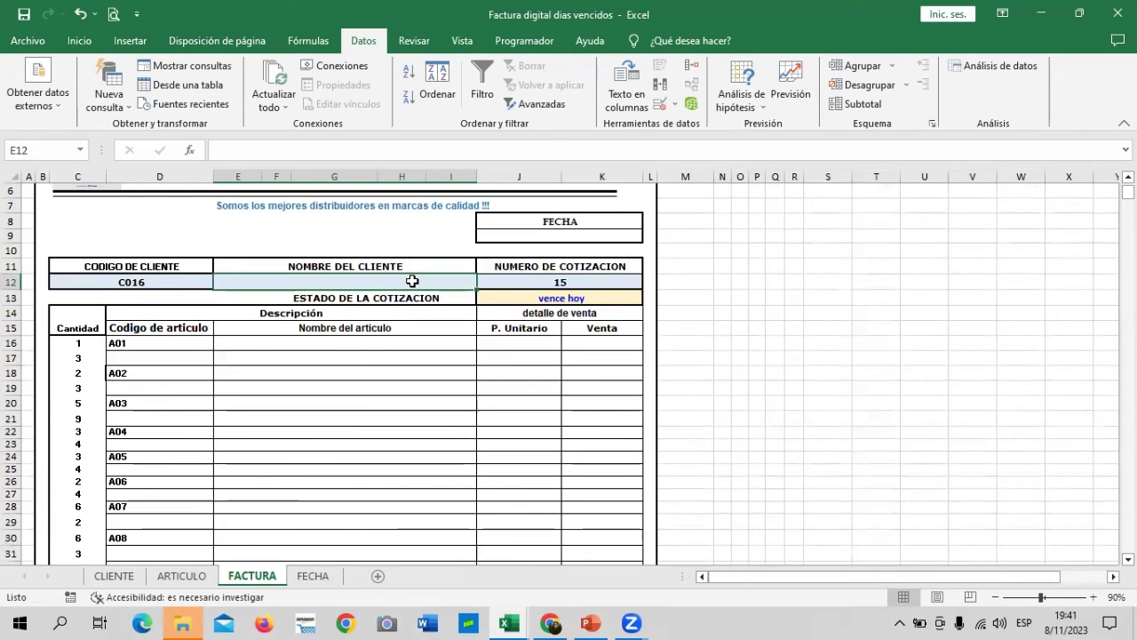
scroll(418, 289, "up", 2)
left_click(568, 199)
left_click(720, 236)
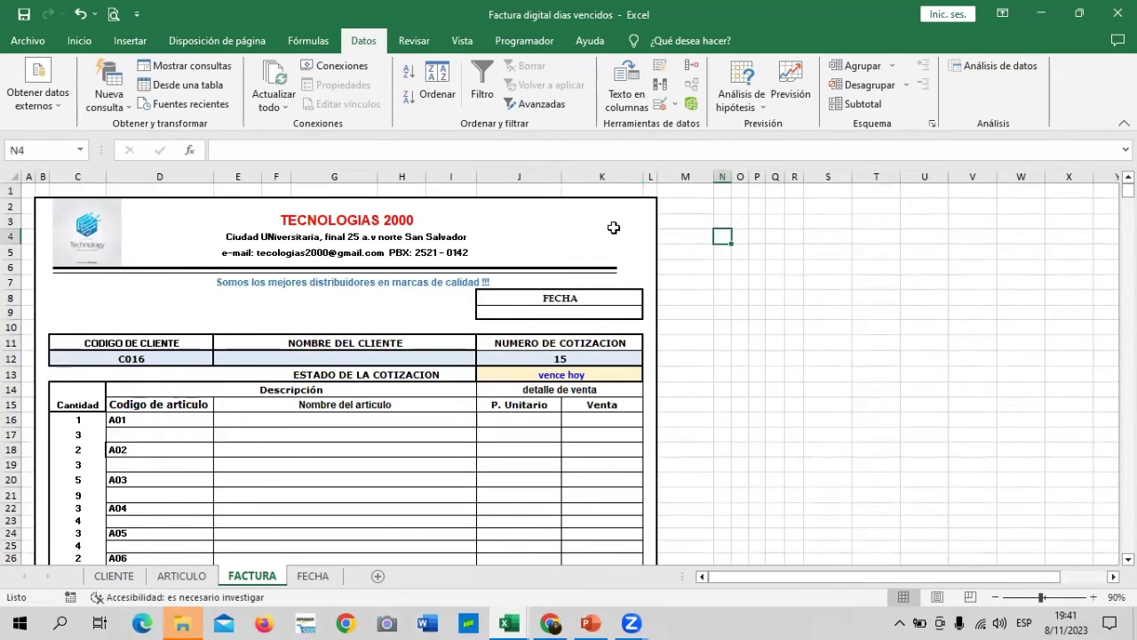
left_click(610, 223)
left_click(207, 245)
scroll(640, 440, "down", 2)
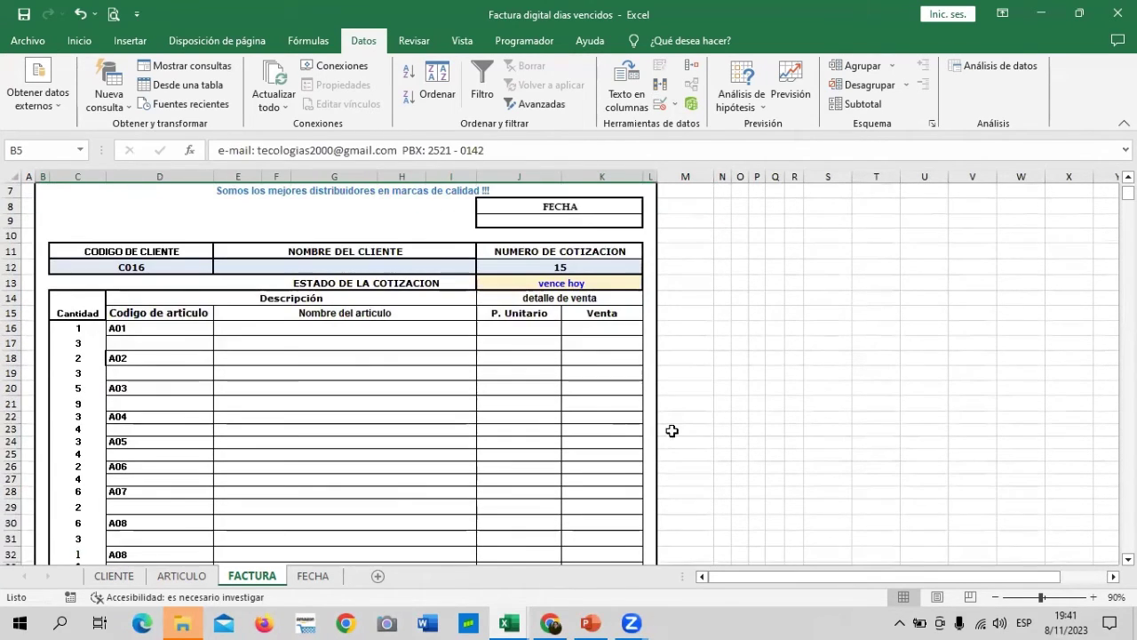
left_click(668, 414)
scroll(444, 413, "up", 2)
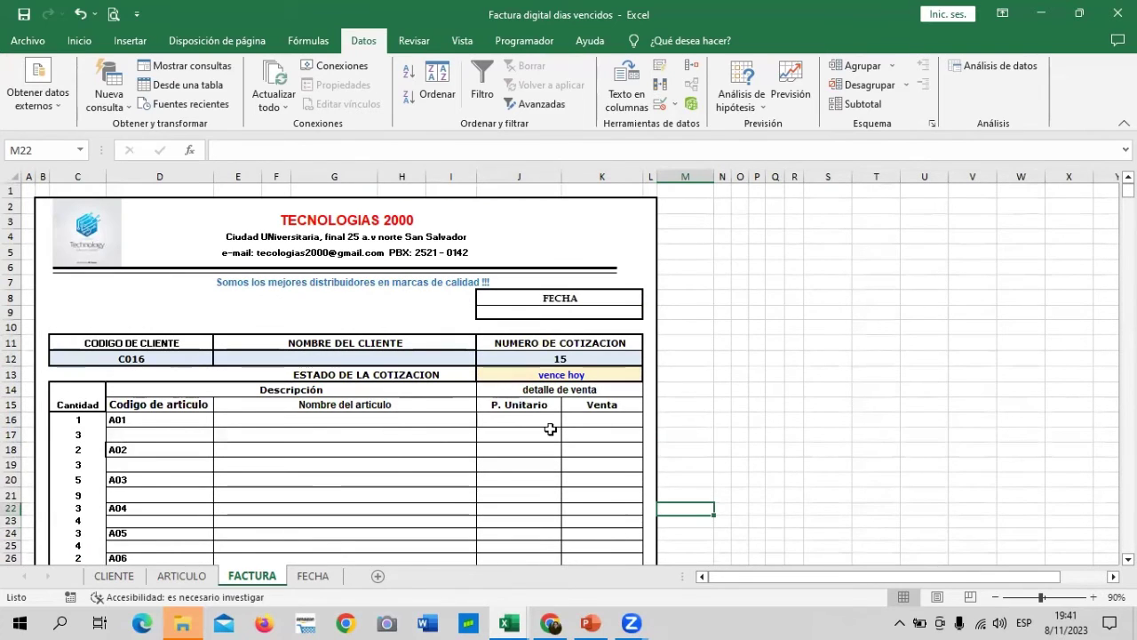
Step: Start a BUSCARV formula in E12 that uses client code C12 as the lookup value
left_click(835, 377)
left_click(405, 357)
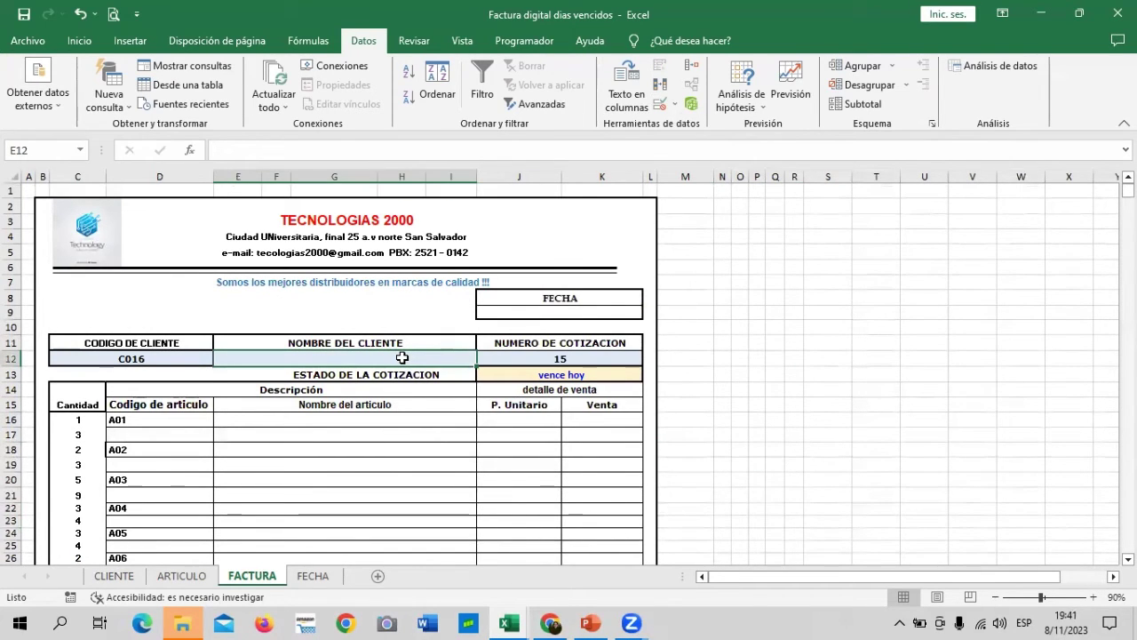
type("=BU")
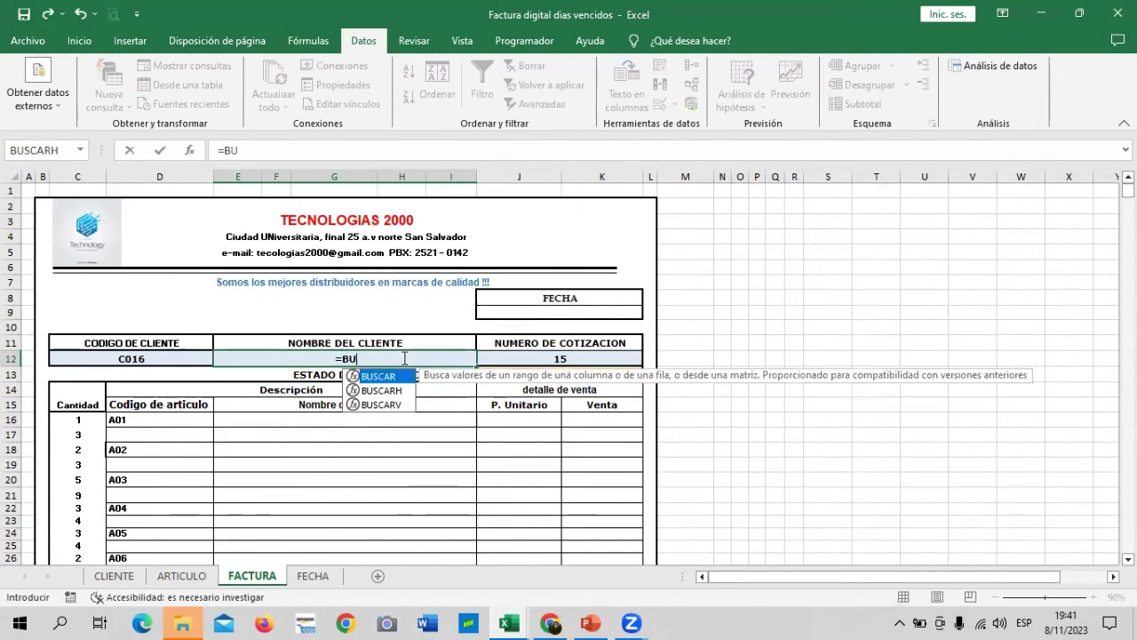
type("SCAR")
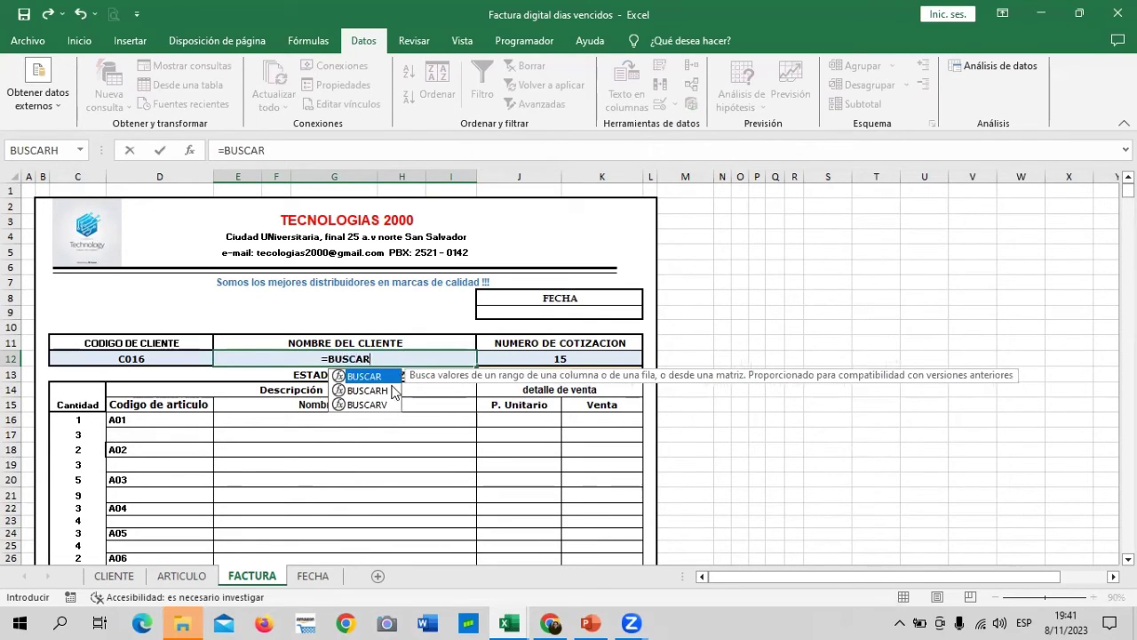
double_click(367, 404)
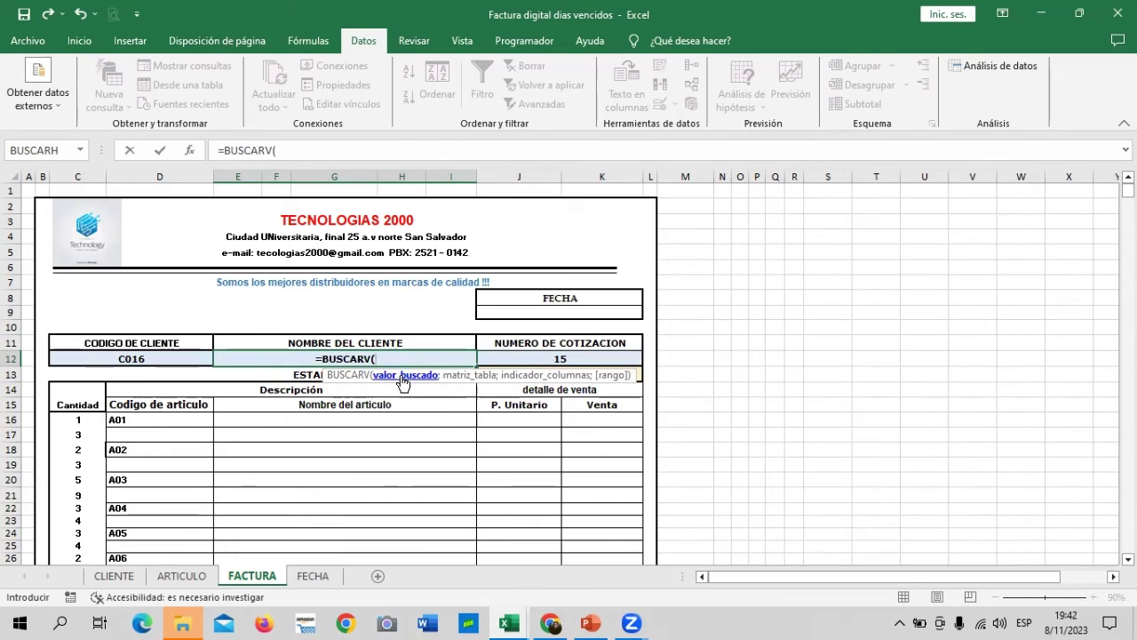
left_click(190, 357)
type(";")
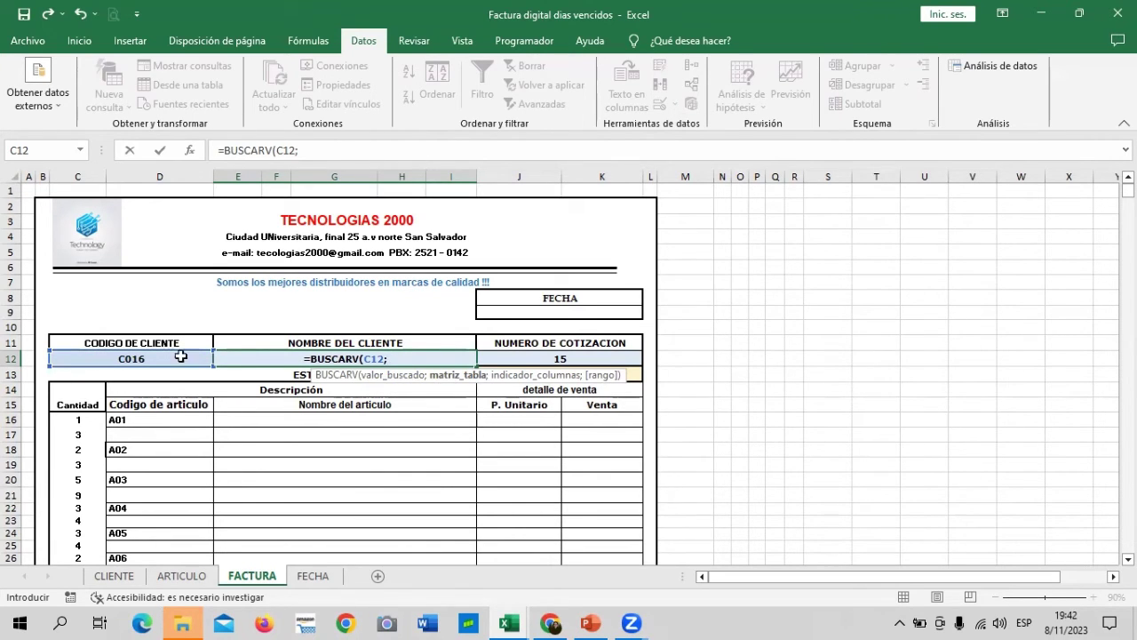
Step: Finish it with range CLIENTE!A3:G23, column 2 and FALSO so E12 shows the client name
left_click(111, 575)
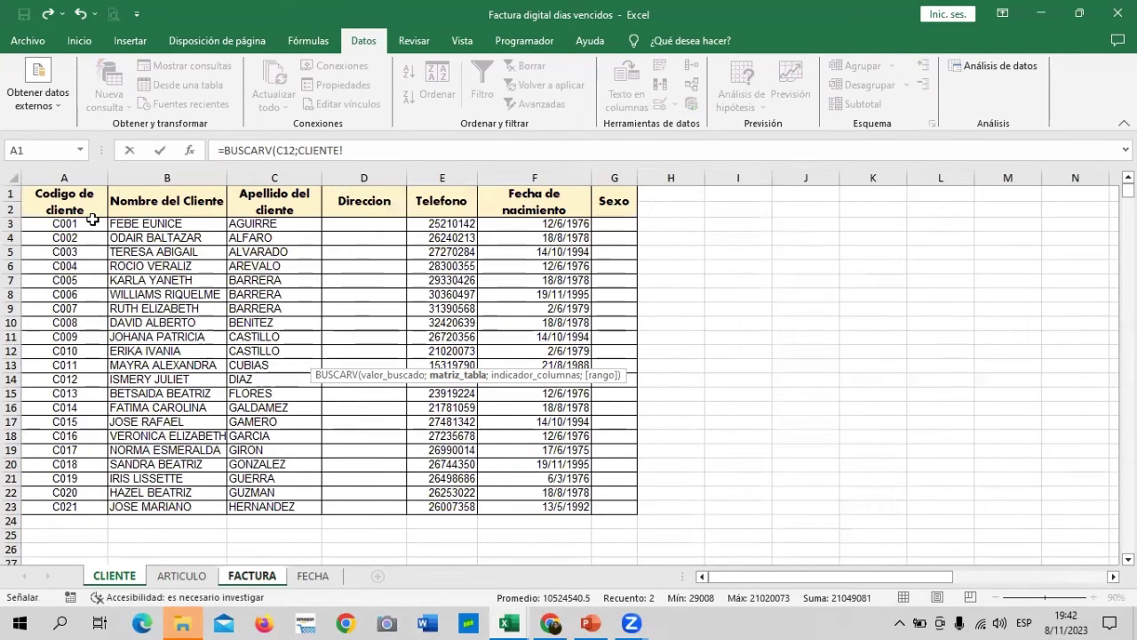
left_click_drag(84, 224, 622, 507)
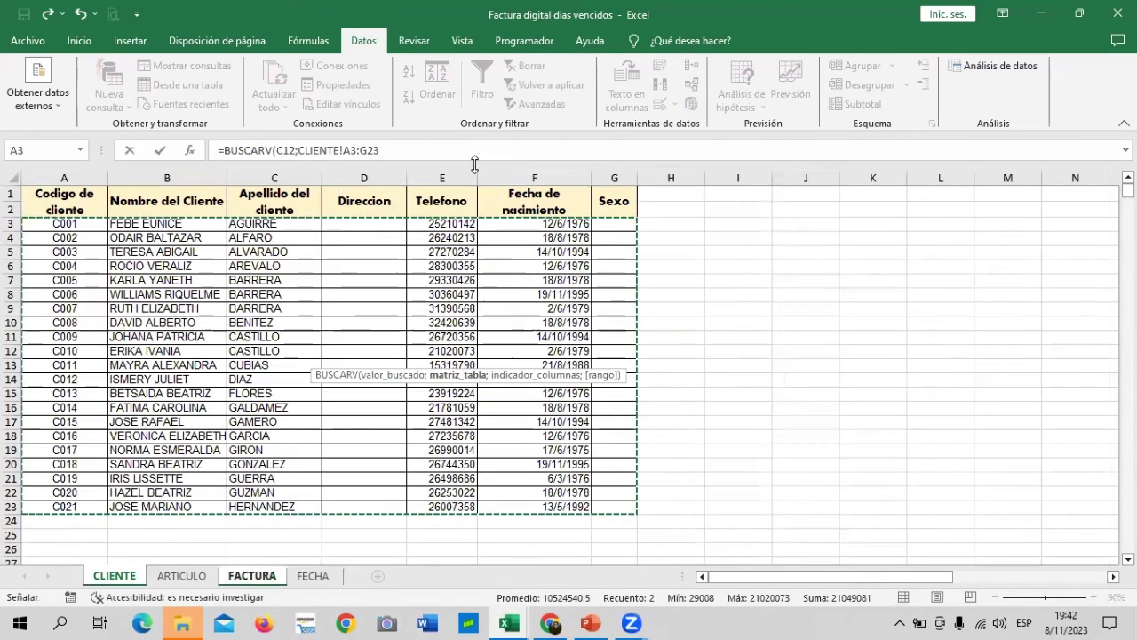
left_click(471, 146)
type(";")
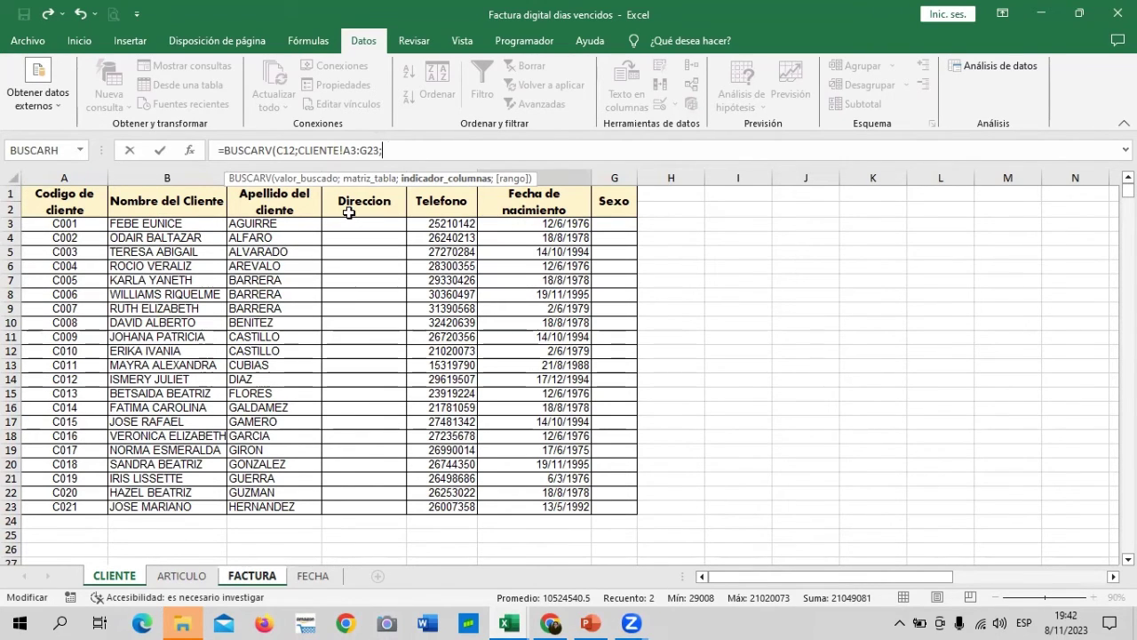
type(";")
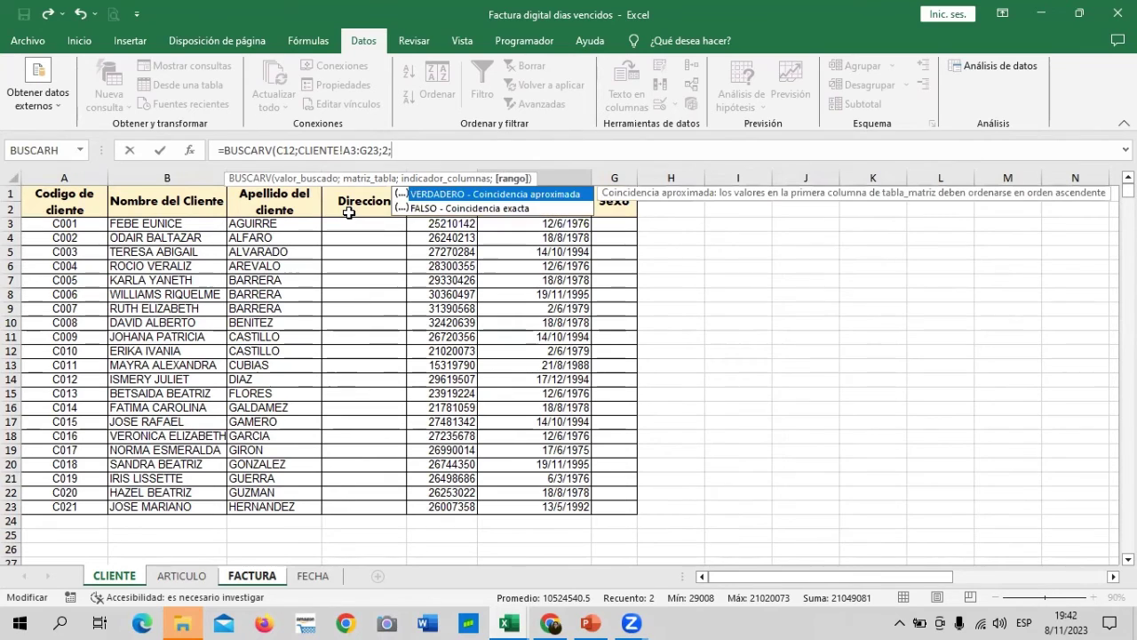
double_click(489, 207)
type(")")
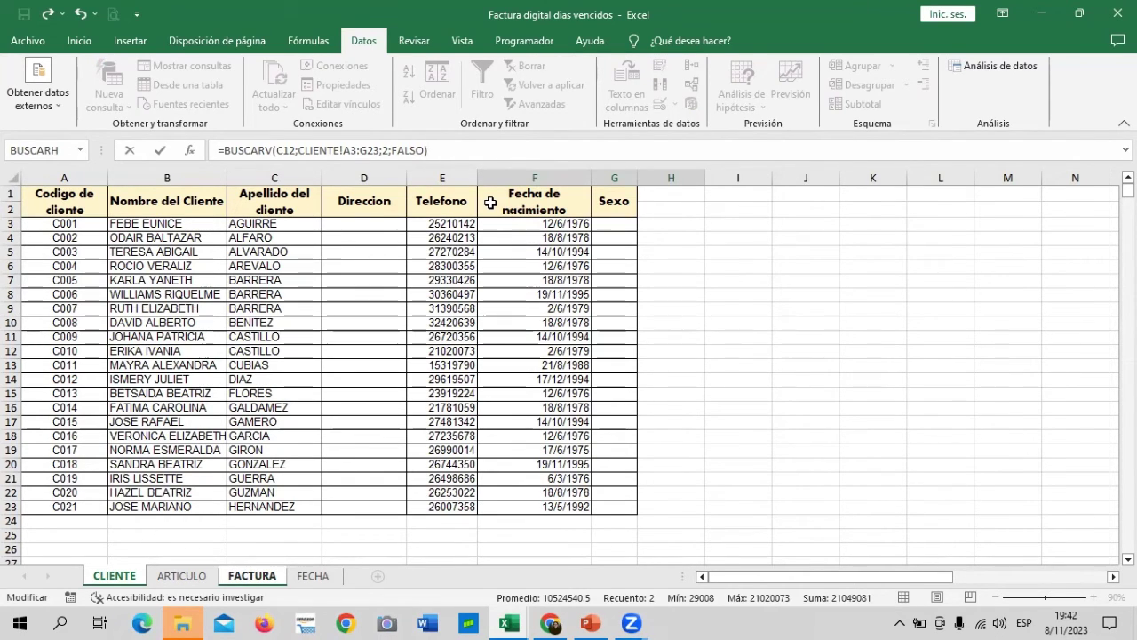
key("Return")
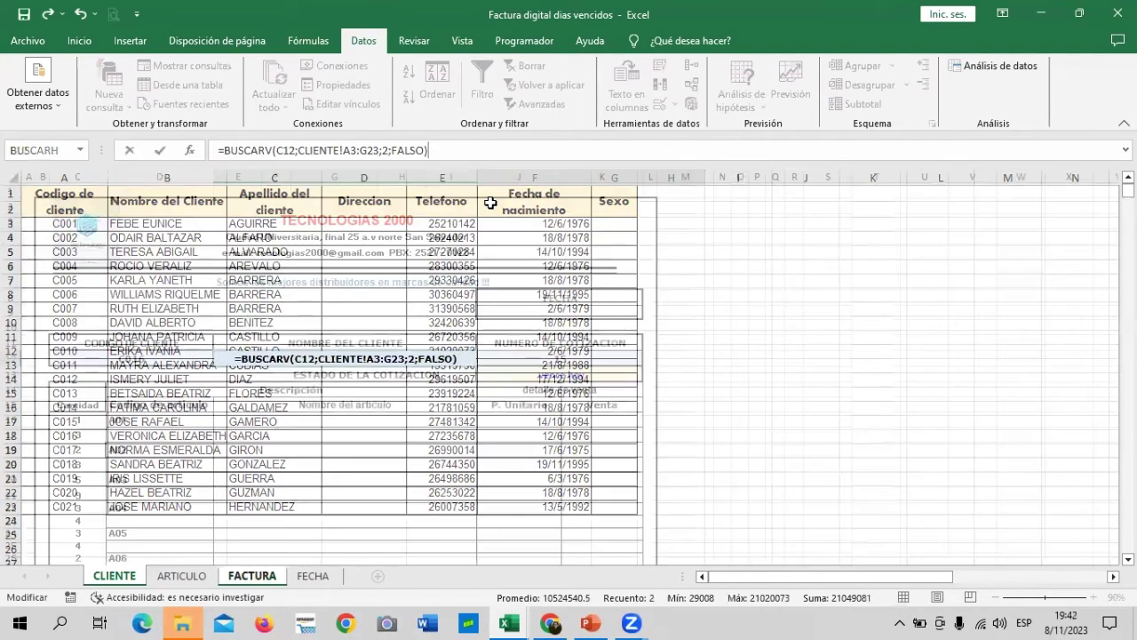
left_click(418, 494)
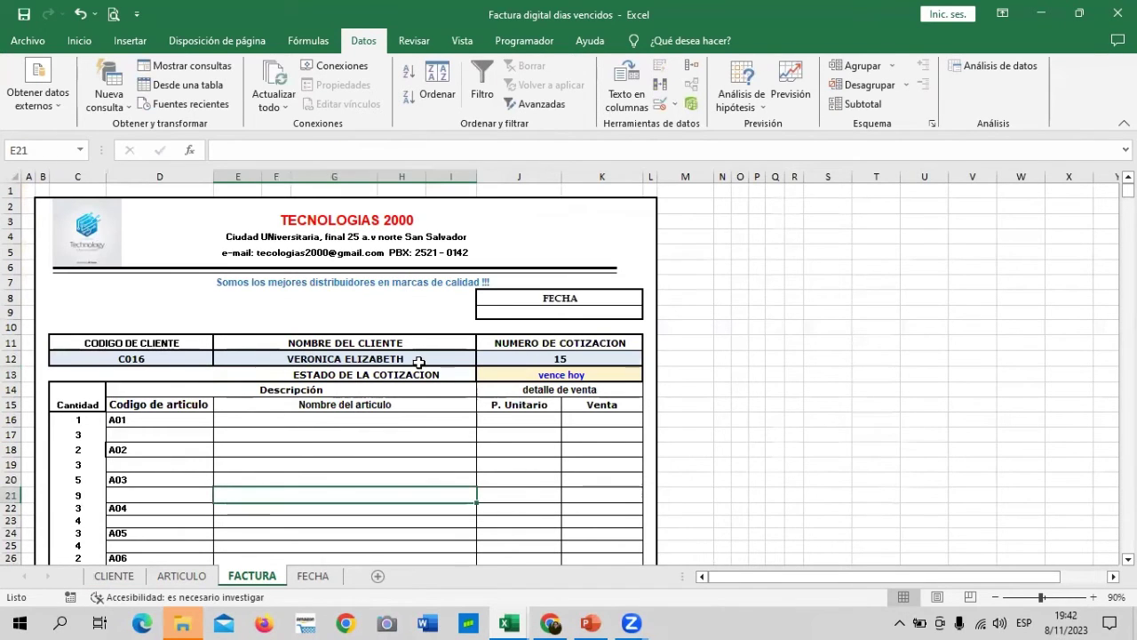
left_click(404, 358)
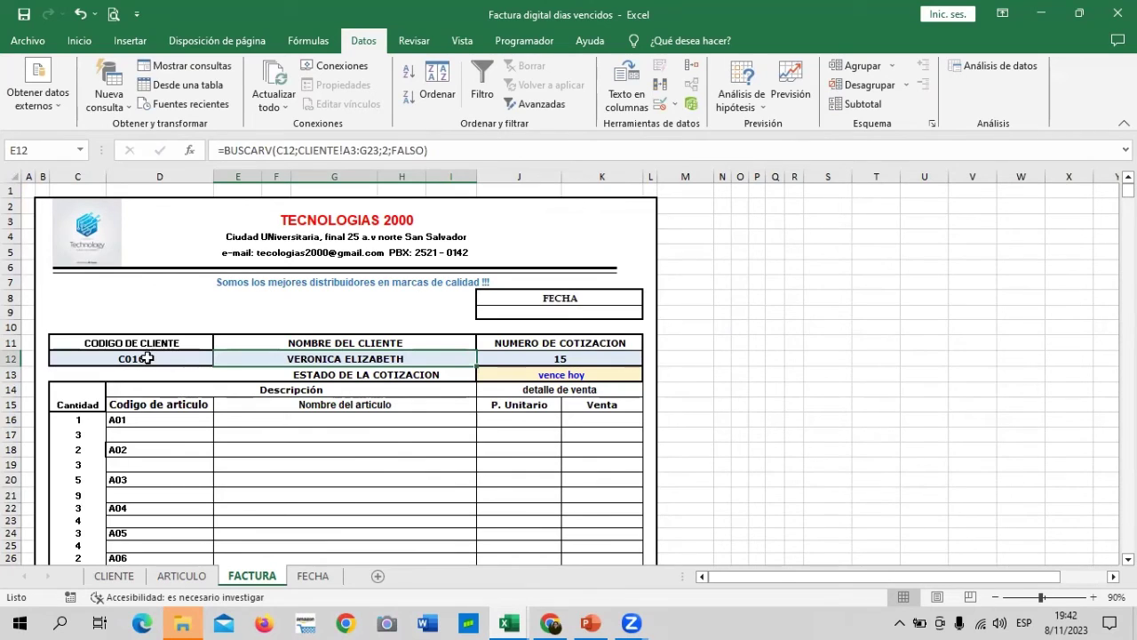
Step: Pick C001, then C005, from the client-code dropdown in C12 so E12 updates
left_click(173, 359)
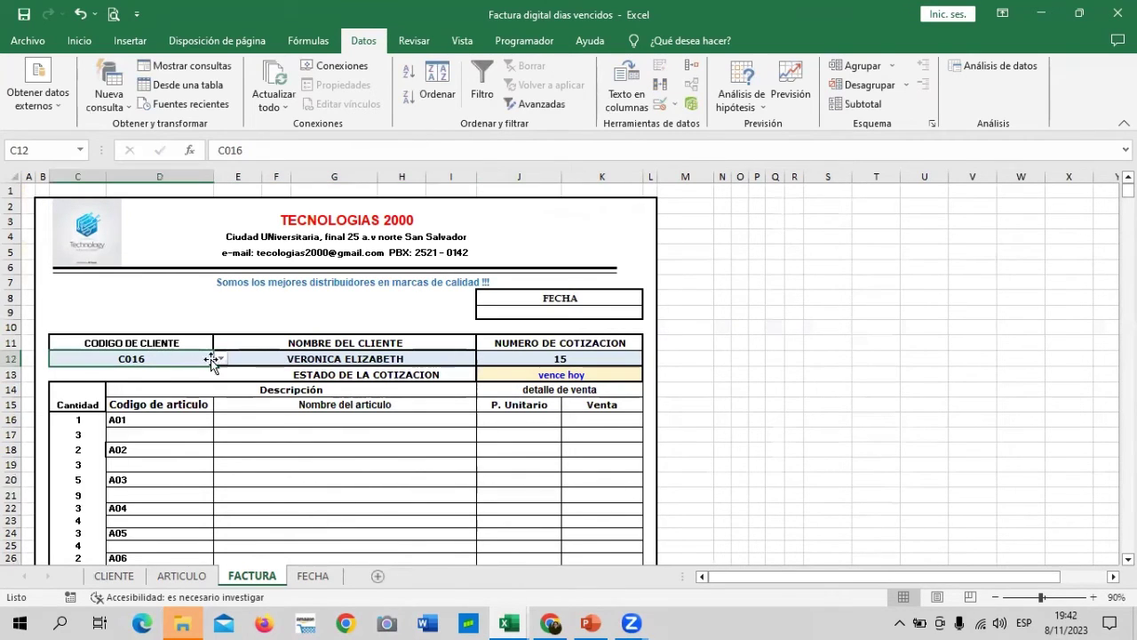
left_click(221, 360)
left_click_drag(218, 424, 218, 378)
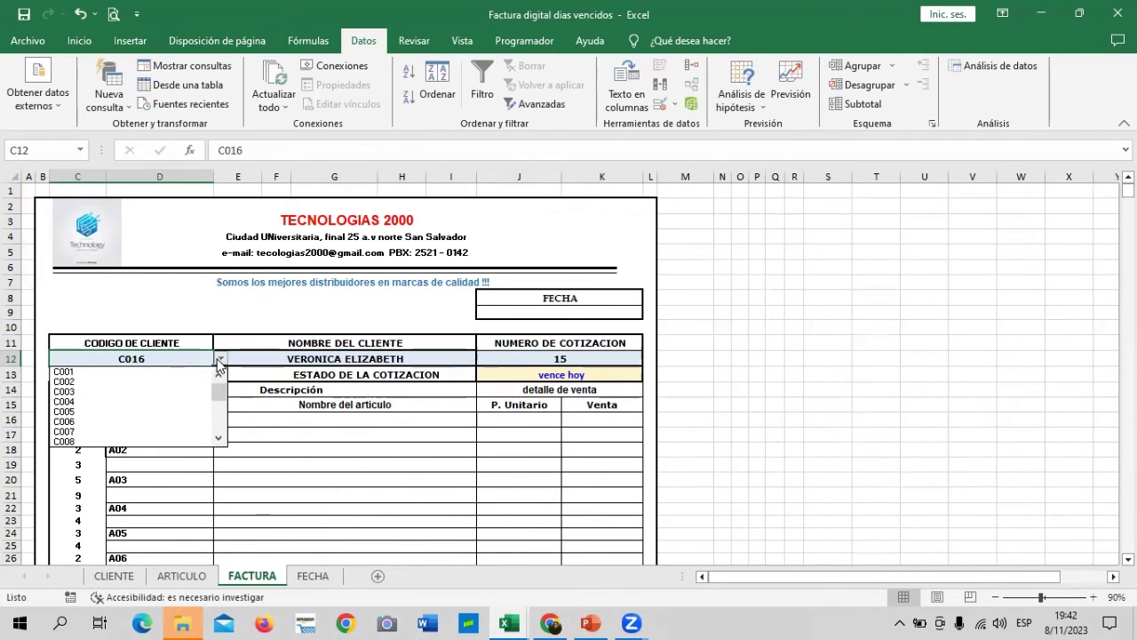
left_click(144, 372)
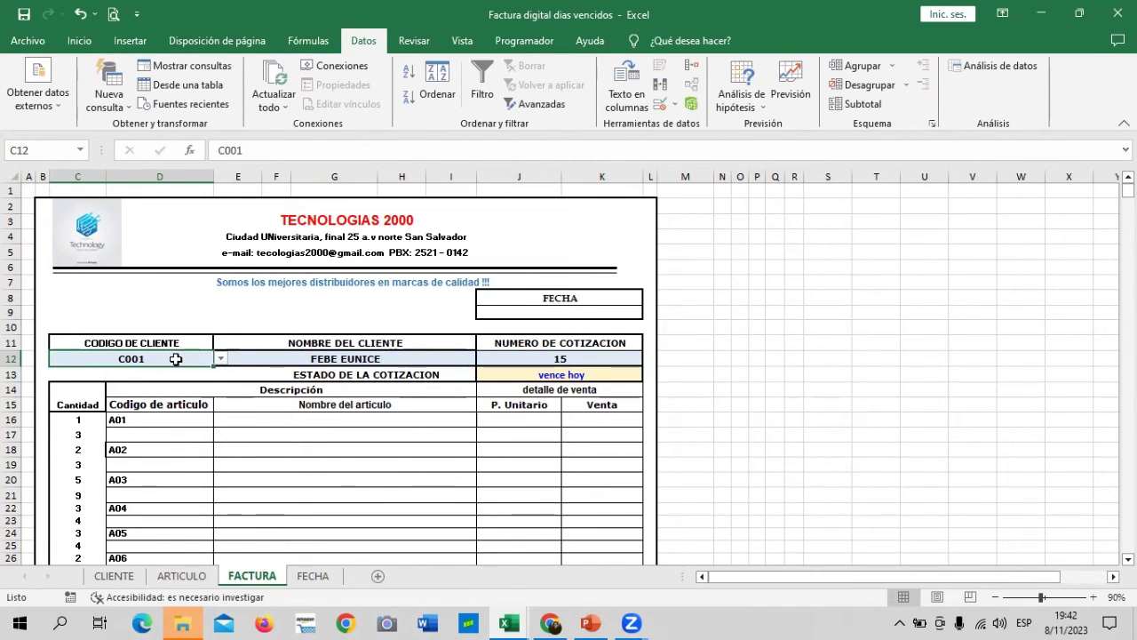
left_click(220, 358)
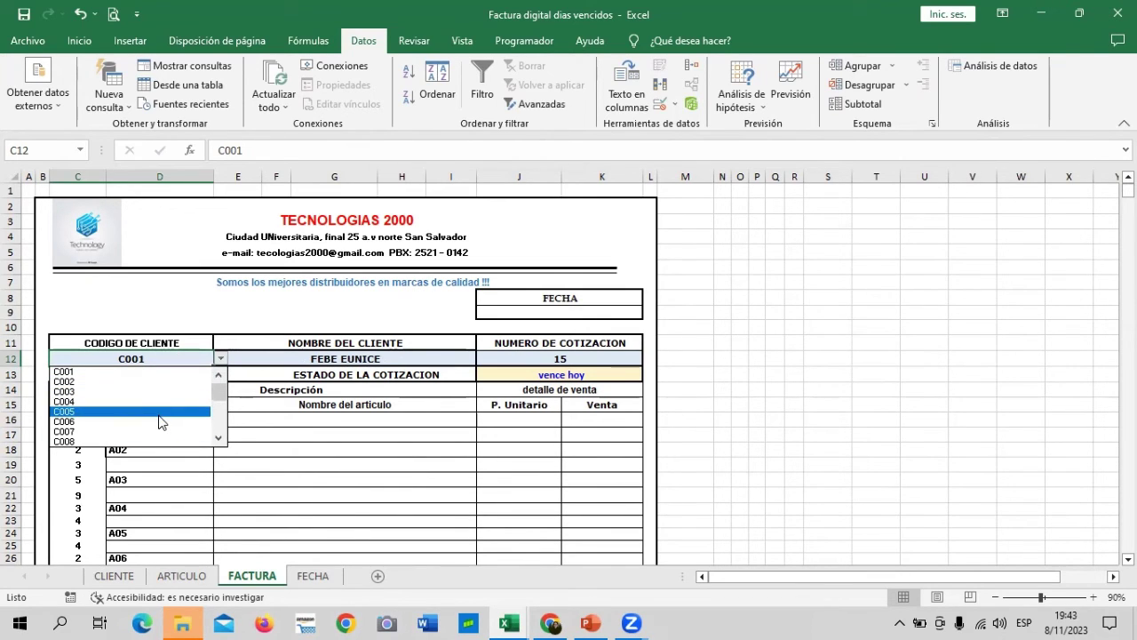
left_click(160, 412)
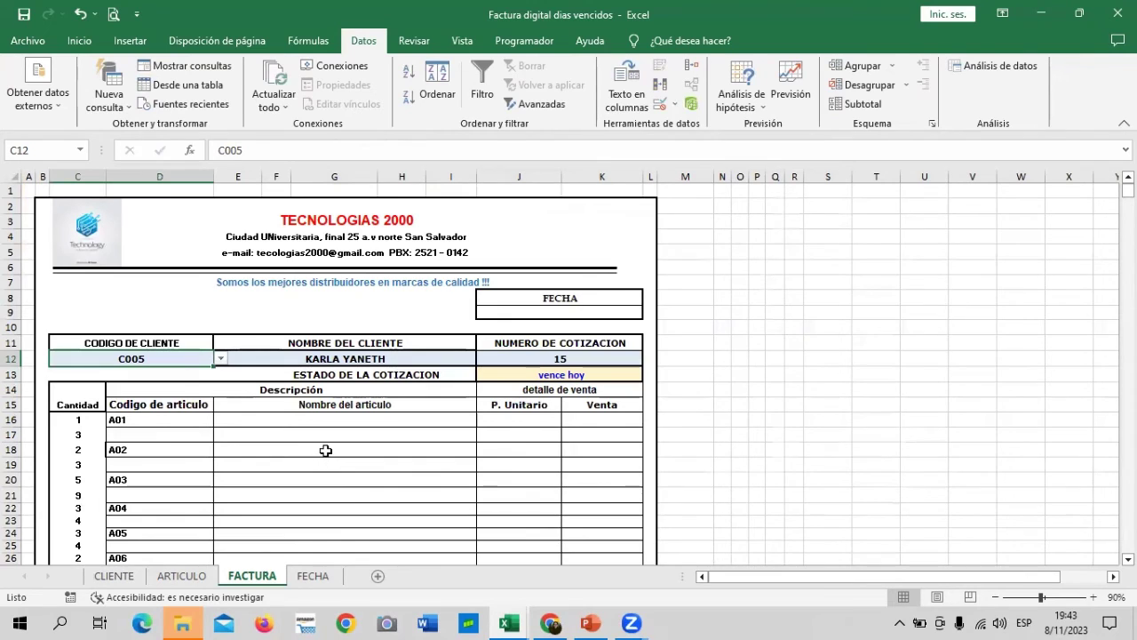
scroll(320, 454, "down", 1)
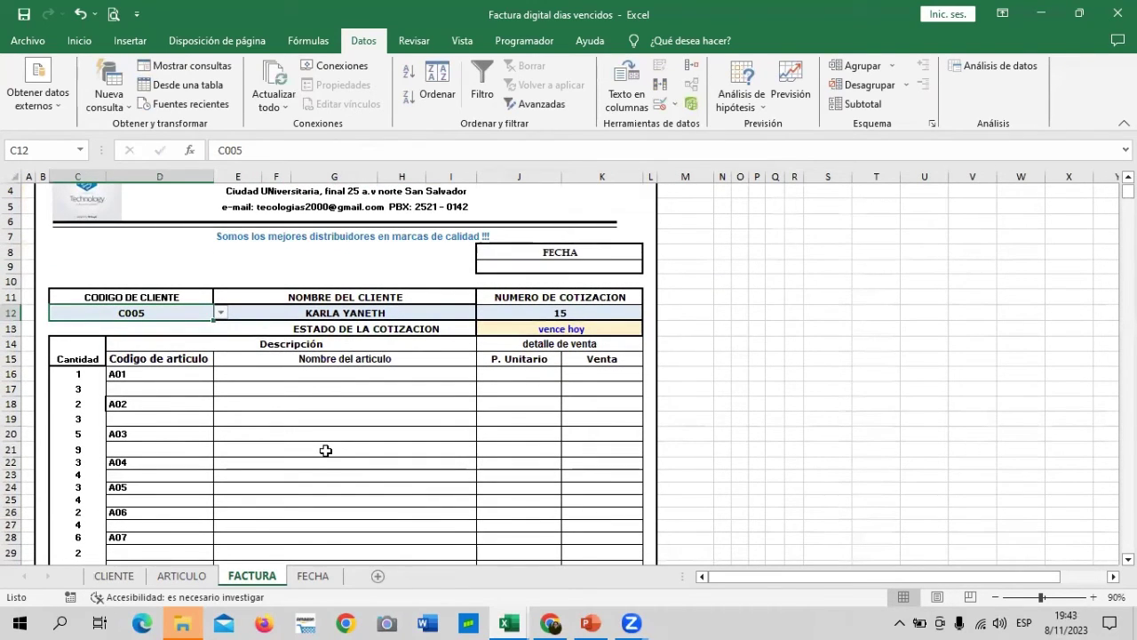
left_click(256, 373)
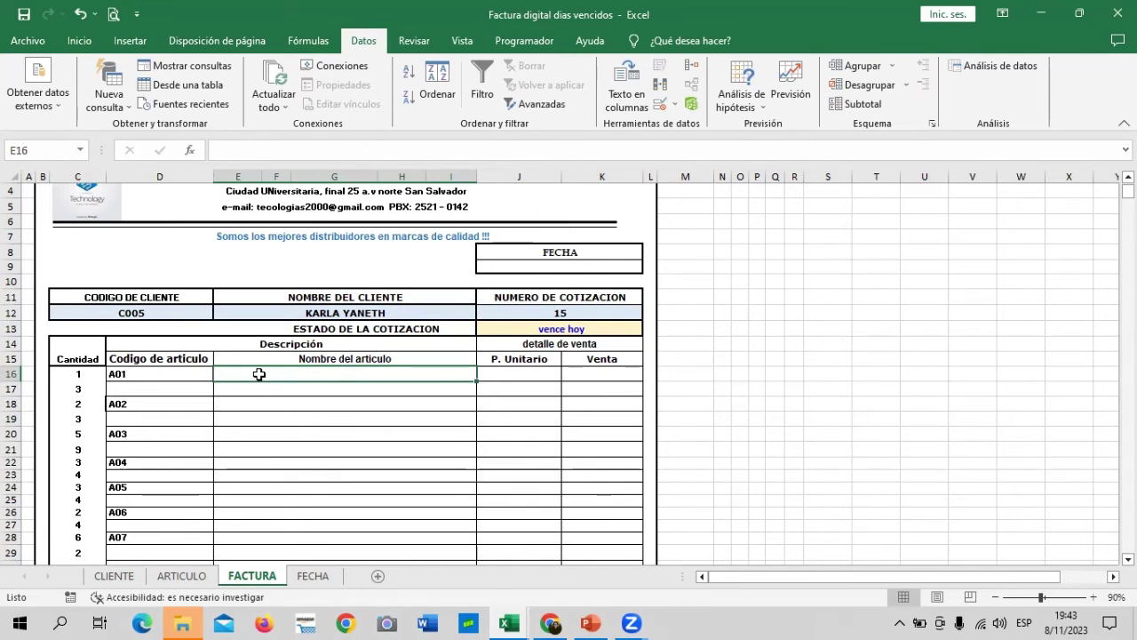
Step: Begin a BUSCARV formula in E16 with article code D16 as the lookup value
type("=BUS")
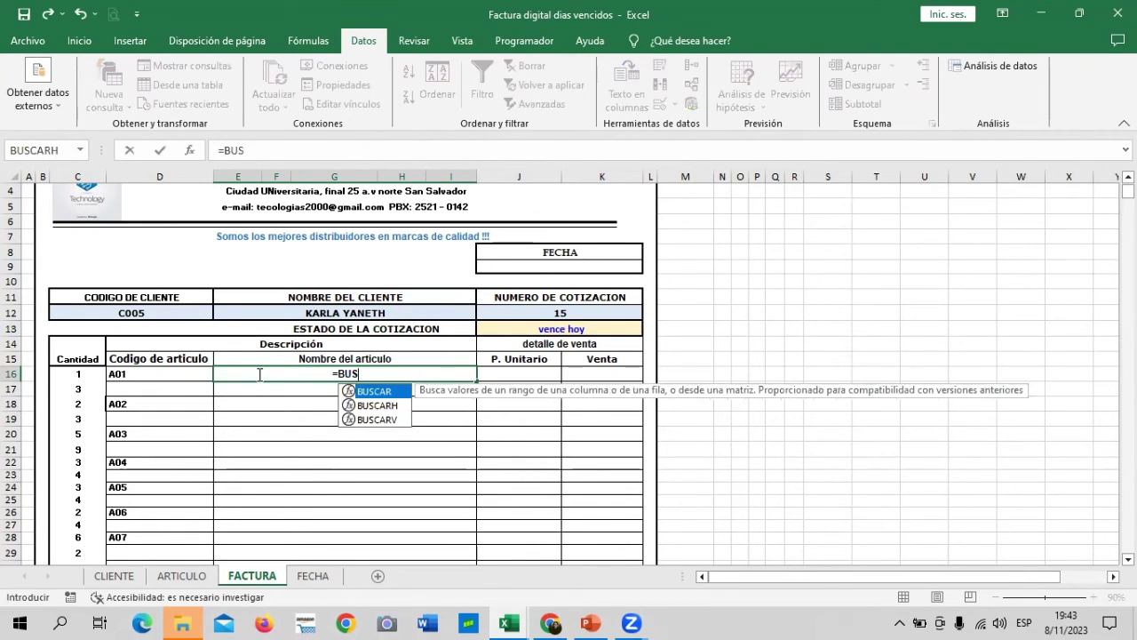
type("CAR")
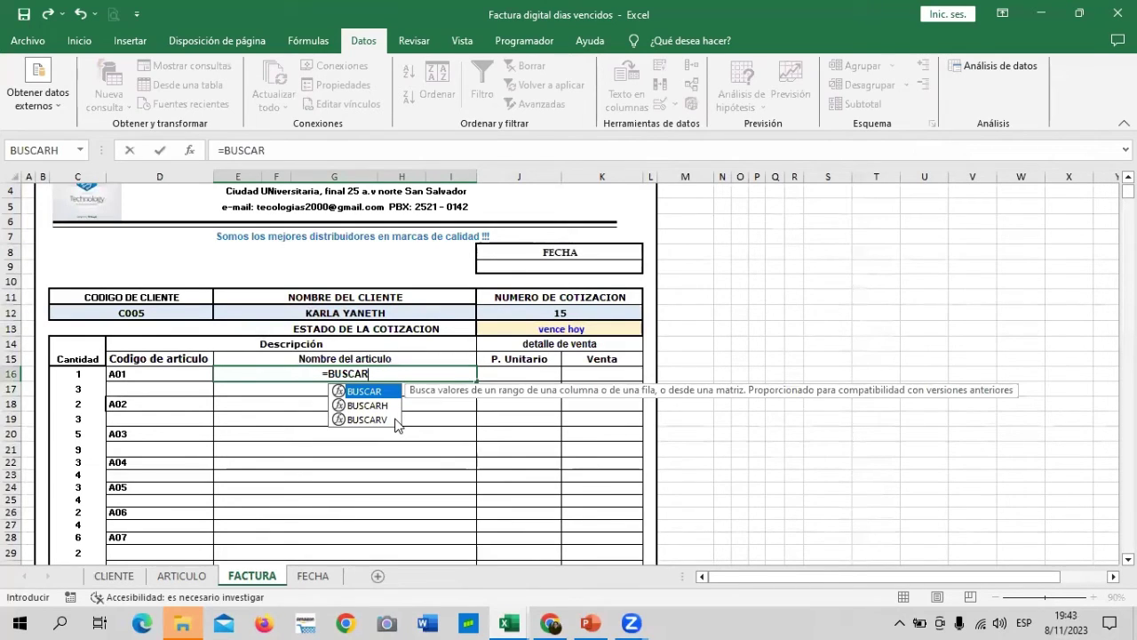
double_click(386, 419)
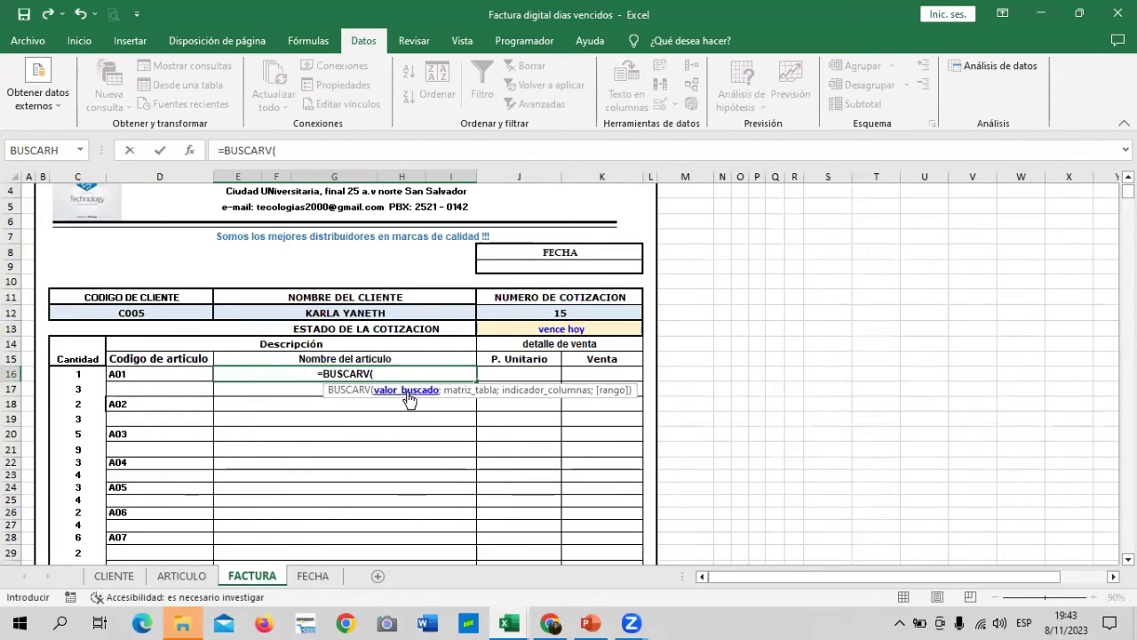
left_click(151, 374)
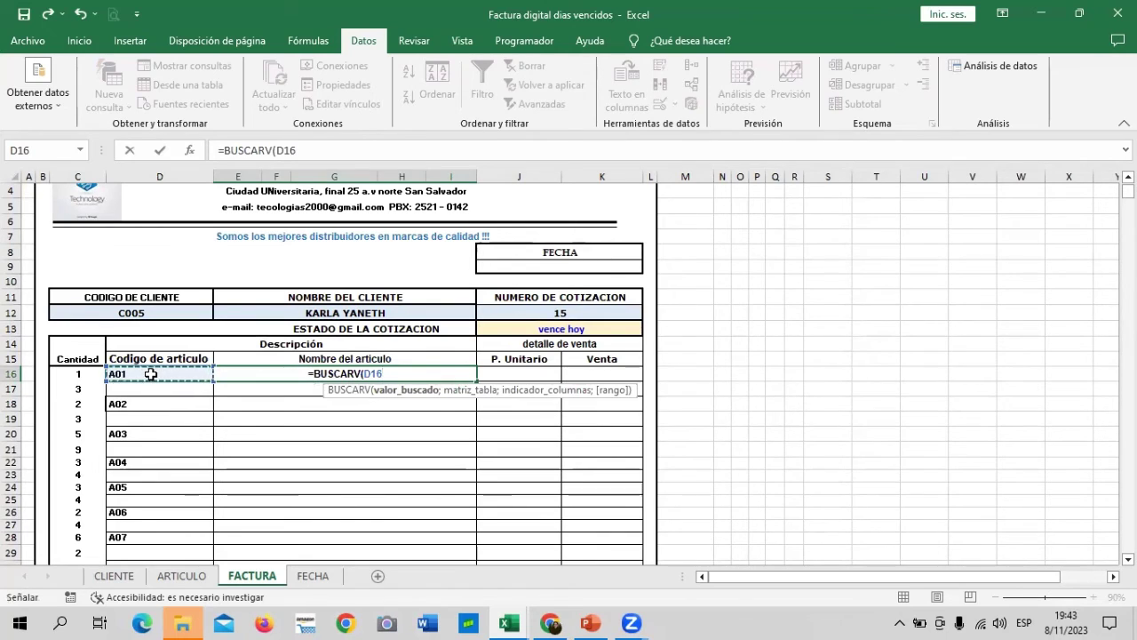
type(";")
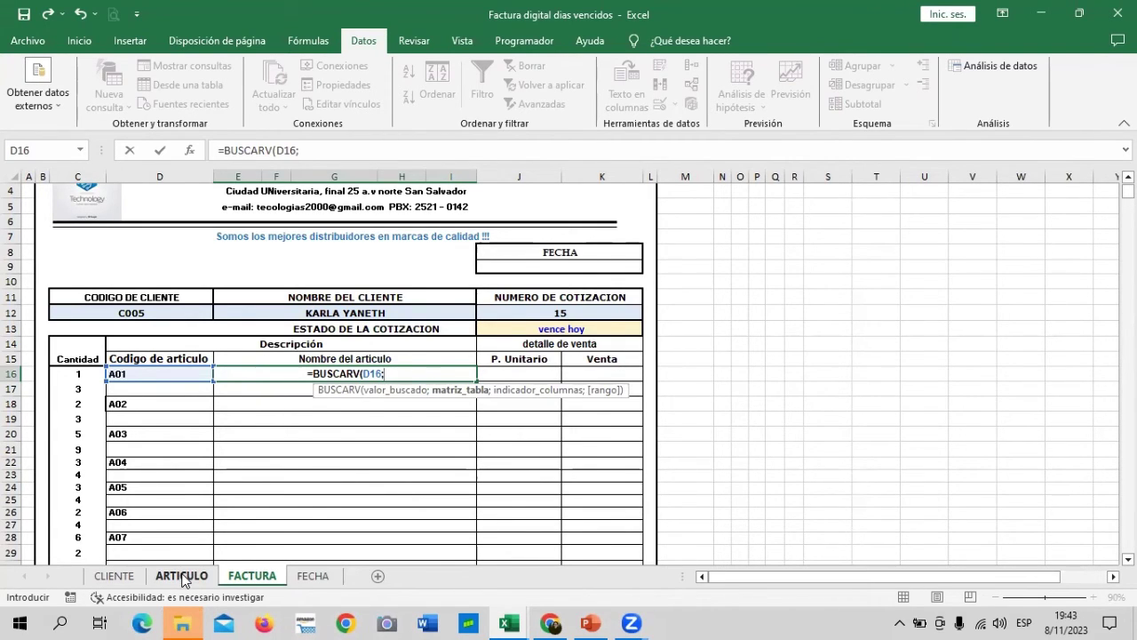
Step: Complete it with ARTICULO!A3:E11, column 2 and FALSO, so Computadora appears for A01
left_click(182, 577)
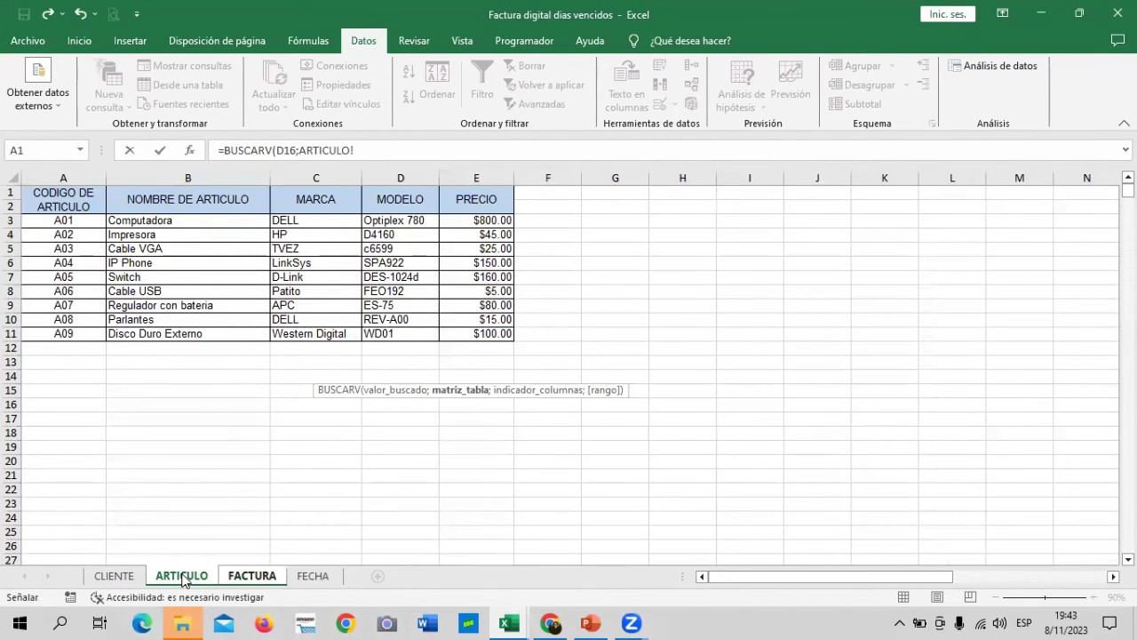
left_click_drag(75, 220, 499, 333)
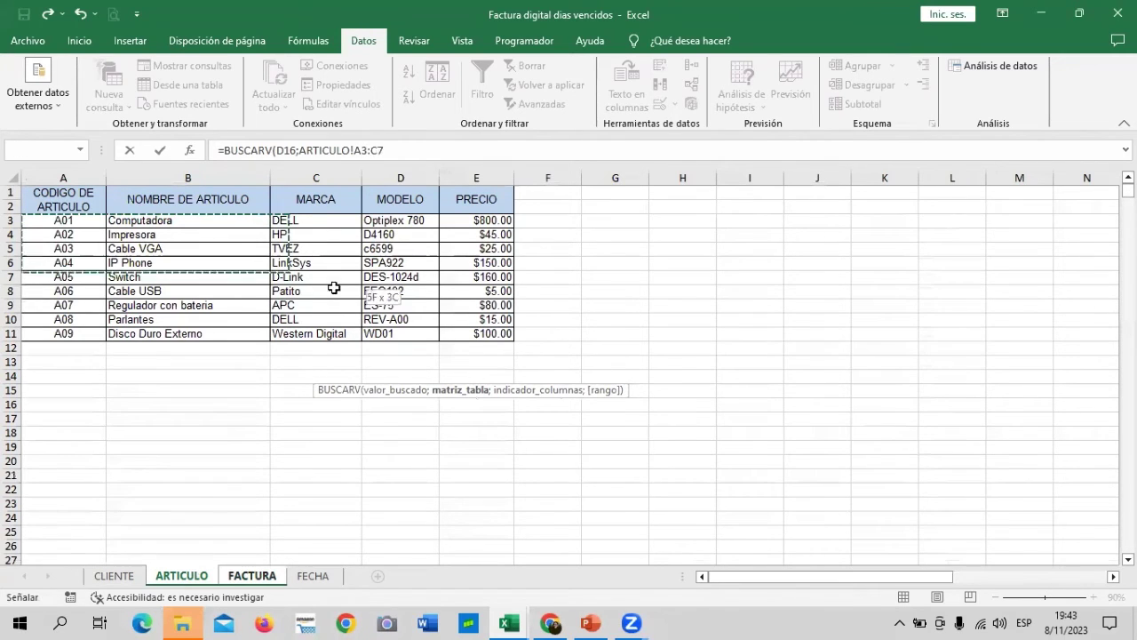
left_click(490, 150)
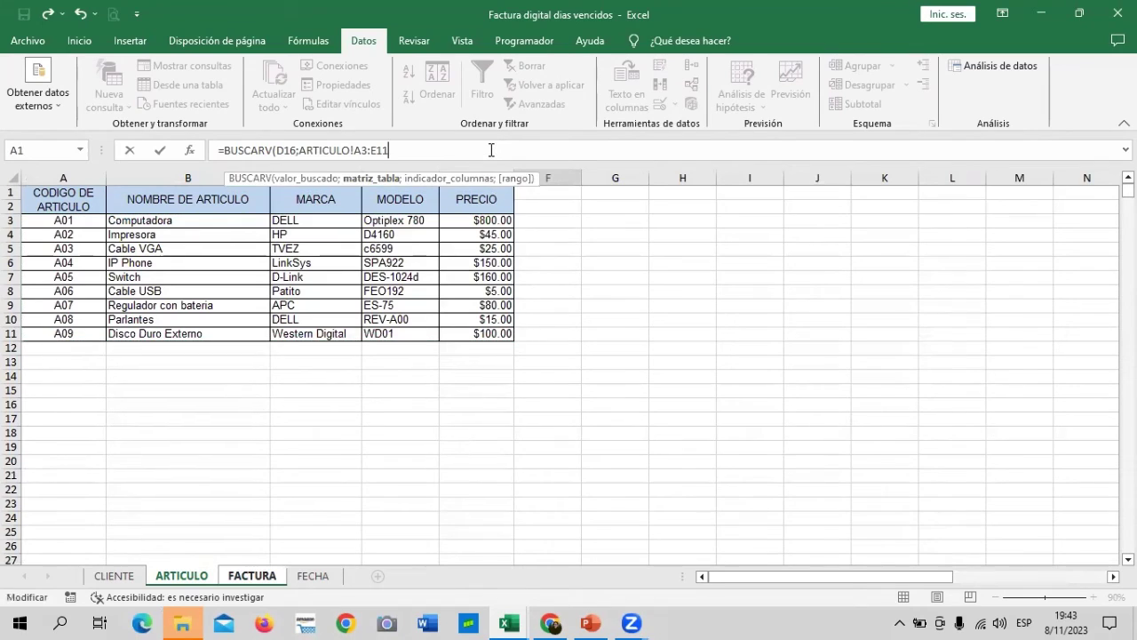
type(";2")
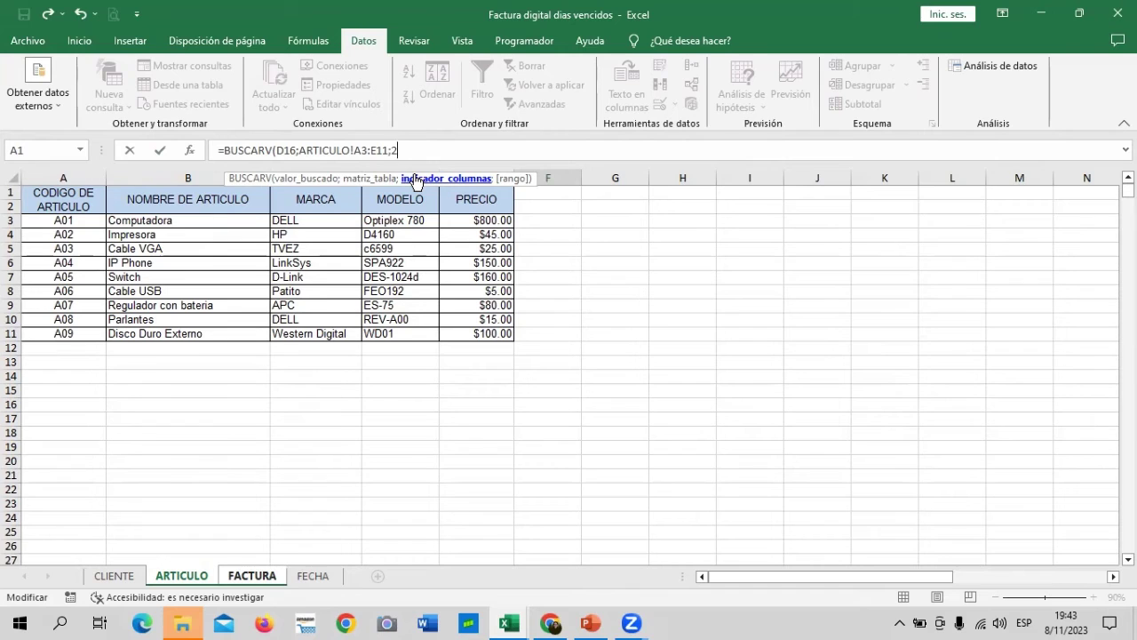
type(";")
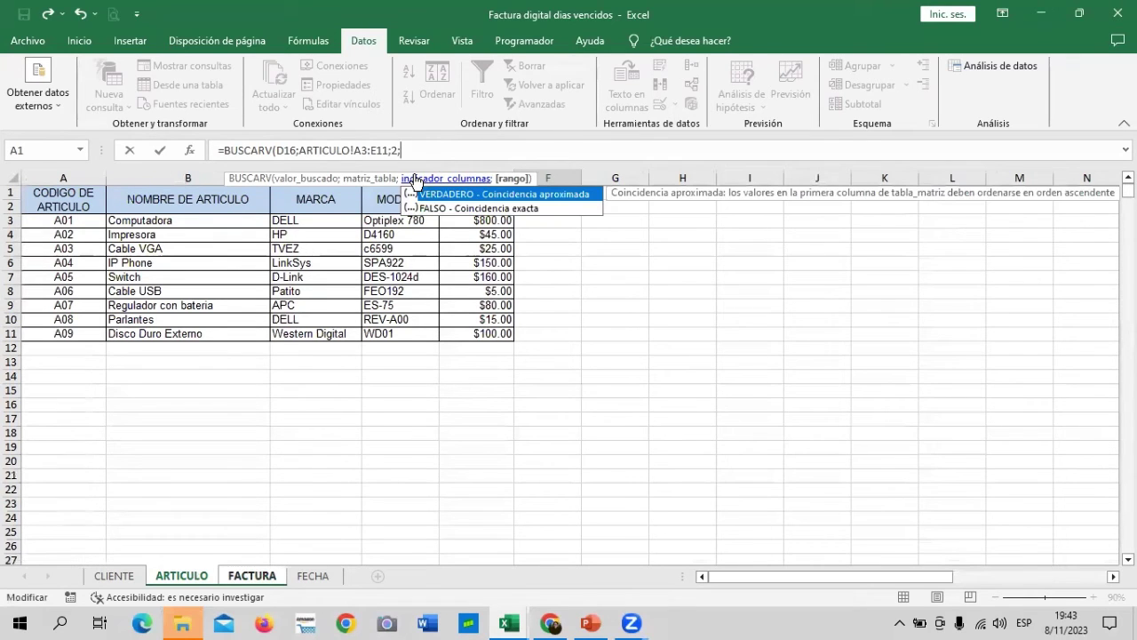
double_click(549, 208)
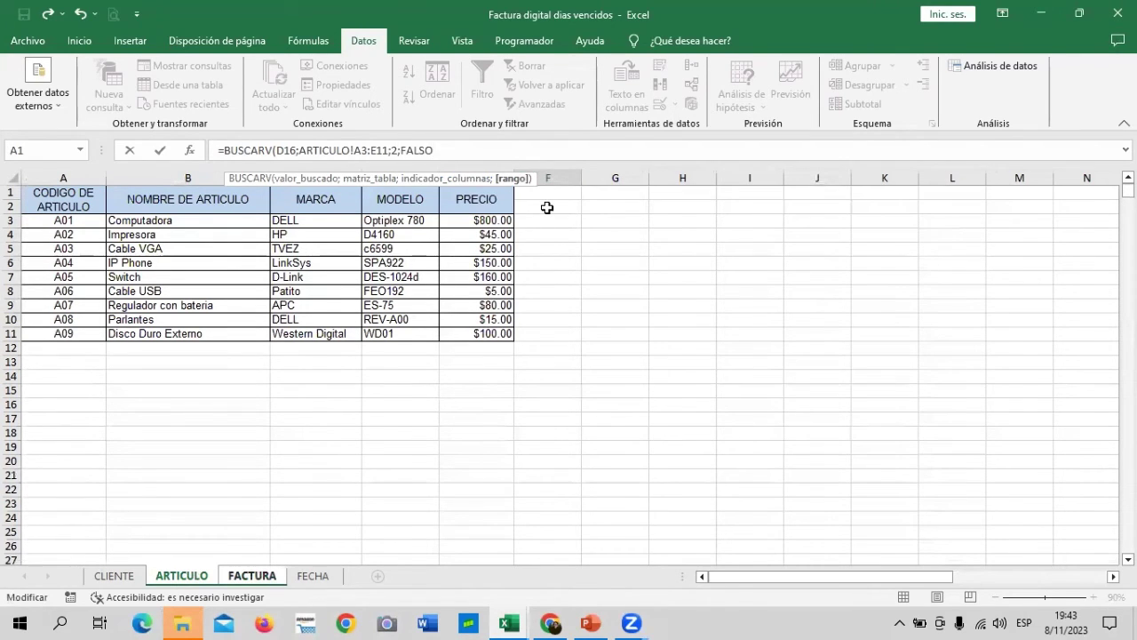
type(")")
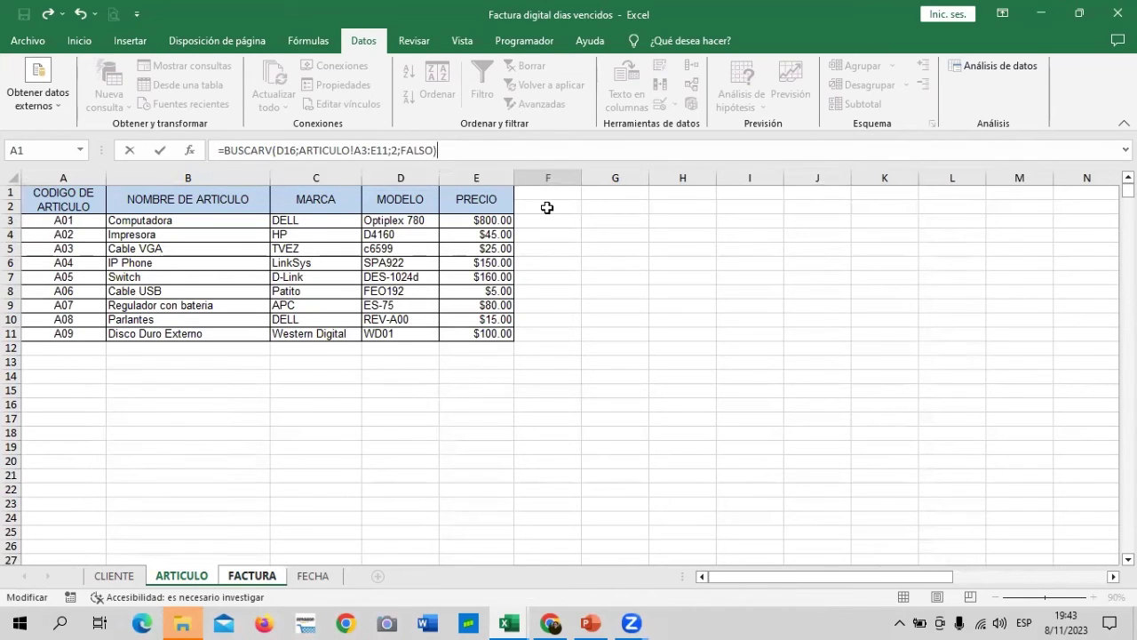
key("Return")
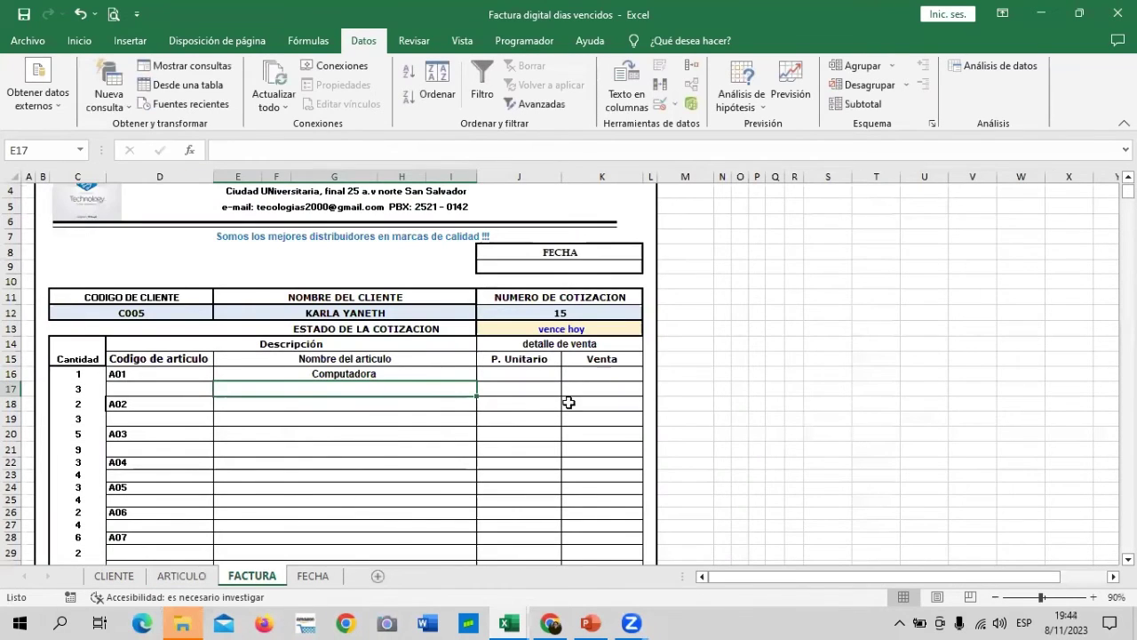
left_click(417, 371)
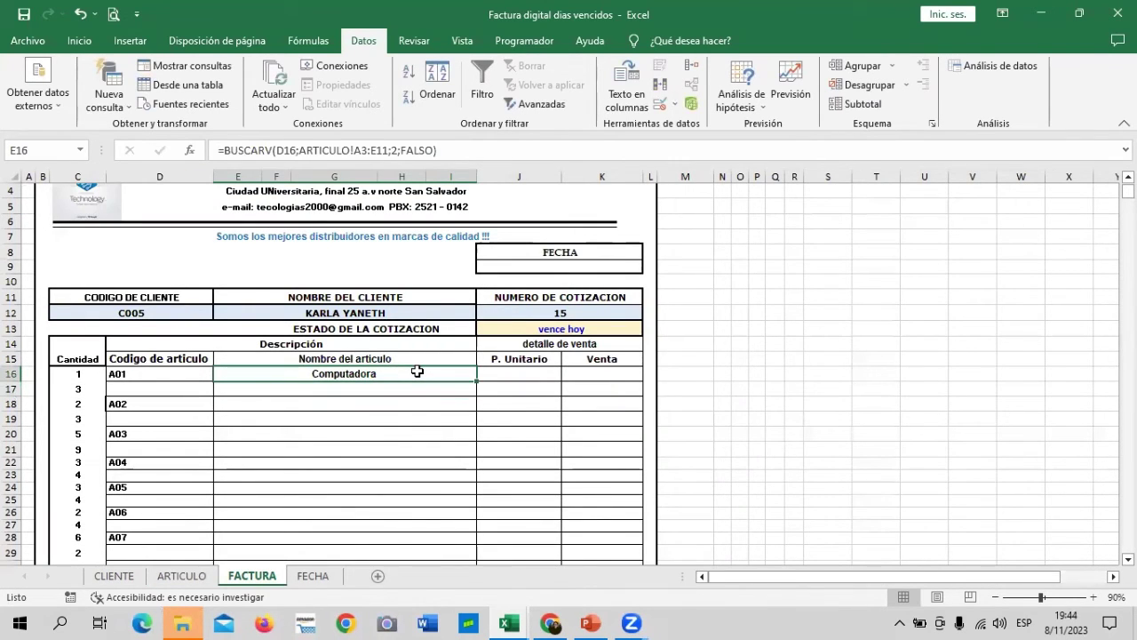
left_click(201, 374)
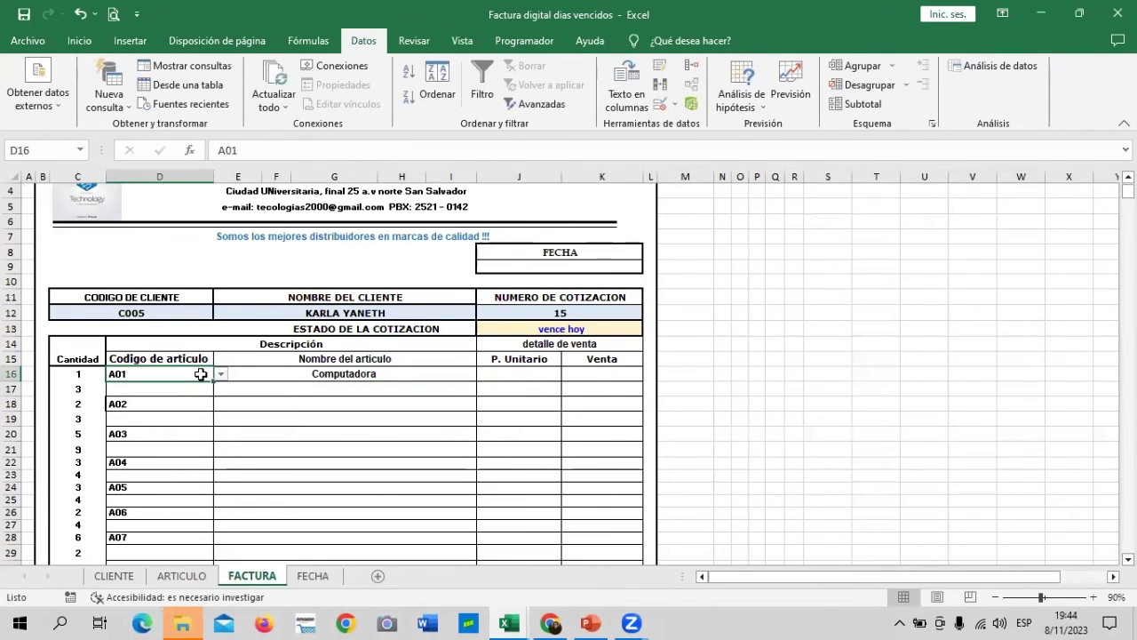
Step: Change E16's lookup range to the absolute reference ARTICULO!$A$3:$E$11
left_click(317, 373)
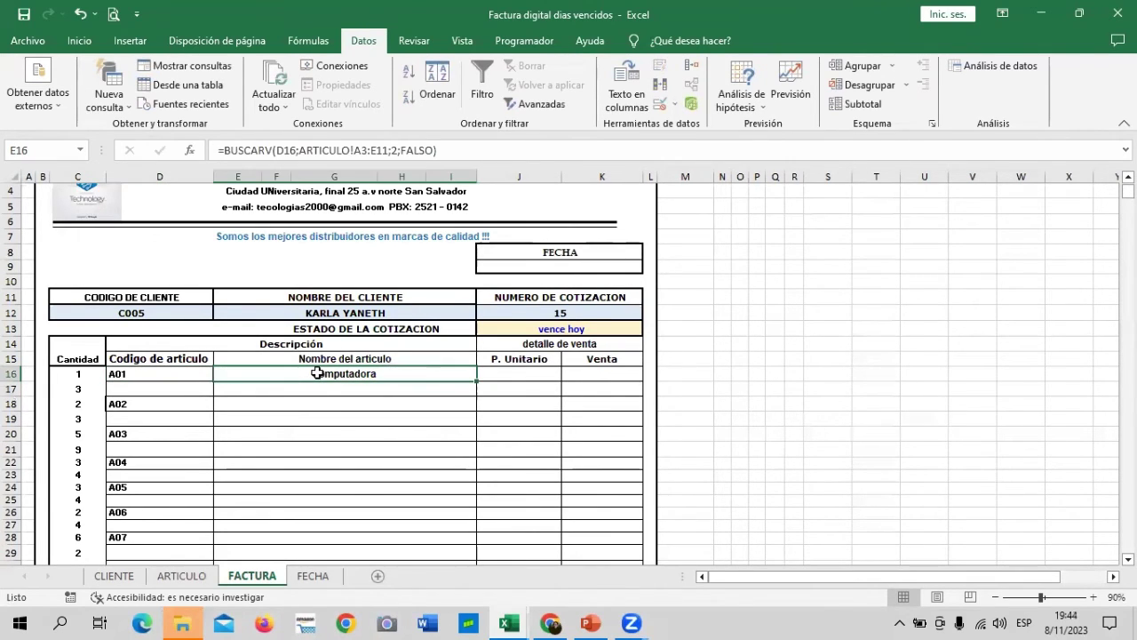
scroll(327, 420, "down", 1)
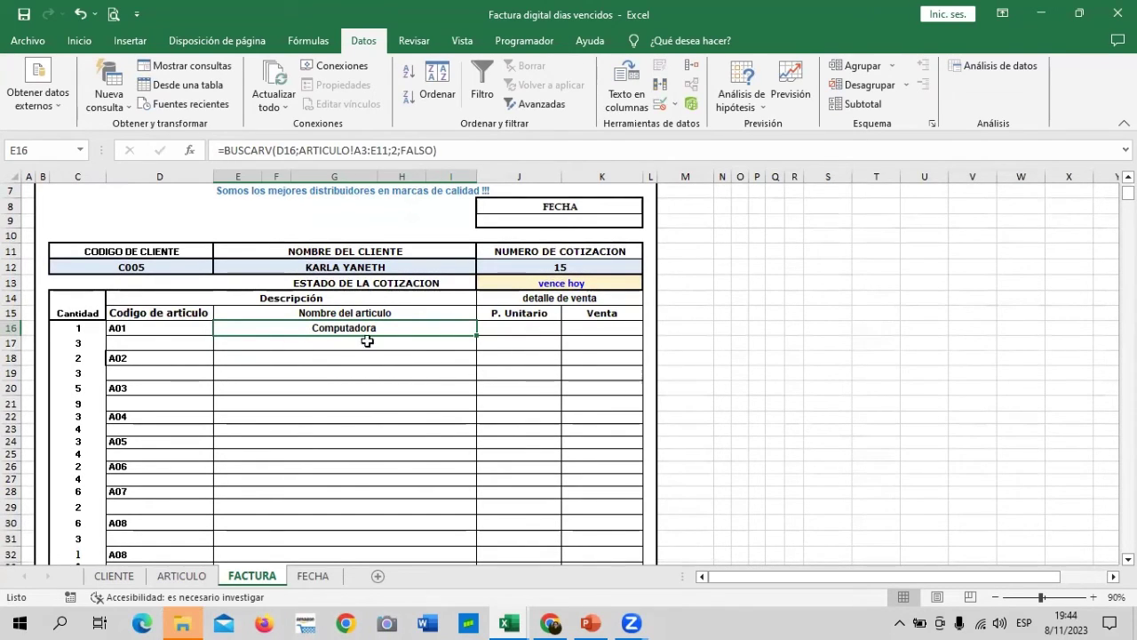
left_click(368, 150)
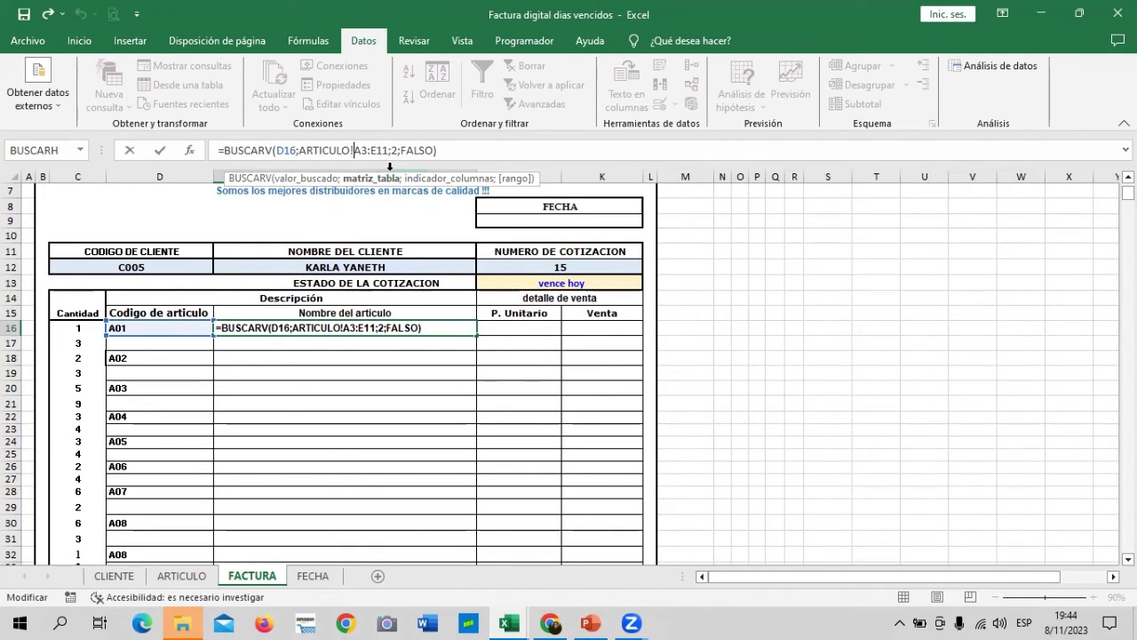
type("$A")
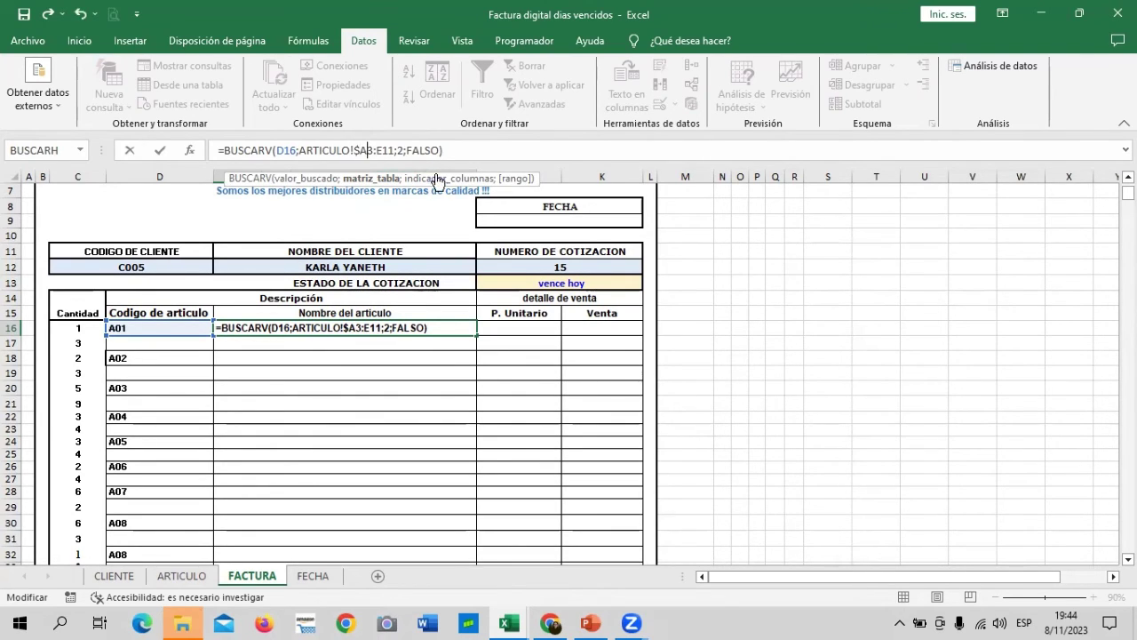
type("$3:")
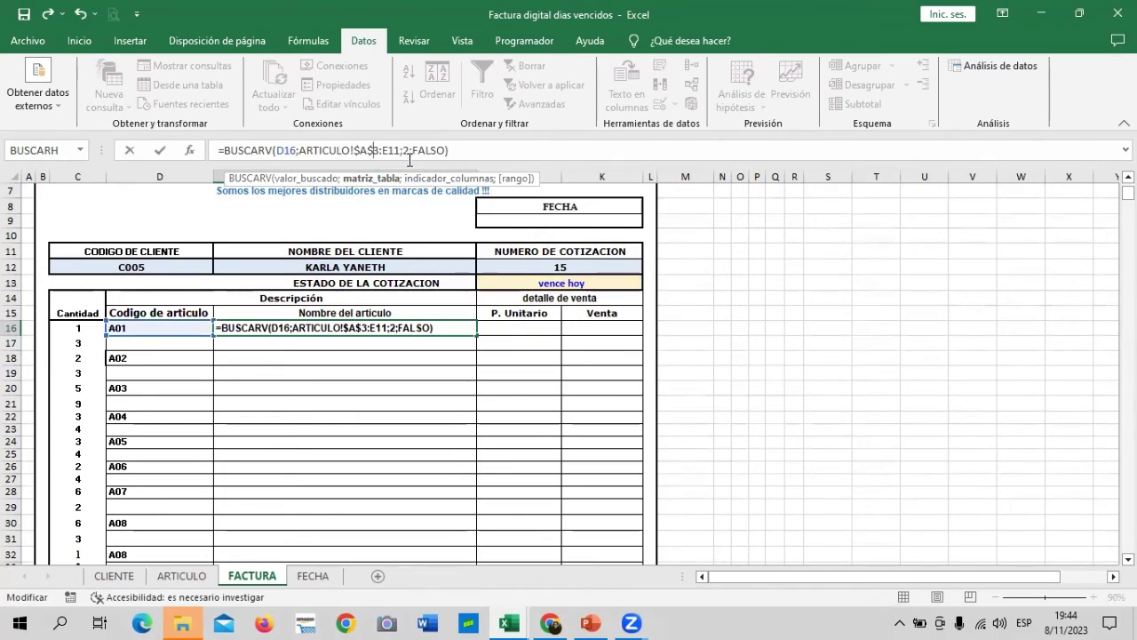
type("$")
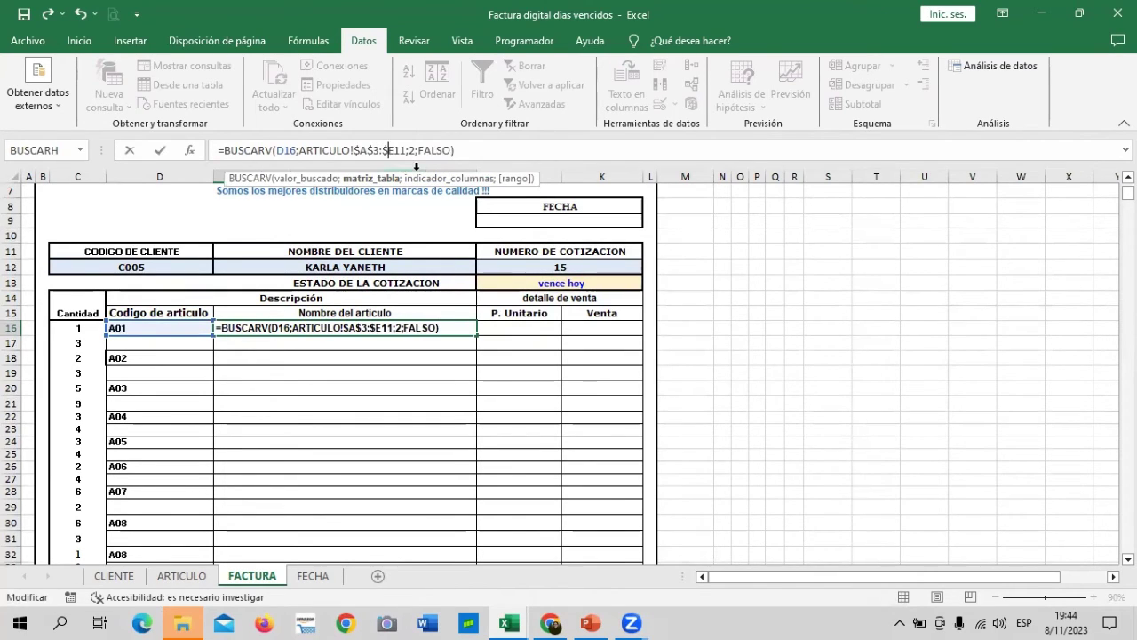
left_click(394, 150)
type("$")
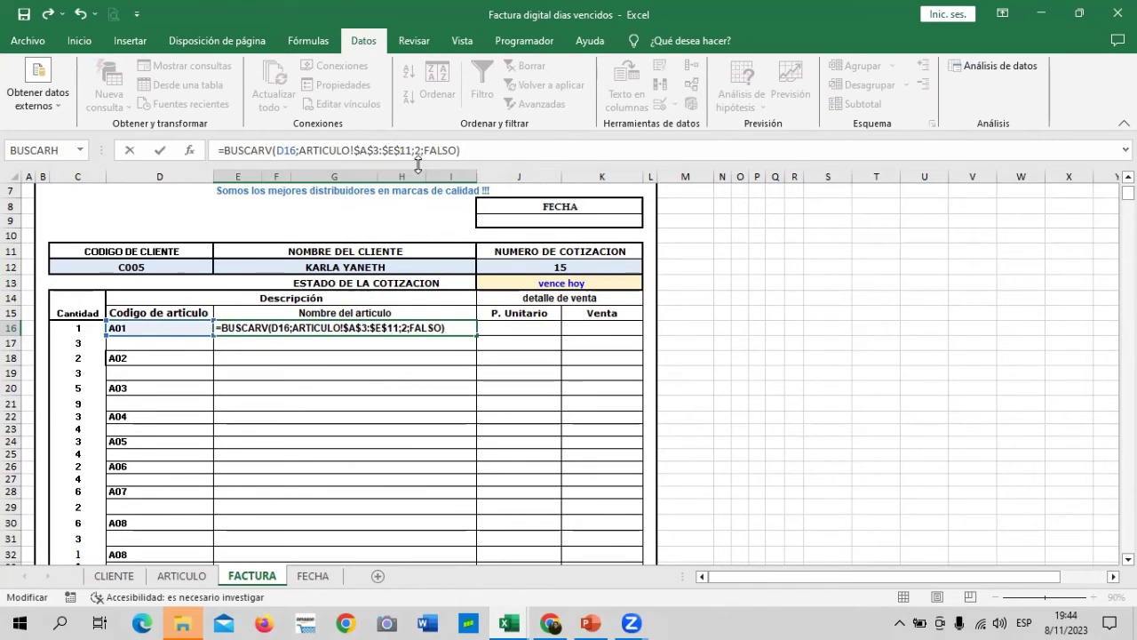
key("Return")
Step: Fill the article-name lookup down to row 34 and delete the #N/D cells in rows 19–33
left_click(378, 331)
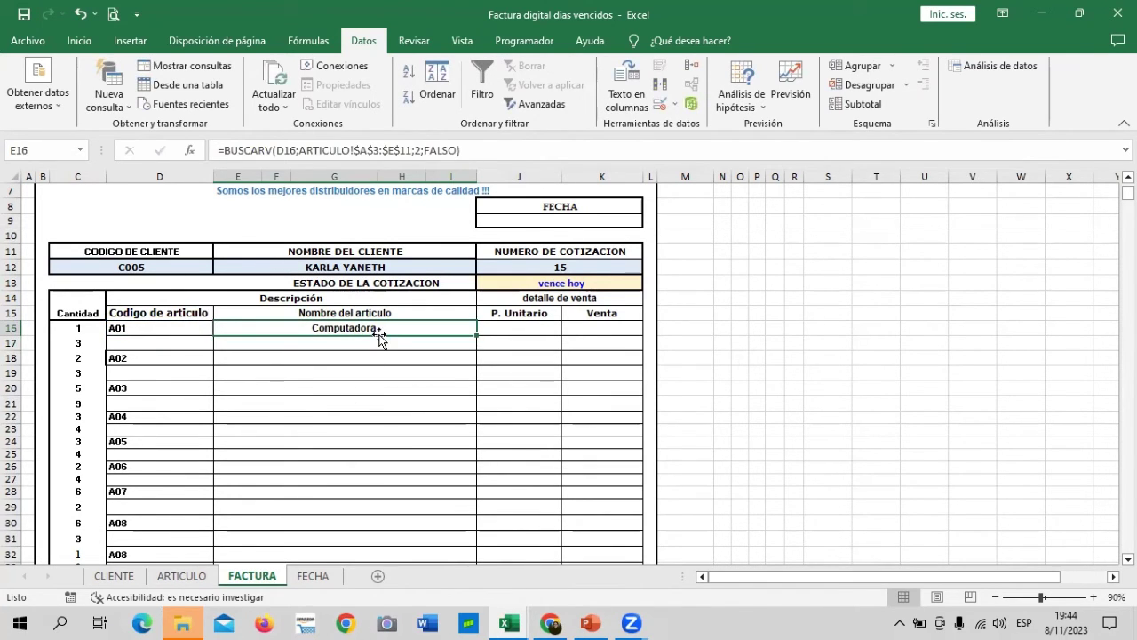
left_click_drag(479, 556, 480, 500)
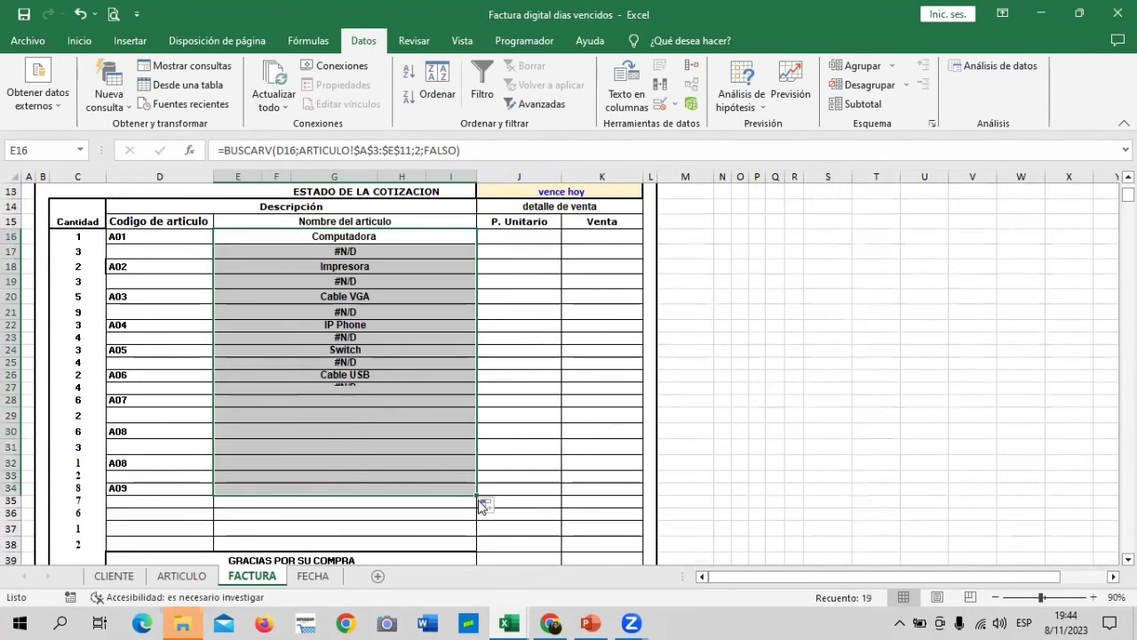
left_click(791, 451)
left_click(418, 478)
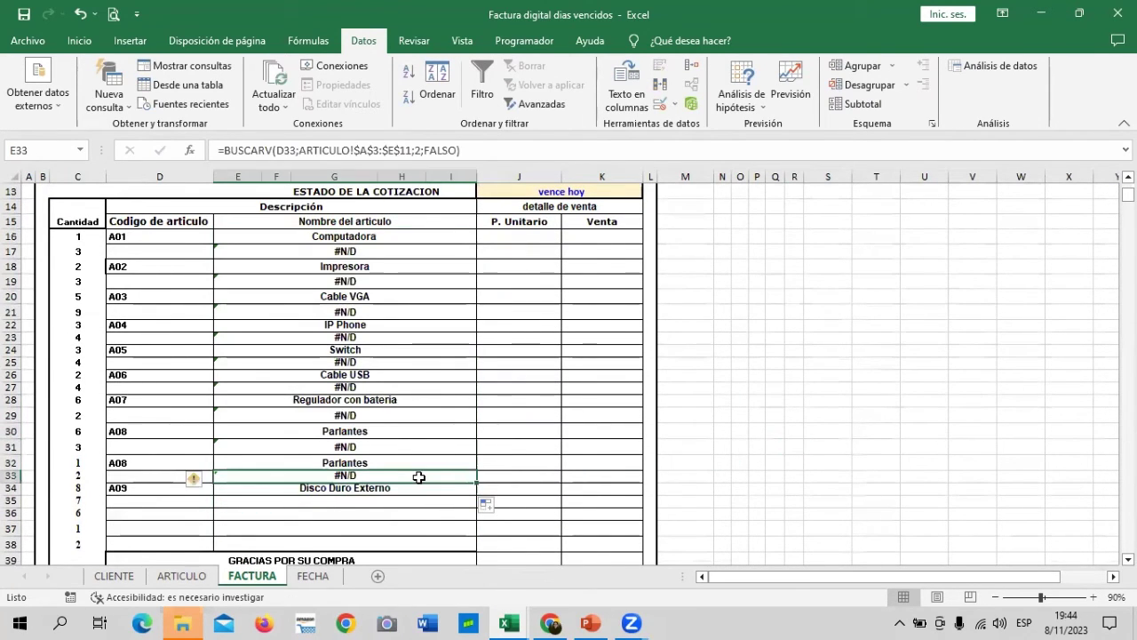
key("Delete")
left_click(381, 447)
key("Delete")
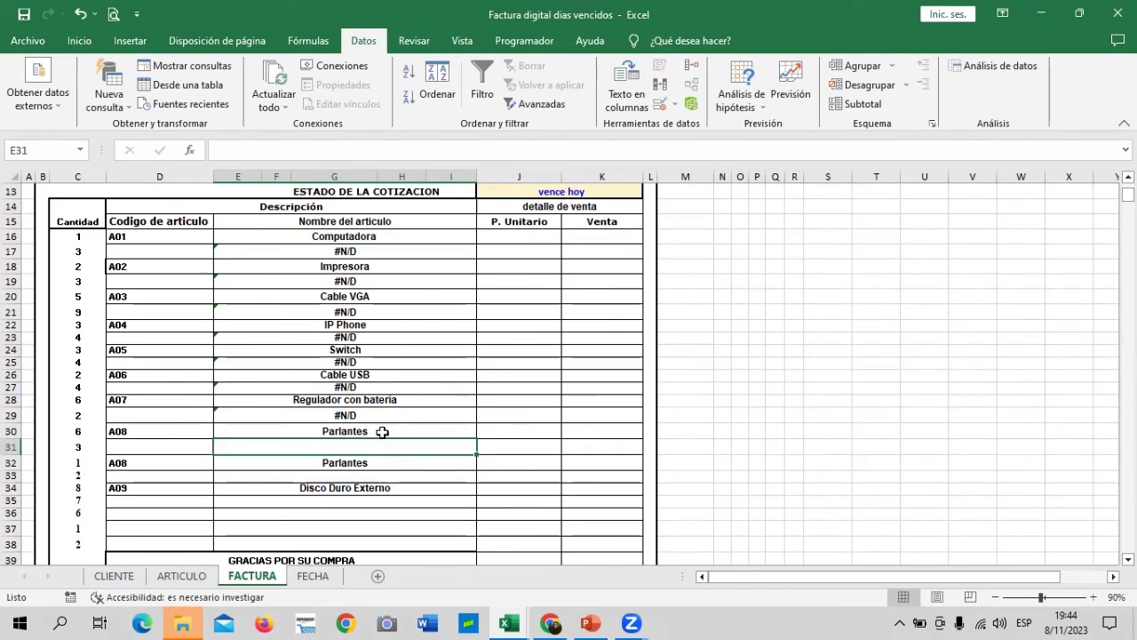
left_click(380, 416)
key("Delete")
left_click(365, 386)
key("Delete")
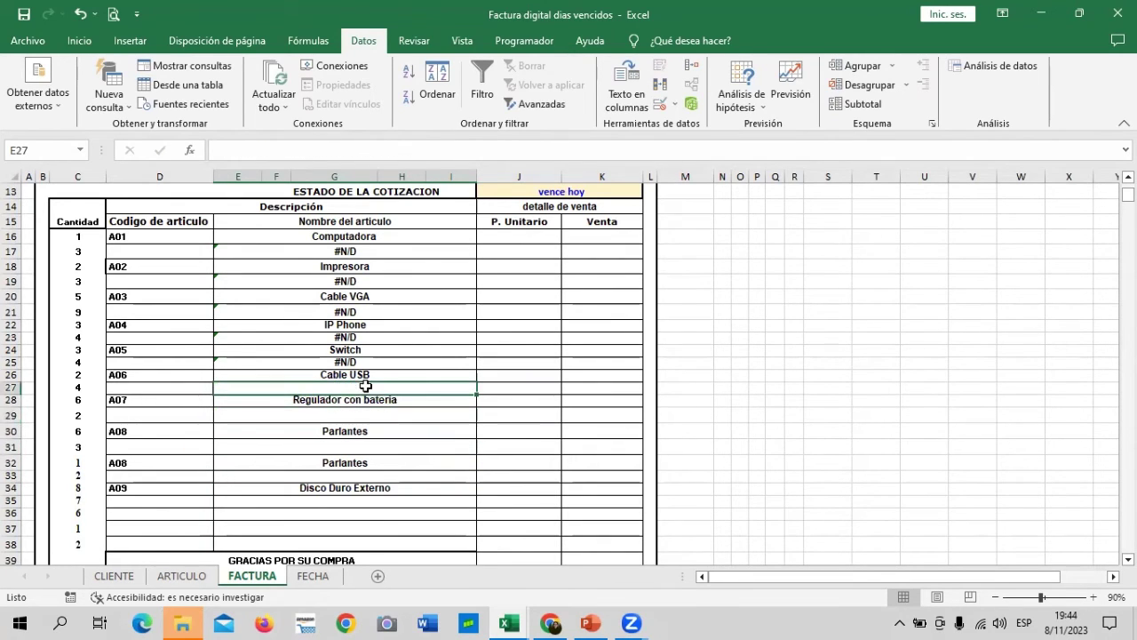
left_click(370, 360)
key("Delete")
left_click(372, 339)
key("Delete")
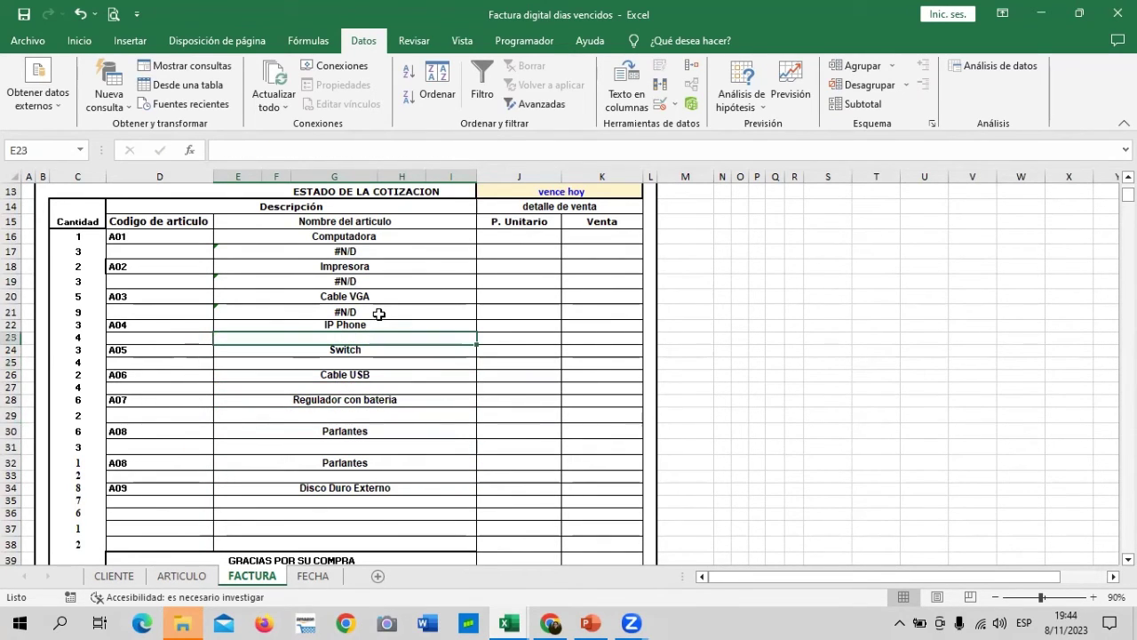
left_click(378, 312)
key("Delete")
left_click(391, 279)
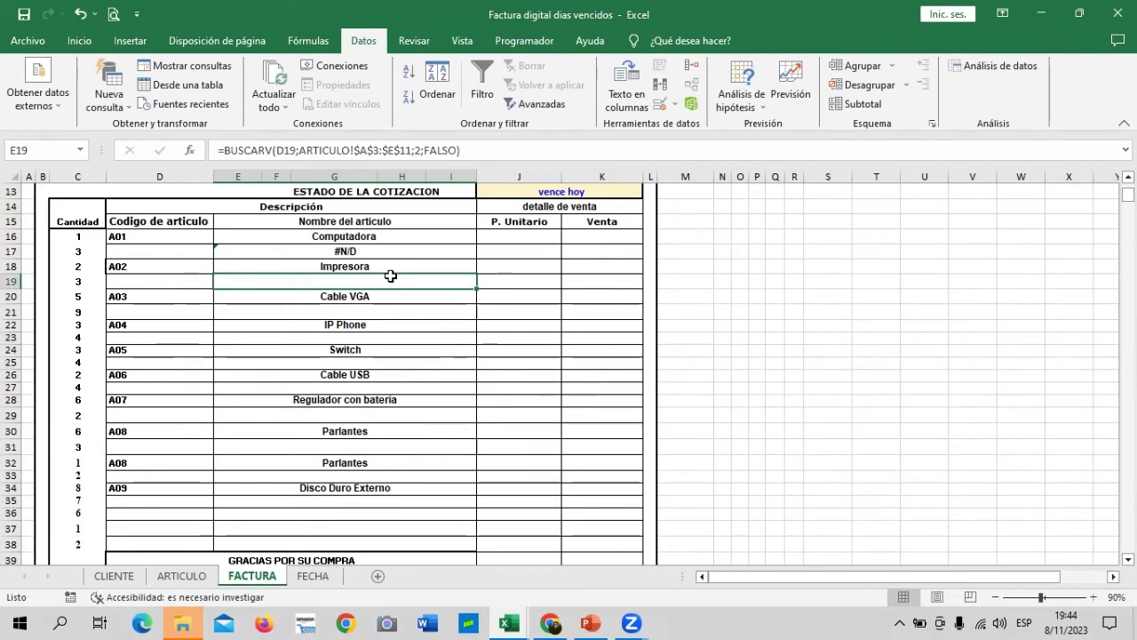
key("Delete")
left_click(397, 247)
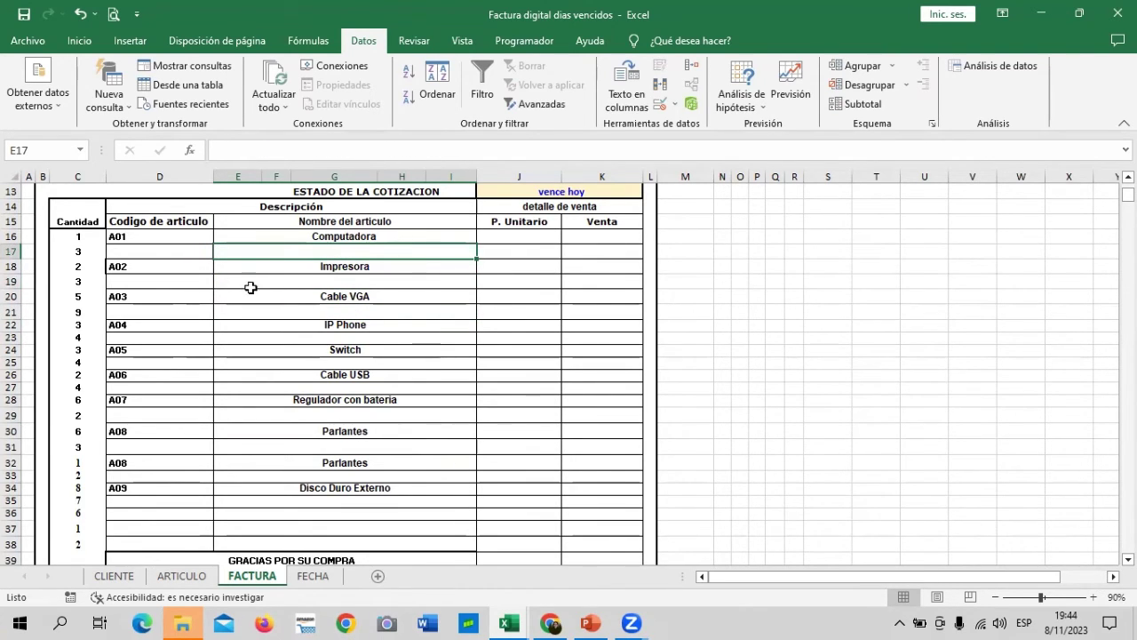
Step: Keep the article names in E16:I34 centre-aligned
left_click_drag(316, 236, 335, 488)
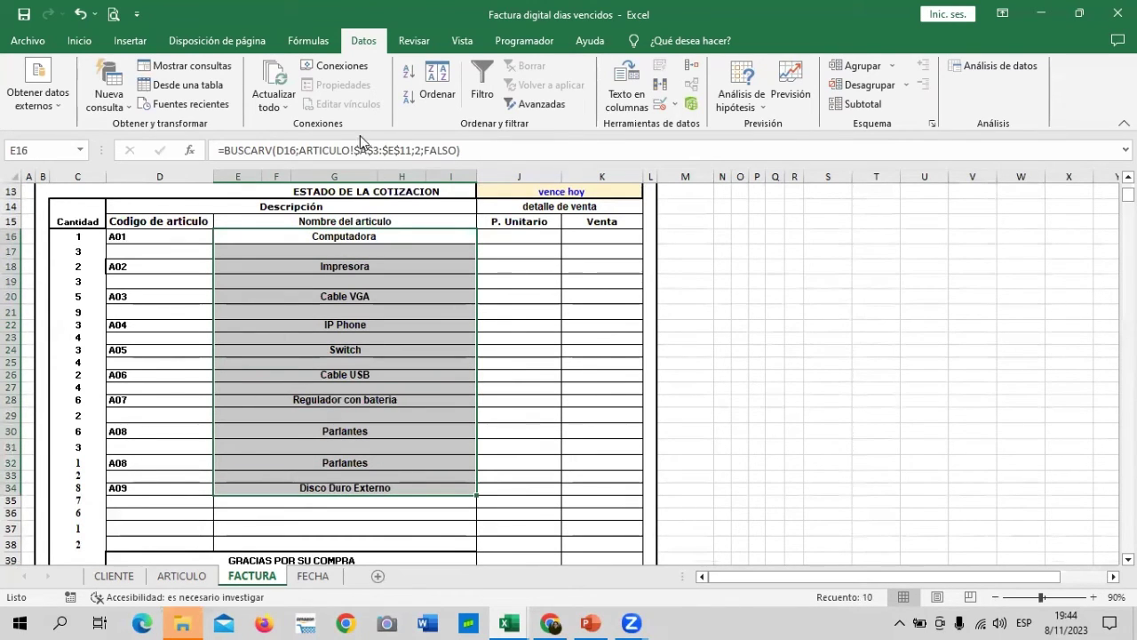
left_click(91, 41)
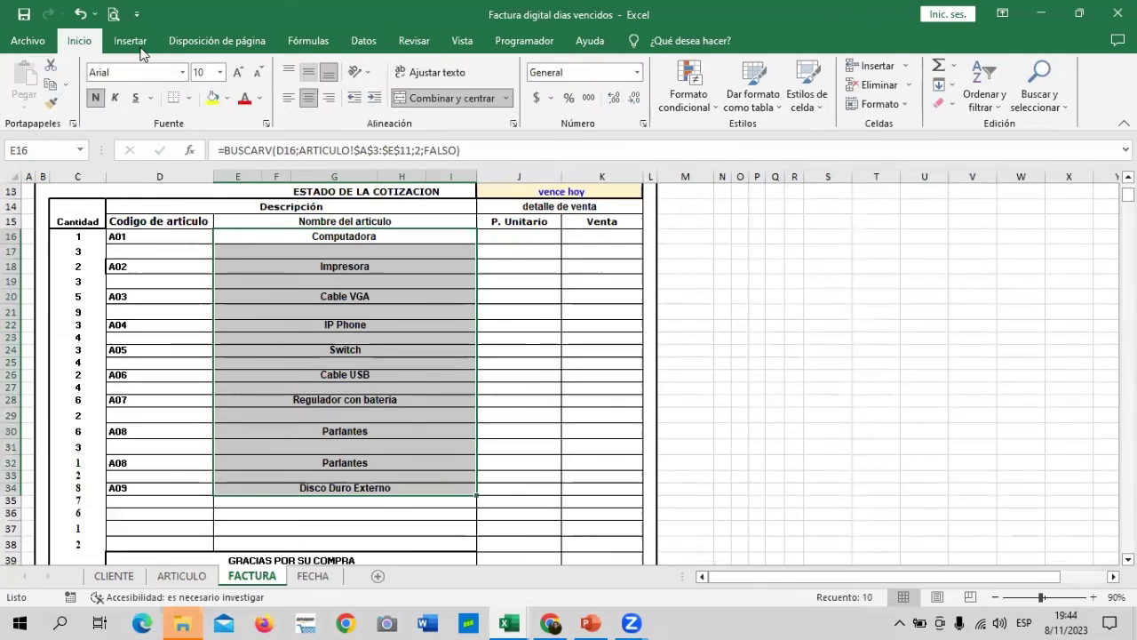
left_click(317, 103)
left_click(317, 103)
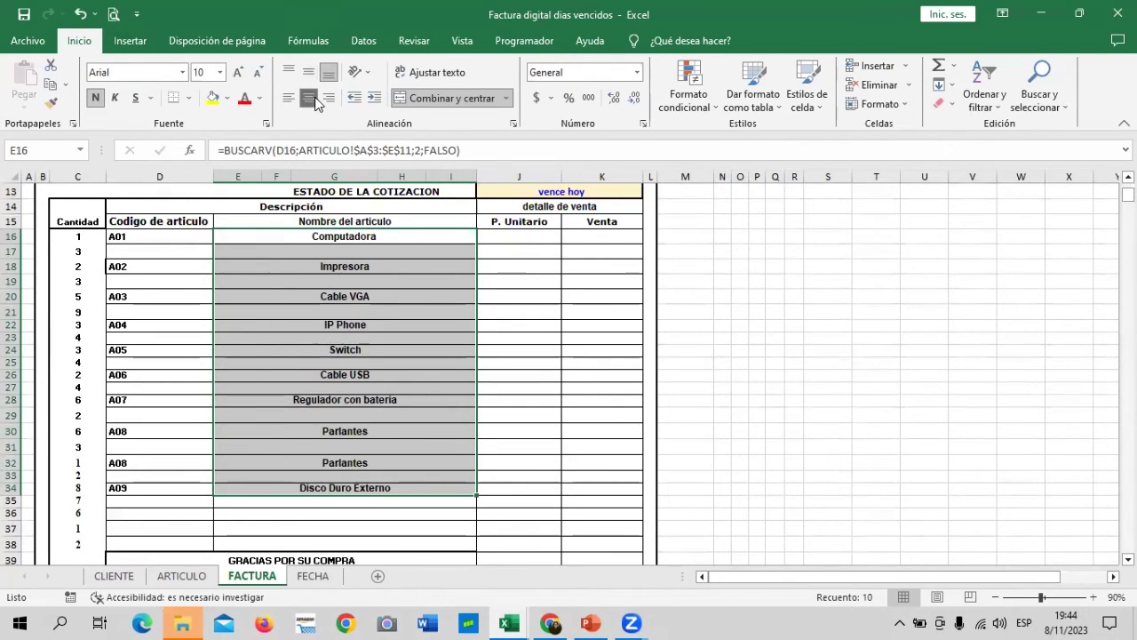
left_click(835, 376)
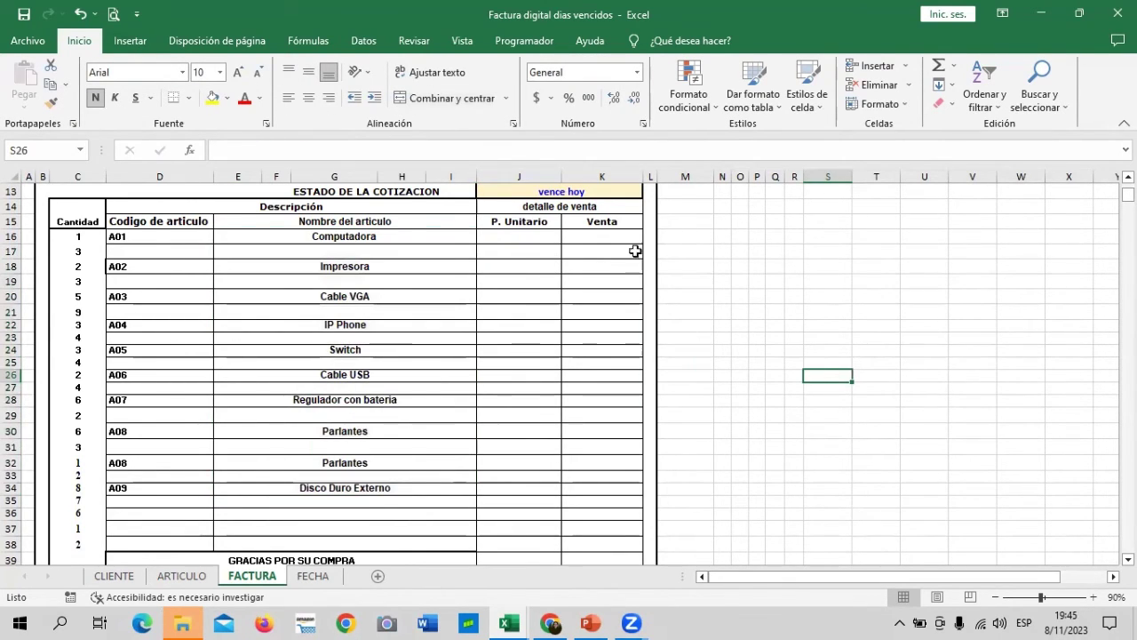
Step: Start a BUSCARV formula in J16 using article code D16 as the lookup value
left_click(498, 236)
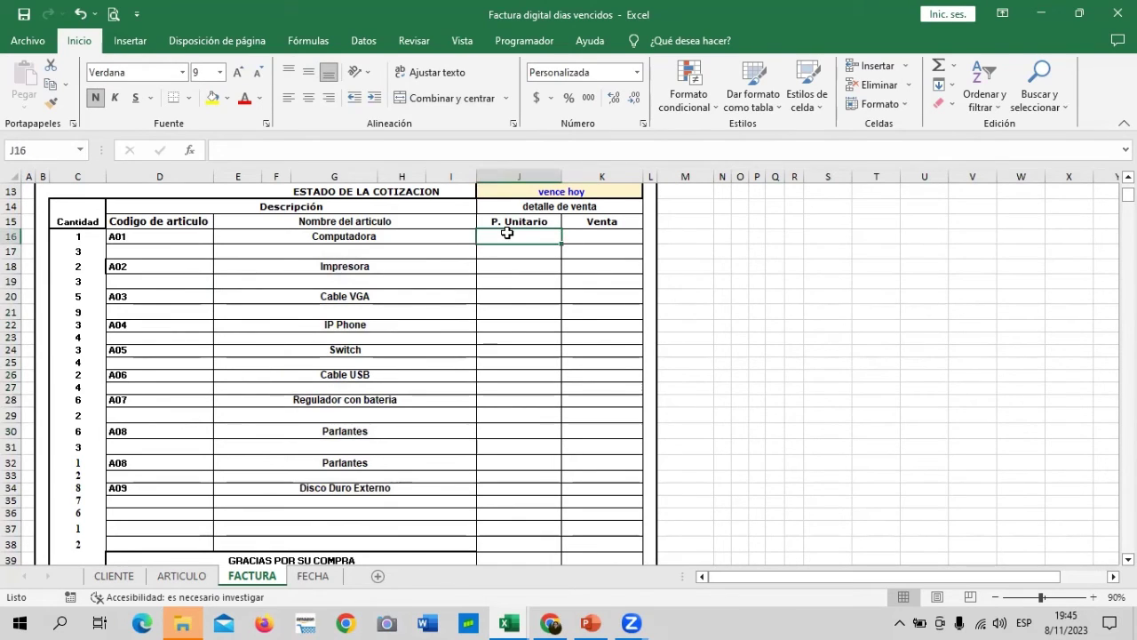
type("=")
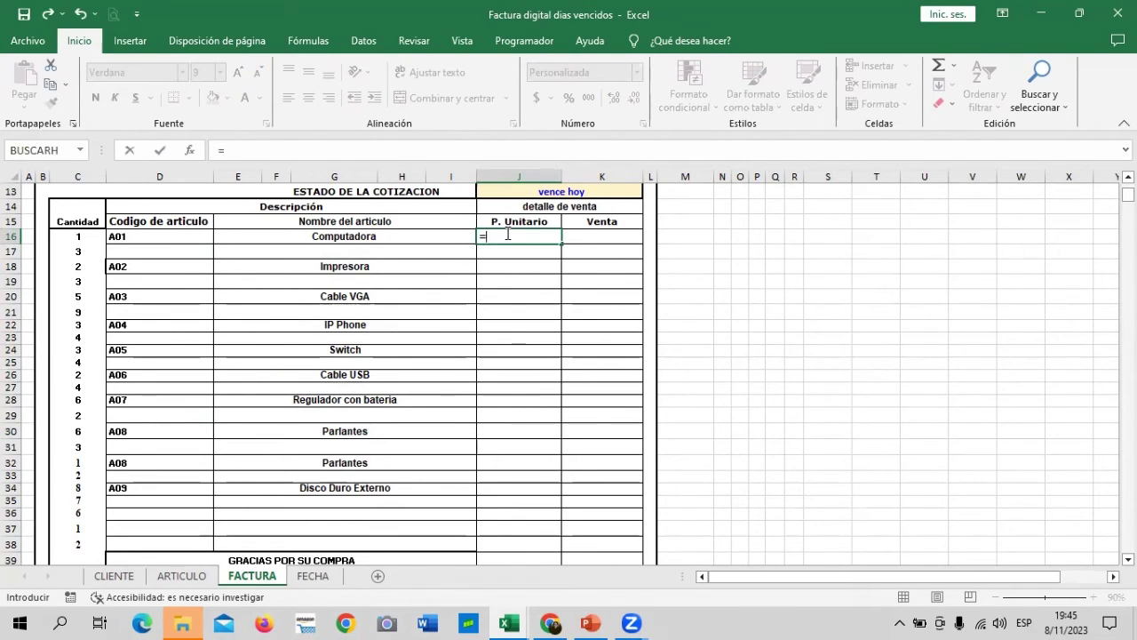
type("BUSCAR")
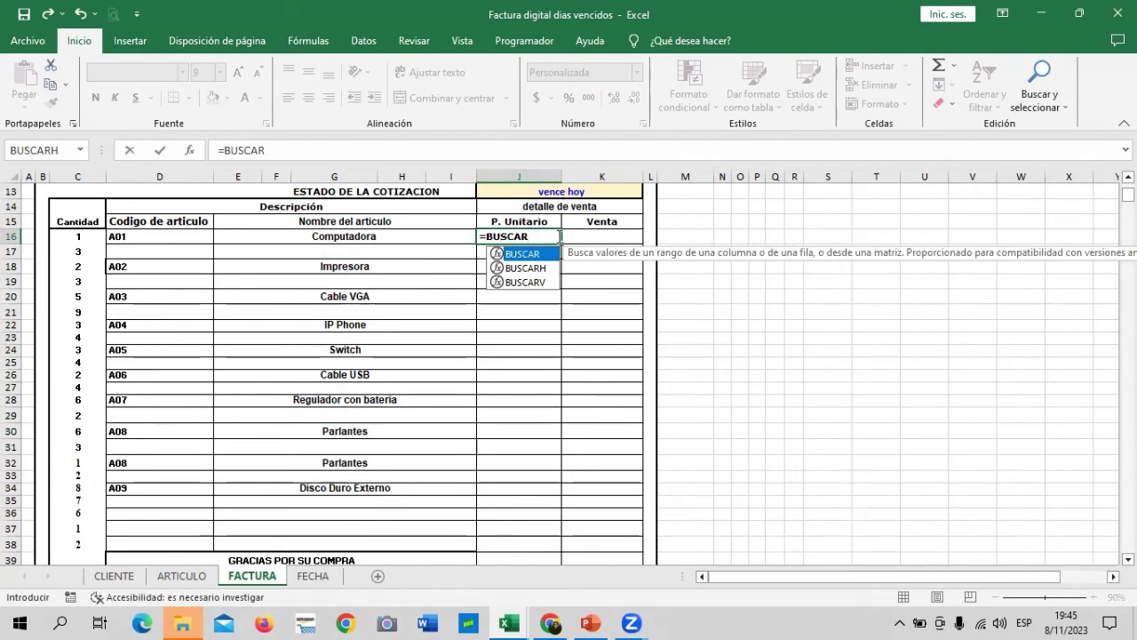
double_click(536, 281)
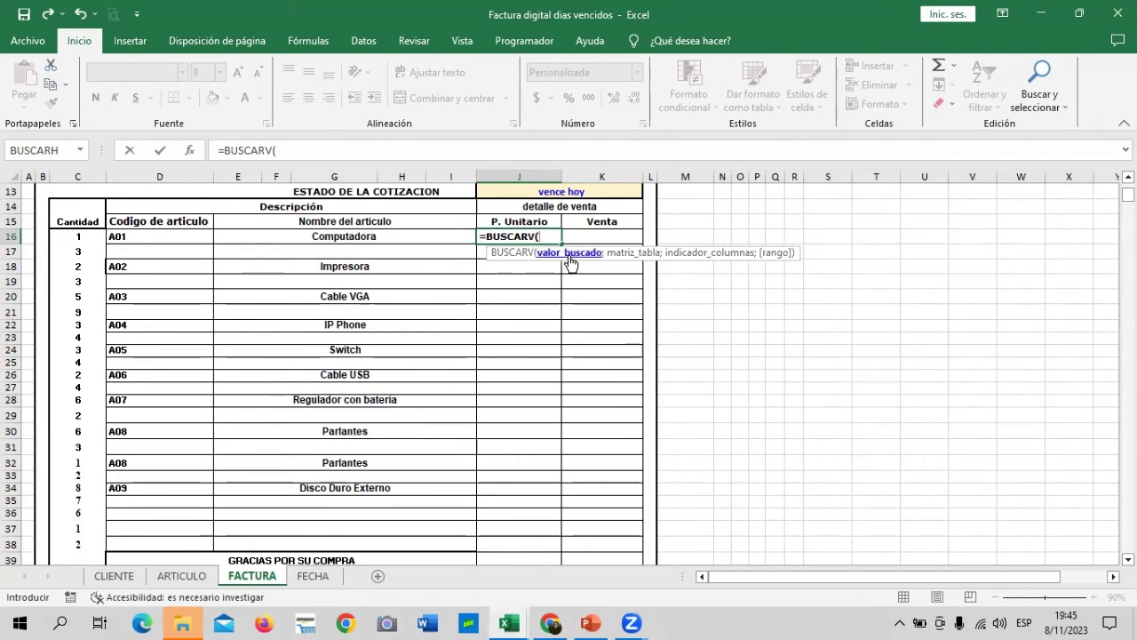
left_click(190, 239)
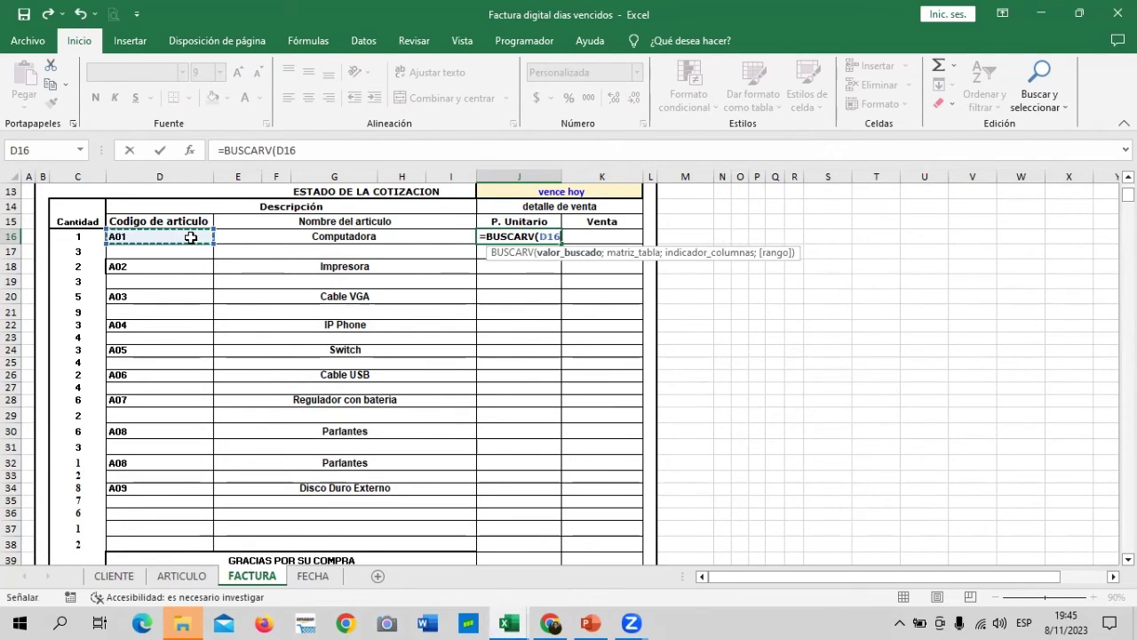
type(";")
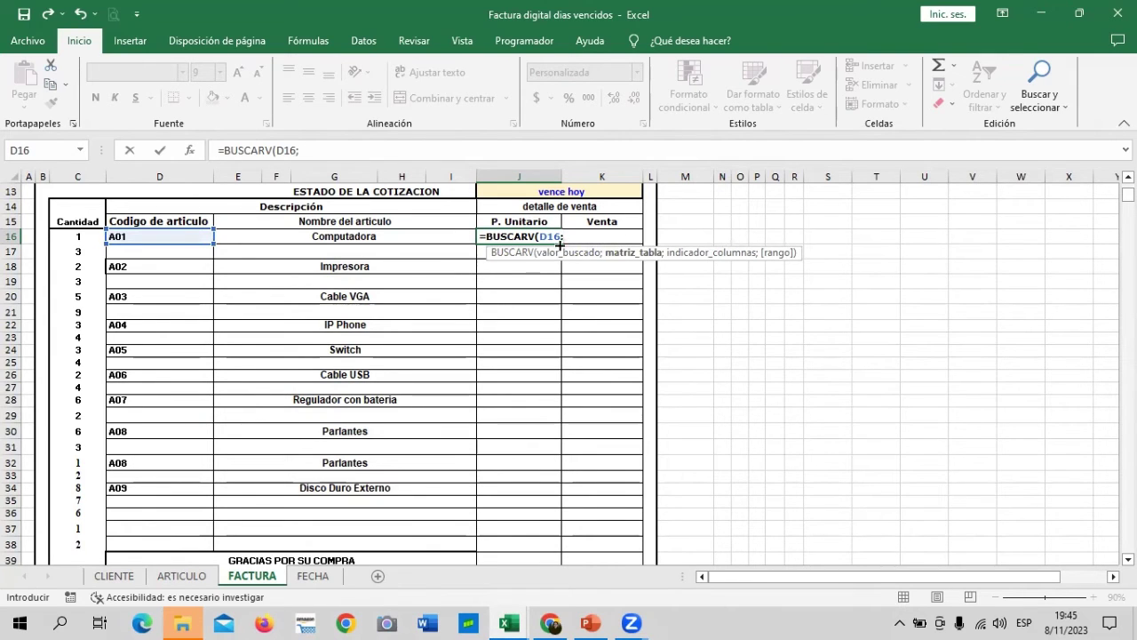
Step: Complete it with ARTICULO!A3:E11, column 5 and FALSO, so J16 shows $800.00
left_click(181, 576)
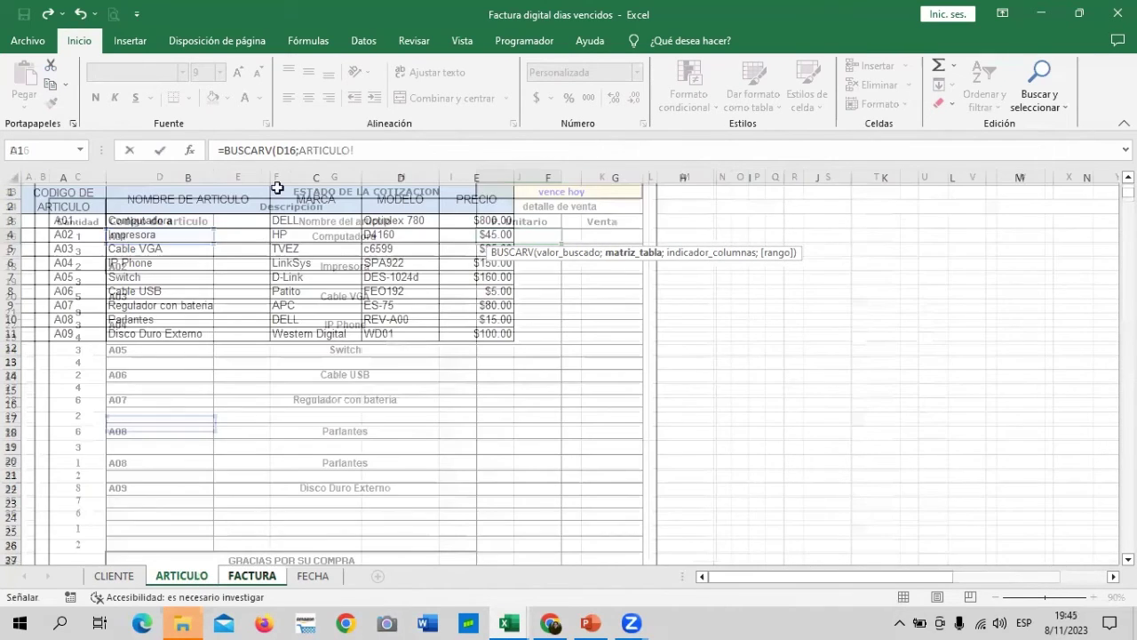
left_click(64, 226)
left_click_drag(118, 231, 477, 332)
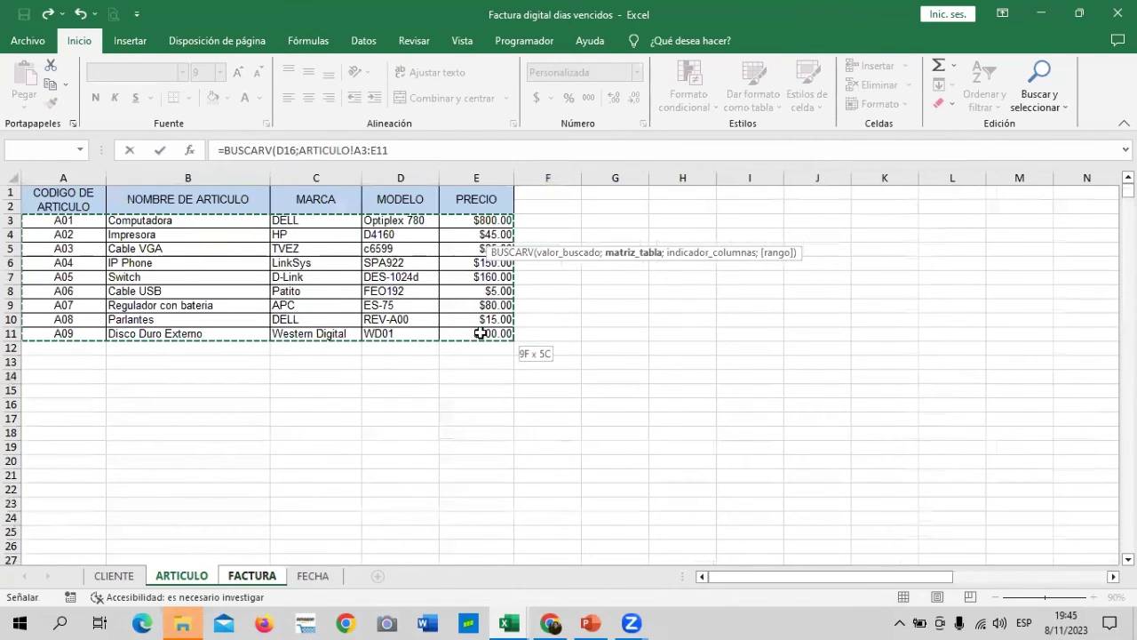
left_click(421, 150)
type(";5")
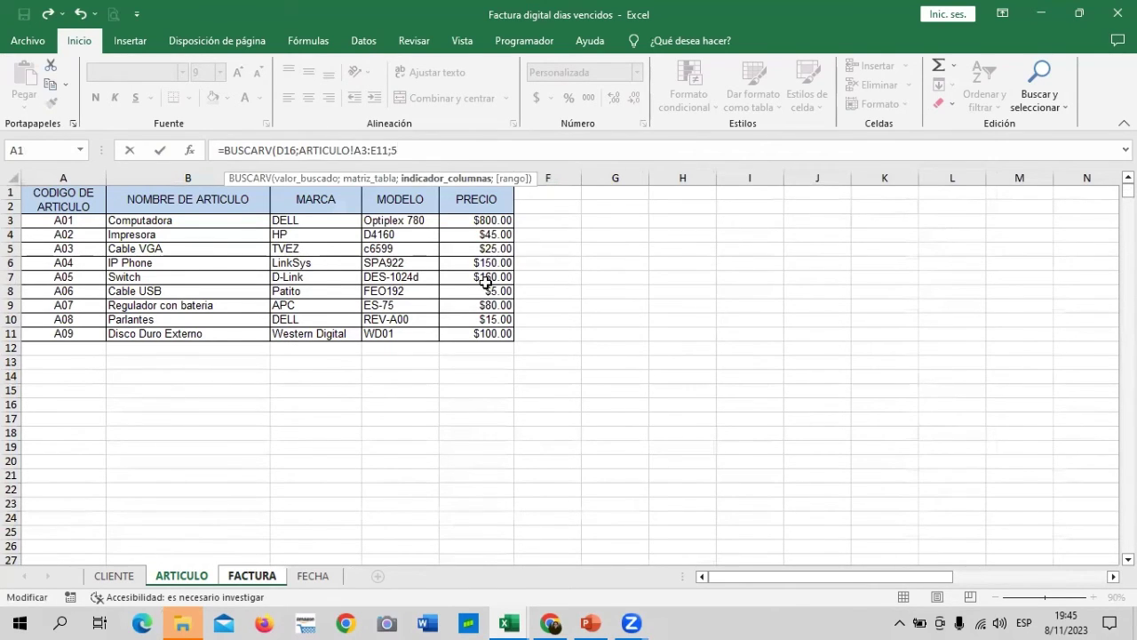
type(";")
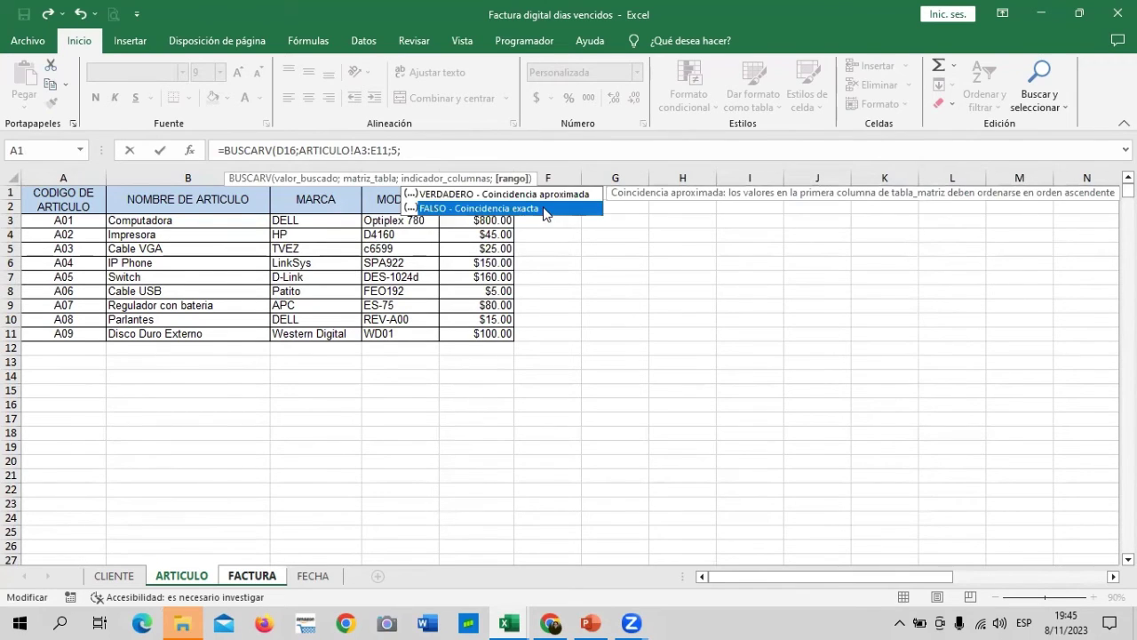
double_click(542, 209)
type(")")
key("Return")
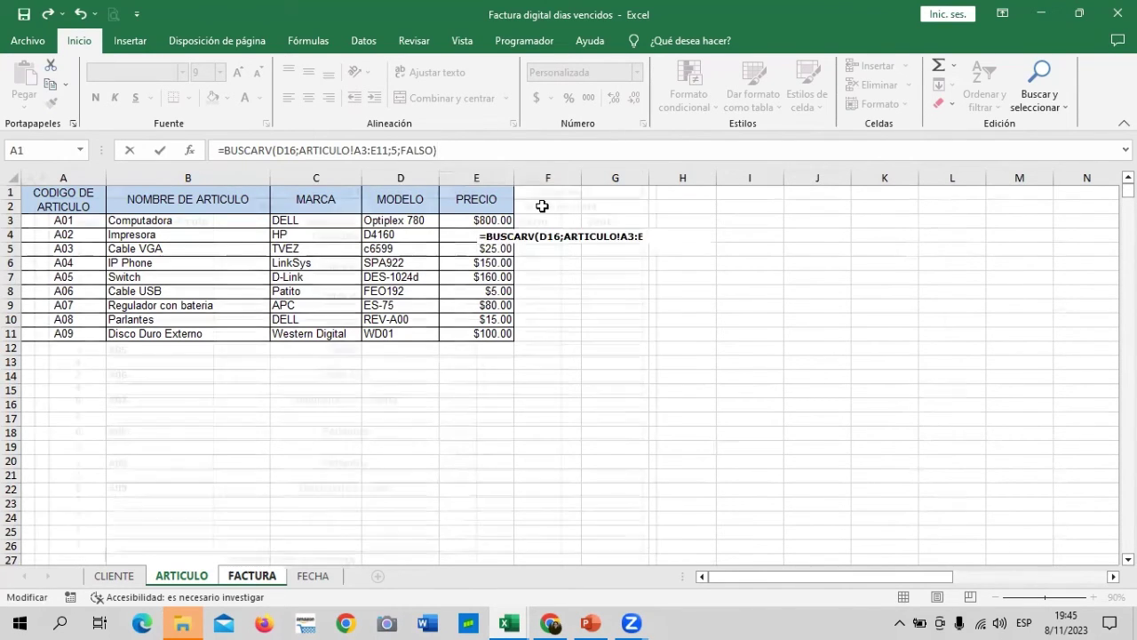
left_click(532, 237)
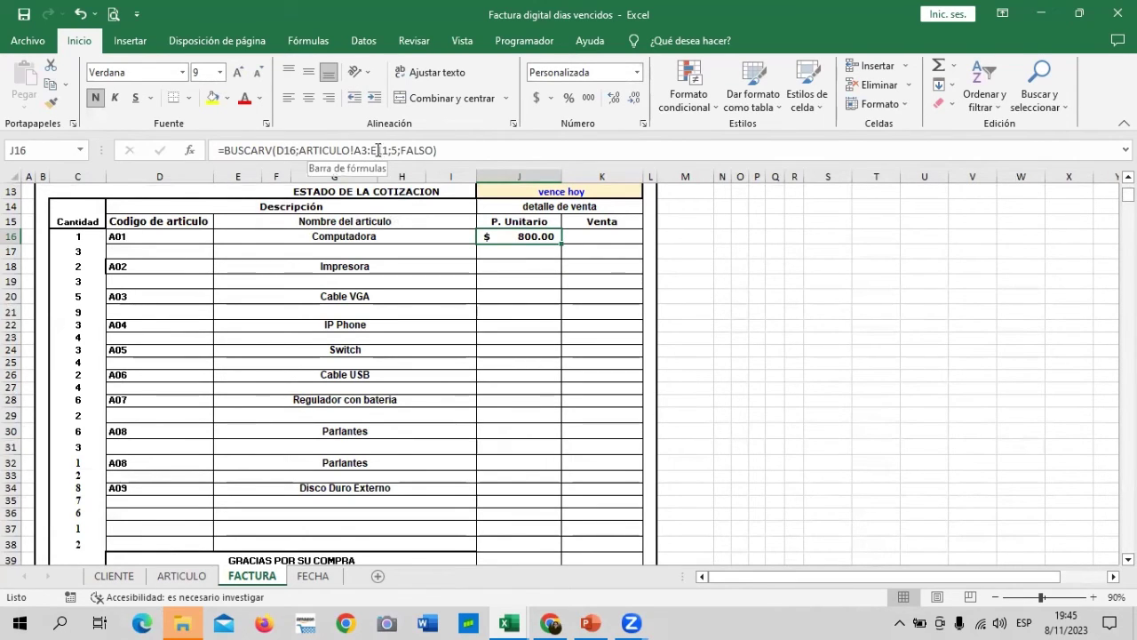
Step: Lock J16's price lookup range as ARTICULO!$A$3:$E$11
left_click(366, 151)
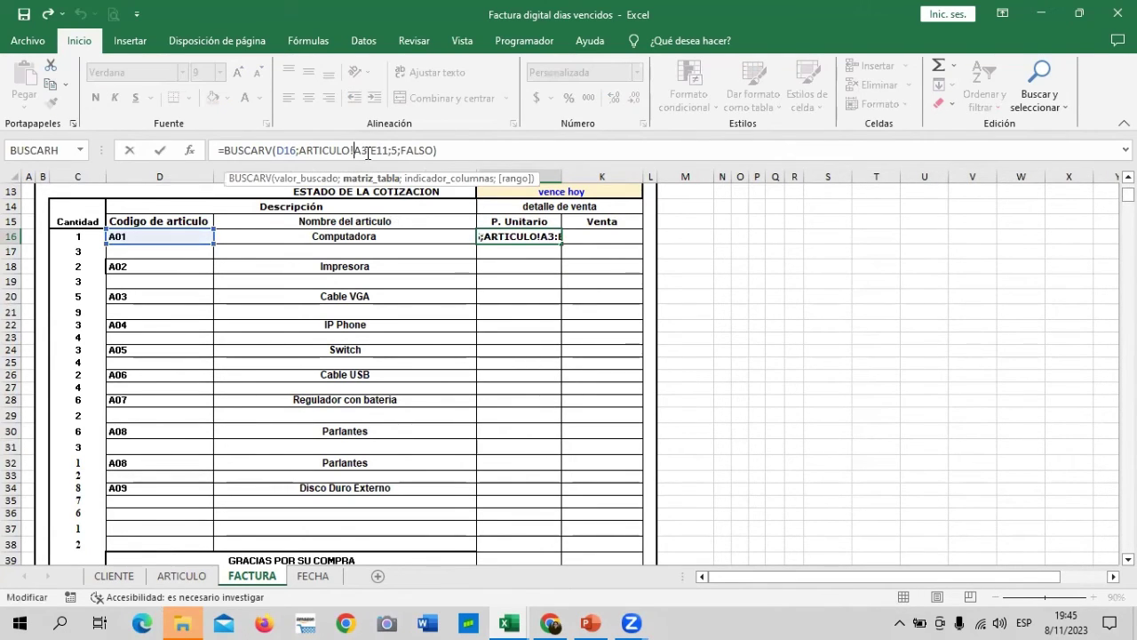
type("$A")
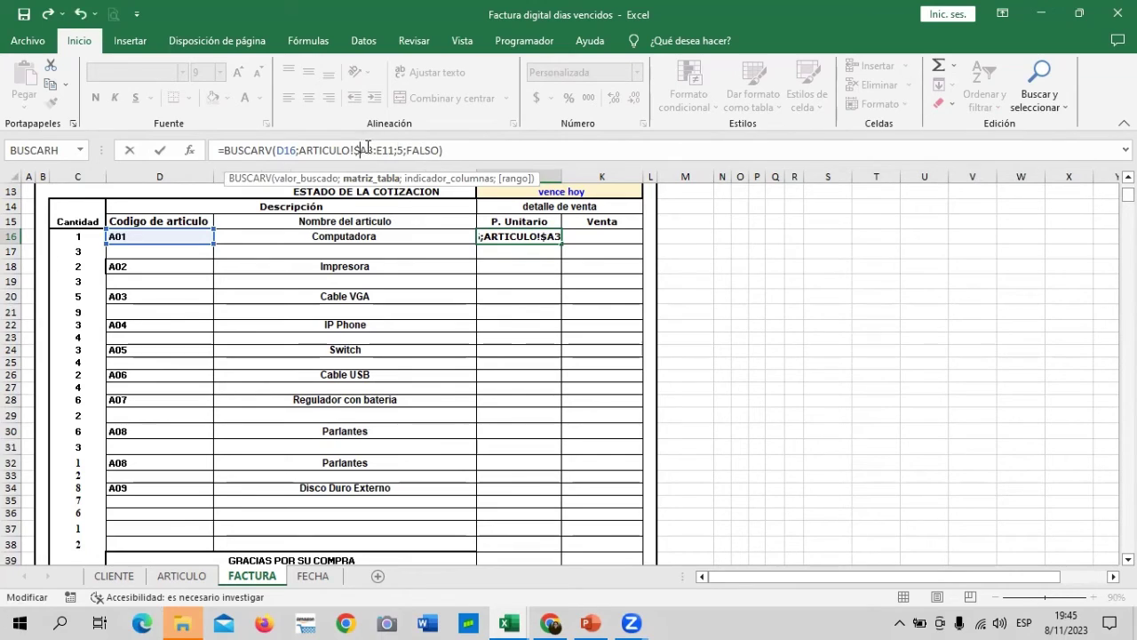
type("$")
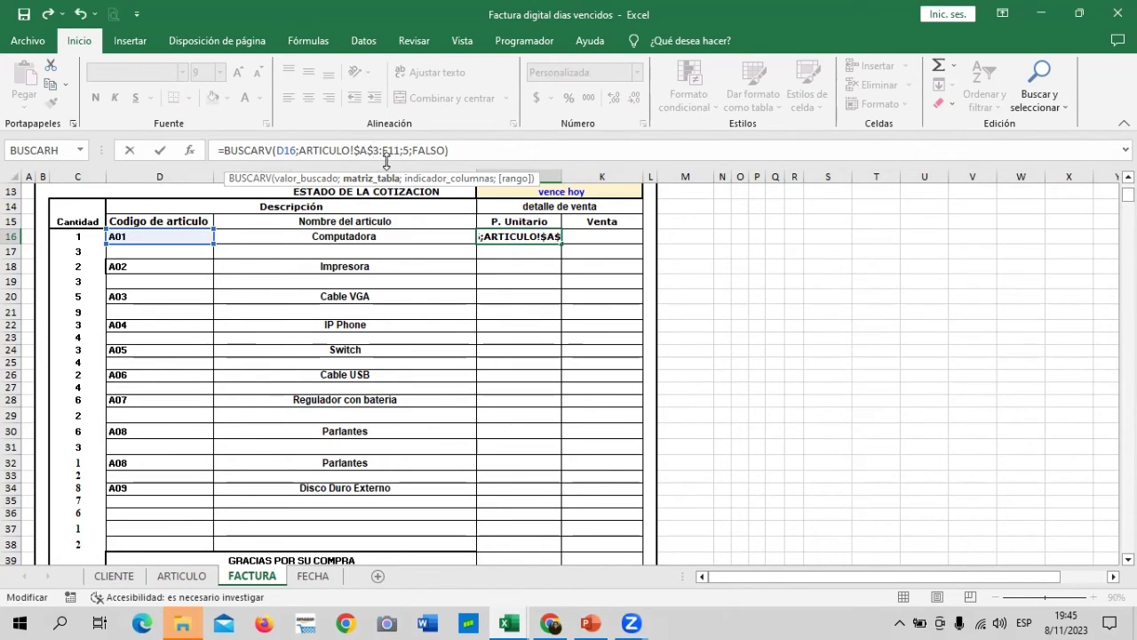
left_click(384, 151)
type("$")
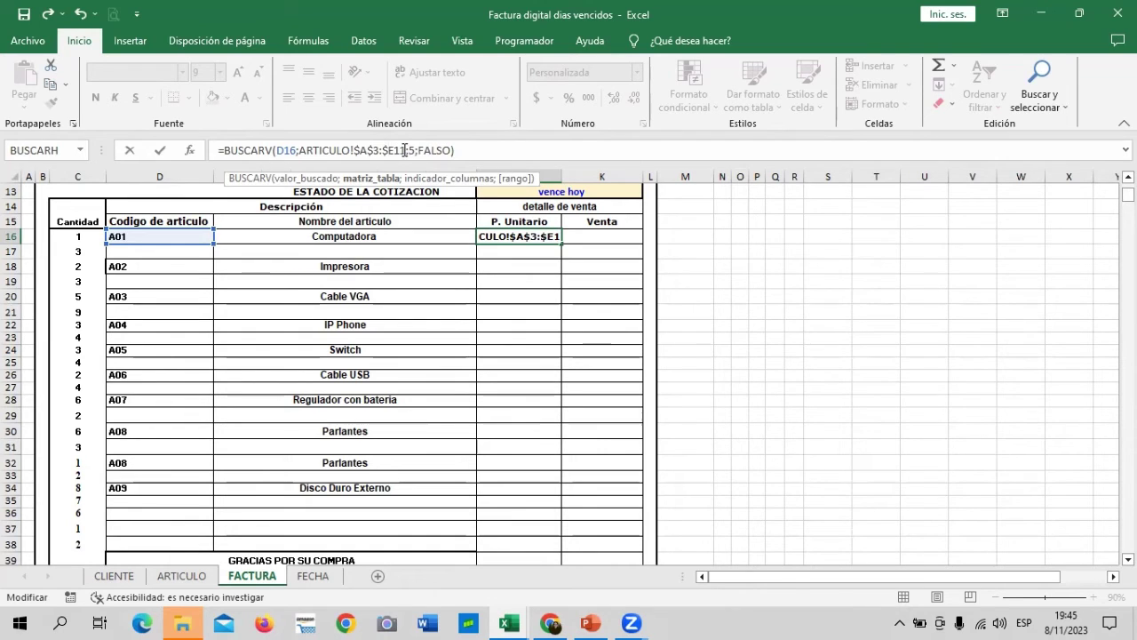
left_click(397, 151)
type("$")
key("Return")
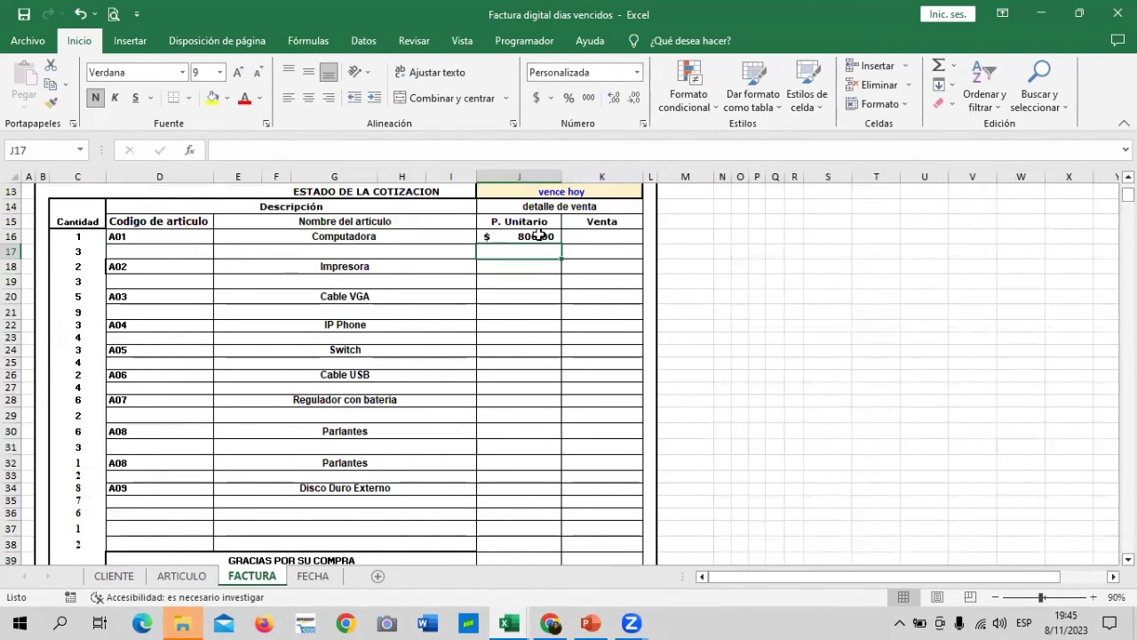
left_click(540, 236)
Step: Copy the J16 price lookup down to J34 and delete the #N/D errors in blank rows J17–J33
mouse_move(561, 243)
left_mouse_down()
mouse_move(578, 527)
mouse_move(578, 490)
left_mouse_up()
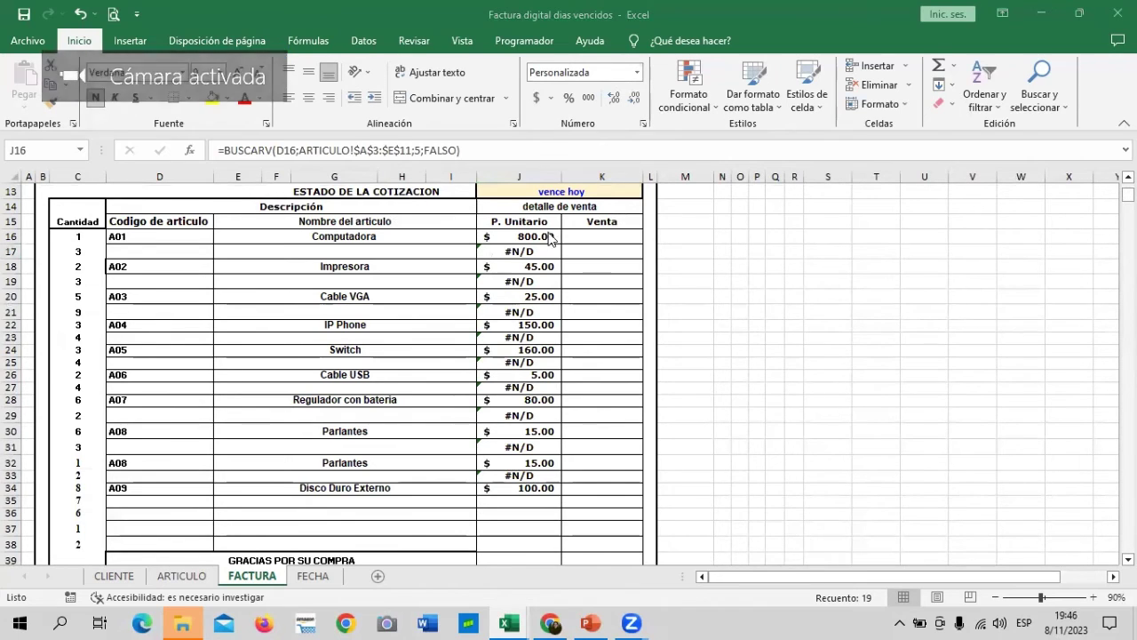
left_click(528, 252)
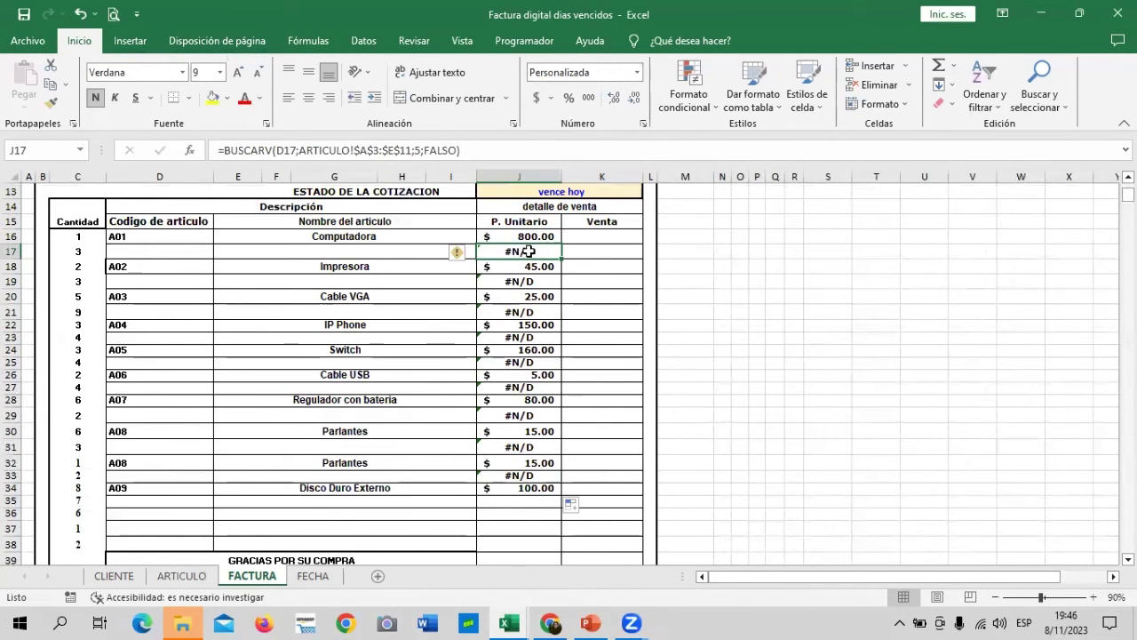
key("Delete")
key("Down")
key("Down")
key("Delete")
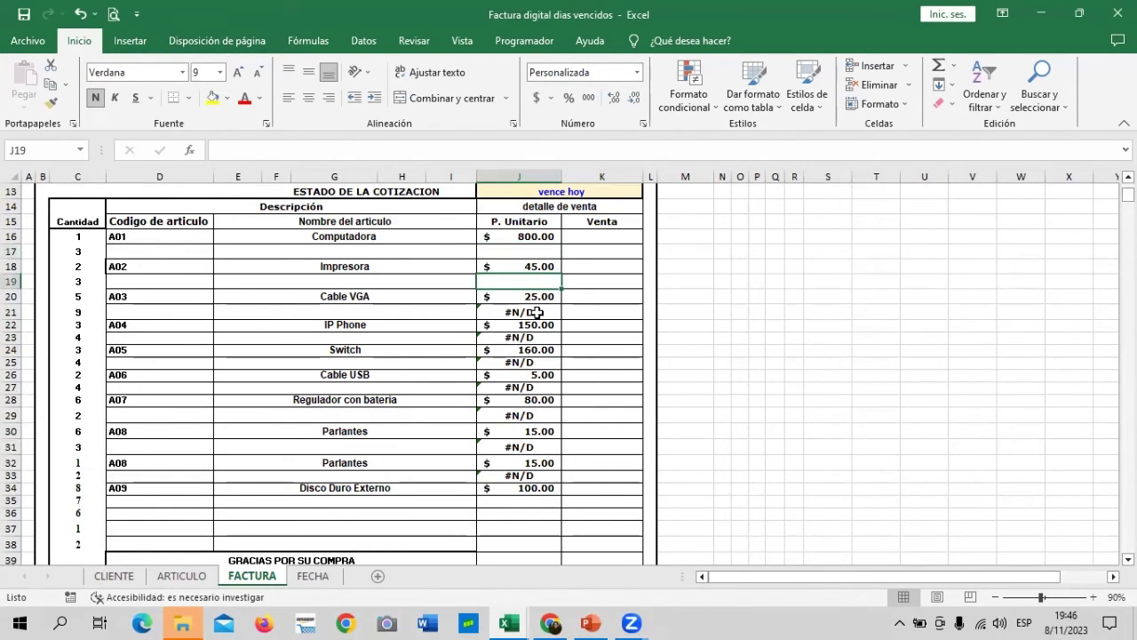
key("Down")
key("Down")
key("Delete")
key("Delete")
key("Down")
key("Down")
key("Delete")
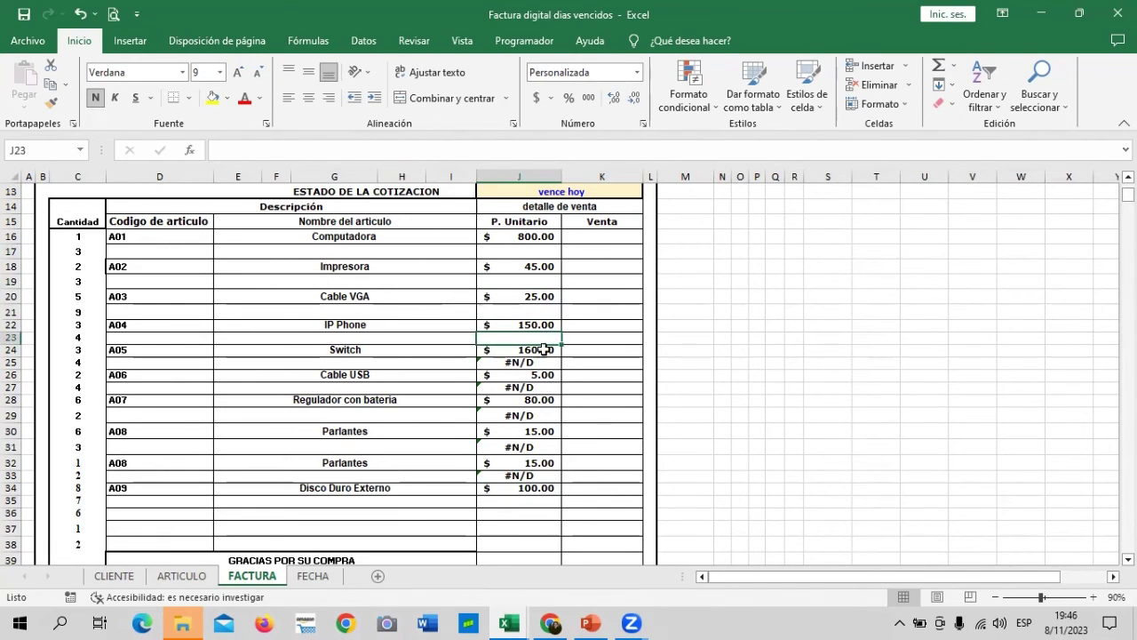
key("Down")
key("Down")
key("Delete")
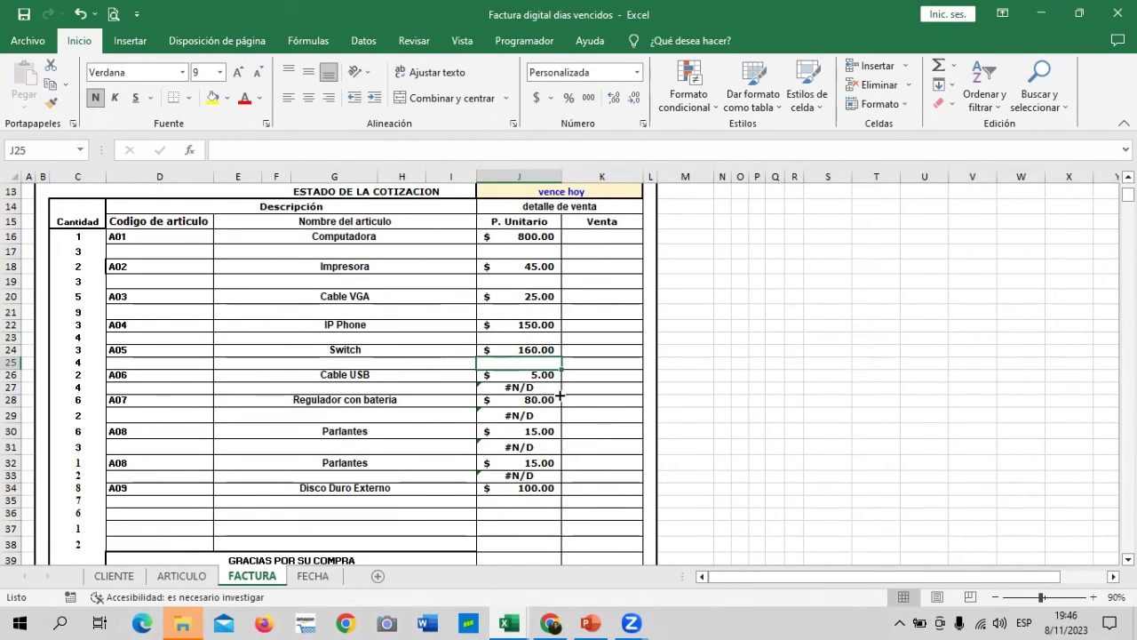
key("Down")
key("Down")
key("Delete")
key("Down")
key("Down")
key("Delete")
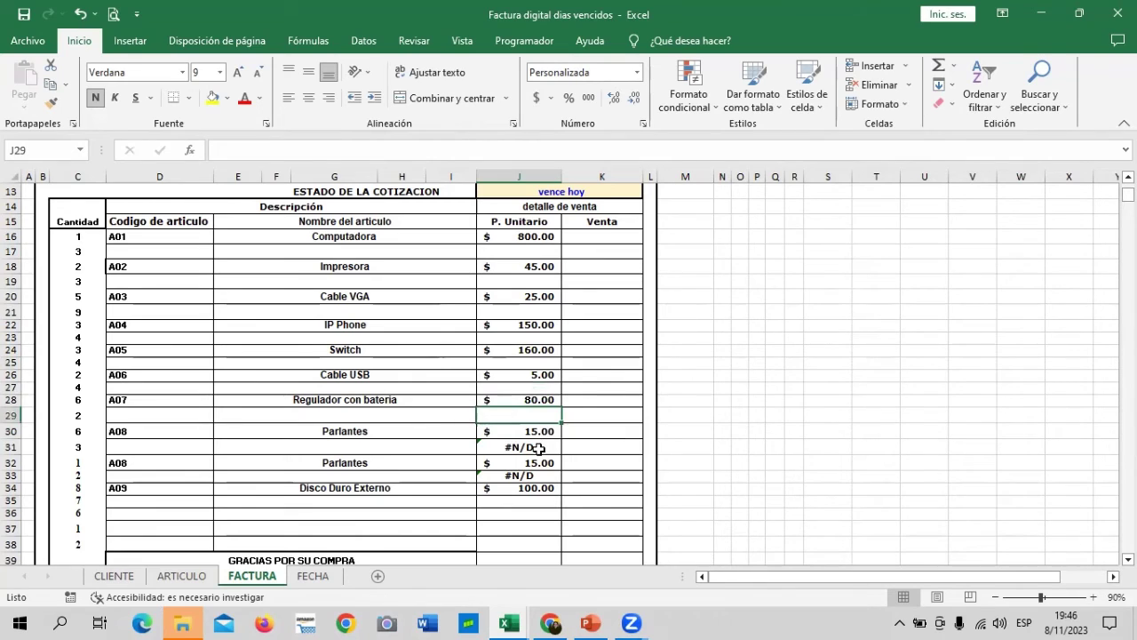
key("Down")
key("Down")
key("Delete")
key("Down")
key("Down")
key("Delete")
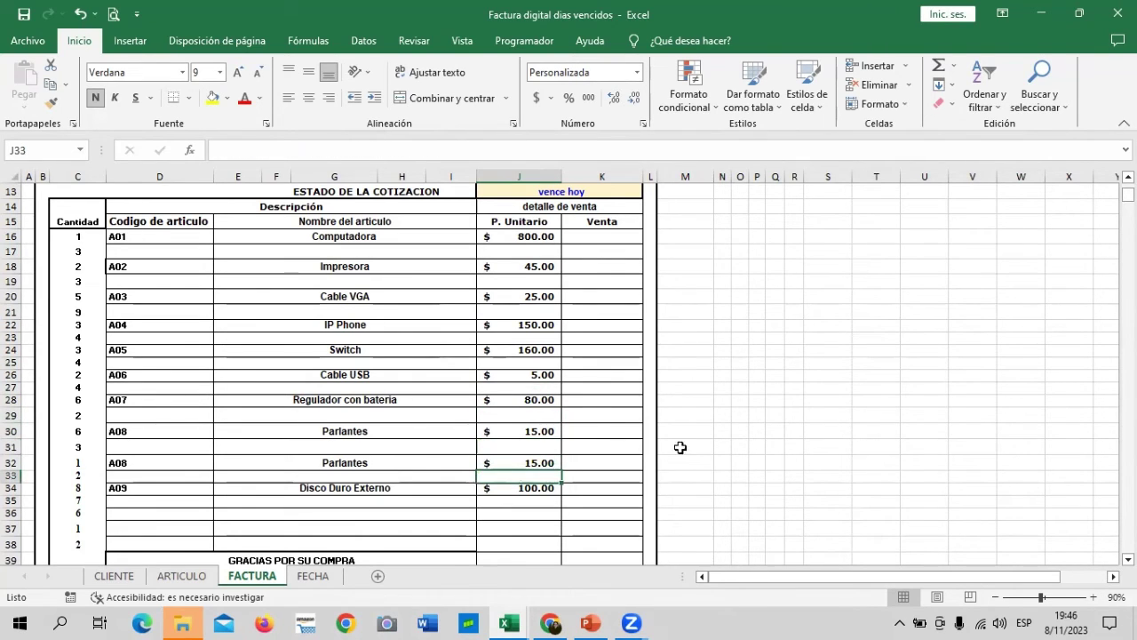
left_click(828, 363)
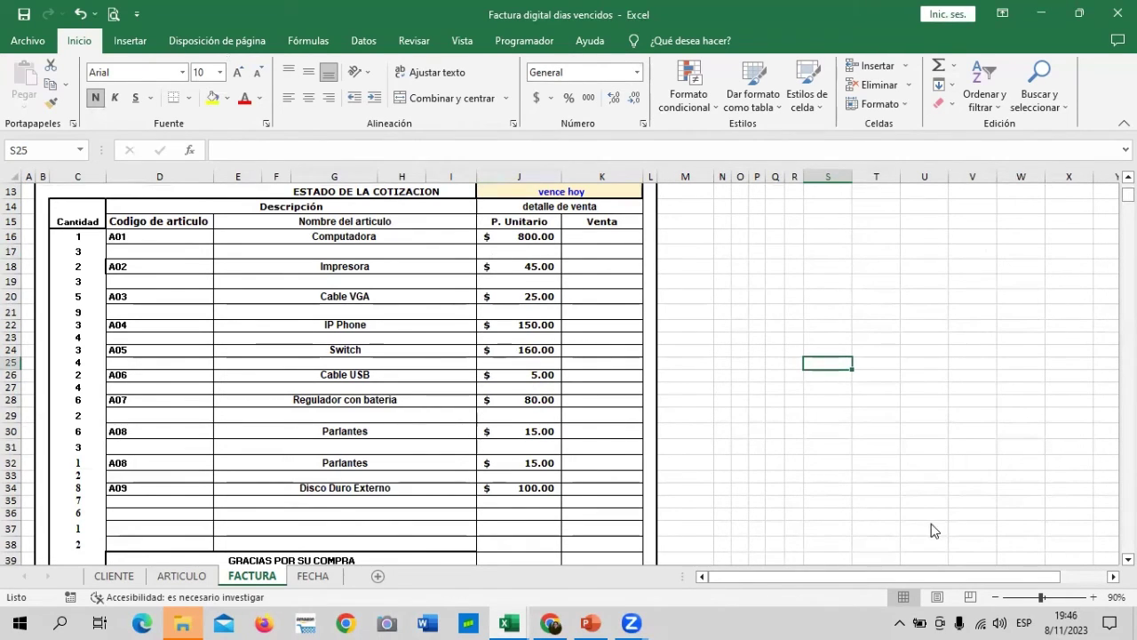
left_click(602, 237)
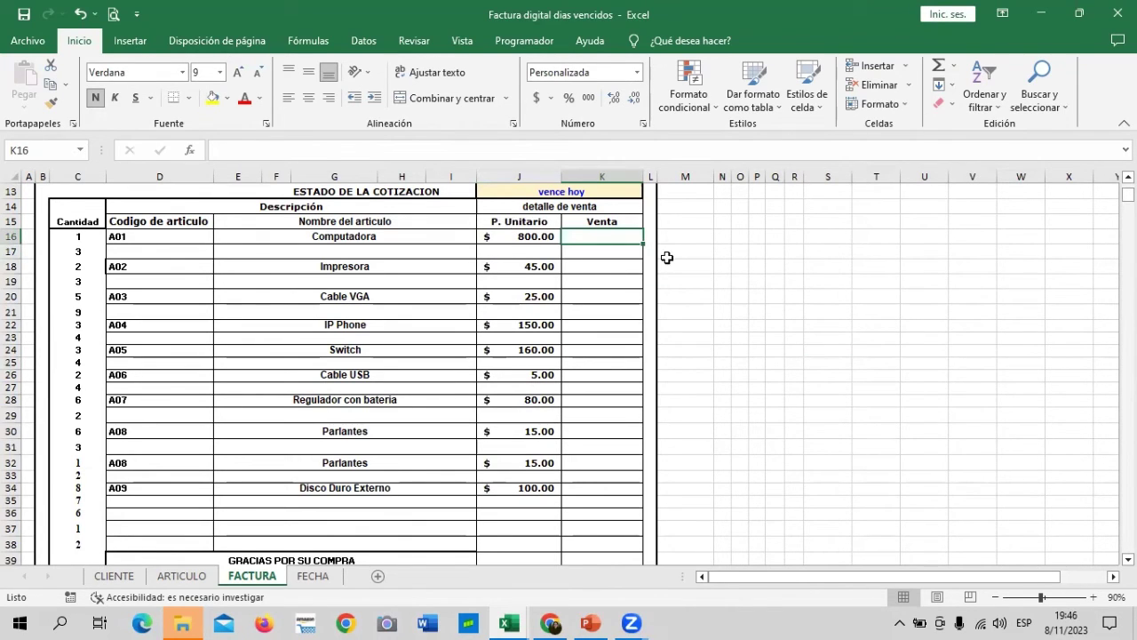
Step: Discard a mistaken K16 formula and review the Cantidad values in C16, C18 and C21
type("=")
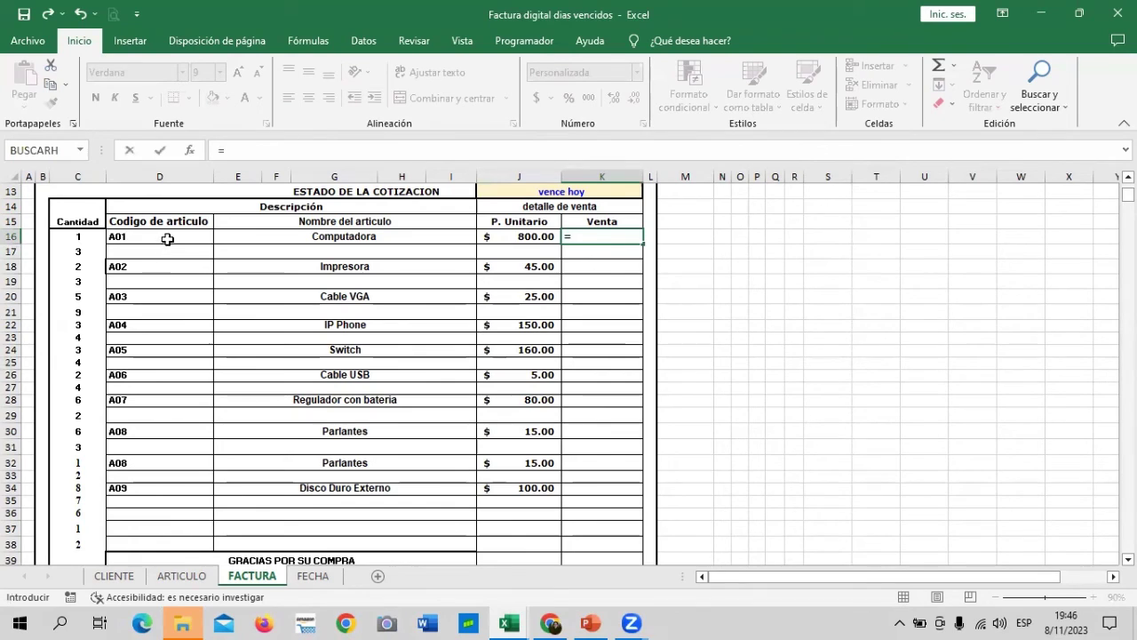
left_click(167, 238)
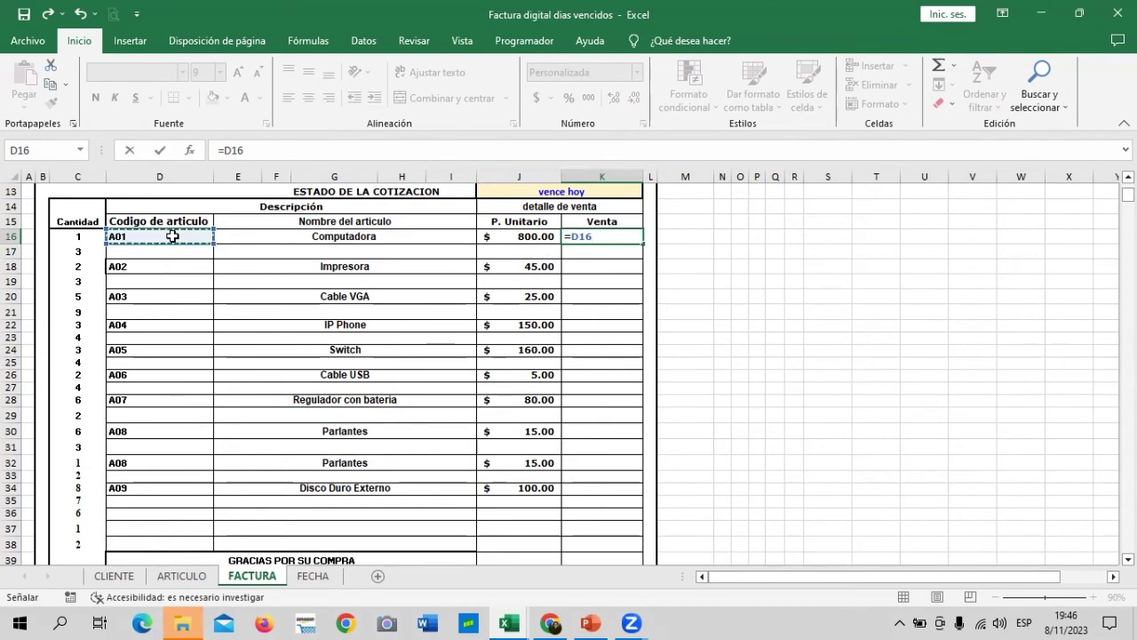
key("BackSpace")
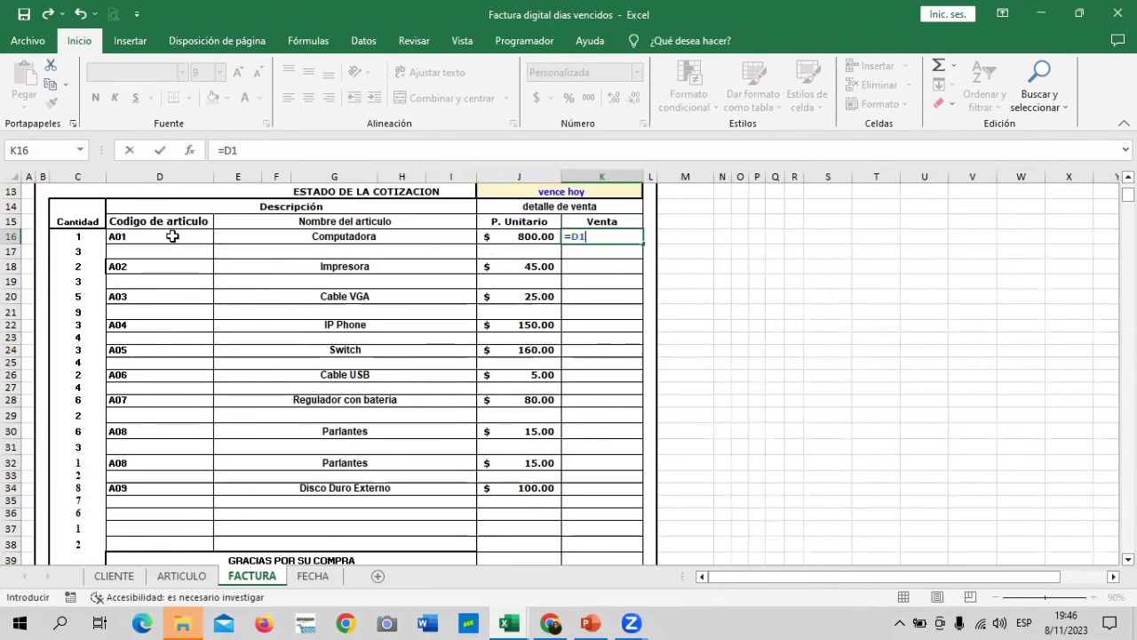
key("BackSpace")
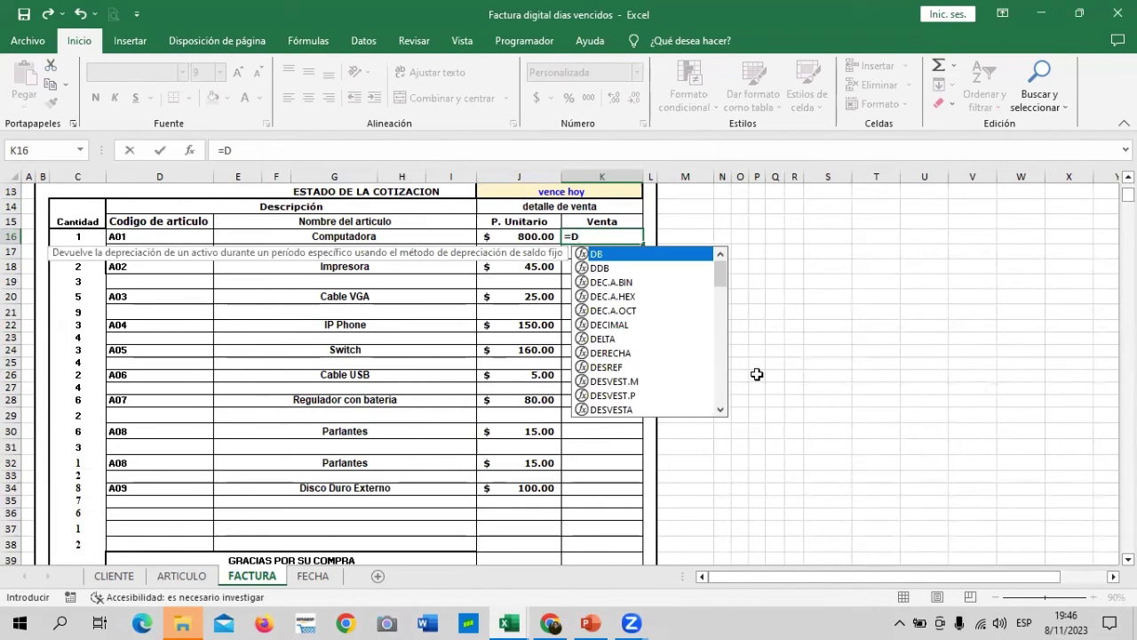
key("BackSpace")
key("BackSpace")
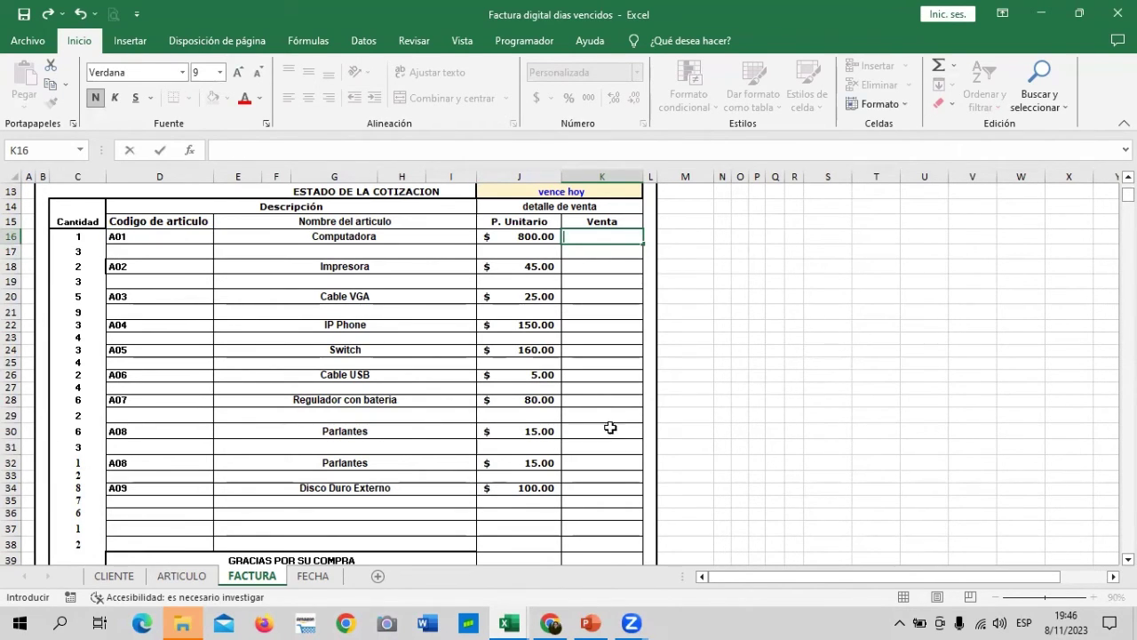
scroll(83, 373, "down", 1)
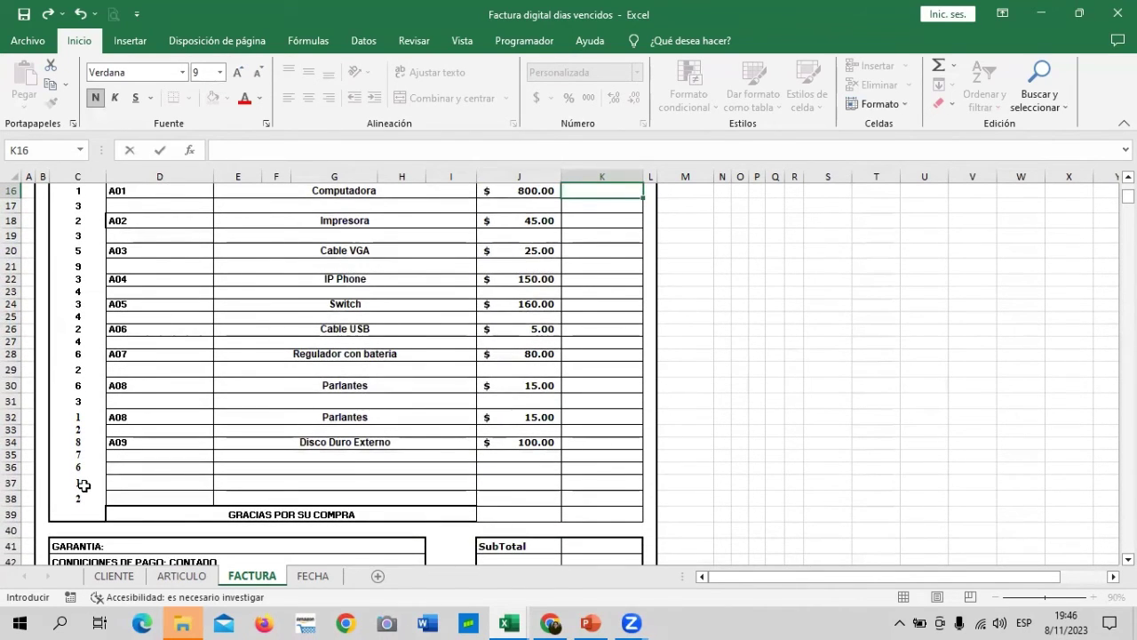
scroll(83, 485, "up", 2)
left_click(622, 289)
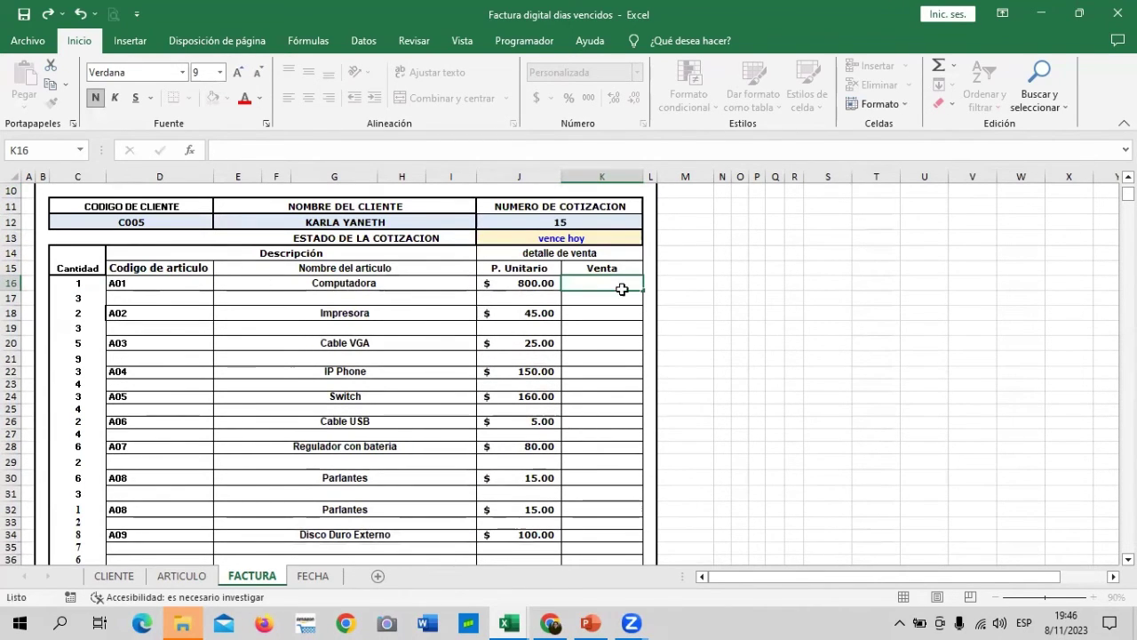
key("Left")
key("Left")
key("Left")
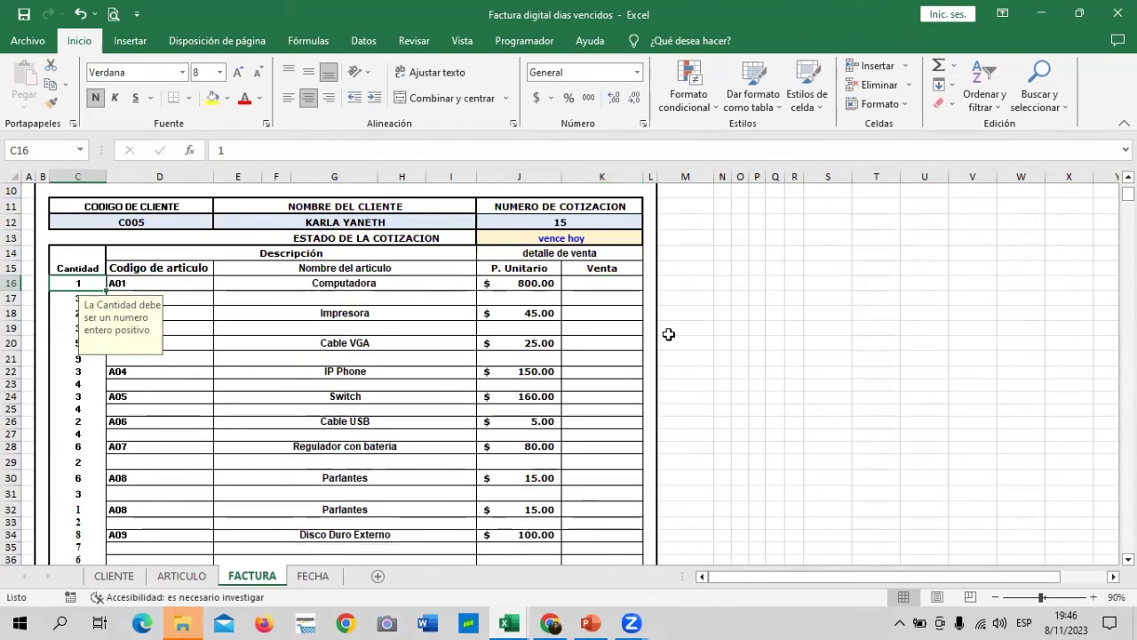
left_click(73, 354)
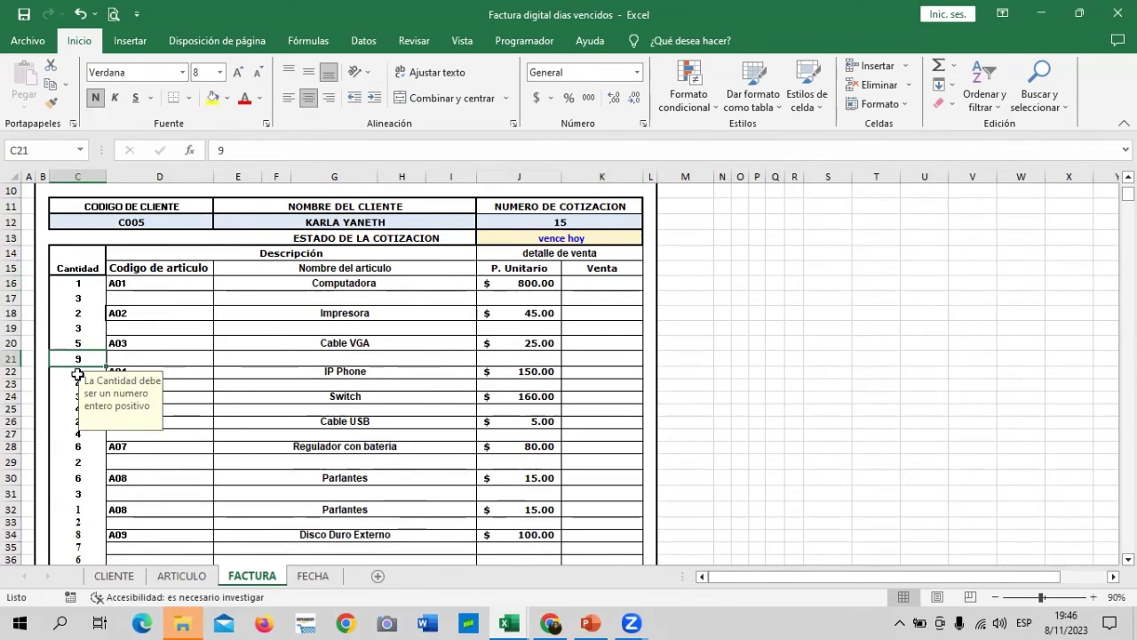
left_click(78, 311)
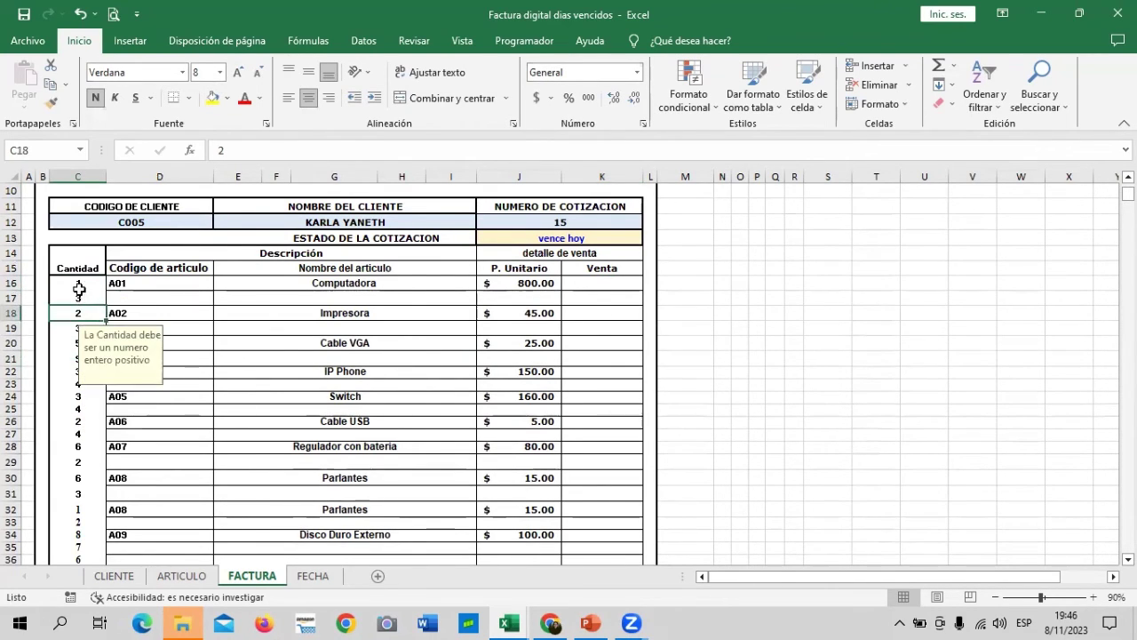
left_click(762, 329)
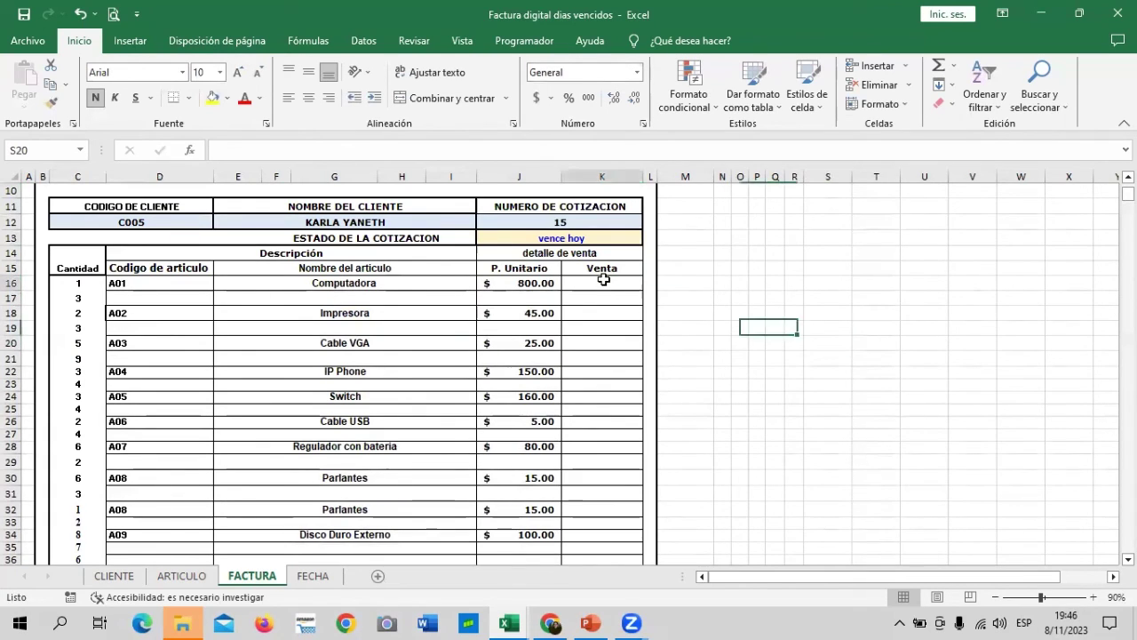
Step: Enter =C16*J16 in K16 and fill it down to K34
left_click(604, 281)
type("=")
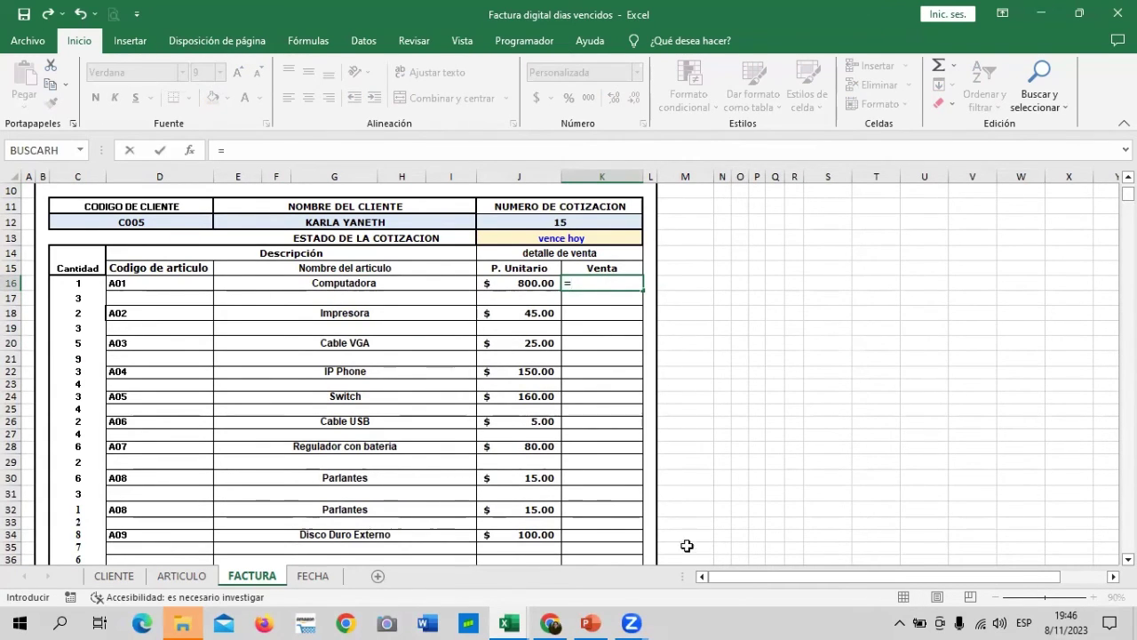
left_click(74, 282)
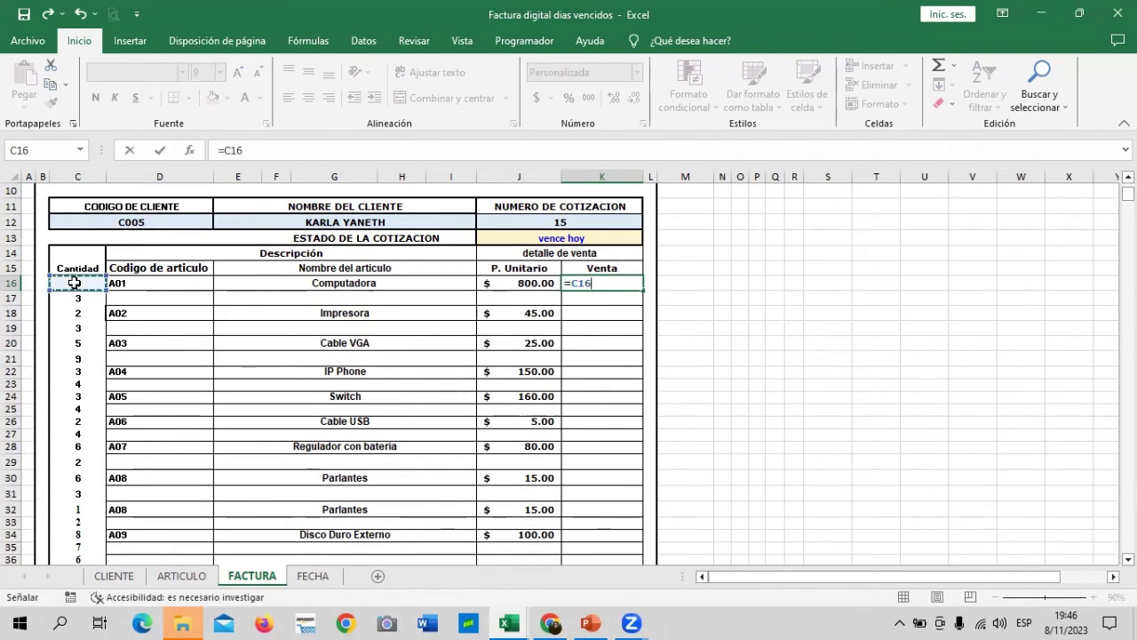
type("*")
left_click(531, 284)
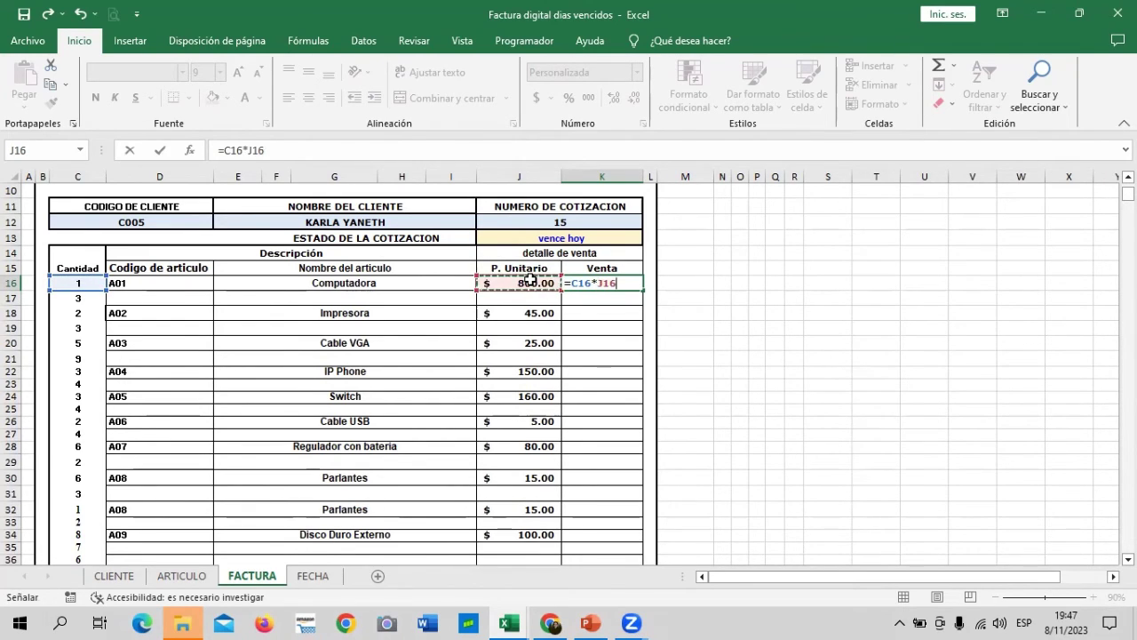
key("Return")
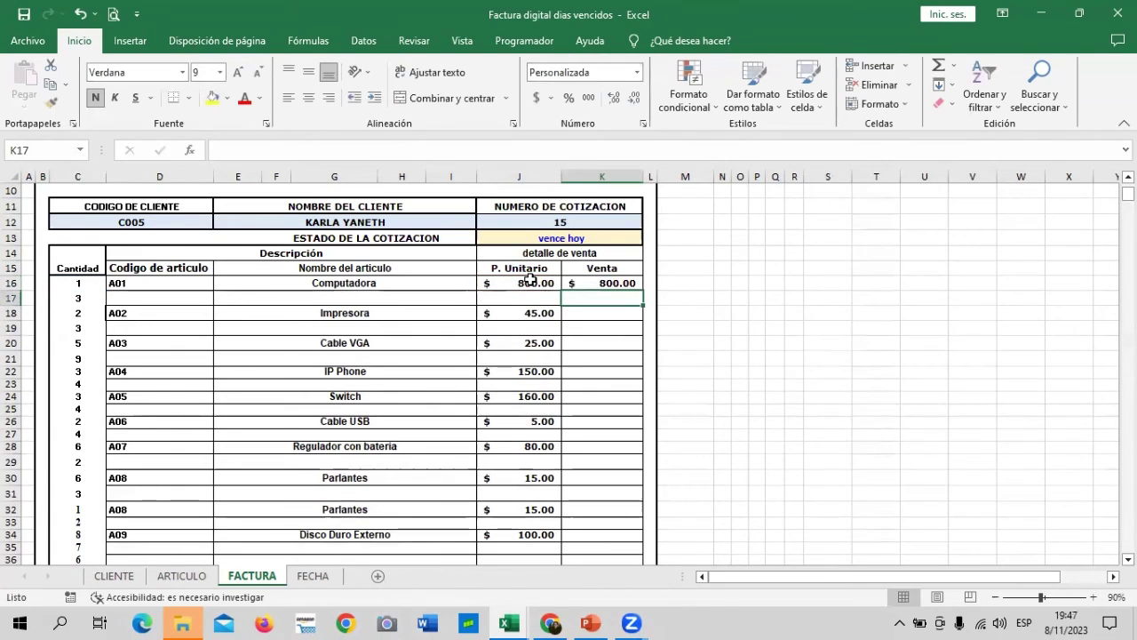
left_click(626, 284)
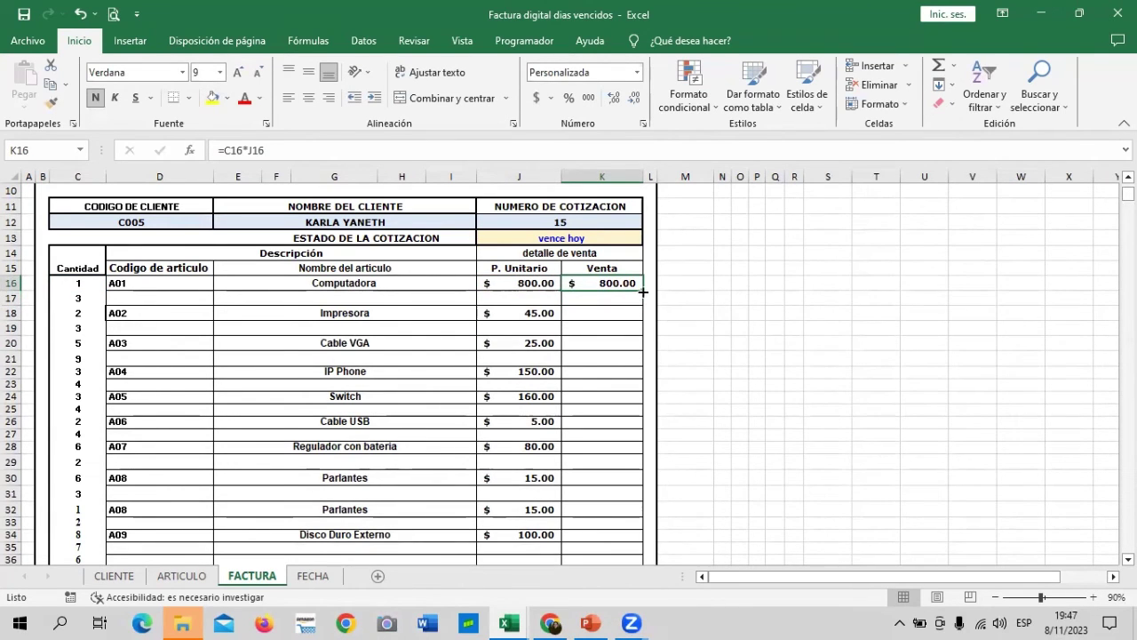
mouse_move(641, 290)
left_mouse_down()
mouse_move(649, 541)
mouse_move(638, 476)
left_mouse_up()
left_click(722, 460)
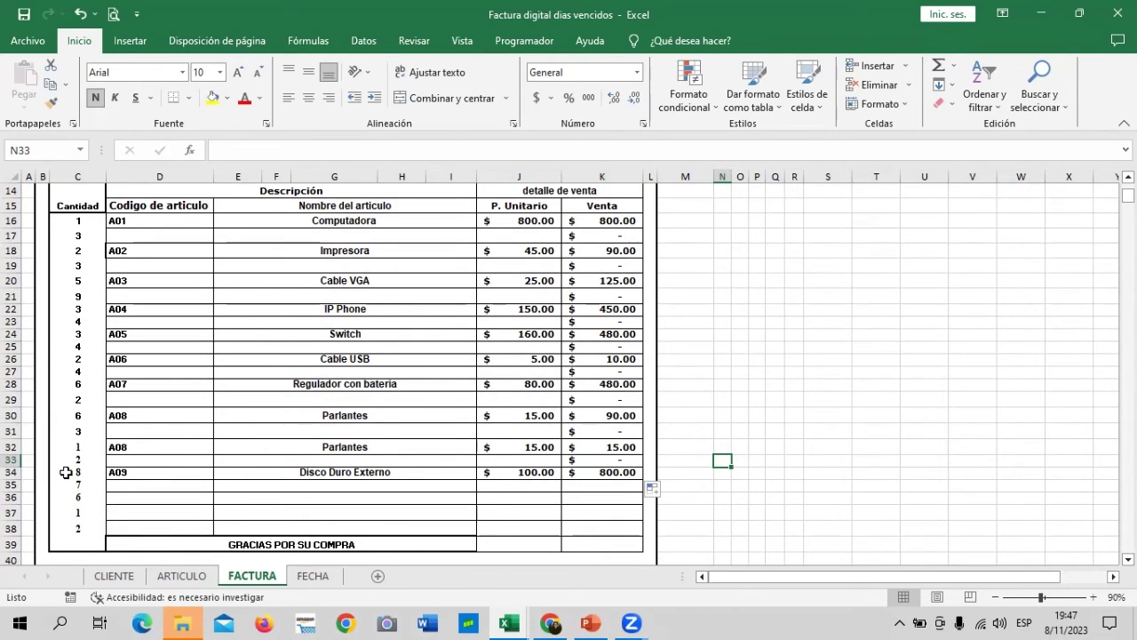
Step: Check row 34: quantity 8 in C34, the price lookup in J34 and the Venta formula in K34
left_click(84, 473)
left_click(545, 472)
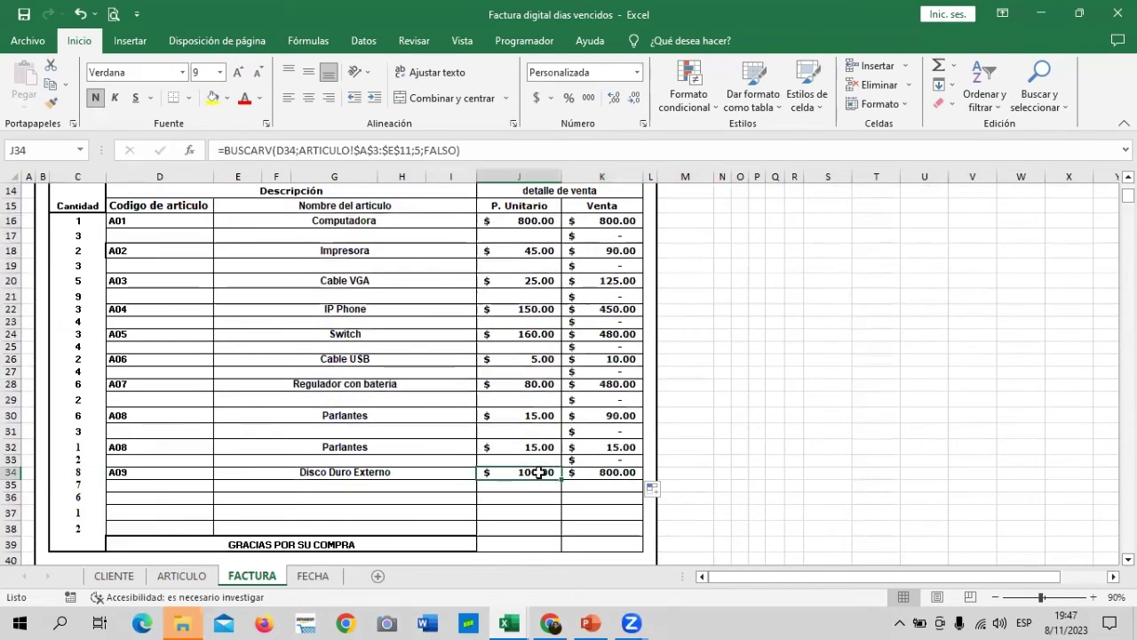
left_click(589, 473)
scroll(595, 480, "down", 2)
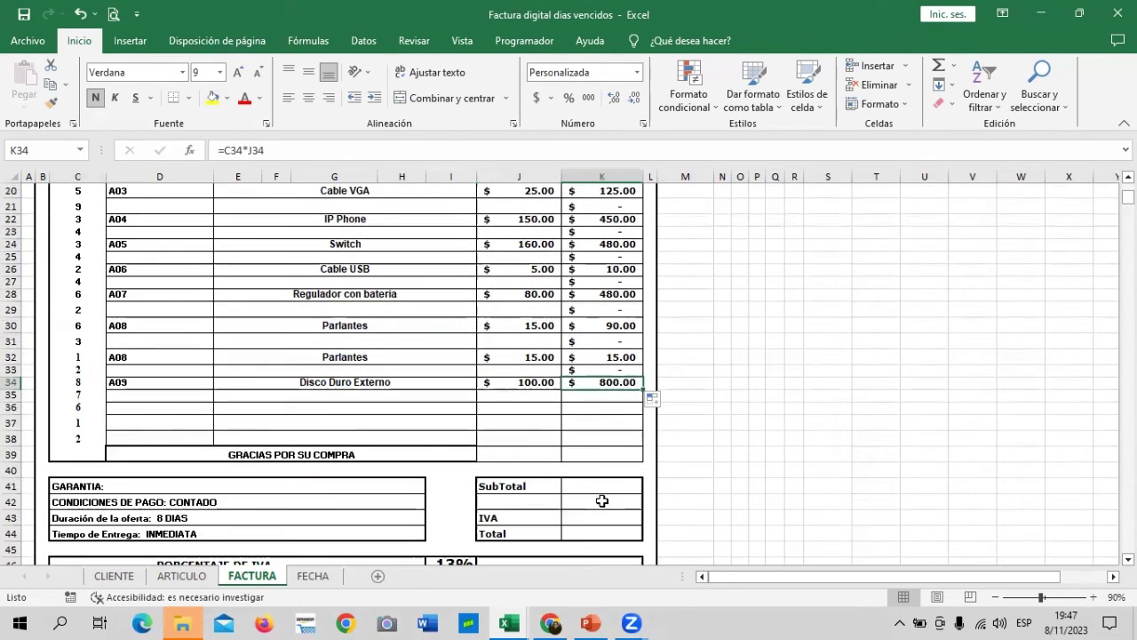
Step: Enter =SUMA(K16:K34) in SubTotal cell K41, giving $3,340.00
left_click(615, 484)
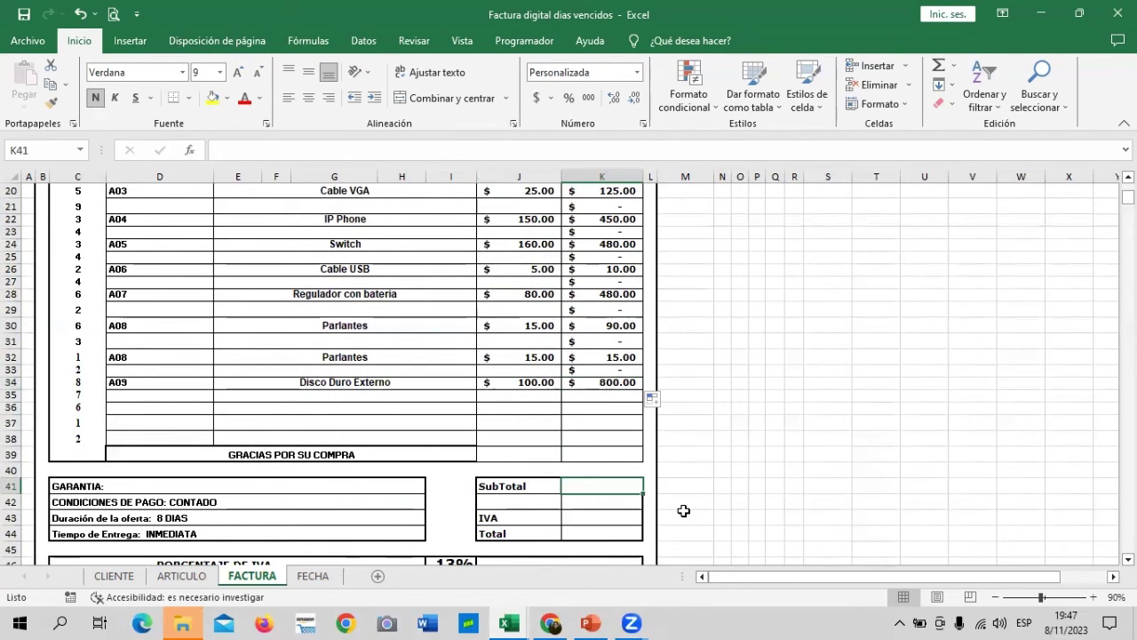
type("=SU")
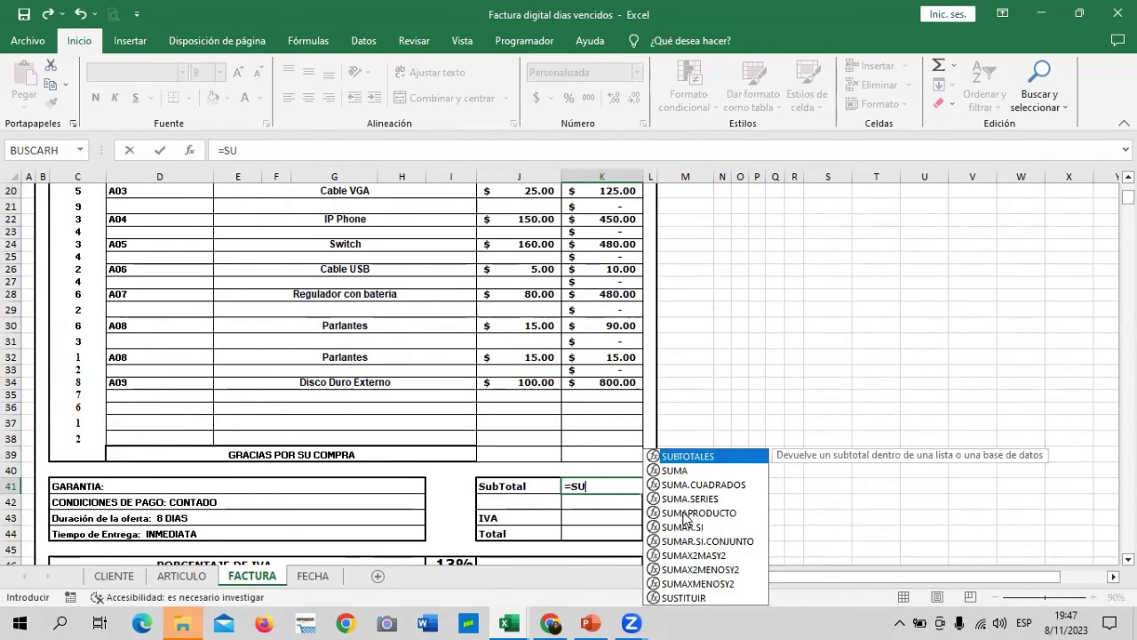
type("MA")
double_click(715, 484)
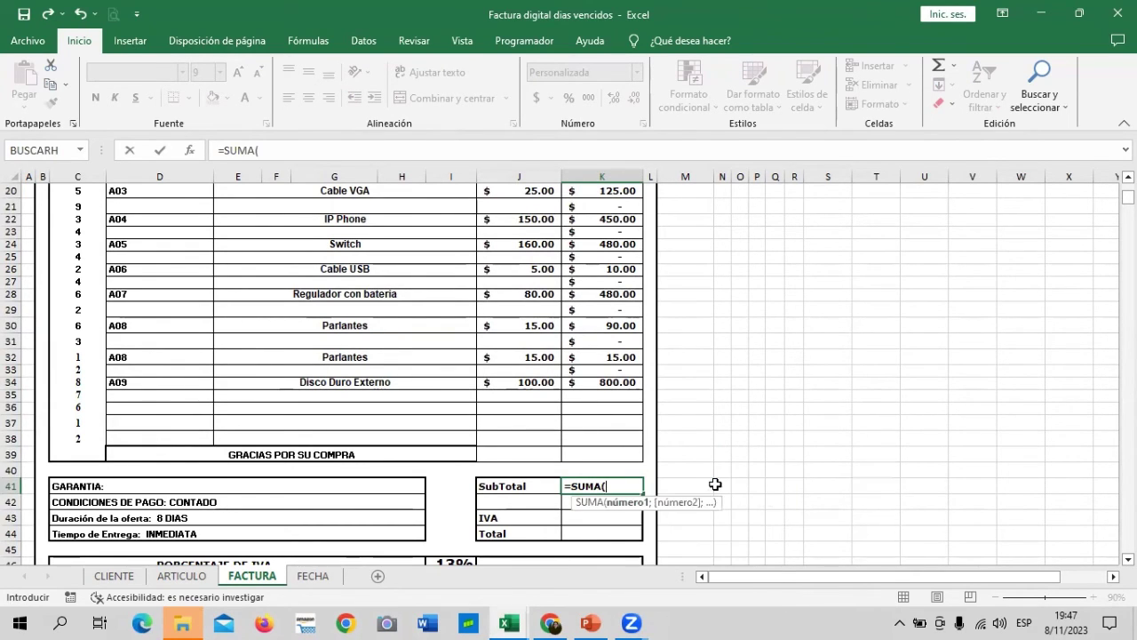
scroll(716, 483, "up", 2)
scroll(675, 400, "up", 2)
left_click_drag(620, 306, 622, 472)
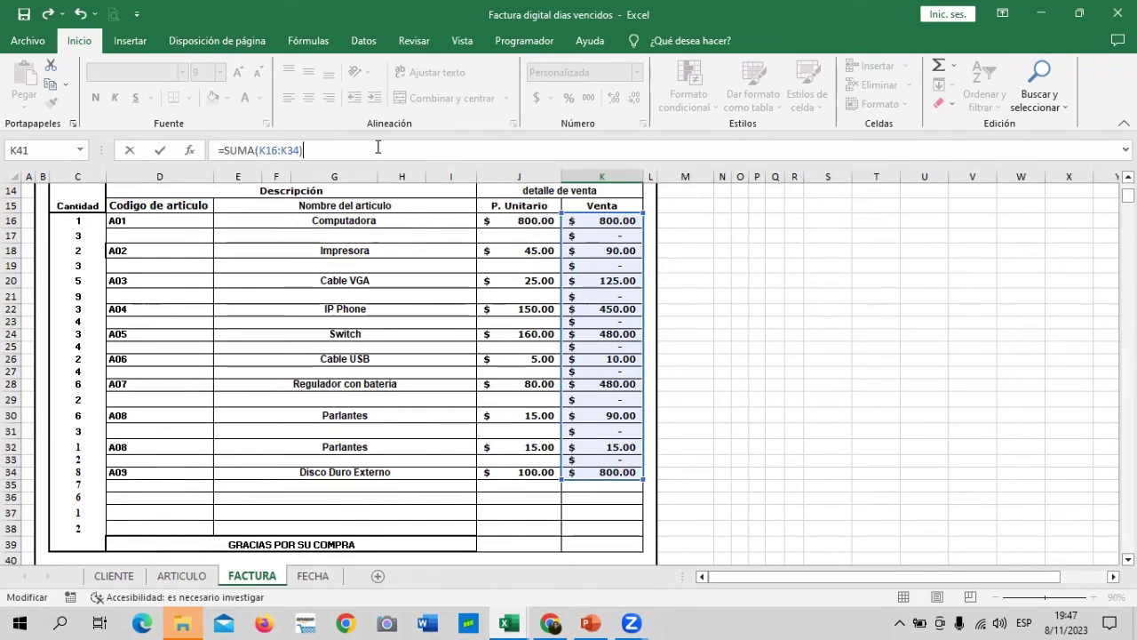
key("Return")
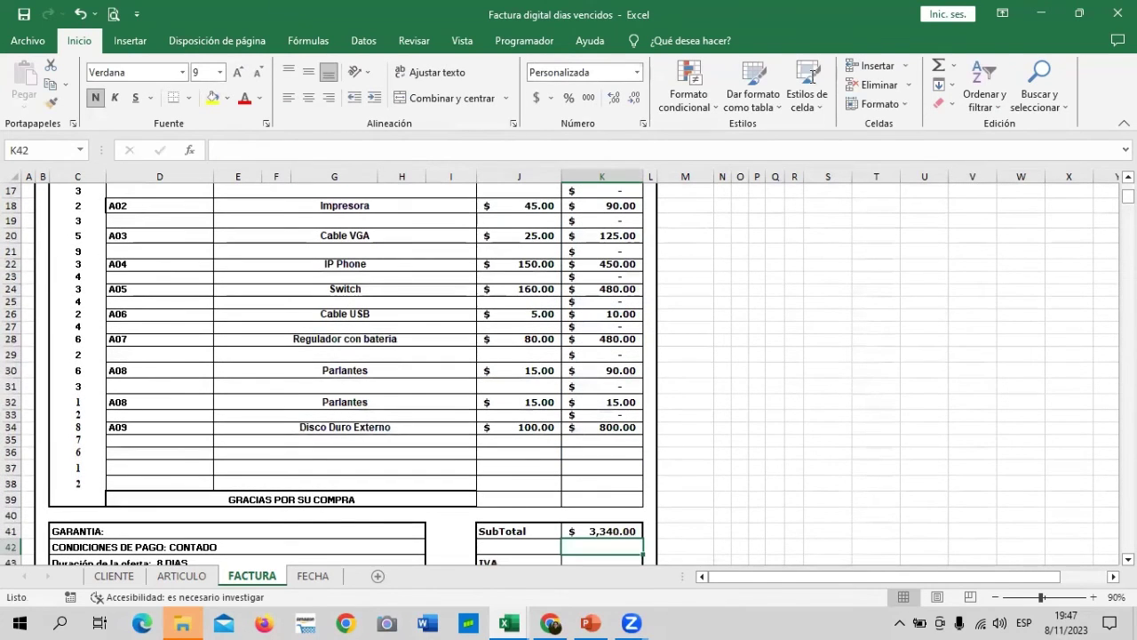
scroll(762, 414, "down", 1)
left_click(617, 486)
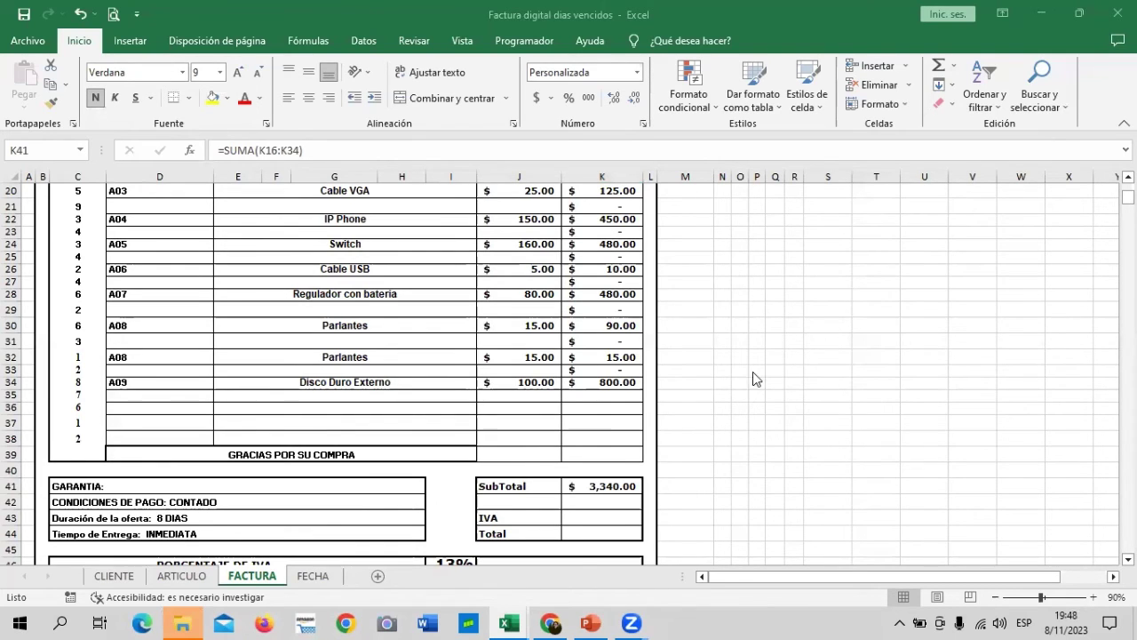
scroll(736, 381, "down", 1)
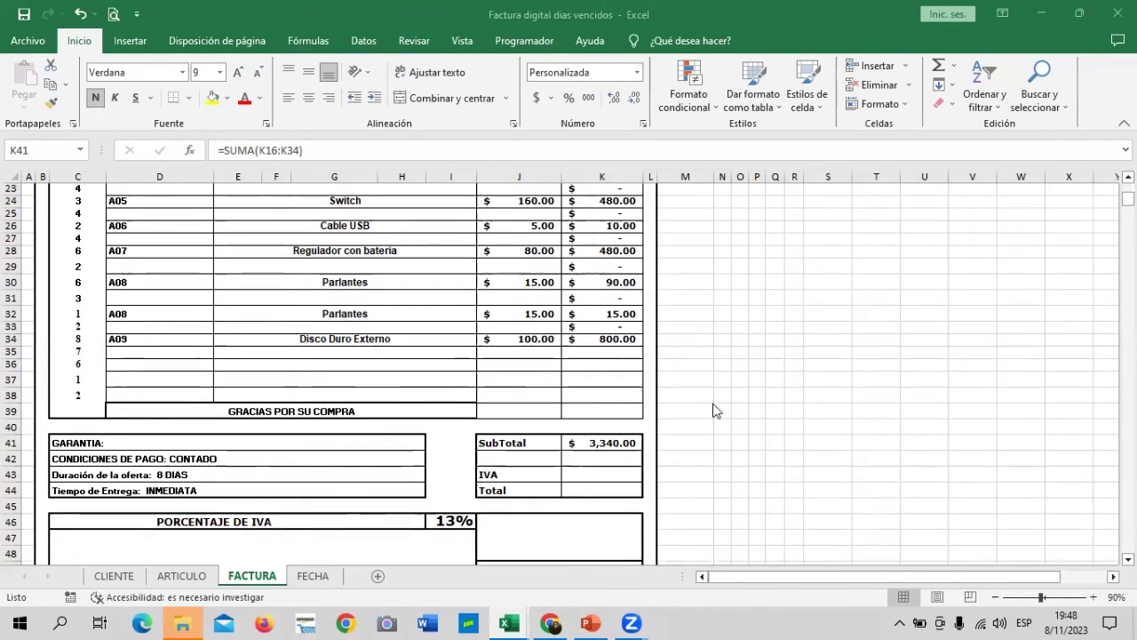
left_click(594, 449)
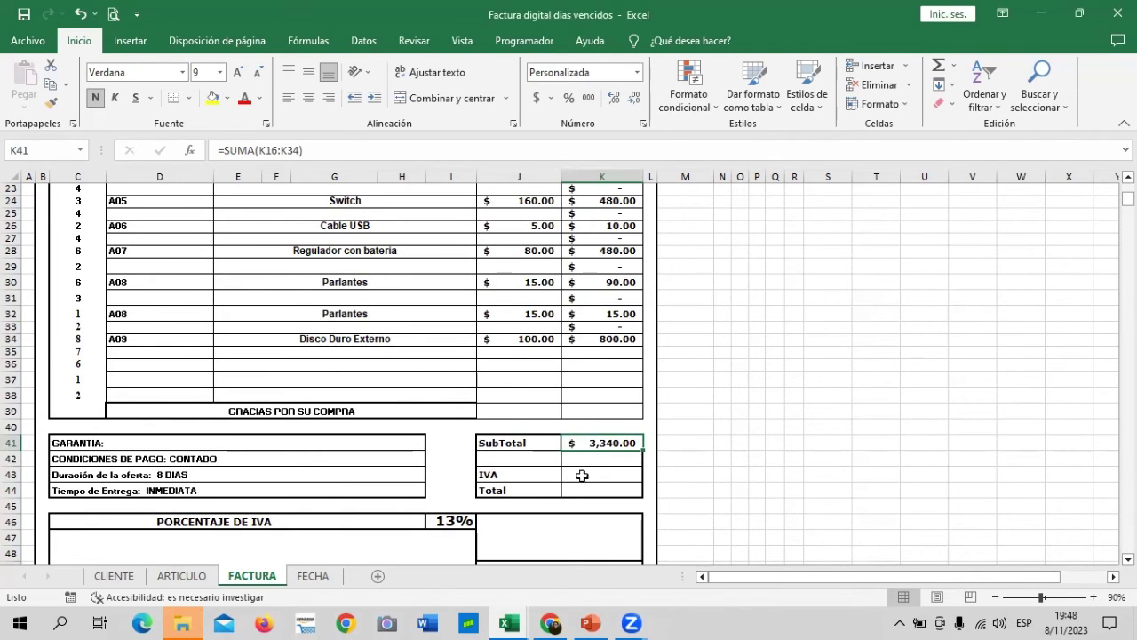
Step: Set IVA in K43 to =K41*I46, the SubTotal times the 13% rate, giving $434.20
left_click(589, 472)
type("=")
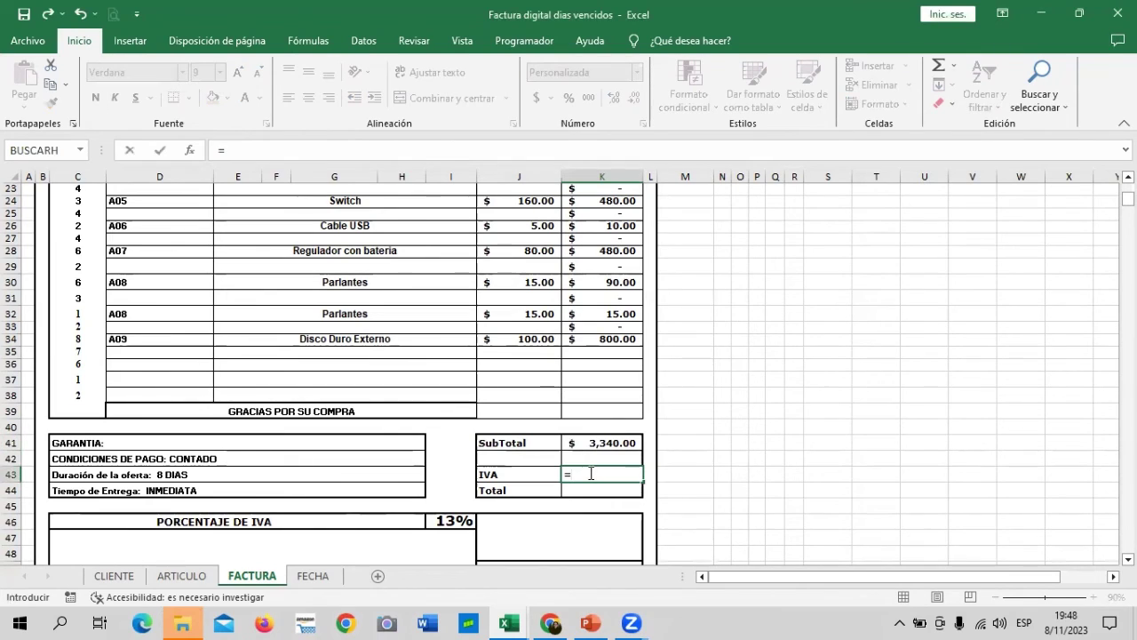
left_click(584, 442)
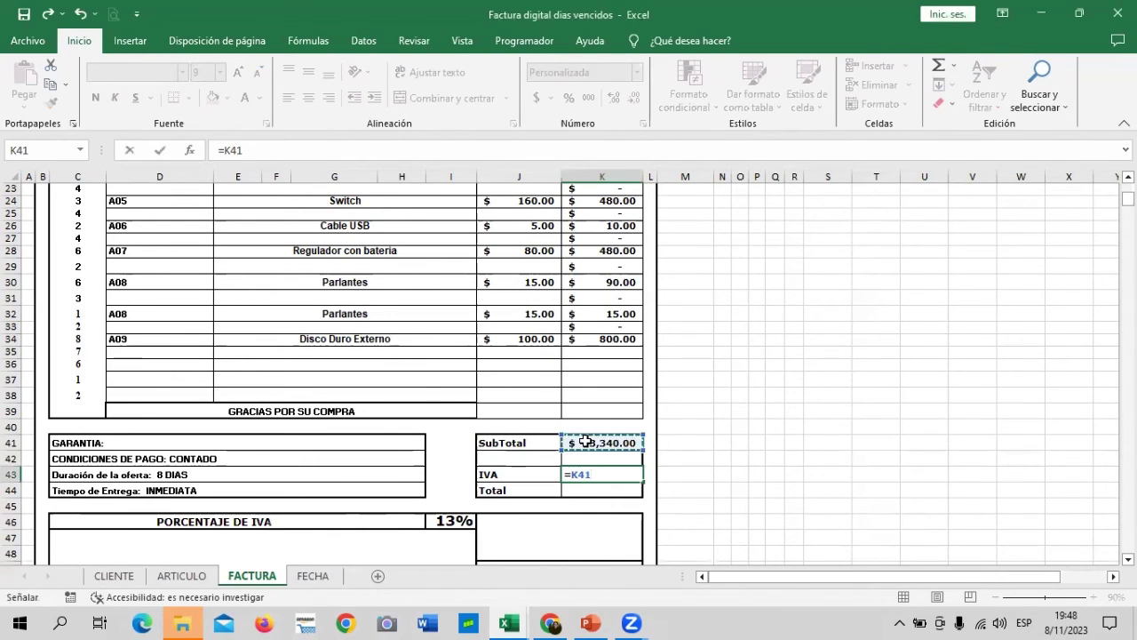
type("*")
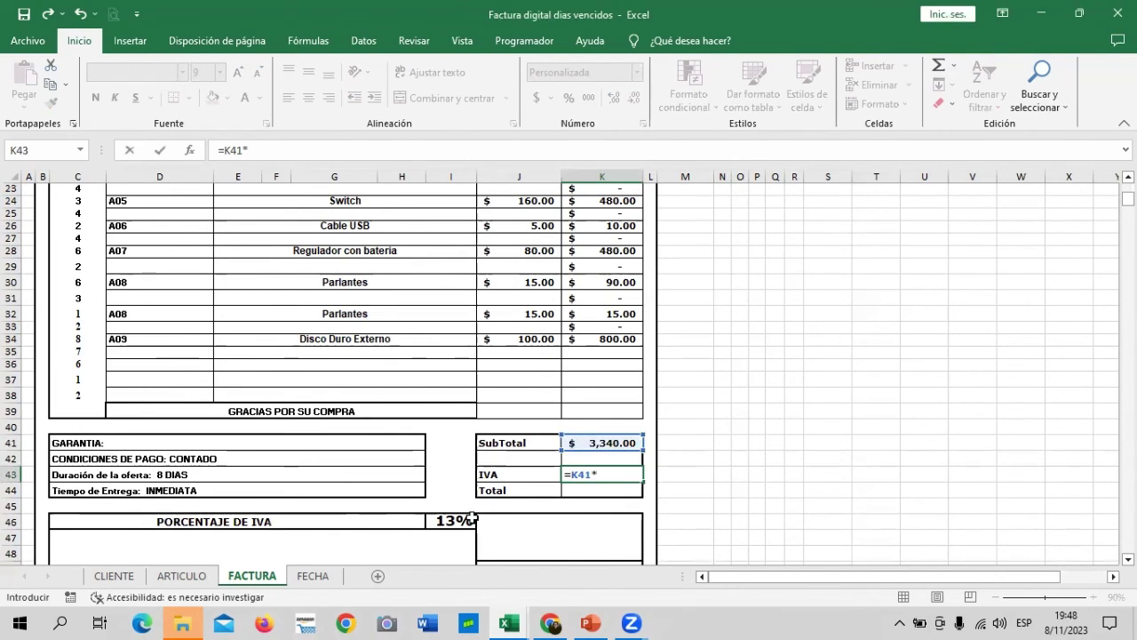
left_click(453, 521)
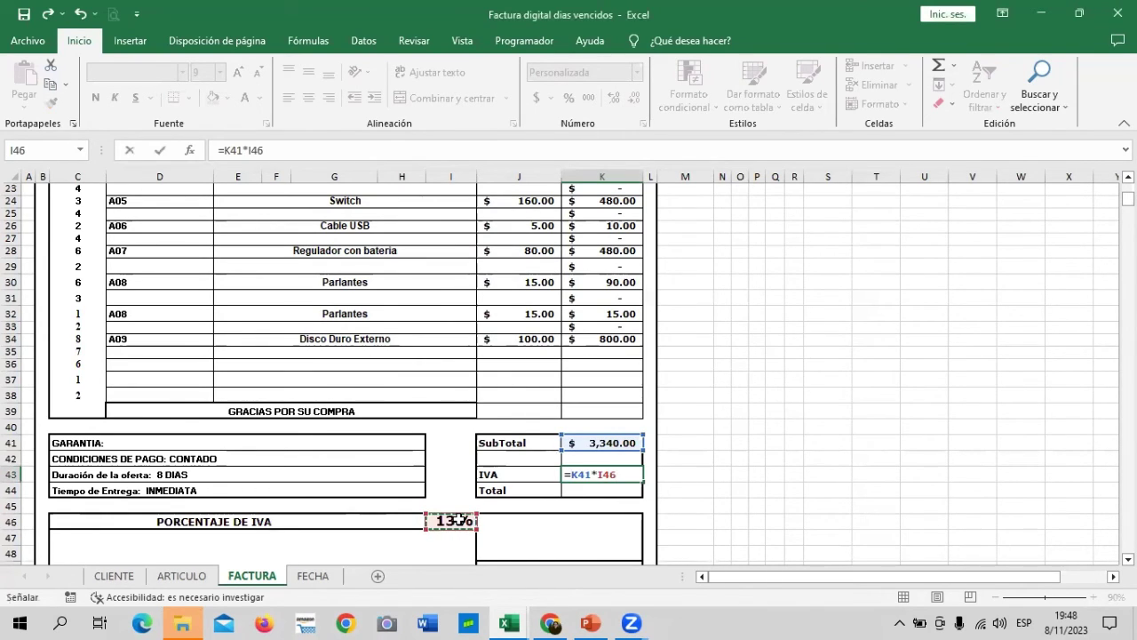
key("Return")
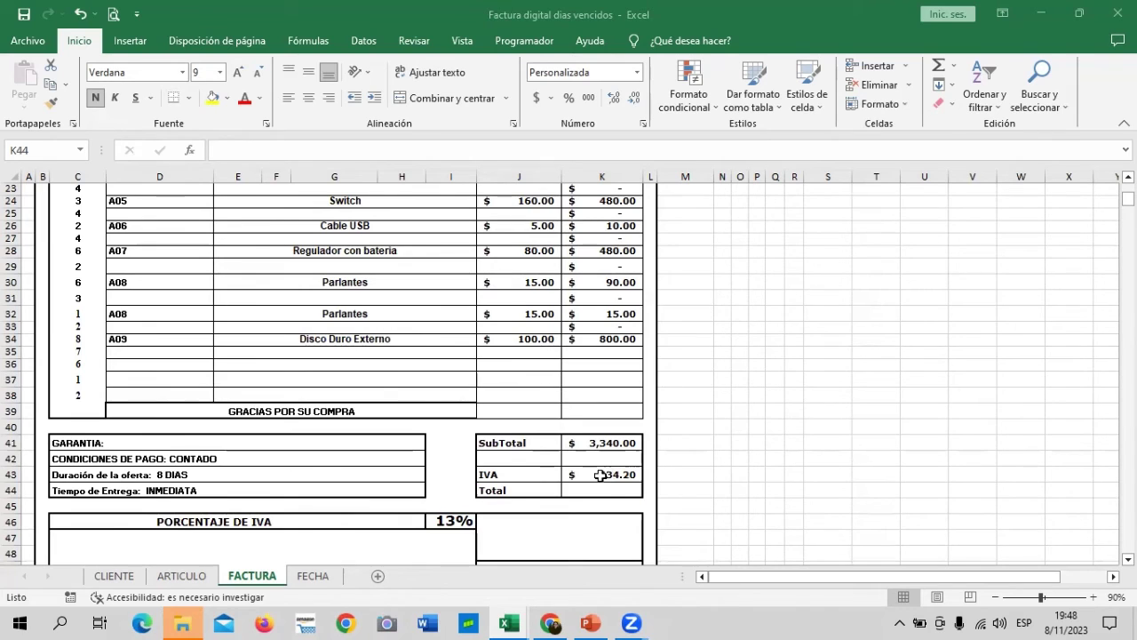
left_click(579, 536)
Step: Set the Total in K44 to =K41+K43, giving $3,774.20
scroll(578, 536, "down", 2)
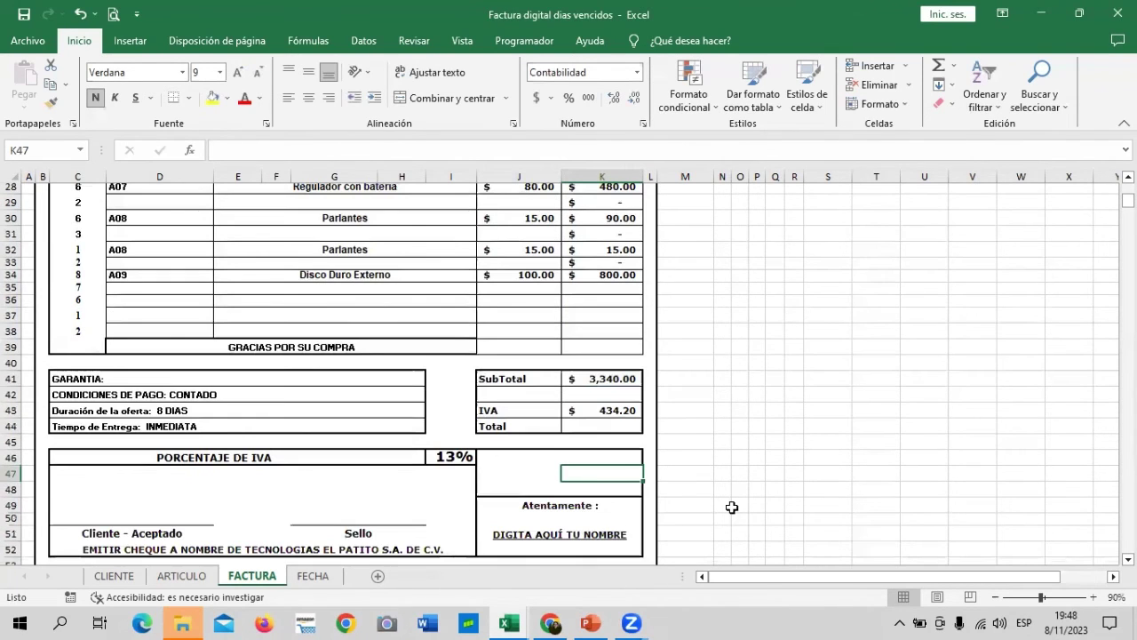
scroll(573, 412, "down", 1)
left_click(569, 370)
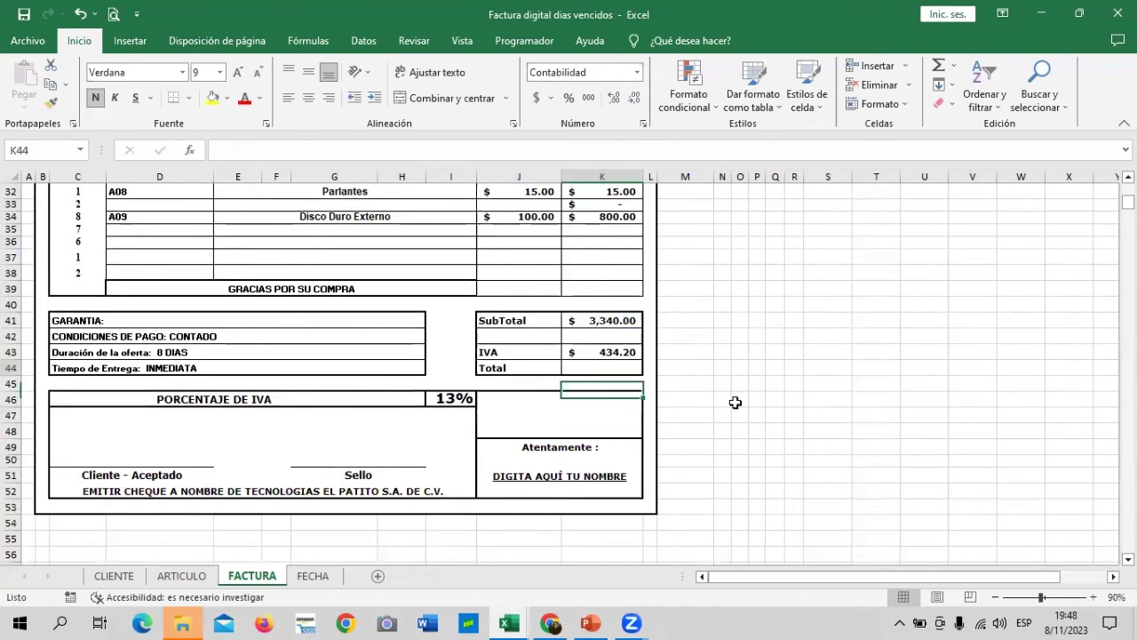
type("=")
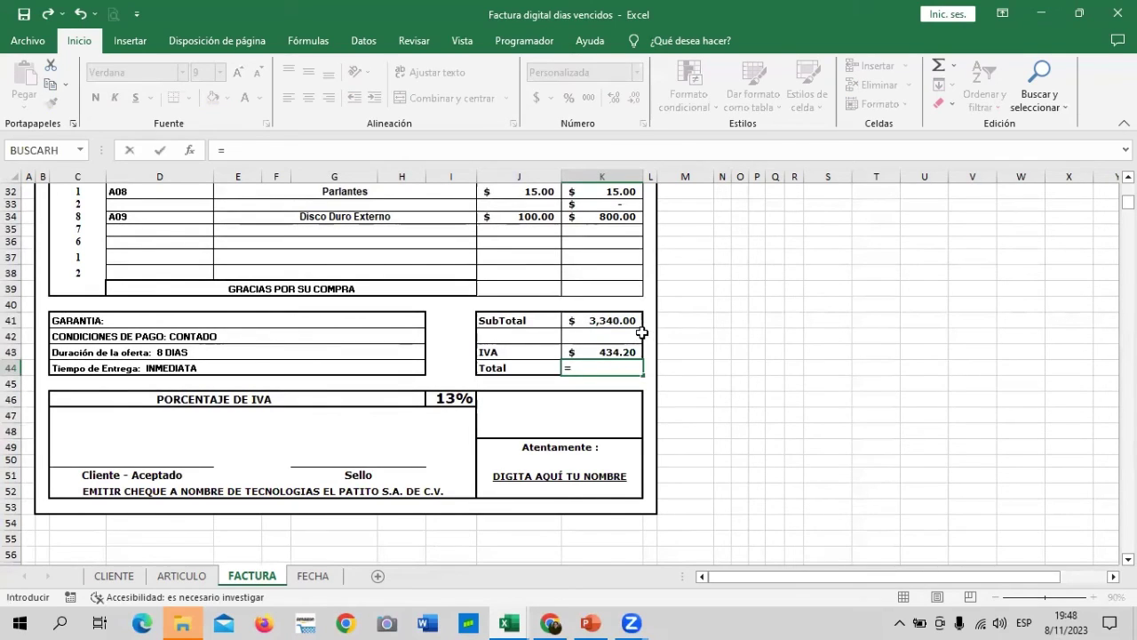
left_click(610, 321)
type("+")
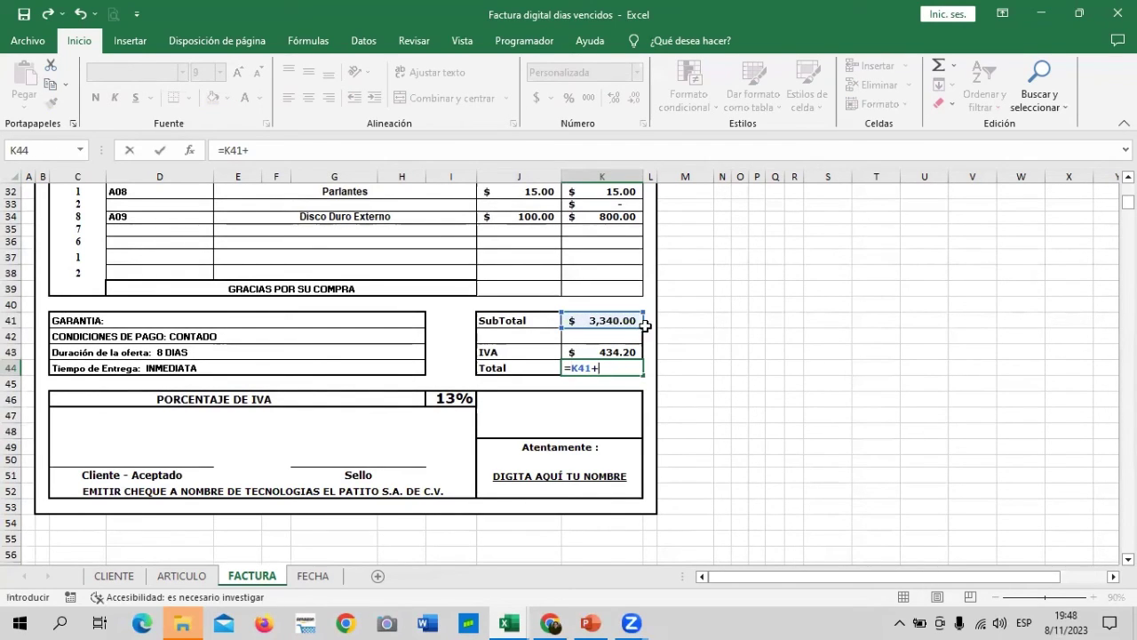
left_click(622, 351)
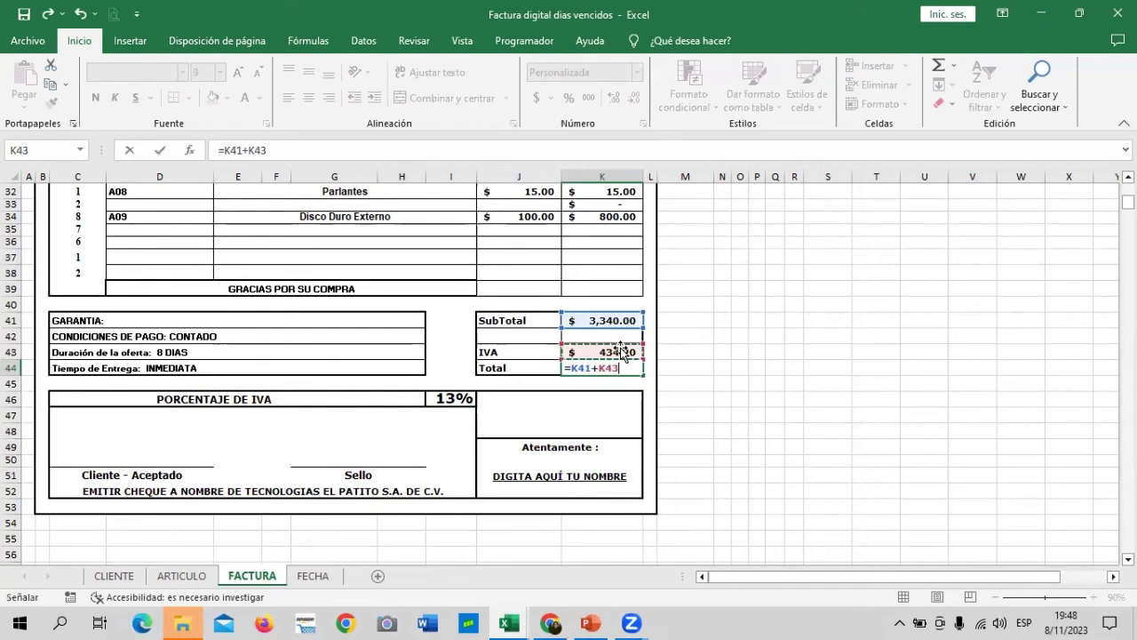
key("Return")
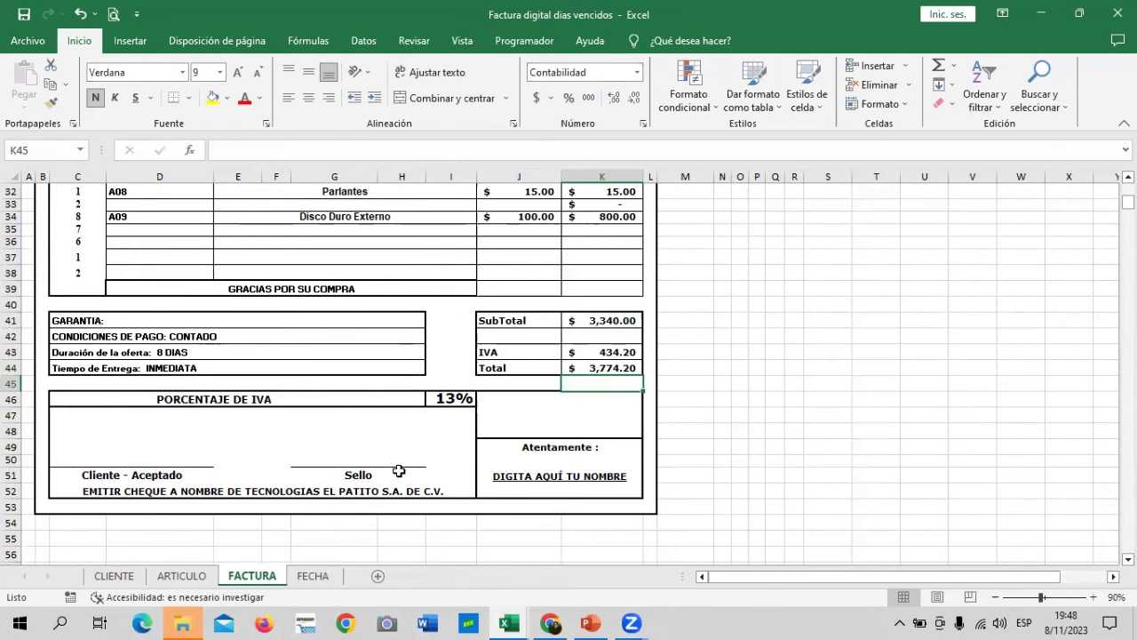
Step: Zoom the sheet to 100% and bring the TECNOLOGIAS 2000 header and columns A–C into view
scroll(399, 469, "up", 2)
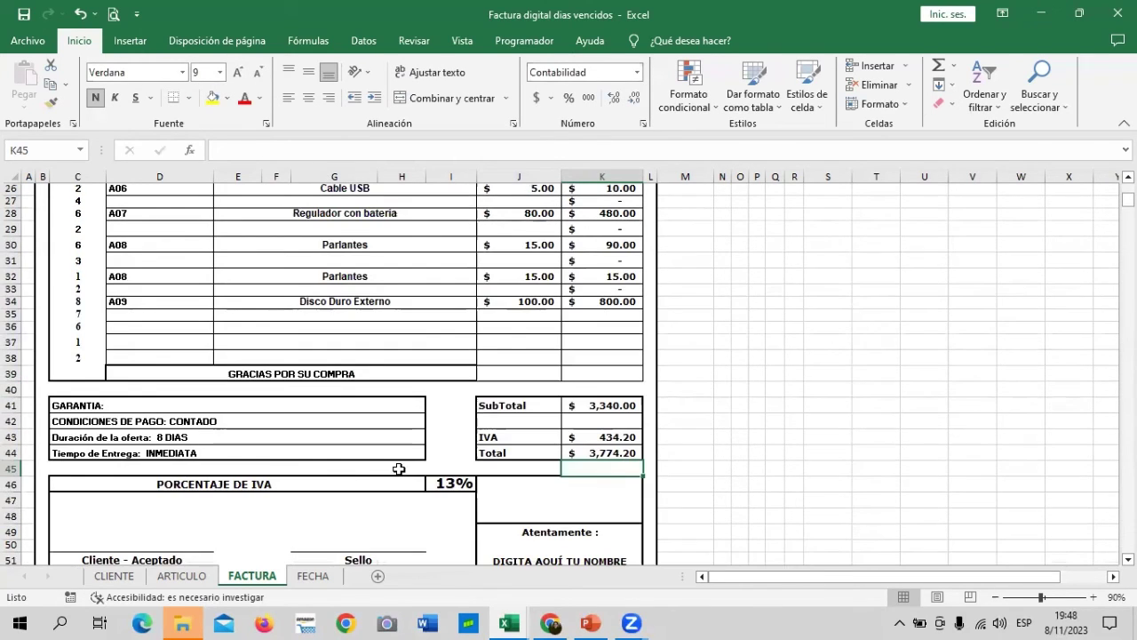
scroll(399, 469, "up", 2)
scroll(398, 469, "up", 2)
scroll(399, 469, "up", 2)
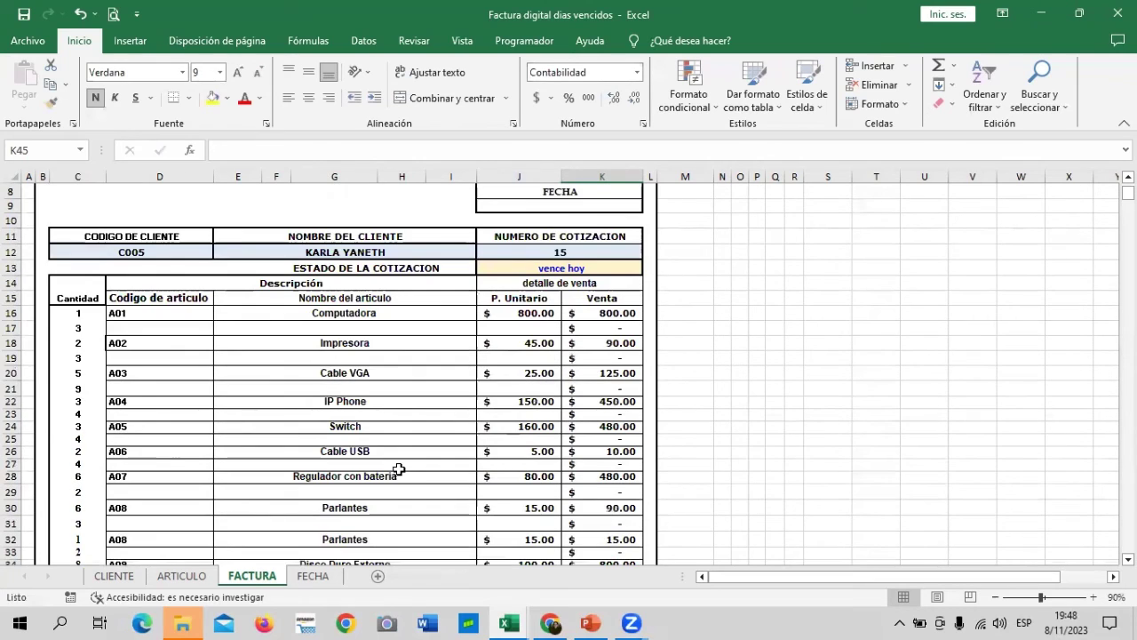
left_click(1093, 596)
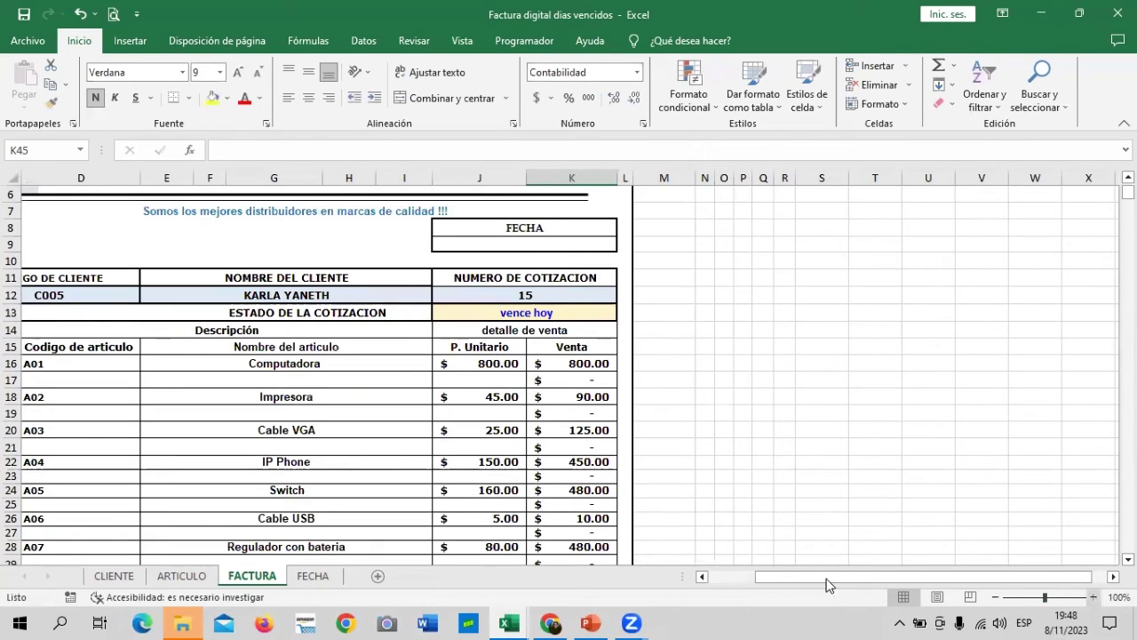
left_click_drag(826, 583, 753, 578)
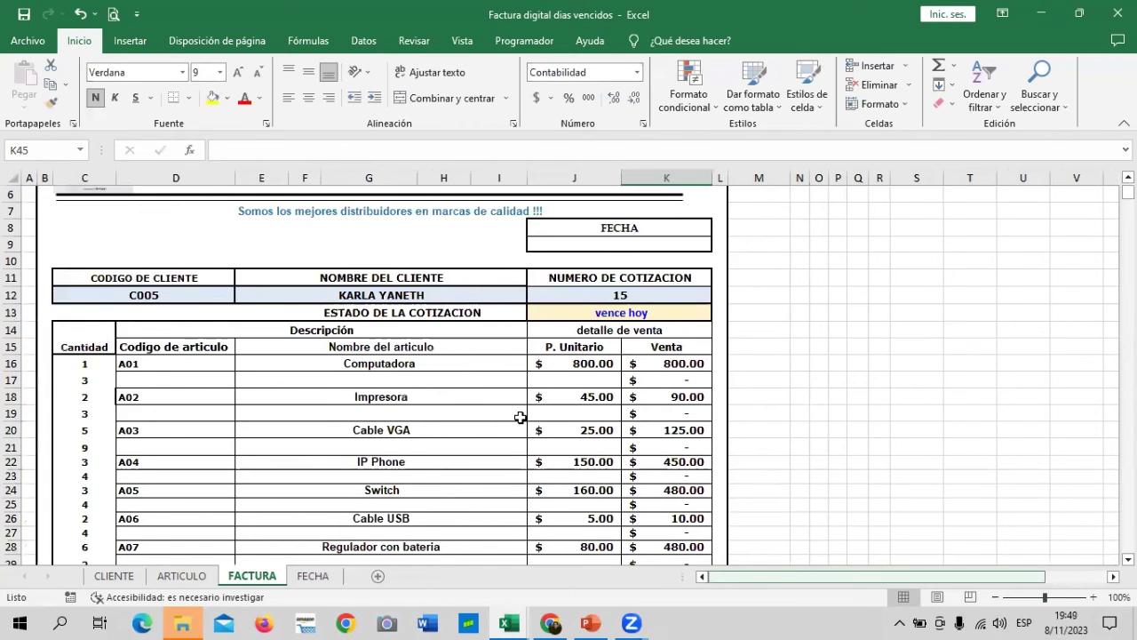
scroll(519, 417, "up", 2)
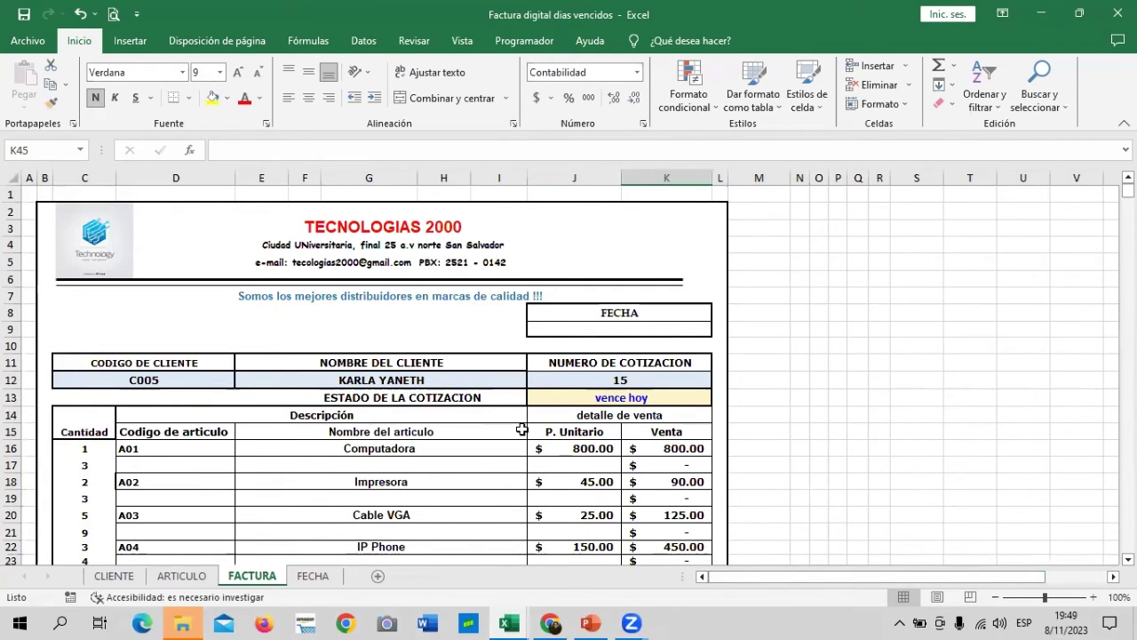
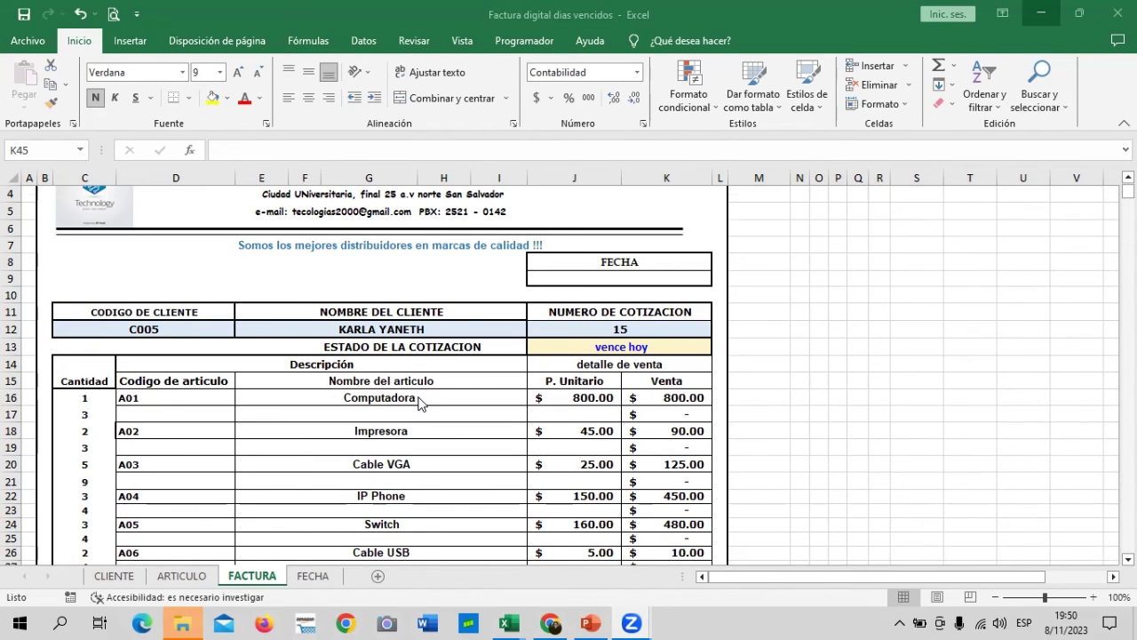
Step: Review the invoice's sale amount, SubTotal, IVA and Total formulas
scroll(419, 402, "down", 3)
scroll(419, 400, "down", 2)
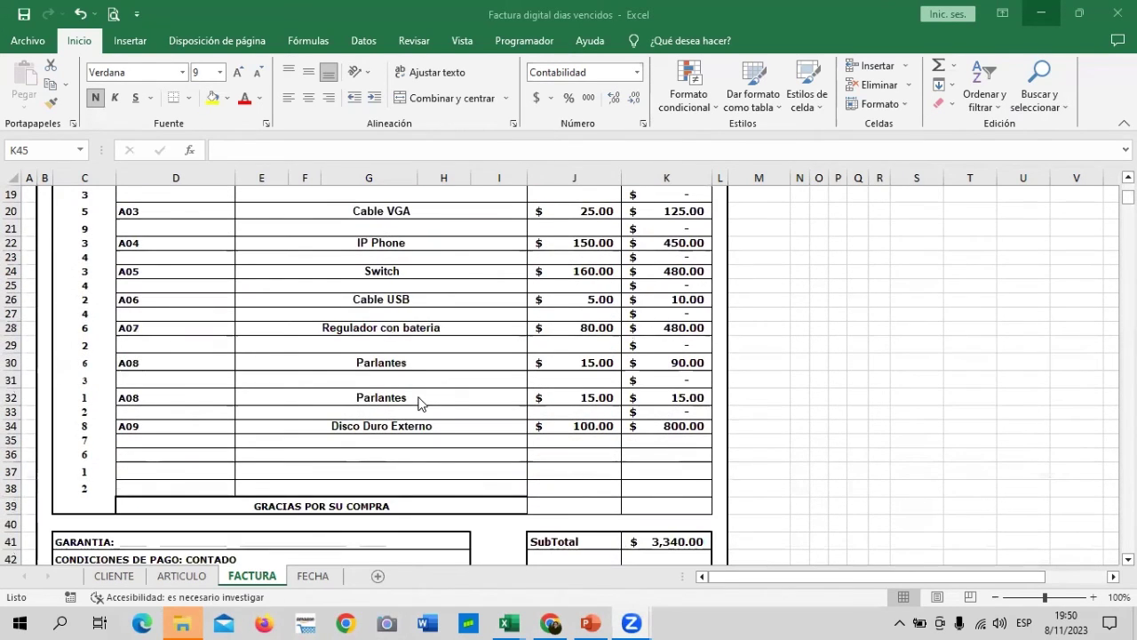
left_click(482, 426)
left_click(553, 425)
left_click(665, 430)
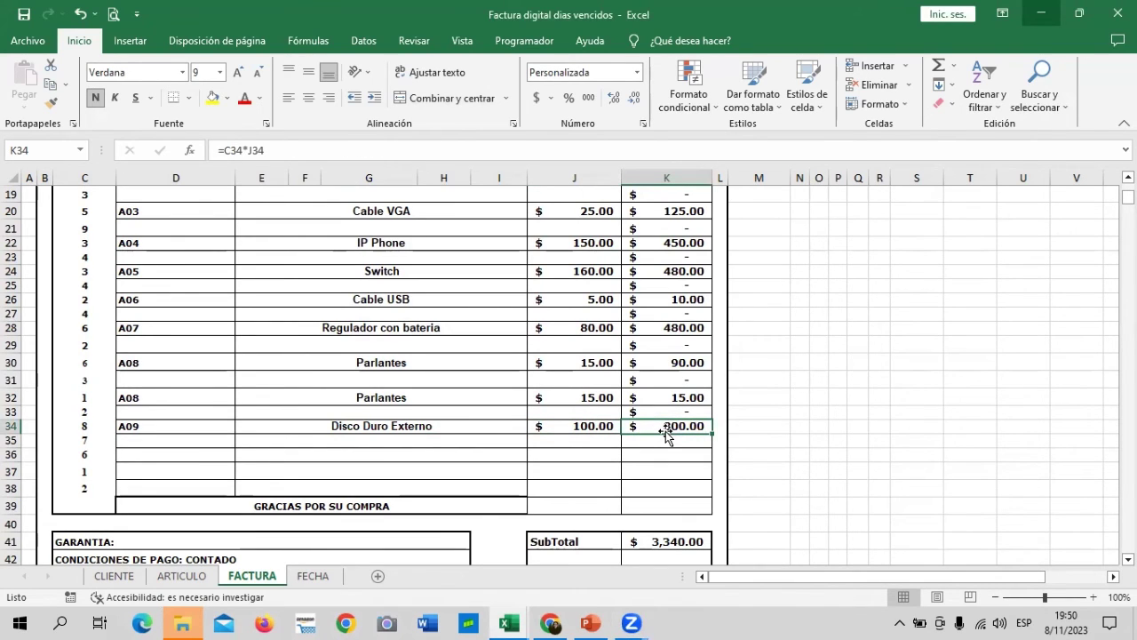
scroll(636, 490, "down", 1)
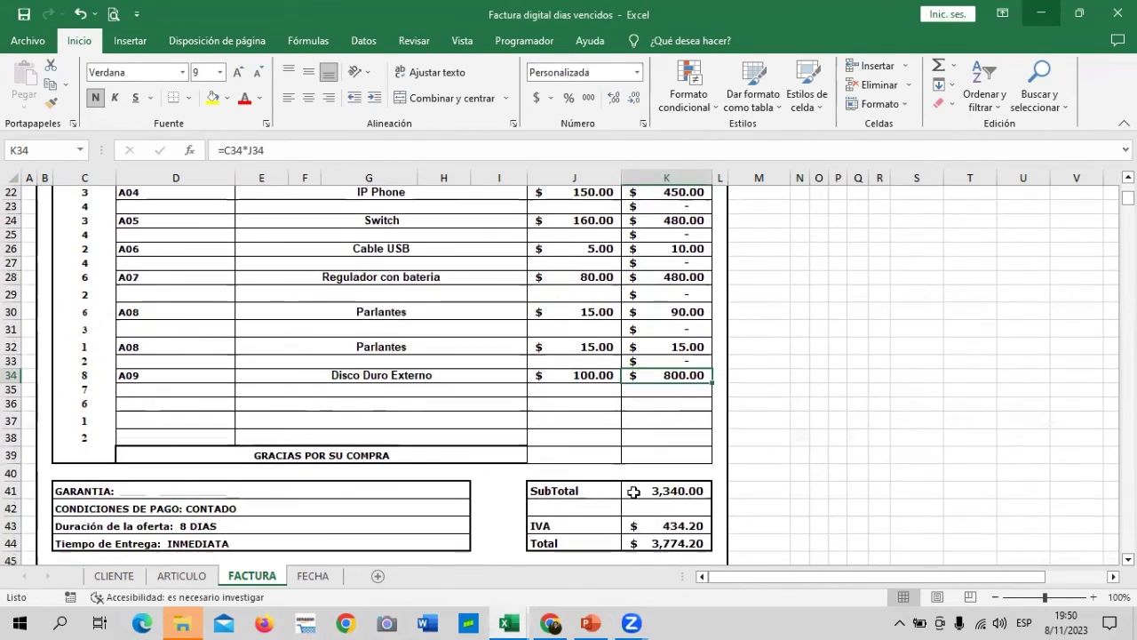
left_click(676, 490)
left_click(685, 546)
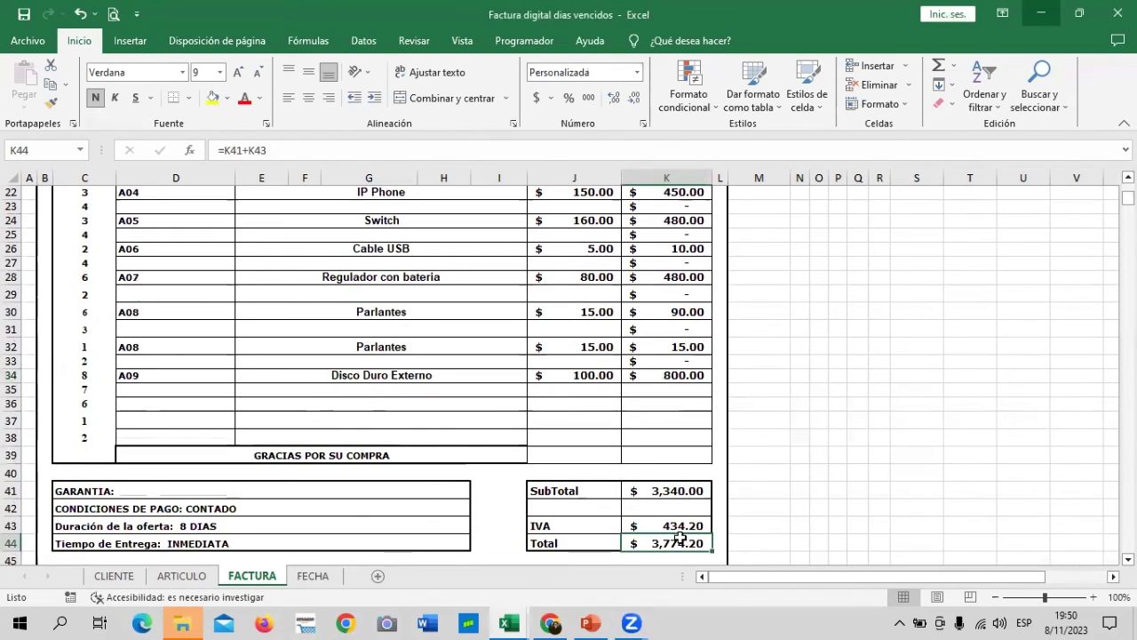
left_click(660, 526)
scroll(660, 526, "up", 1)
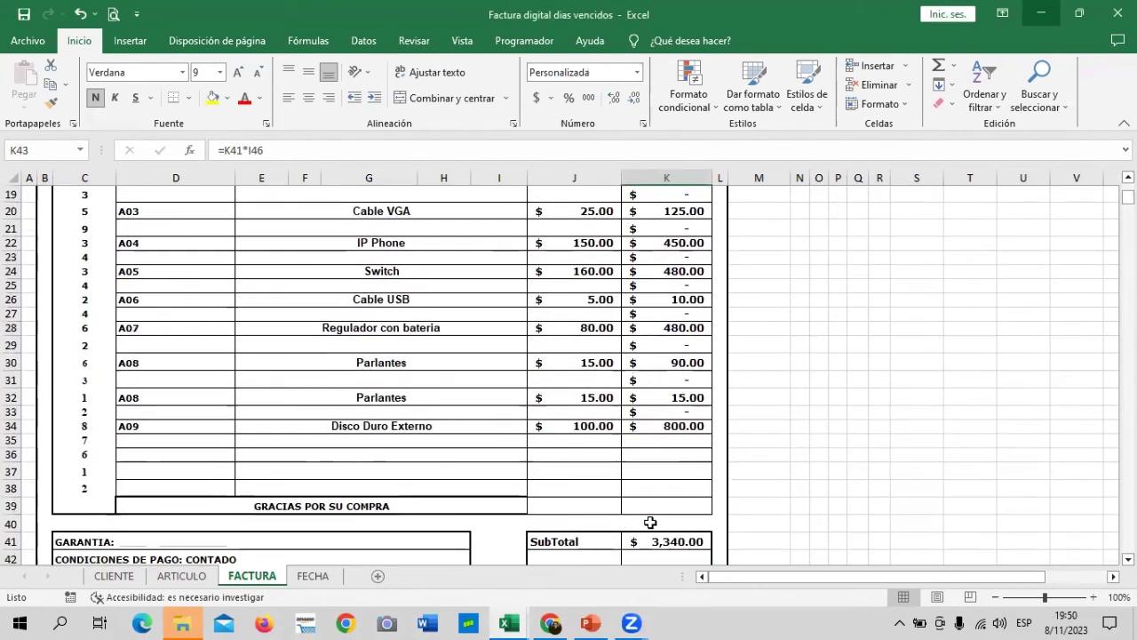
scroll(660, 525, "up", 1)
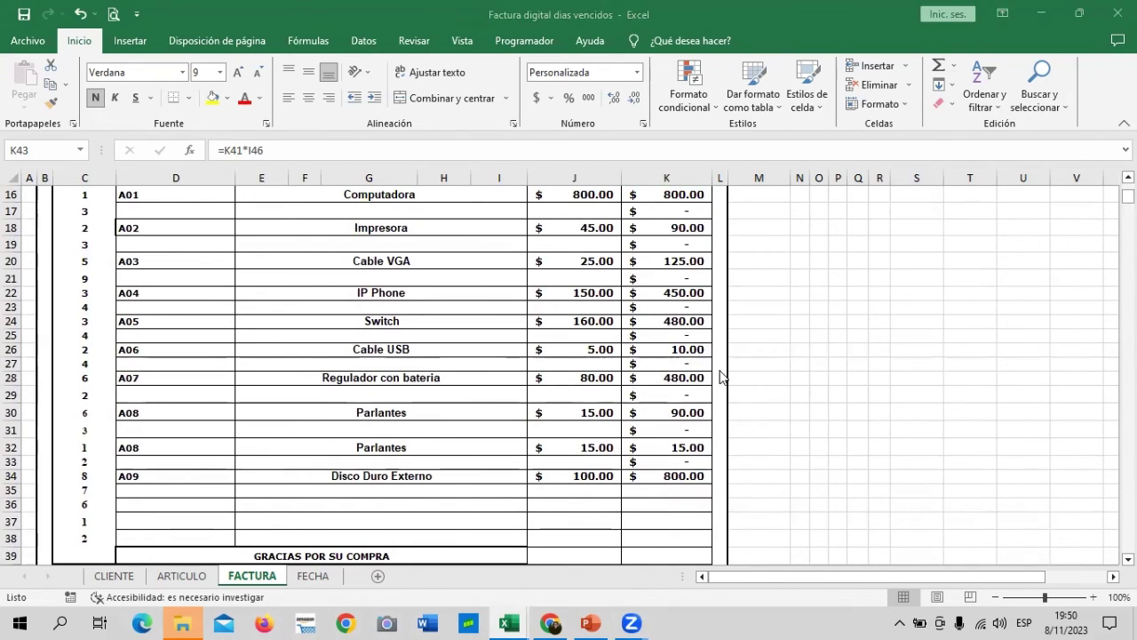
scroll(721, 373, "up", 3)
scroll(722, 372, "up", 1)
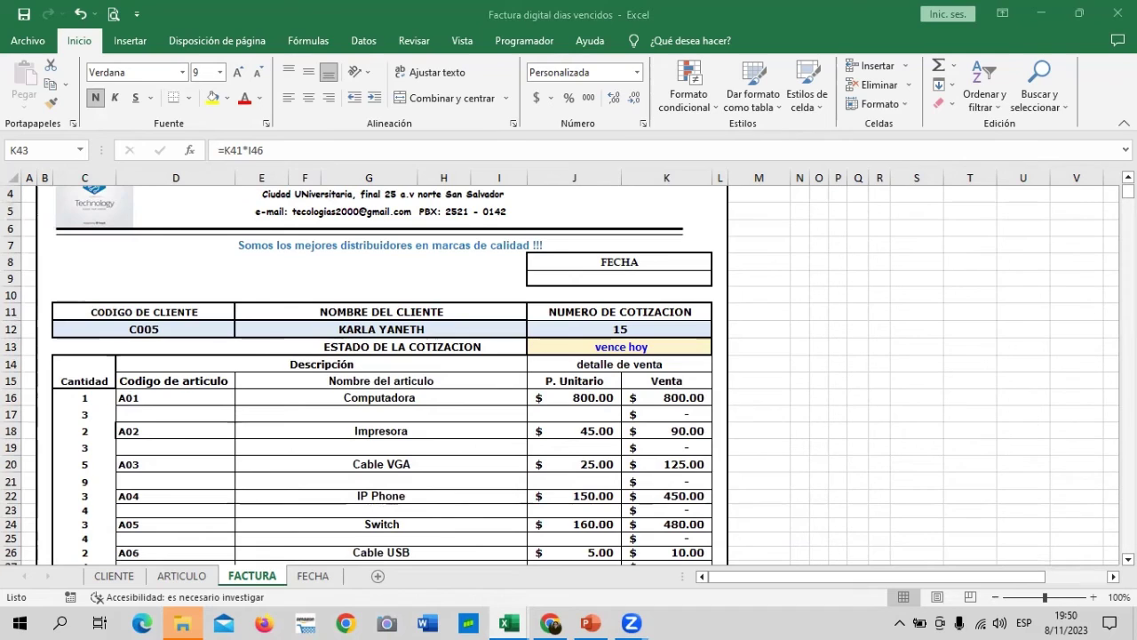
Step: Enter =AHORA() in the FECHA cell J9 so it shows 8-nov.-2023
left_click(646, 279)
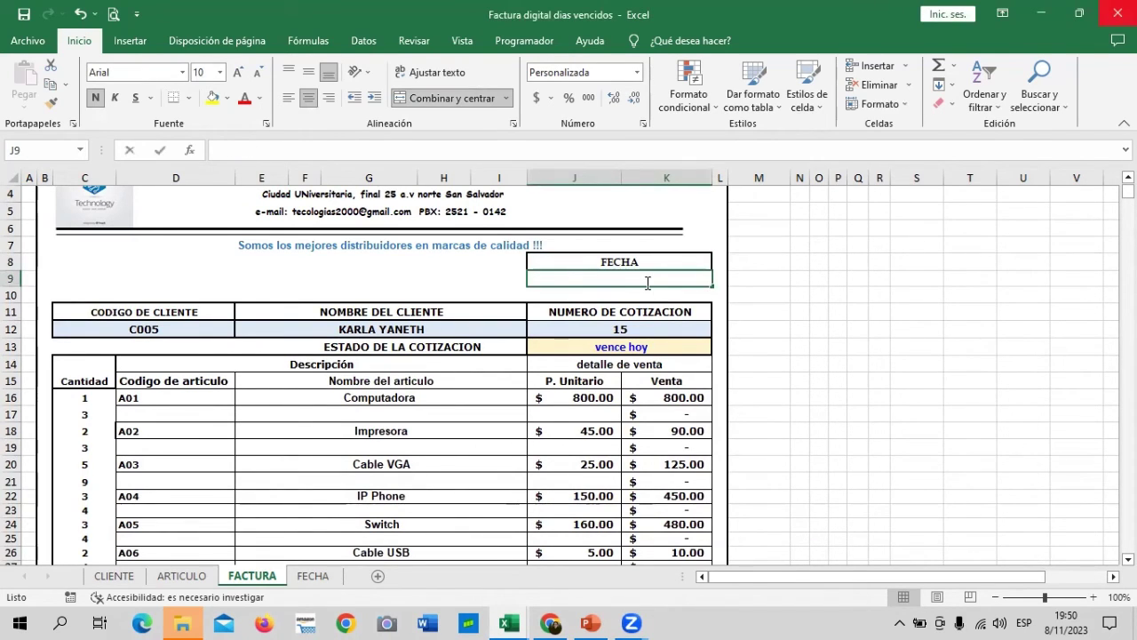
type("=AHO")
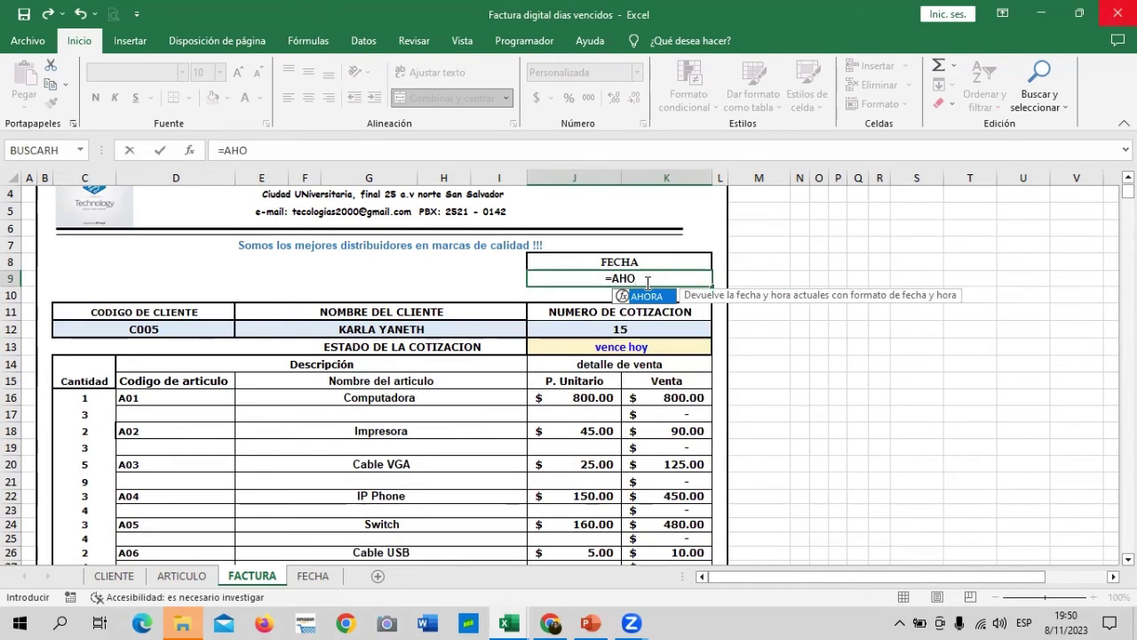
double_click(658, 296)
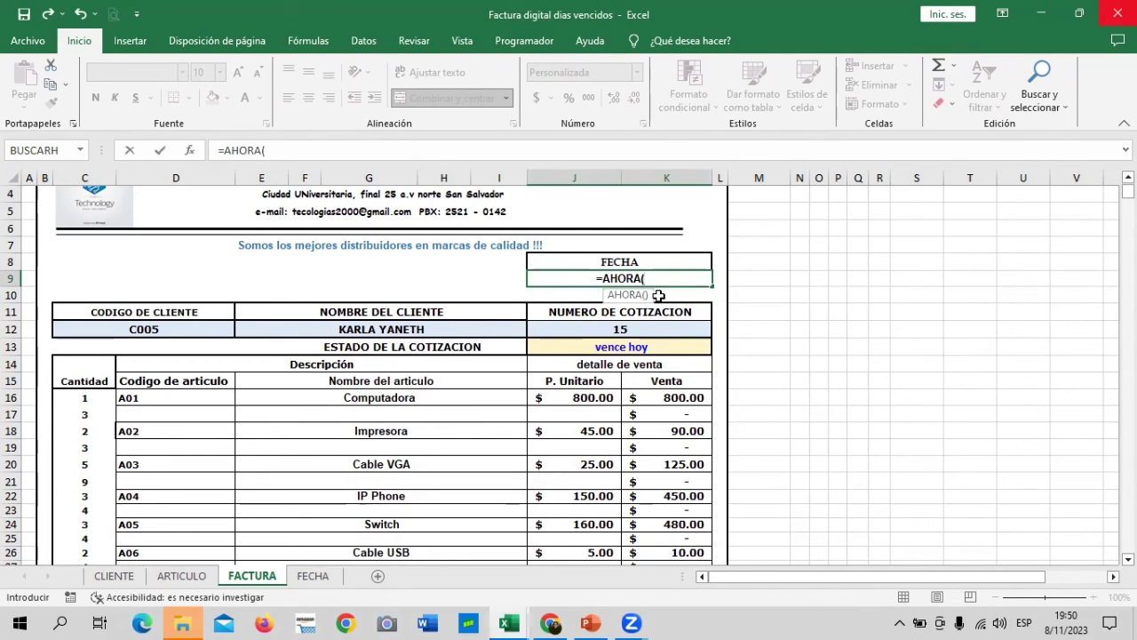
type(")")
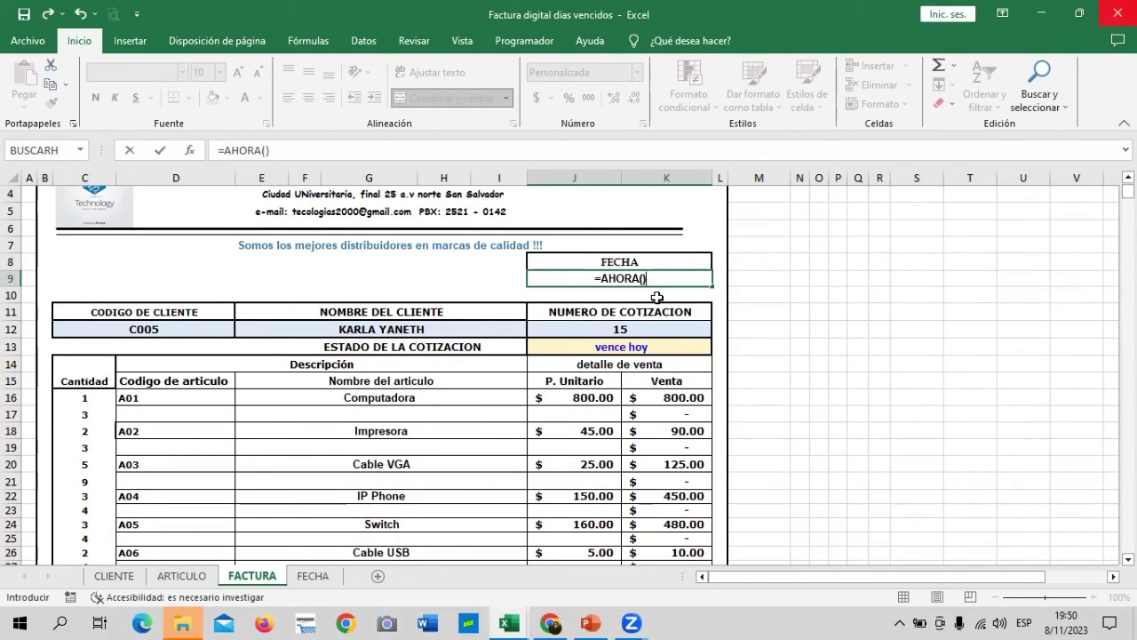
key("Return")
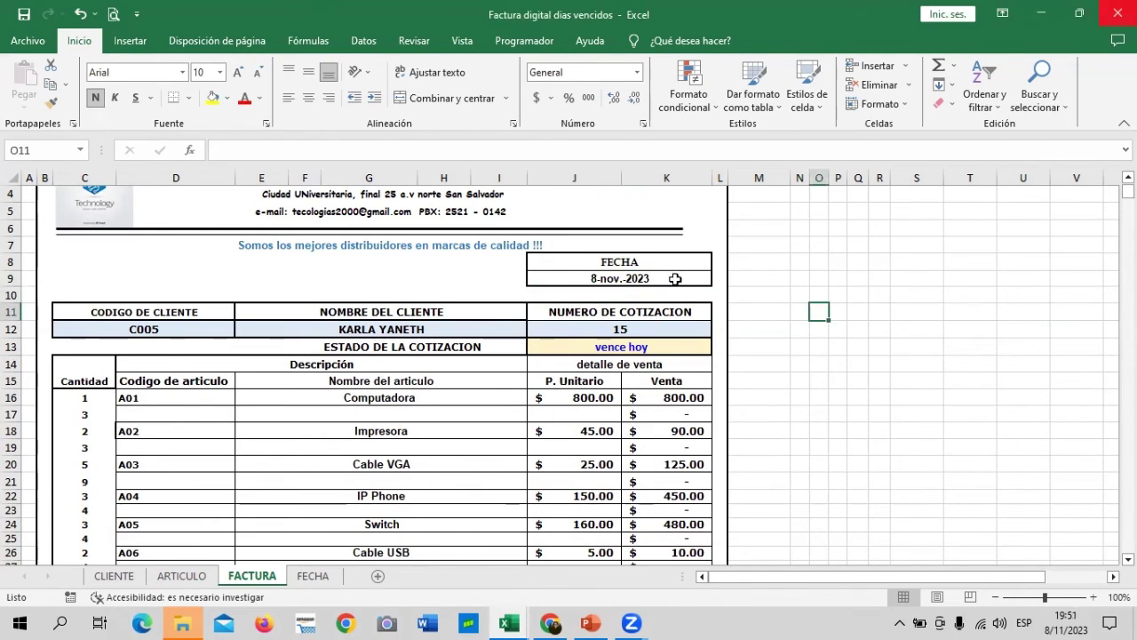
left_click(670, 277)
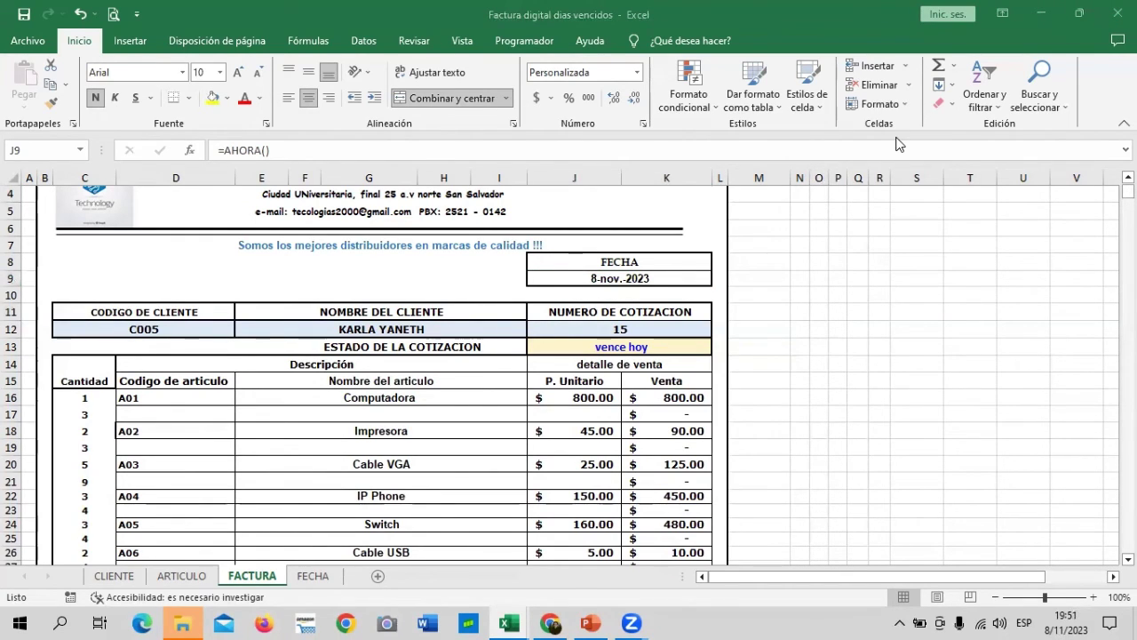
scroll(661, 383, "down", 3)
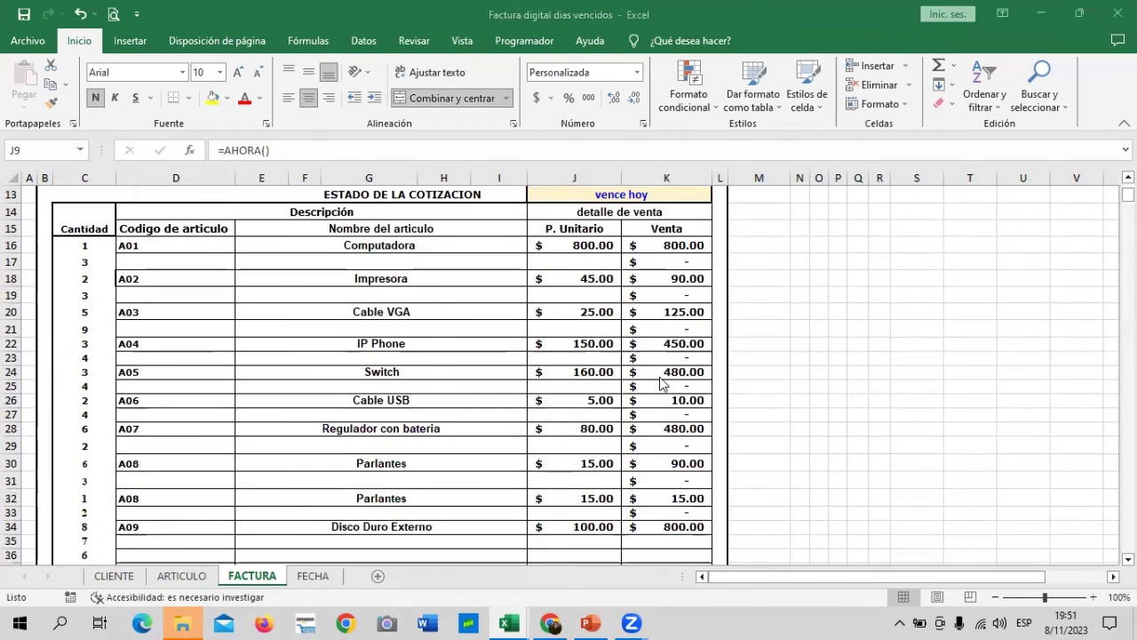
scroll(661, 384, "down", 3)
scroll(661, 387, "down", 1)
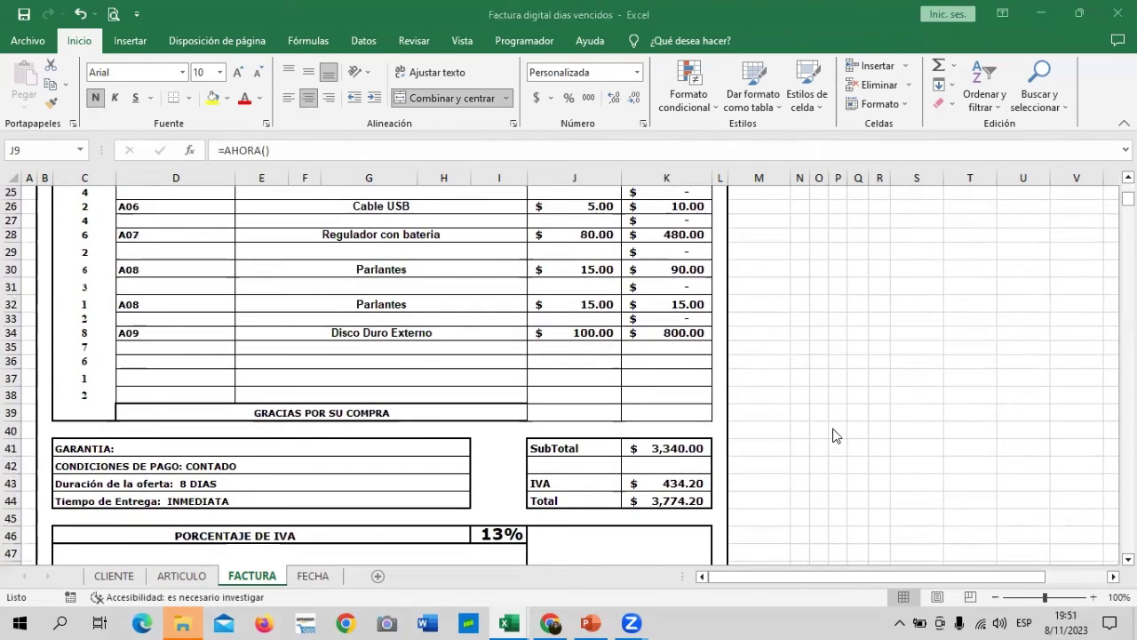
left_click(668, 447)
left_click(598, 150)
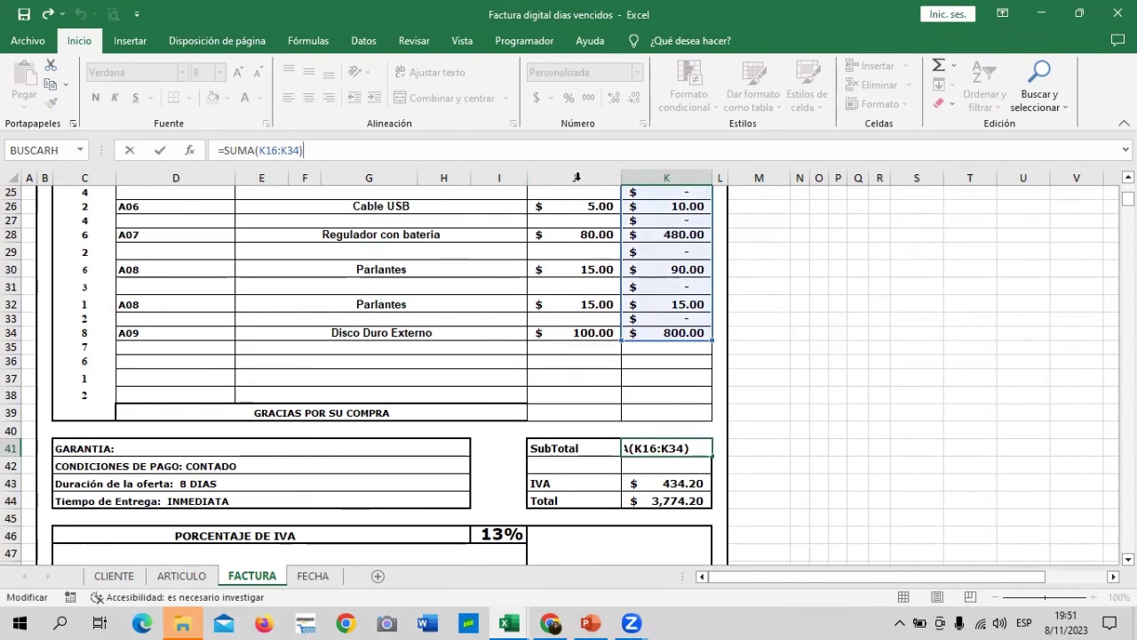
scroll(619, 369, "up", 2)
scroll(619, 369, "up", 3)
scroll(620, 369, "down", 3)
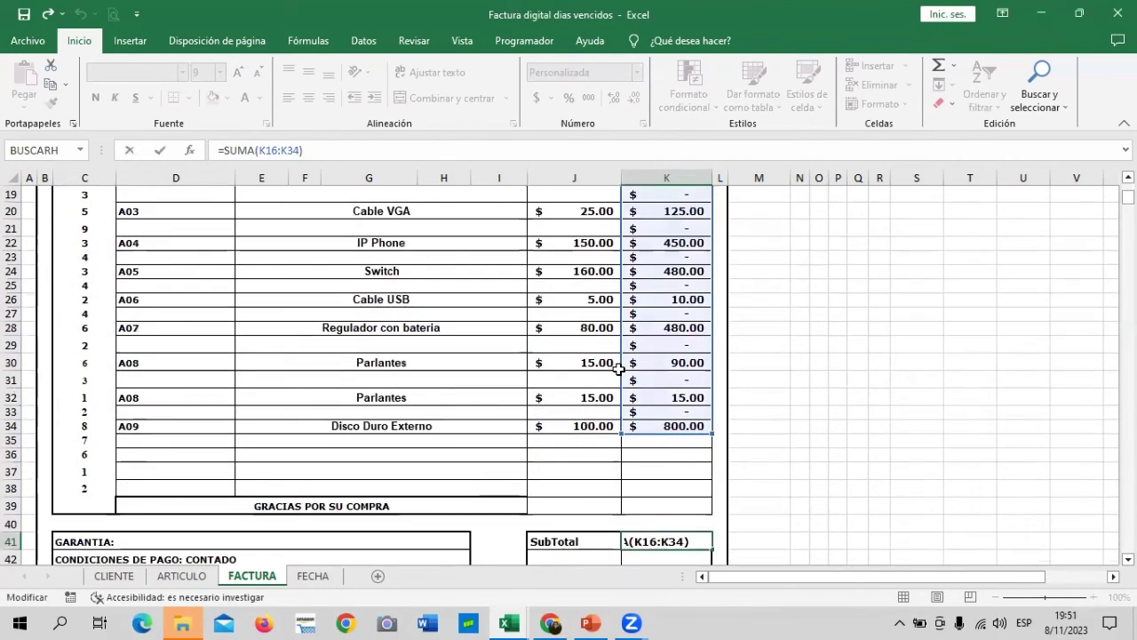
scroll(620, 368, "down", 2)
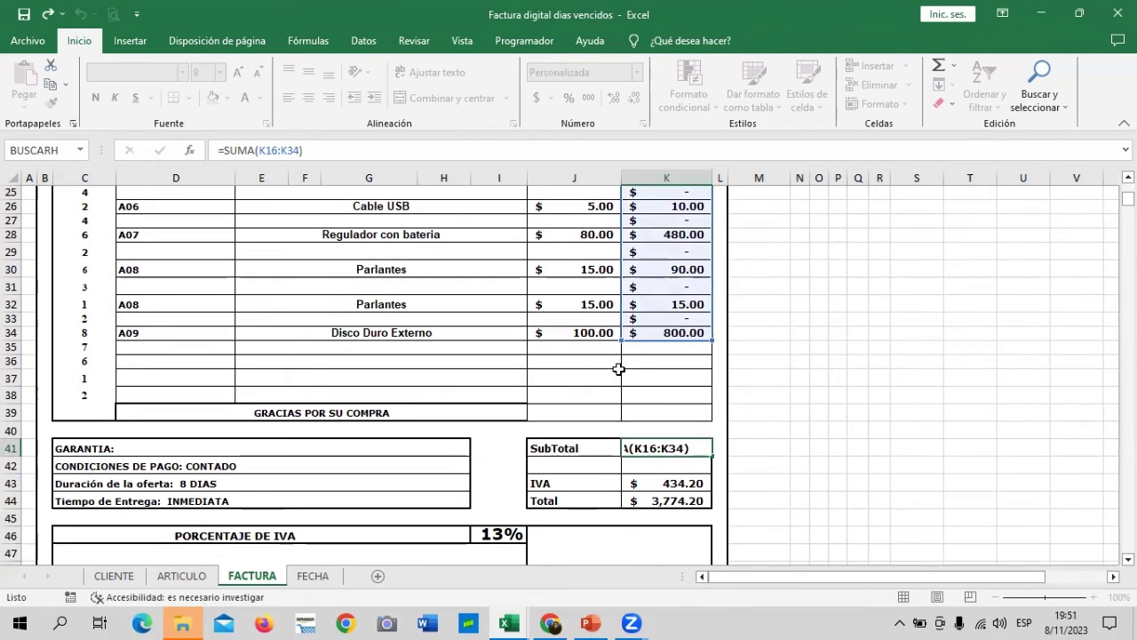
key("Return")
left_click(697, 485)
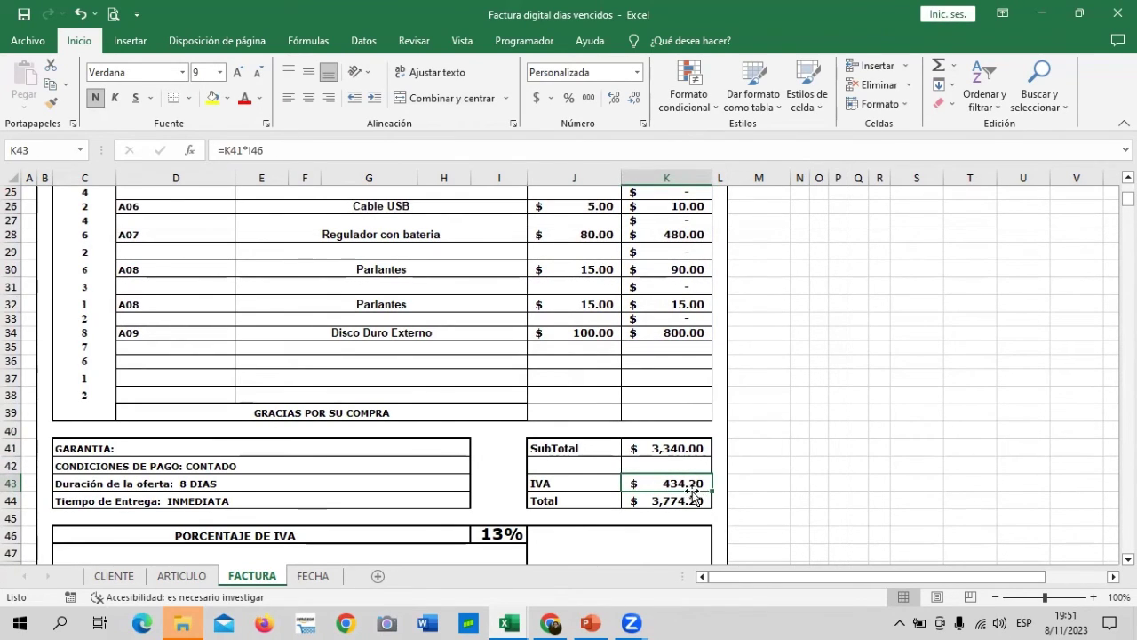
left_click(685, 447)
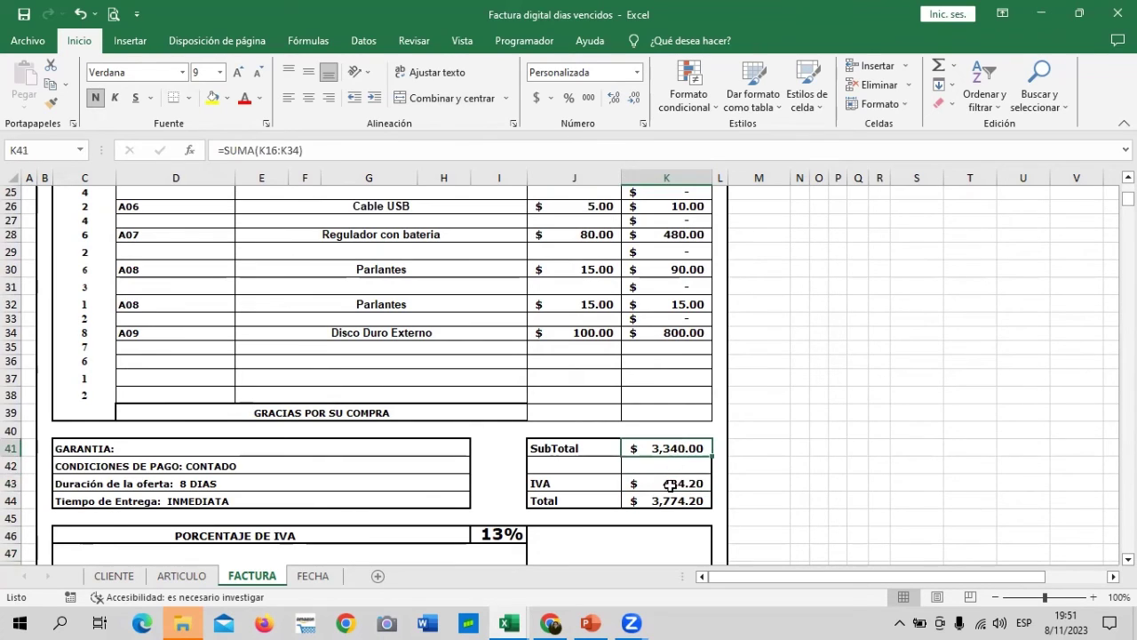
left_click(671, 485)
left_click(519, 150)
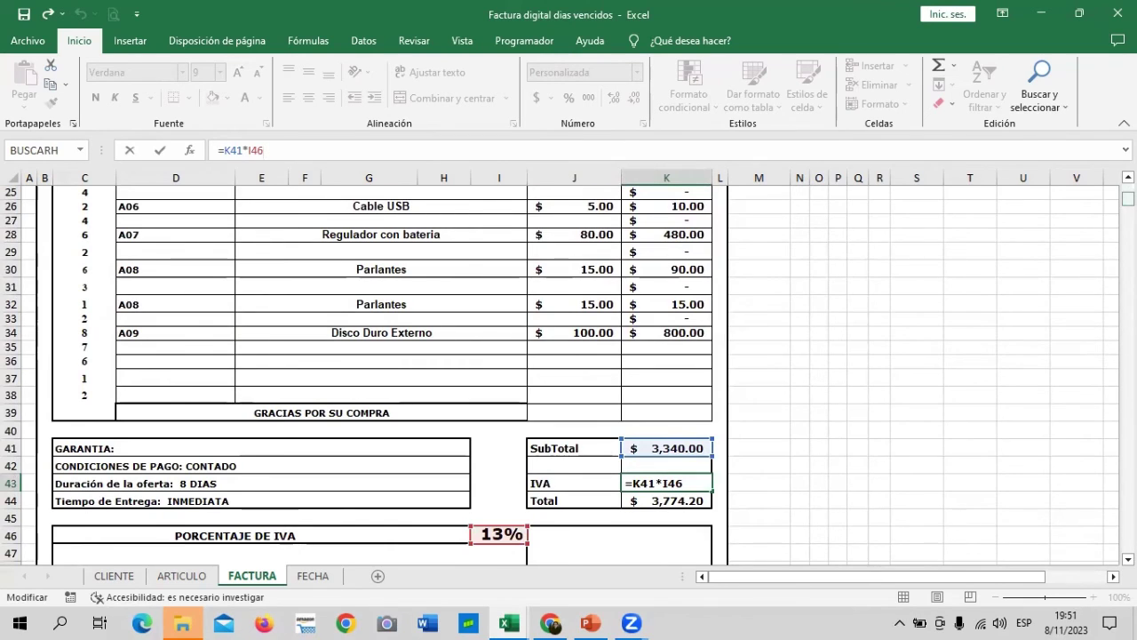
scroll(888, 356, "down", 4)
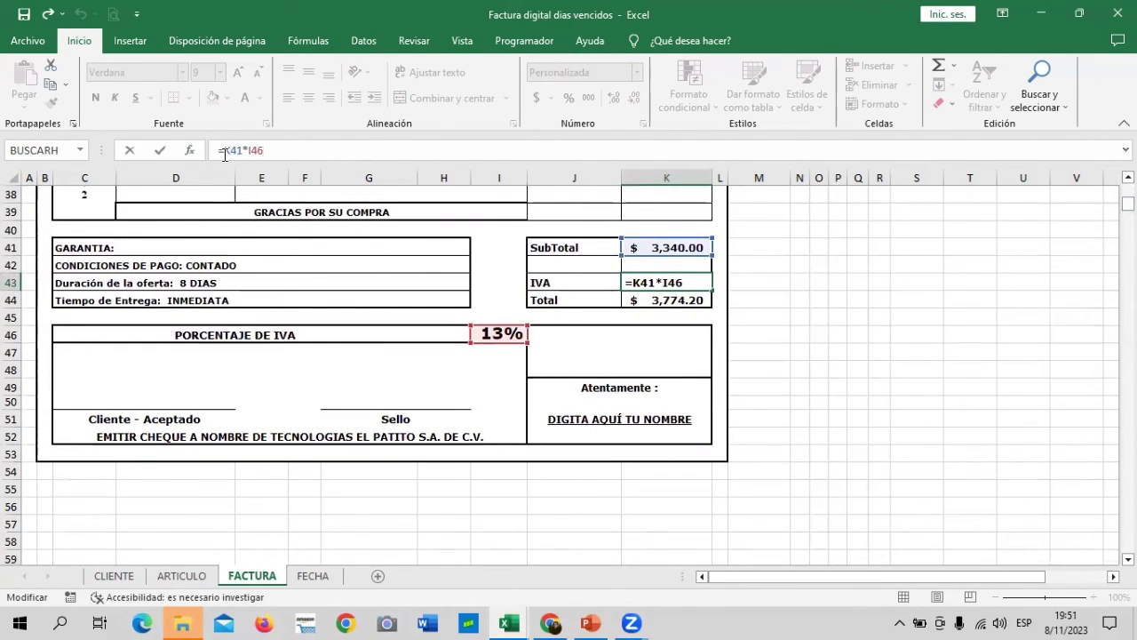
key("Return")
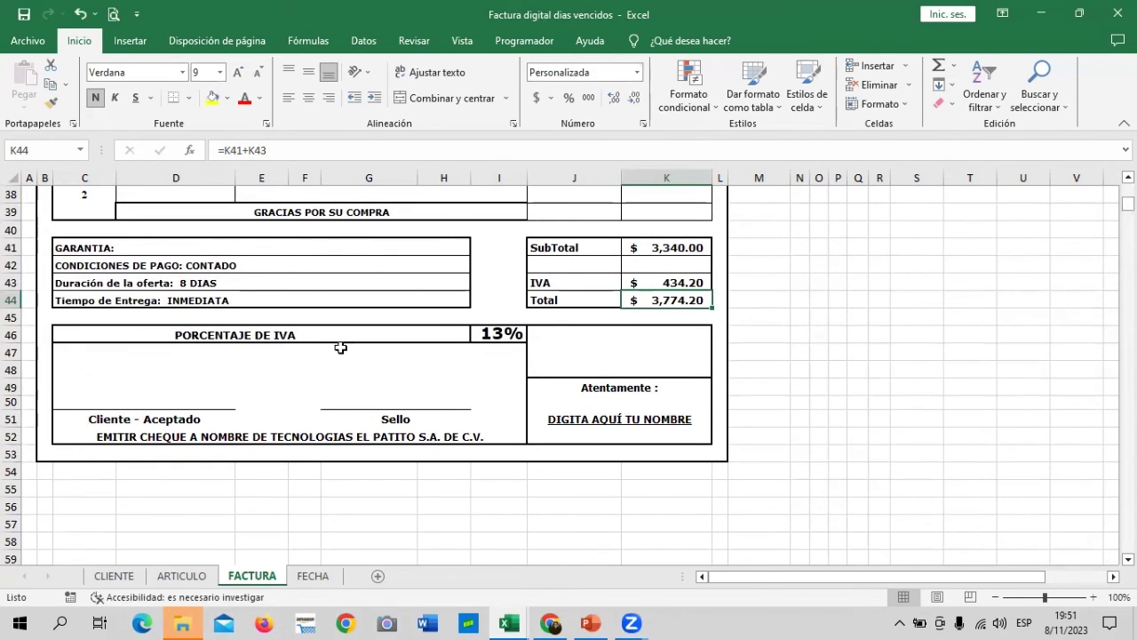
left_click(494, 331)
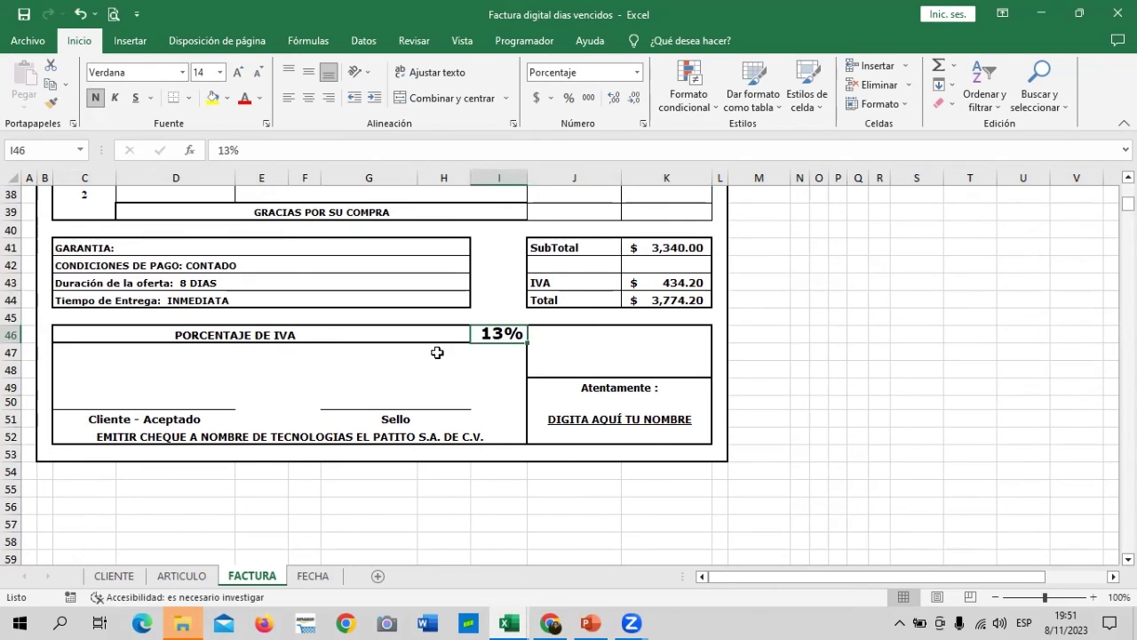
left_click(648, 298)
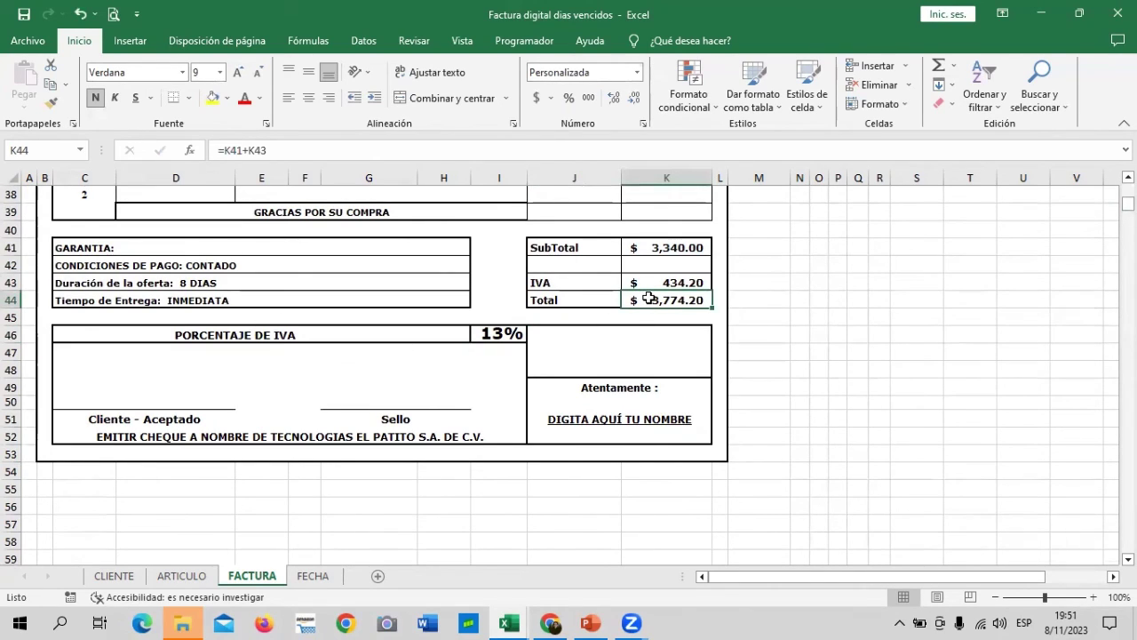
left_click(619, 145)
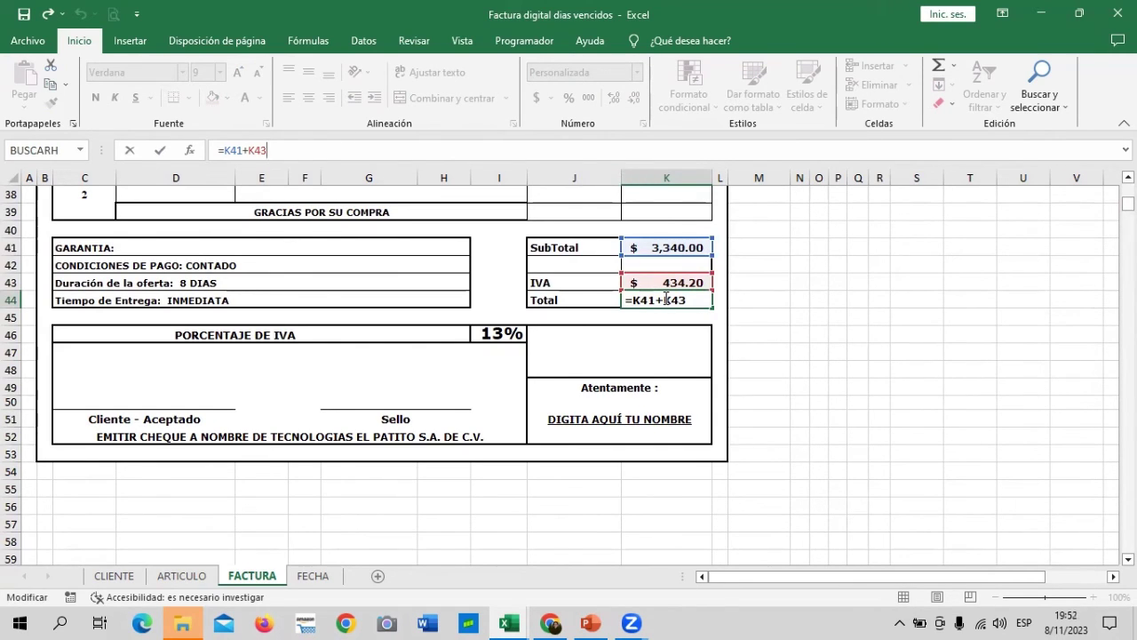
key("Return")
scroll(774, 358, "up", 1)
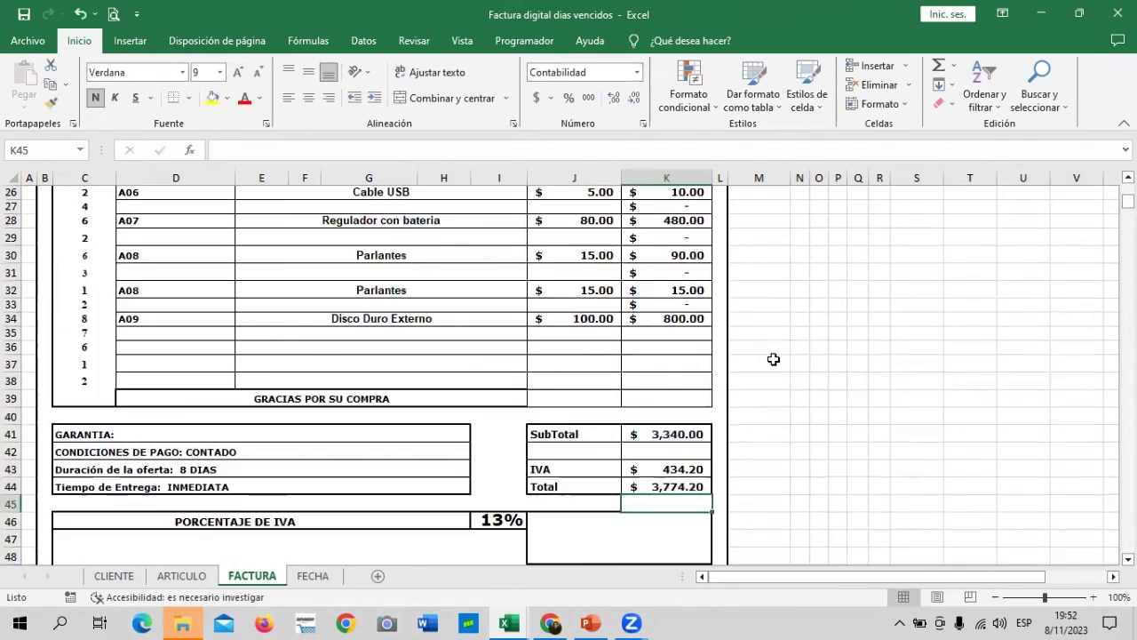
scroll(774, 358, "up", 6)
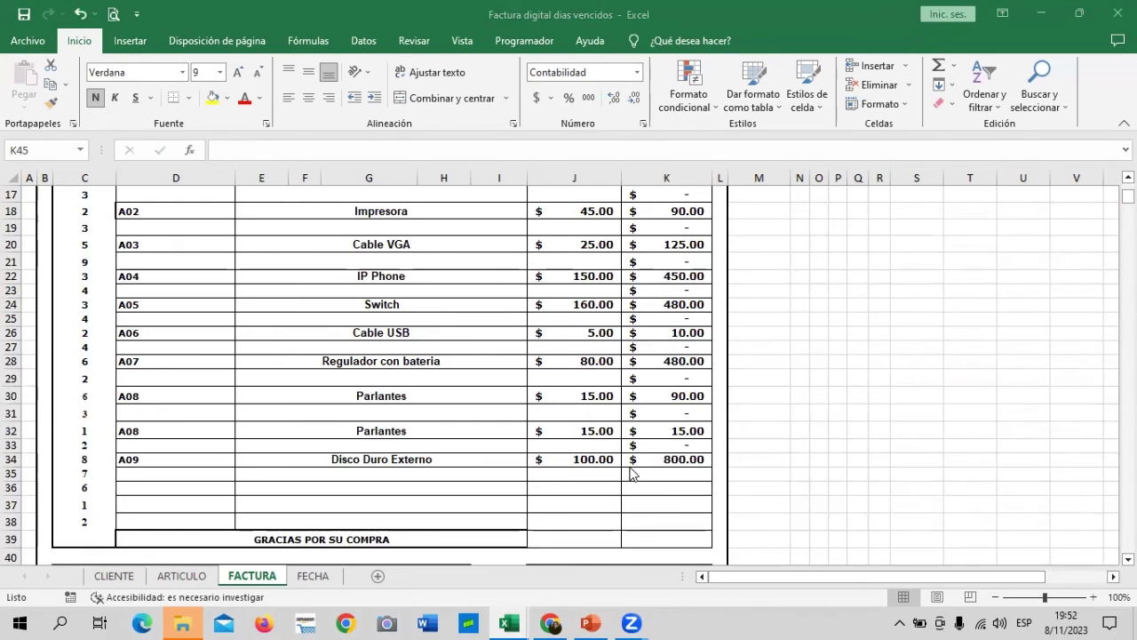
scroll(662, 461, "up", 2)
scroll(662, 461, "up", 3)
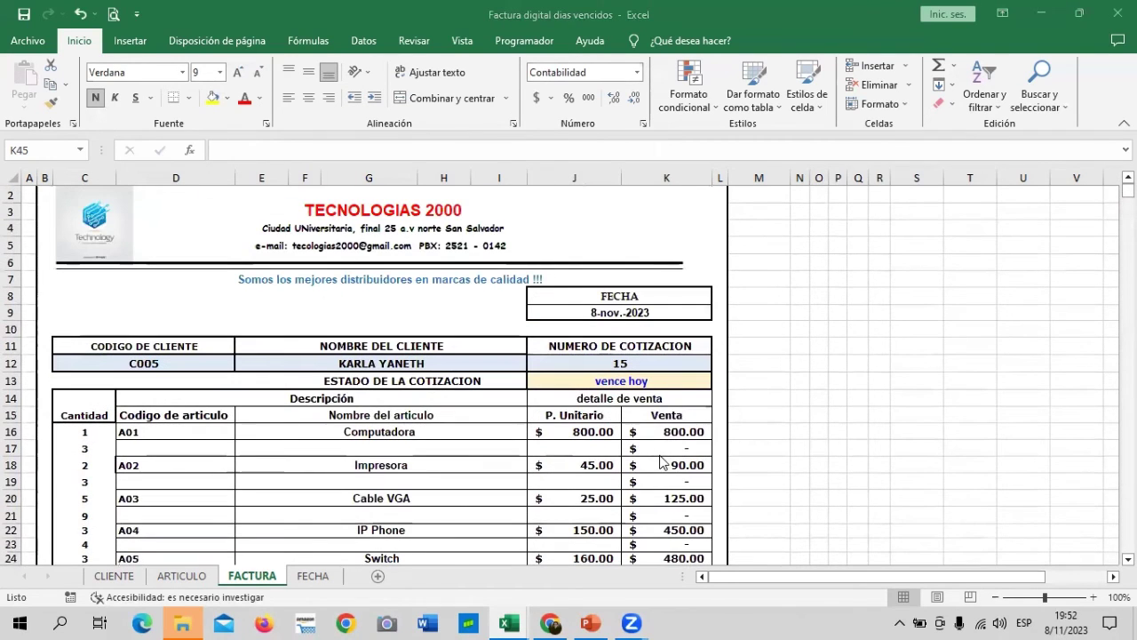
left_click(645, 380)
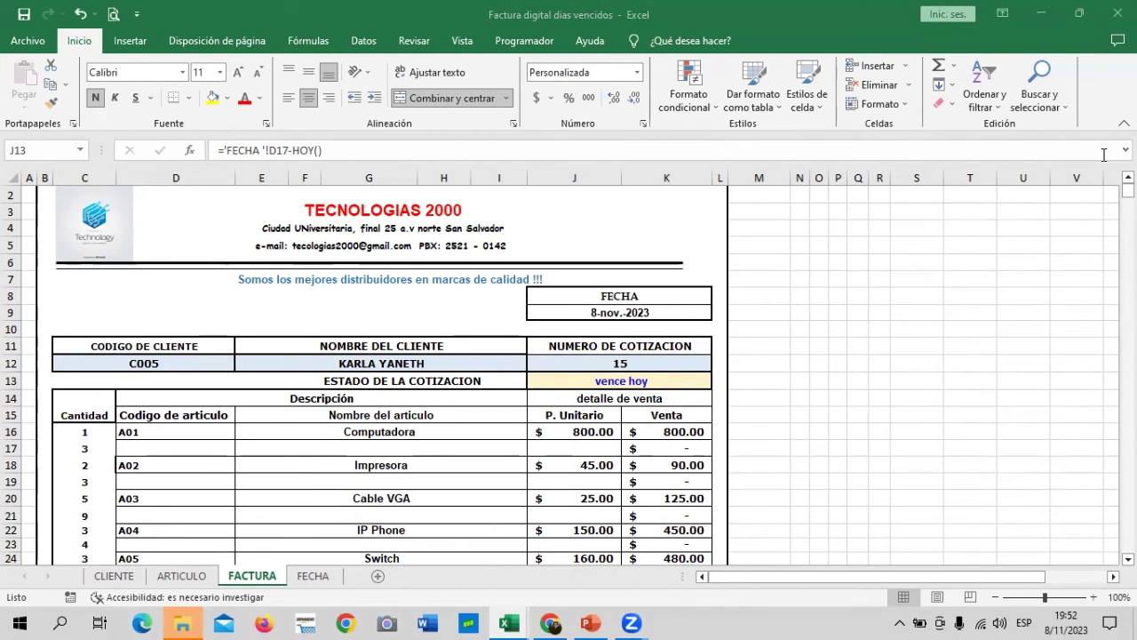
left_click(611, 312)
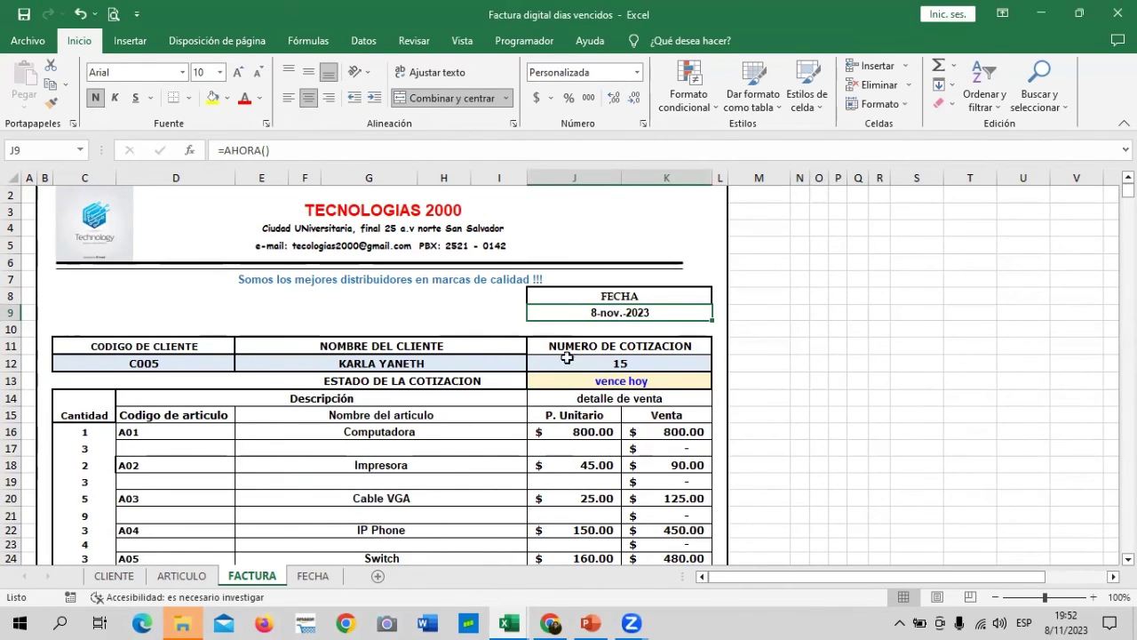
left_click(668, 380)
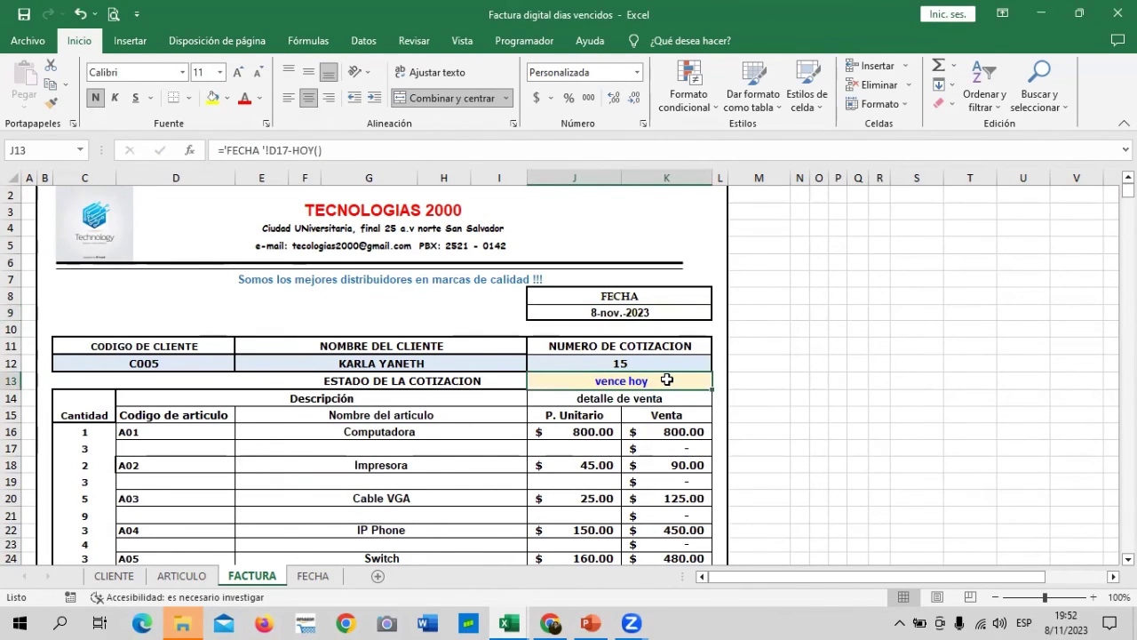
scroll(667, 379, "down", 1)
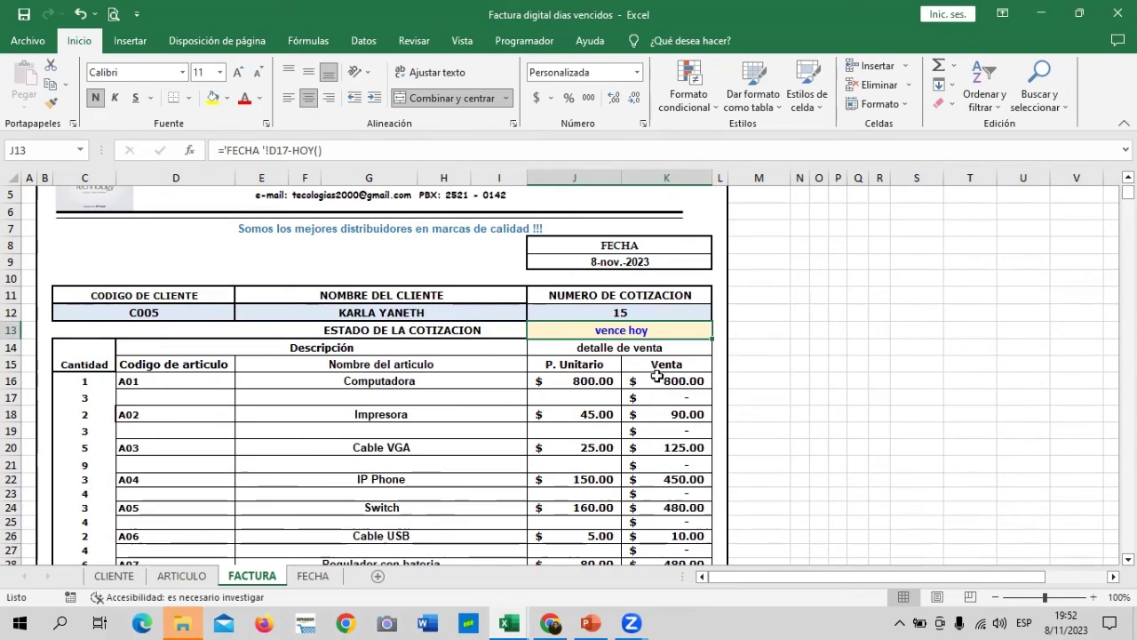
Step: Clear the old quotation dates in D3:D17 on the FECHA sheet
left_click(312, 575)
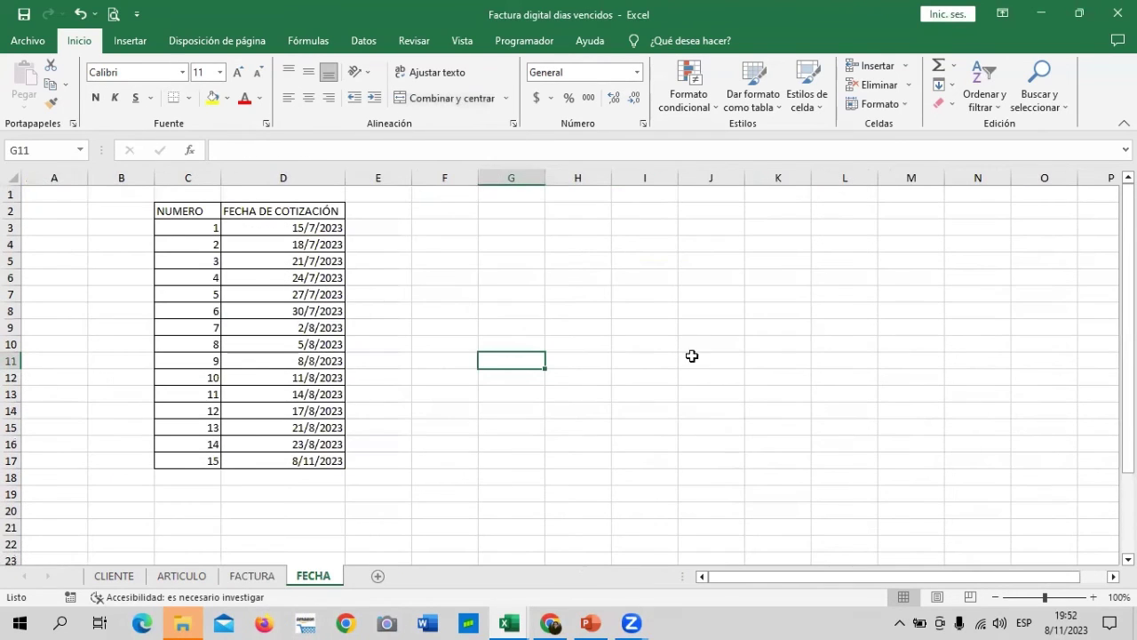
left_click_drag(691, 356, 704, 347)
left_click_drag(315, 228, 299, 464)
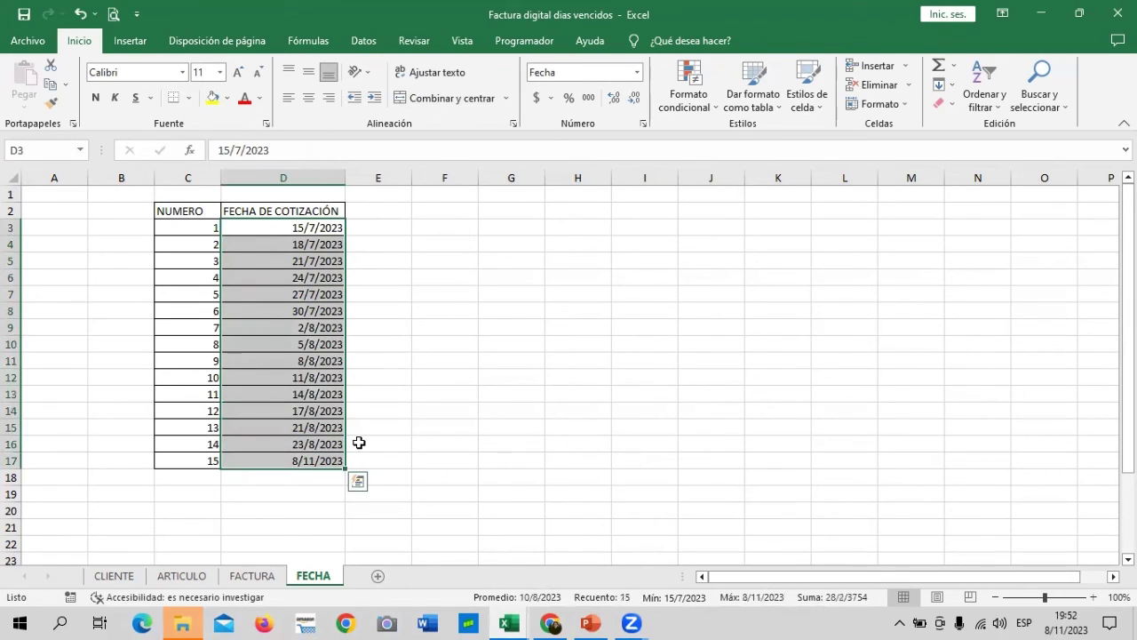
key("Delete")
left_click(710, 264)
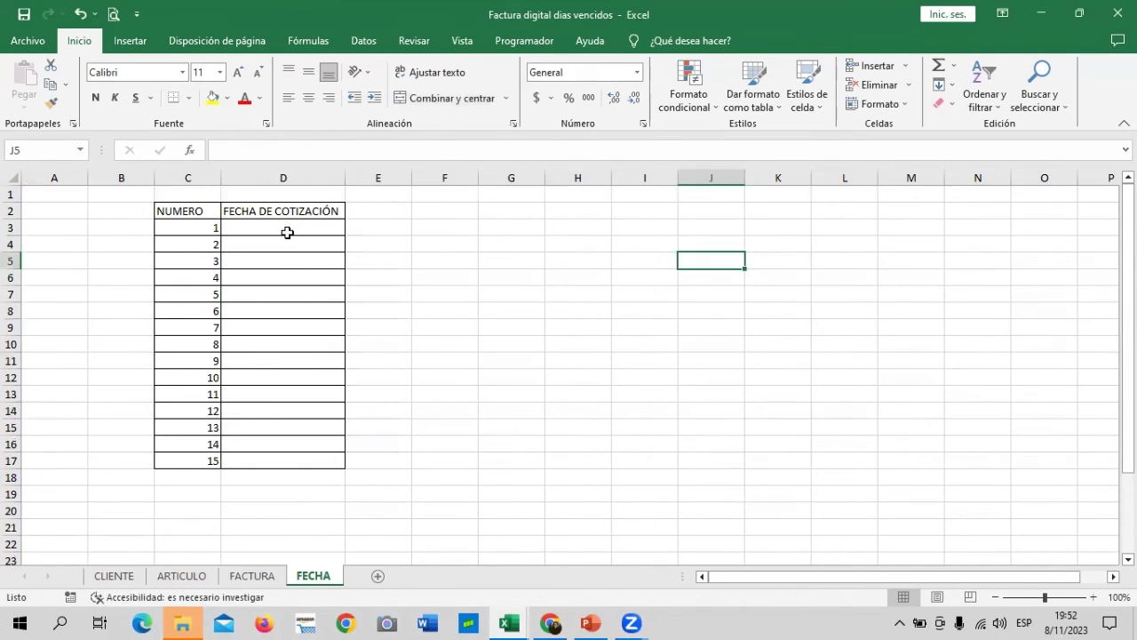
Step: Enter 15/7/2023 as the first quotation date in D3
left_click(287, 226)
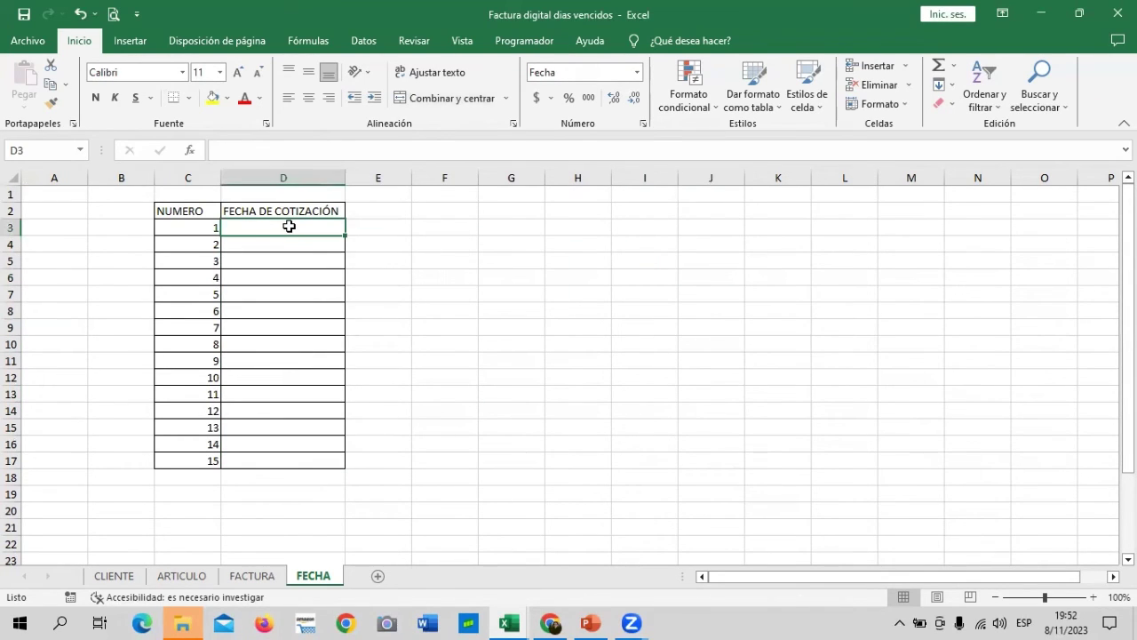
type("15/7")
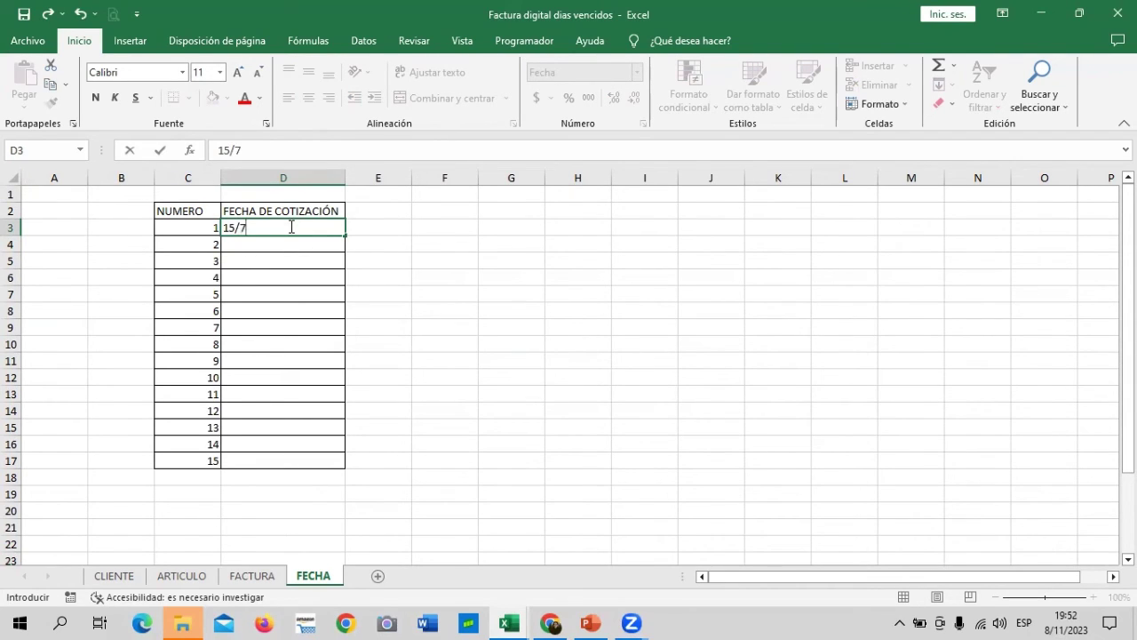
type("/2023")
key("Return")
left_click(444, 228)
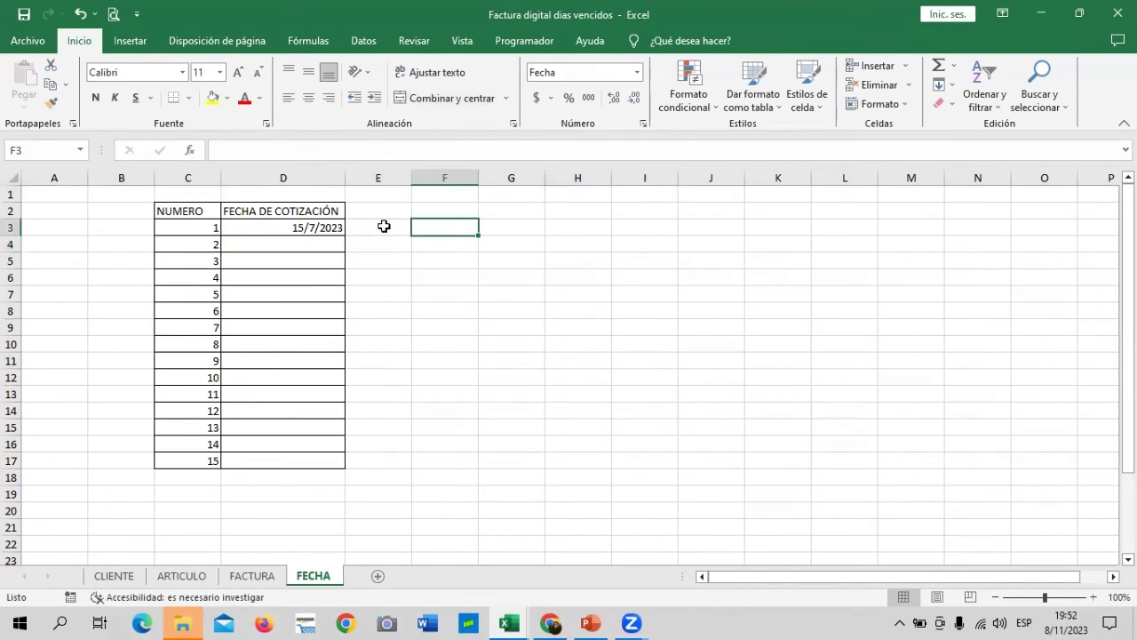
left_click(338, 226)
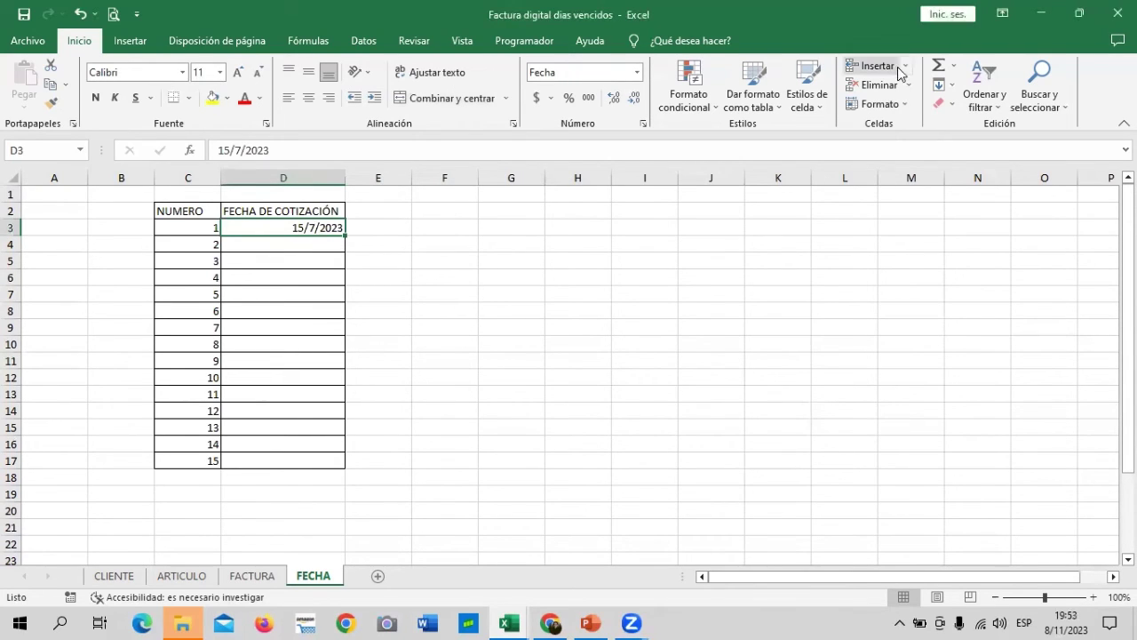
Step: Fill a column date series from D3 in 5-day steps up to 20/11/23
left_click(946, 86)
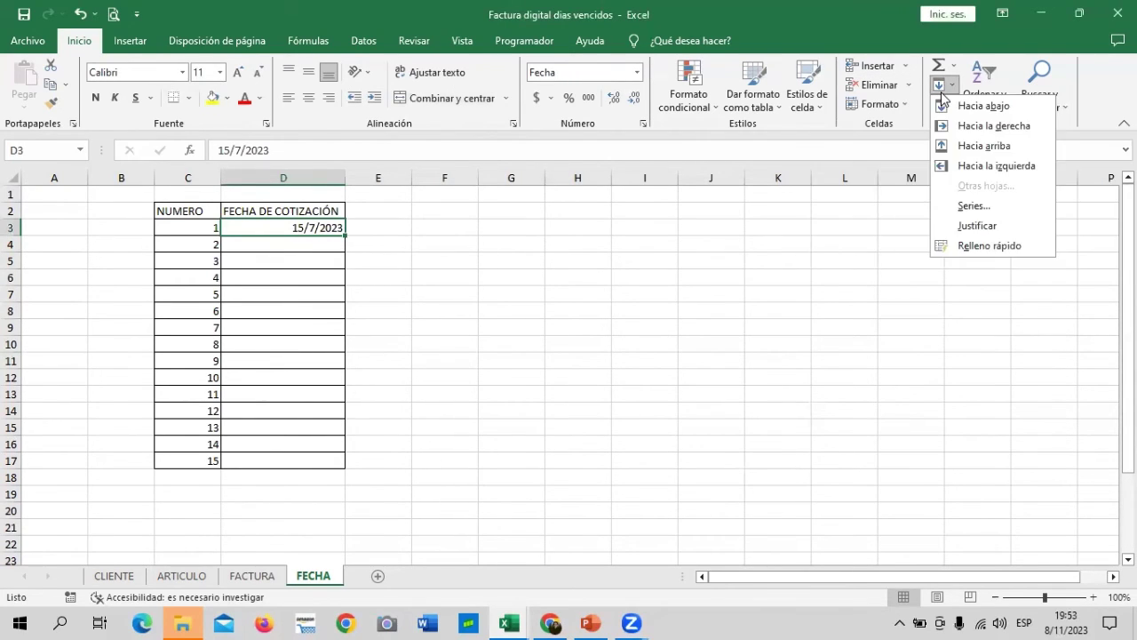
left_click(994, 204)
left_click_drag(791, 123, 673, 129)
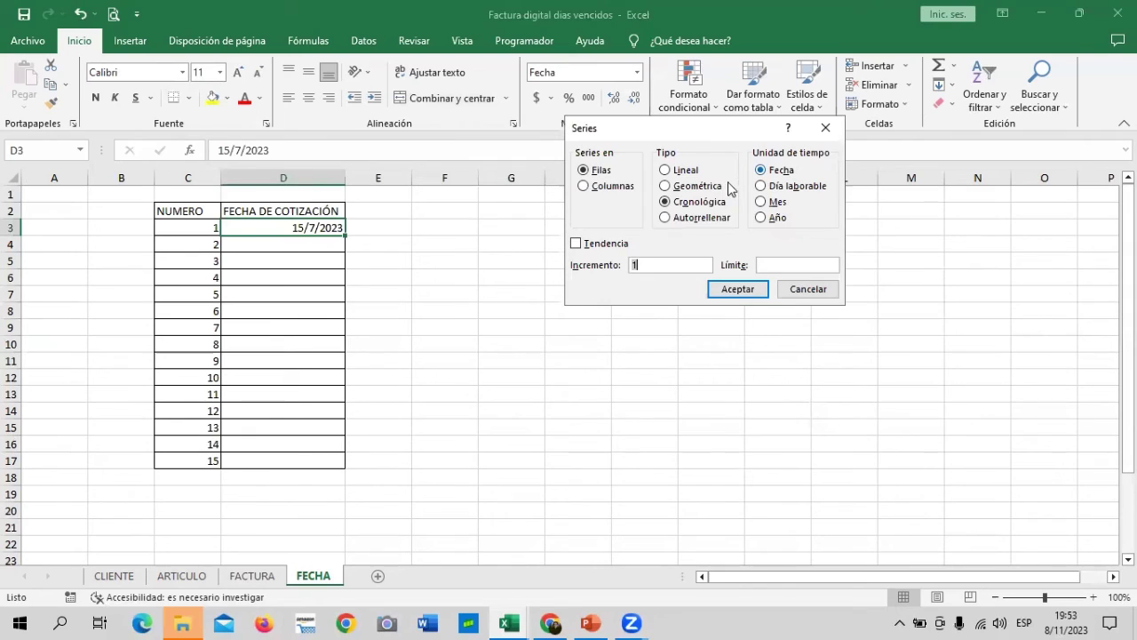
left_click(583, 186)
left_click(666, 262)
left_click(791, 265)
type("20/11/23")
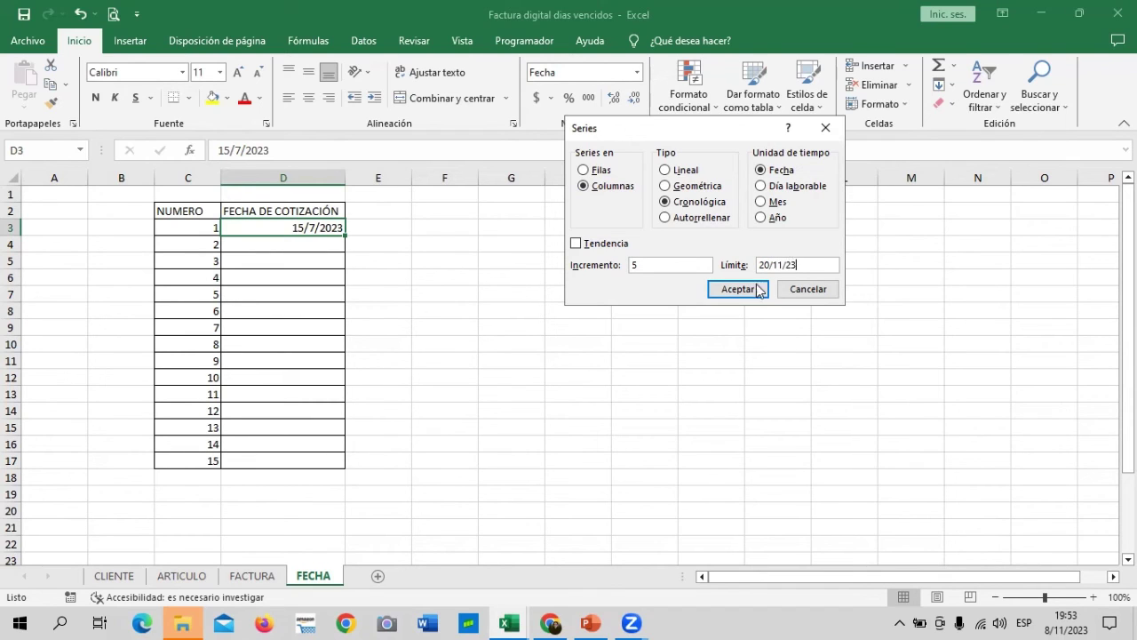
left_click(738, 289)
Step: Extend the quotation numbers from C17 down to row 28 as a series ending at 26
scroll(525, 421, "down", 1)
scroll(519, 418, "down", 2)
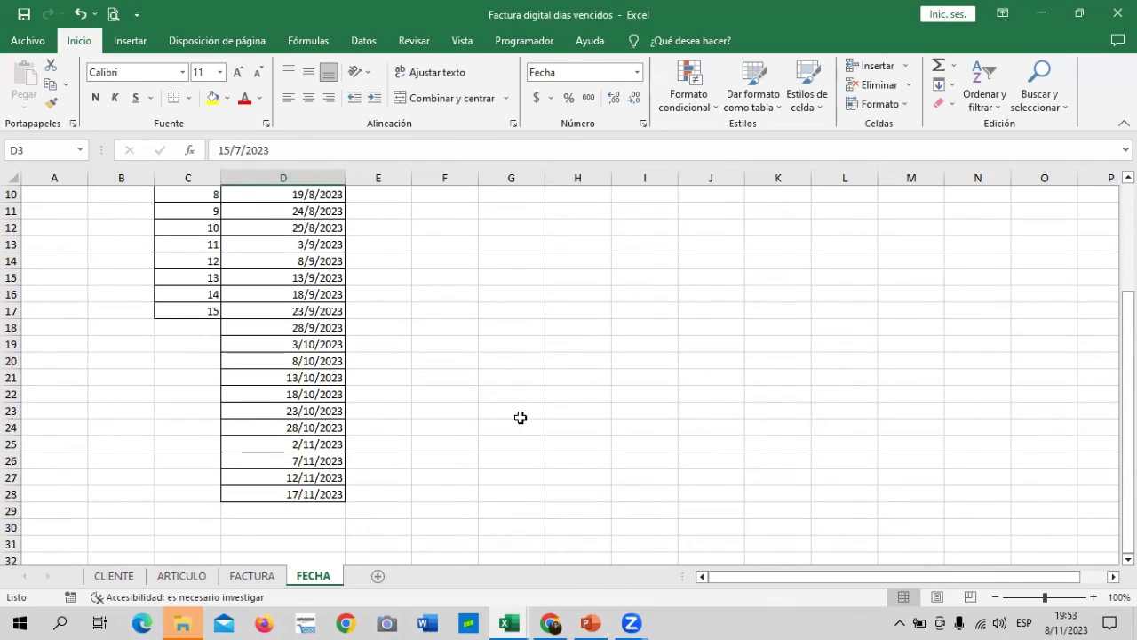
left_click(205, 311)
left_click_drag(221, 319, 222, 500)
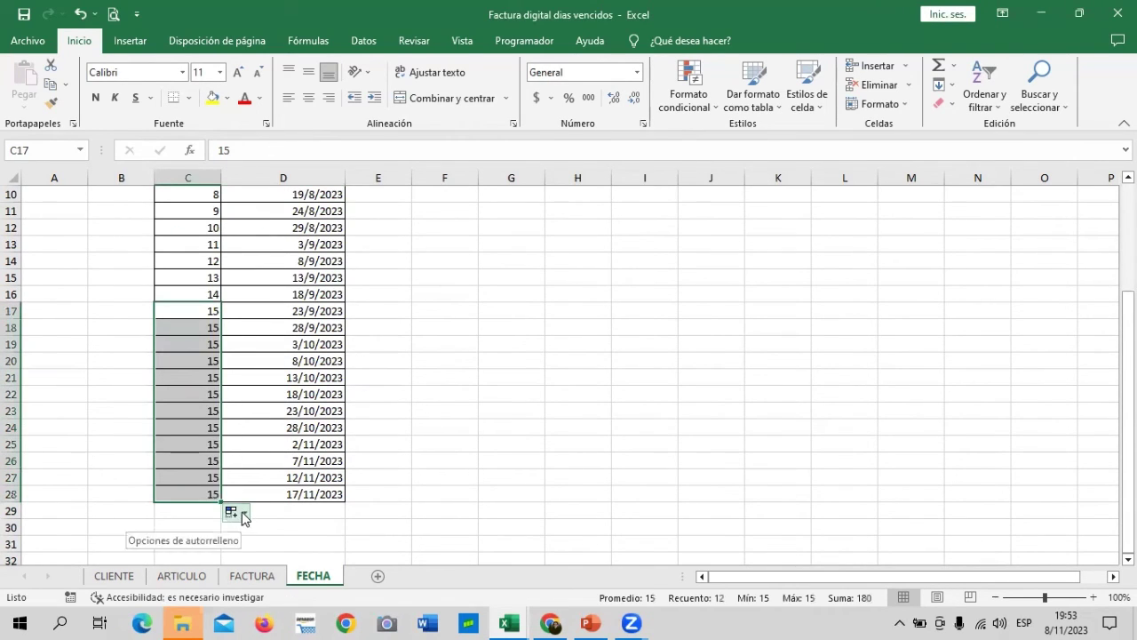
left_click(243, 515)
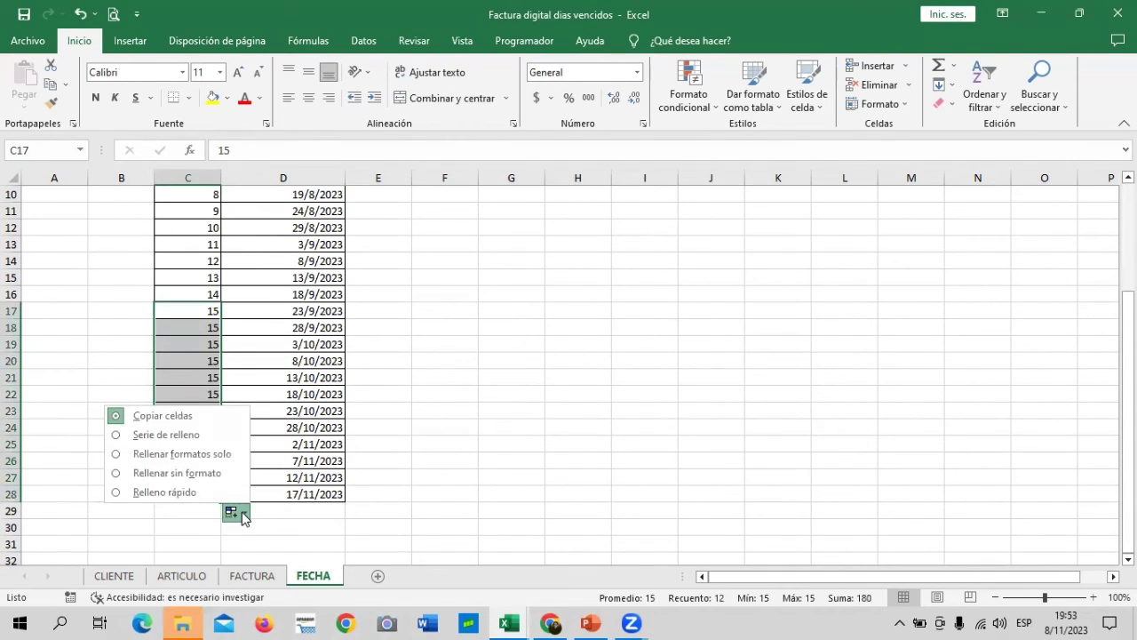
left_click(199, 435)
left_click(441, 444)
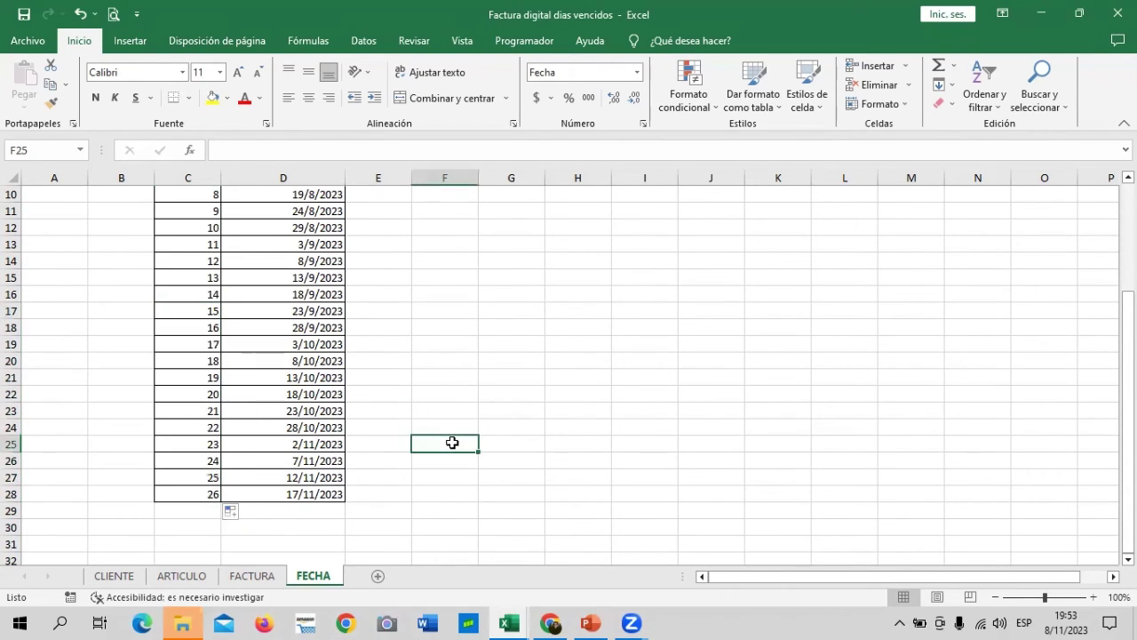
scroll(460, 443, "up", 3)
scroll(460, 443, "down", 2)
scroll(462, 442, "up", 2)
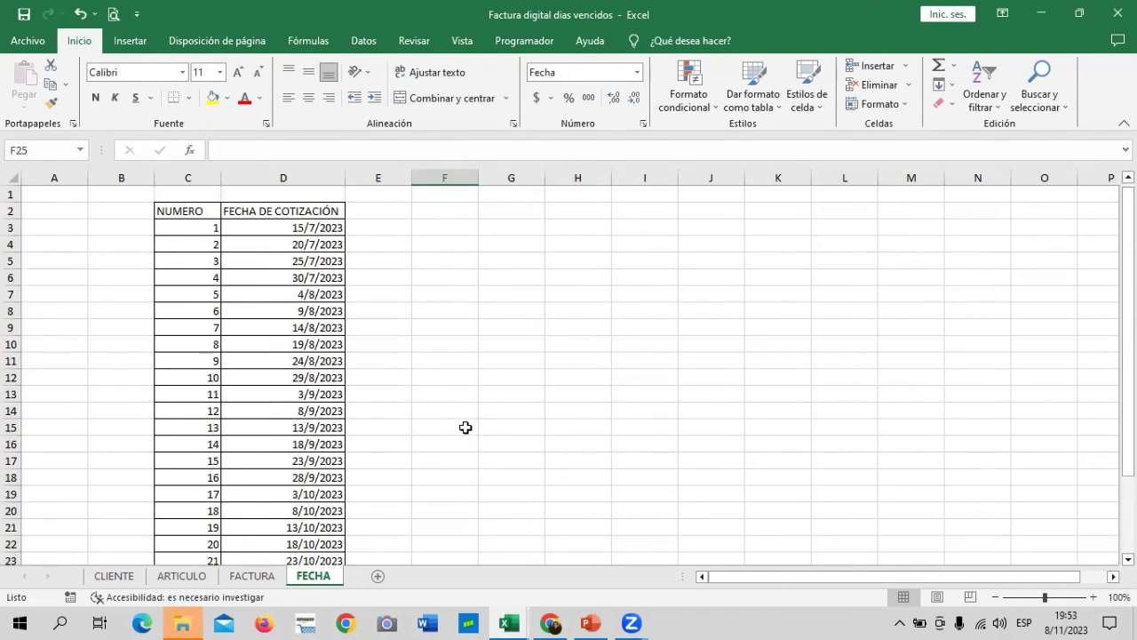
left_click(317, 233)
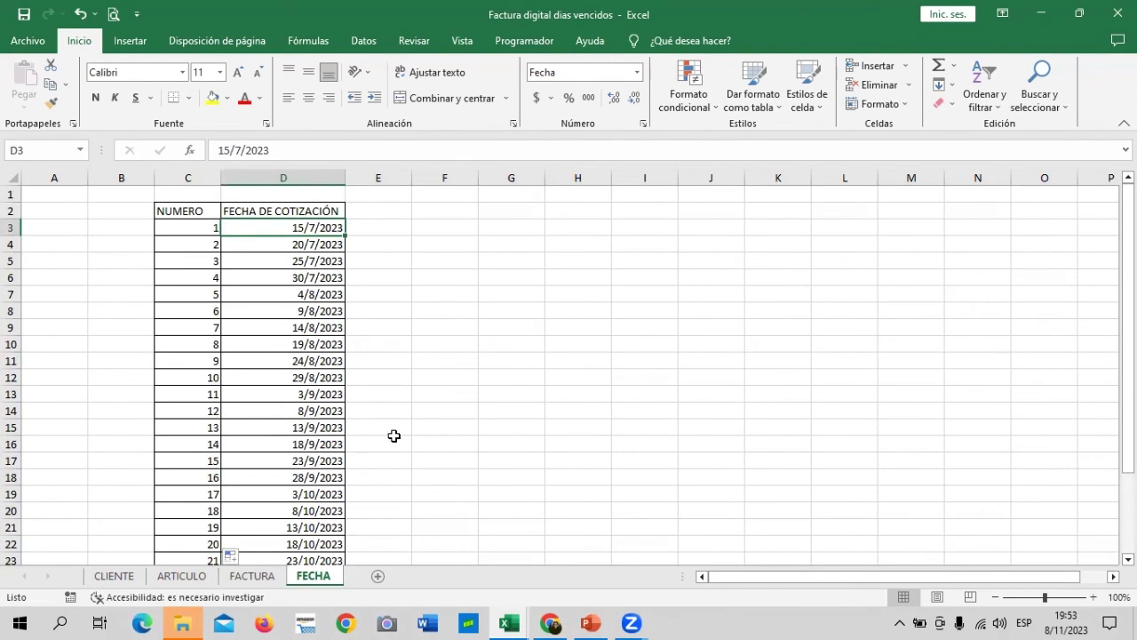
scroll(392, 460, "down", 3)
Step: Clear the quotation status cell J13 on the FACTURA sheet
left_click(252, 576)
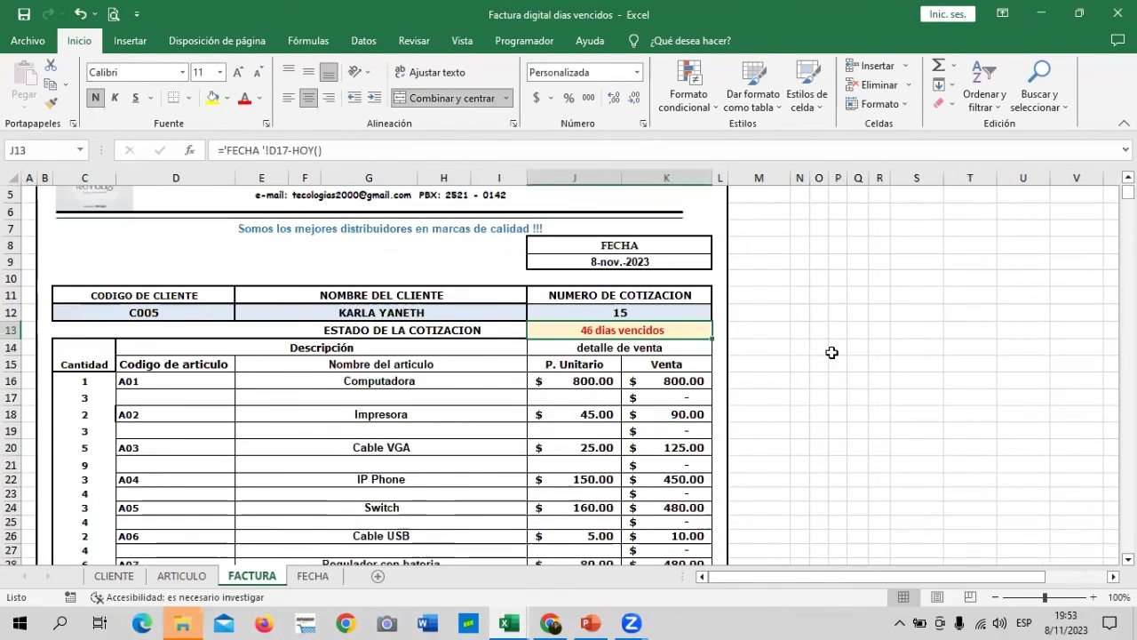
left_click(637, 329)
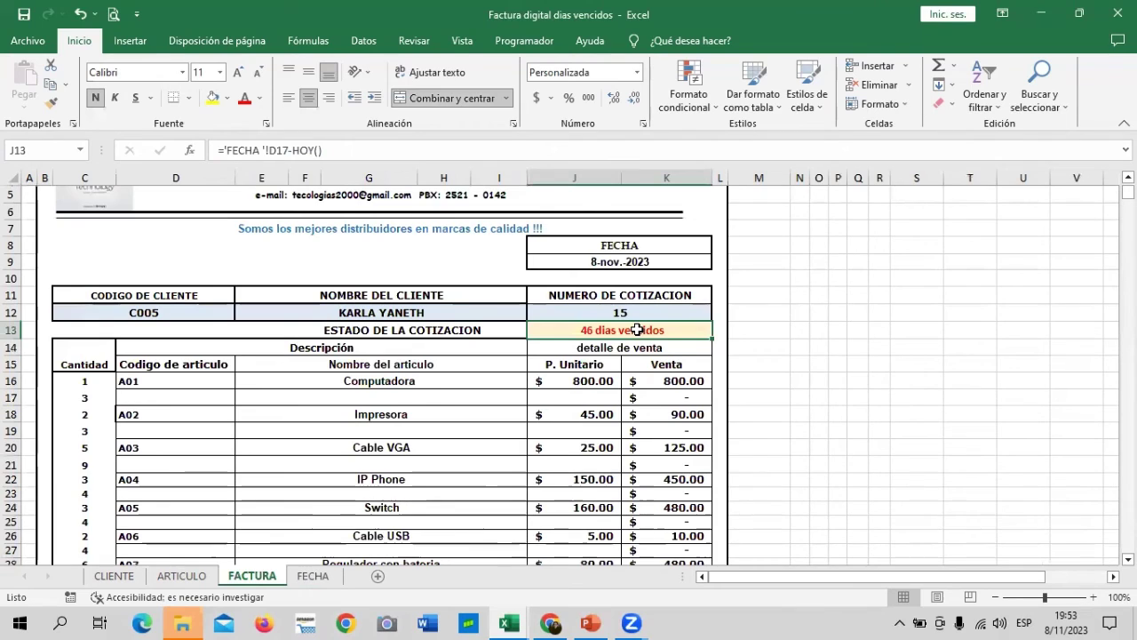
key("Delete")
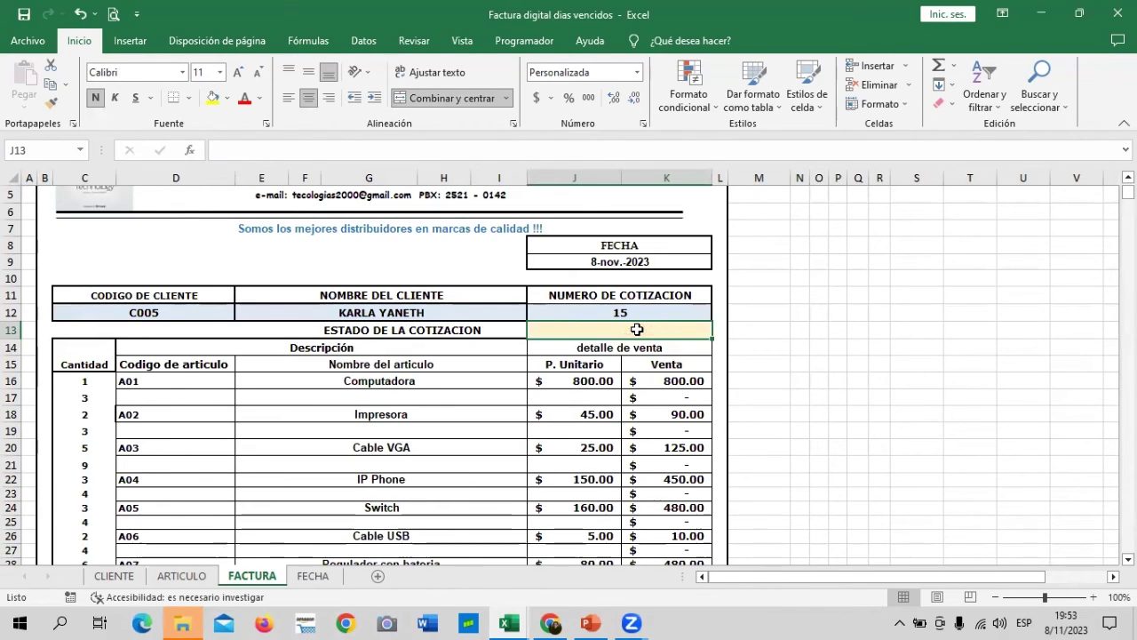
left_click(850, 343)
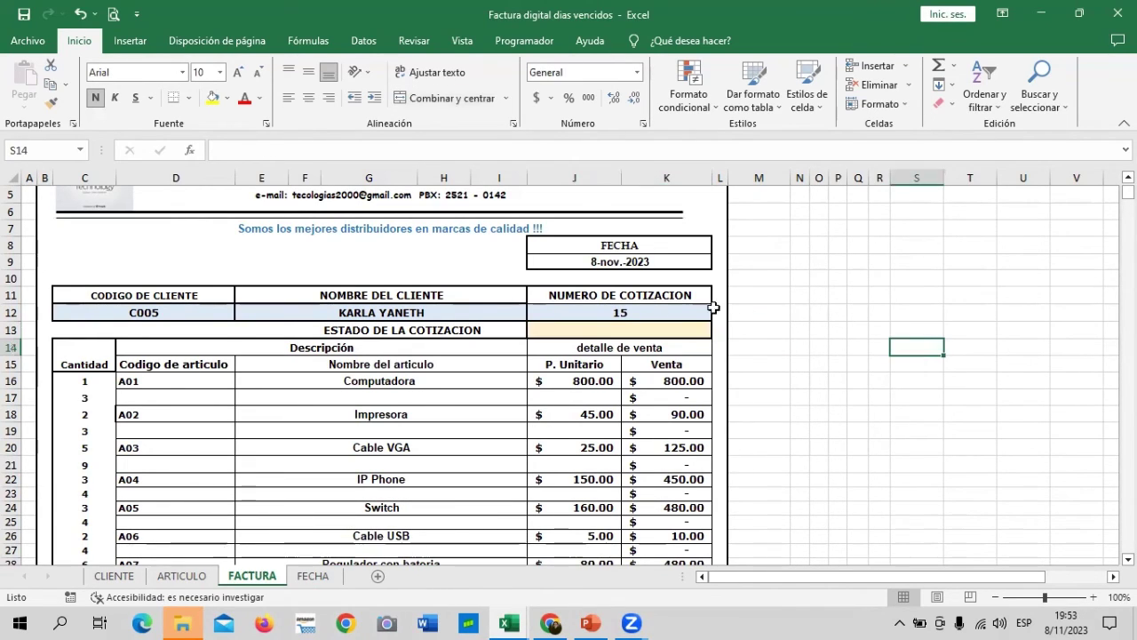
Step: Set the quotation number in J12 to 1
left_click(645, 314)
type("1")
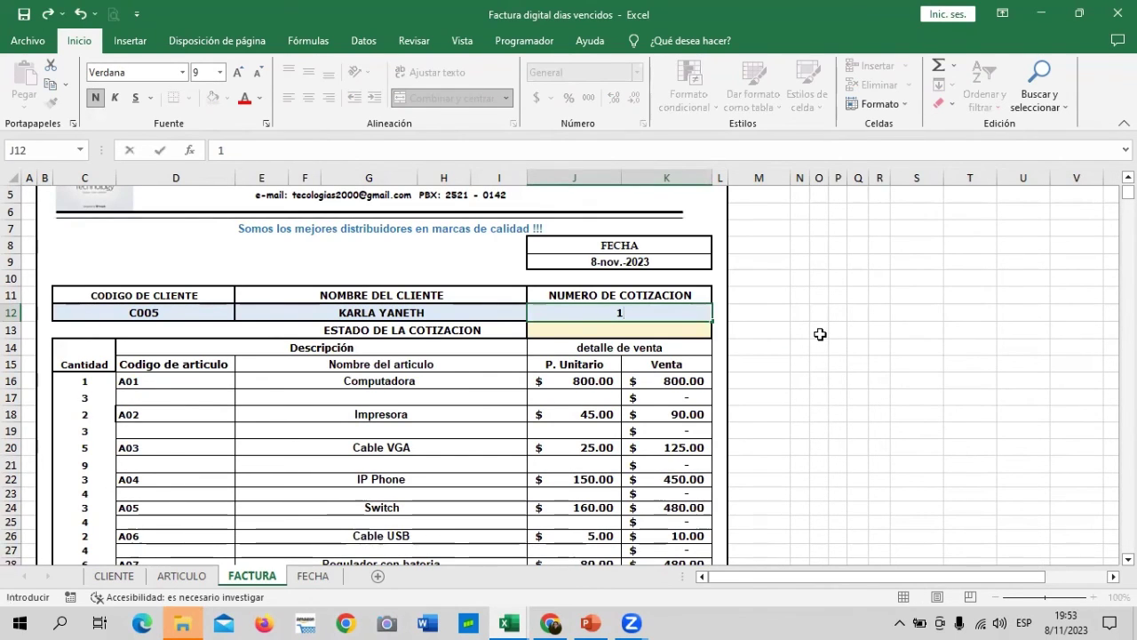
left_click(875, 364)
left_click(622, 312)
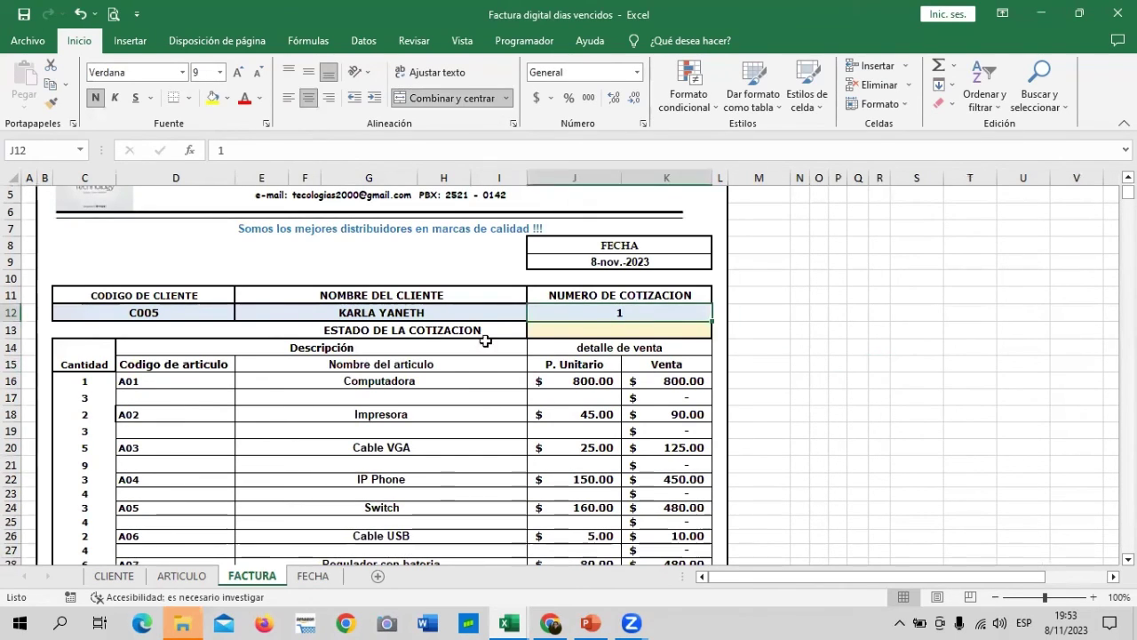
Step: Check the FECHA sheet dates and return to the FACTURA status cell J13
left_click(313, 576)
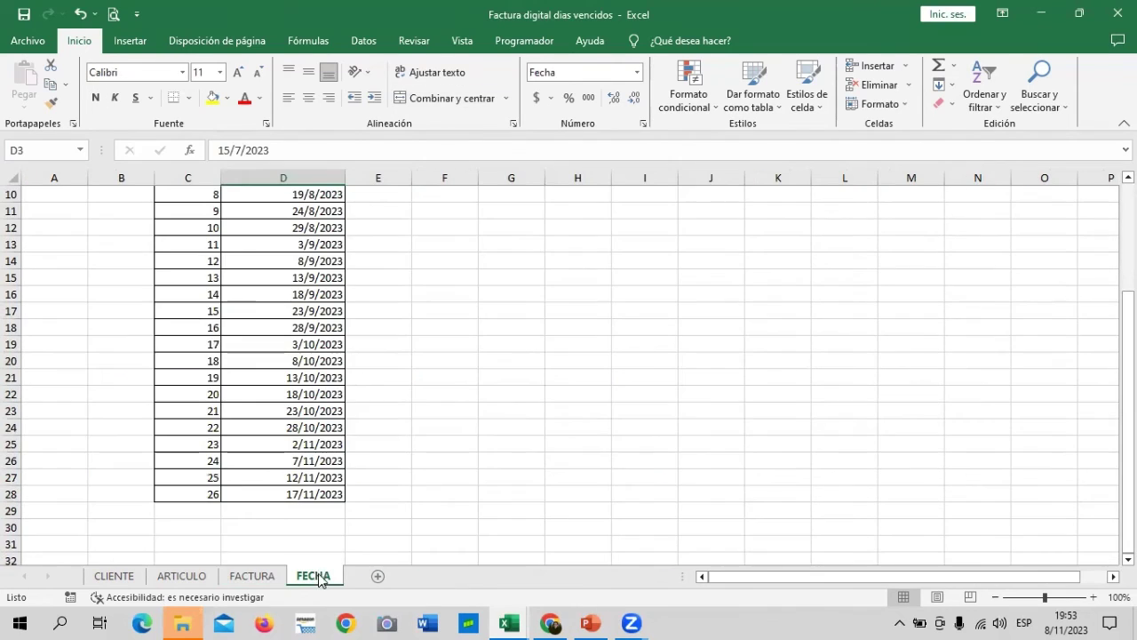
left_click(252, 576)
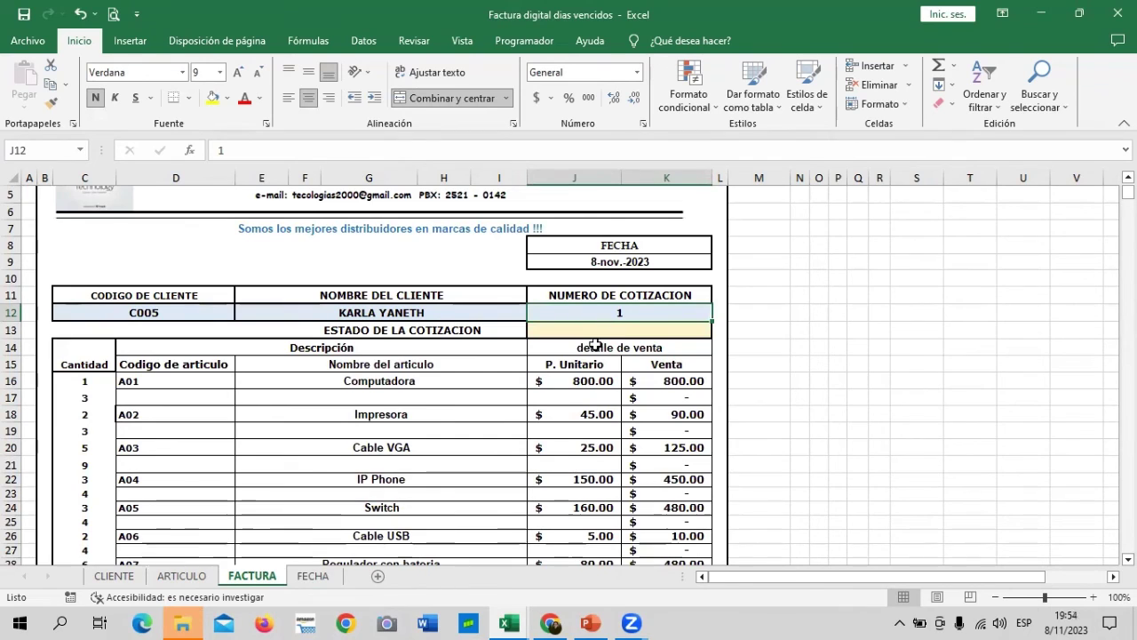
scroll(594, 344, "down", 1)
scroll(640, 364, "up", 3)
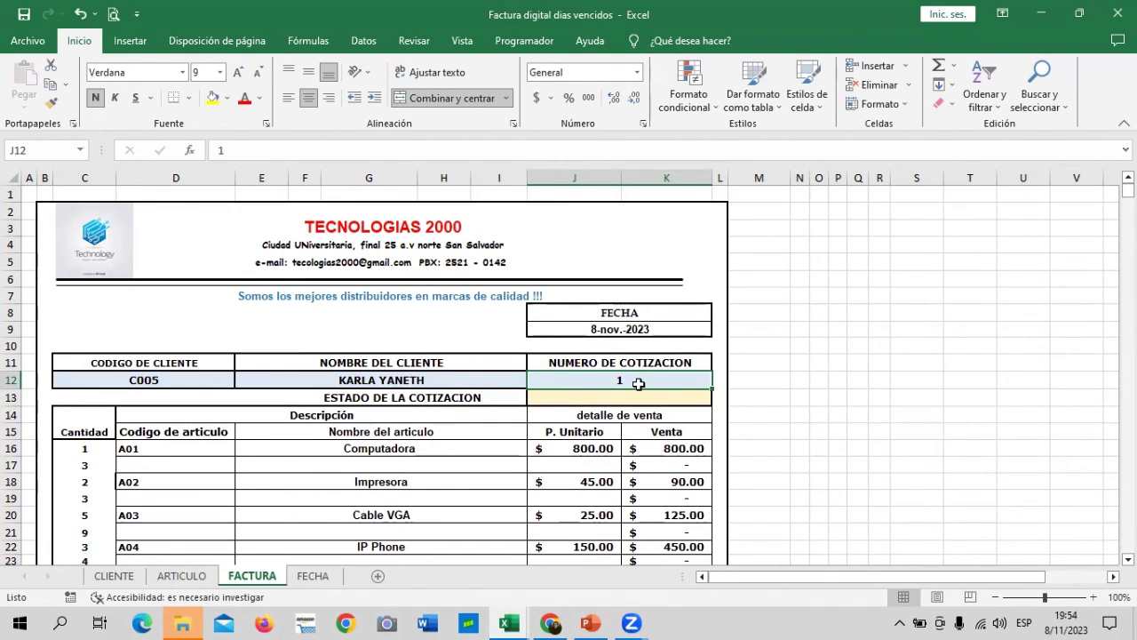
left_click(313, 576)
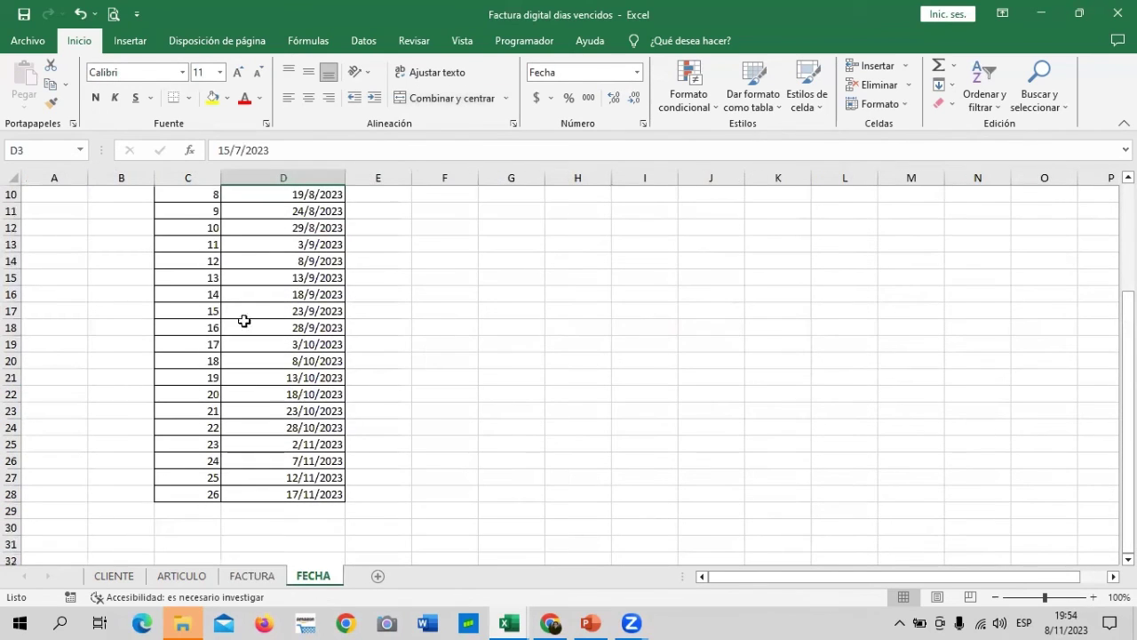
scroll(353, 414, "up", 3)
left_click(252, 576)
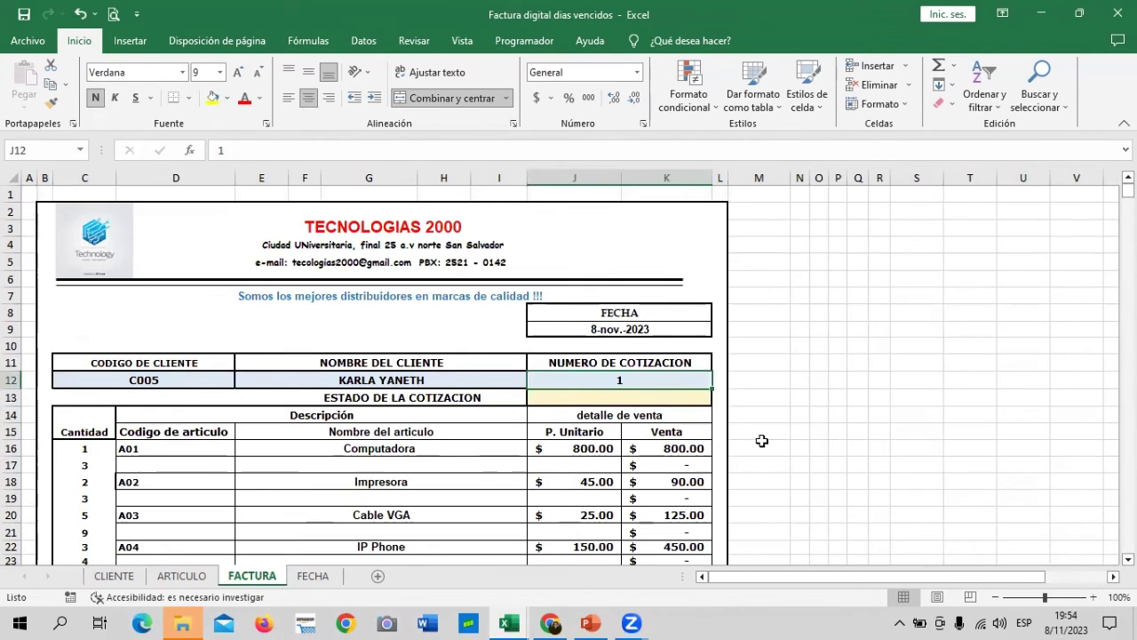
left_click(680, 395)
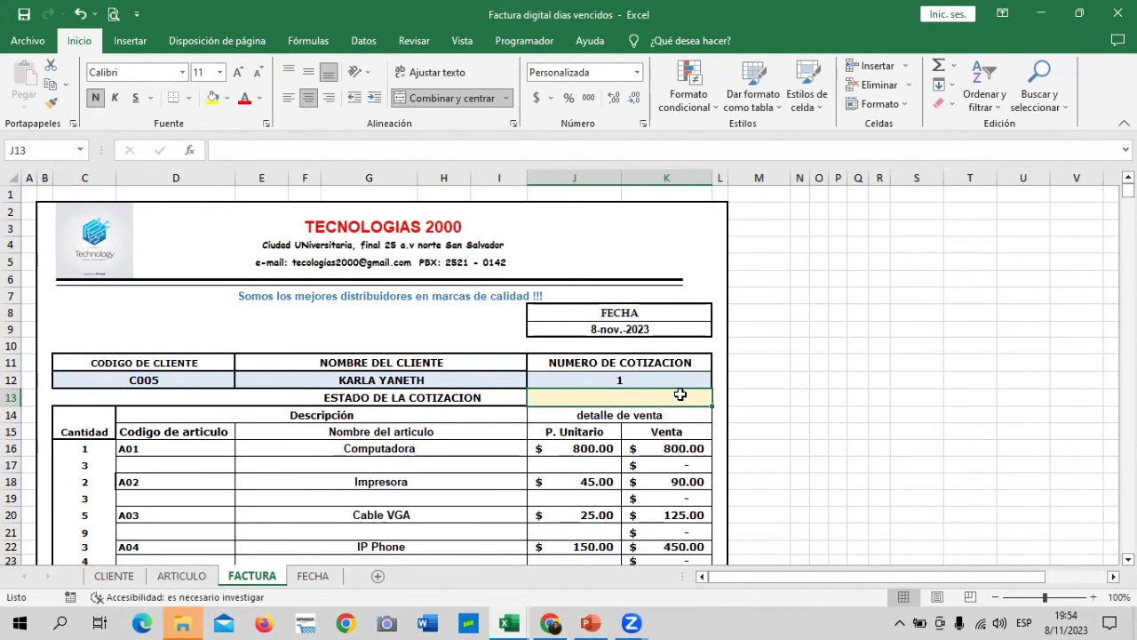
Step: Enter ='FECHA '!D3-HOY() in the status cell, giving 116 dias vencidos
type("=")
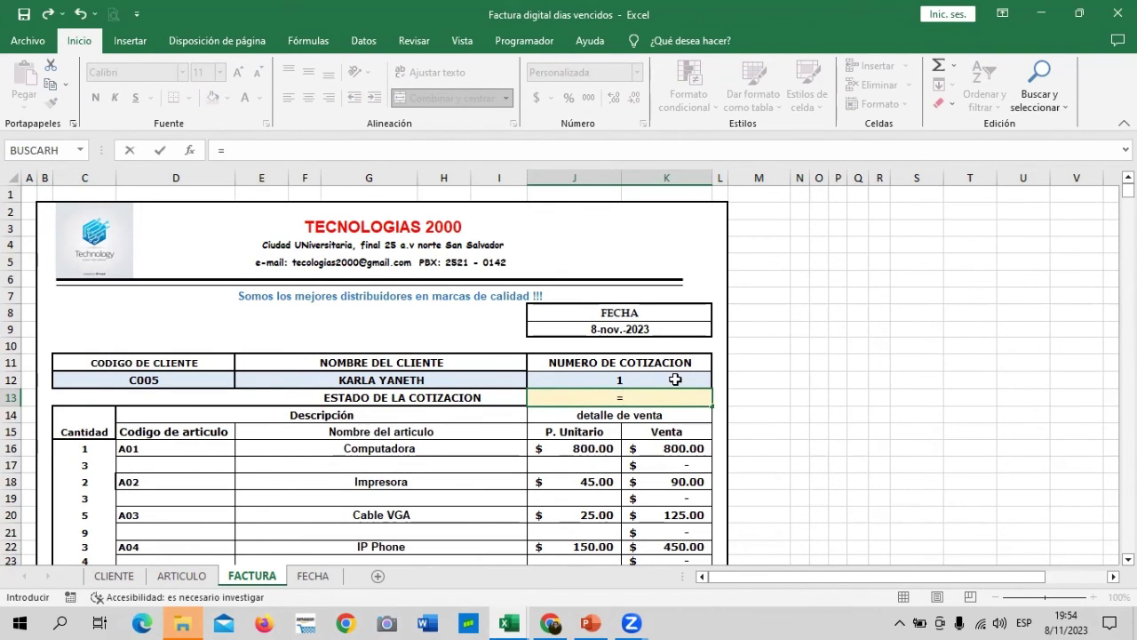
left_click(307, 577)
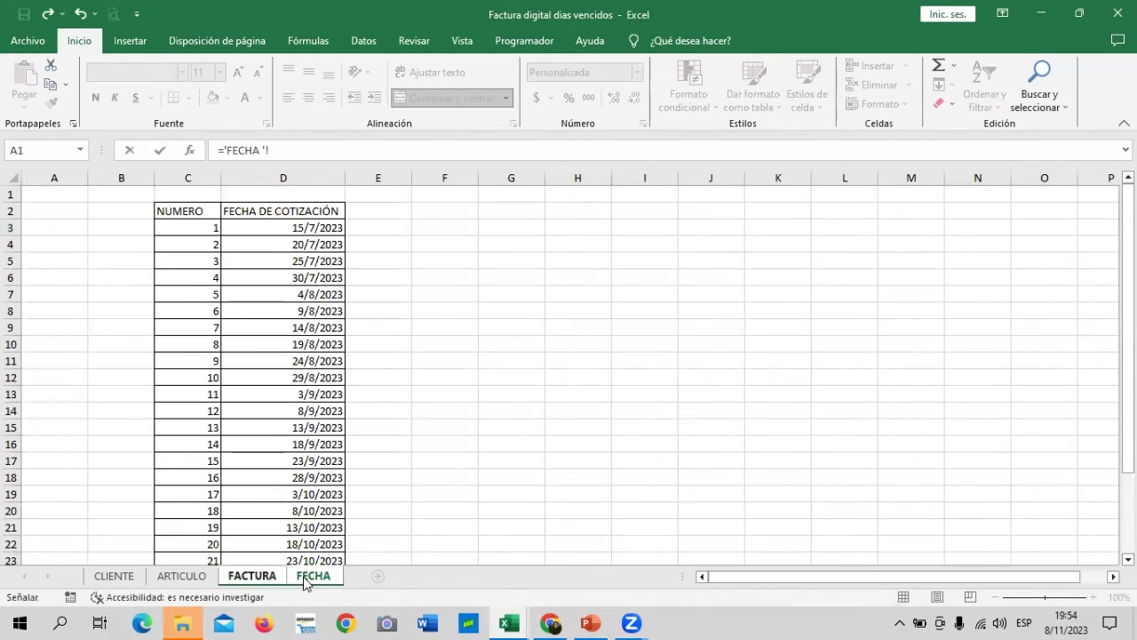
left_click(317, 227)
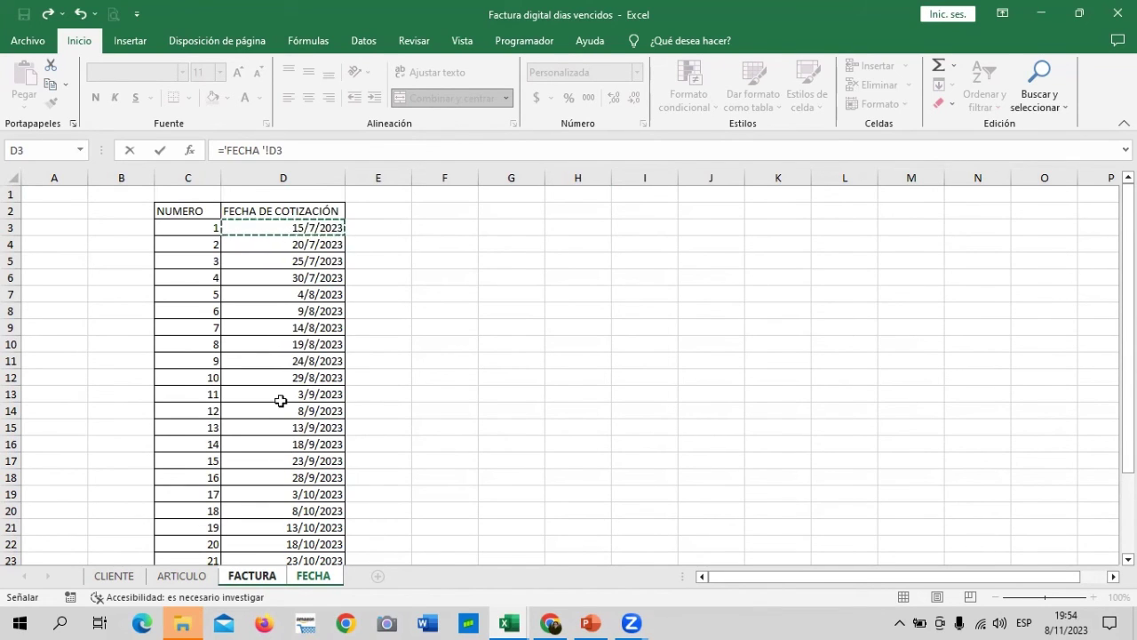
left_click(310, 151)
type("-")
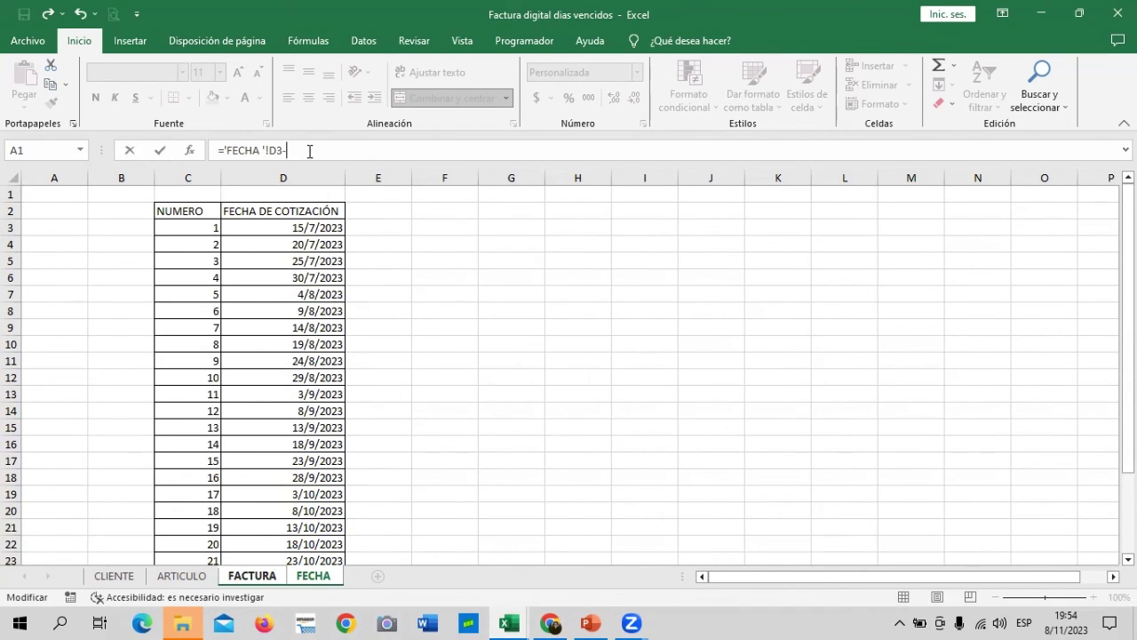
type("HO")
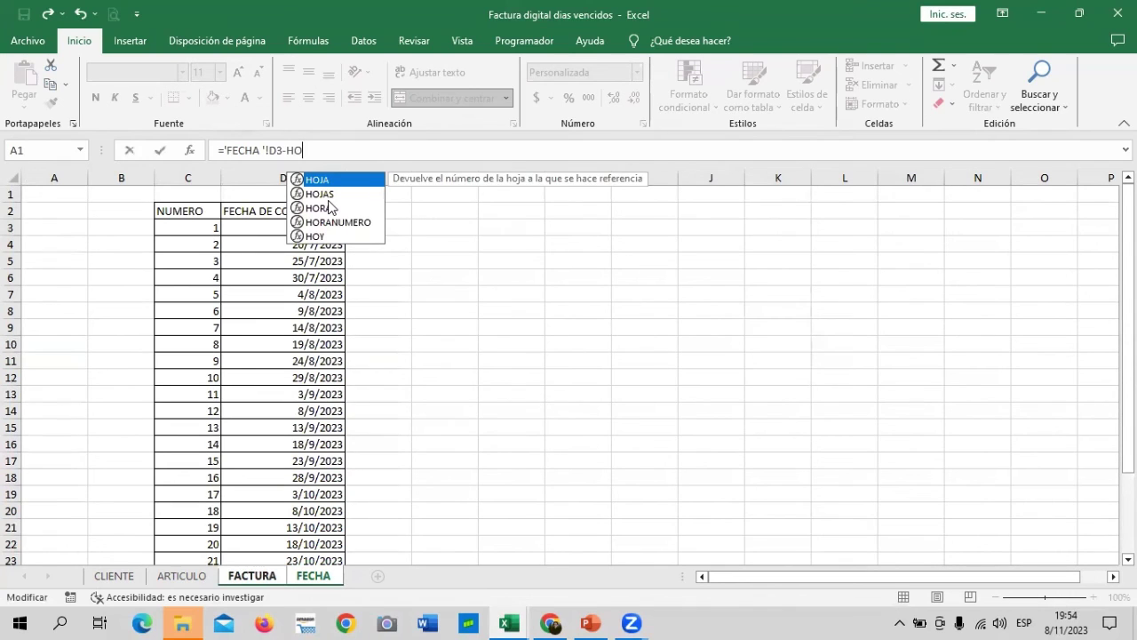
double_click(327, 238)
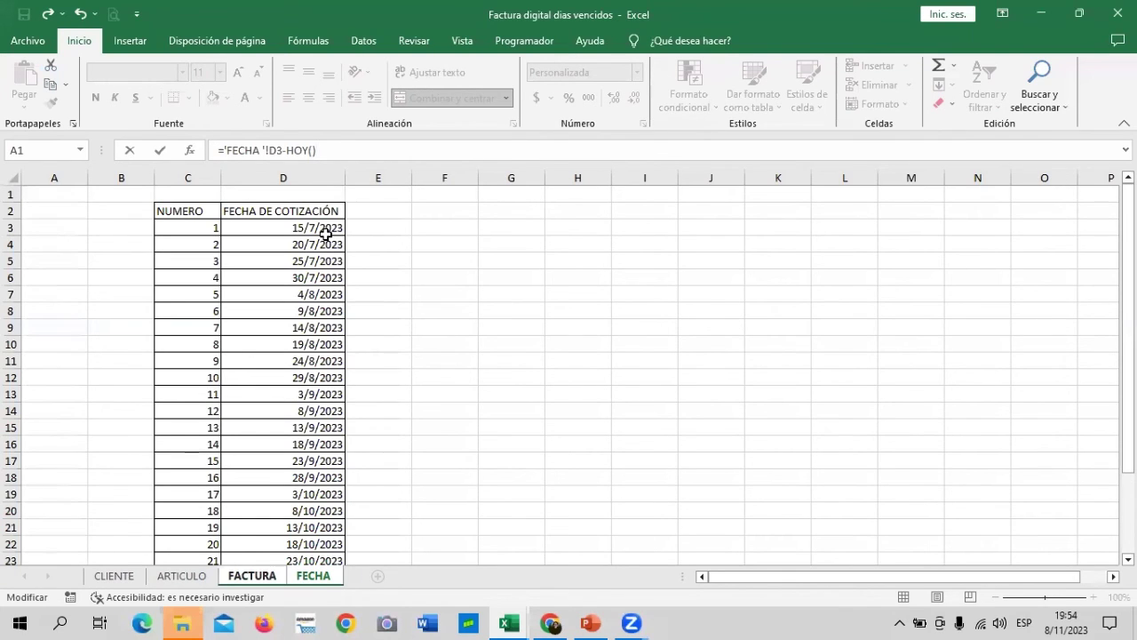
key("Return")
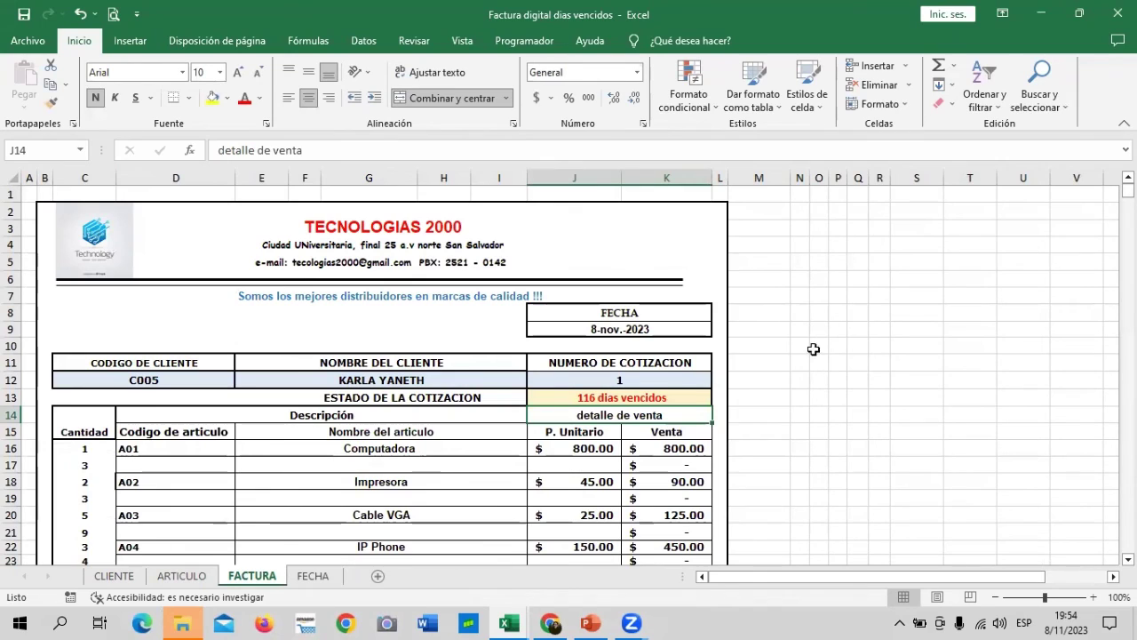
Step: Apply the General number format to J13 so it shows -116
left_click(676, 396)
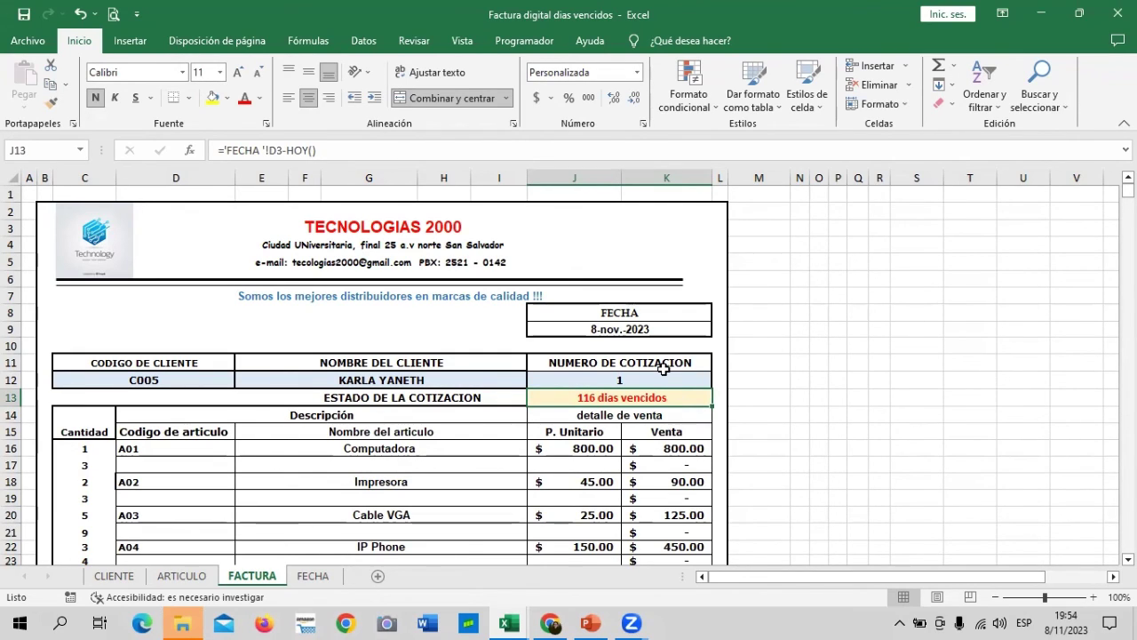
left_click(637, 72)
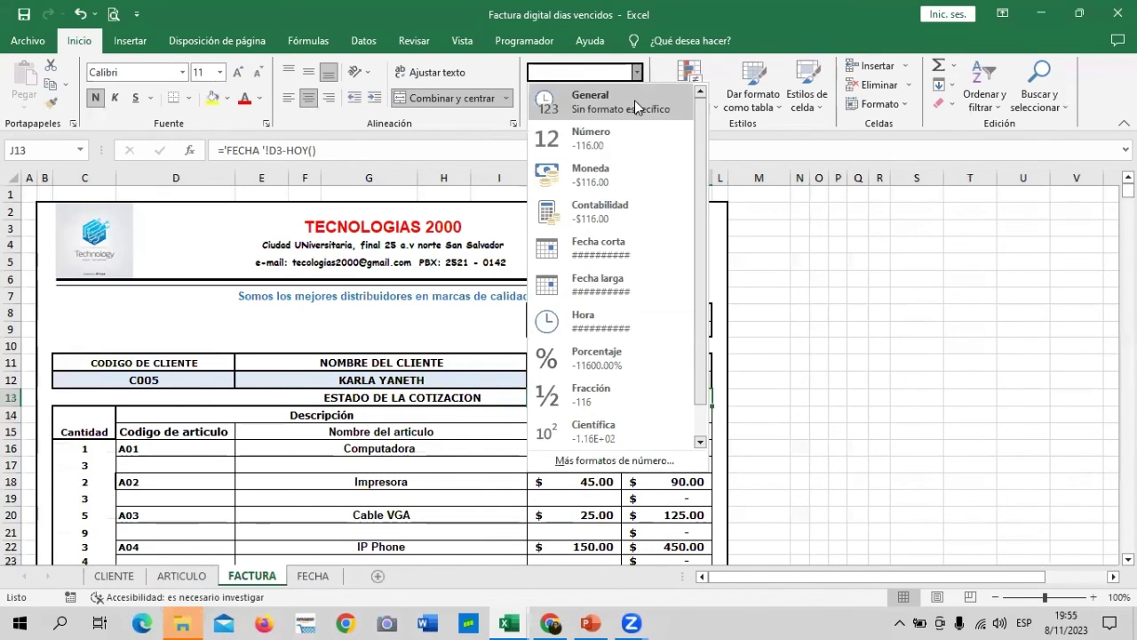
left_click(636, 107)
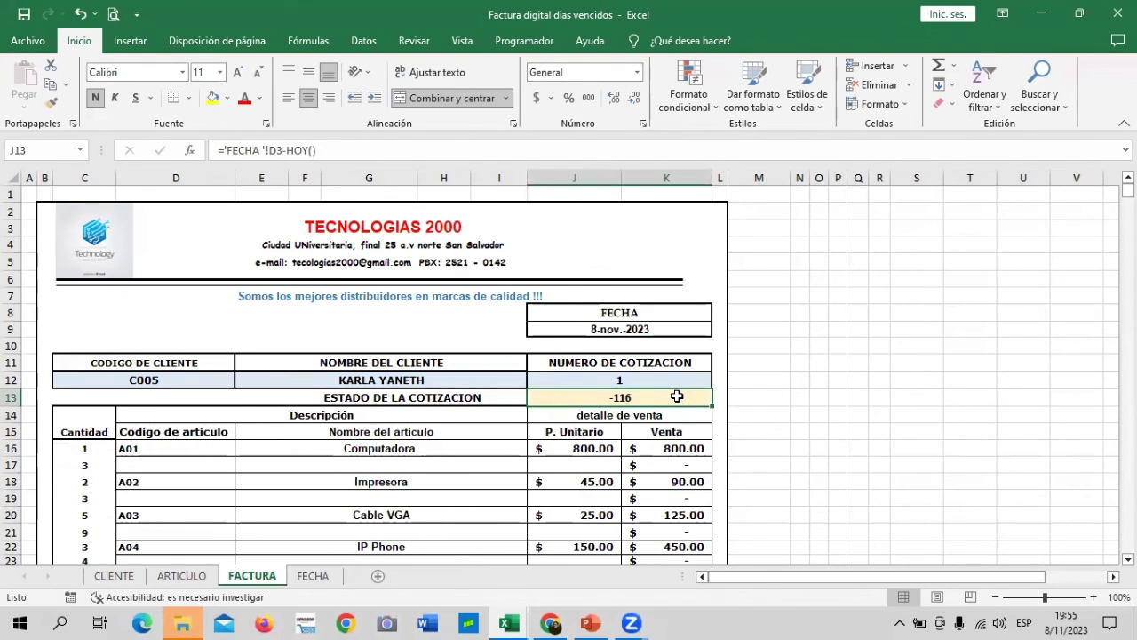
left_click(755, 389)
left_click(675, 399)
Step: In Format Cells, choose Personalizada and erase the d/m/yyyy format code
left_click(642, 124)
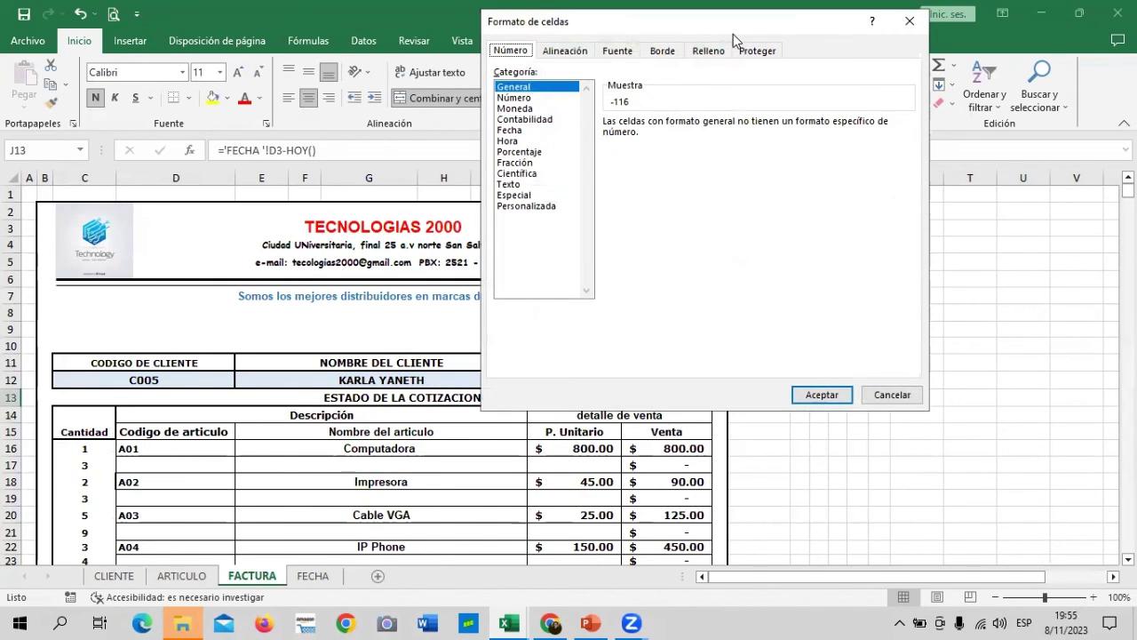
left_click_drag(733, 40, 312, 69)
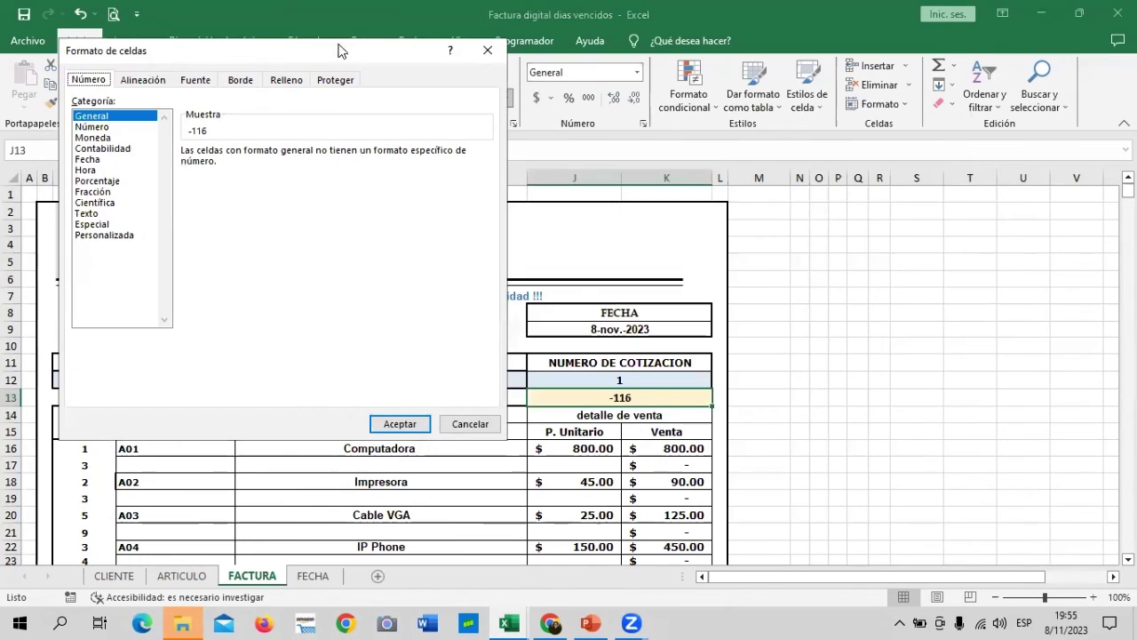
left_click(125, 237)
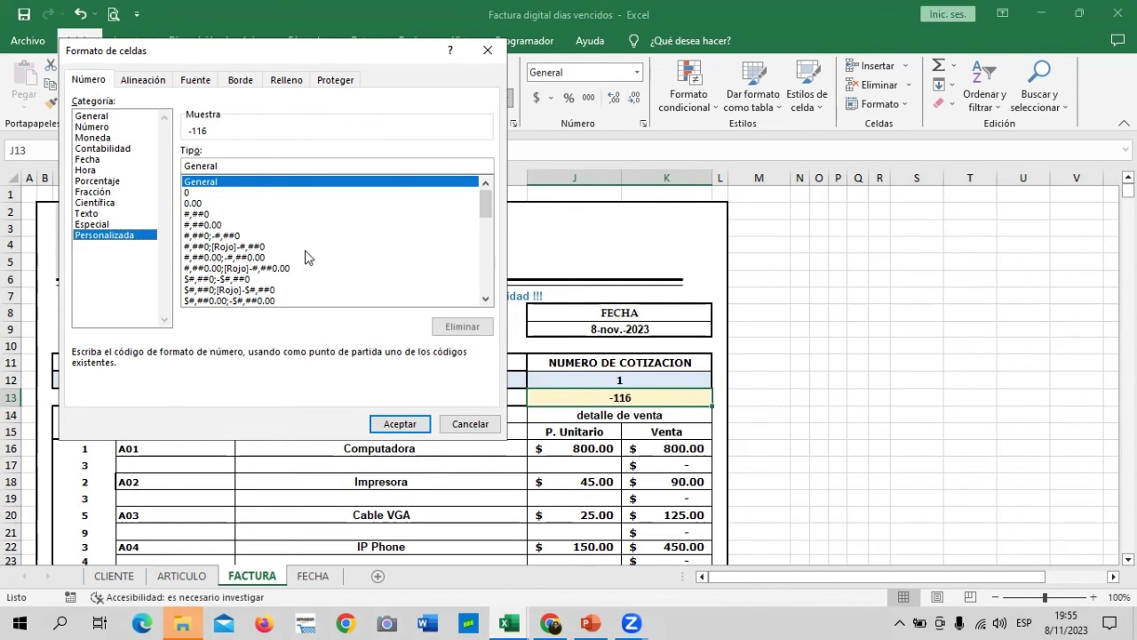
left_click_drag(486, 205, 487, 248)
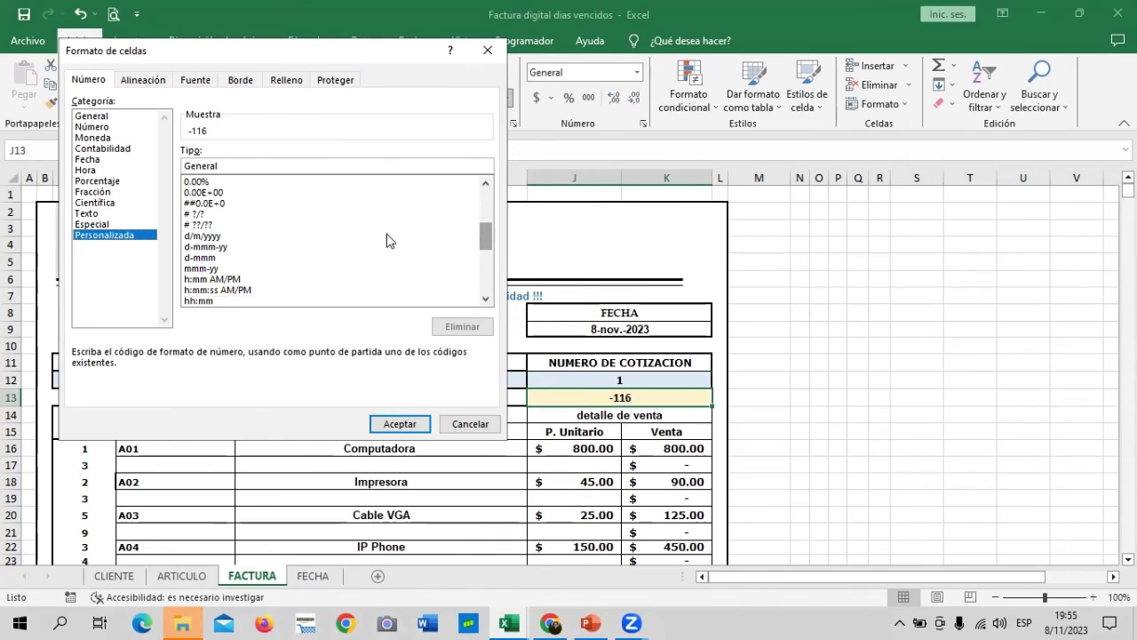
left_click(194, 238)
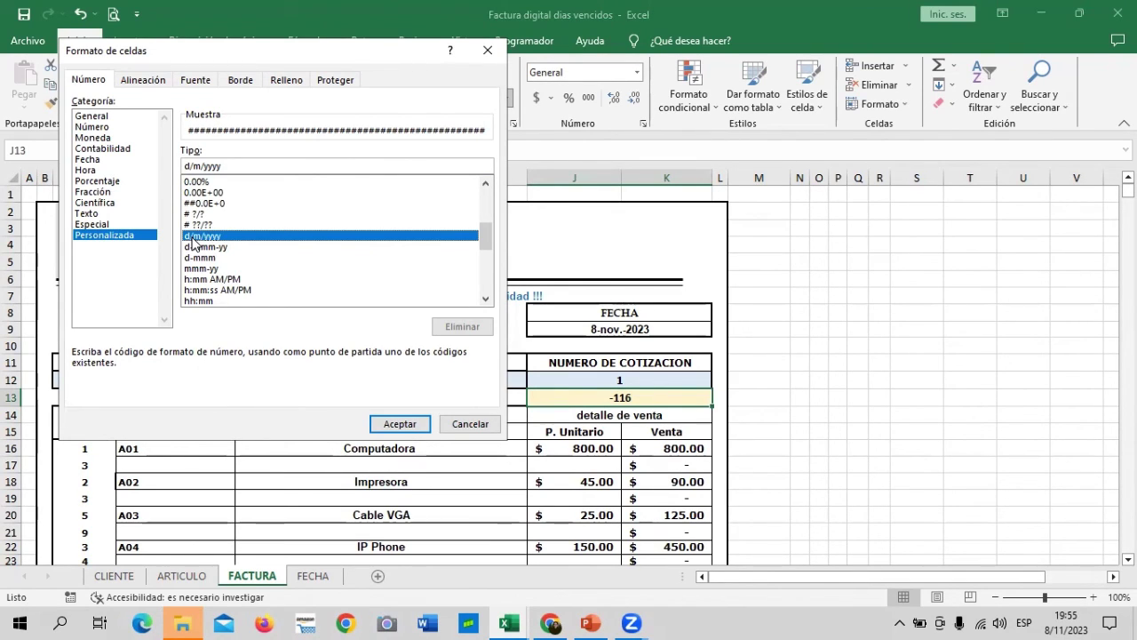
left_click(283, 166)
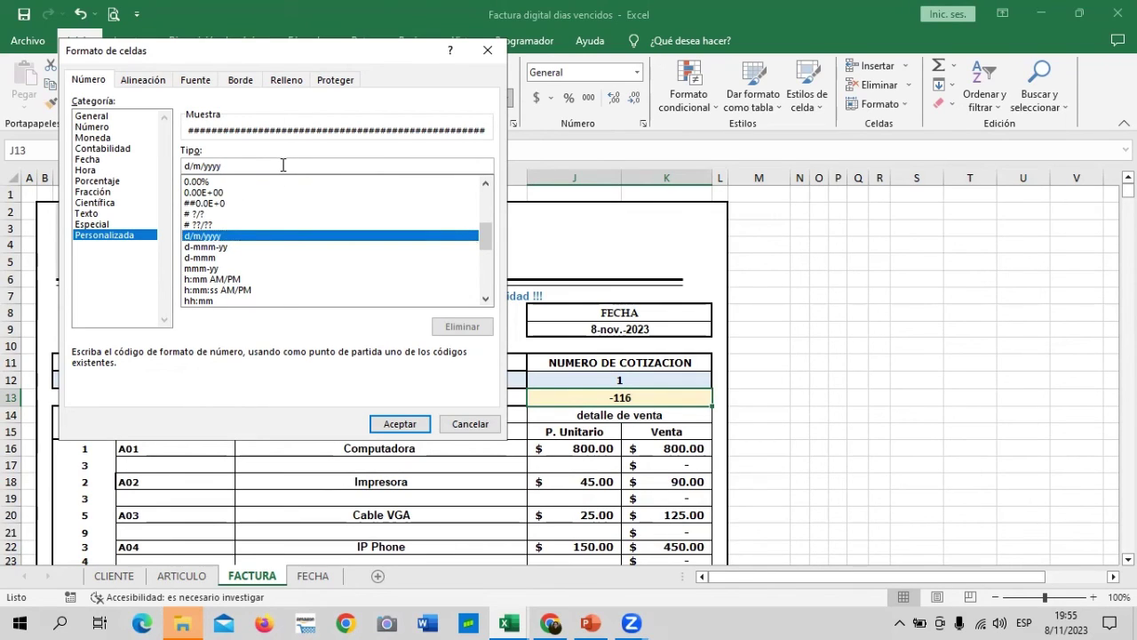
double_click(231, 165)
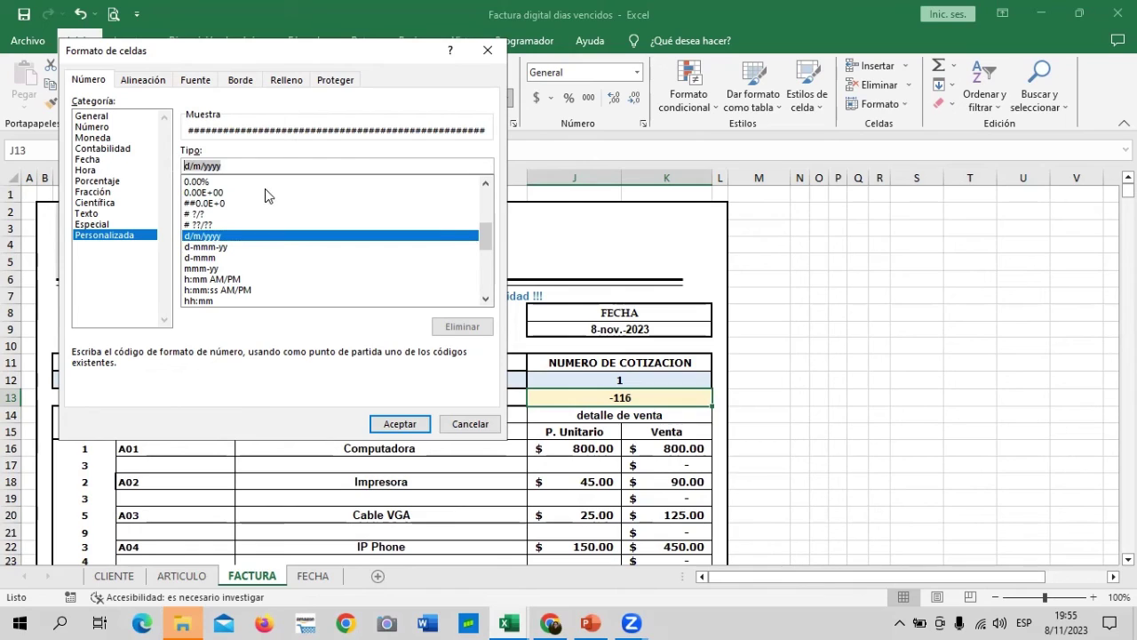
key("BackSpace")
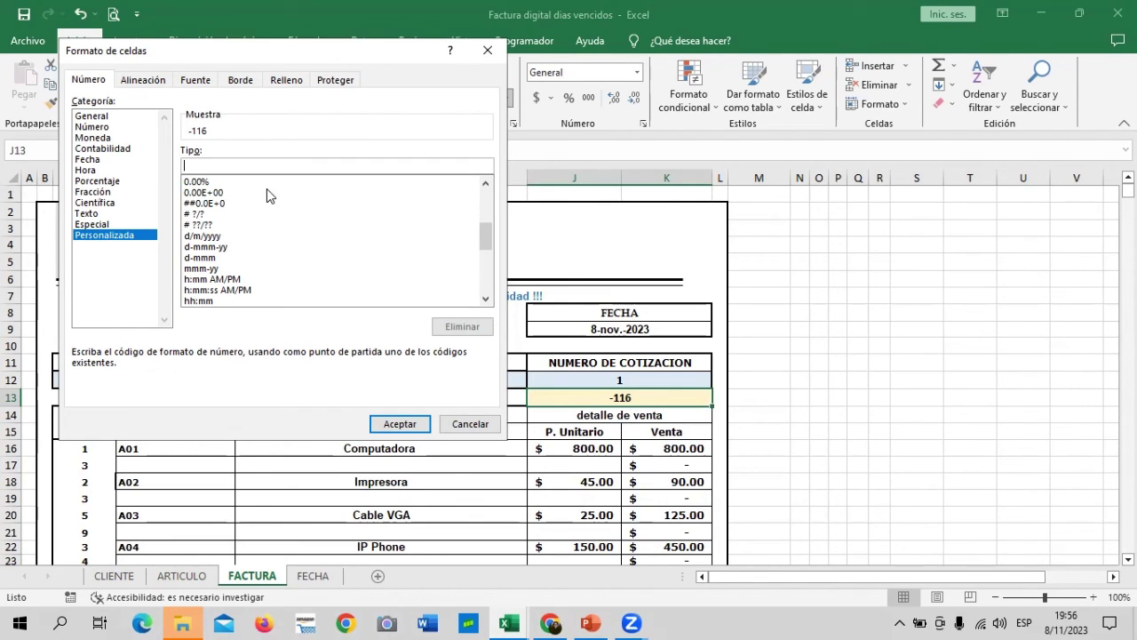
Step: Type the custom code [verde] # "dias para vencer"; [Rojo] # "dias vencidos"; [azul] # "vence hoy"
type(";")
type("vER")
key("Caps_Lock")
key("BackSpace")
key("BackSpace")
key("BackSpace")
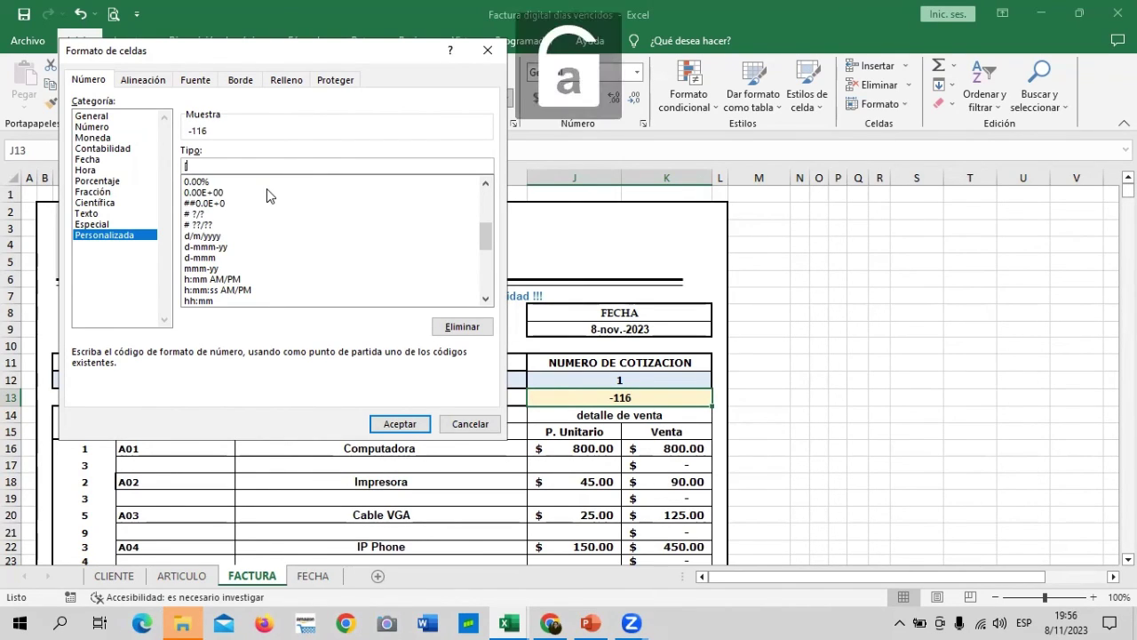
type("verde")
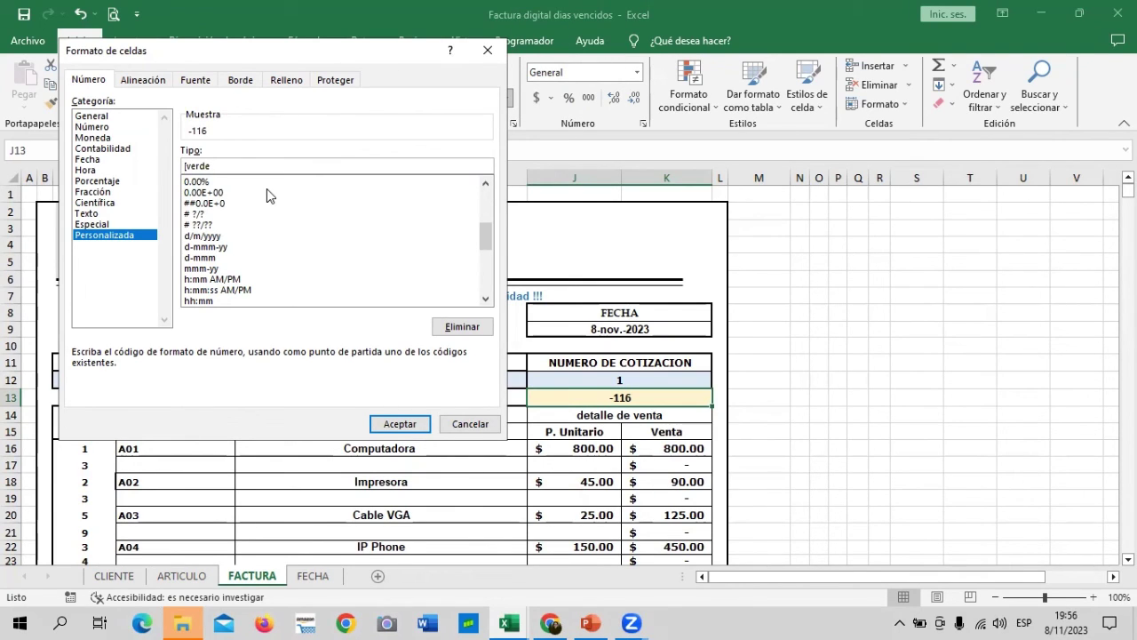
type("]")
type(" #")
type("\"")
type("dias ")
type("para vencer")
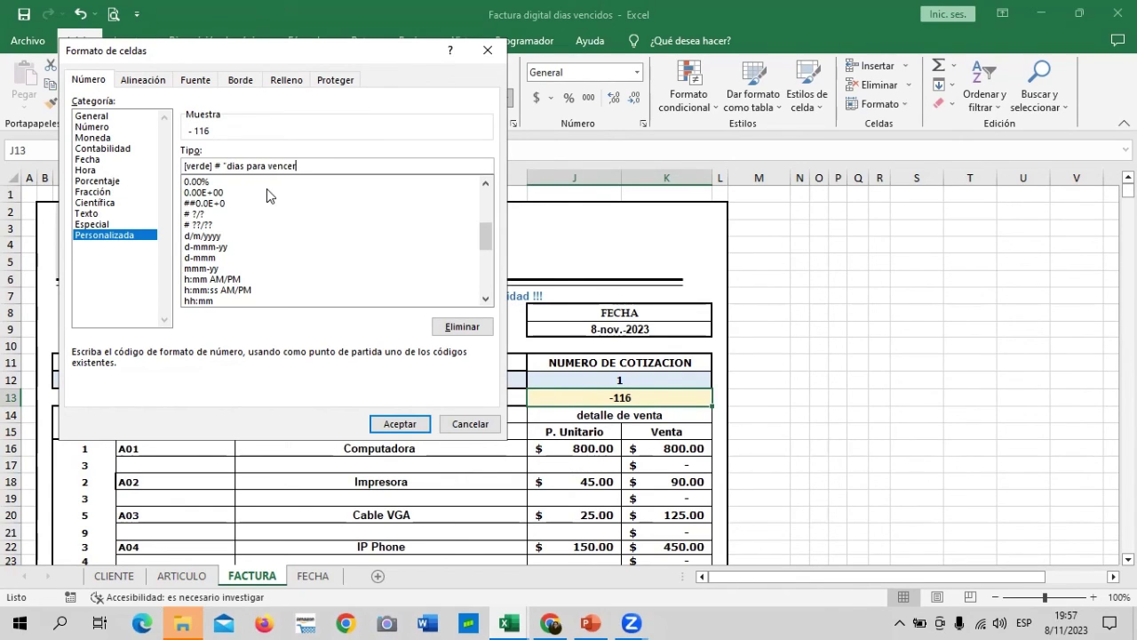
type("\"")
type("; ")
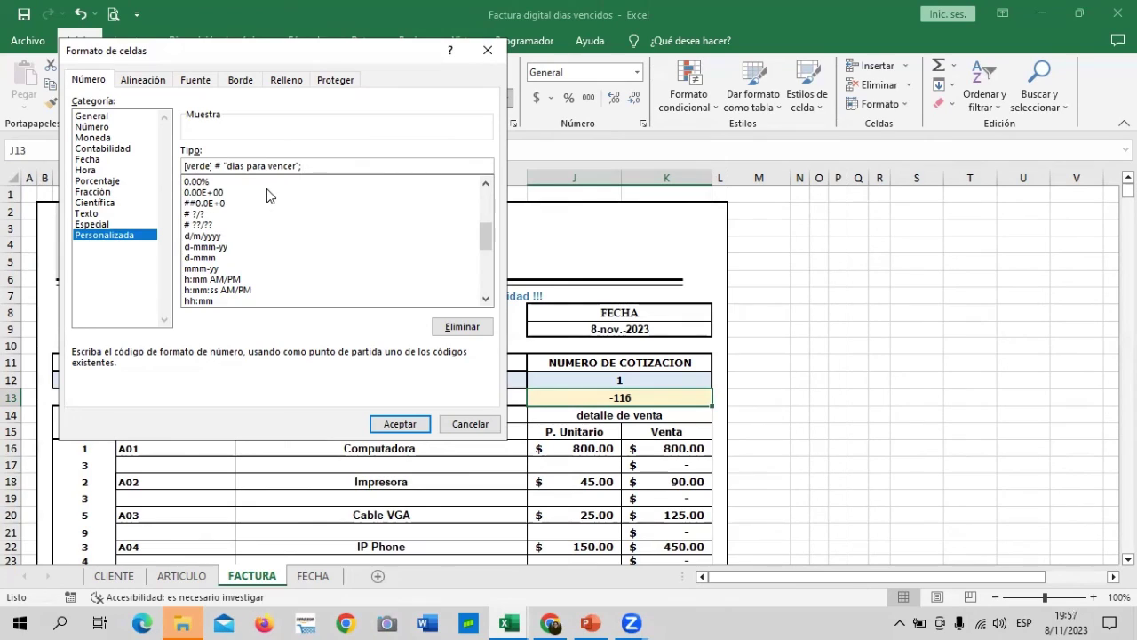
type("[")
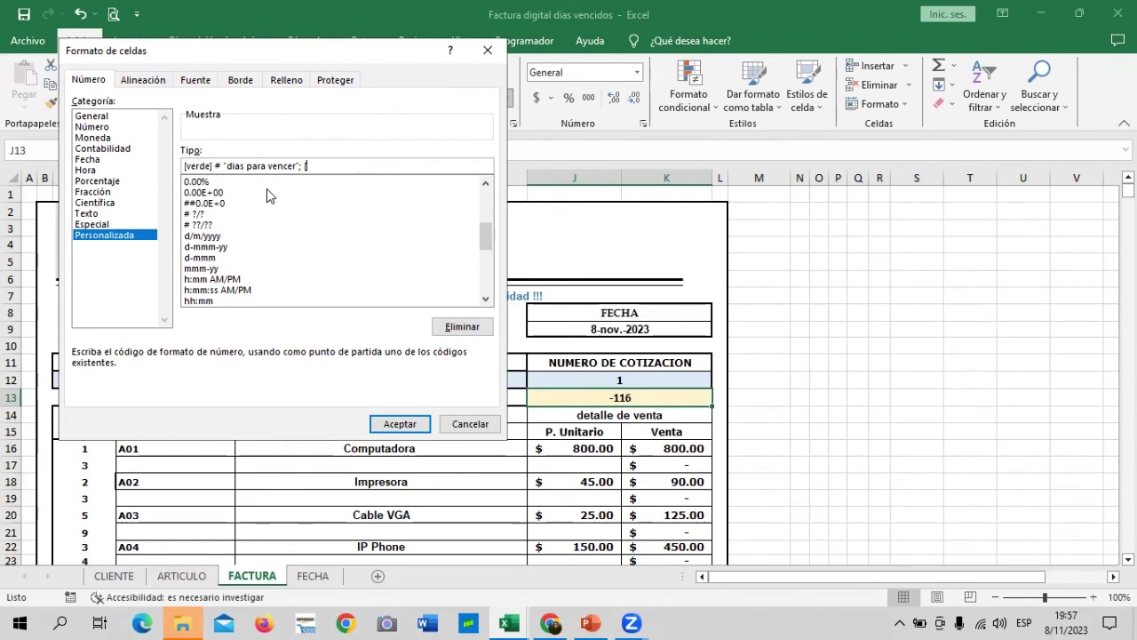
type("R")
type("ojo")
type("]")
type(" # ")
type("\"")
type("d")
type("ias ven")
type("cidos")
type("\"")
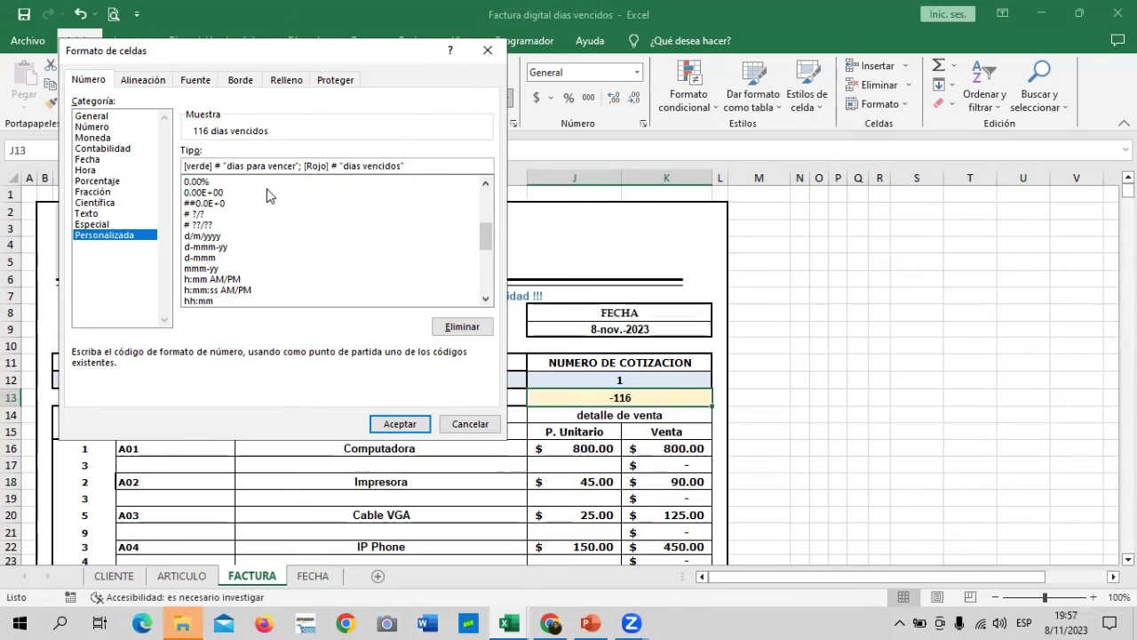
type(";")
type(" [")
type("azul")
type("]")
type(" #")
type(" \"")
type("ve")
type("nce h")
type("oy")
type("\"")
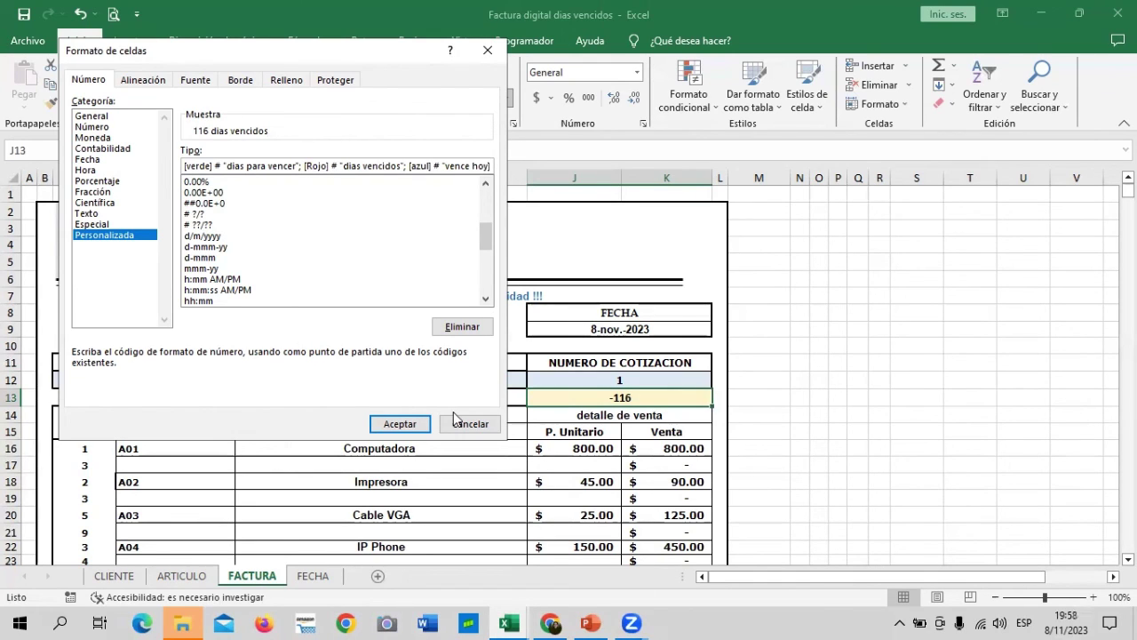
Step: Dismiss the invalid-format warning, add the missing quote, and apply the format
left_click(417, 424)
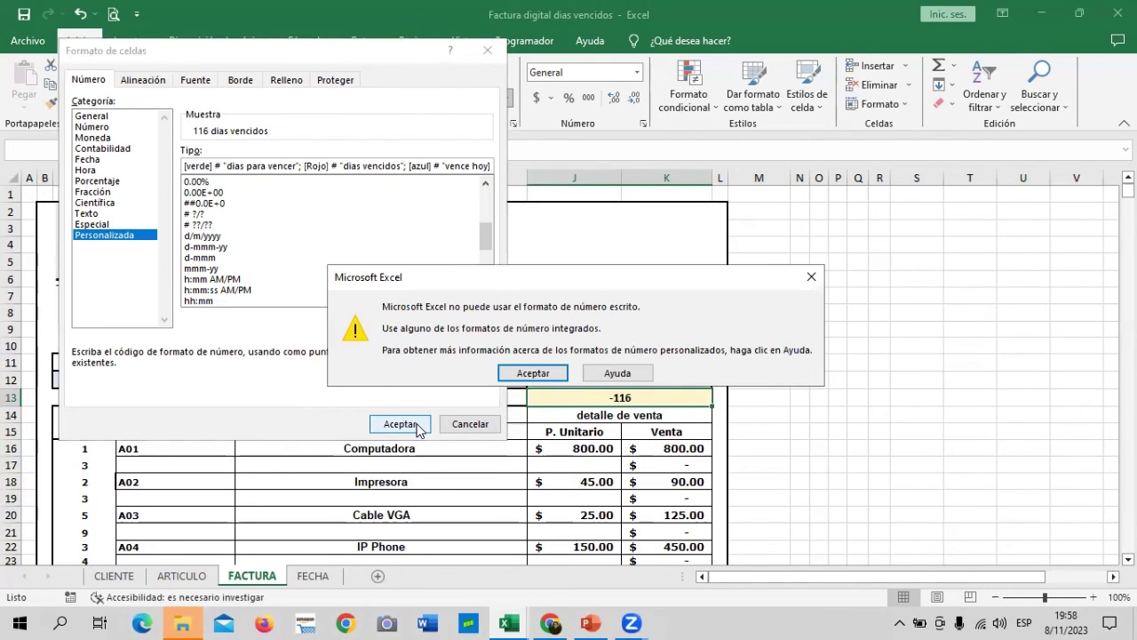
left_click(550, 373)
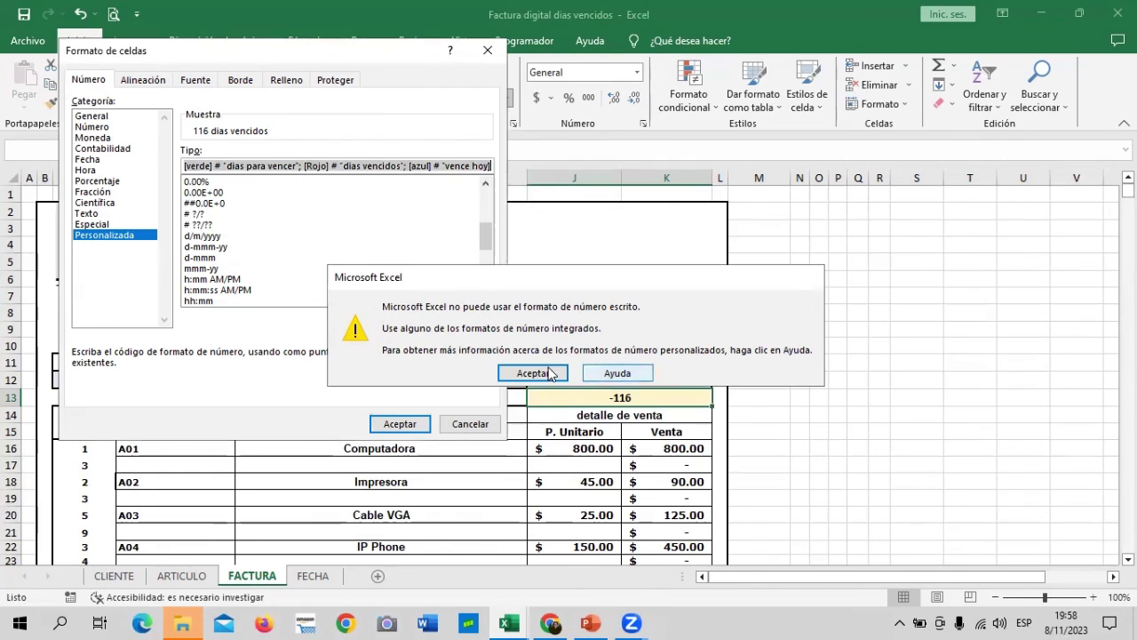
left_click(550, 374)
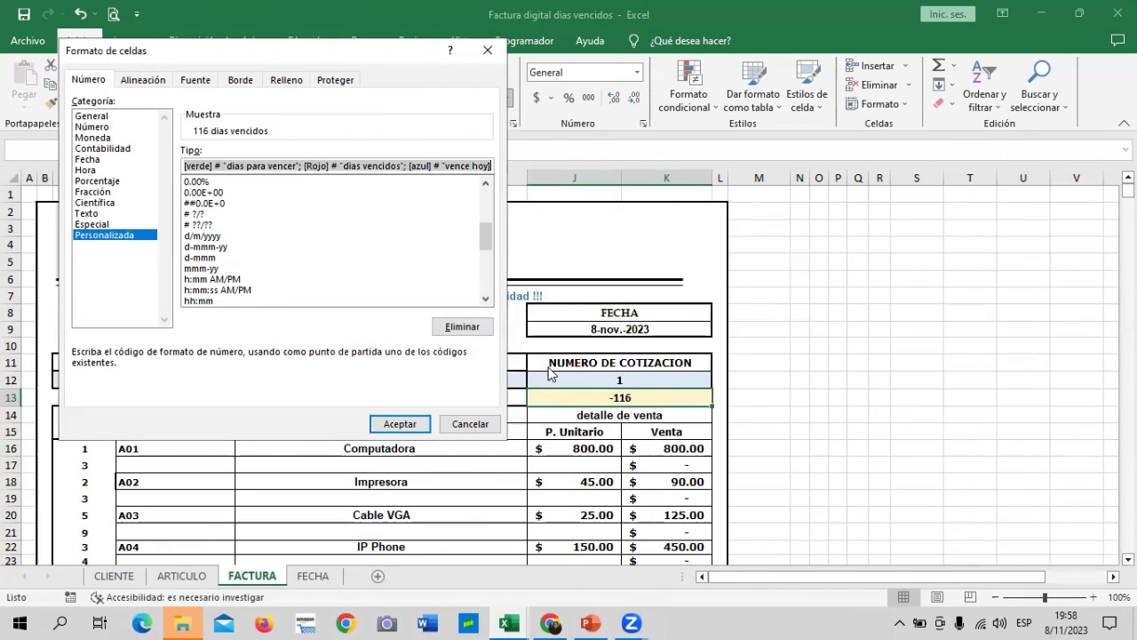
left_click(445, 166)
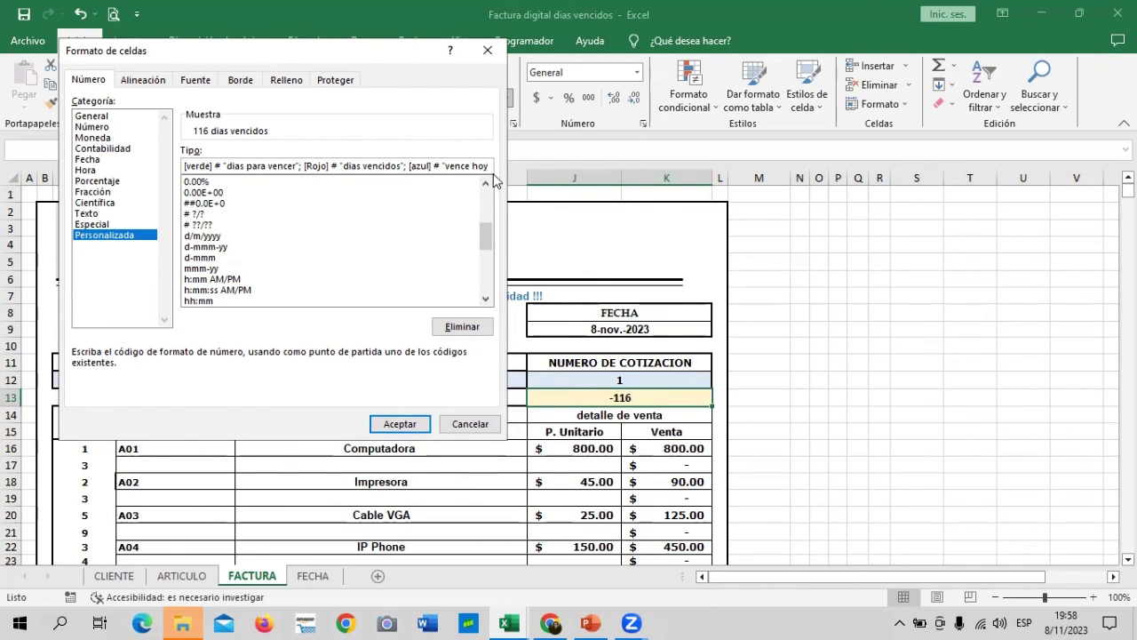
type("\"")
left_click(400, 424)
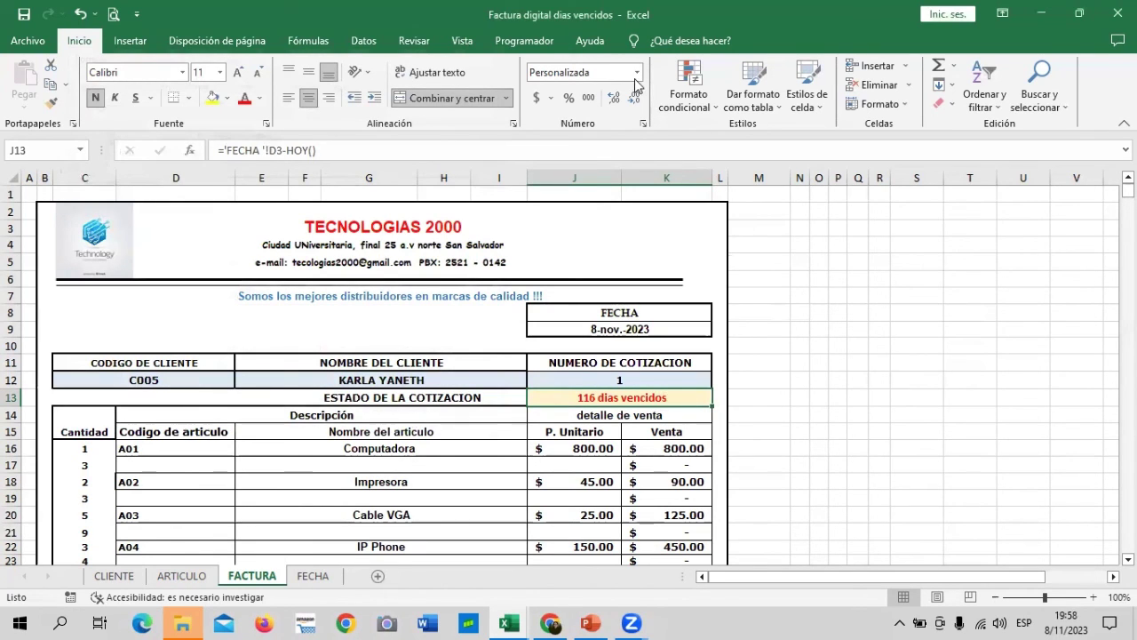
Step: Change quotation 24's date in D26 from 7/11/2023 to 8/11/2023, then return to FACTURA
left_click(311, 577)
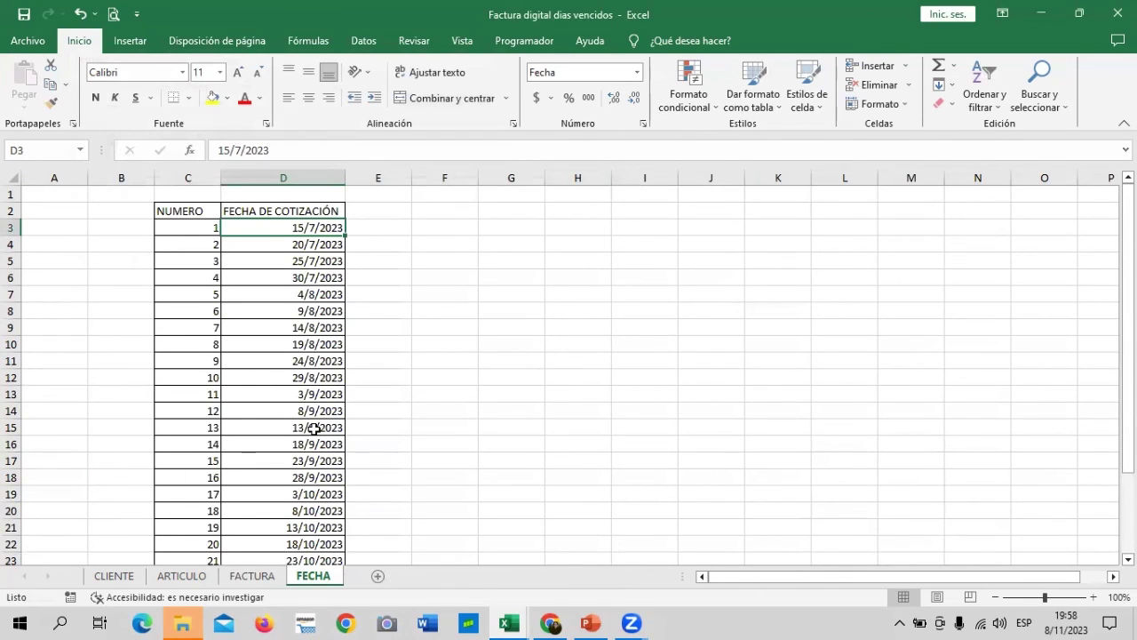
scroll(314, 429, "down", 3)
scroll(315, 429, "down", 1)
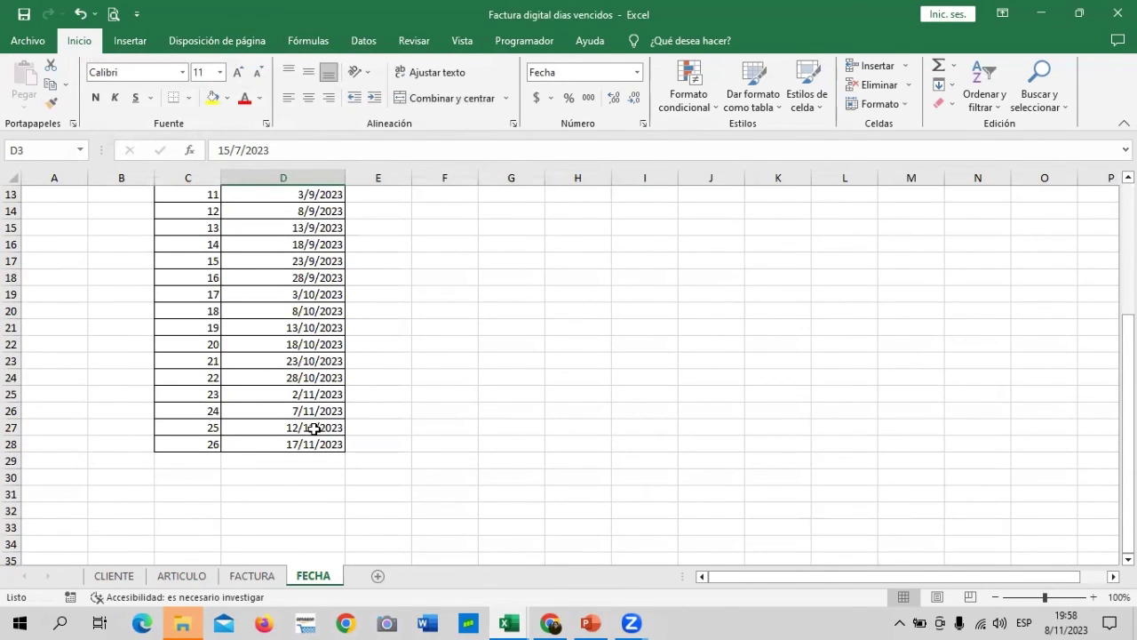
scroll(315, 428, "up", 1)
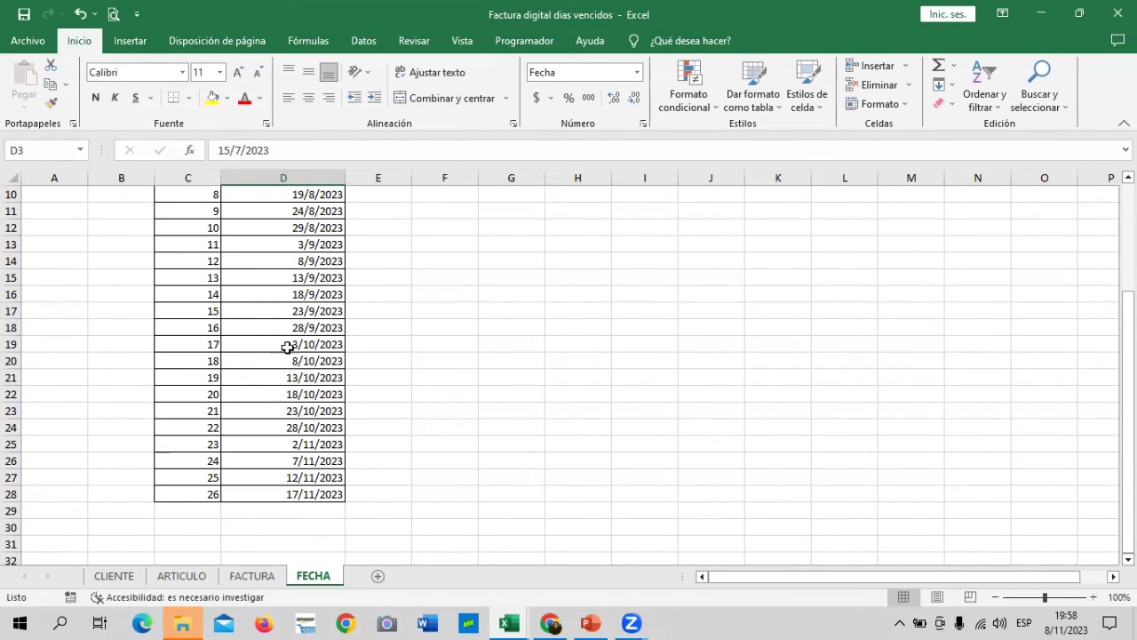
left_click(257, 460)
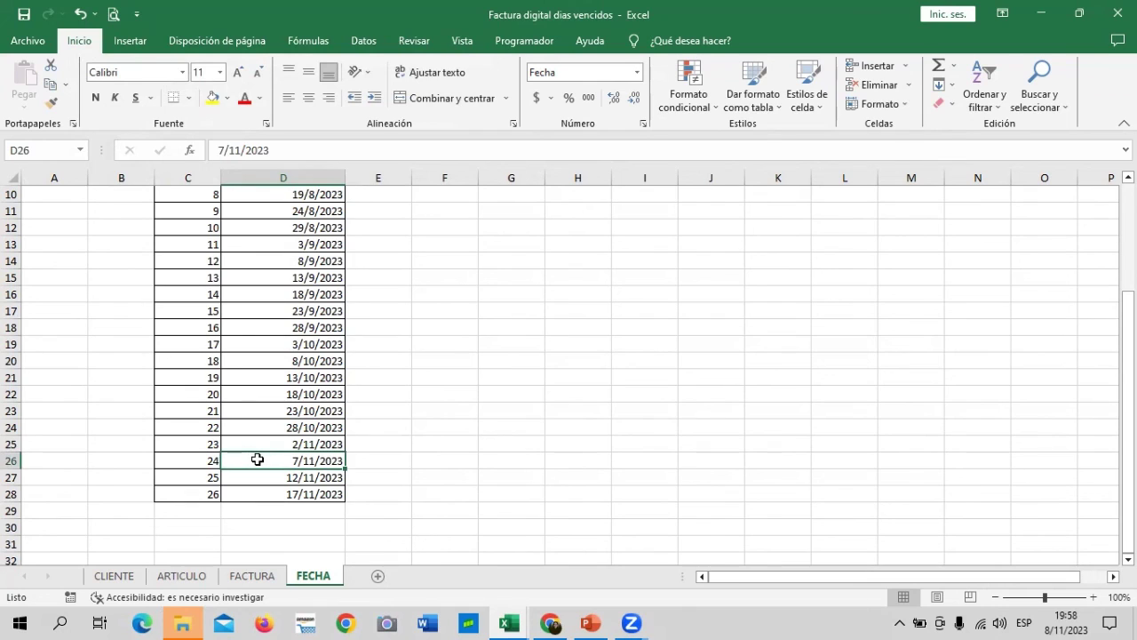
left_click(223, 150)
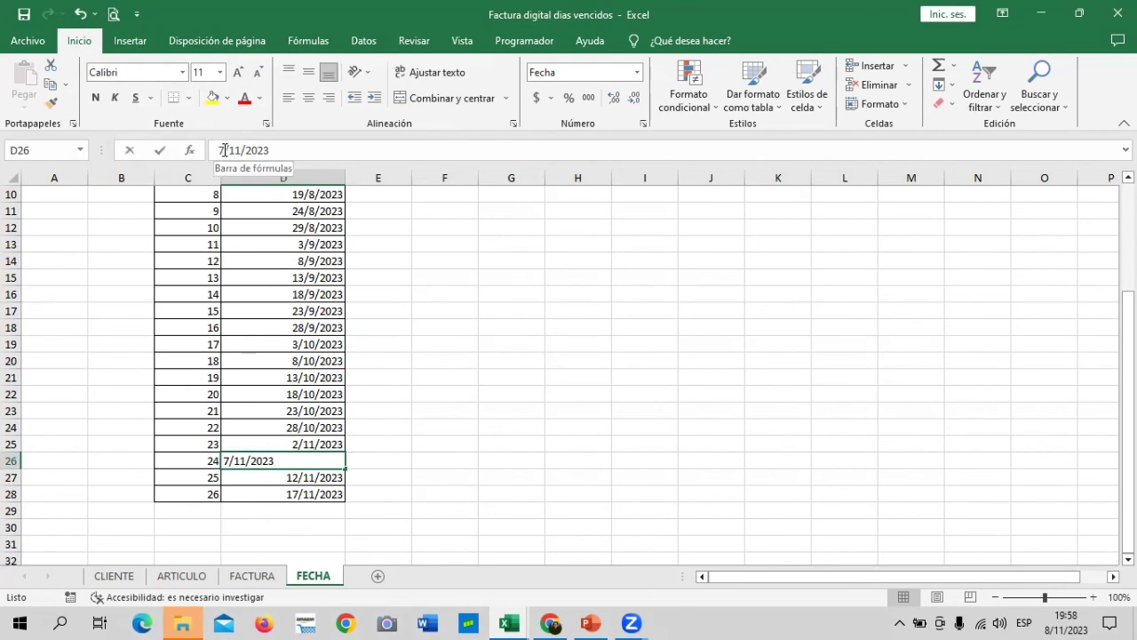
key("BackSpace")
type("8")
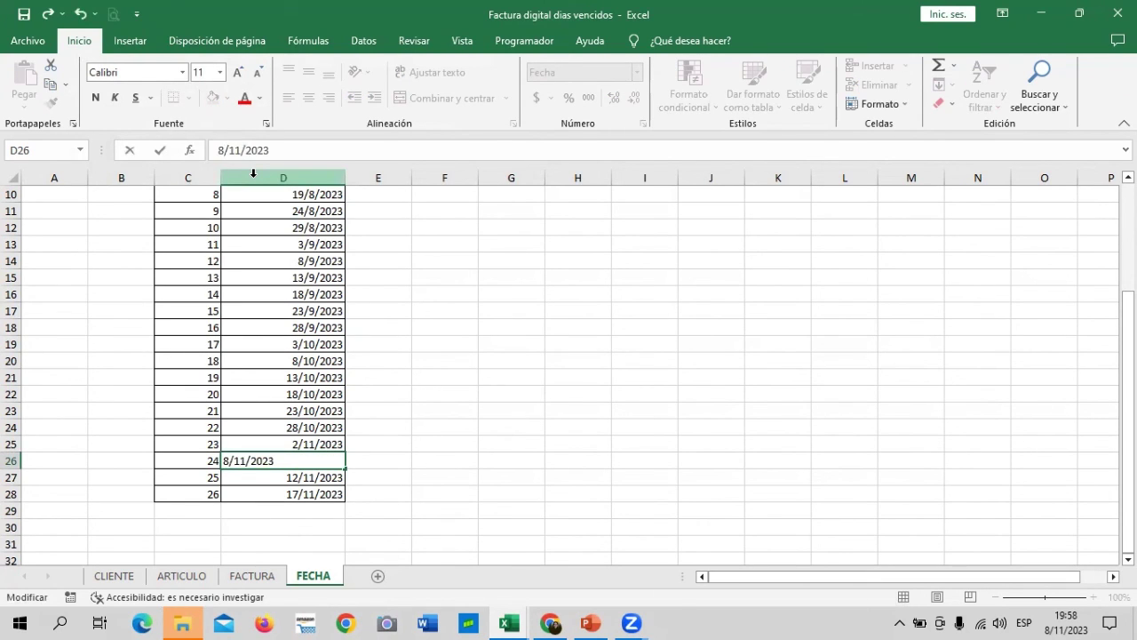
key("Return")
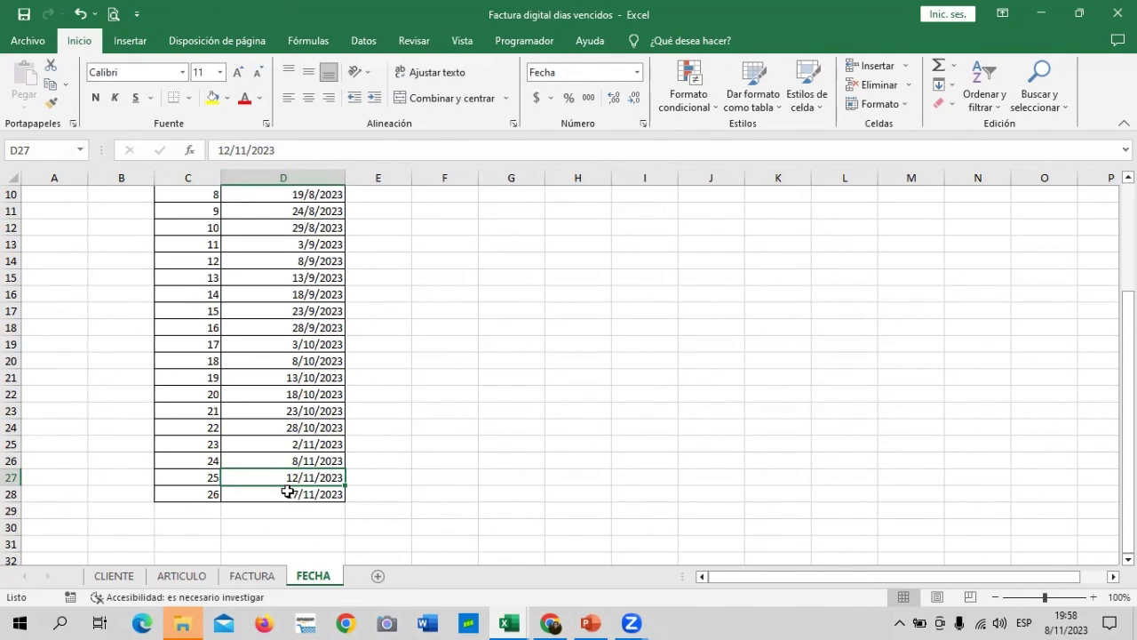
left_click(258, 577)
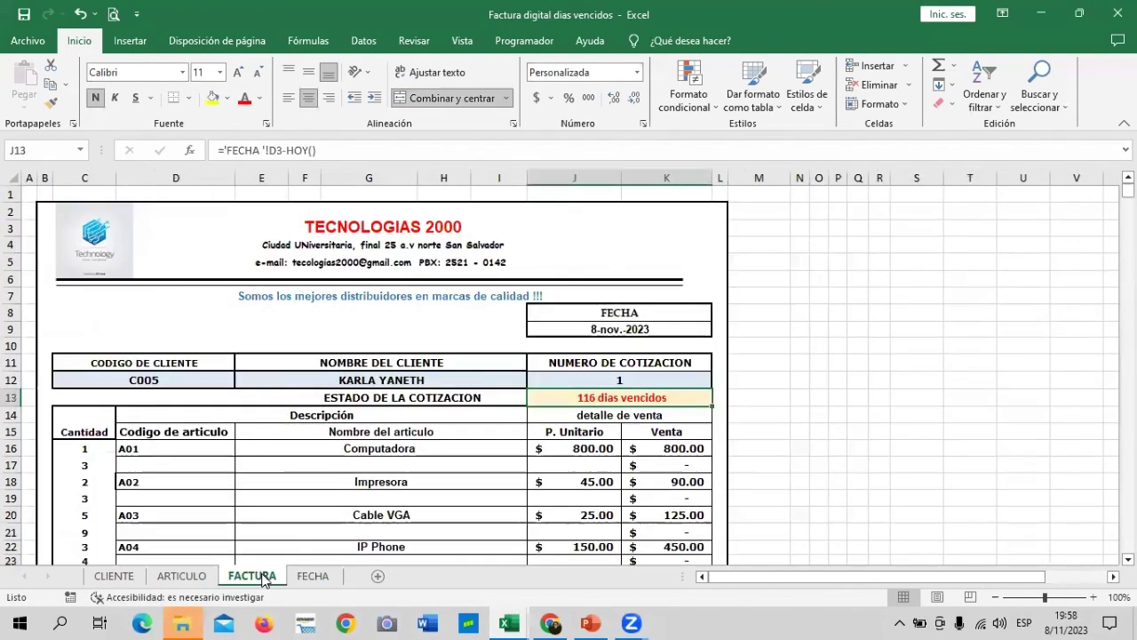
Step: Point the status formula at FECHA D27, showing 4 dias para vencer in green
left_click(283, 151)
key("BackSpace")
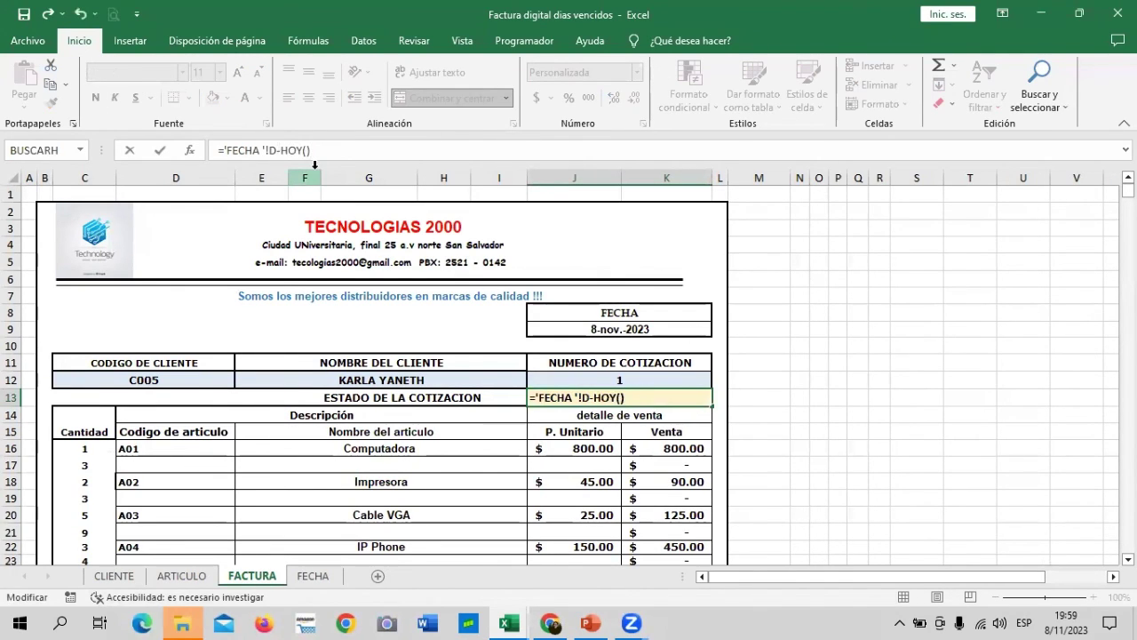
type("27")
key("Return")
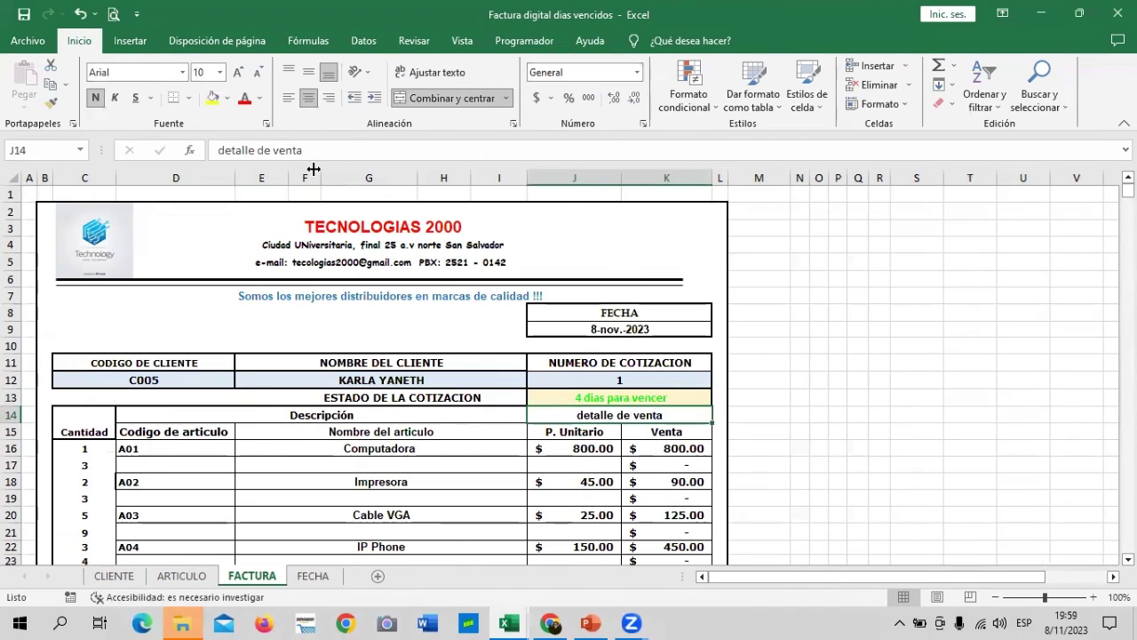
left_click(668, 397)
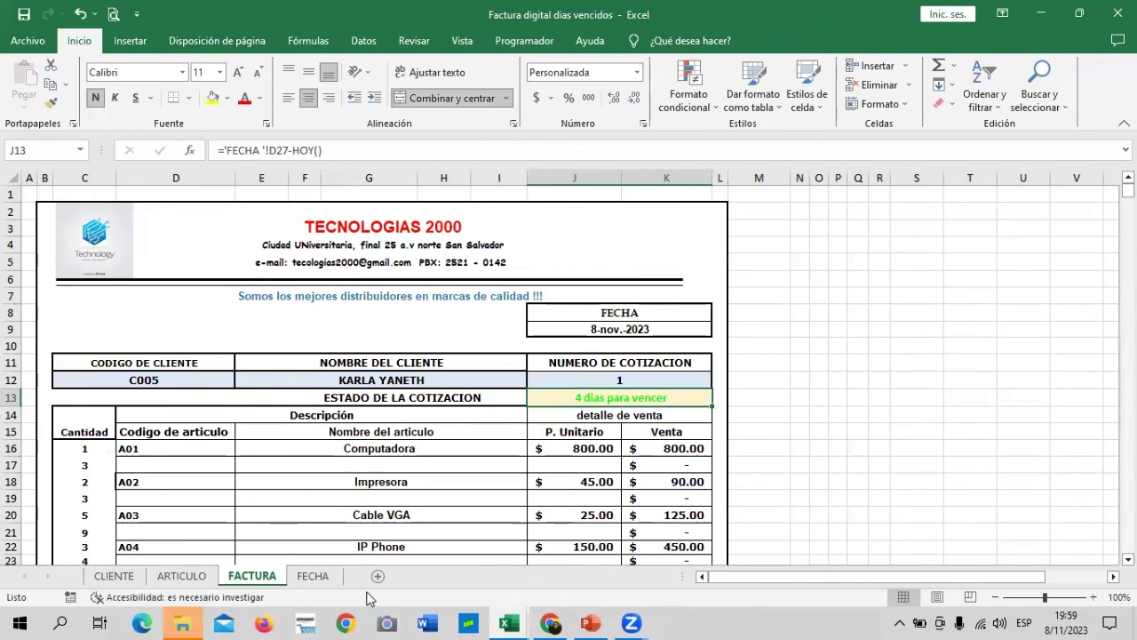
Step: Check D26's date and test the status formula with D26, showing vence hoy
left_click(320, 576)
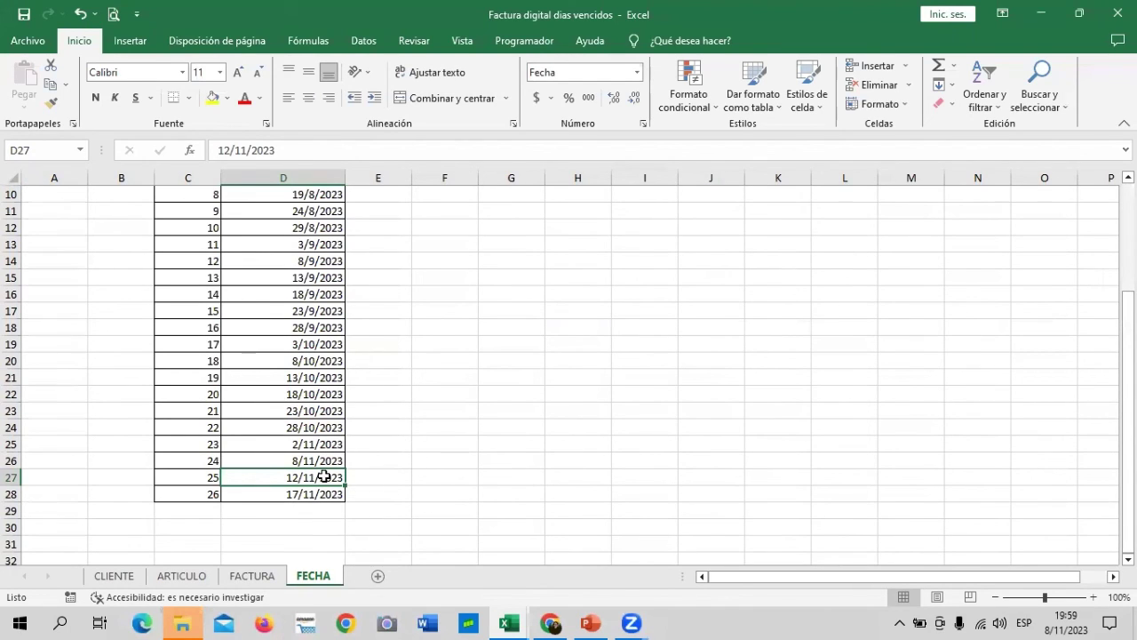
left_click(302, 460)
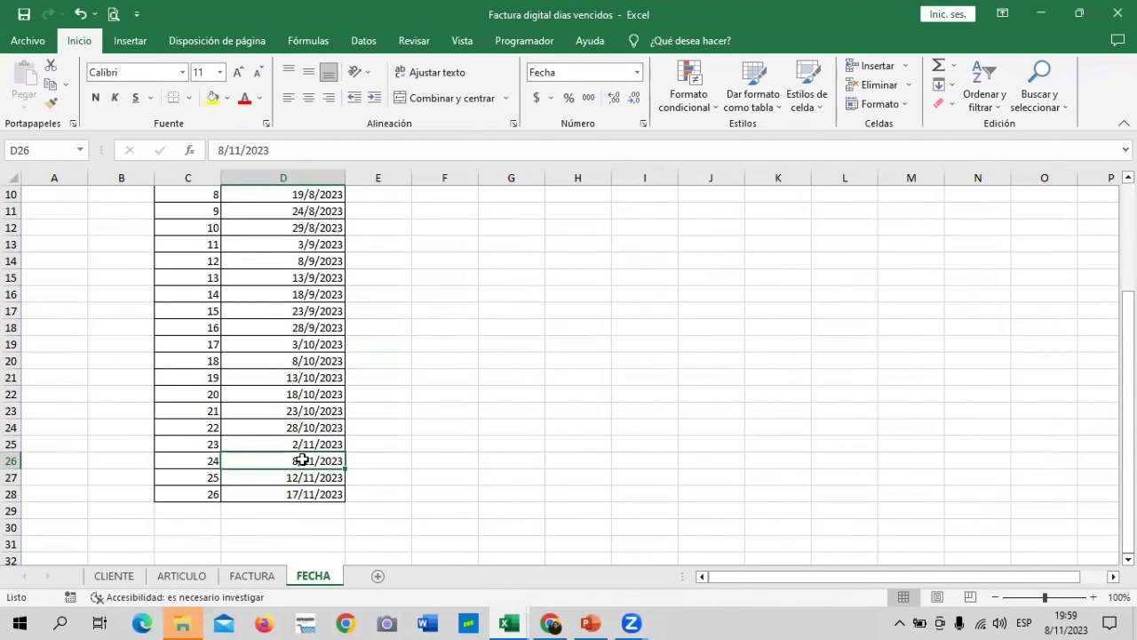
left_click(259, 579)
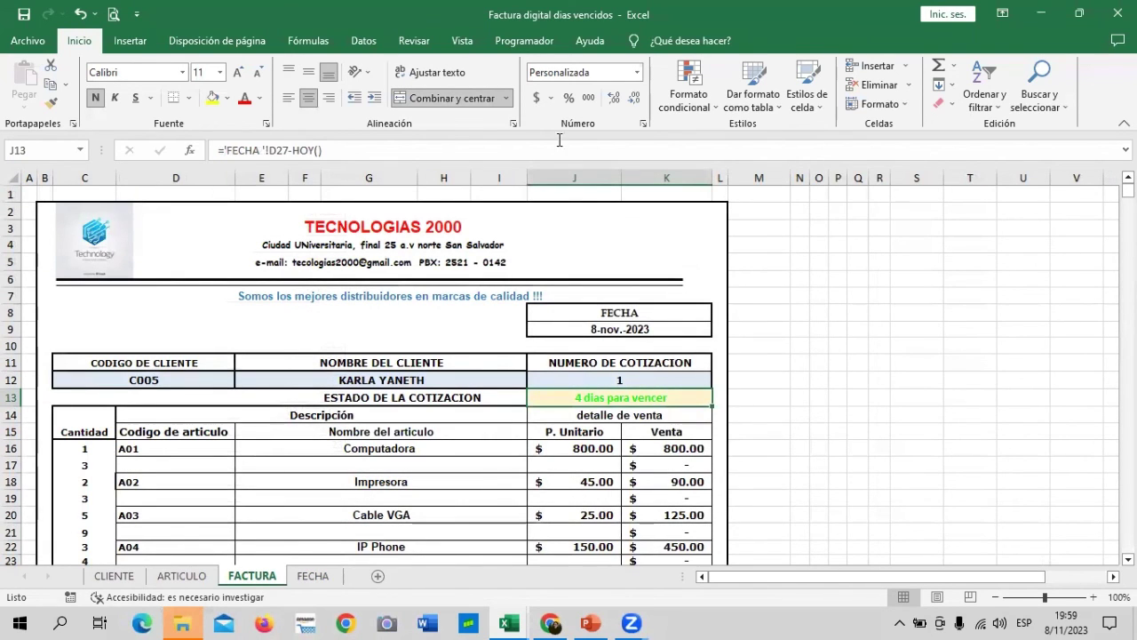
left_click(288, 150)
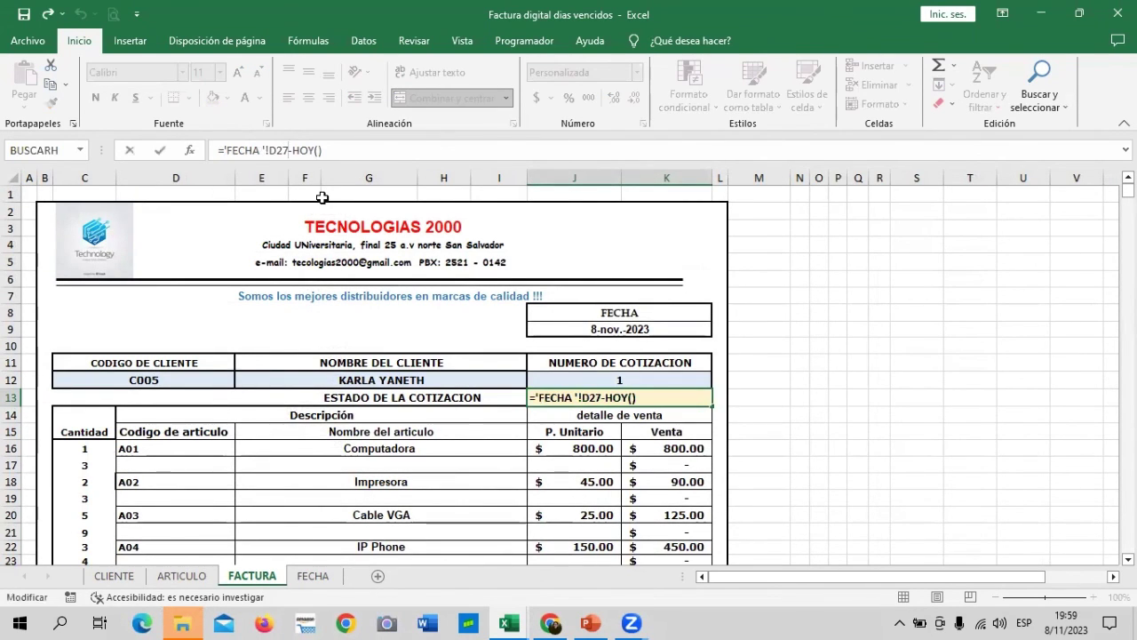
key("BackSpace")
type("6")
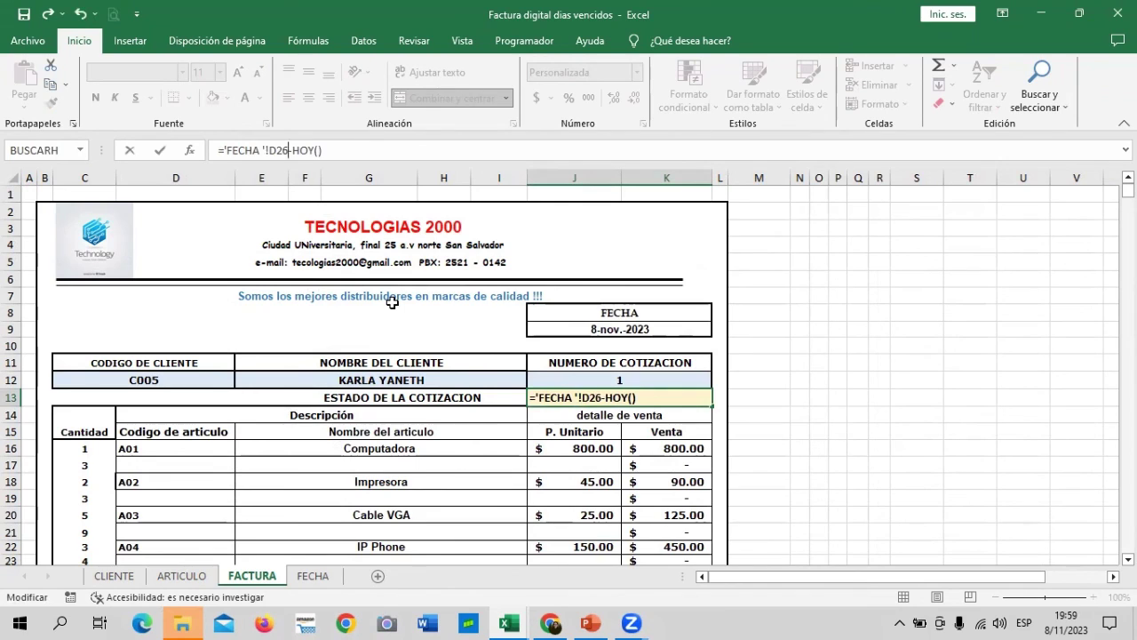
key("Return")
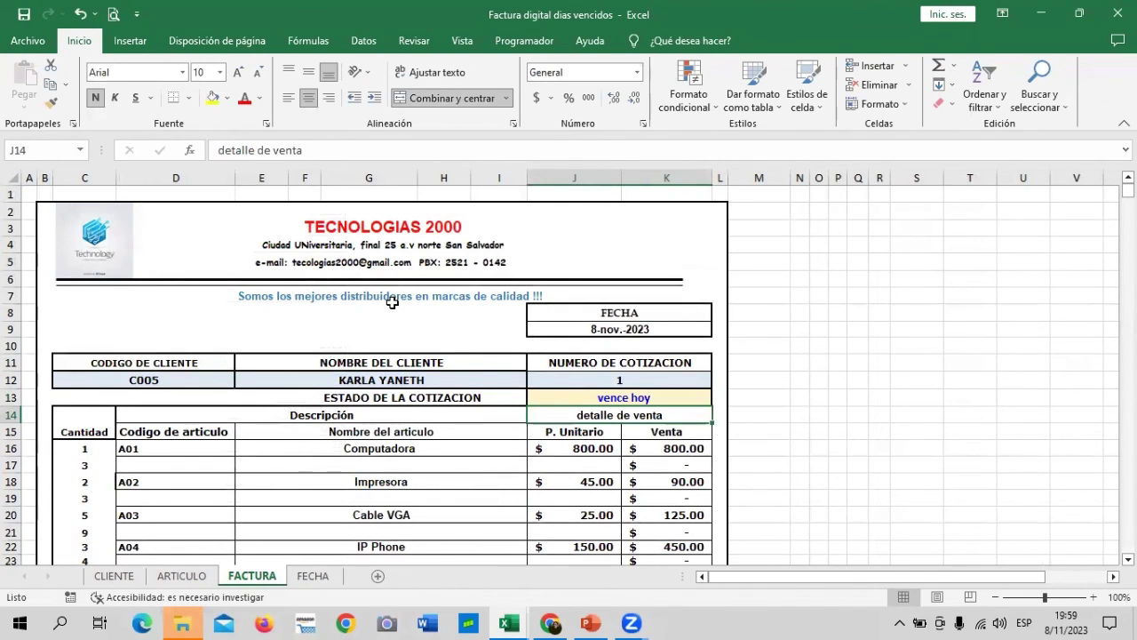
left_click(664, 398)
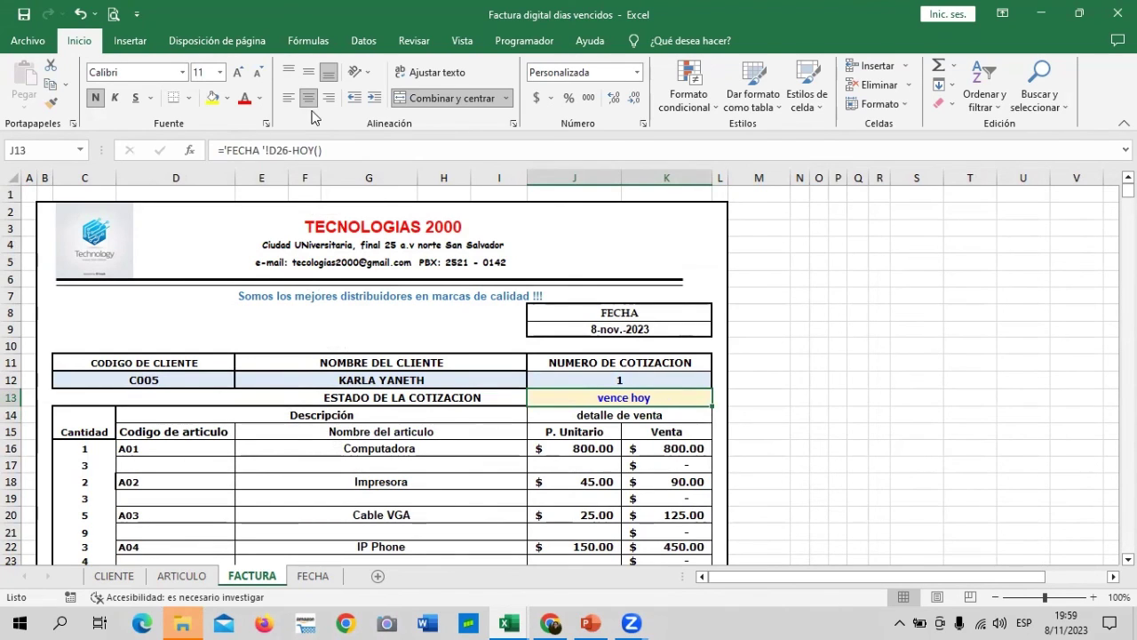
Step: Restore the status formula to ='FECHA '!D27-HOY()
left_click(290, 150)
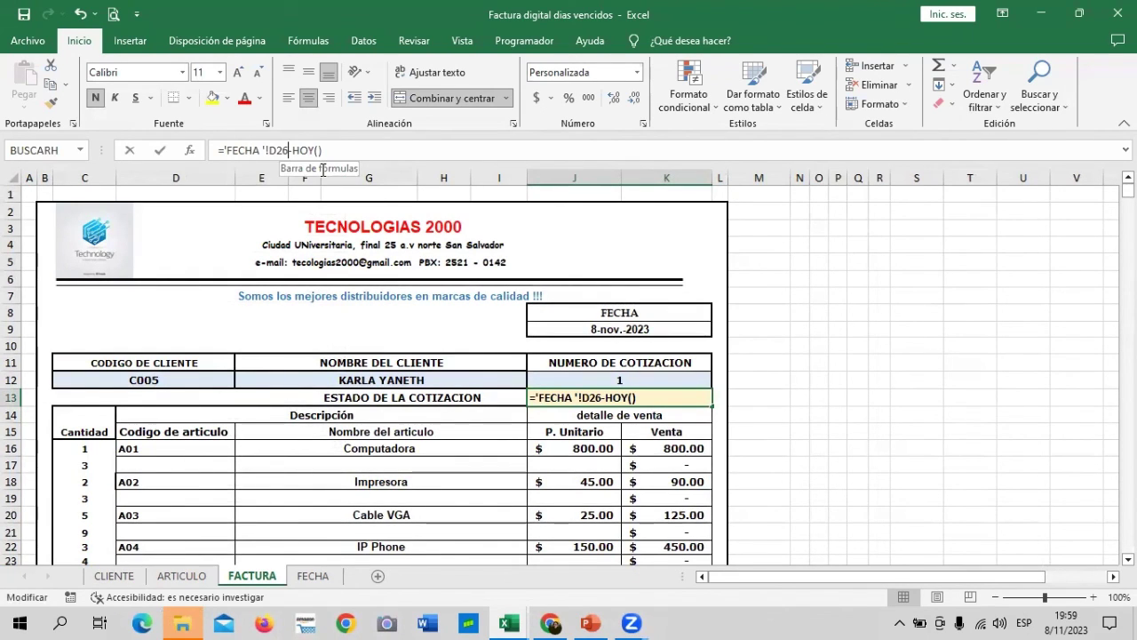
type("7")
key("Return")
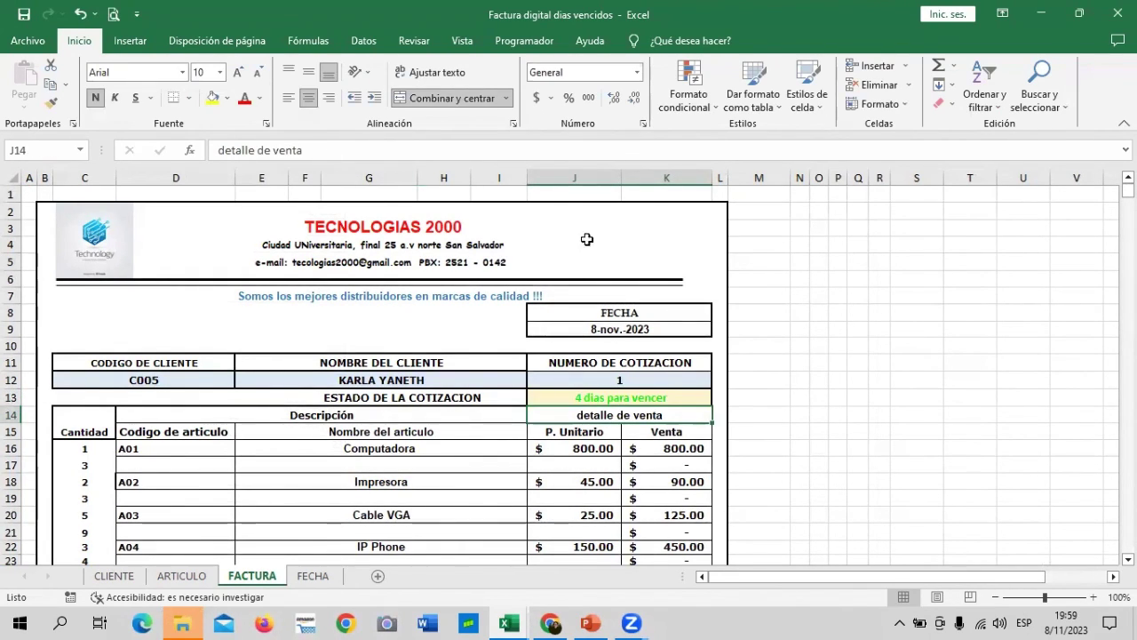
left_click(608, 399)
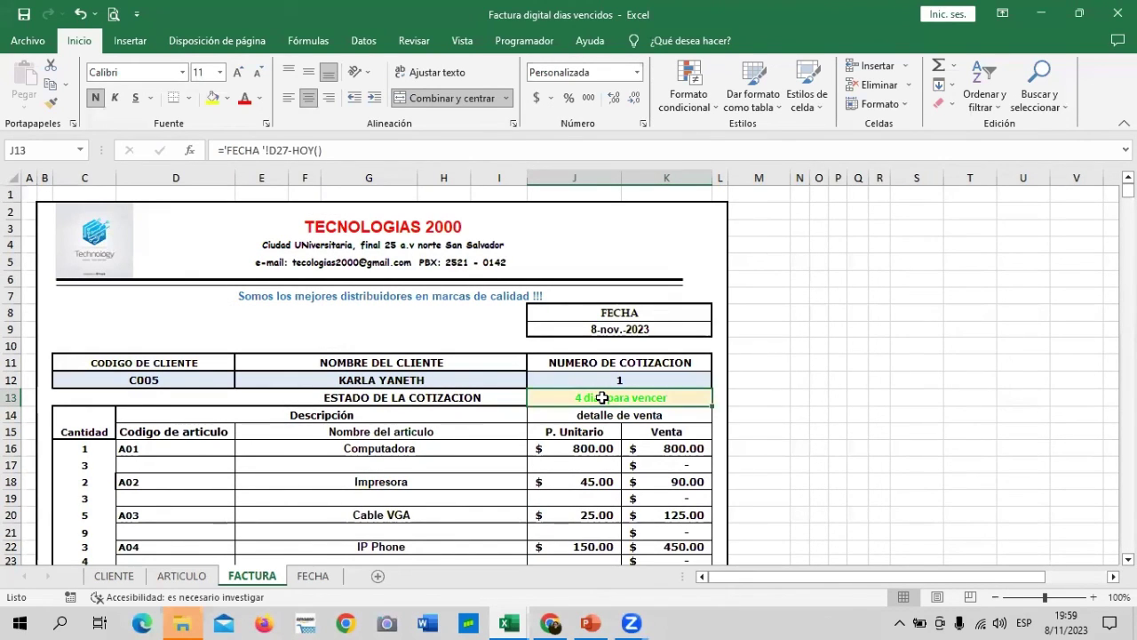
left_click(594, 380)
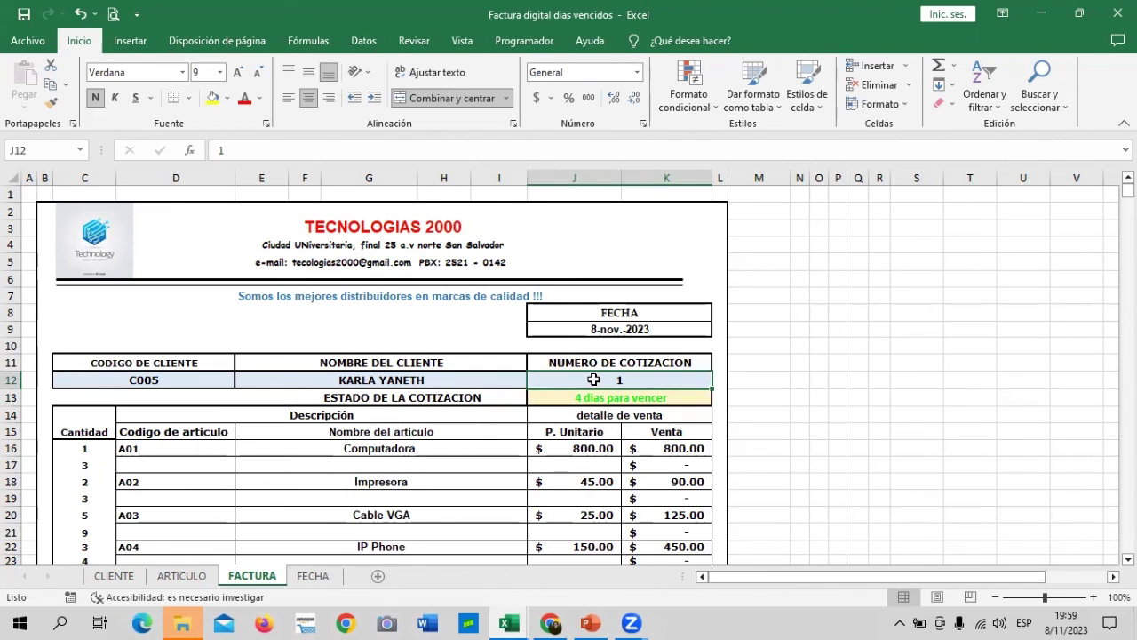
Step: Find number 20 in the FECHA list and enter 20 as the quotation number in FACTURA J12
left_click(329, 576)
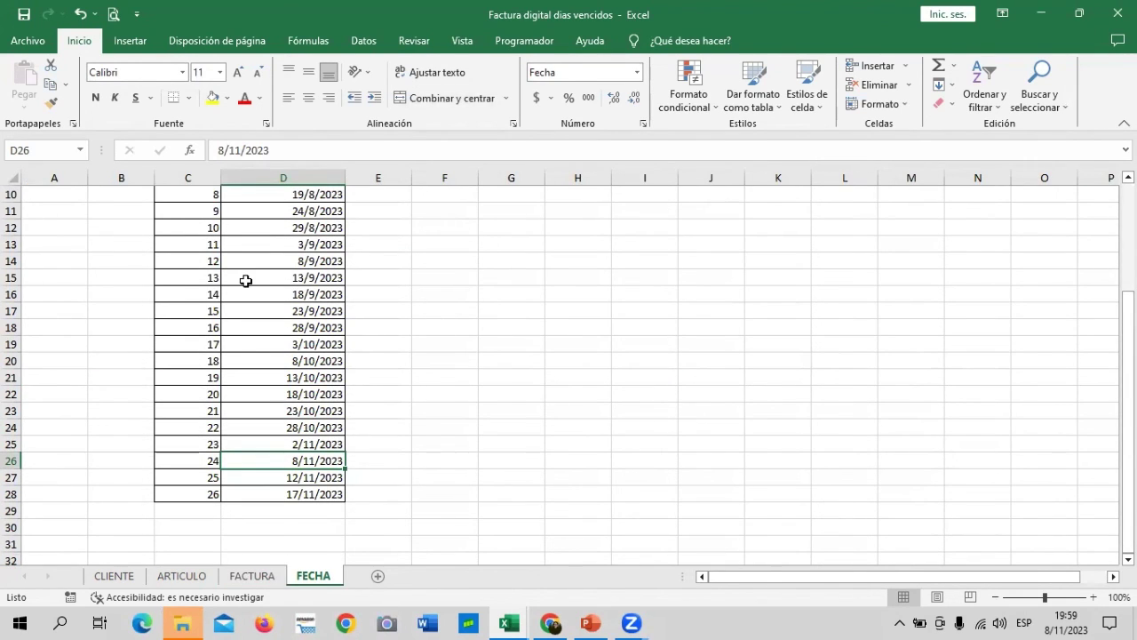
scroll(218, 346, "up", 3)
scroll(222, 373, "down", 2)
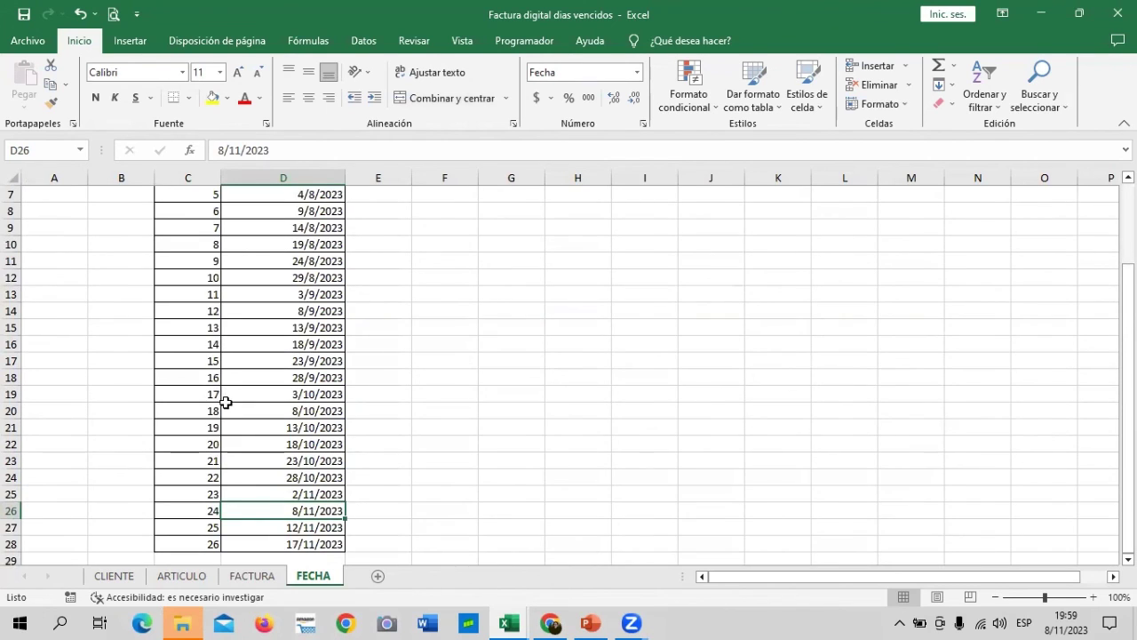
scroll(220, 391, "down", 2)
left_click(205, 346)
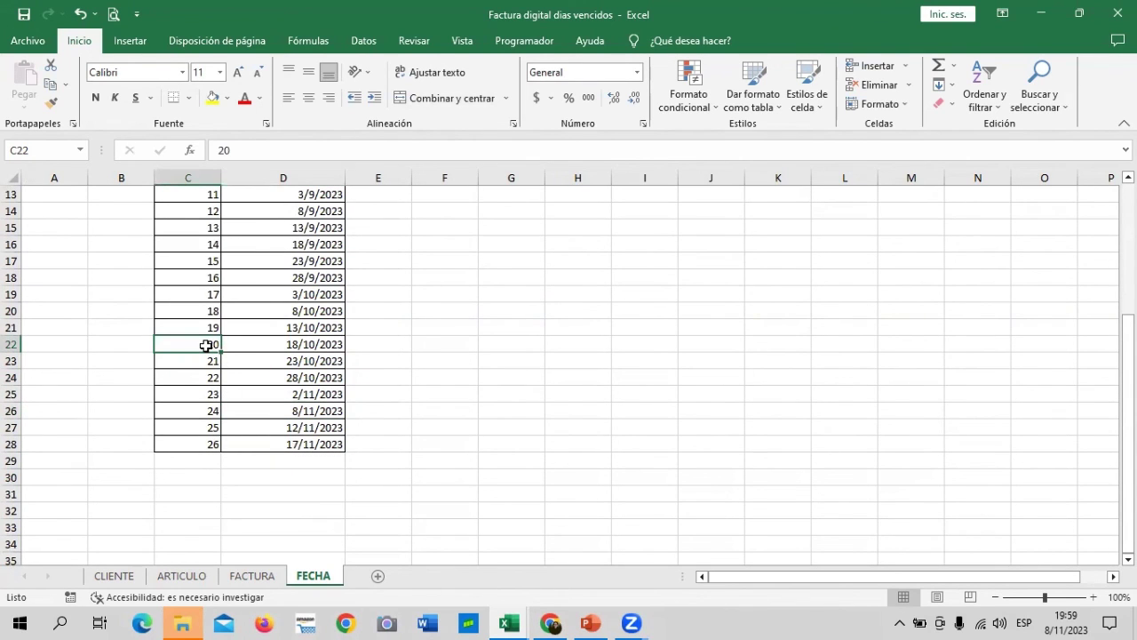
left_click(253, 576)
type("2")
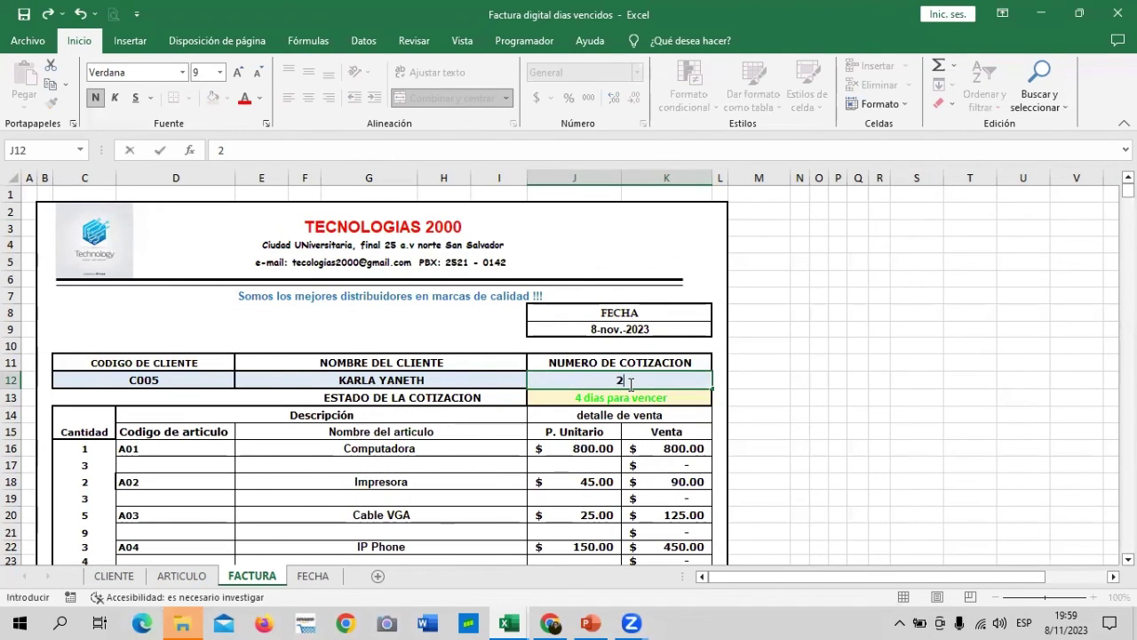
type("0")
key("Return")
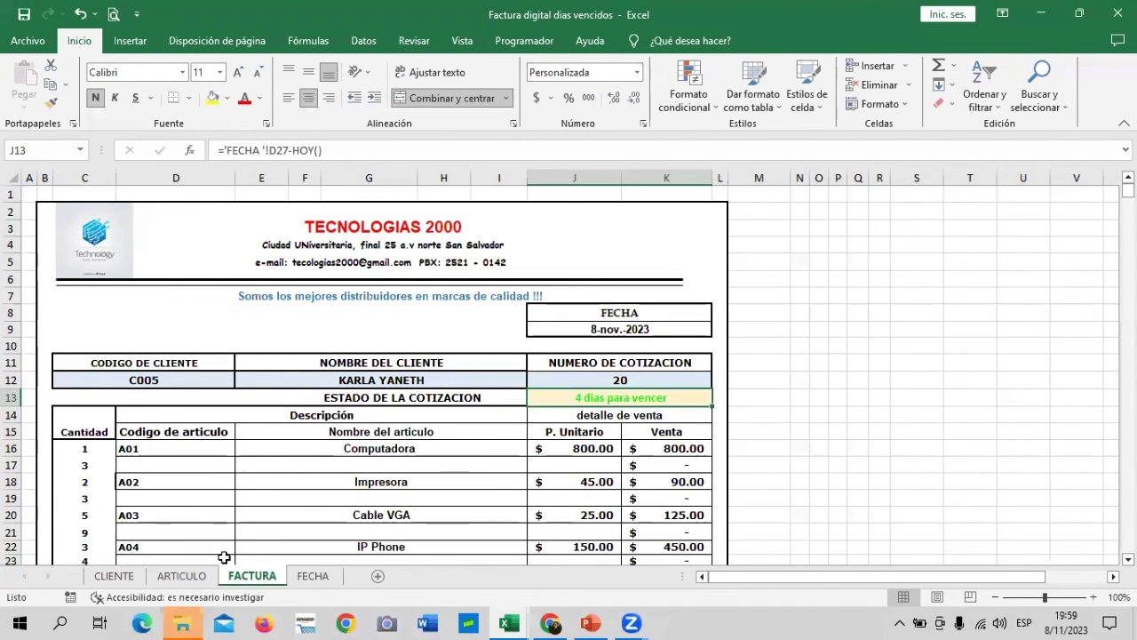
Step: Repoint the J13 status formula to ='FECHA '!D22-HOY(), showing 21 dias vencidos in red
left_click(318, 577)
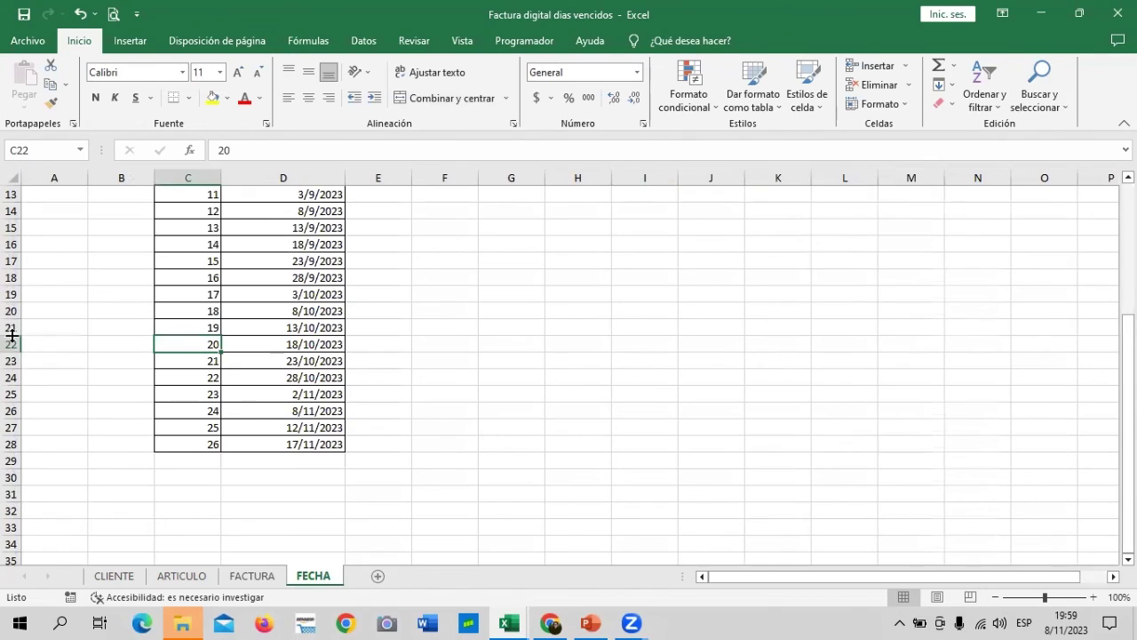
left_click(261, 342)
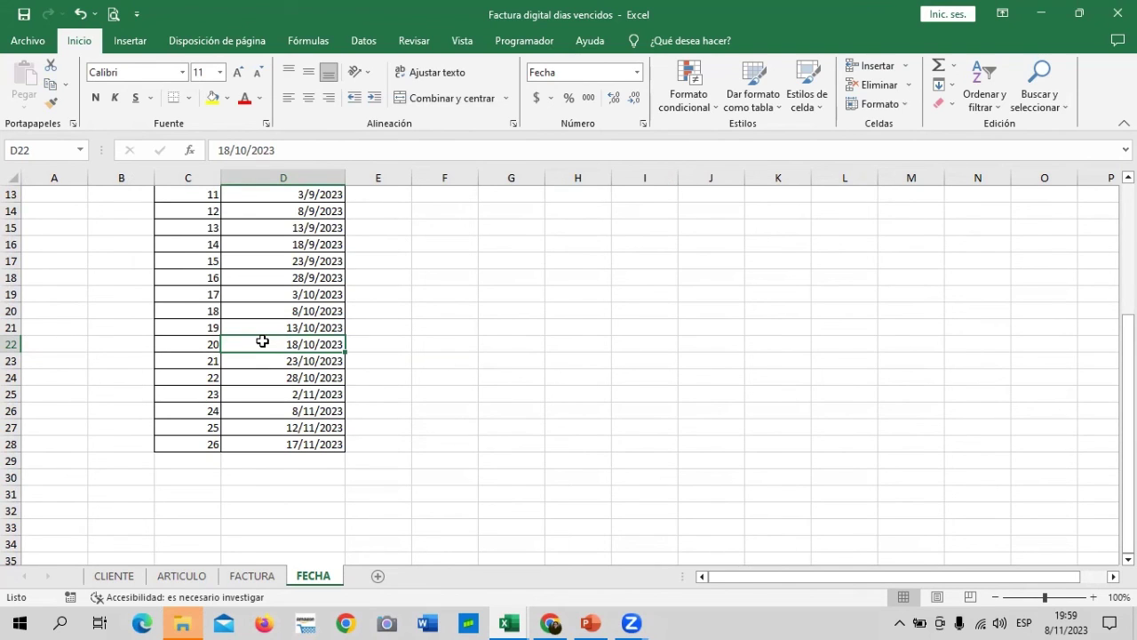
left_click(252, 574)
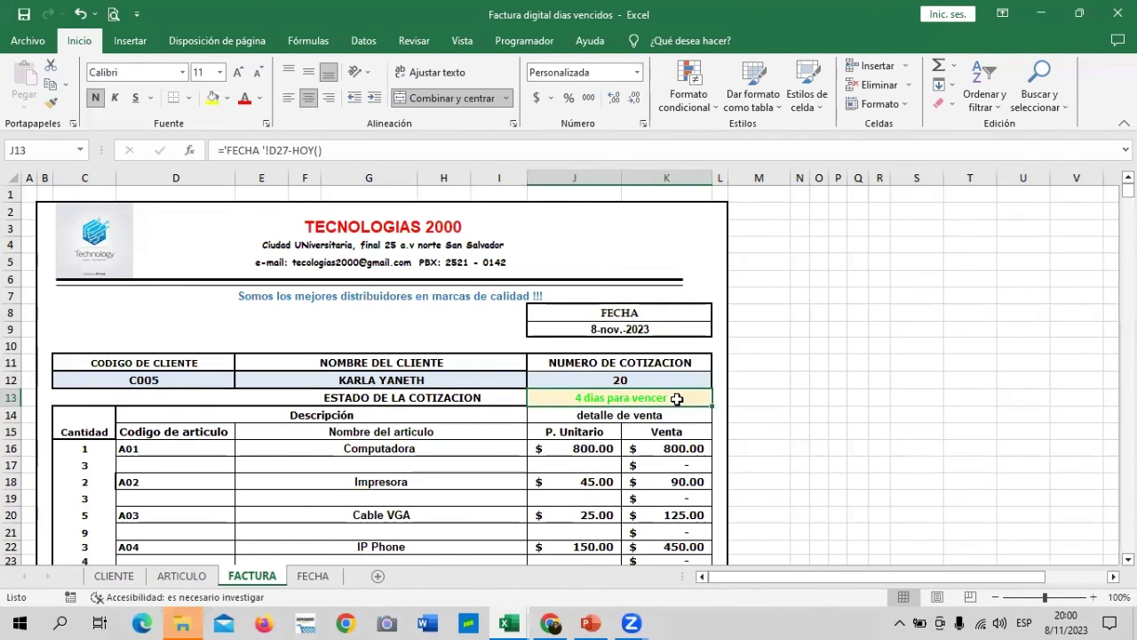
left_click(284, 150)
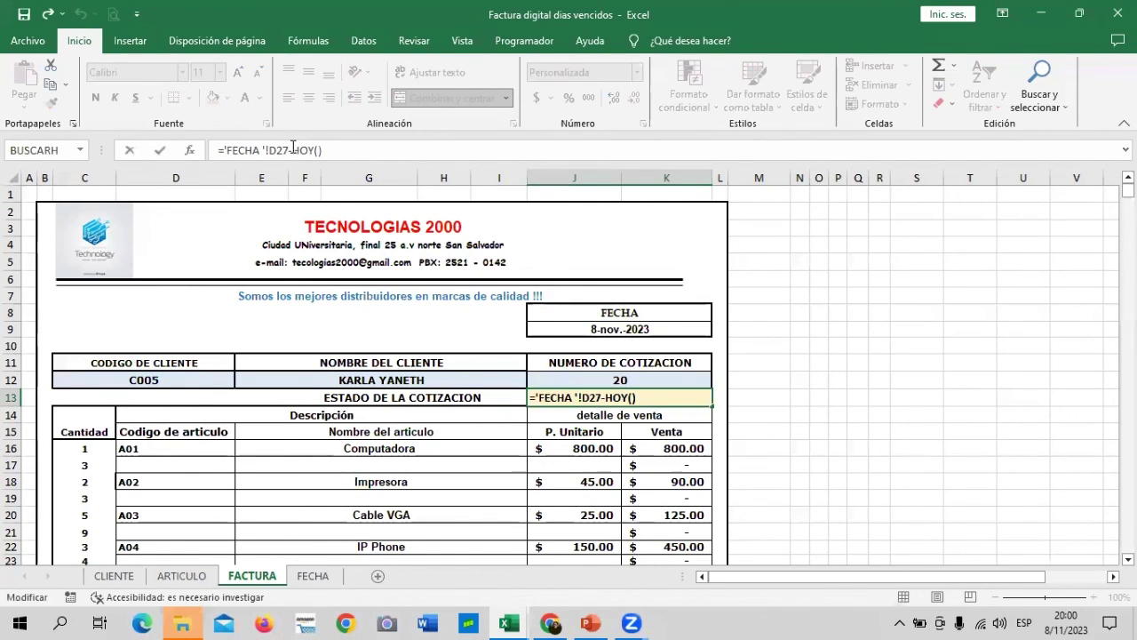
key("BackSpace")
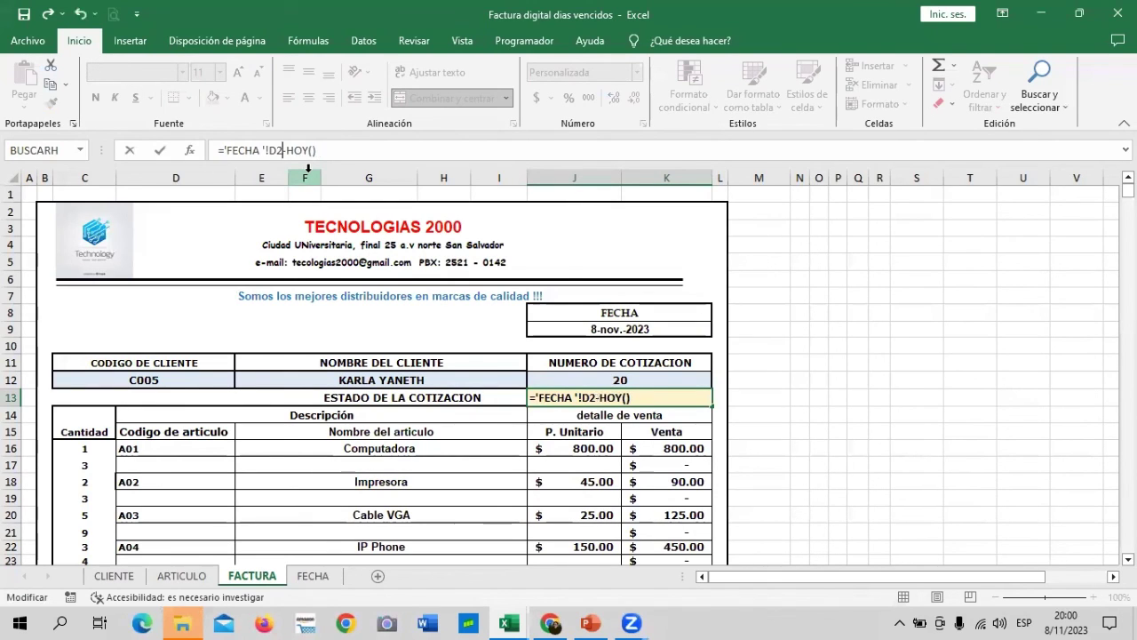
type("2")
key("Return")
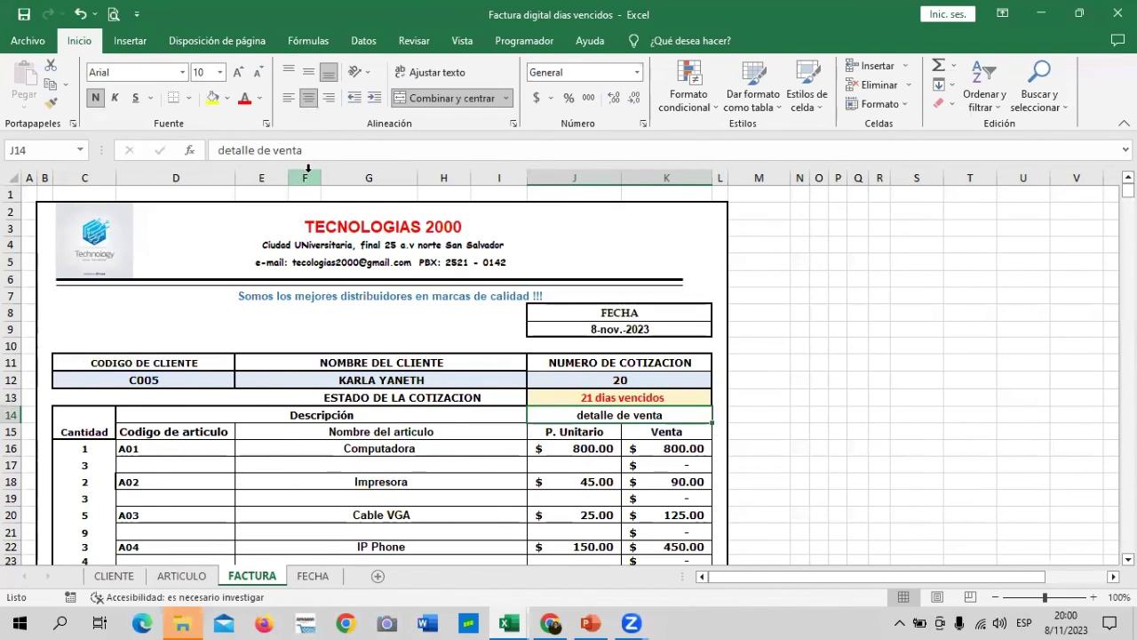
left_click(679, 396)
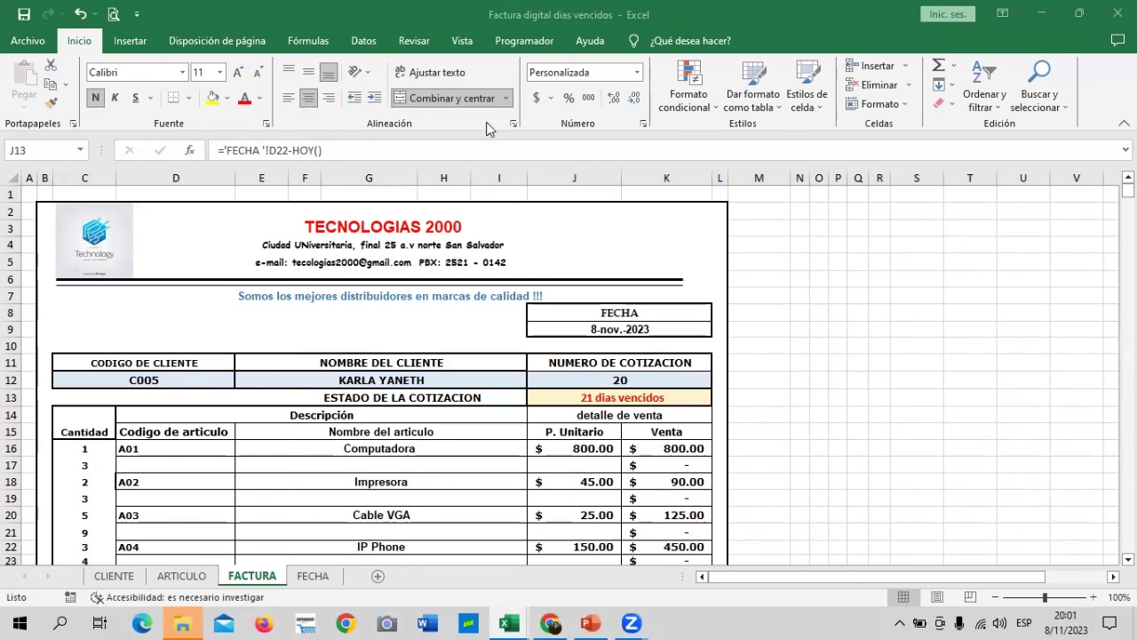
left_click(612, 401)
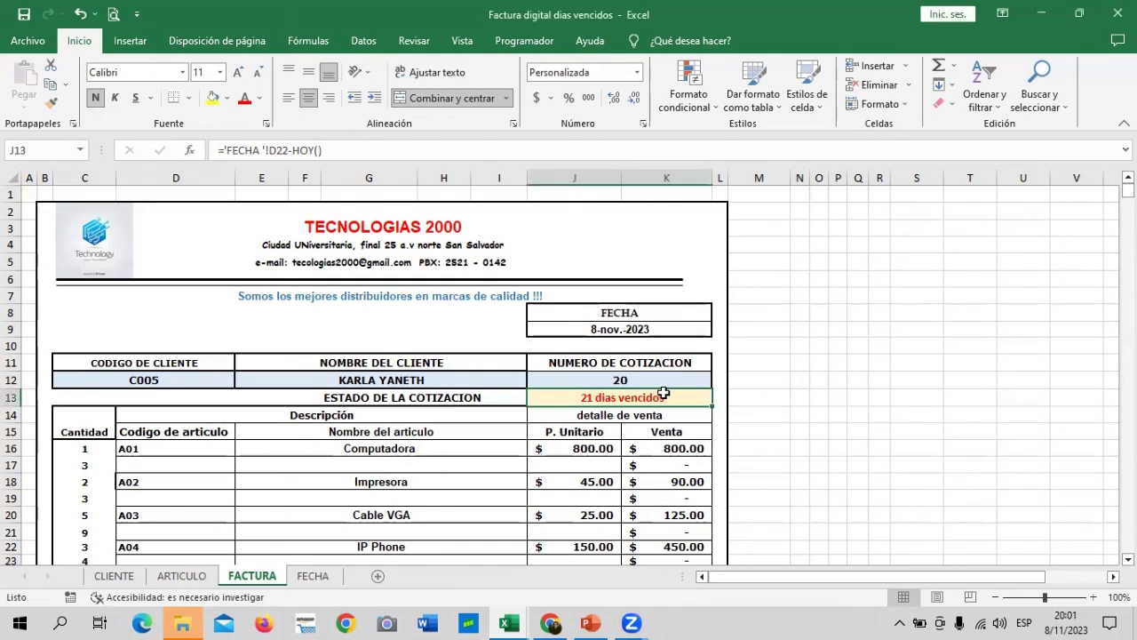
left_click(636, 415)
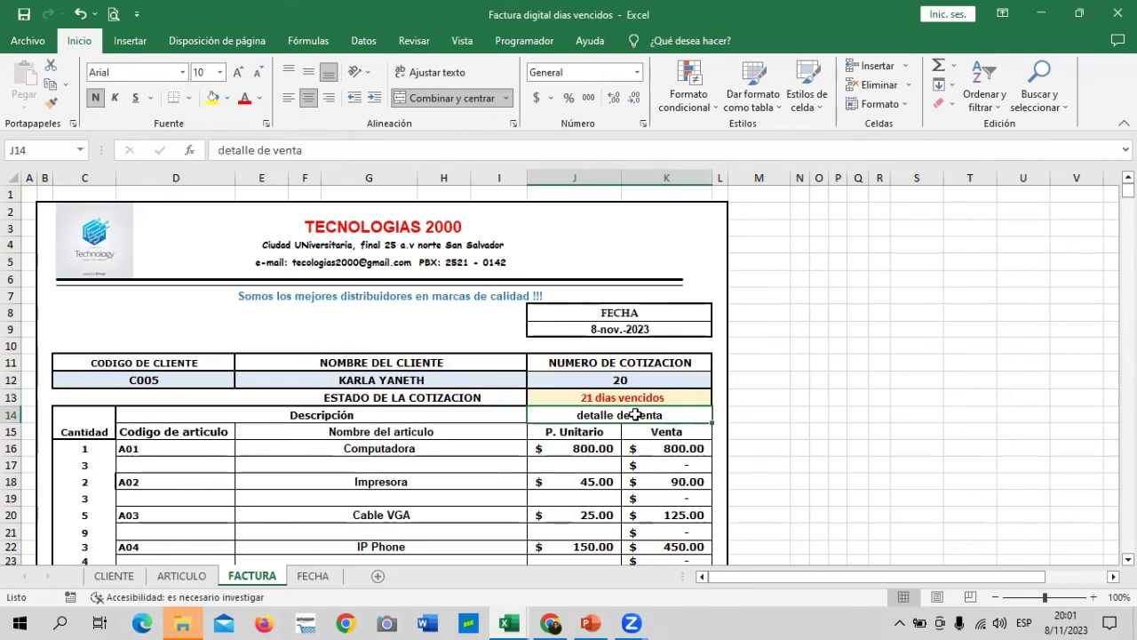